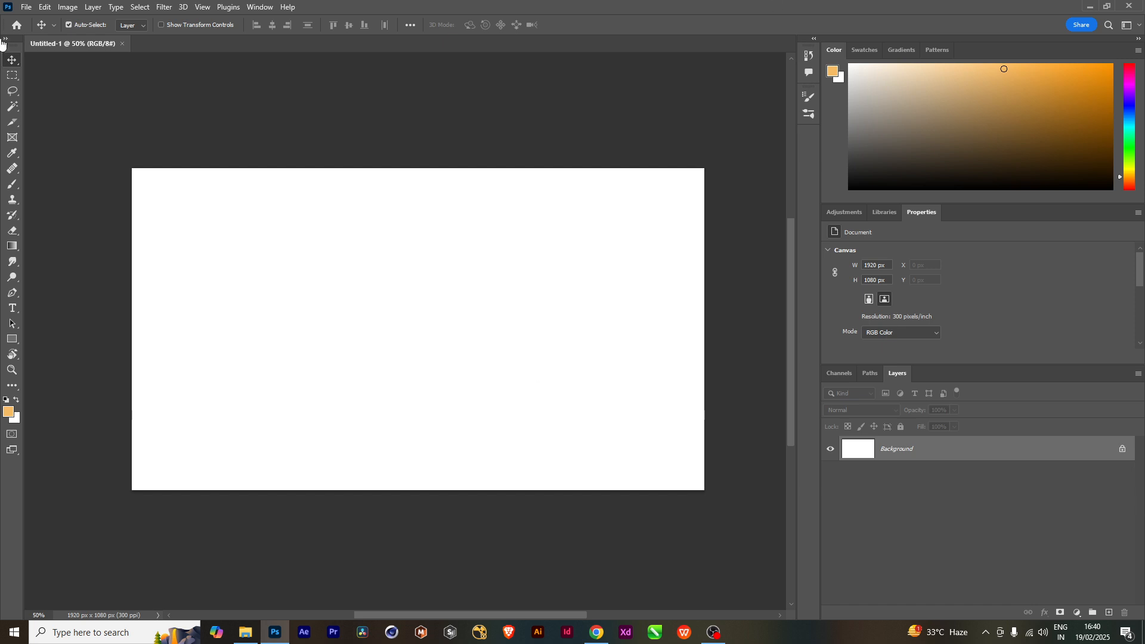
click(166, 7)
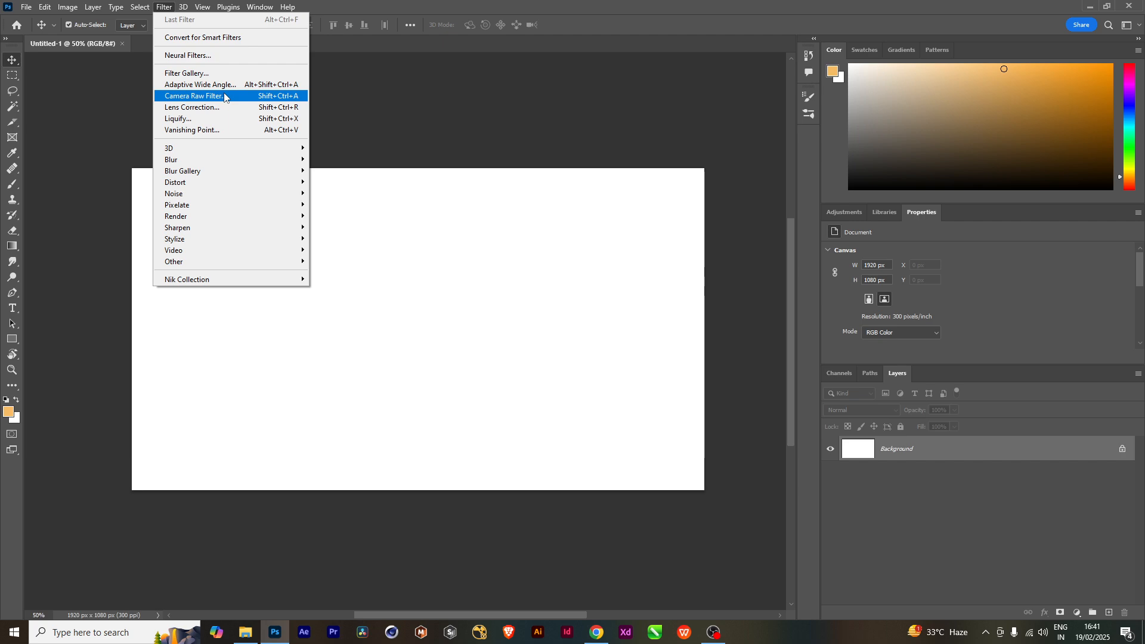
click(872, 512)
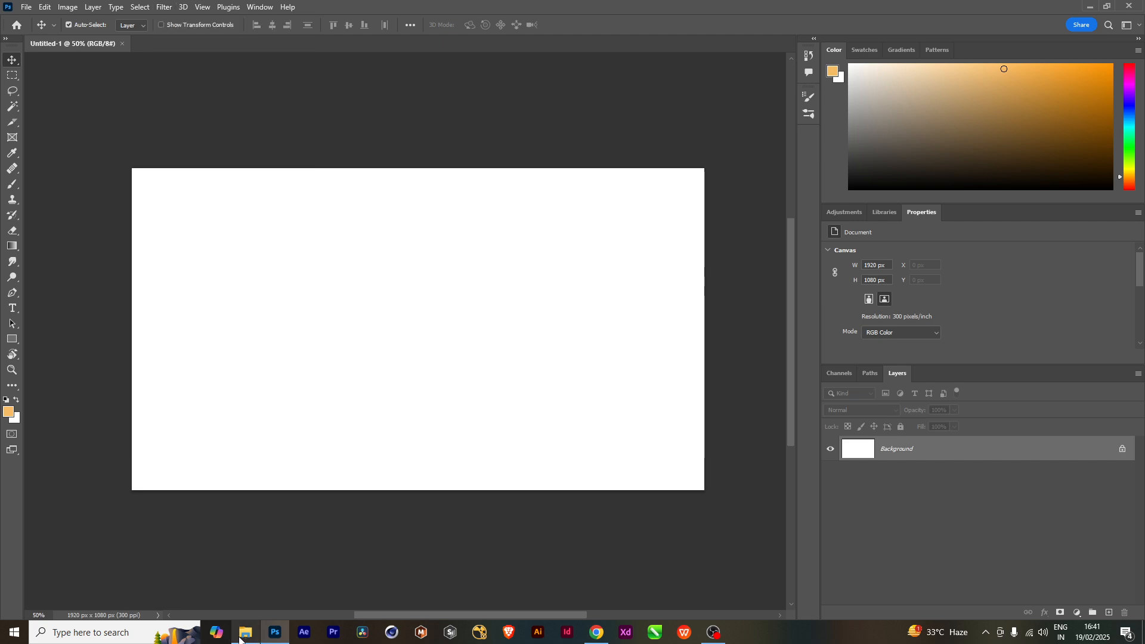
Place the actress still, download.jpg and phone_14_01.jpg from the EEFEFCTS folder into the document as separate layers at their default size.
mouse_move(245, 633)
click(250, 592)
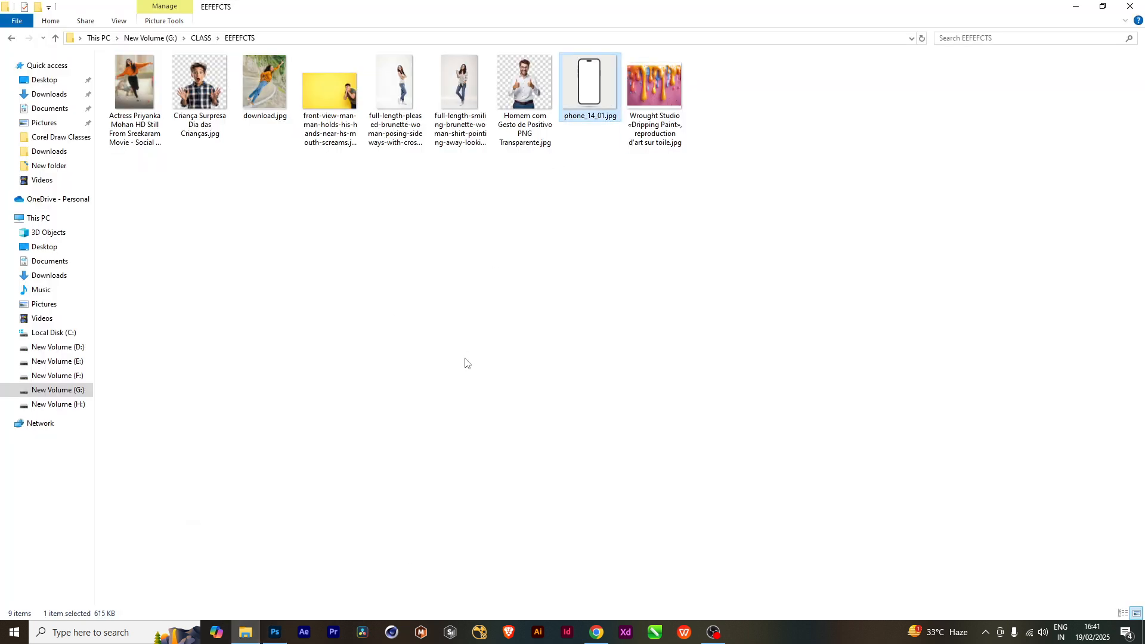
click(159, 127)
ctrl+click(263, 95)
ctrl+click(581, 95)
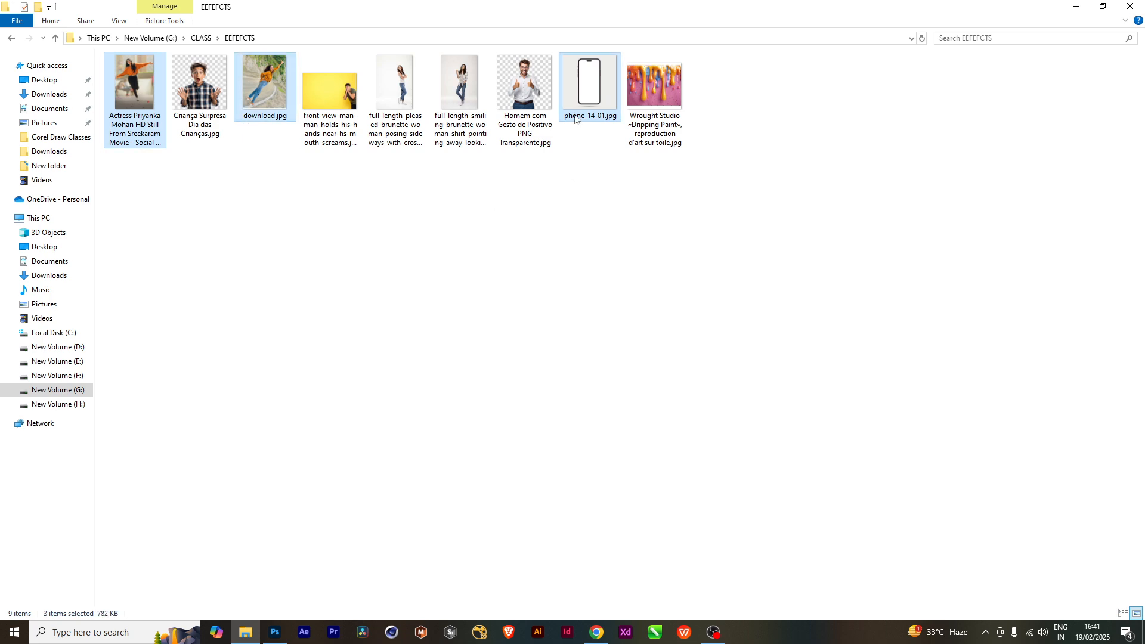
drag(582, 96, 397, 355)
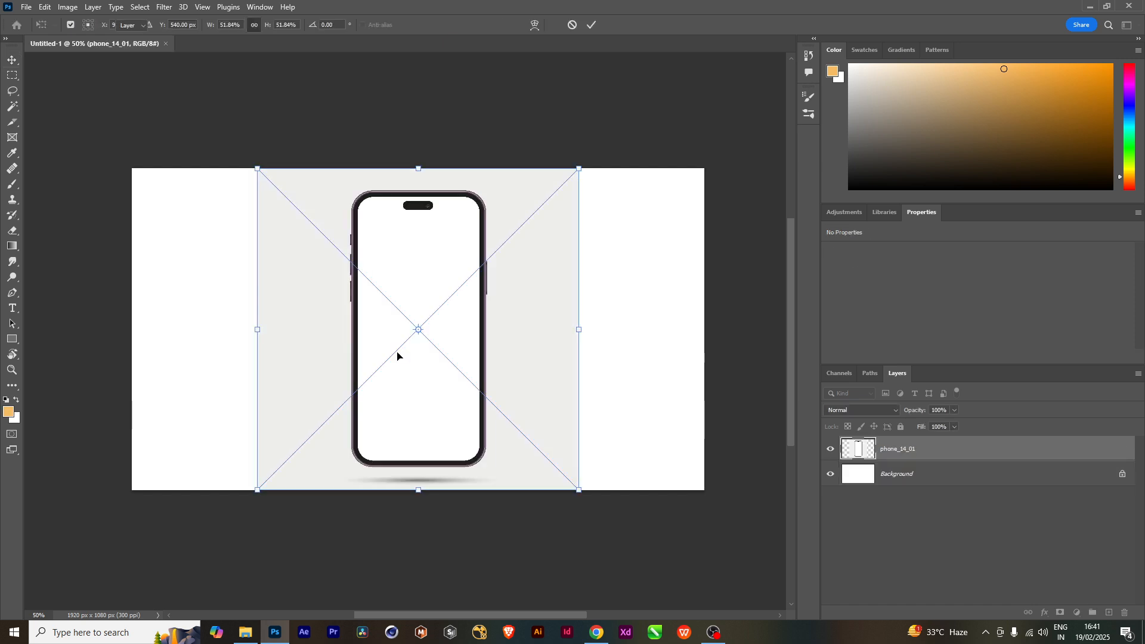
key(Return)
key(Return)
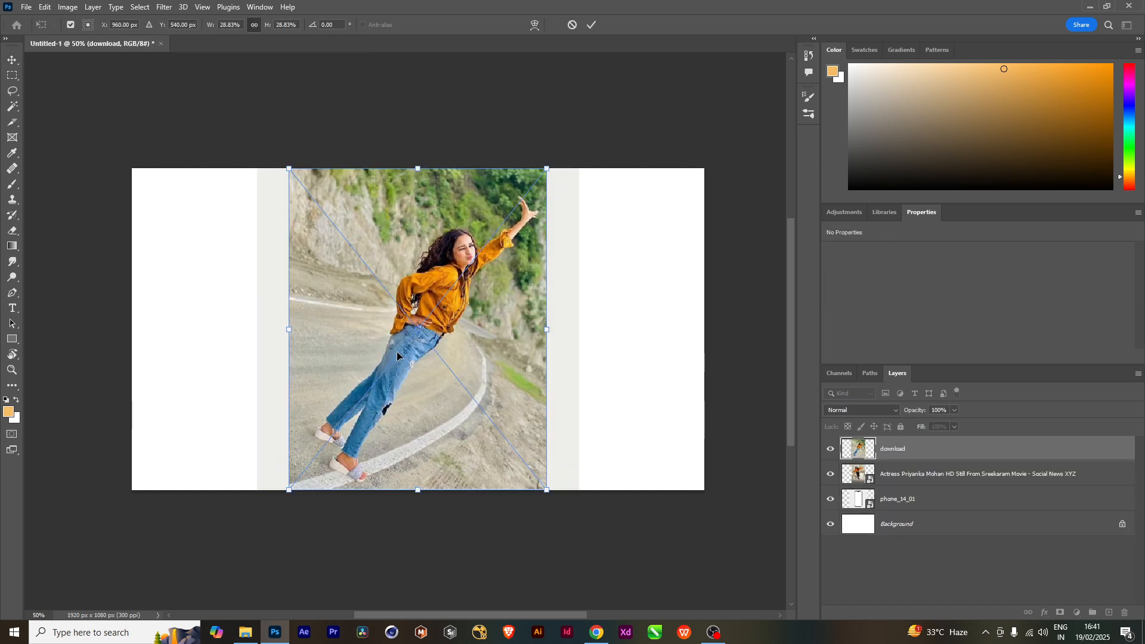
key(Return)
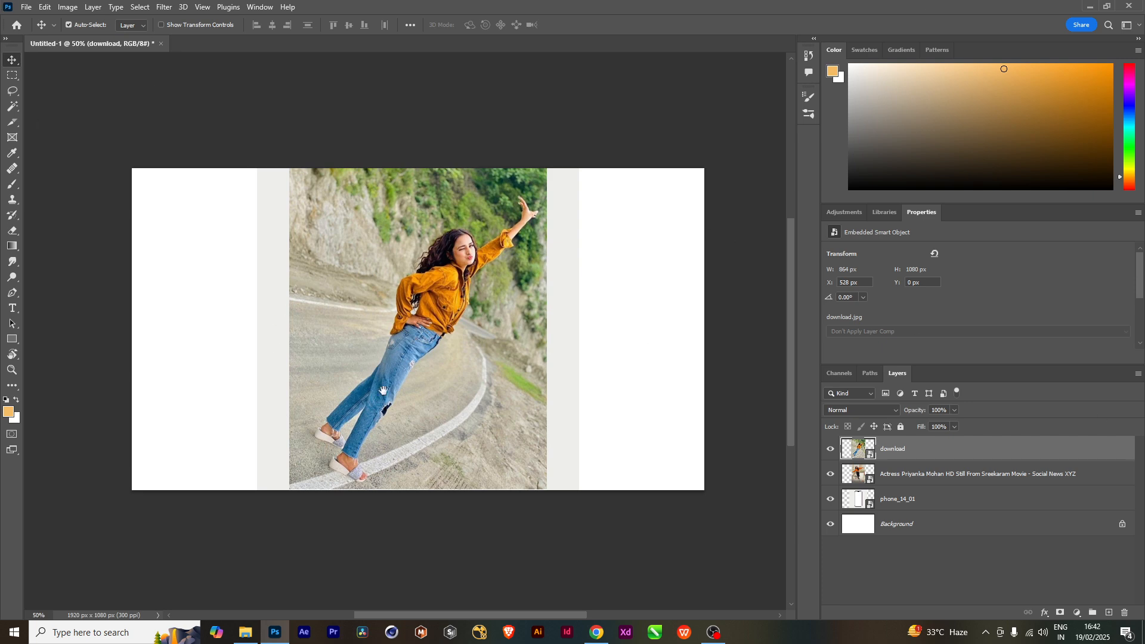
Hide the download and actress photo layers and make phone_14_01 the active layer.
drag(380, 390, 355, 389)
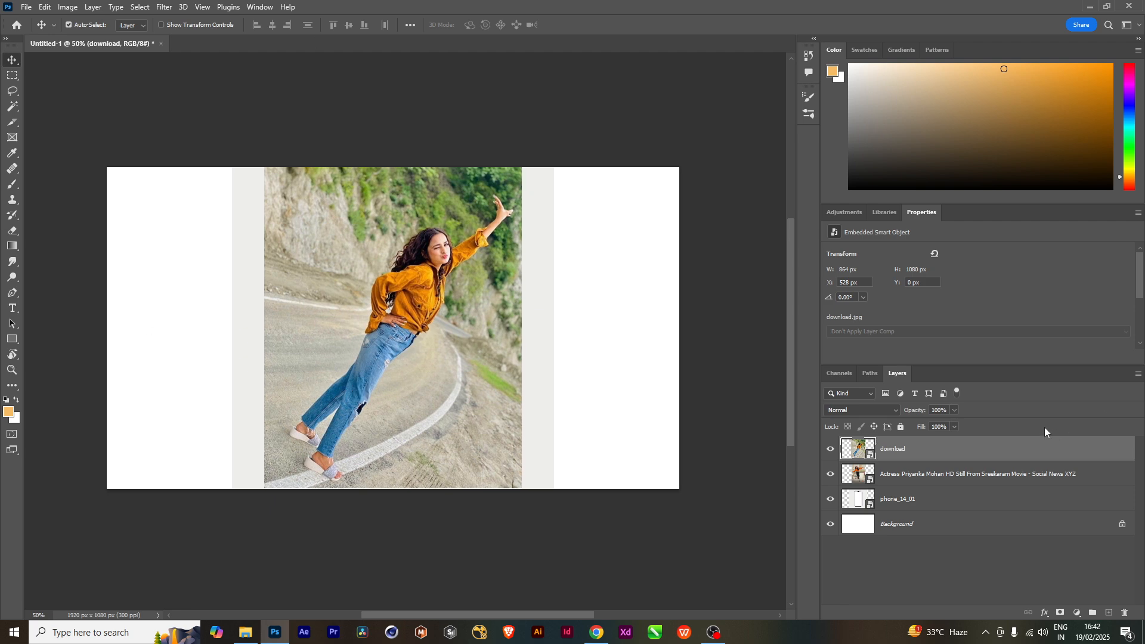
click(830, 448)
click(830, 474)
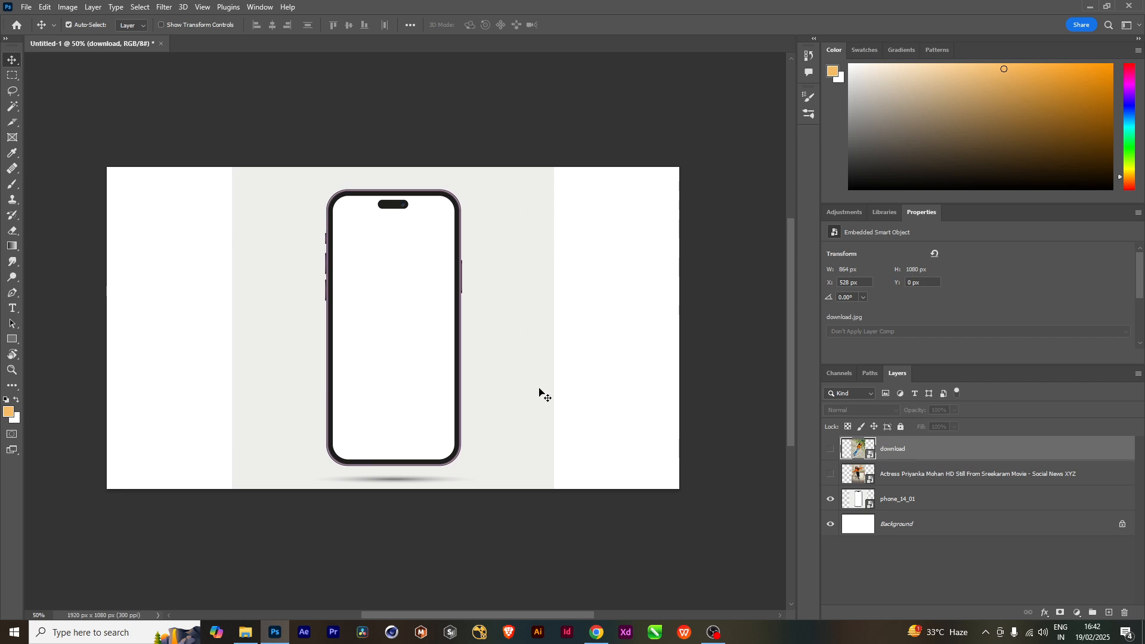
click(885, 504)
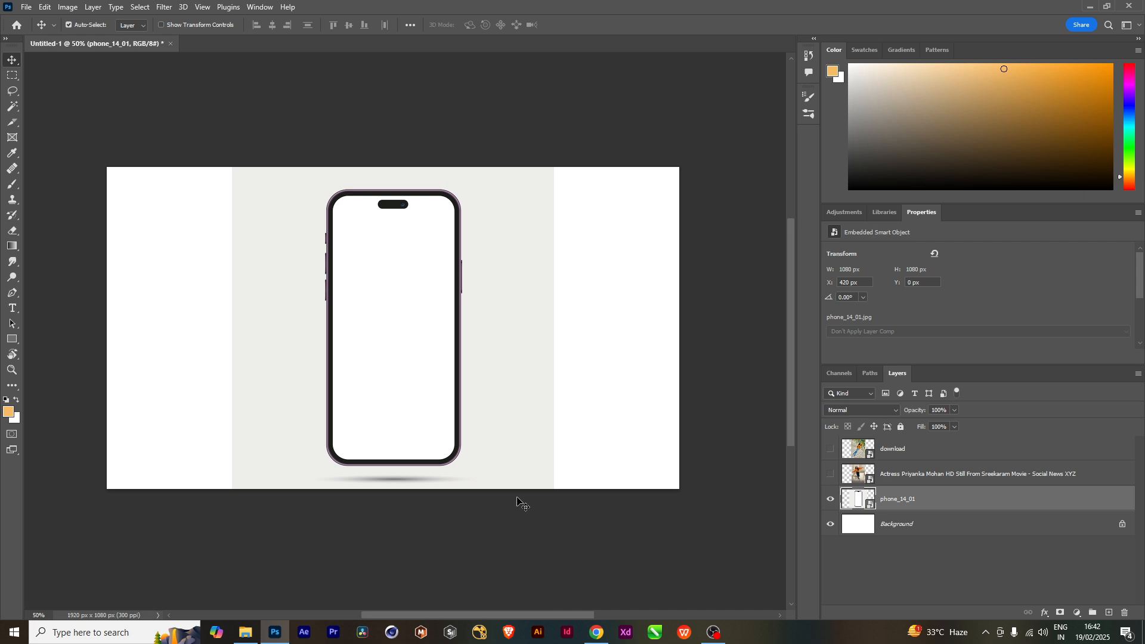
click(918, 475)
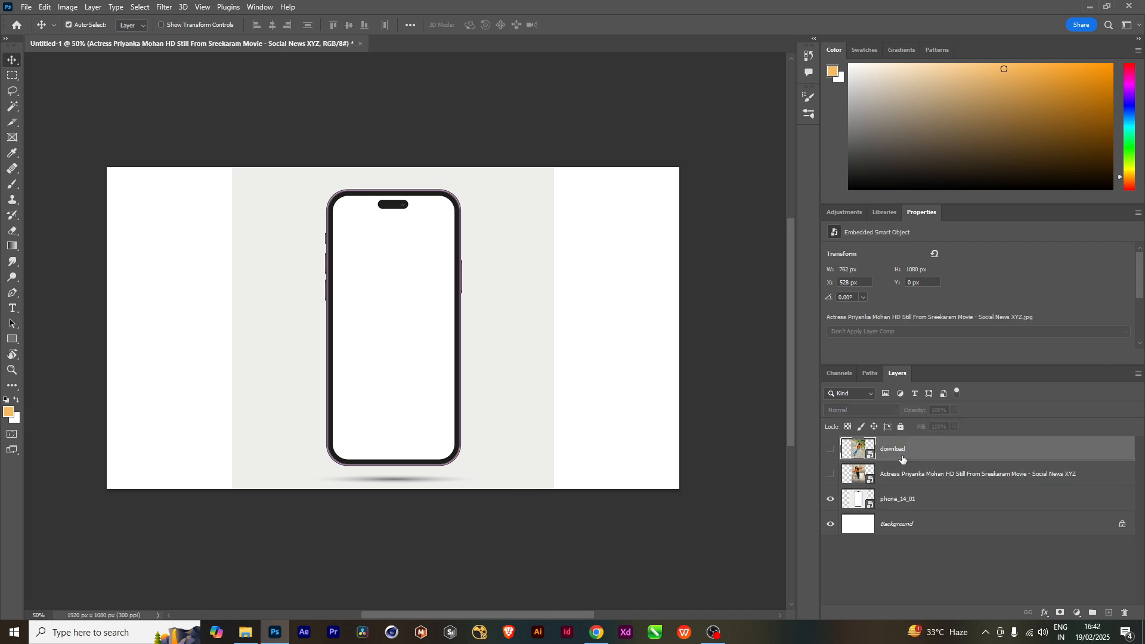
click(909, 500)
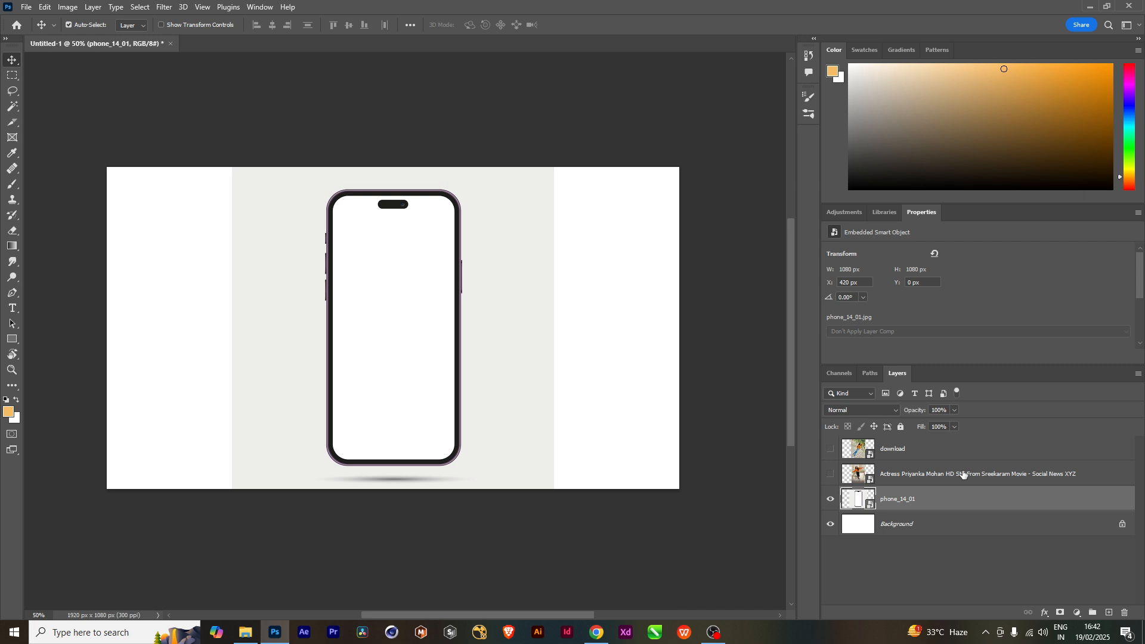
Select the grey backdrop around the phone with the Magic Wand and try to delete it.
scroll(394, 405, up, 2)
scroll(394, 406, down, 3)
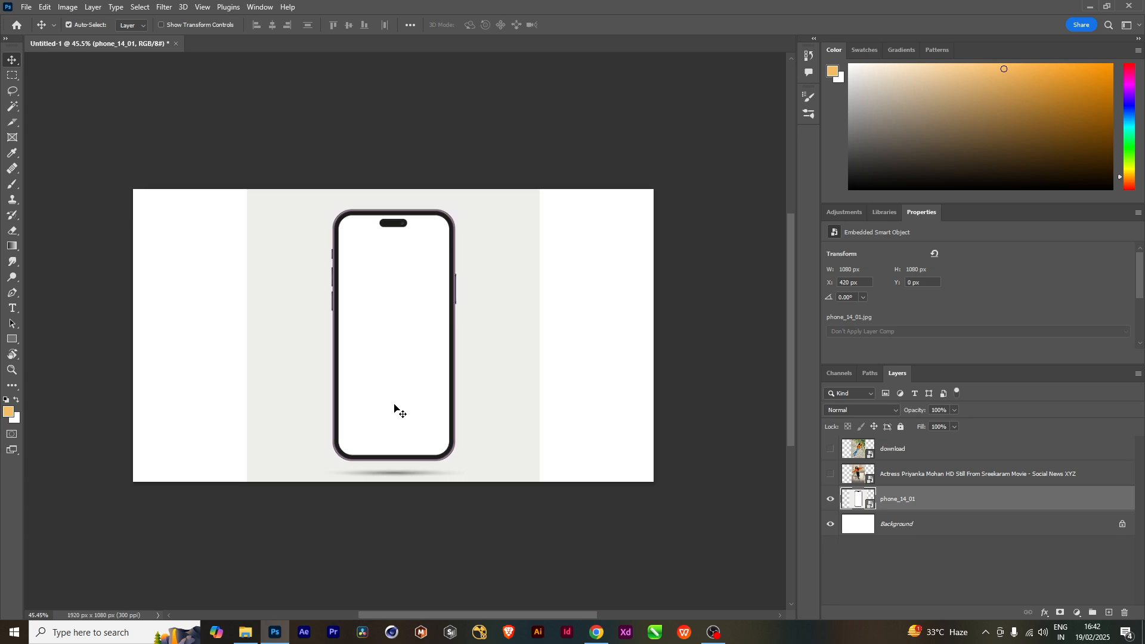
drag(508, 450, 498, 473)
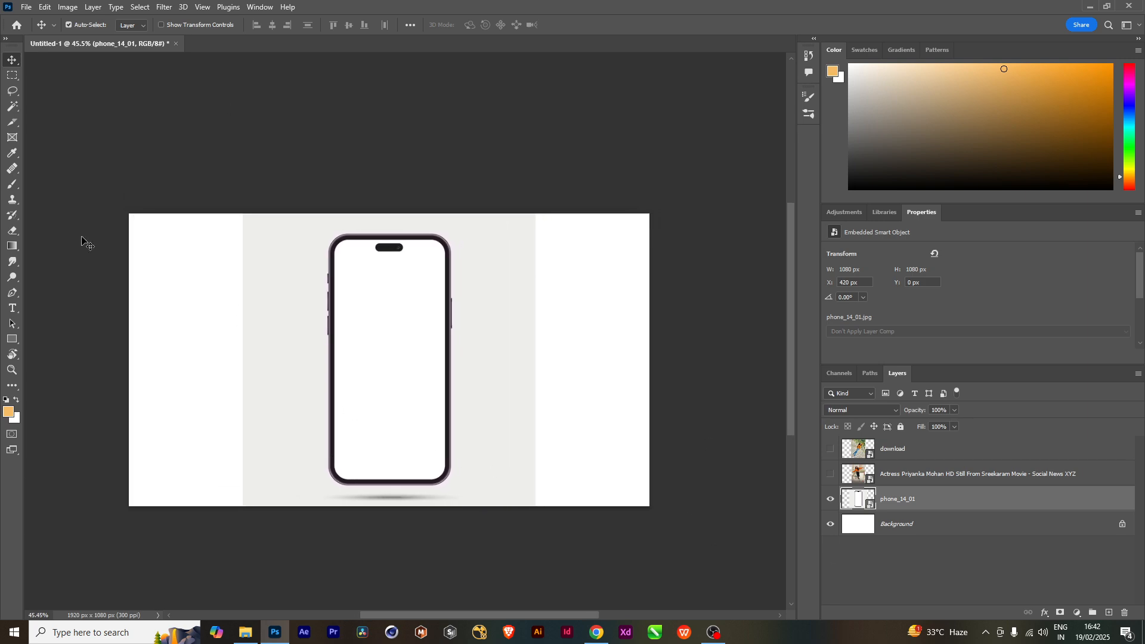
key(w)
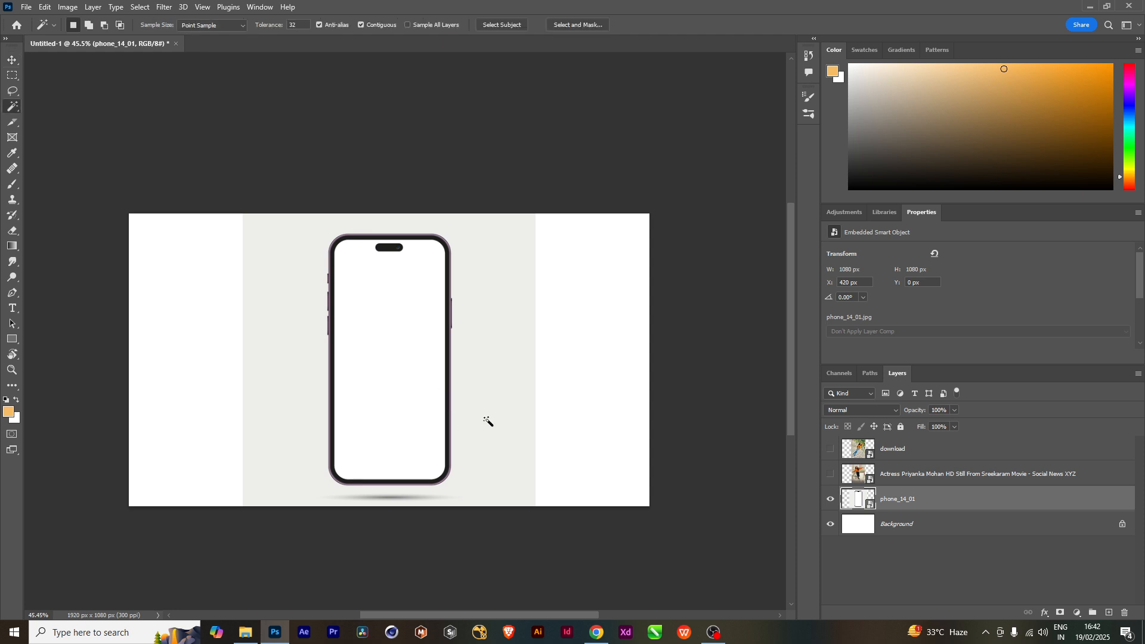
click(499, 351)
key(Delete)
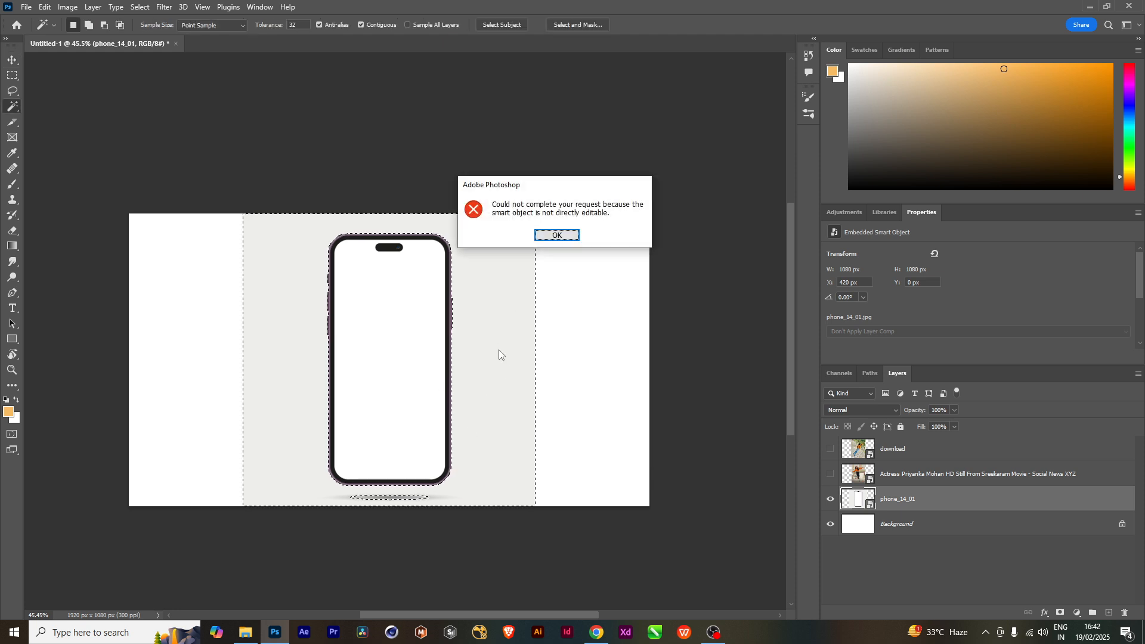
Rasterize the phone_14_01 layer and delete the selected grey backdrop from it.
click(567, 234)
right_click(960, 501)
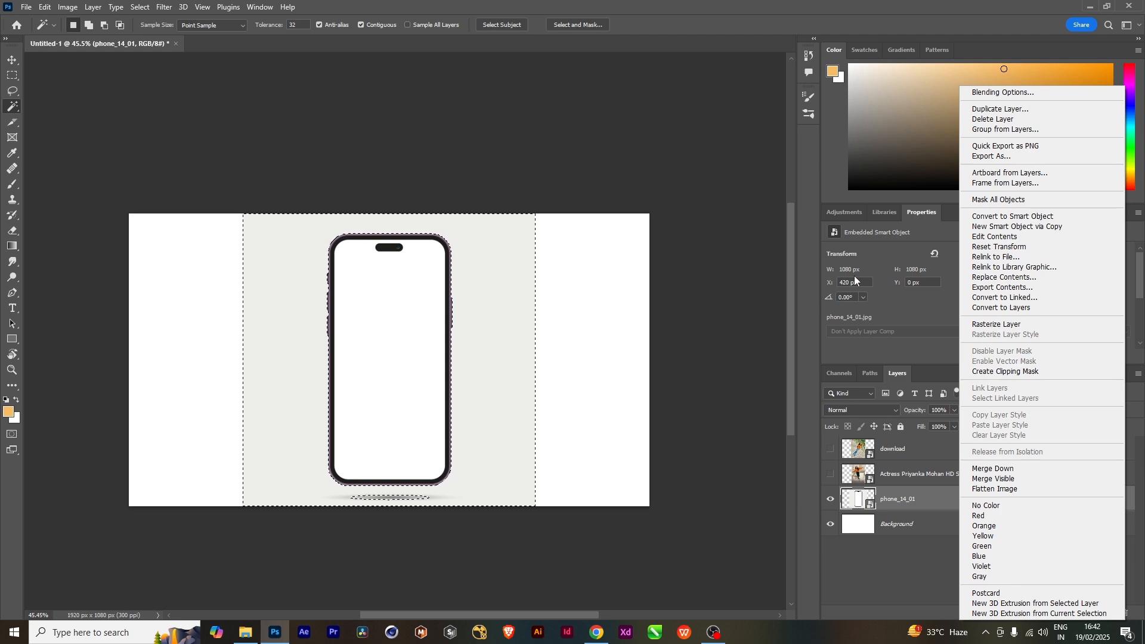
click(981, 325)
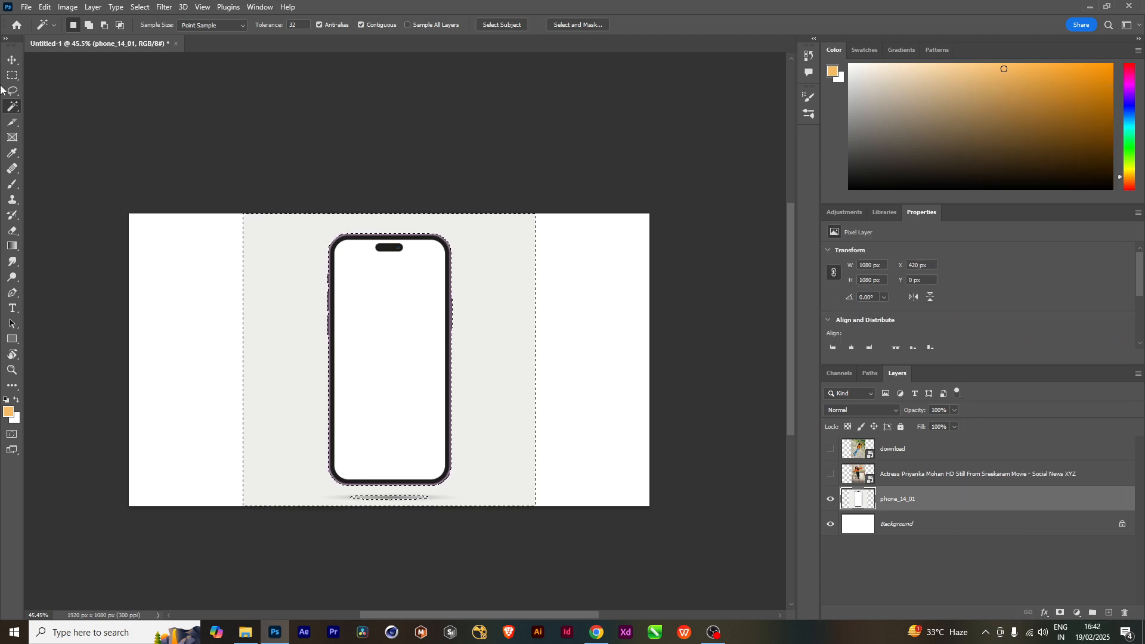
key(Delete)
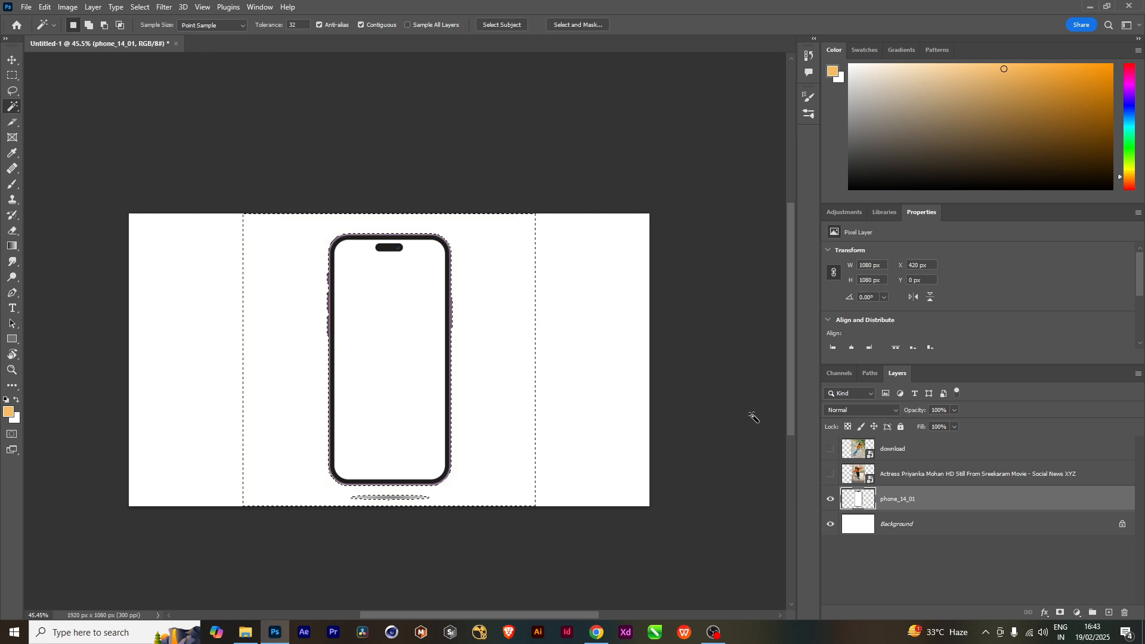
Clear the selection and move the phone slightly left on the canvas, to about X 646 px, Y 49 px.
key(ctrl+d)
drag(437, 400, 365, 405)
key(v)
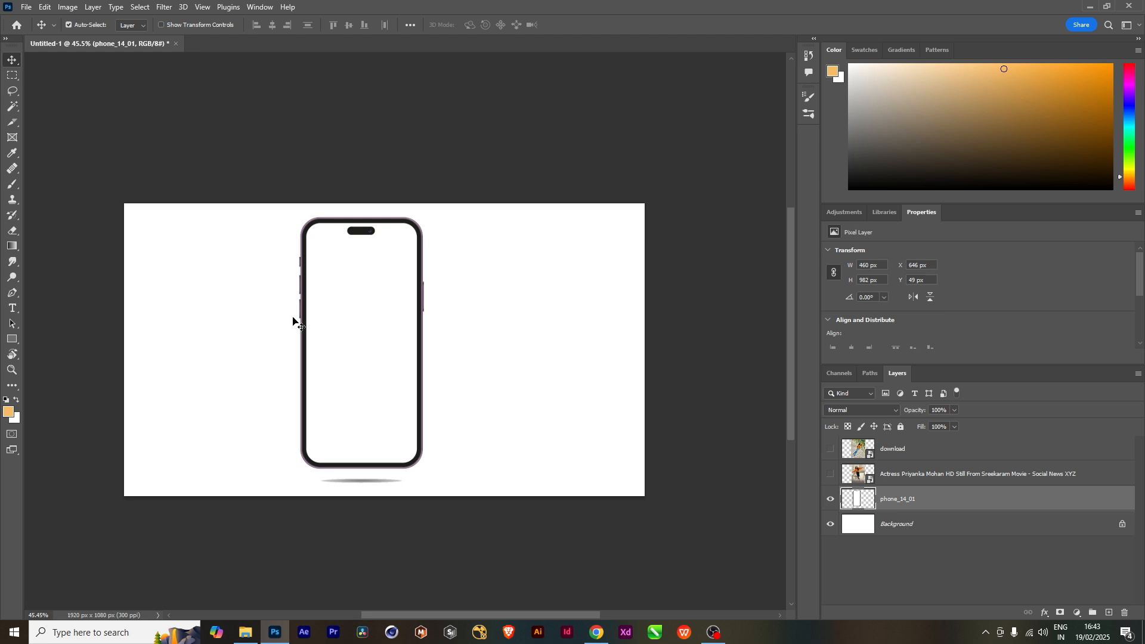
Select the phone's white screen area with the Magic Wand and use it as a layer mask on the actress photo, made visible.
key(w)
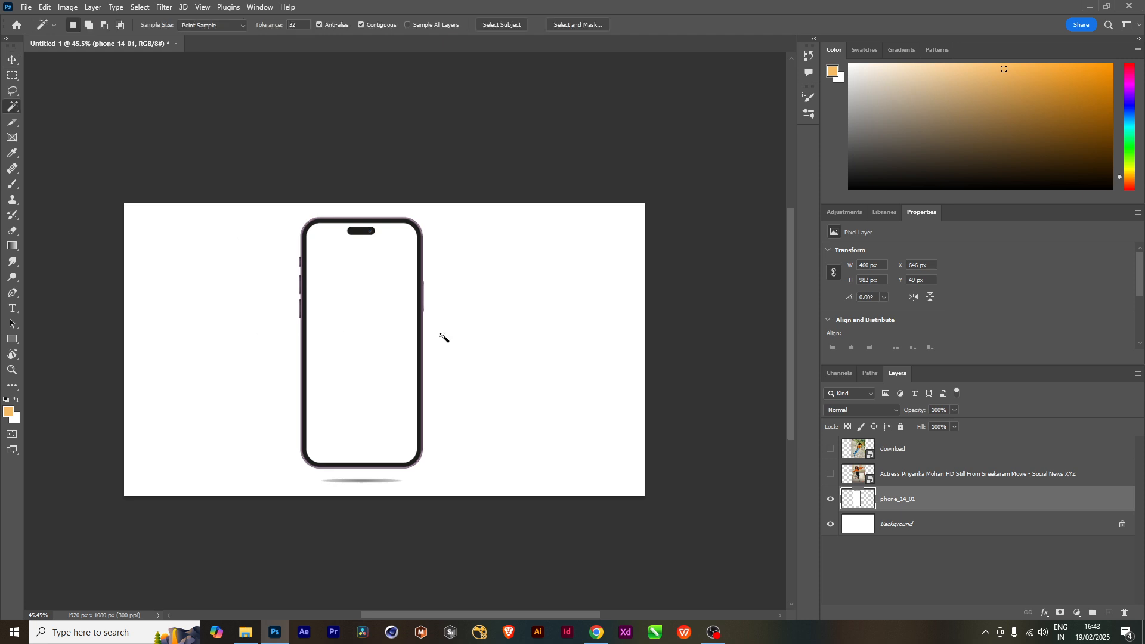
click(398, 245)
click(918, 477)
click(896, 449)
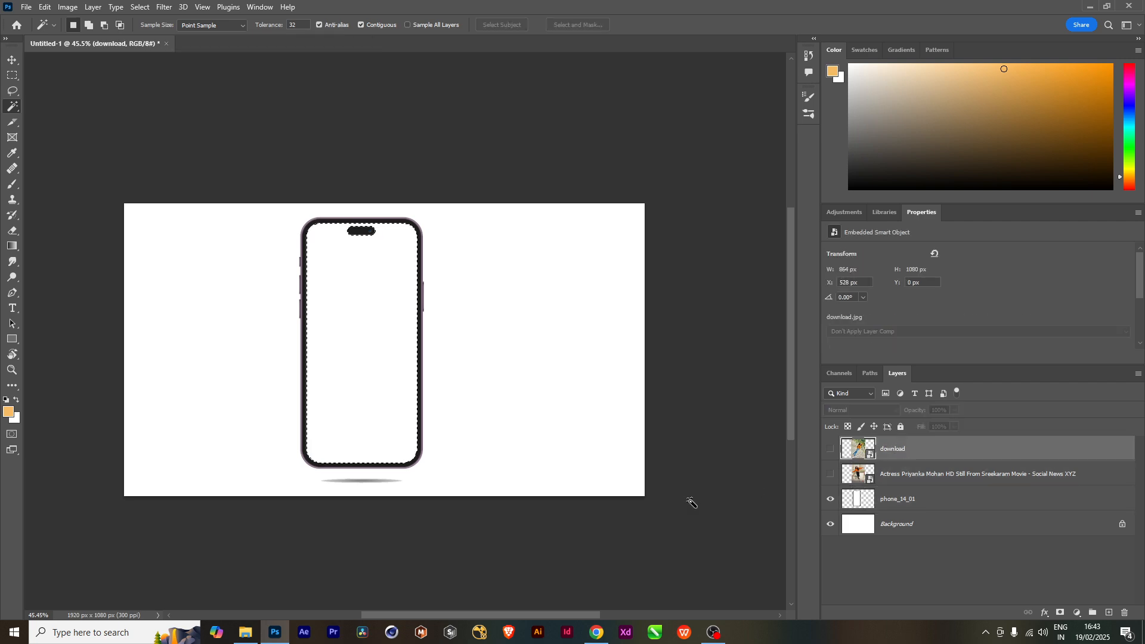
click(898, 475)
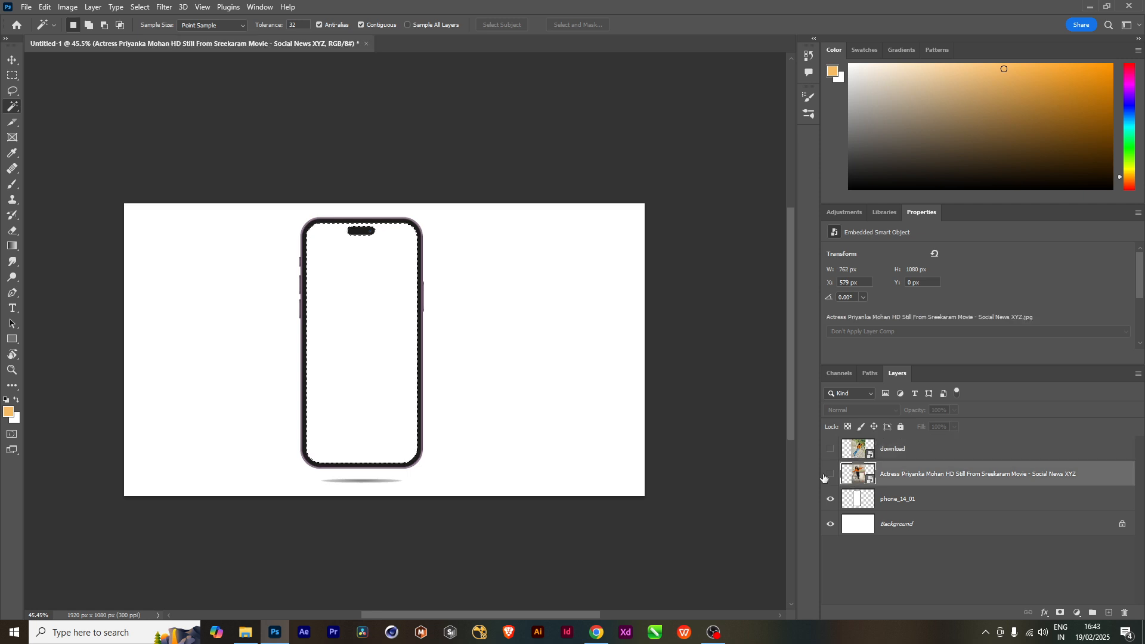
click(830, 474)
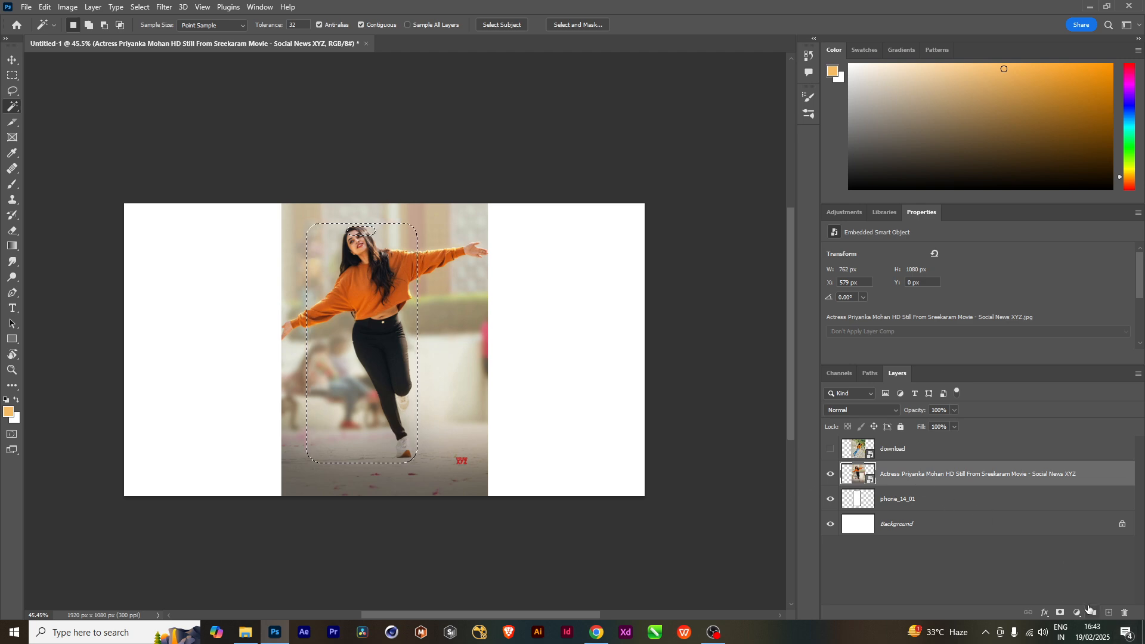
click(1060, 612)
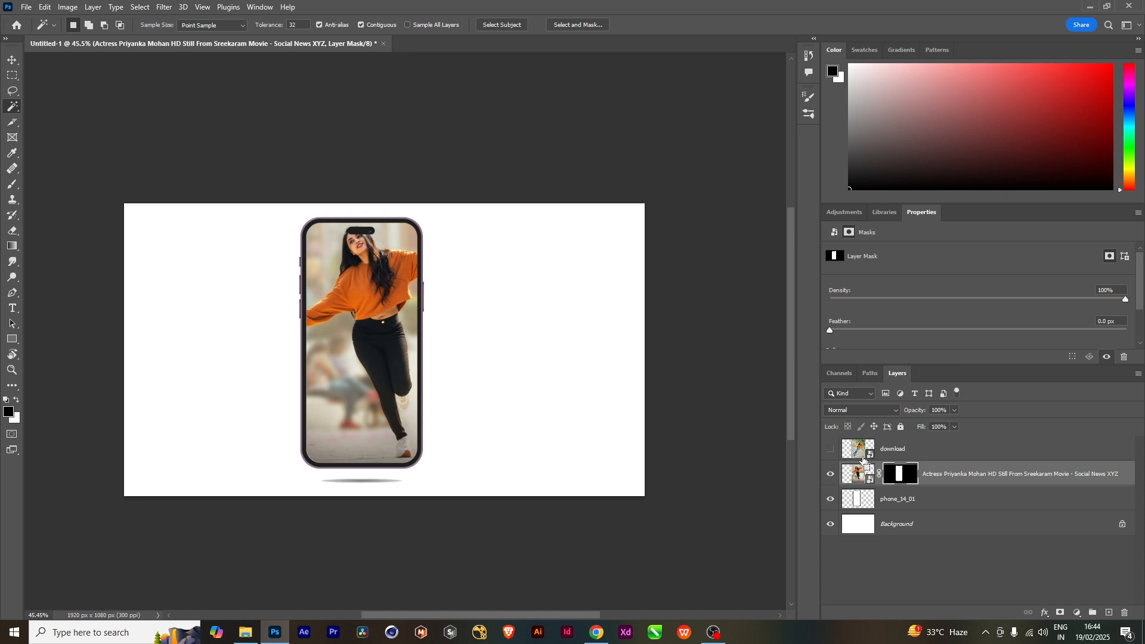
Duplicate the masked actress photo layer and delete the layer mask from the copy.
key(ctrl+j)
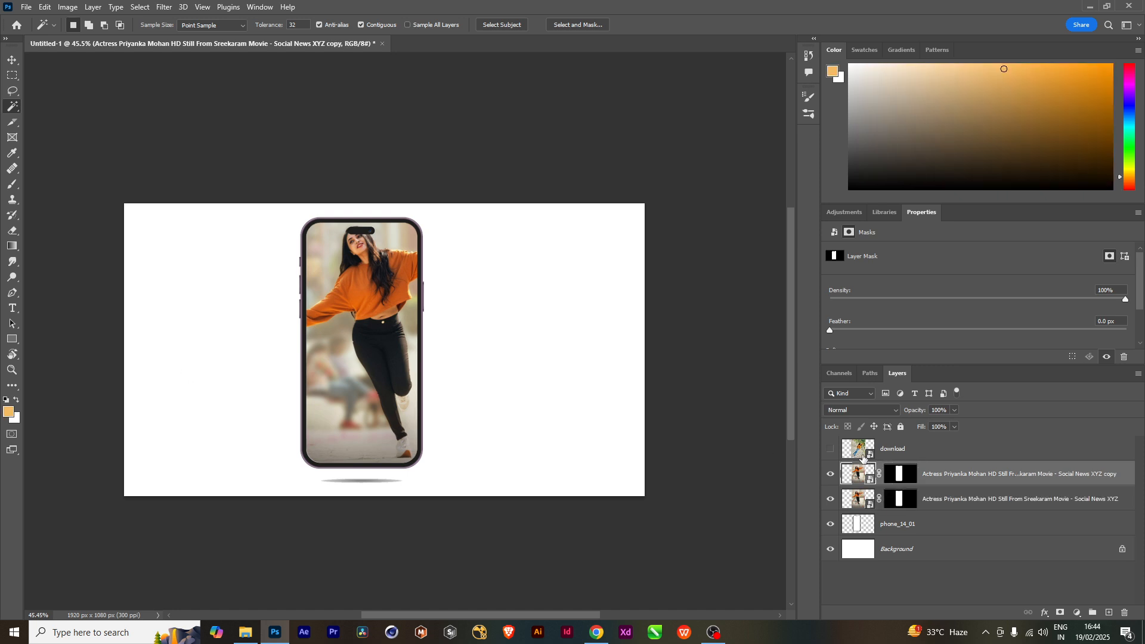
click(904, 475)
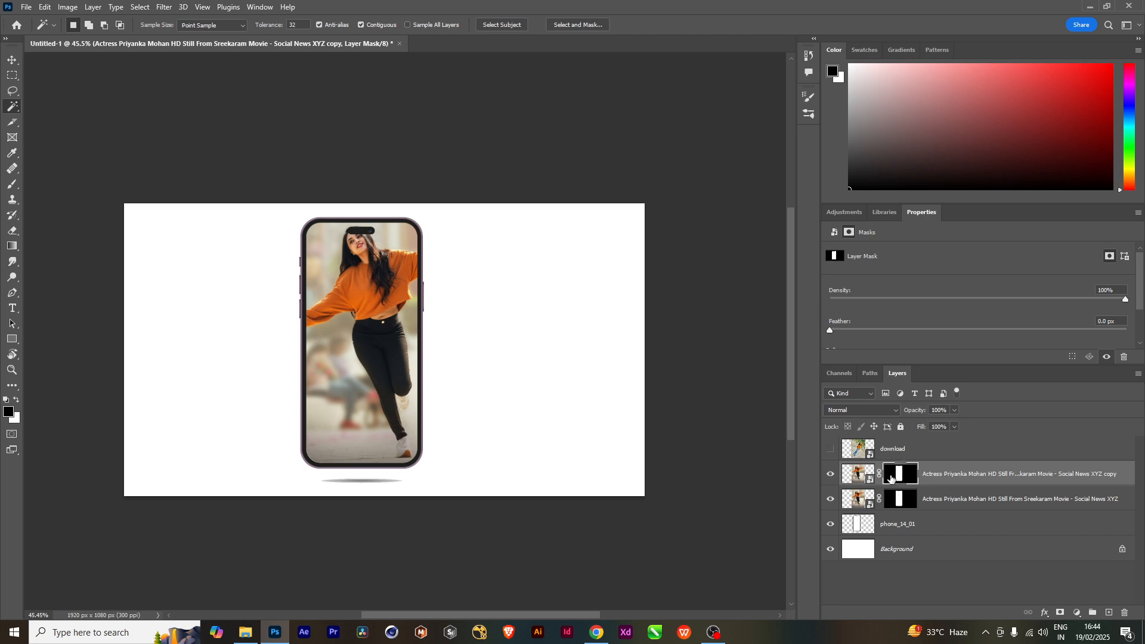
right_click(910, 469)
click(957, 492)
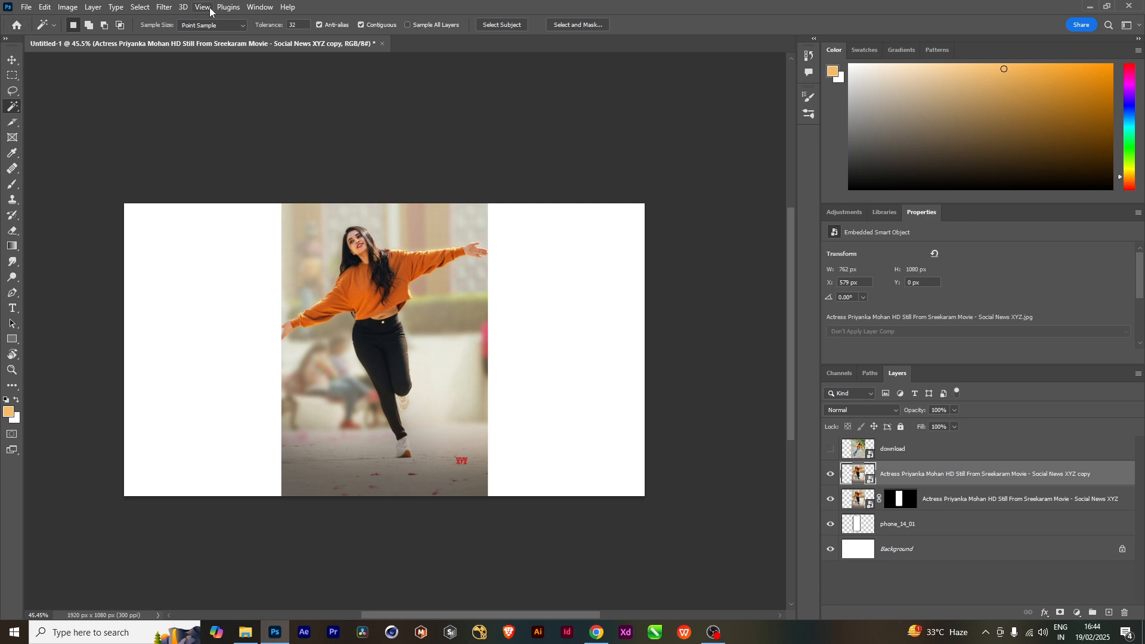
Select the woman on the copied photo with Select Subject and mask that layer to the selection.
click(140, 7)
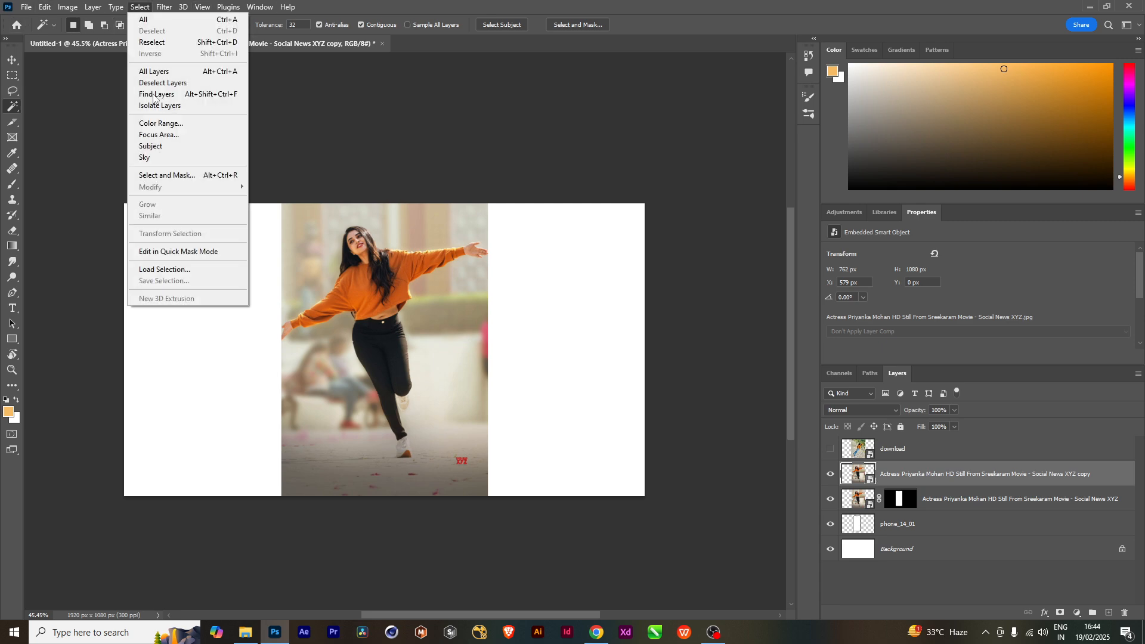
click(155, 147)
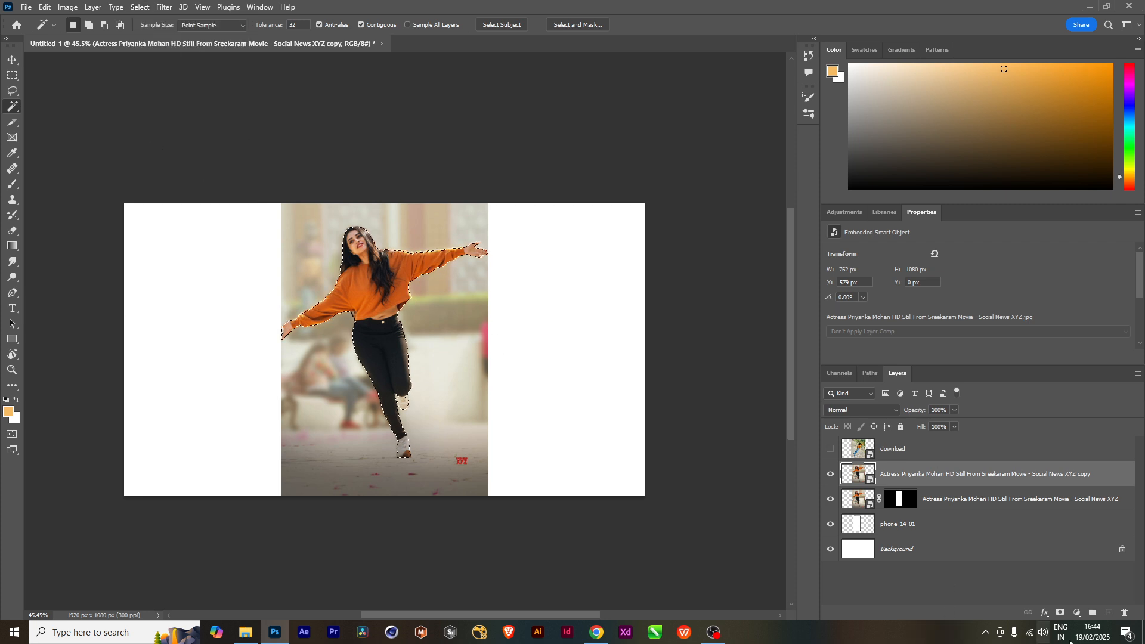
click(1060, 614)
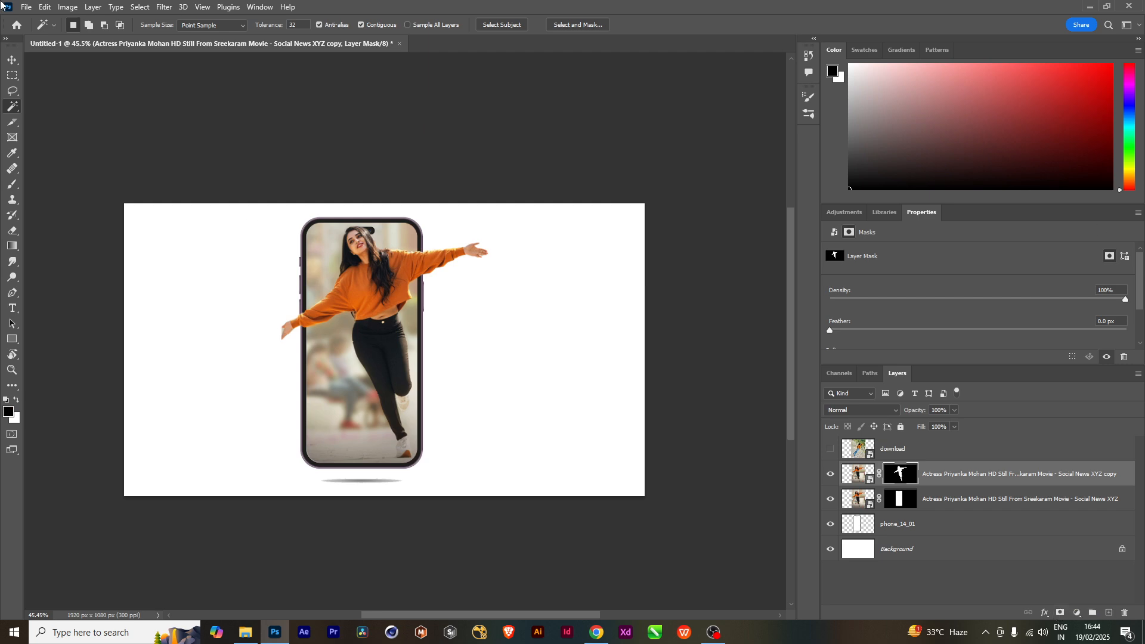
Try enlarging the two masked actress photo layers together to about 109%, and undo the transform.
click(867, 483)
drag(863, 507, 859, 505)
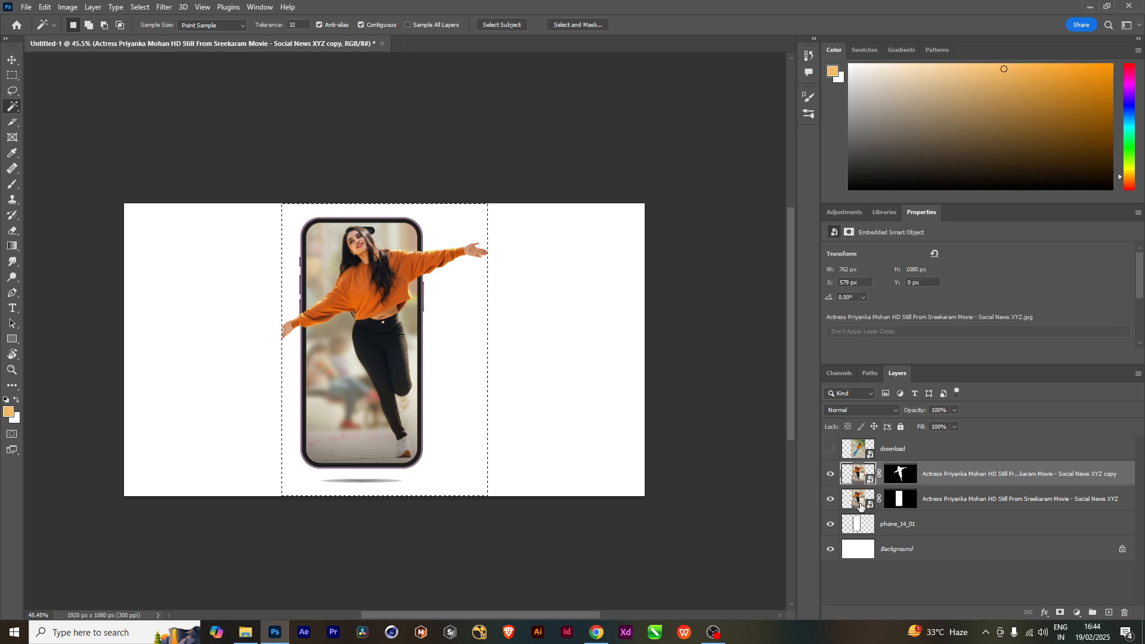
key(ctrl+d)
shift+click(863, 506)
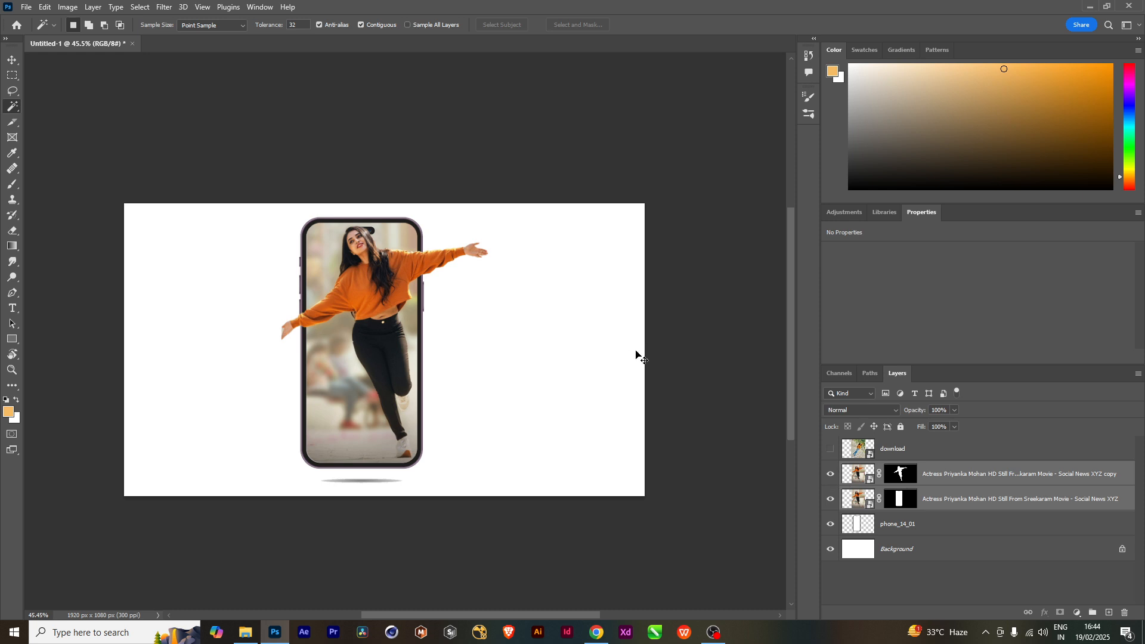
key(ctrl+t)
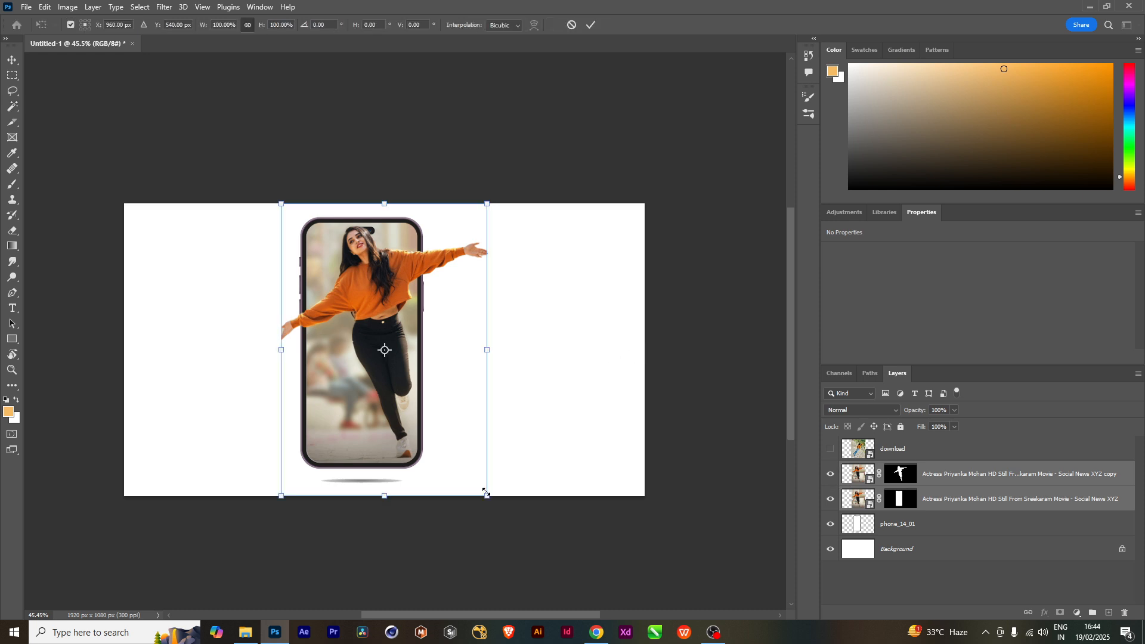
drag(486, 493, 514, 497)
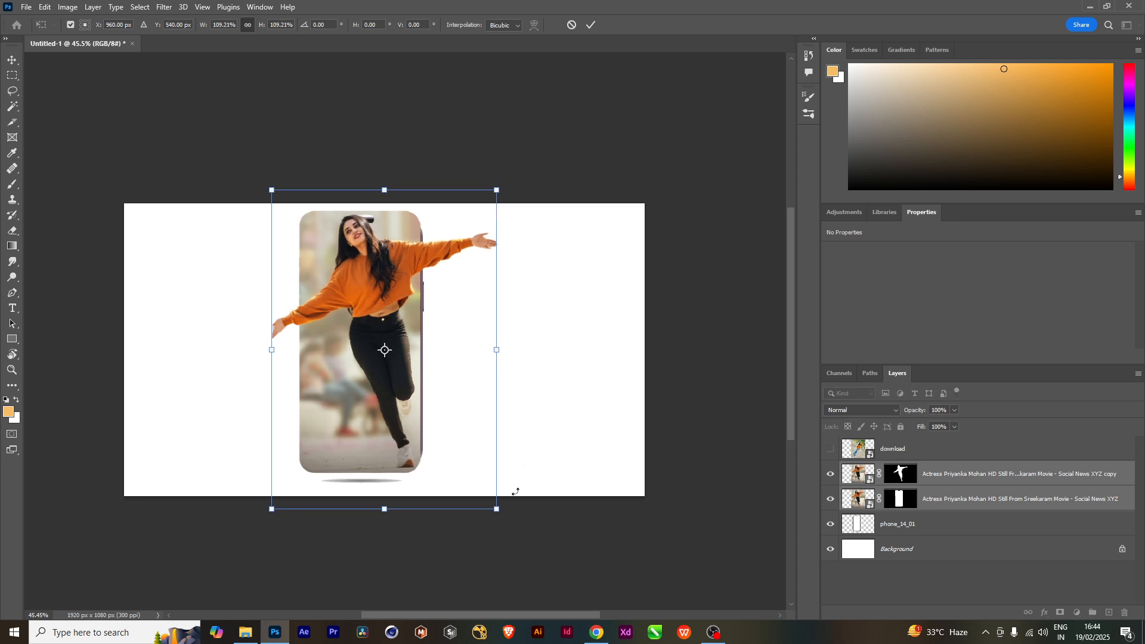
key(Return)
key(w)
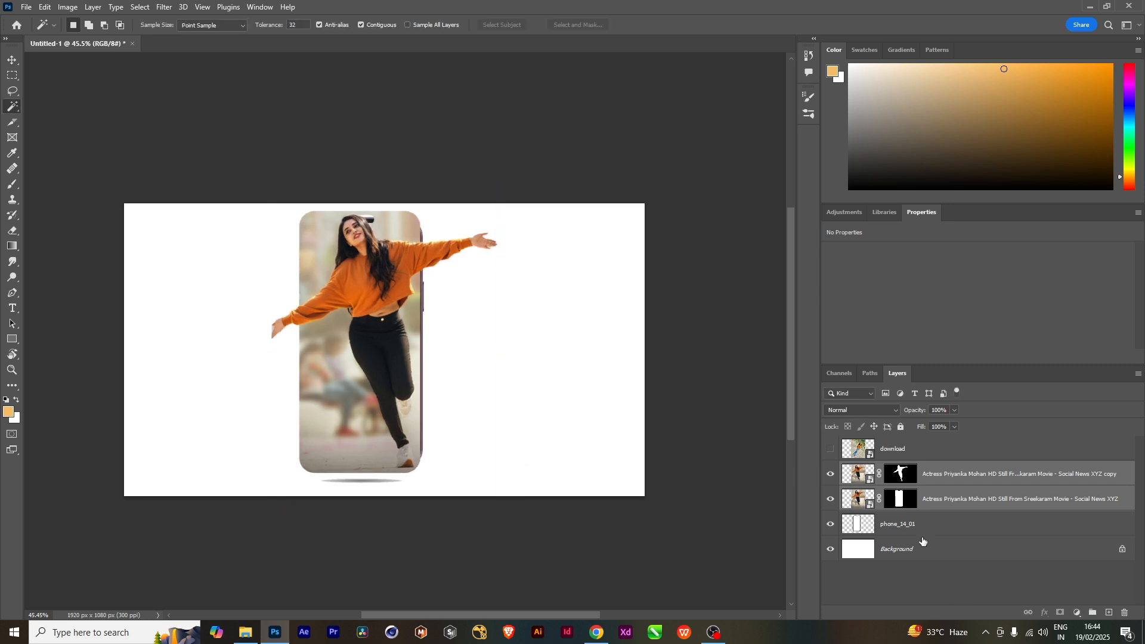
key(ctrl+z)
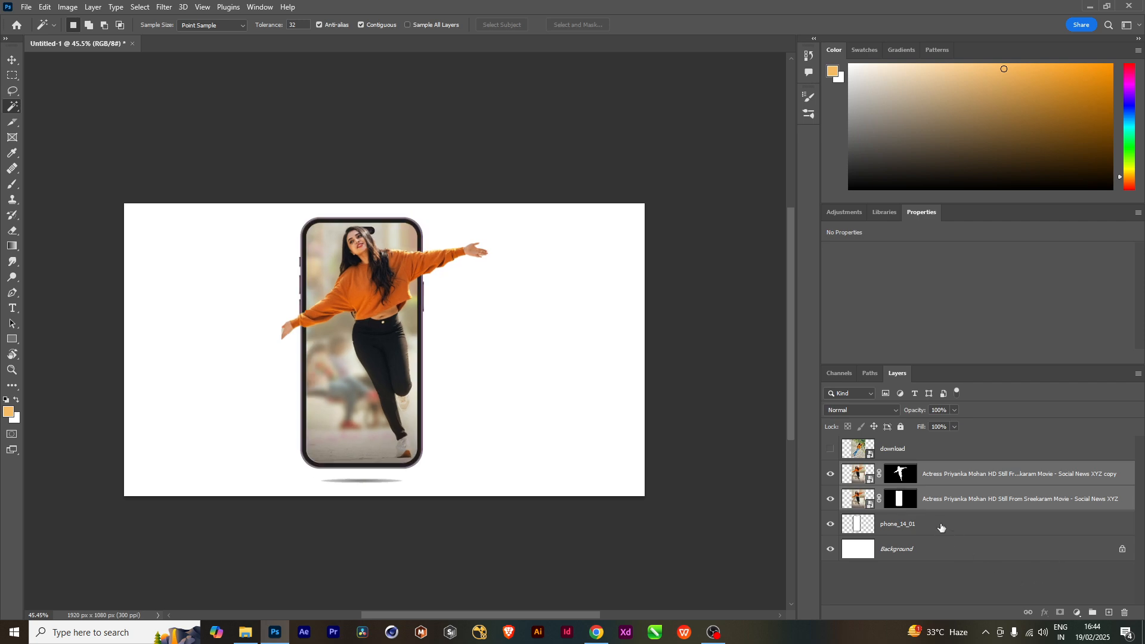
Enlarge the phone layer and both actress photo layers together, bringing the photo to about 800 by 1132 px.
shift+click(941, 528)
key(ctrl+t)
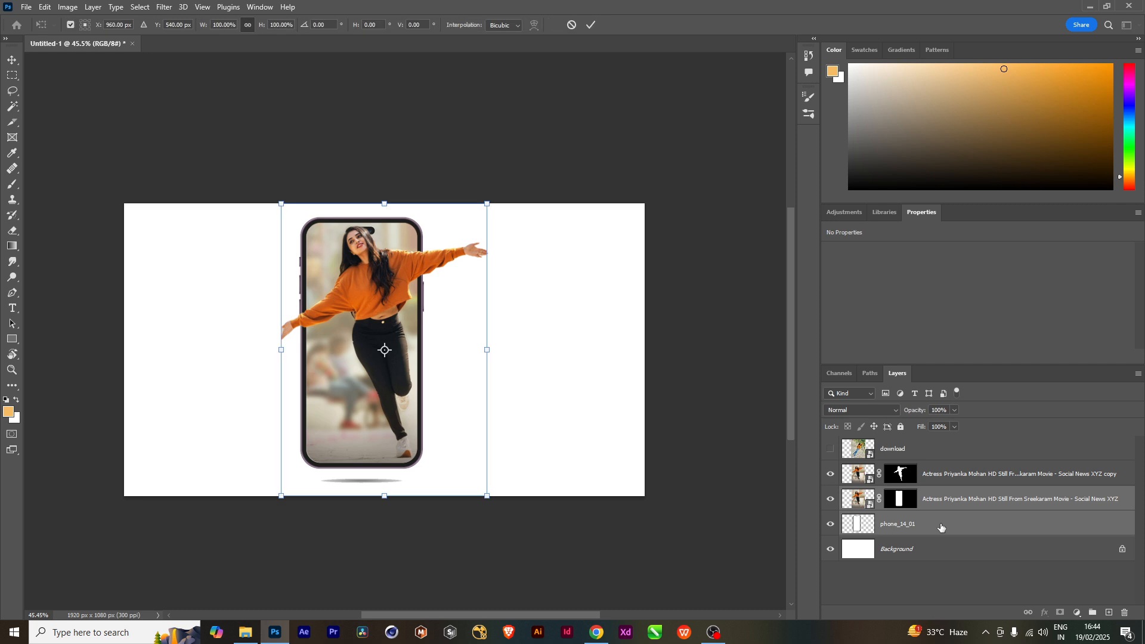
shift+click(943, 482)
key(w)
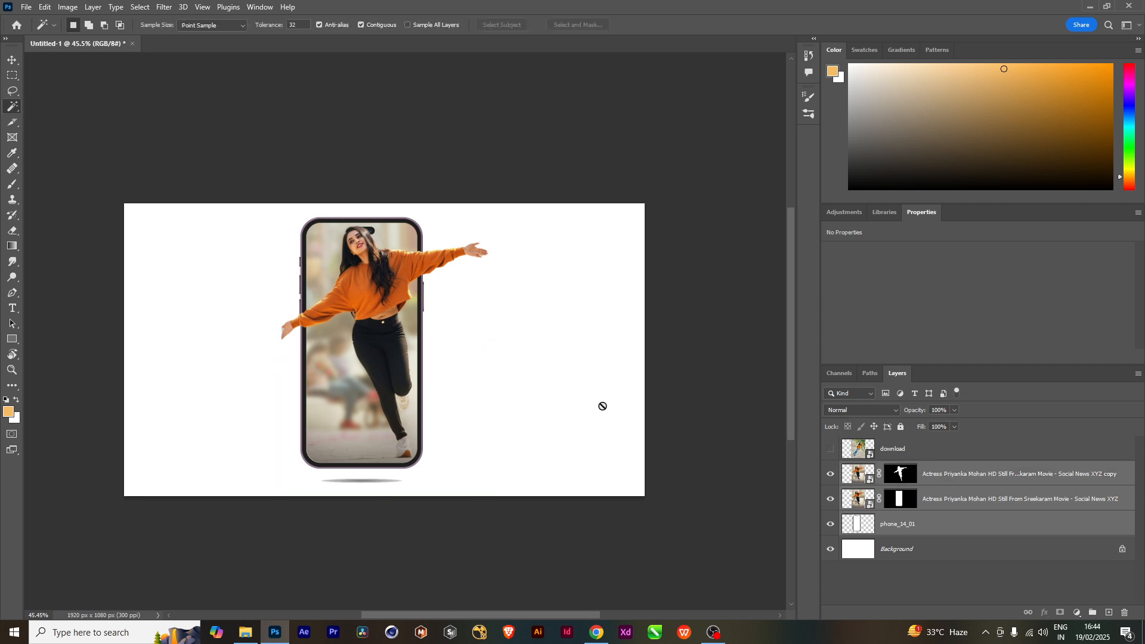
key(ctrl+t)
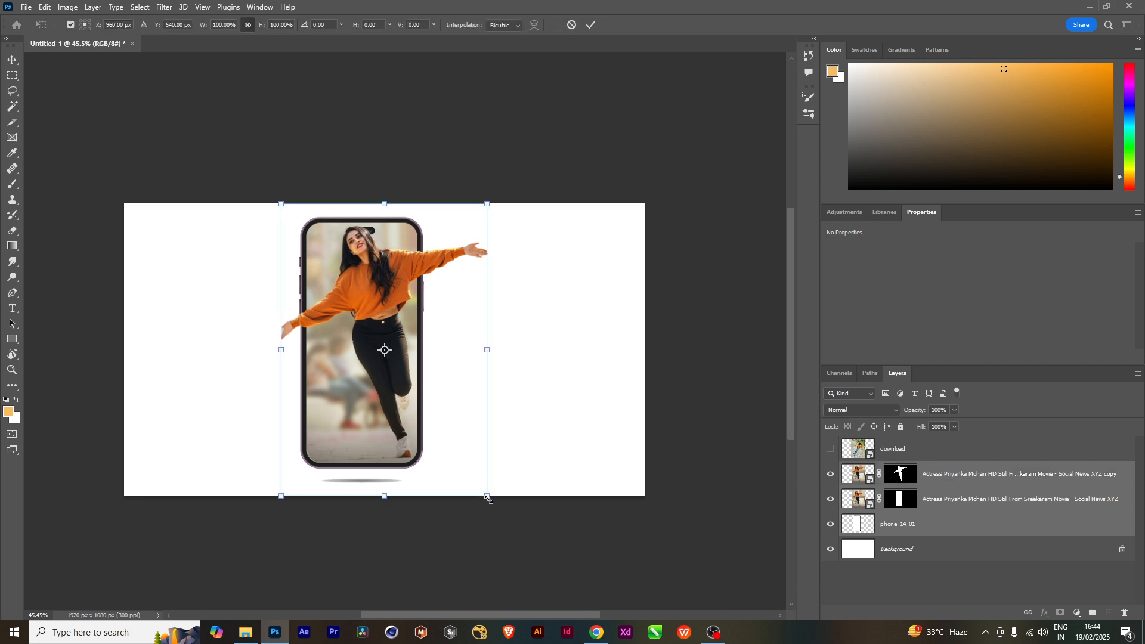
mouse_move(489, 498)
mouse_down()
mouse_move(511, 498)
mouse_move(501, 499)
mouse_up()
key(Return)
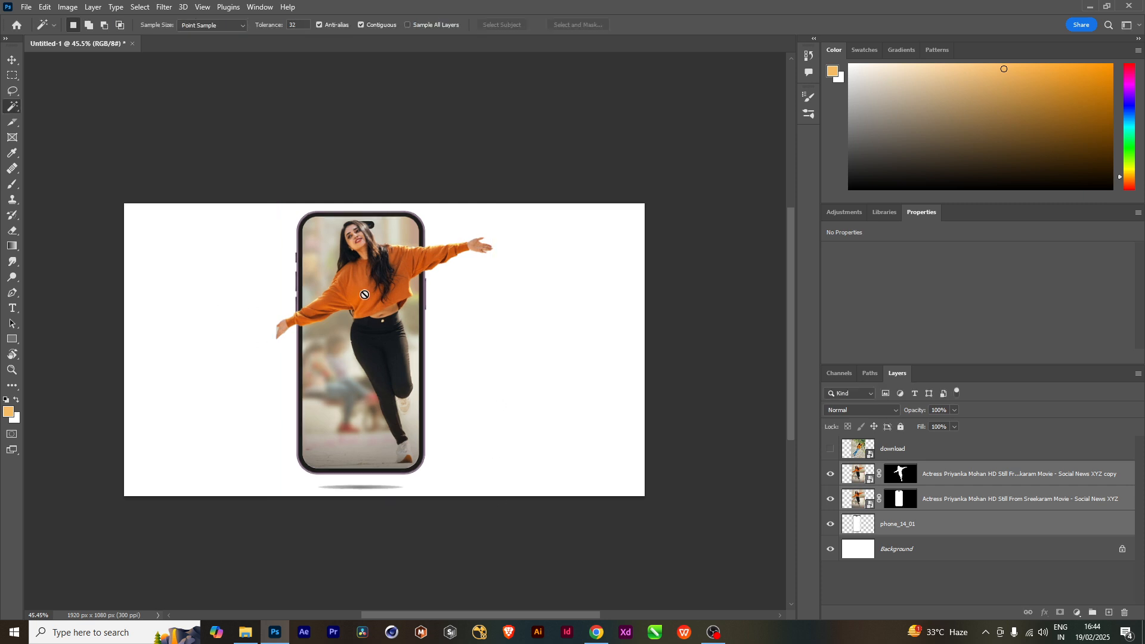
Hide and show each of the two actress photo layers to check what each one contributes.
click(933, 507)
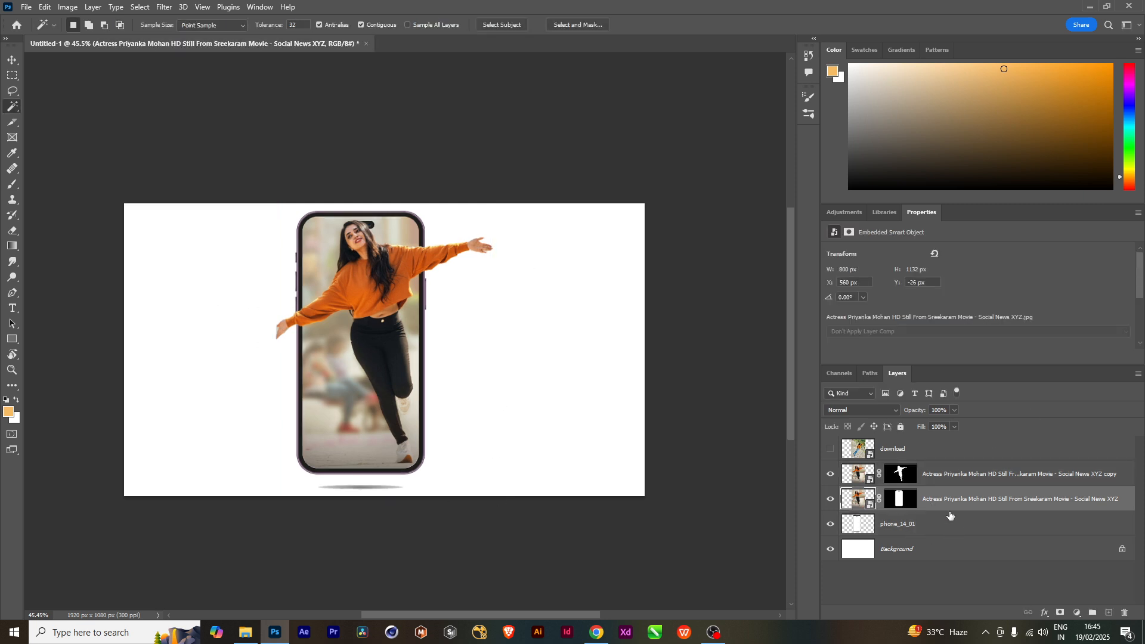
click(832, 501)
click(832, 500)
click(831, 474)
click(830, 474)
Scale both actress photo layers together to about 106%, leaving the phone layer out of the transform.
shift+click(969, 478)
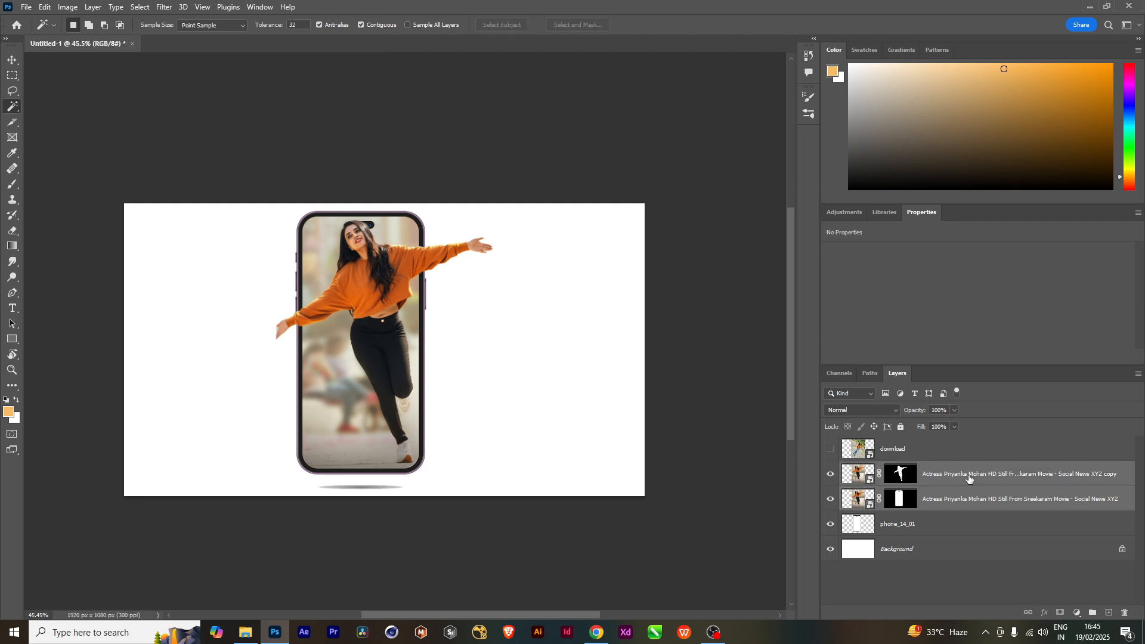
key(ctrl+t)
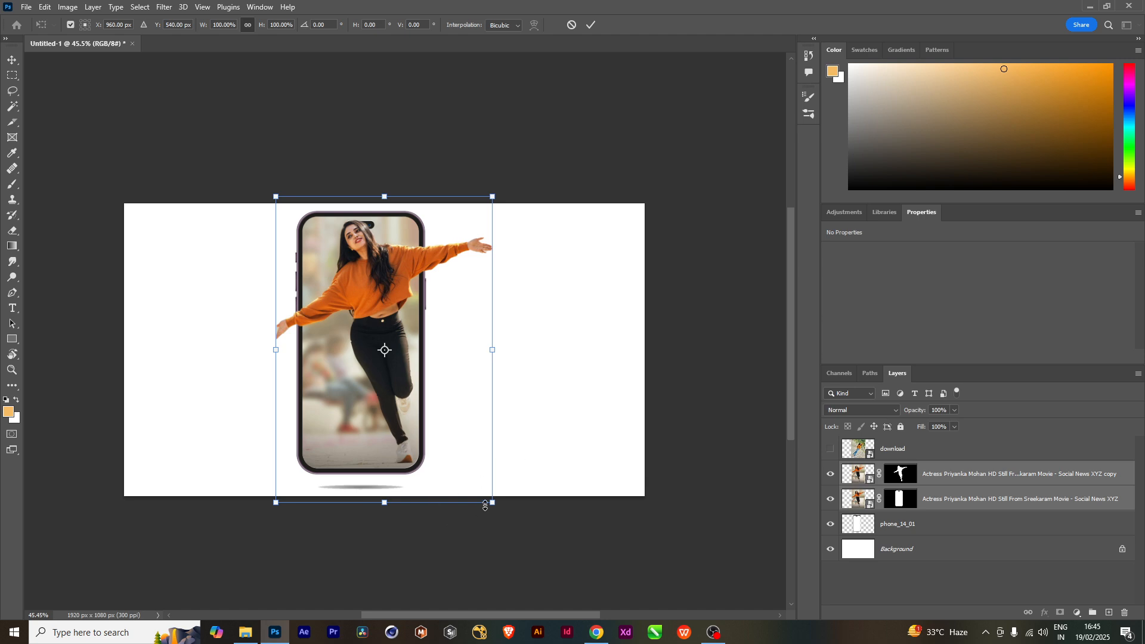
drag(493, 504, 511, 505)
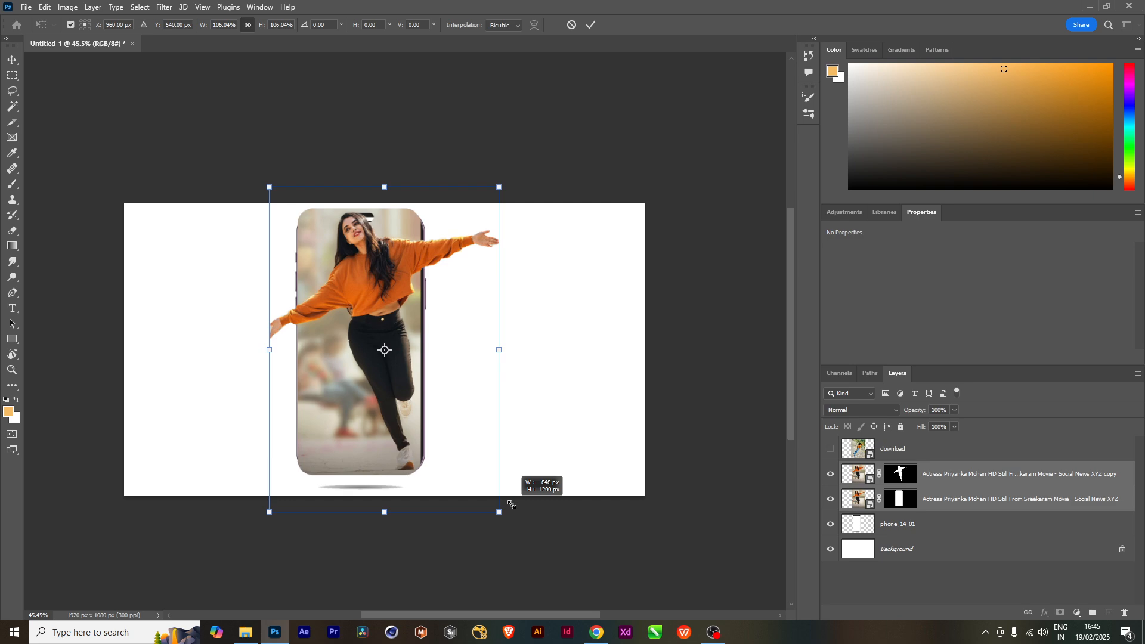
drag(511, 505, 509, 503)
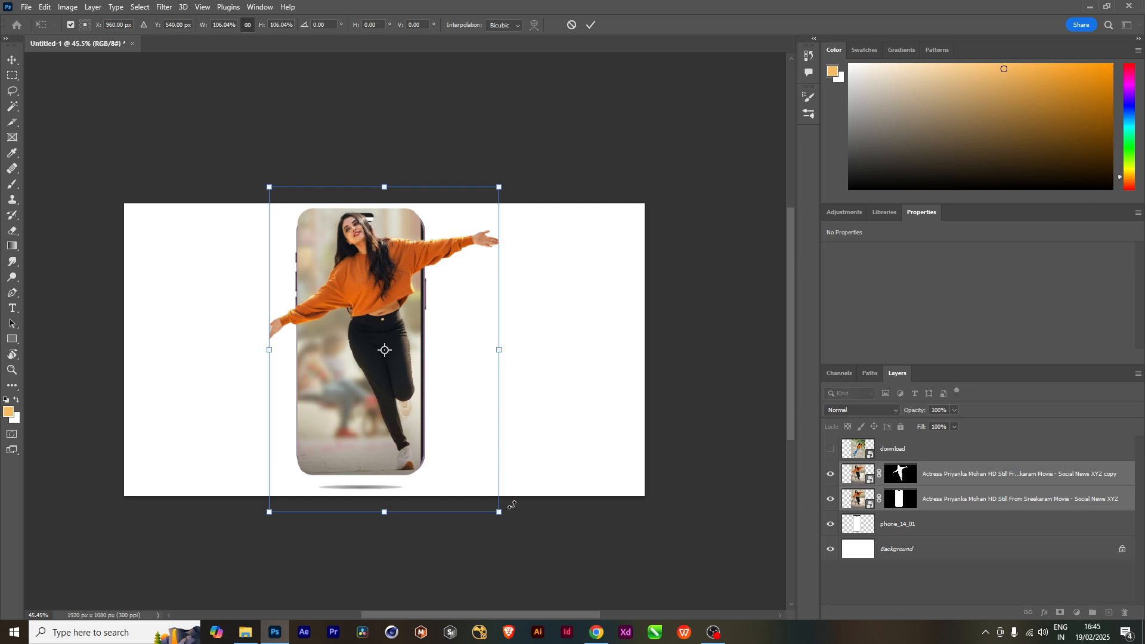
key(Return)
key(w)
Scale the phone layer alone to about 102.6%, making it about 494 by 1058 px, to fit the enlarged photo.
click(918, 533)
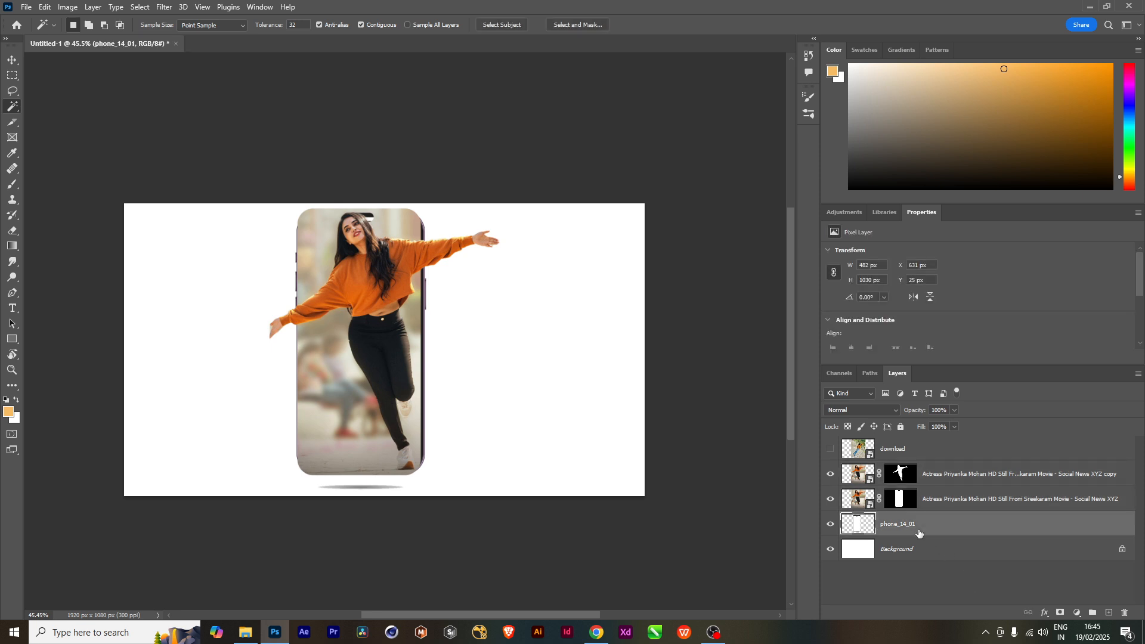
key(ctrl+t)
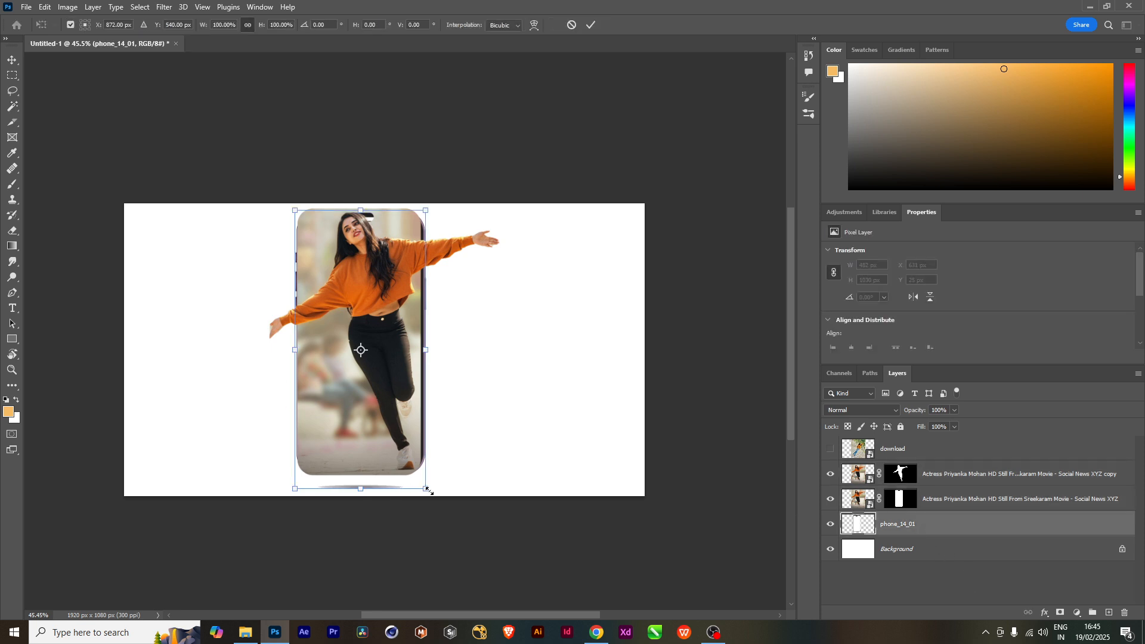
drag(428, 490, 441, 490)
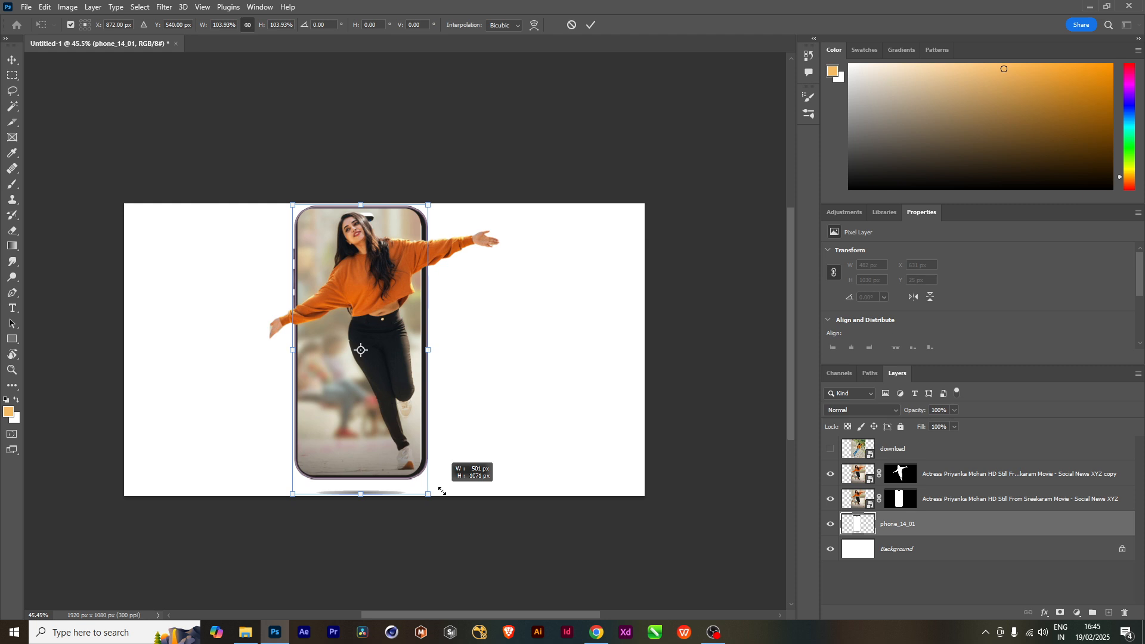
drag(442, 491, 437, 491)
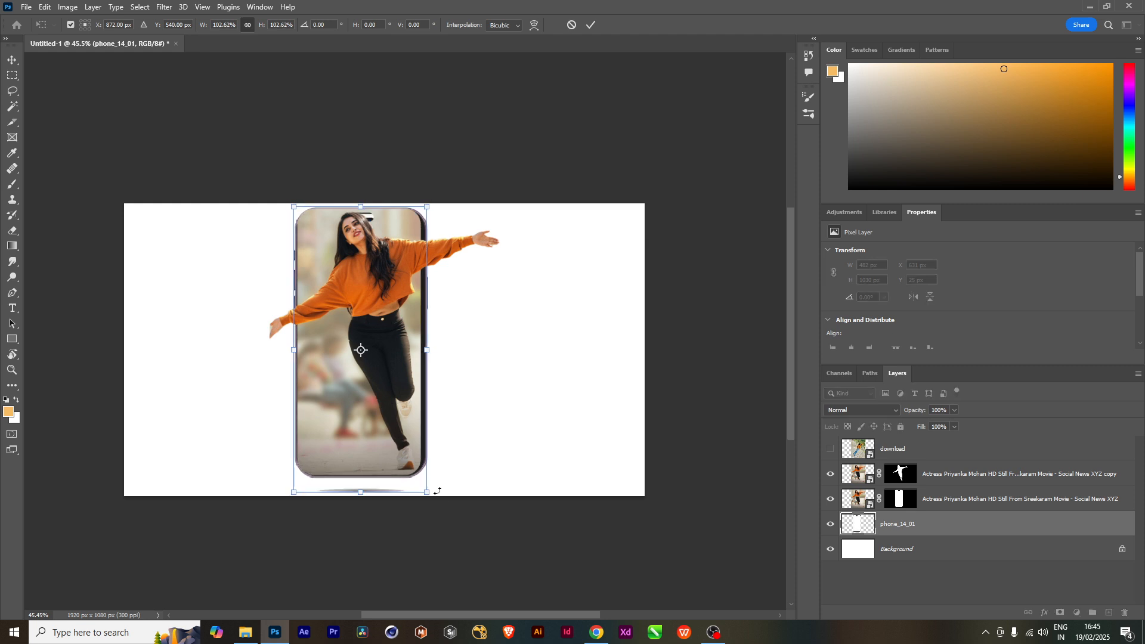
key(Return)
key(w)
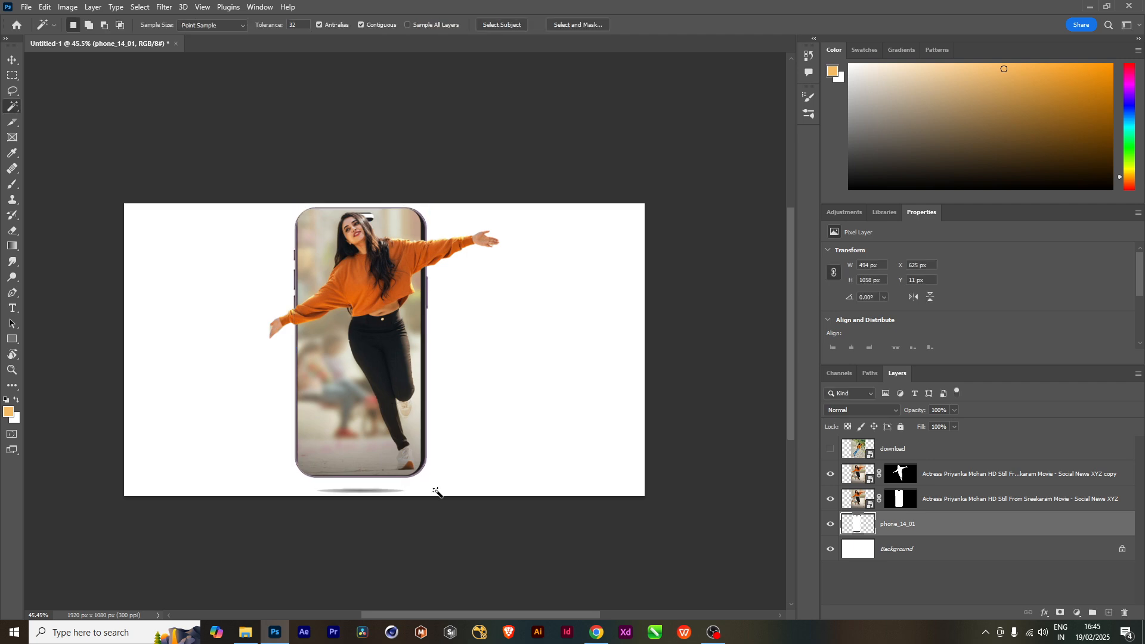
Add a gradient fill layer above the phone and set its start color to the sweater's orange, c95b1d, sampled from the image.
scroll(365, 398, down, 3)
scroll(368, 407, up, 3)
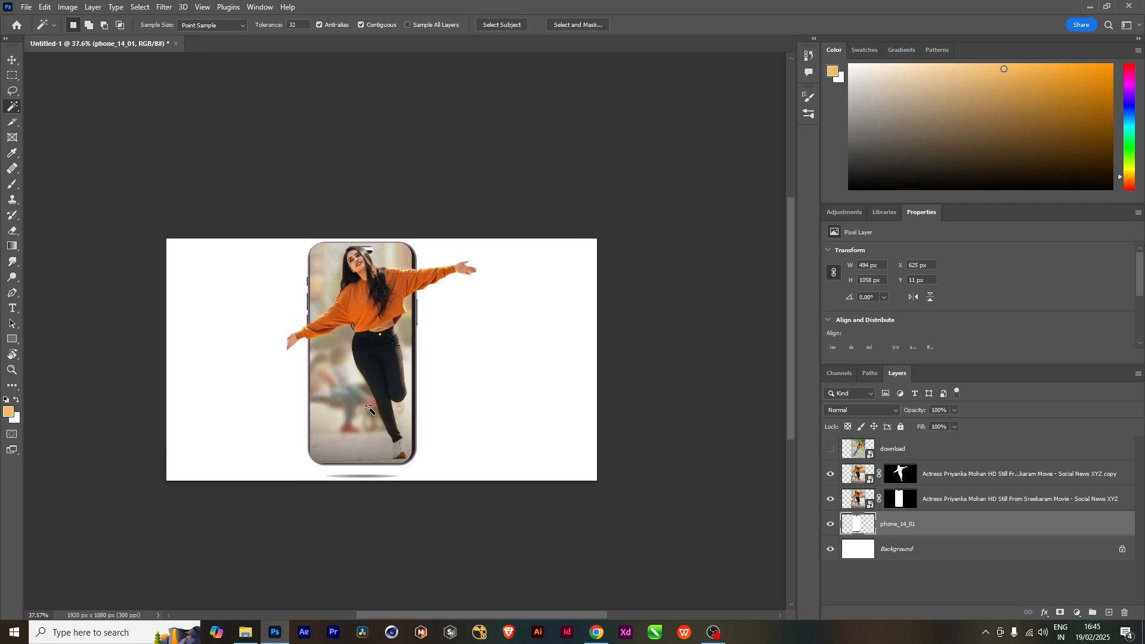
drag(394, 451, 335, 455)
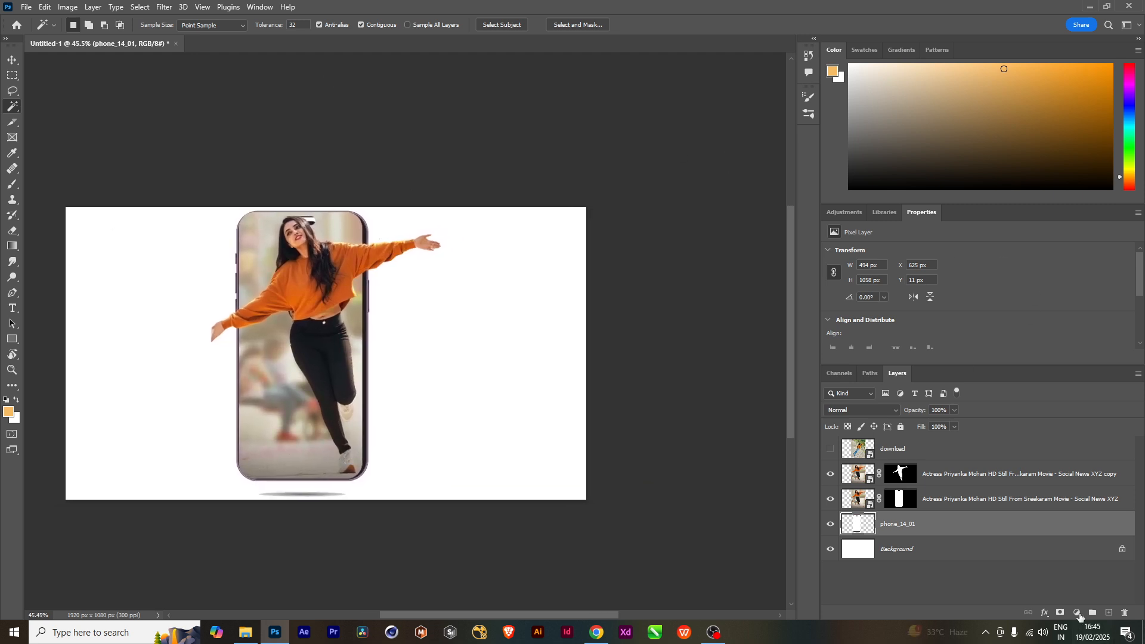
click(1077, 613)
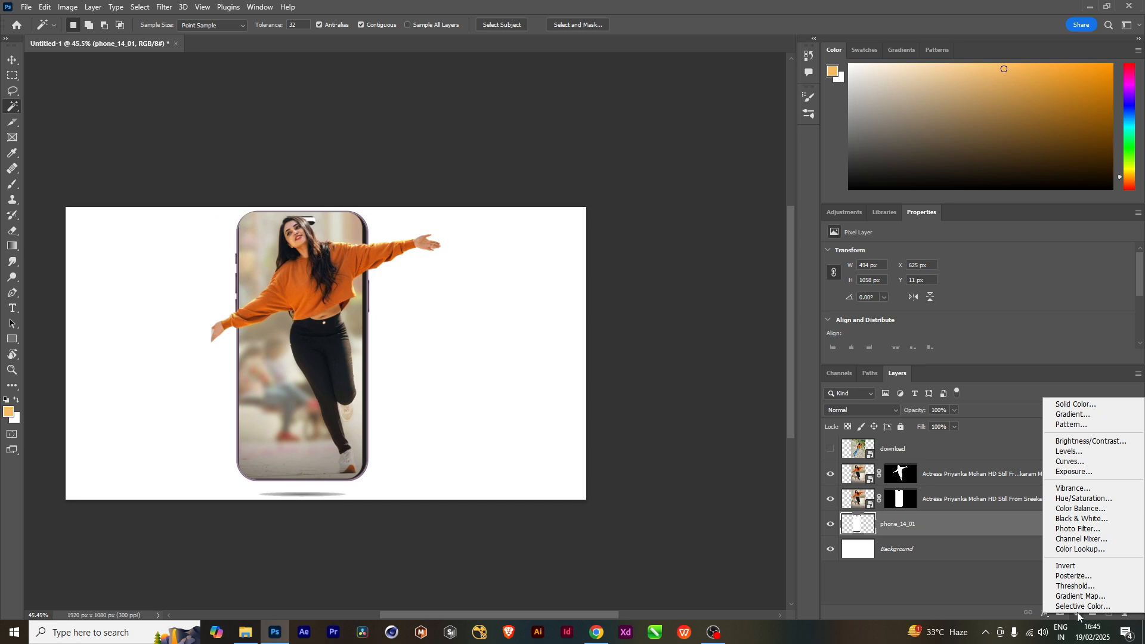
click(1066, 418)
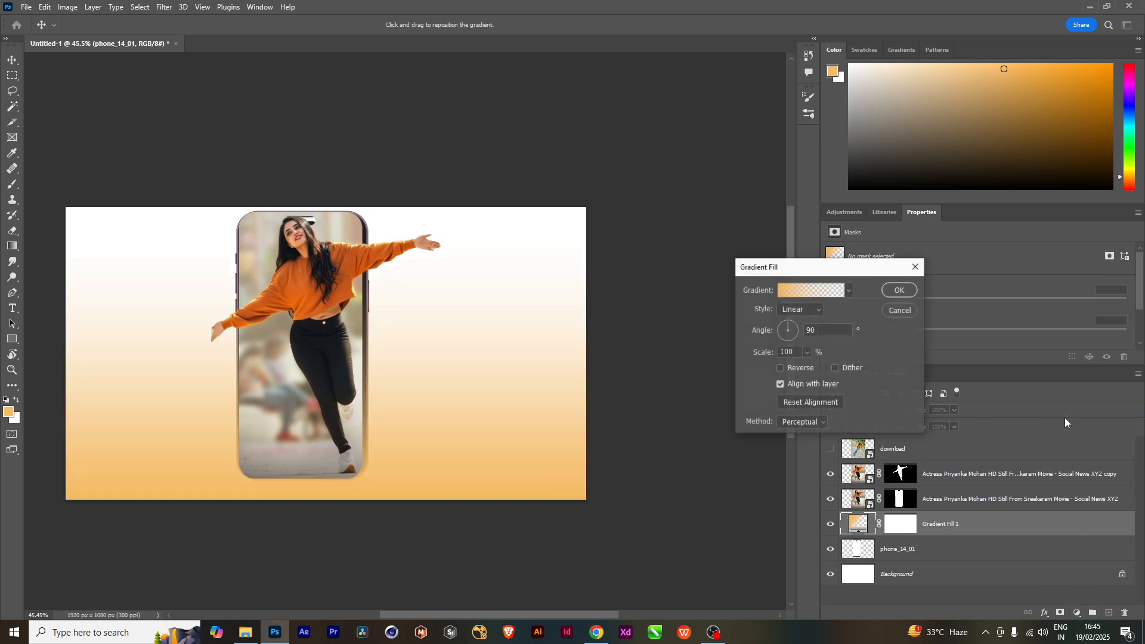
click(793, 292)
double_click(658, 405)
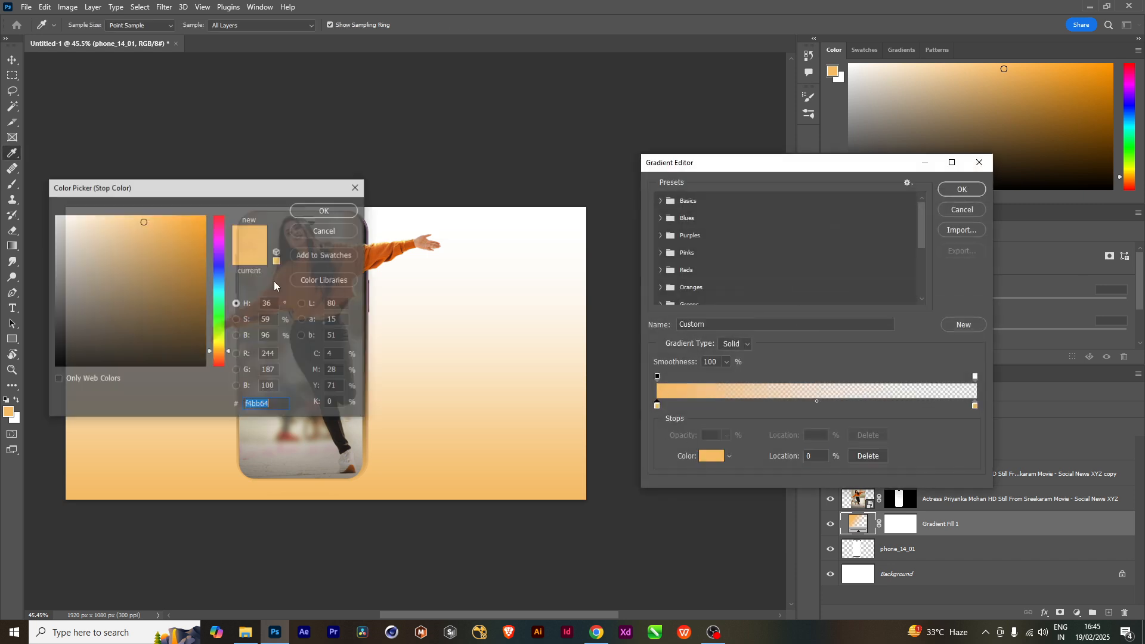
click(384, 244)
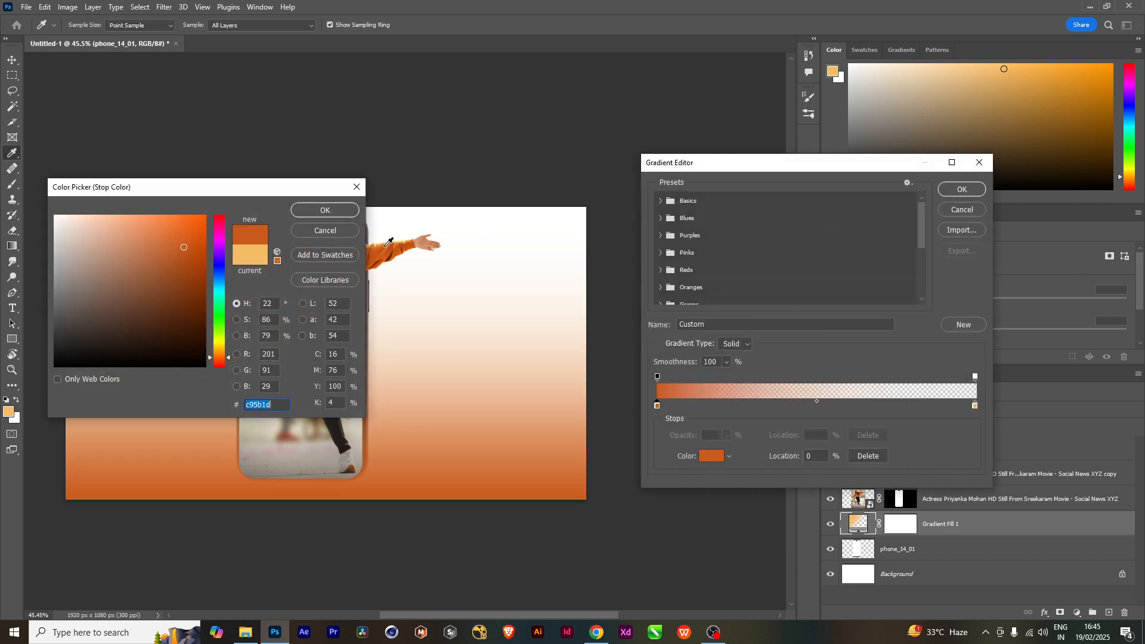
click(328, 210)
Set the gradient's end color stop to a pale grey-beige sampled from the photo's background inside the phone, and accept the gradient.
double_click(975, 406)
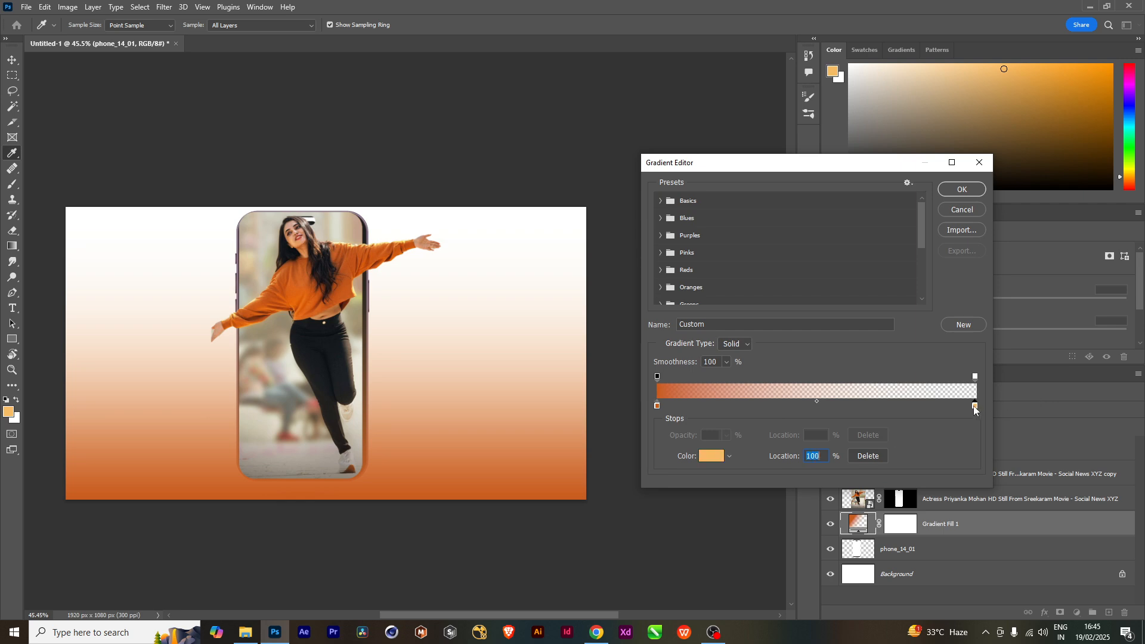
drag(296, 187, 306, 334)
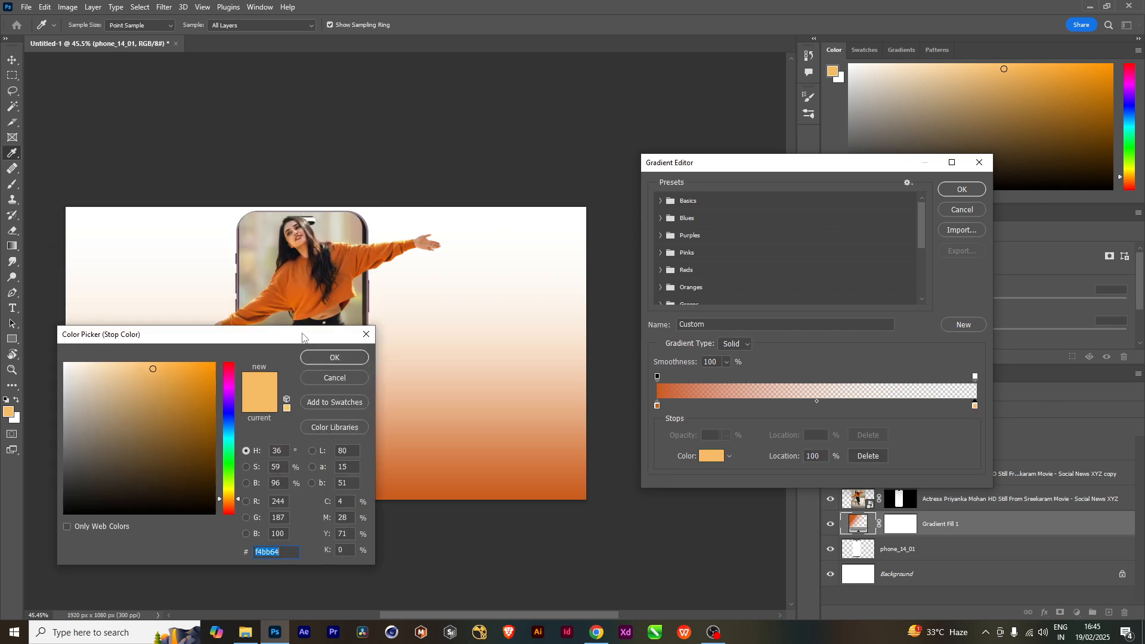
click(344, 226)
click(323, 359)
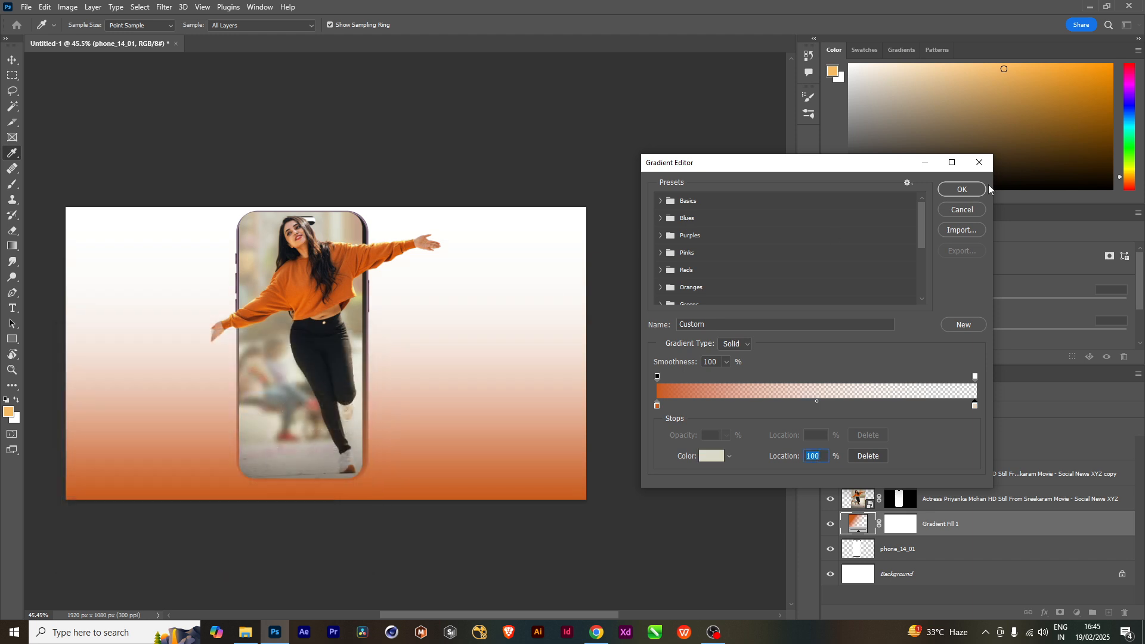
click(983, 189)
Set the gradient fill to Radial style at about 462% scale and place its layer below the phone layer.
click(816, 311)
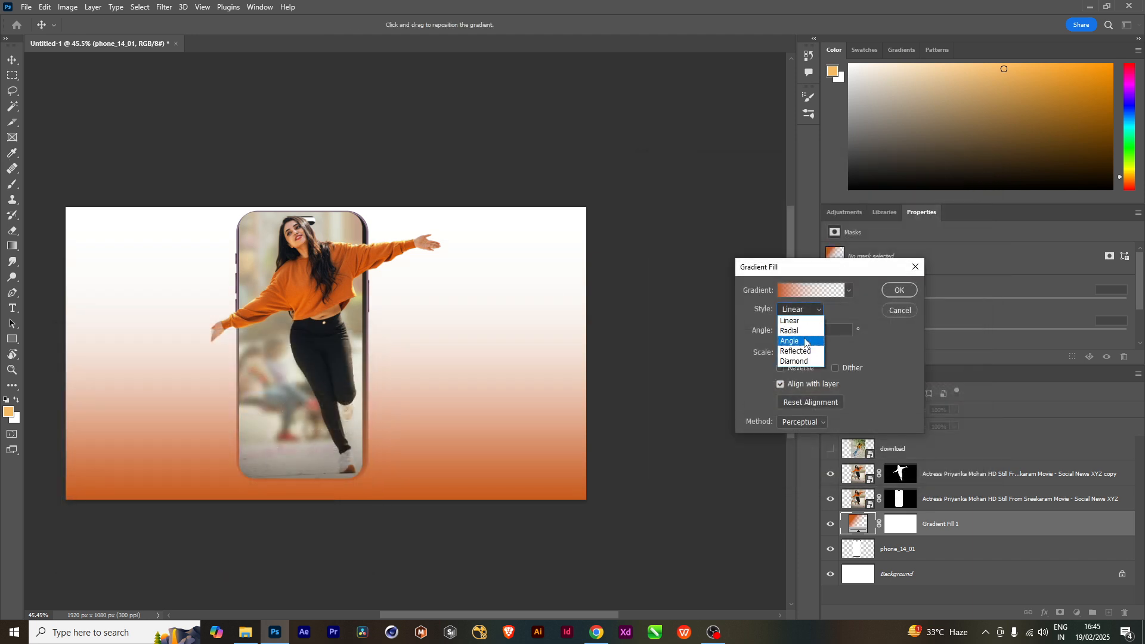
click(797, 330)
click(808, 352)
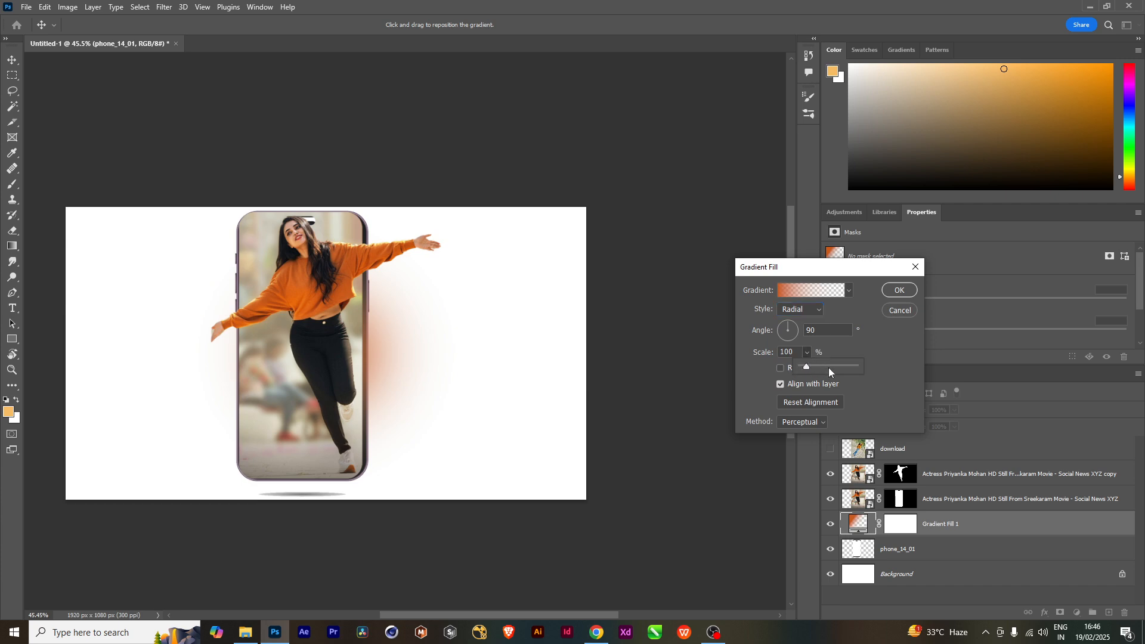
drag(828, 367, 817, 366)
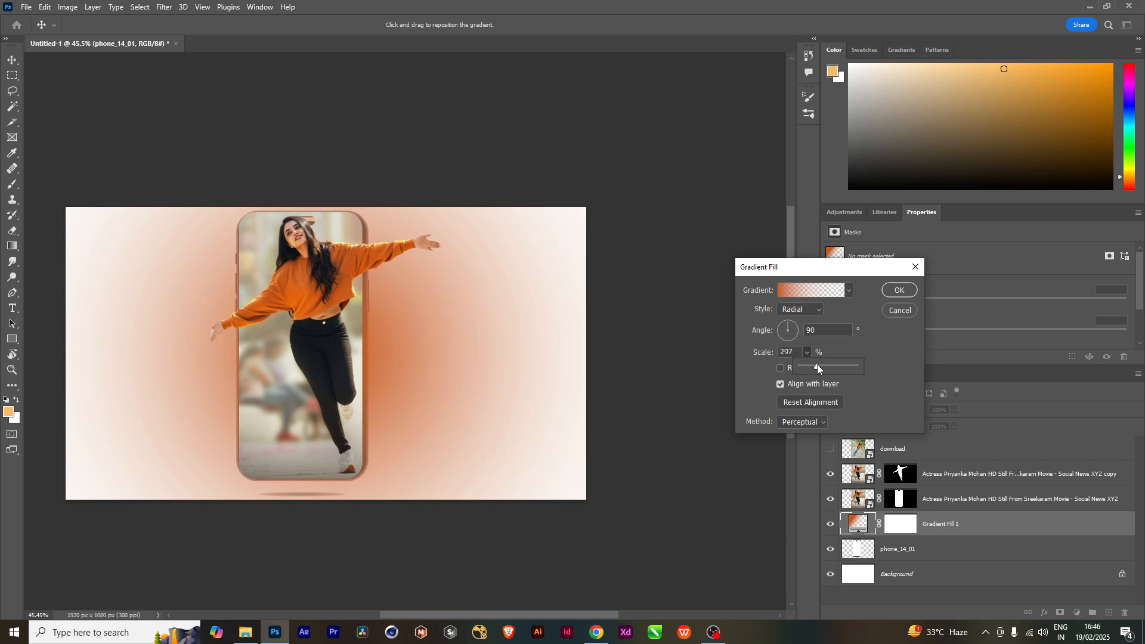
click(830, 366)
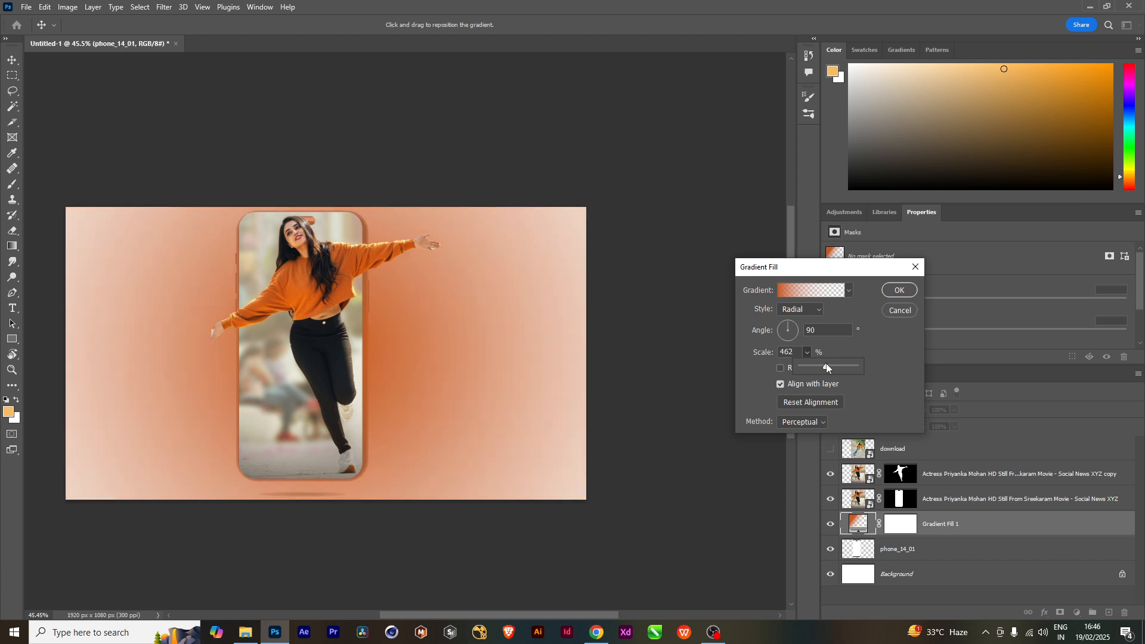
click(900, 290)
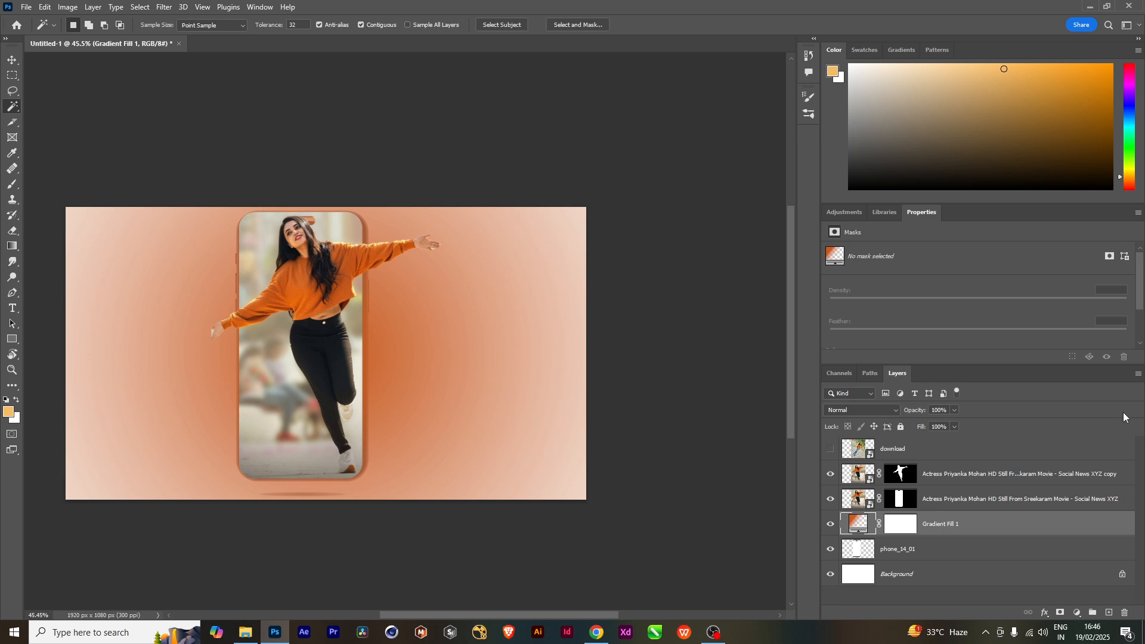
drag(954, 524, 955, 562)
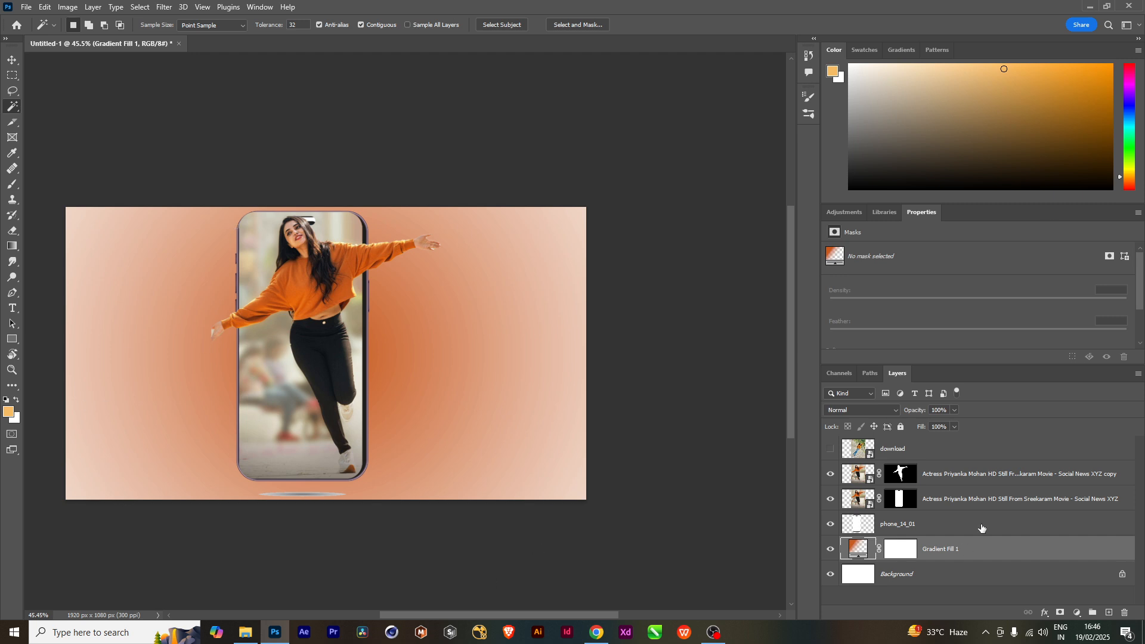
Add a Black & White adjustment layer above the cut-out woman layer and hide the orange gradient fill.
click(954, 476)
click(948, 499)
click(944, 481)
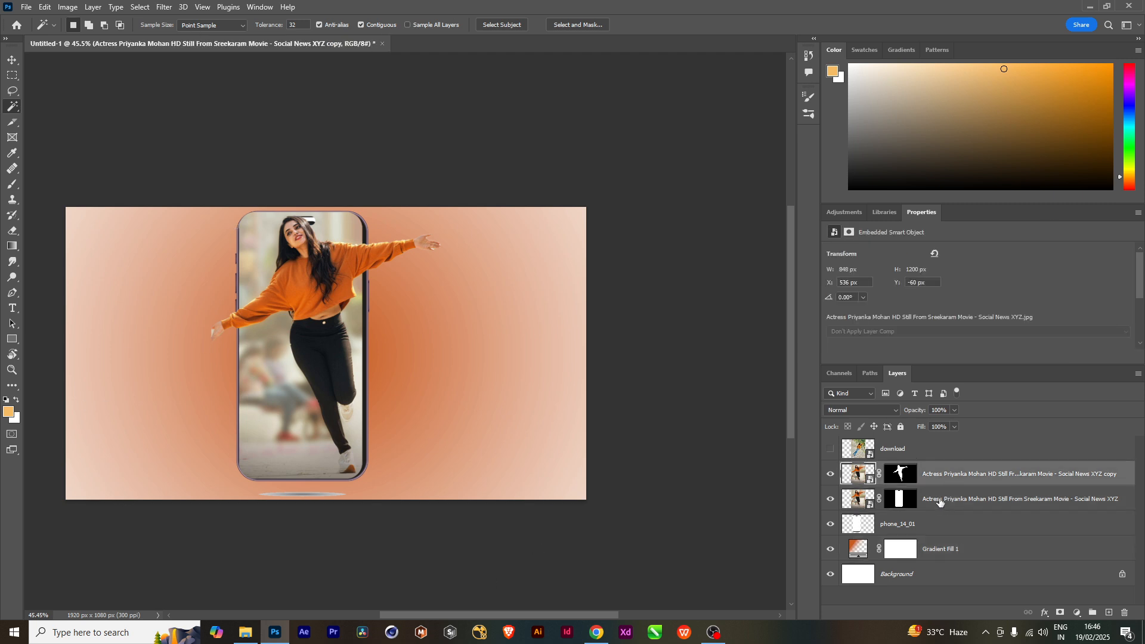
click(940, 502)
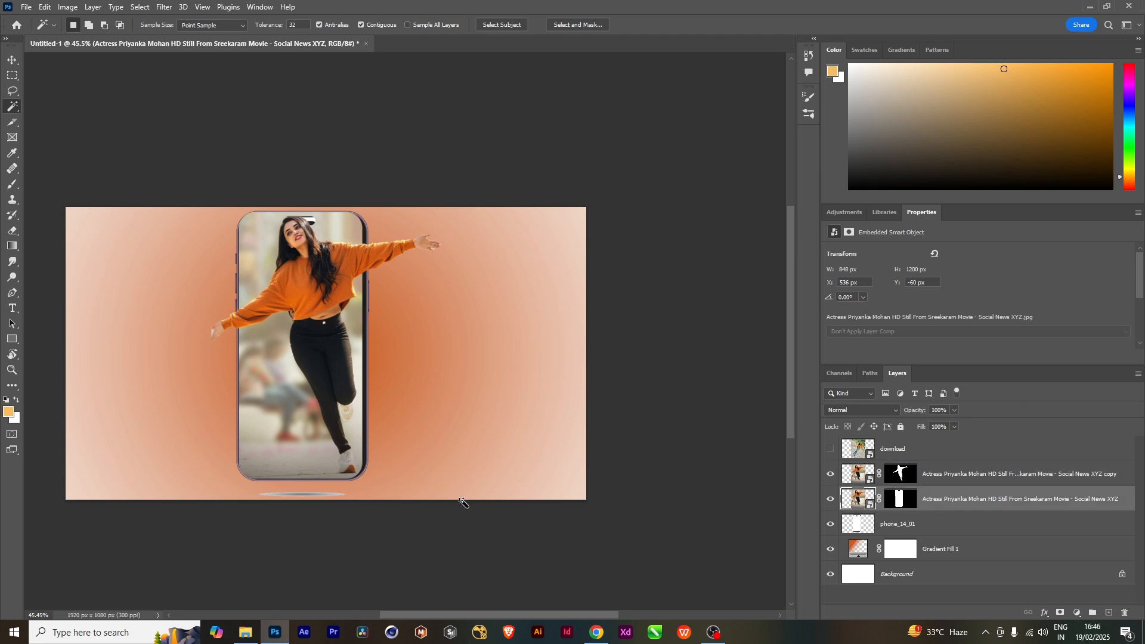
click(937, 481)
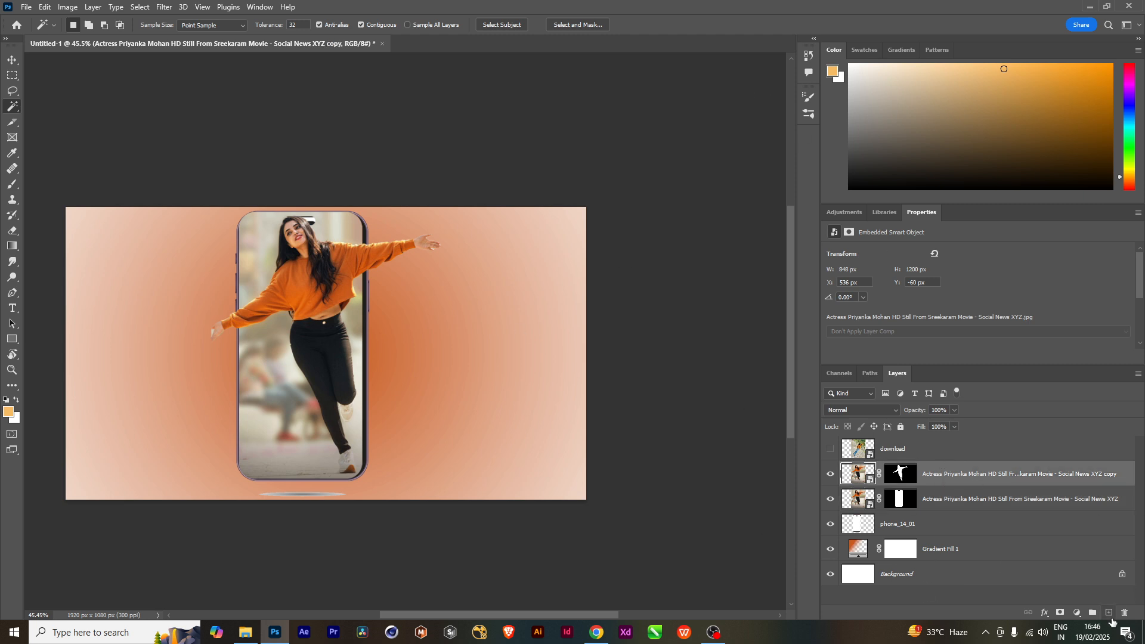
click(1076, 613)
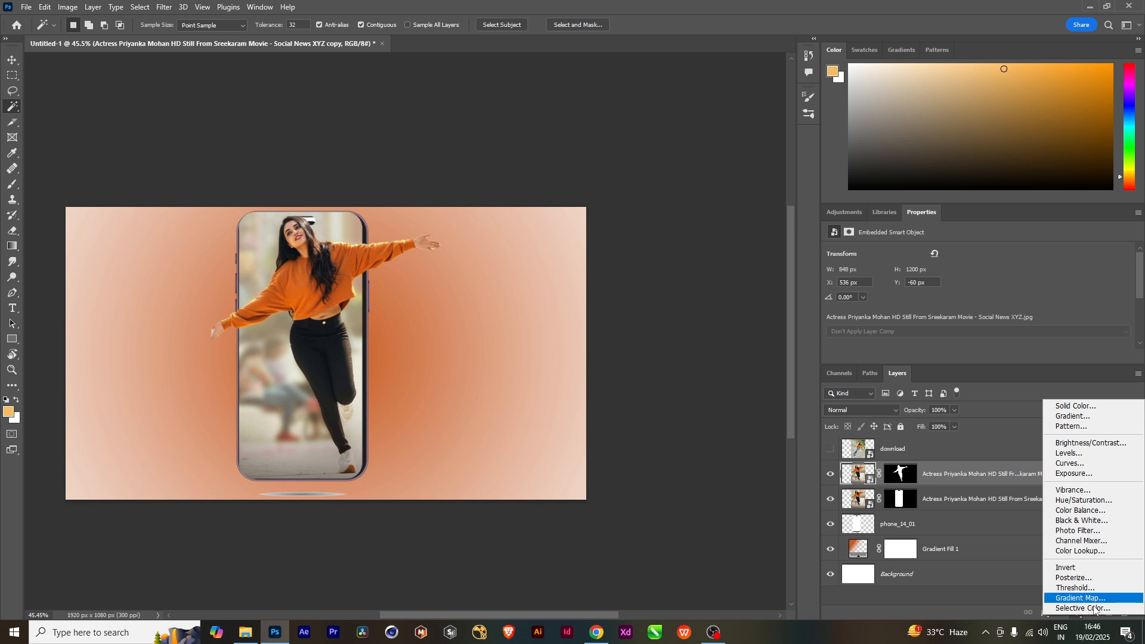
click(1082, 521)
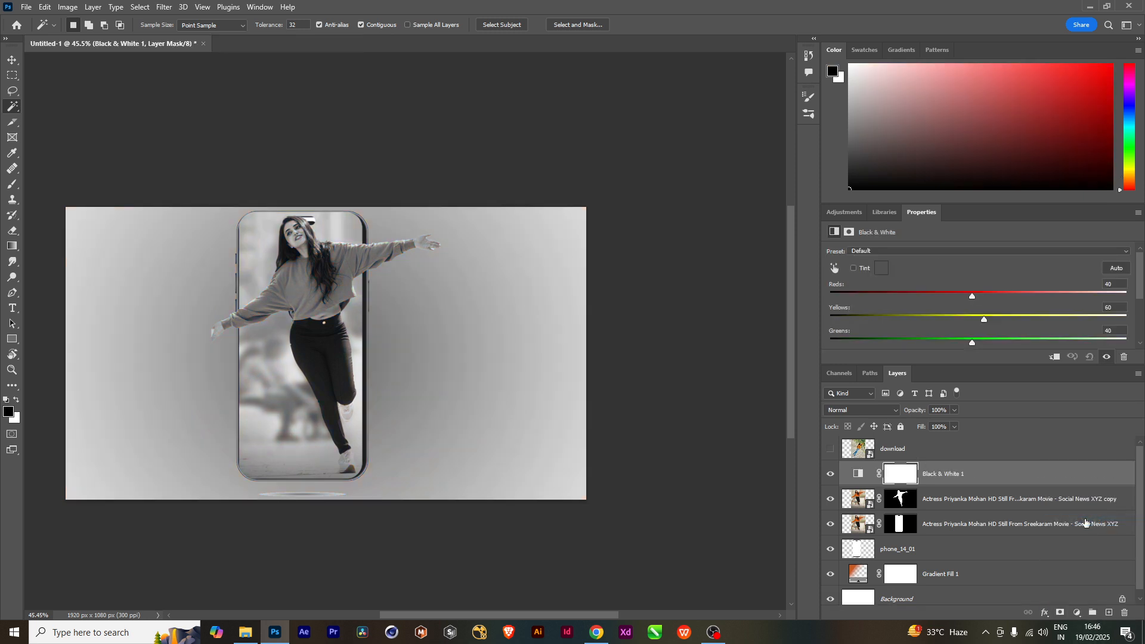
click(830, 575)
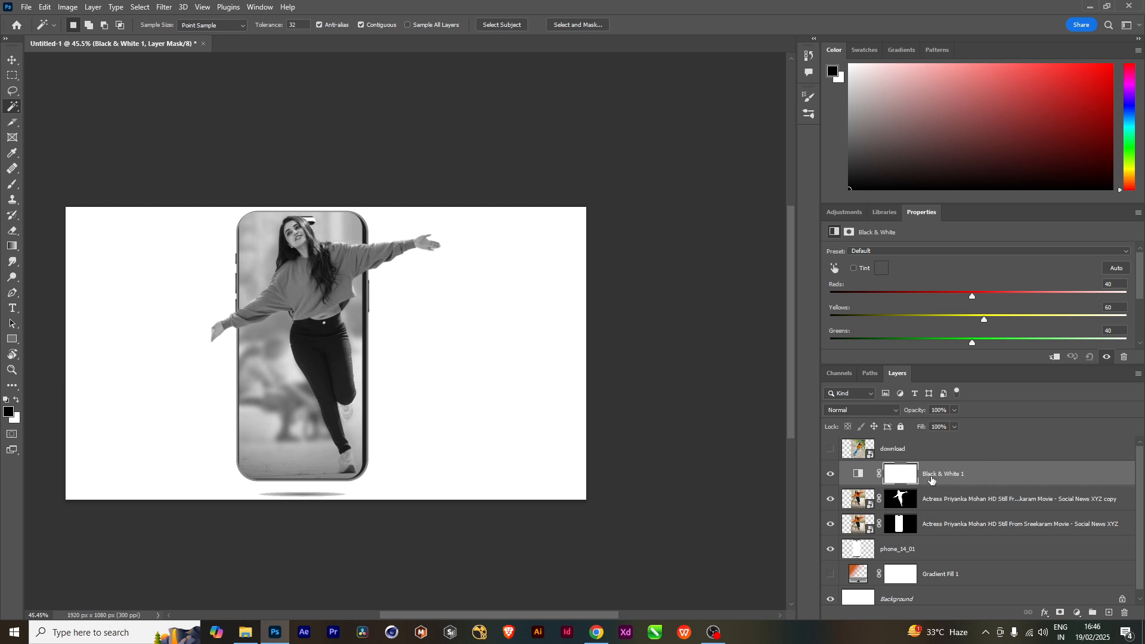
Place the Black & White adjustment below the cut-out woman and clip it to the photo layer masked to the phone screen.
drag(955, 477, 952, 521)
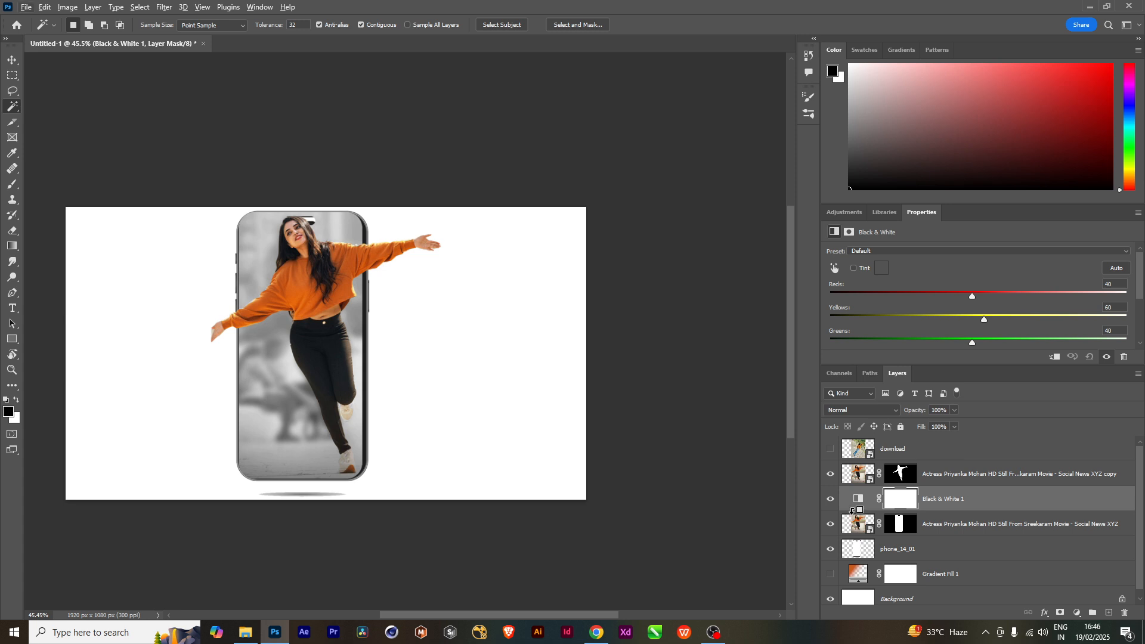
click(850, 508)
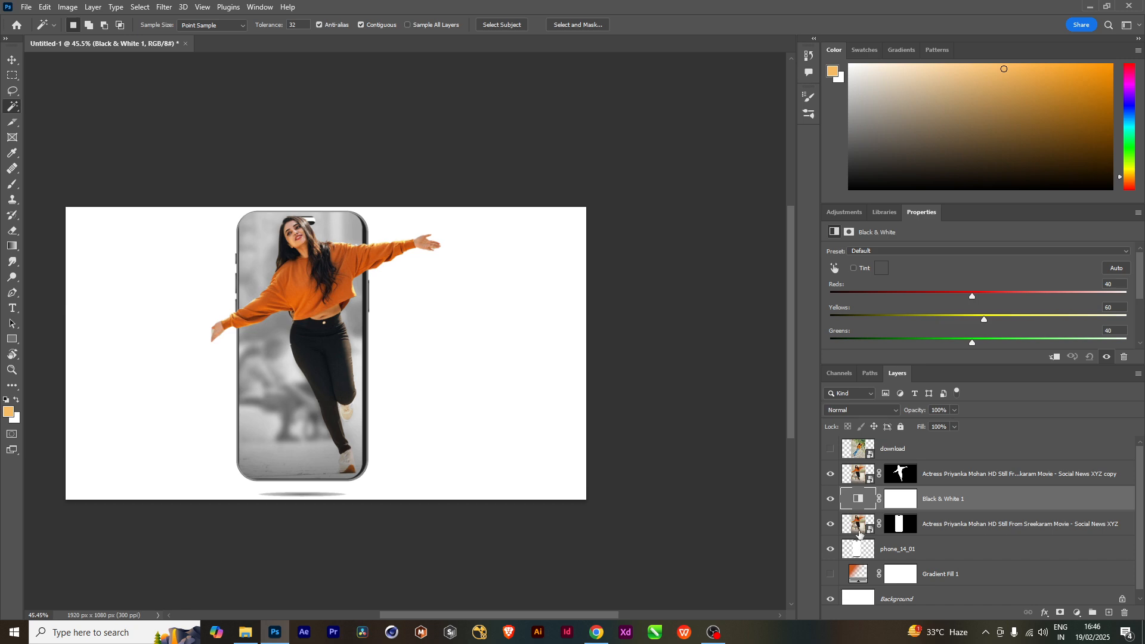
alt+click(847, 508)
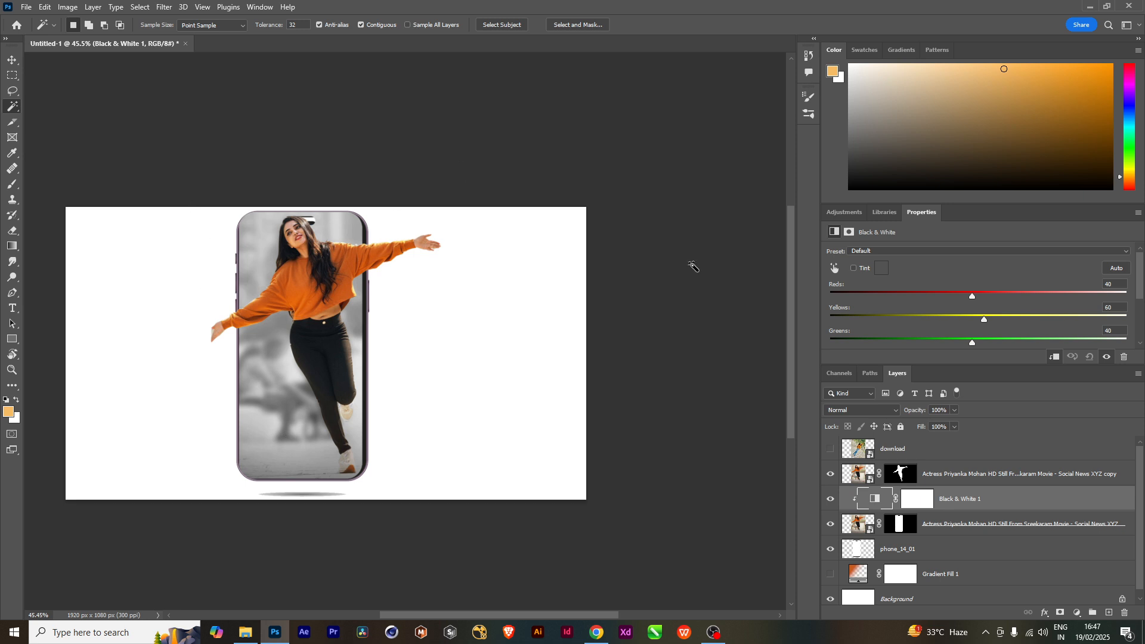
Compare the photo background inside the phone with and without the Black & White adjustment.
click(832, 500)
click(832, 500)
click(832, 500)
click(832, 499)
click(832, 500)
click(832, 499)
click(832, 500)
click(831, 500)
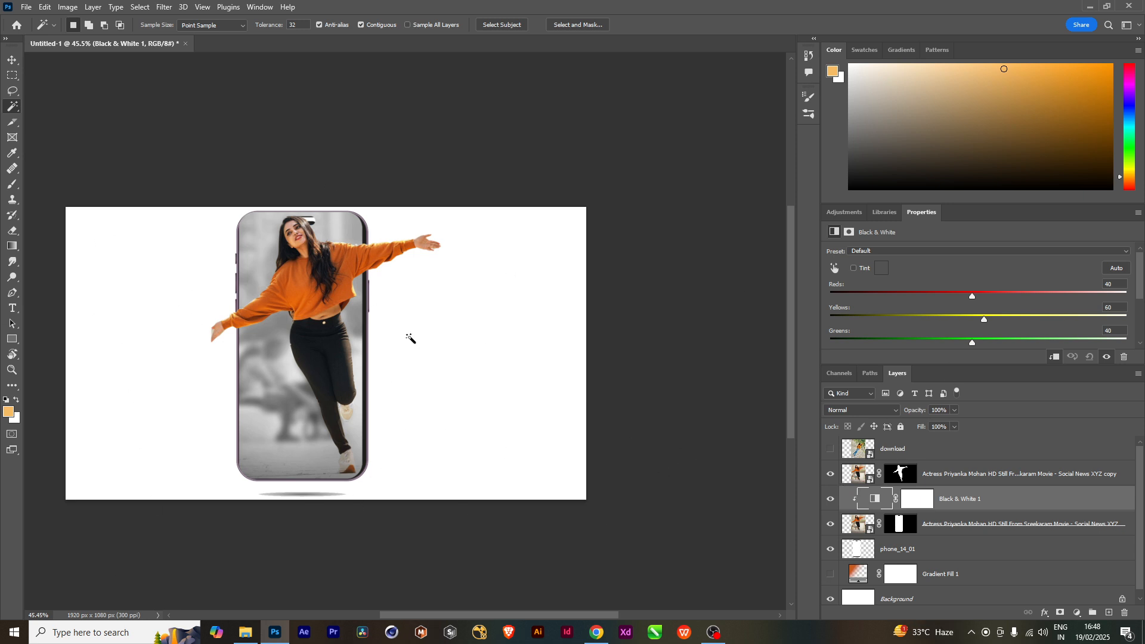
Duplicate the phone layer, shift the copy horizontally to X 1415 px beside the original phone, and hide the copy.
click(951, 549)
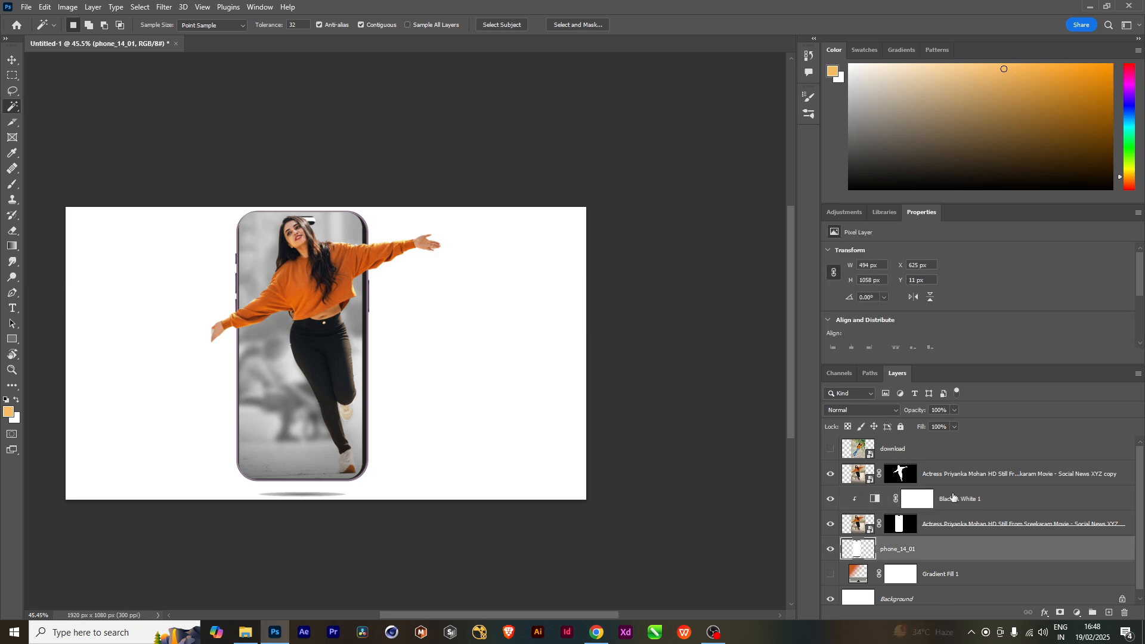
click(833, 449)
click(833, 449)
key(ctrl+j)
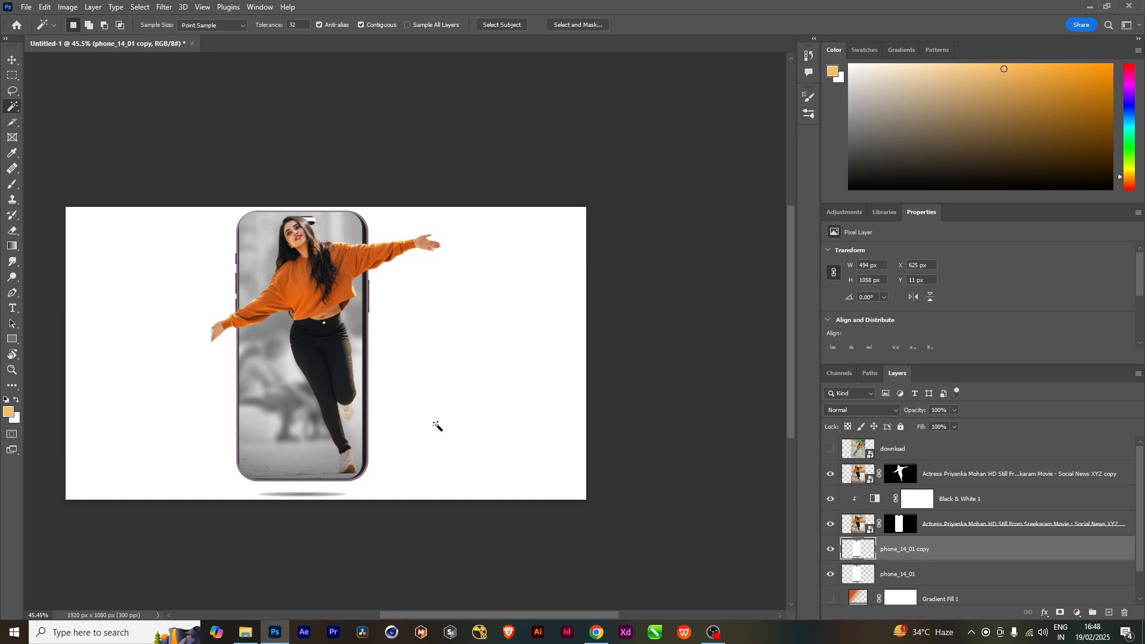
key(v)
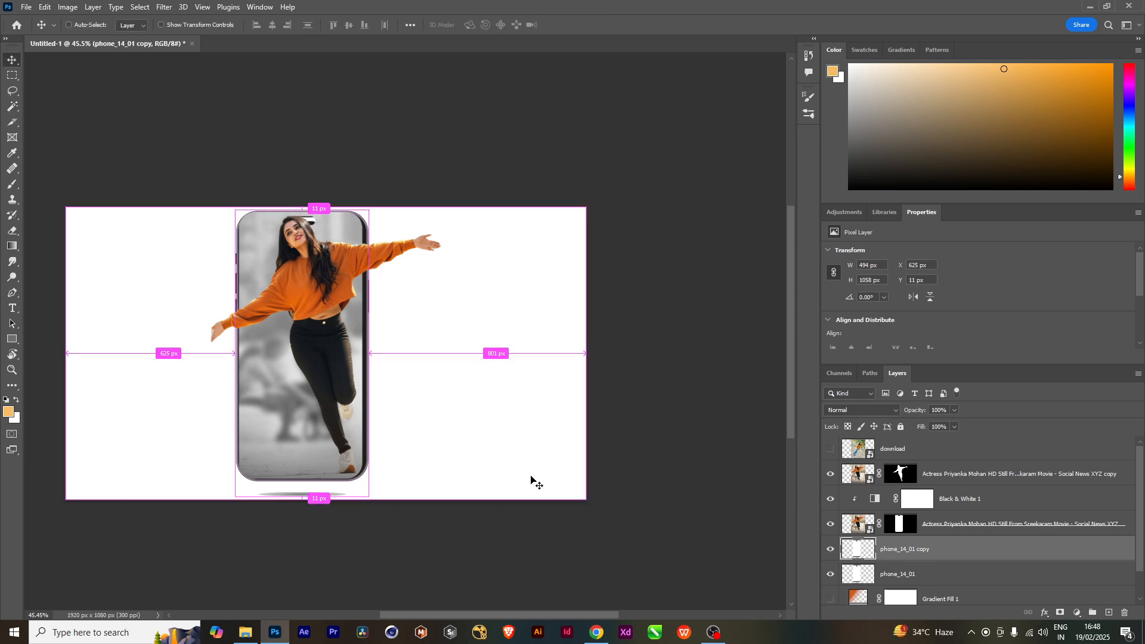
key(ctrl+t)
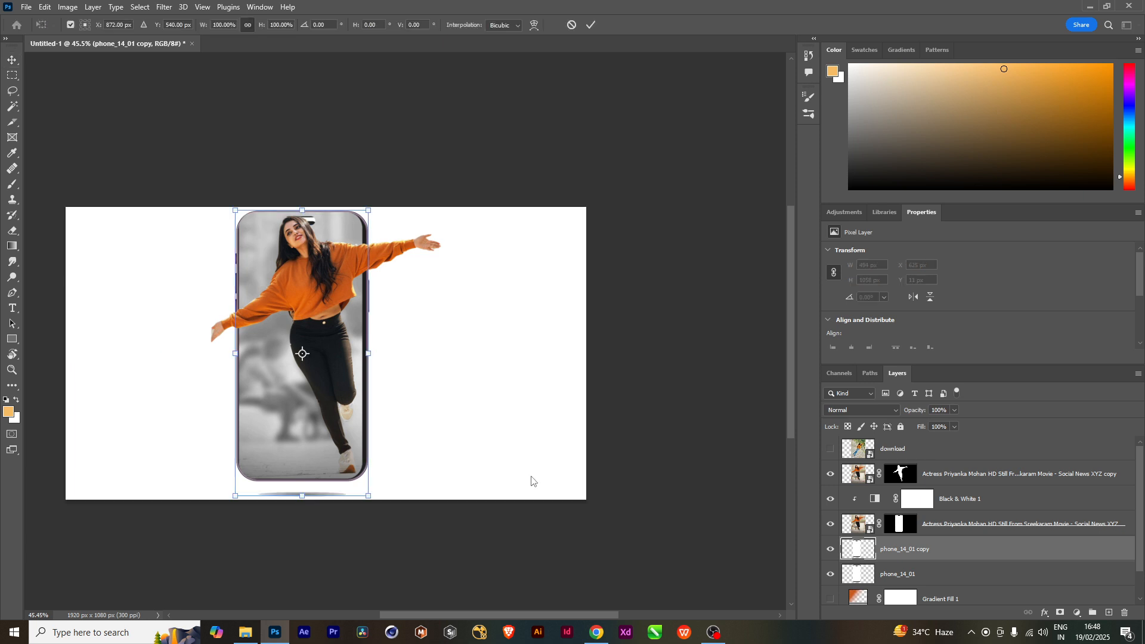
key(shift+Right)
key(shift+Right)
key(shift+Right)
key(shift+Right)
key(shift+Right)
key(shift+Right)
key(shift+Right)
key(shift+Right)
key(shift+Right)
key(shift+Right)
key(shift+Right)
key(shift+Right)
key(shift+Right)
key(shift+Right)
key(shift+Right)
key(shift+Right)
key(shift+Right)
key(shift+Right)
key(shift+Right)
key(shift+Right)
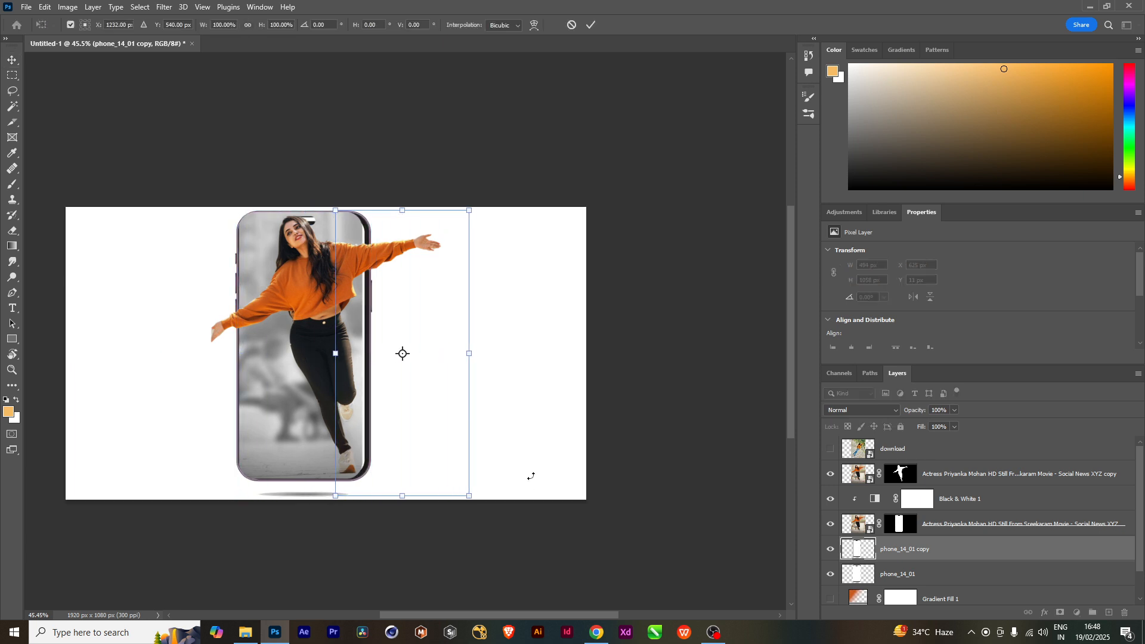
key(shift+Right)
key(shift+Right)
key(shift+Right)
key(shift+Right)
key(shift+Right)
key(shift+Right)
key(shift+Right)
key(shift+Right)
key(shift+Right)
key(shift+Right)
key(shift+Right)
key(shift+Right)
key(shift+Right)
key(shift+Right)
key(shift+Right)
key(shift+Right)
key(shift+Right)
key(shift+Right)
key(shift+Right)
key(shift+Right)
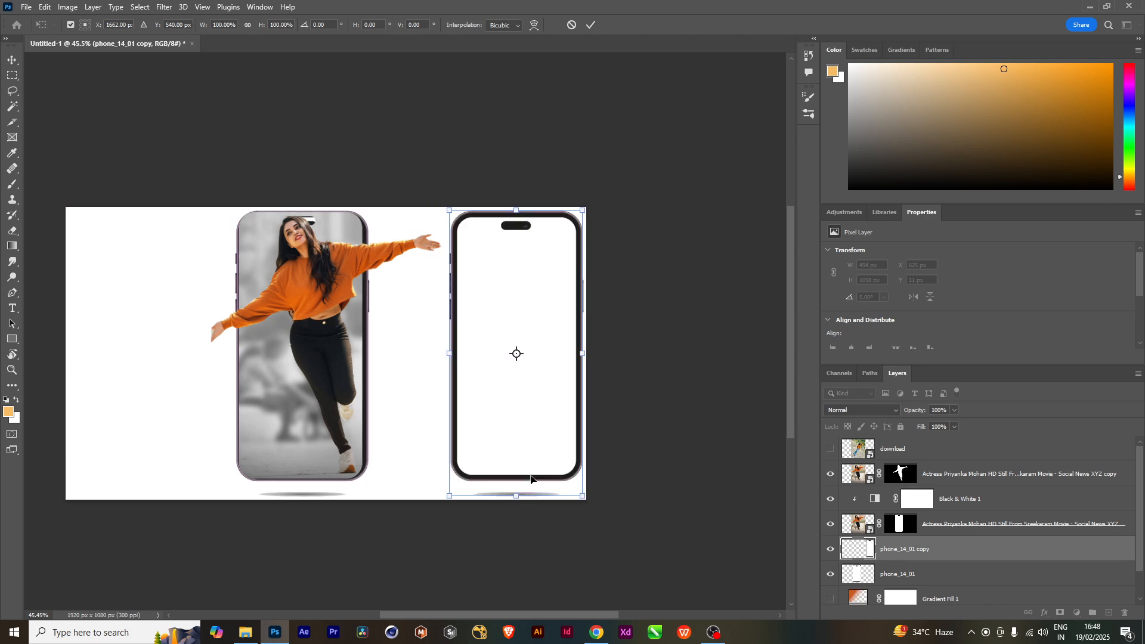
key(Return)
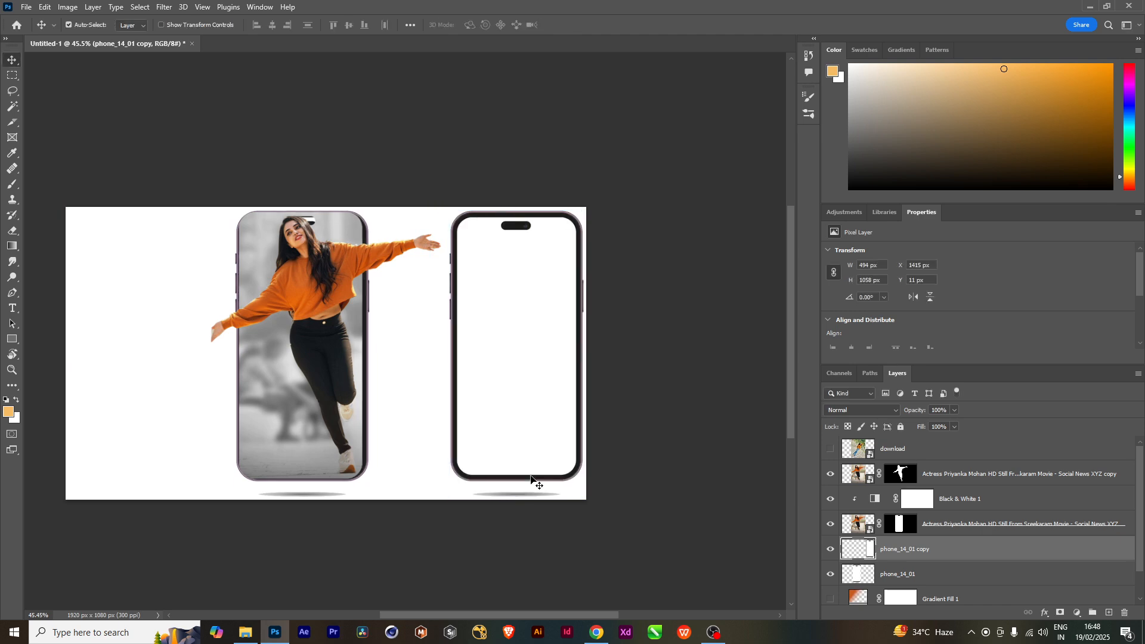
click(831, 549)
key(ctrl)
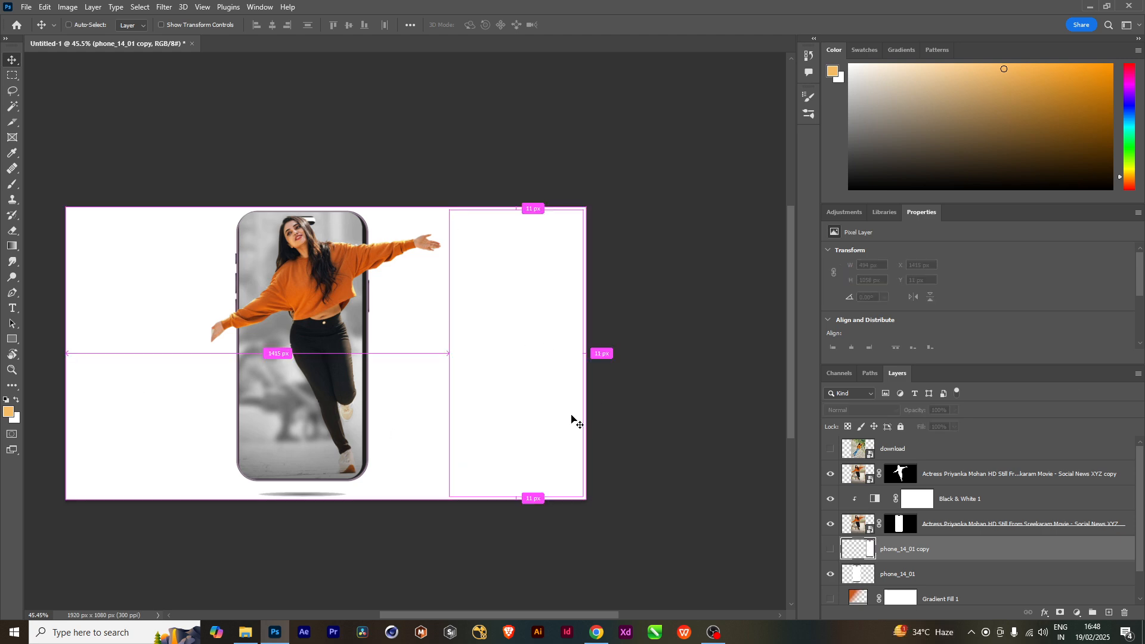
Create a new 1920 x 1080 px document at 300 ppi and place phone_14_01.jpg and download.jpg from the EEFEFCTS folder in it.
key(ctrl+n)
click(778, 588)
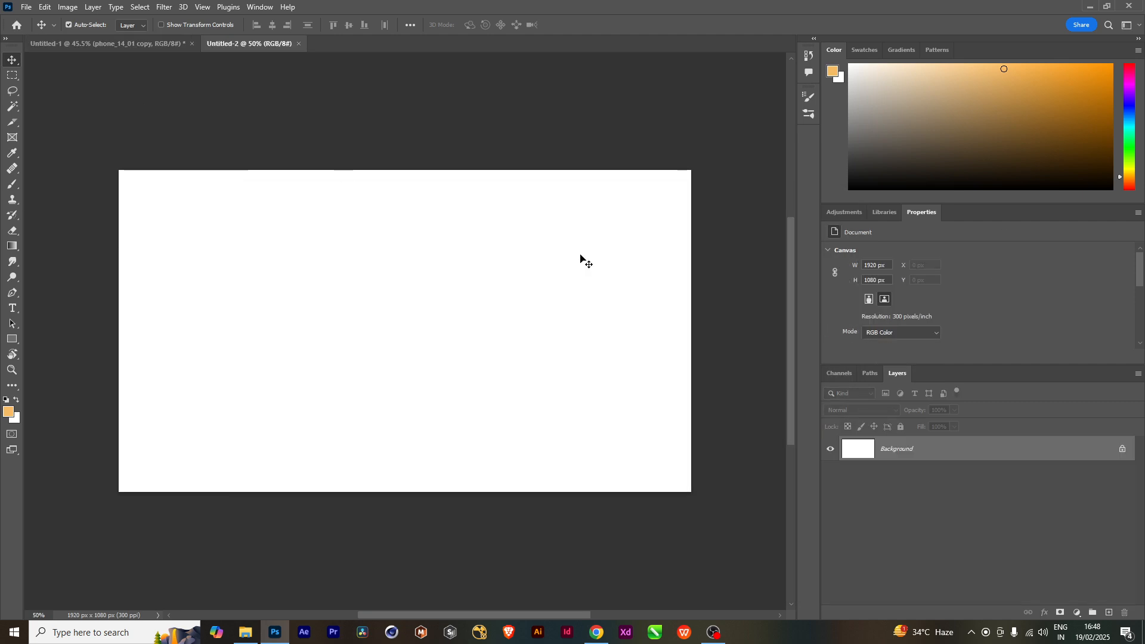
click(255, 638)
click(480, 316)
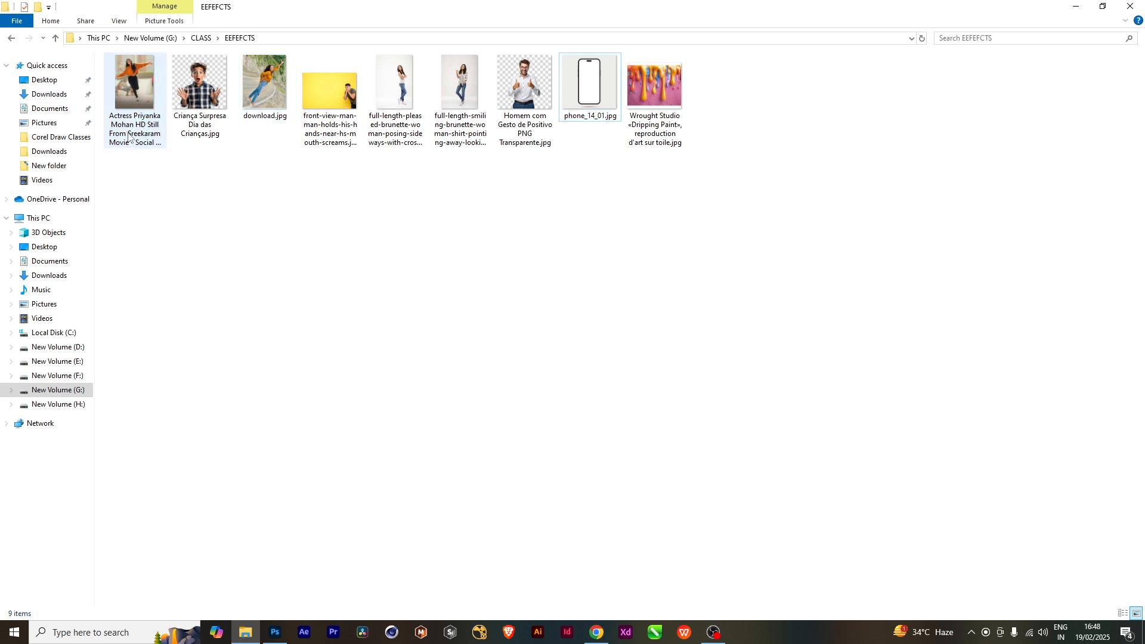
click(264, 84)
ctrl+click(589, 84)
drag(589, 84, 353, 359)
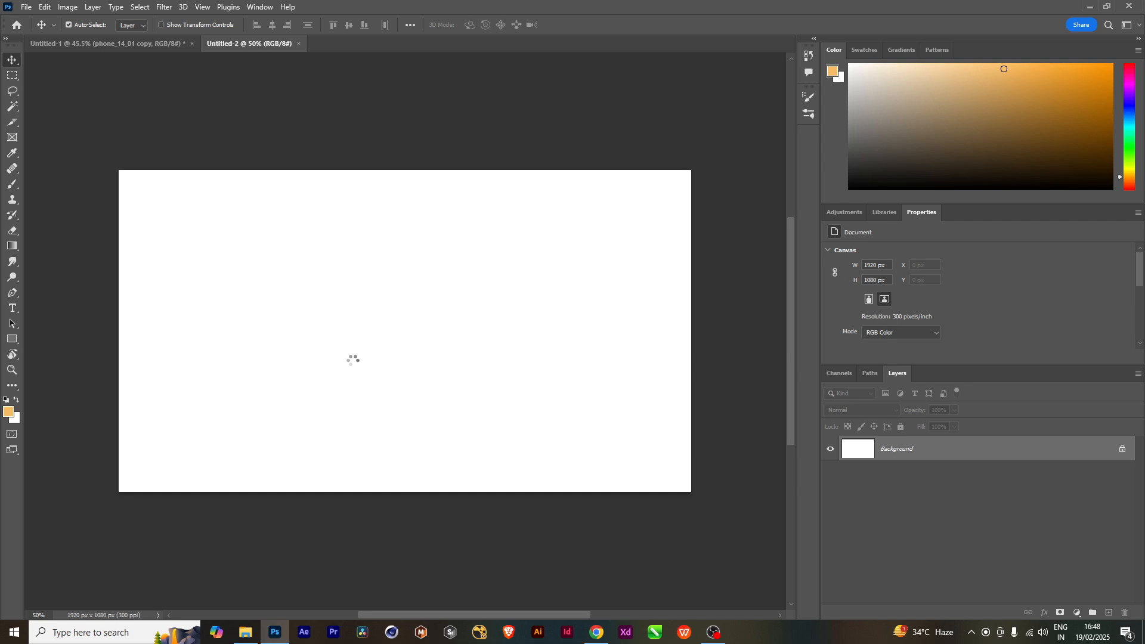
key(Return)
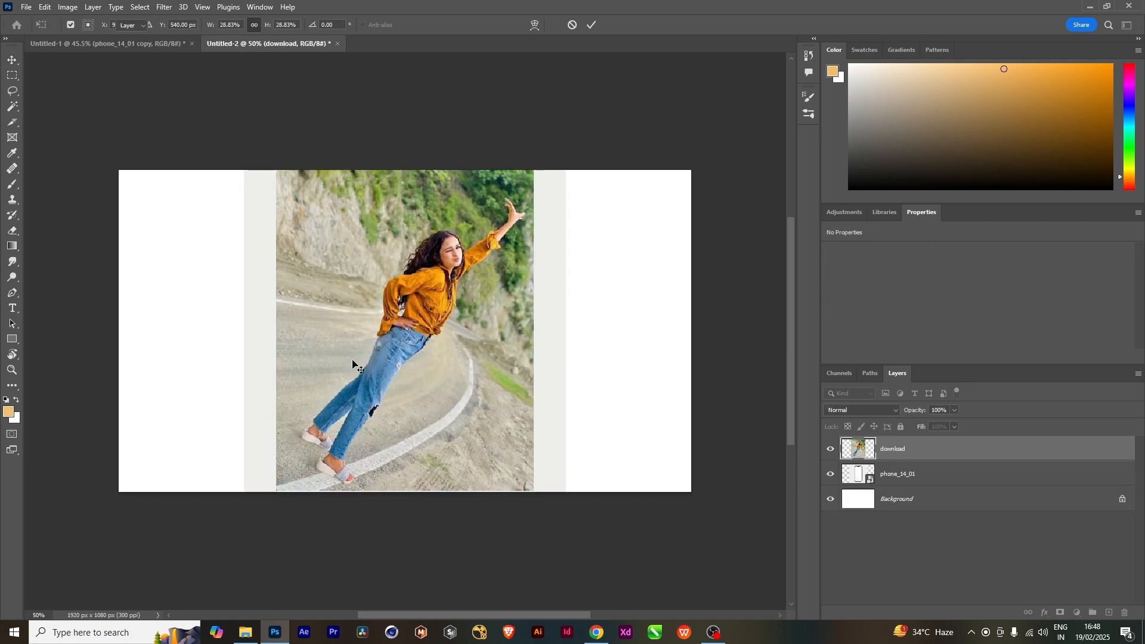
key(Return)
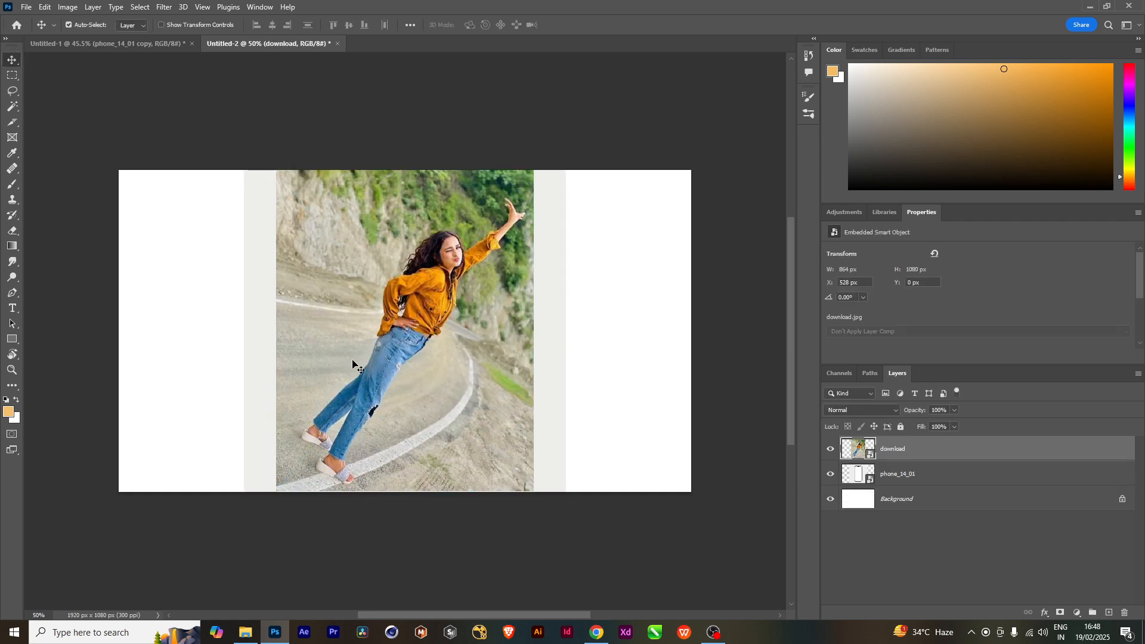
Rasterize the phone layer and, with the photo hidden, delete the light grey backdrop around the phone.
right_click(891, 484)
click(948, 326)
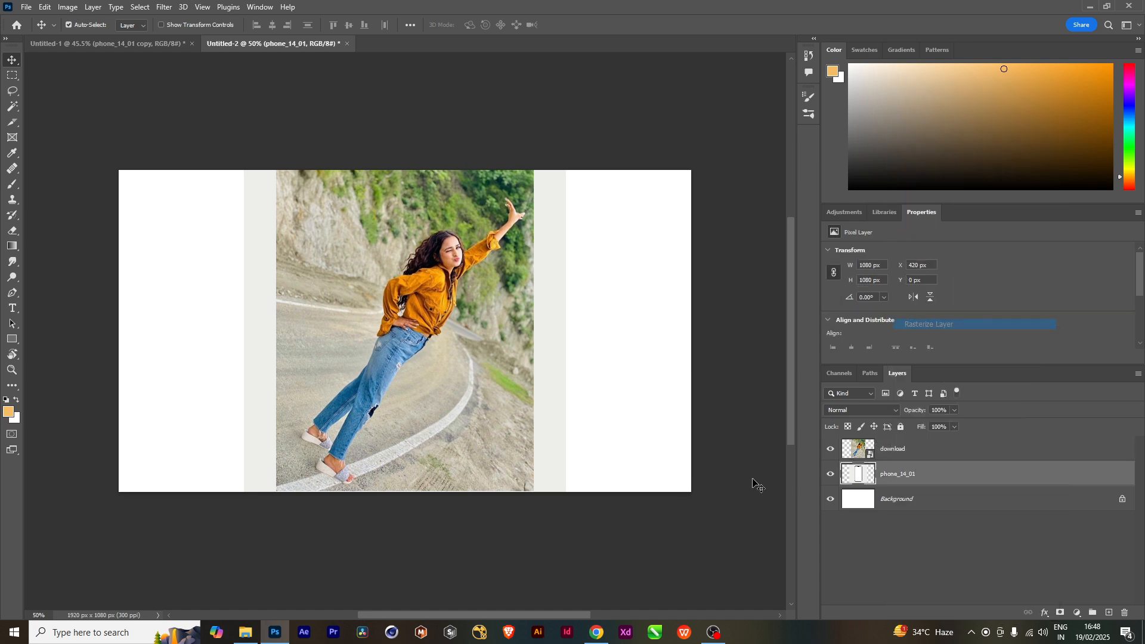
click(896, 457)
click(830, 448)
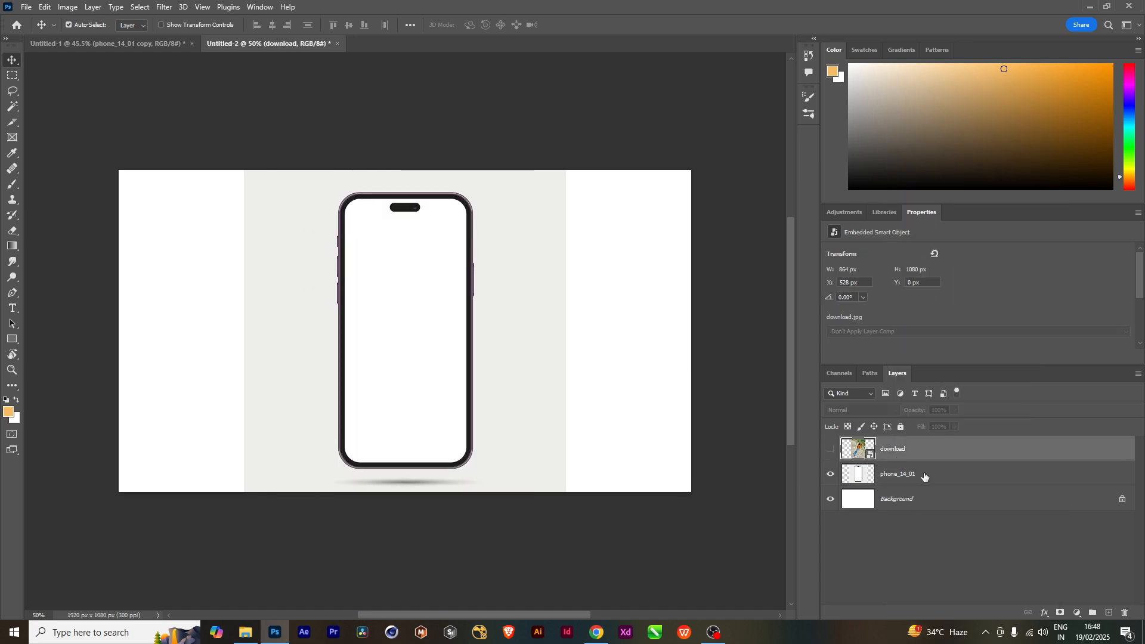
click(912, 475)
key(w)
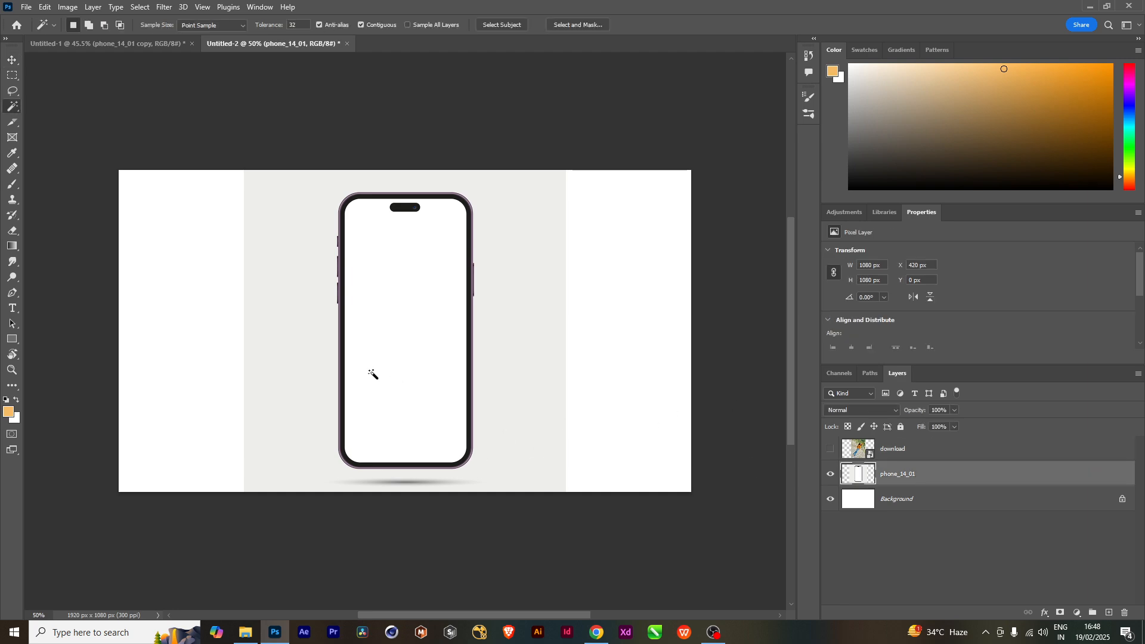
click(522, 398)
key(Delete)
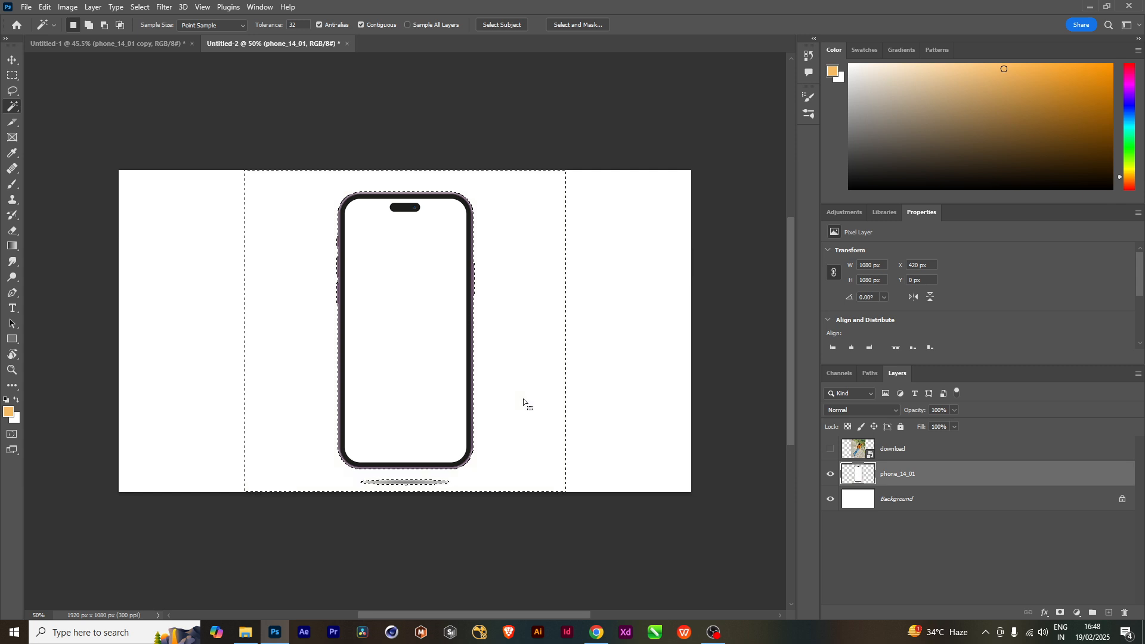
key(ctrl+d)
Select the phone's blank white screen, show the photo layer to check its fit against the screen outline, and clear the selection.
click(396, 237)
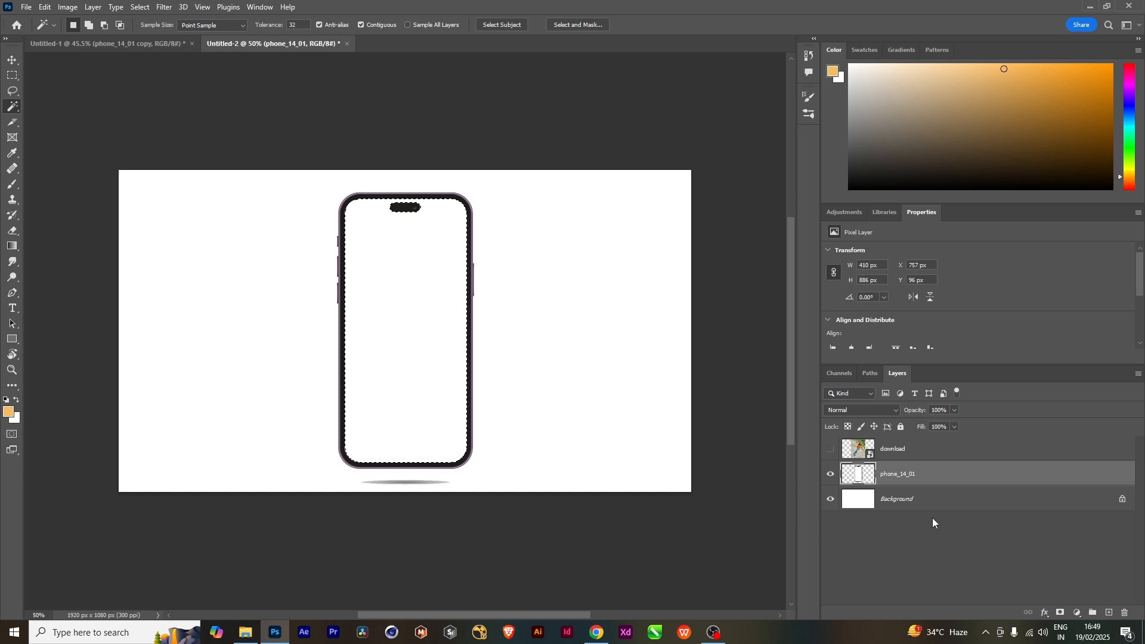
click(893, 449)
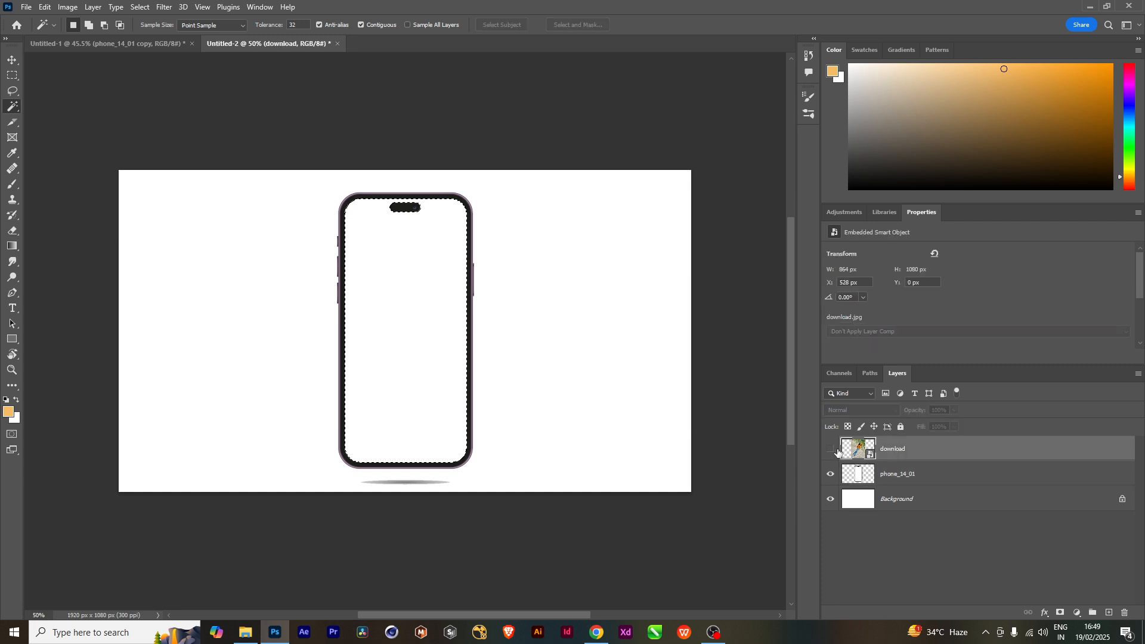
click(830, 449)
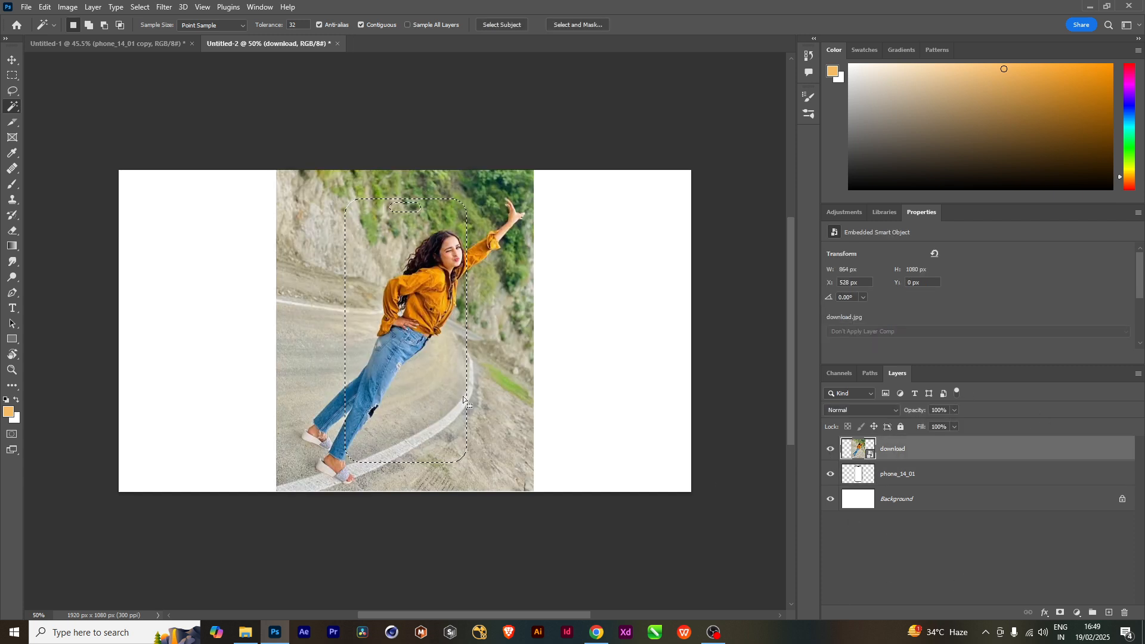
click(914, 473)
click(904, 452)
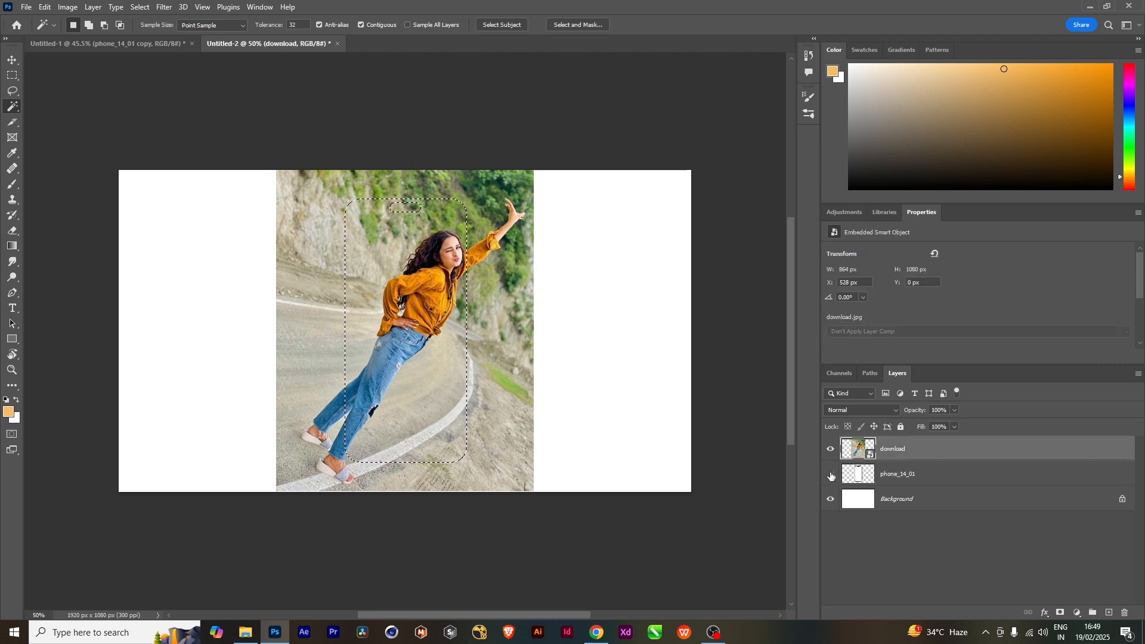
key(ctrl+d)
Enlarge the photo to about 34.8%, 1044 by 1304 px, move it to about X 464, Y -130 px, and hide its layer.
key(ctrl+t)
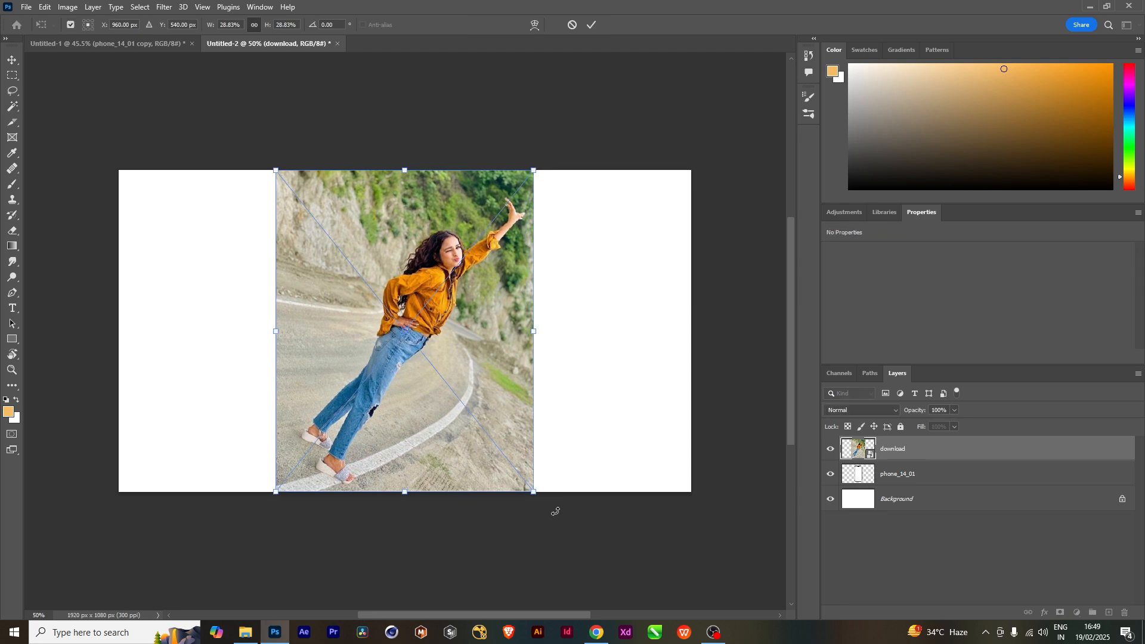
drag(535, 493, 595, 503)
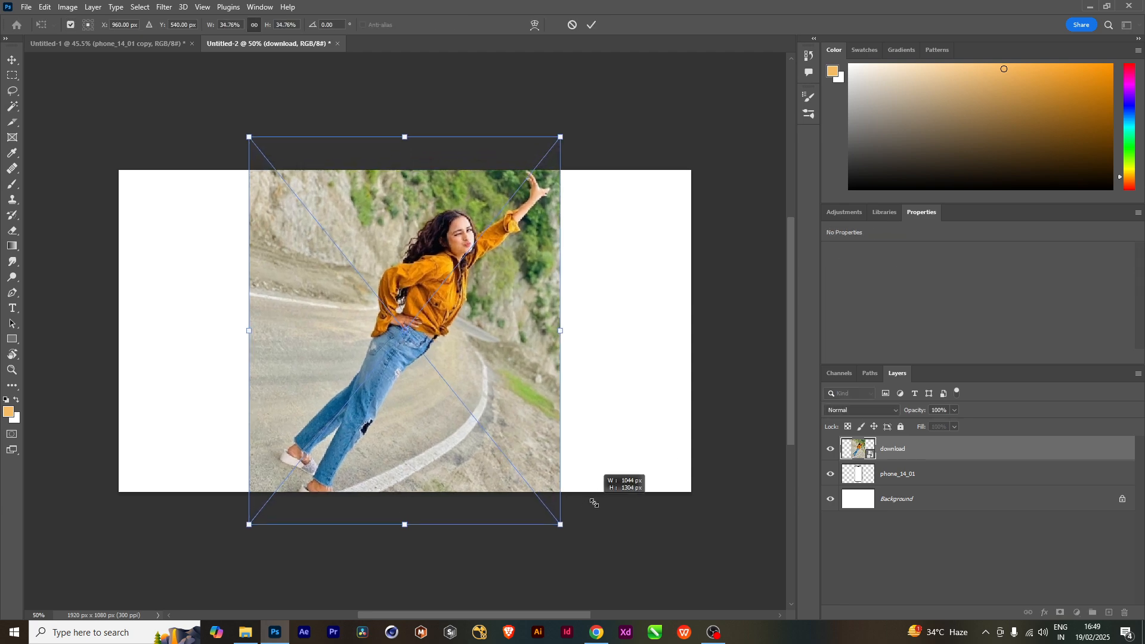
drag(499, 399, 505, 395)
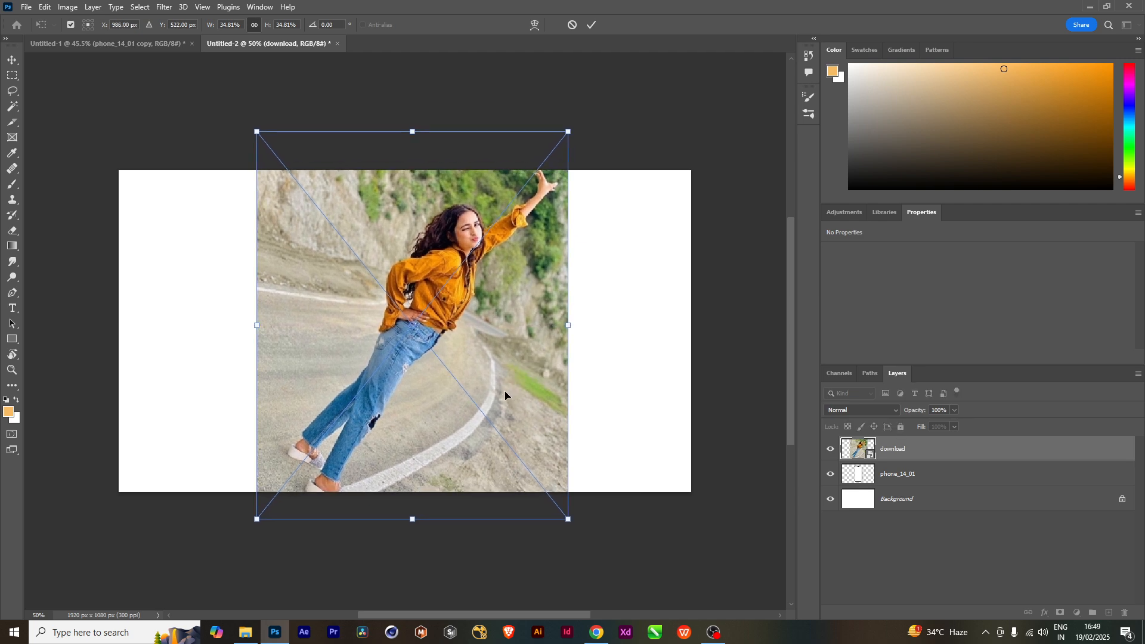
key(Return)
key(w)
click(831, 449)
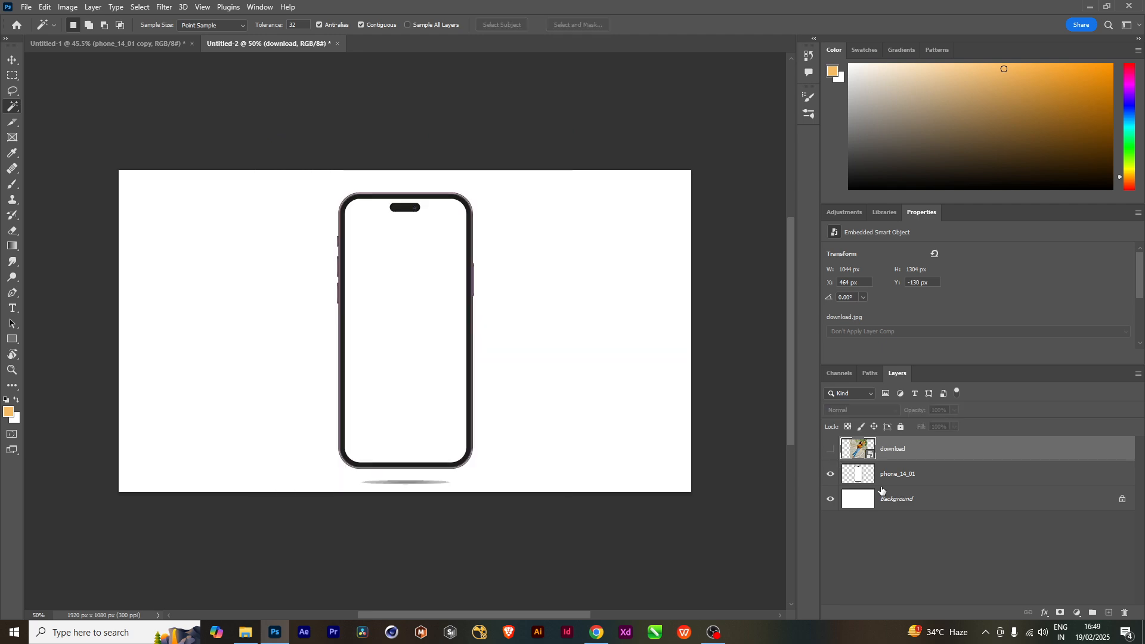
Select the phone's blank white screen and use it as a layer mask on the shown download photo.
click(883, 474)
click(434, 371)
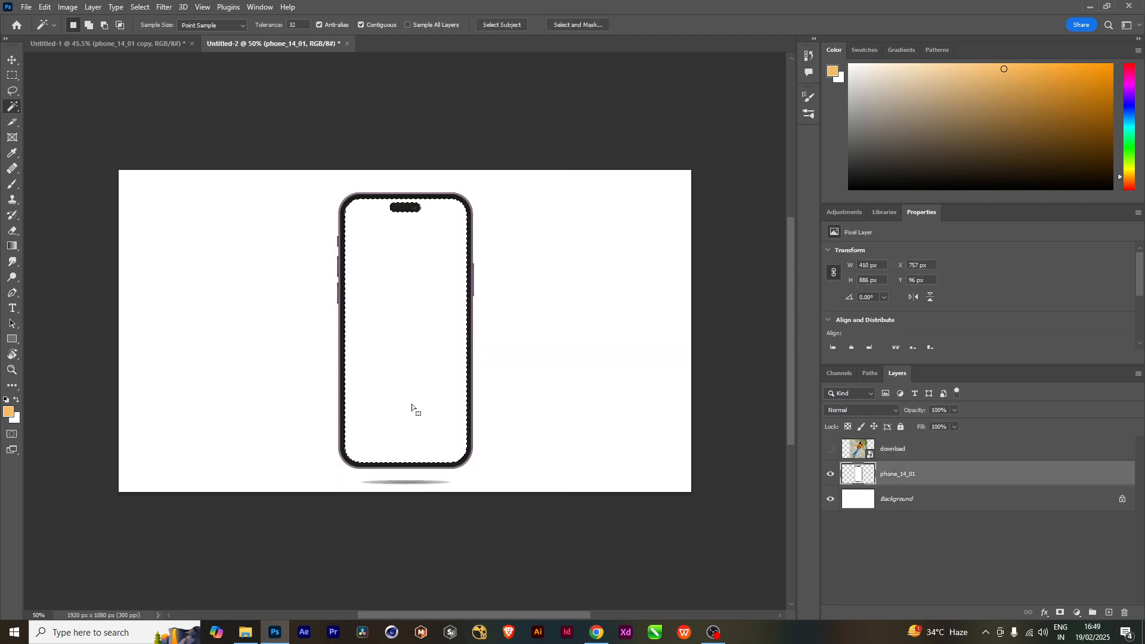
click(918, 449)
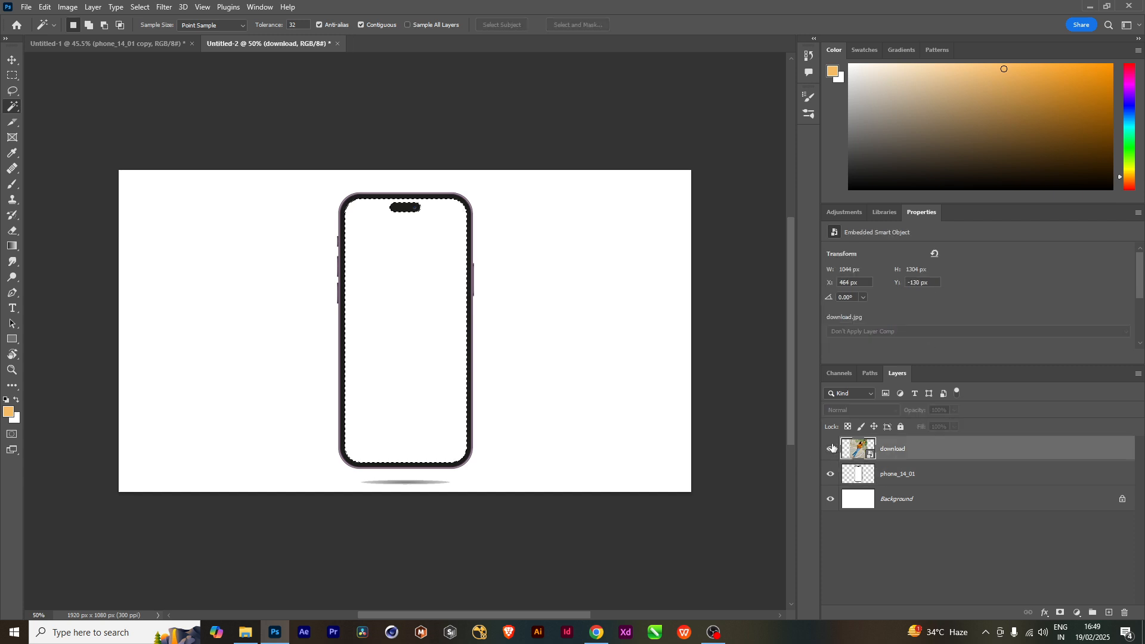
click(830, 449)
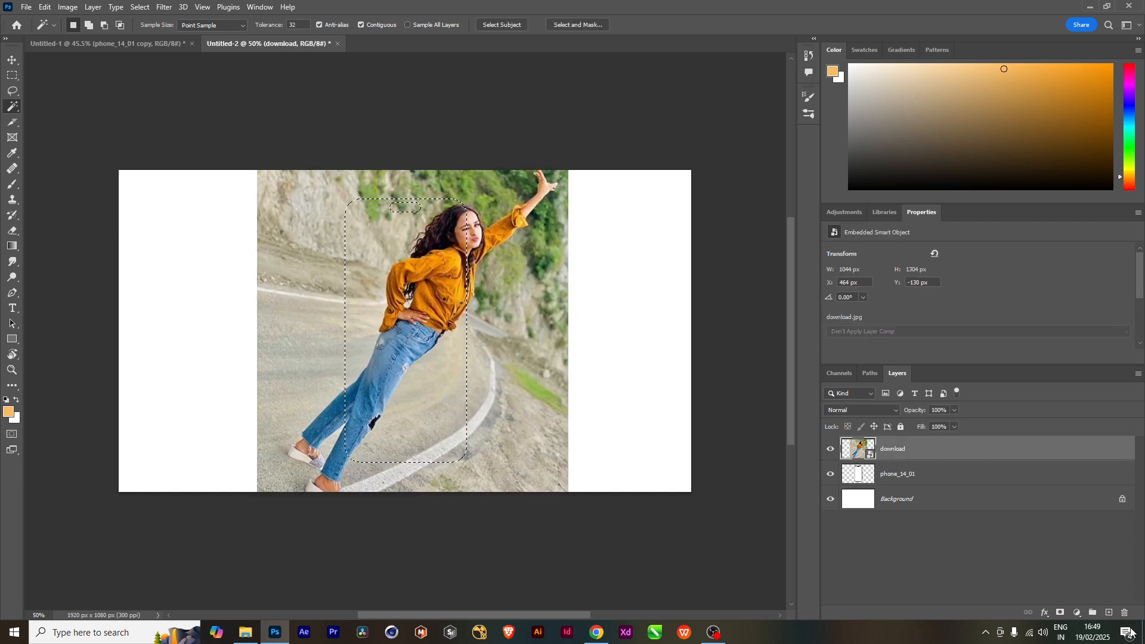
click(1061, 613)
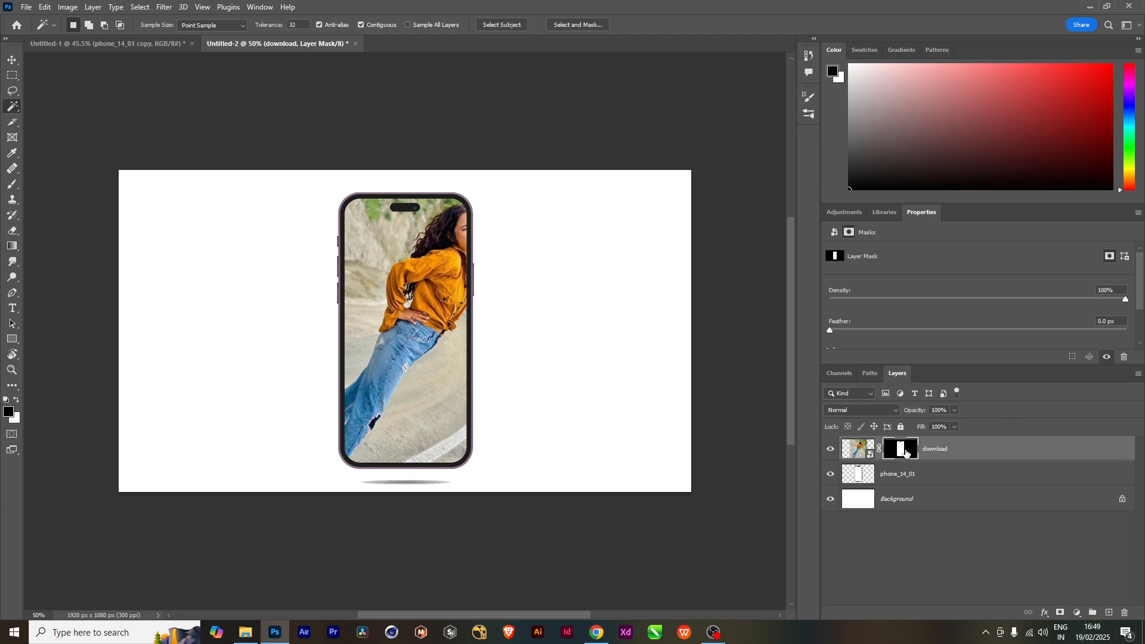
Duplicate the masked download layer and delete the layer mask from the copy.
key(ctrl+j)
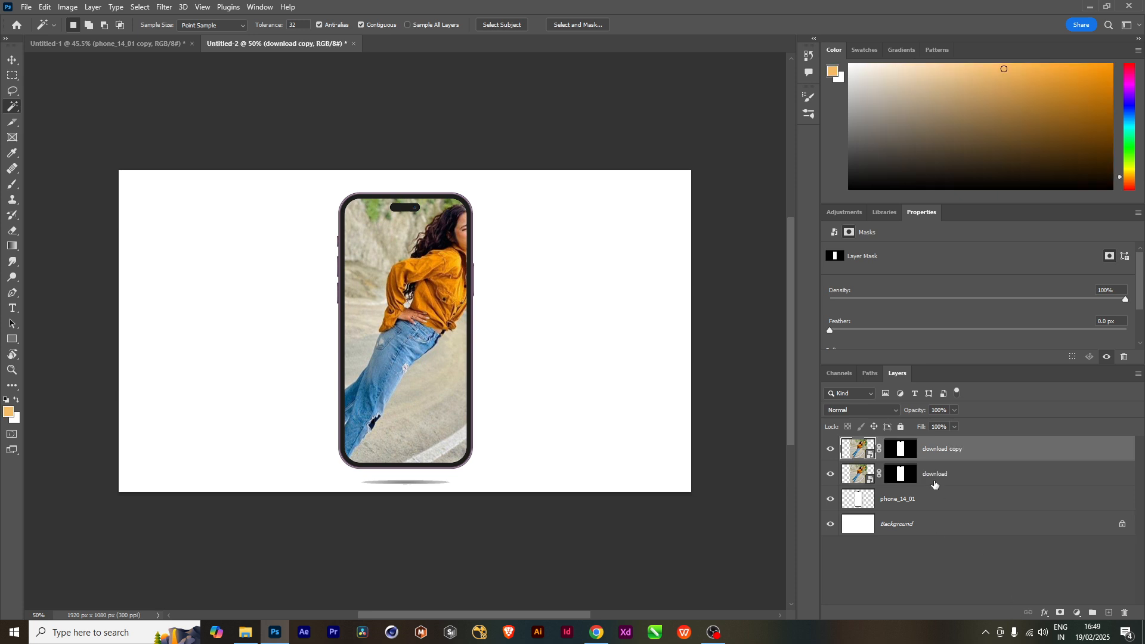
click(905, 444)
right_click(906, 446)
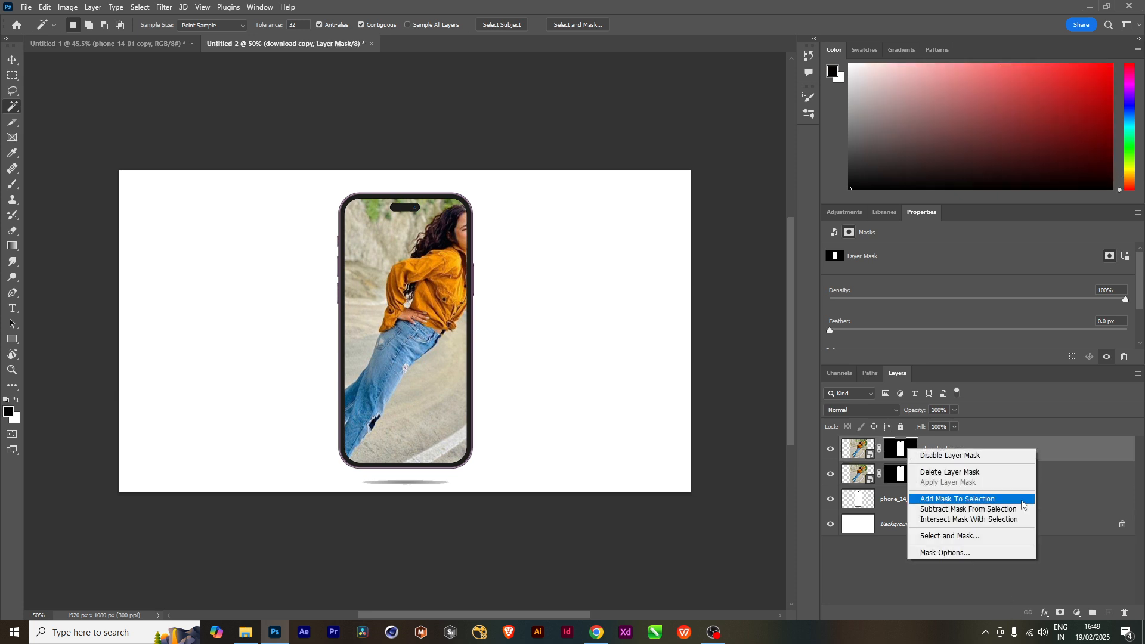
click(951, 472)
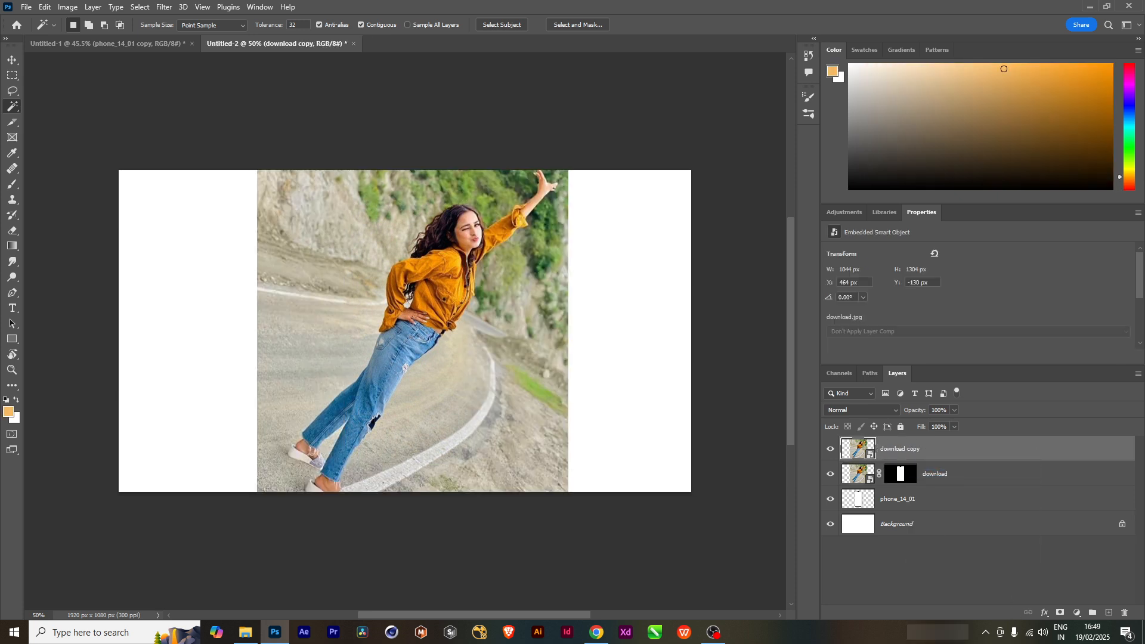
Enlarge the unmasked photo copy to about 41.8%, 1252 by 1564 px, and move it to about X 186, Y -130 px.
key(ctrl+t)
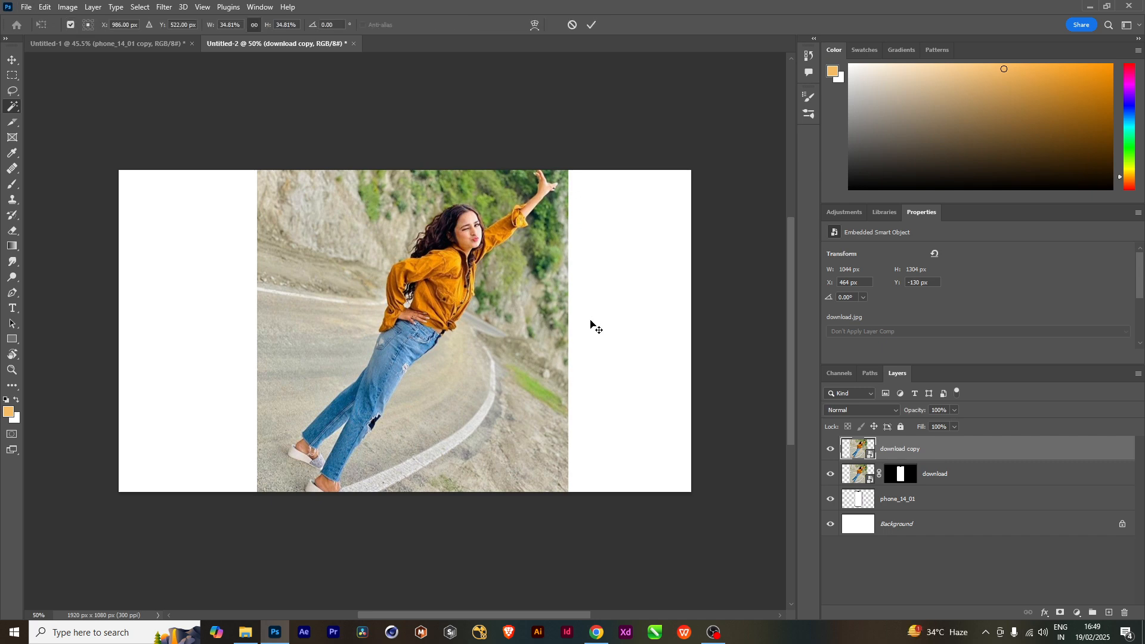
drag(567, 129, 600, 92)
drag(476, 289, 420, 331)
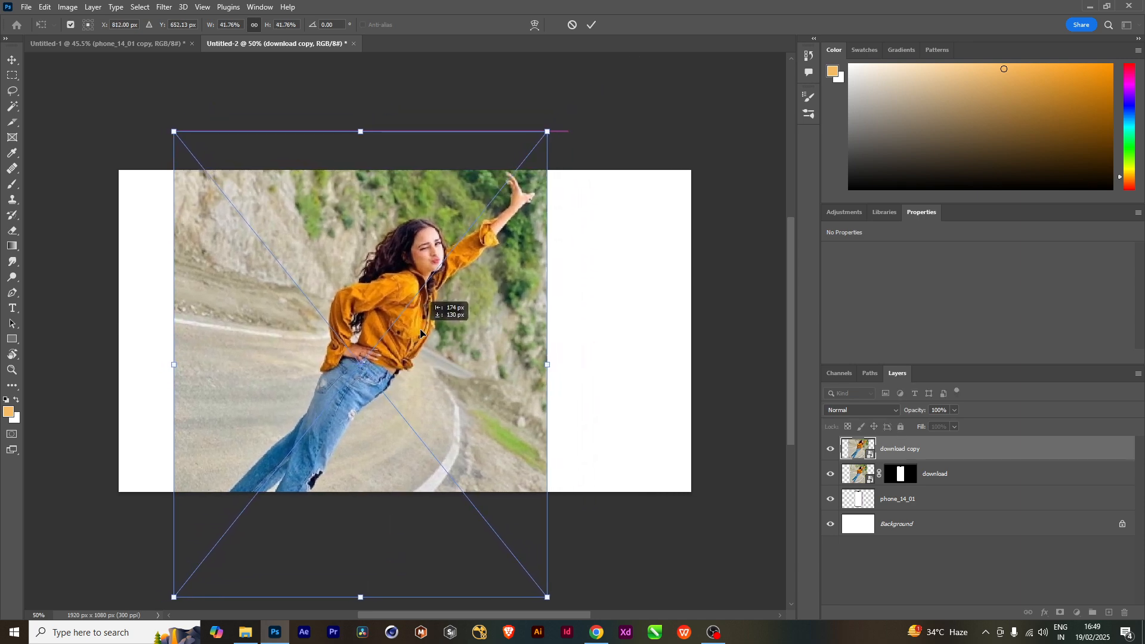
key(Return)
Select the woman with Select Subject and mask the photo copy to that selection.
key(w)
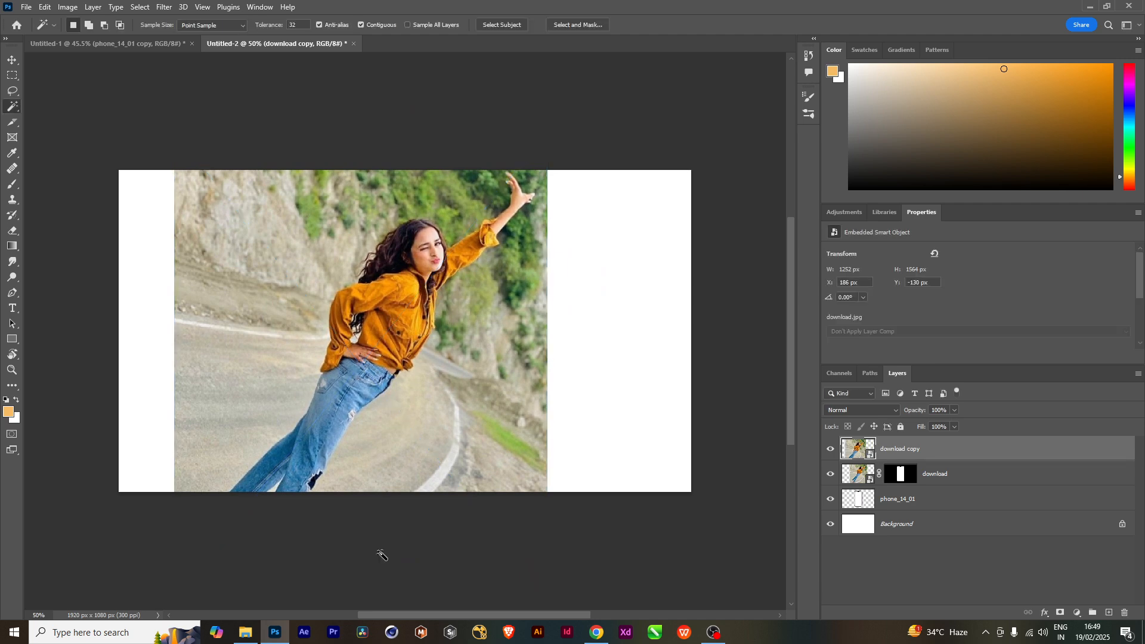
click(139, 7)
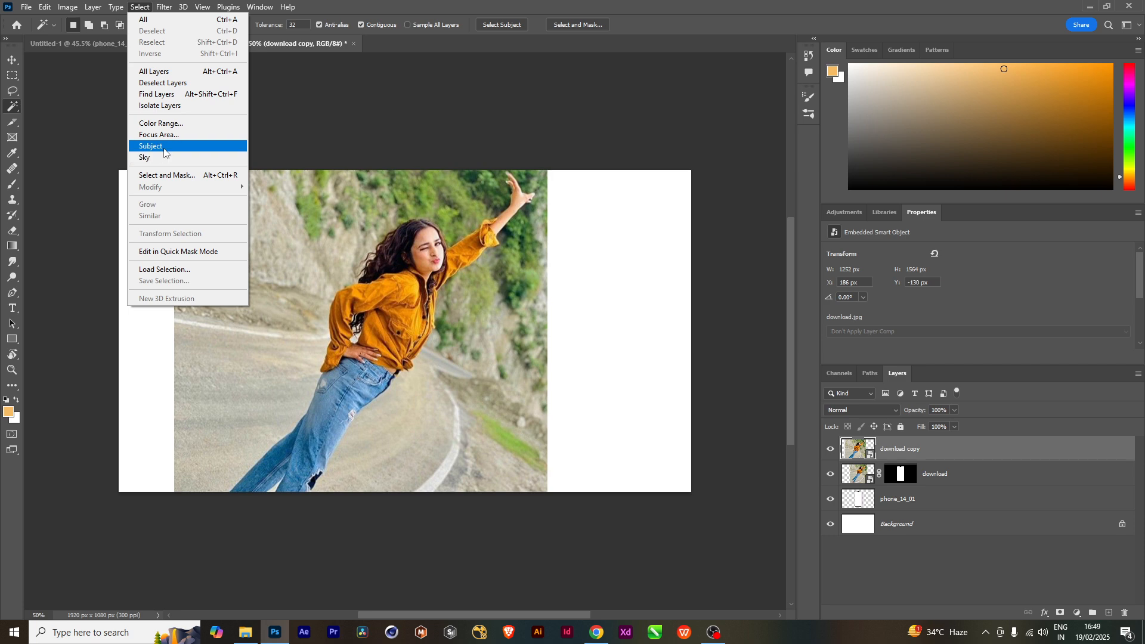
click(165, 152)
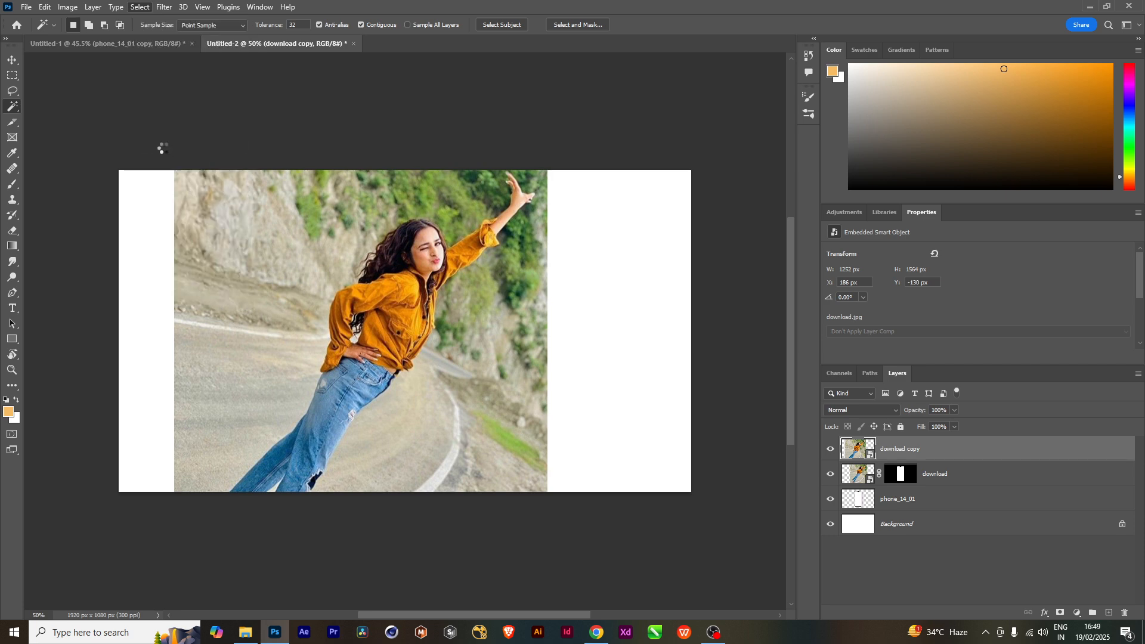
click(1061, 613)
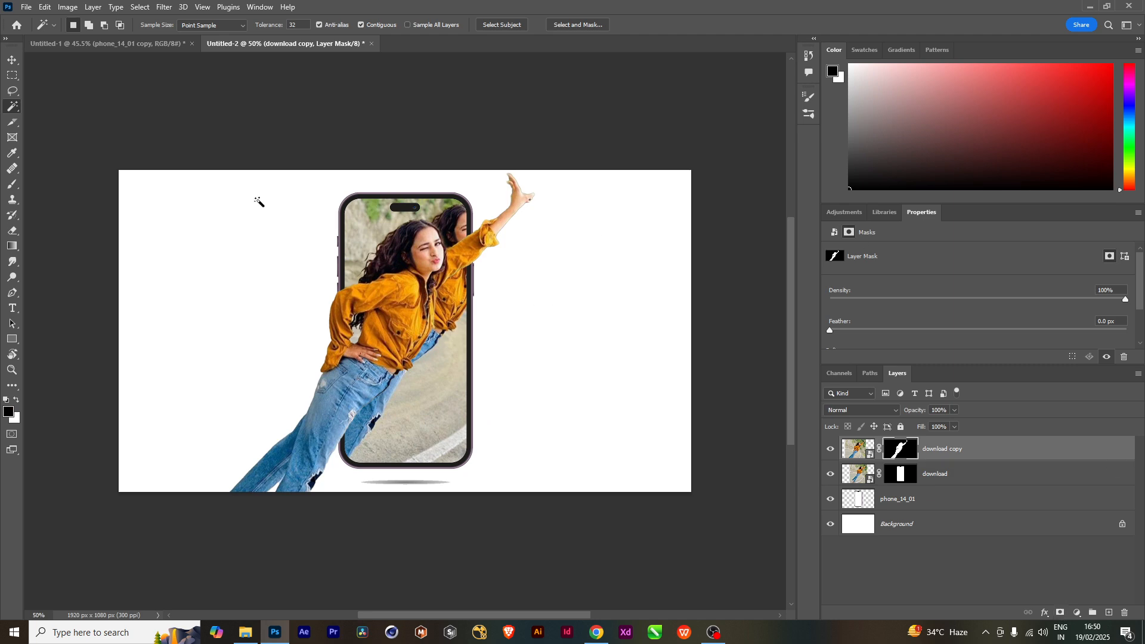
Move the cut-out woman to about X 336, Y -242 px so she overlaps the figure in the phone screen.
click(10, 59)
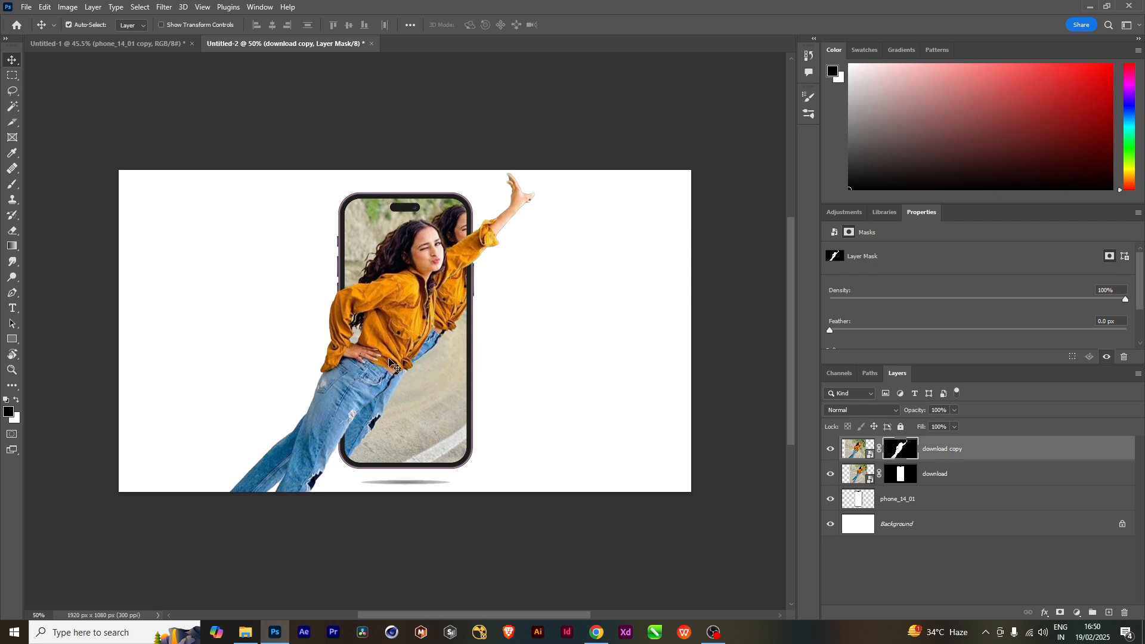
click(858, 450)
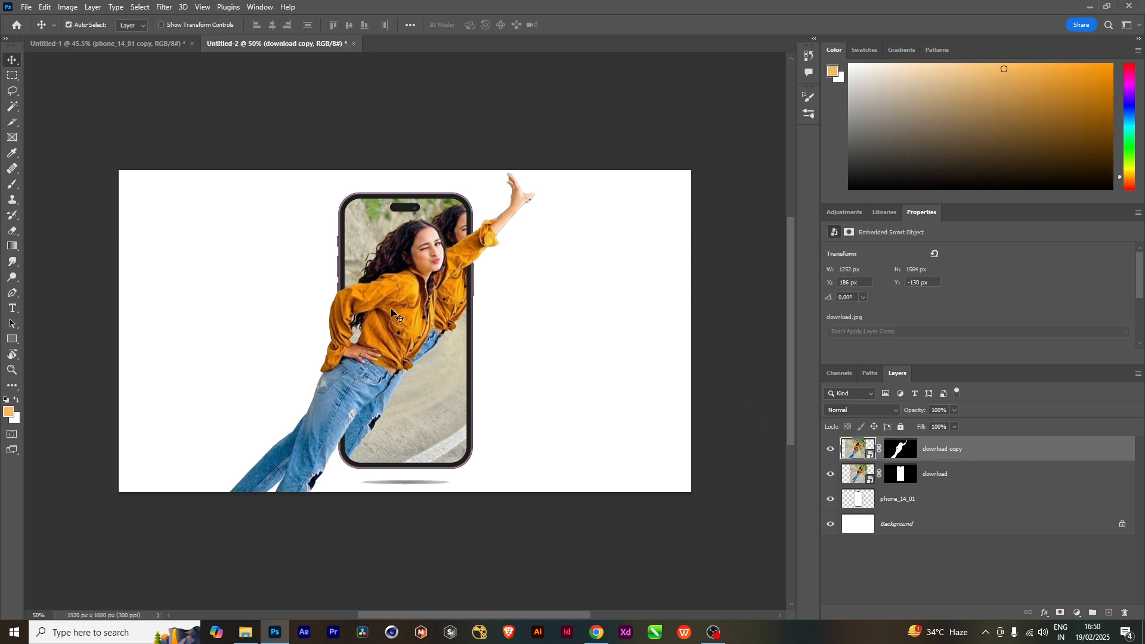
drag(404, 341, 449, 309)
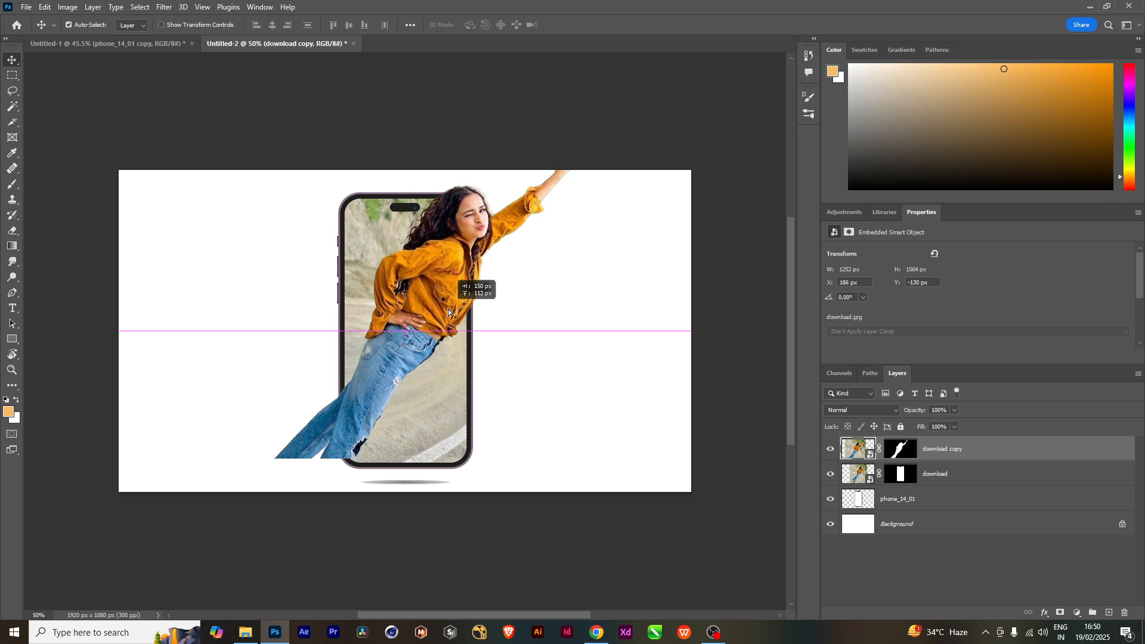
drag(448, 309, 448, 309)
Scale the cut-out woman to about 84%, rotate her about -7.5°, and move her to about X 378, Y -129 px.
scroll(408, 459, down, 2)
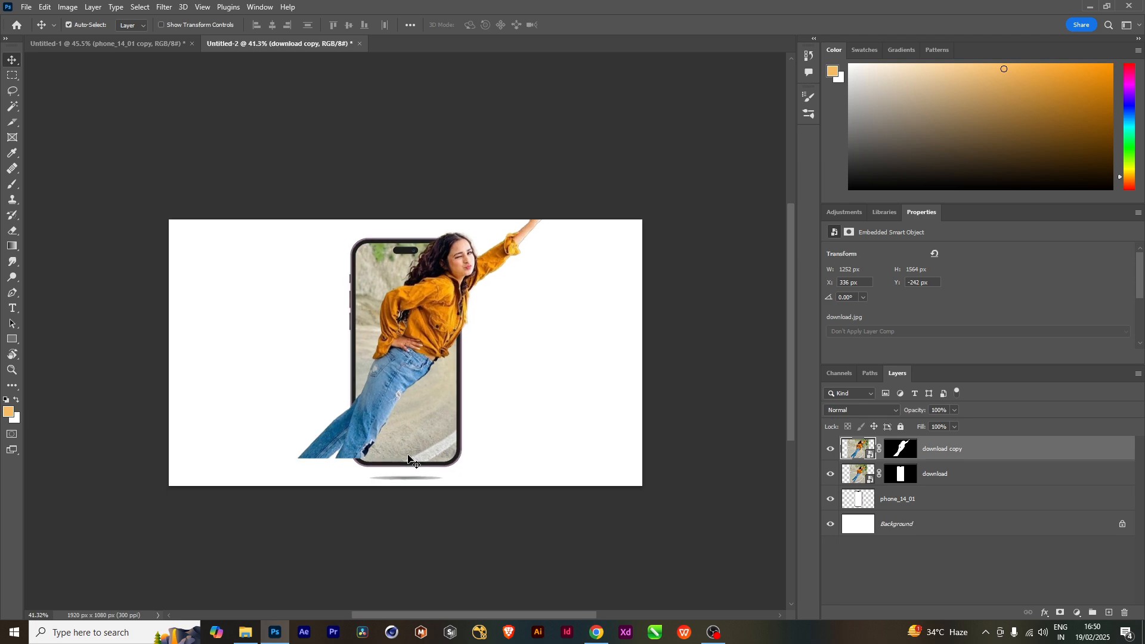
key(ctrl+t)
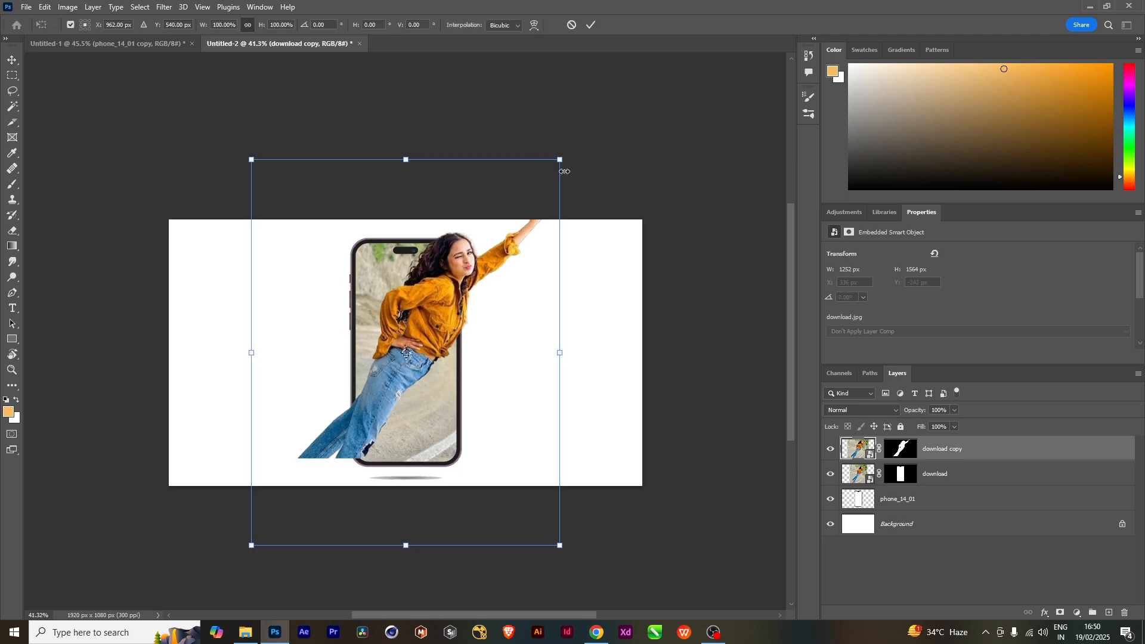
drag(561, 161, 515, 175)
drag(430, 320, 429, 327)
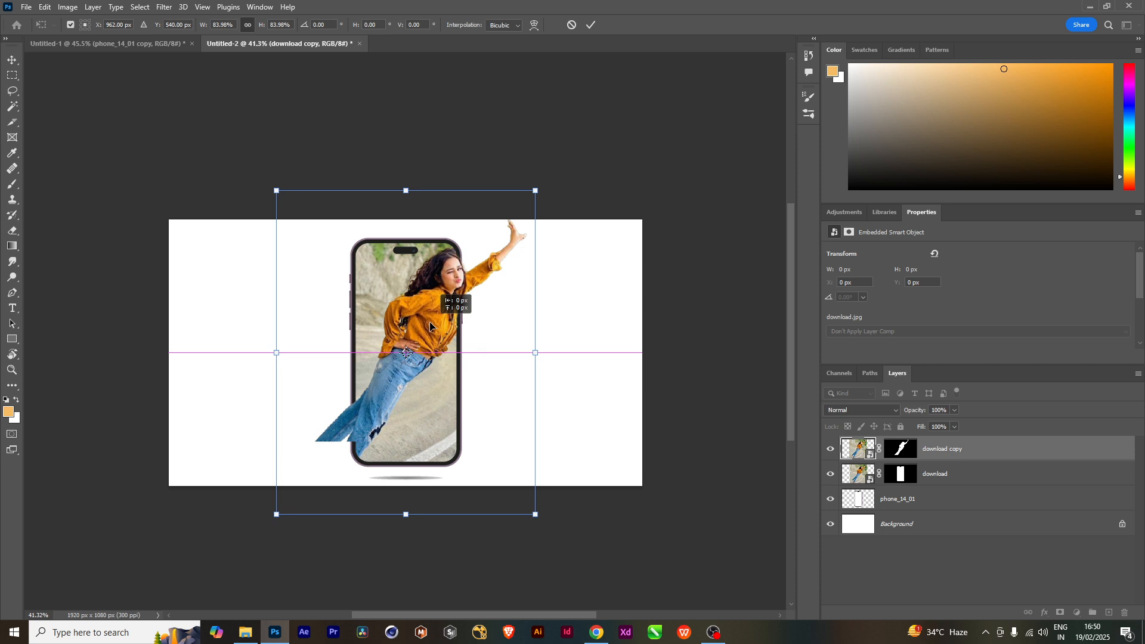
drag(430, 323, 430, 323)
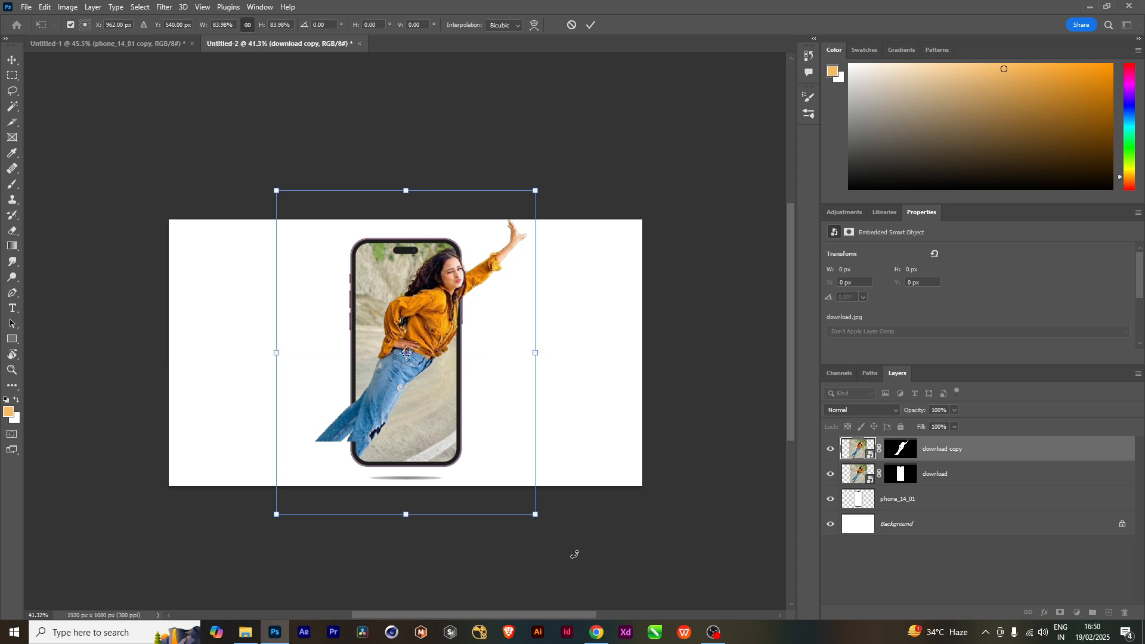
drag(554, 548, 585, 533)
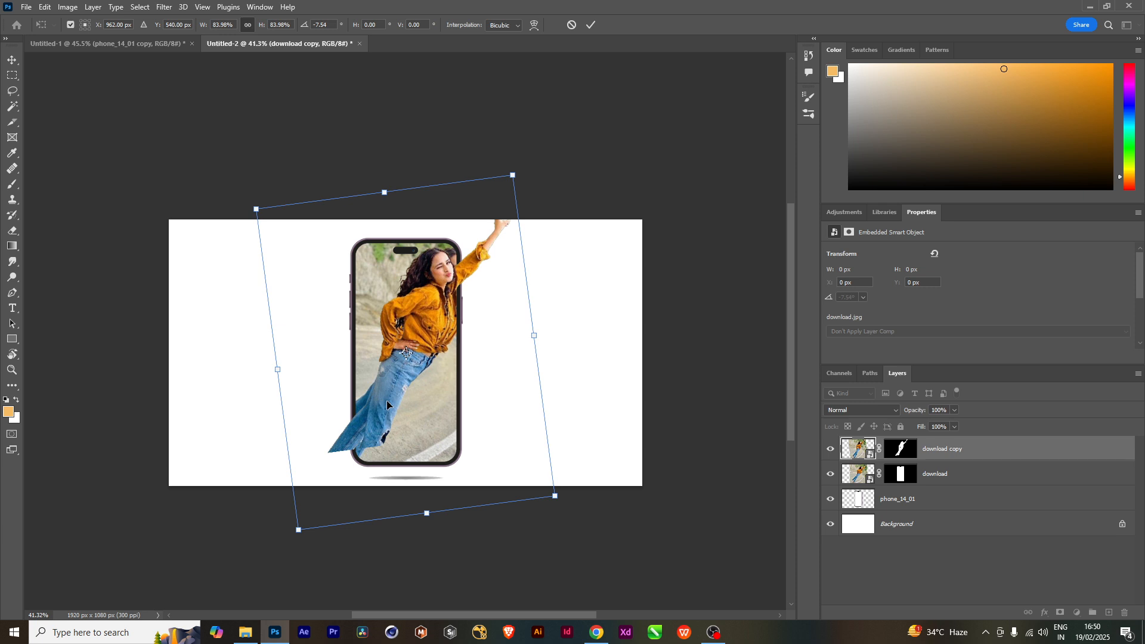
mouse_move(387, 405)
mouse_down()
mouse_move(374, 422)
mouse_move(391, 420)
mouse_up()
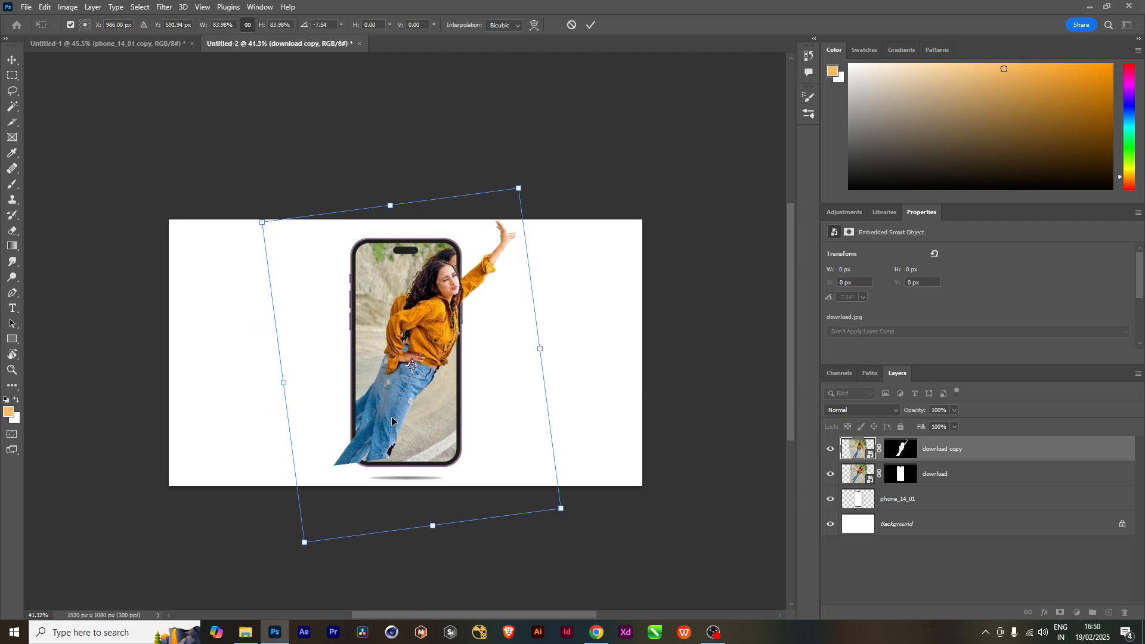
key(Return)
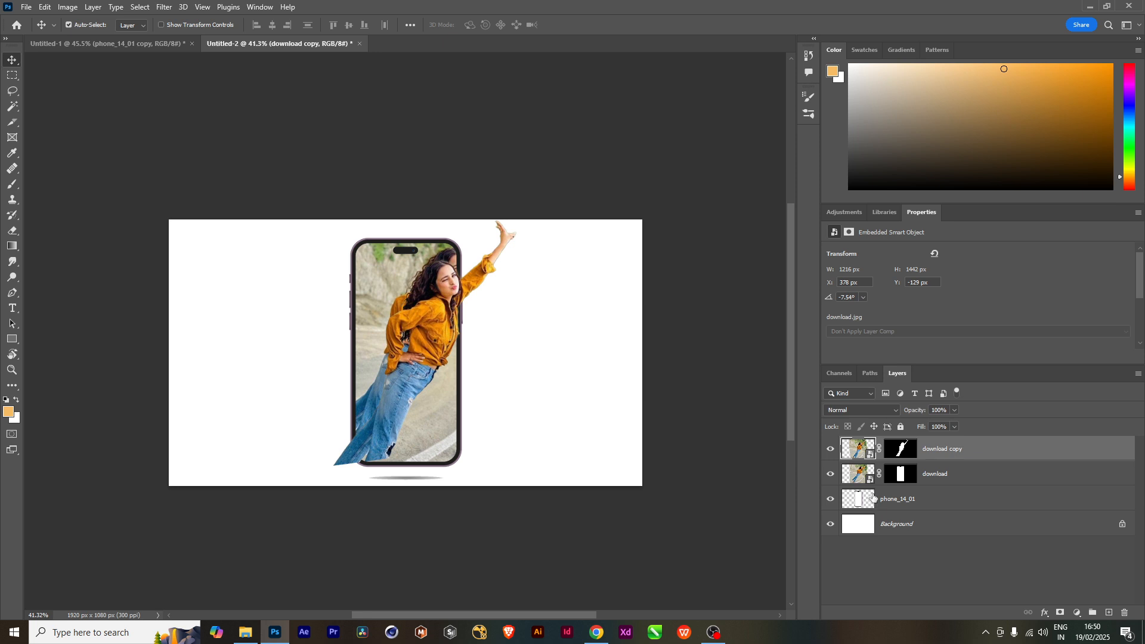
Try rotating the screen-masked download layer about -4.4°, then undo the rotation.
click(859, 475)
key(ctrl+t)
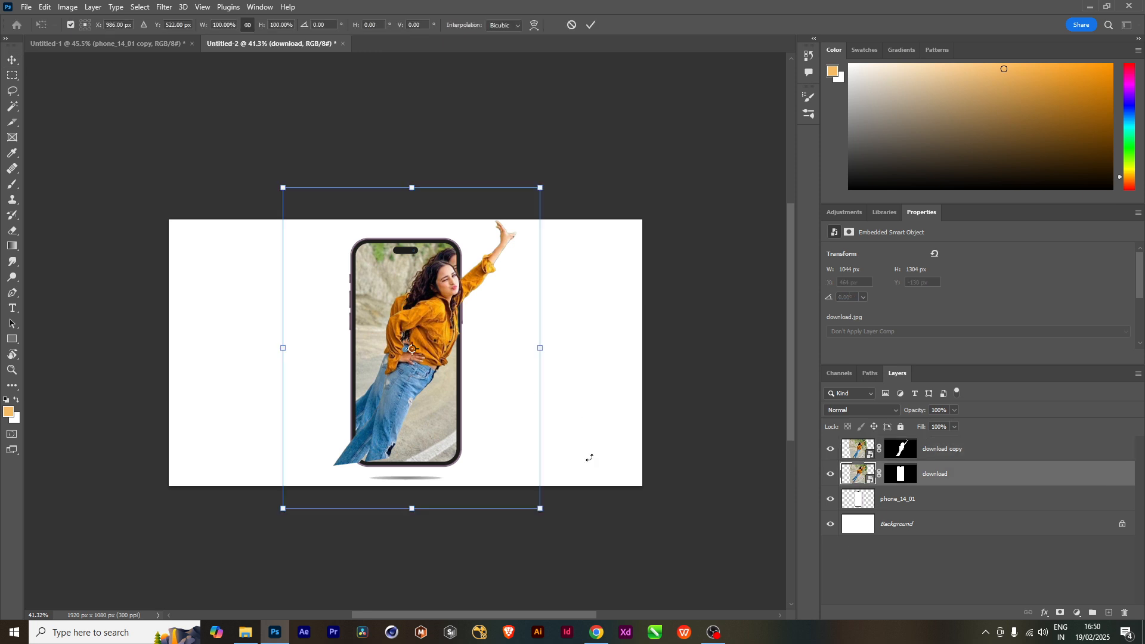
drag(568, 543, 584, 539)
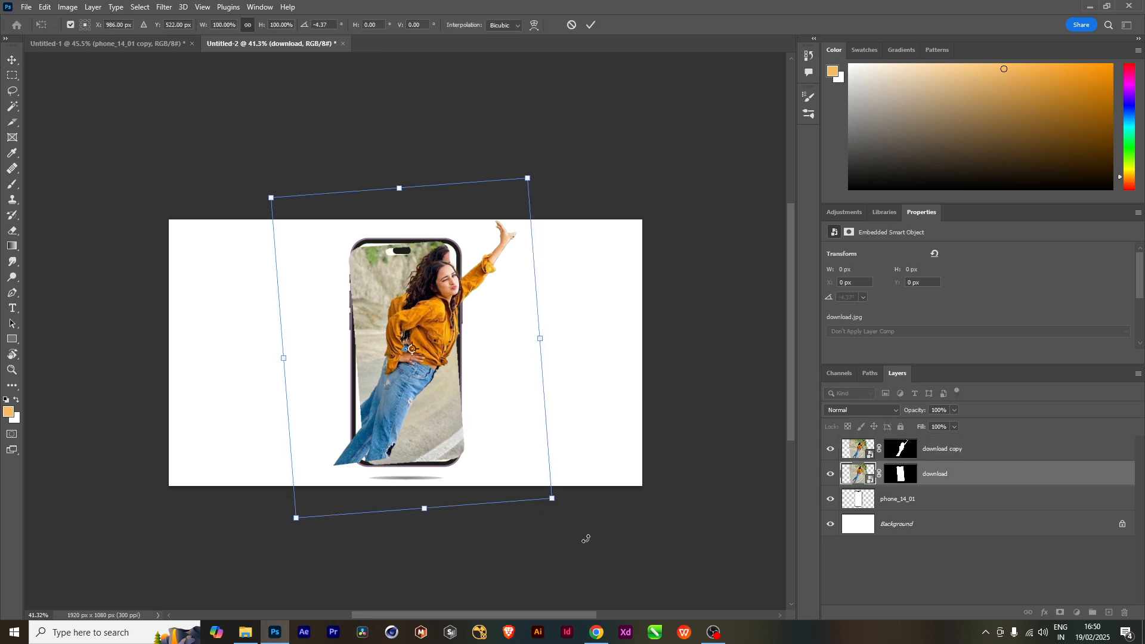
key(ctrl+z)
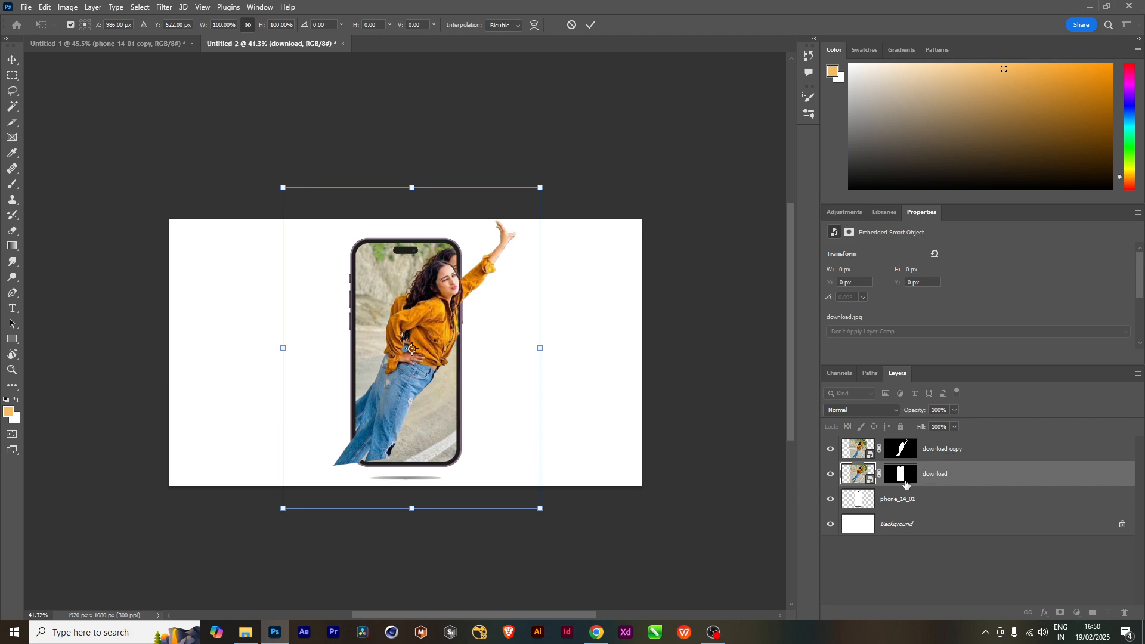
click(905, 484)
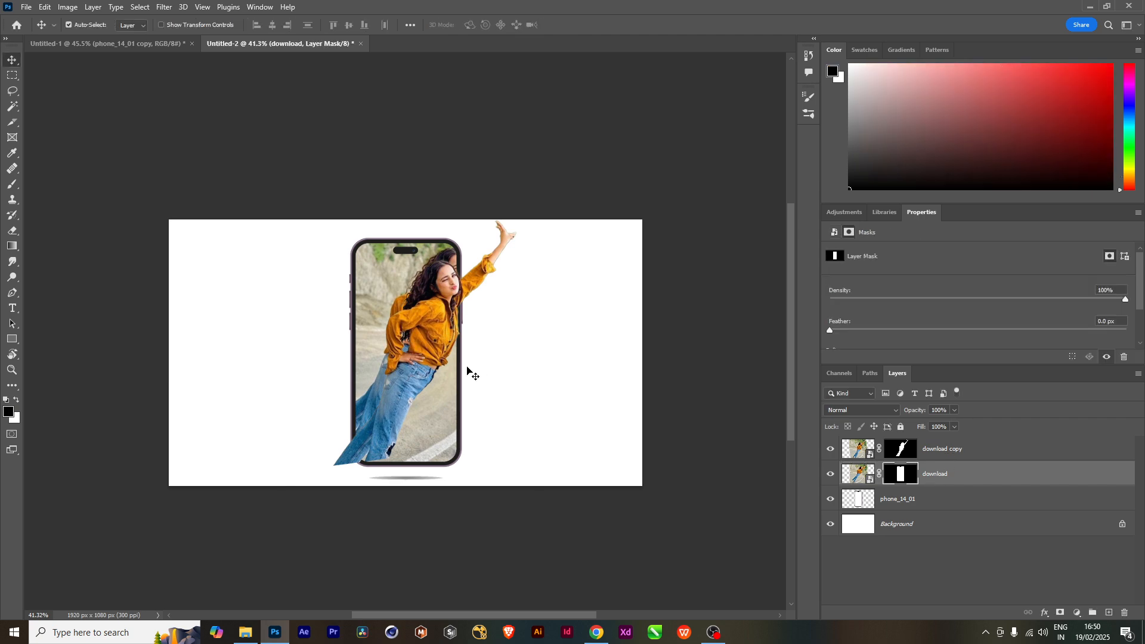
Enlarge the cut-out woman to about 109.4%, 1330 by 1577 px, and move her to about X 321, Y -267 px.
click(862, 454)
key(ctrl+t)
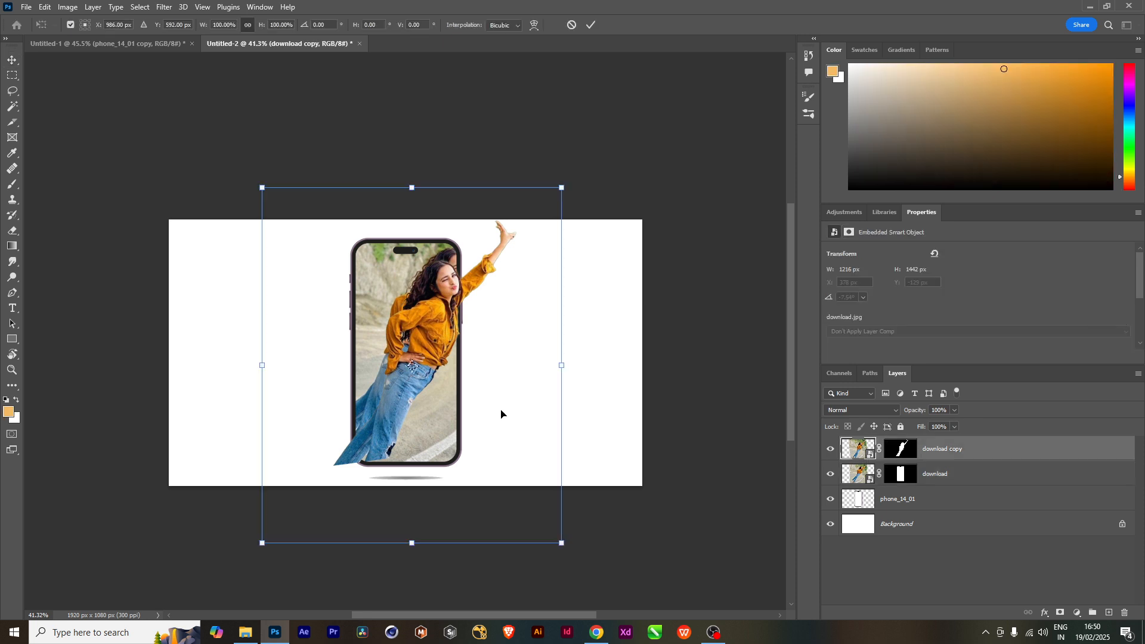
drag(561, 544, 575, 561)
mouse_move(383, 436)
mouse_down()
mouse_move(370, 414)
mouse_move(387, 417)
mouse_up()
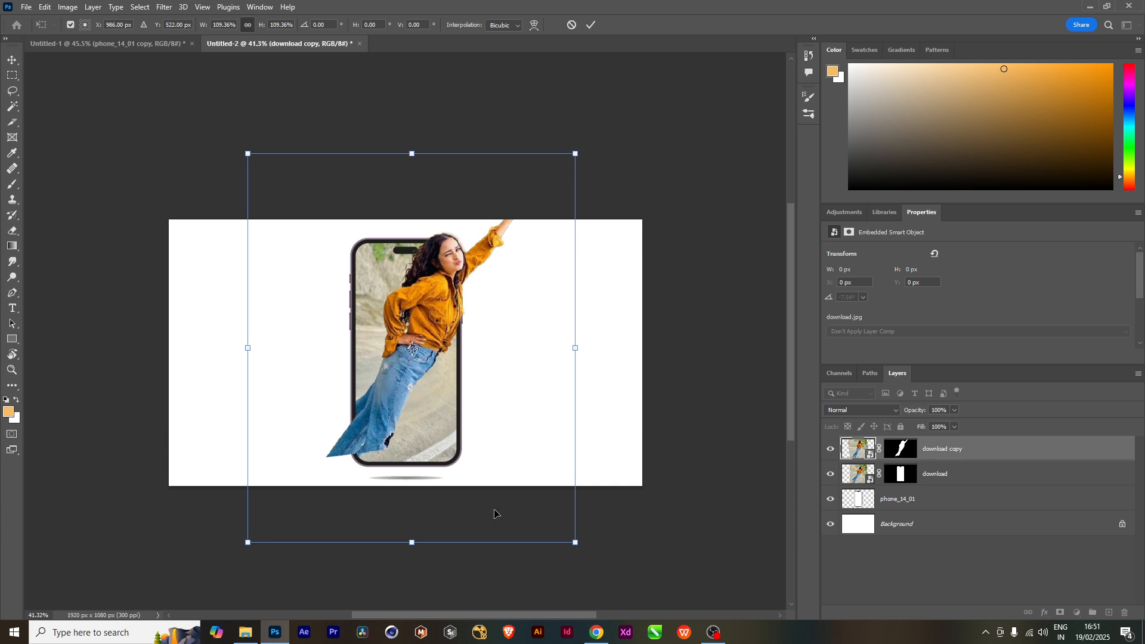
key(Return)
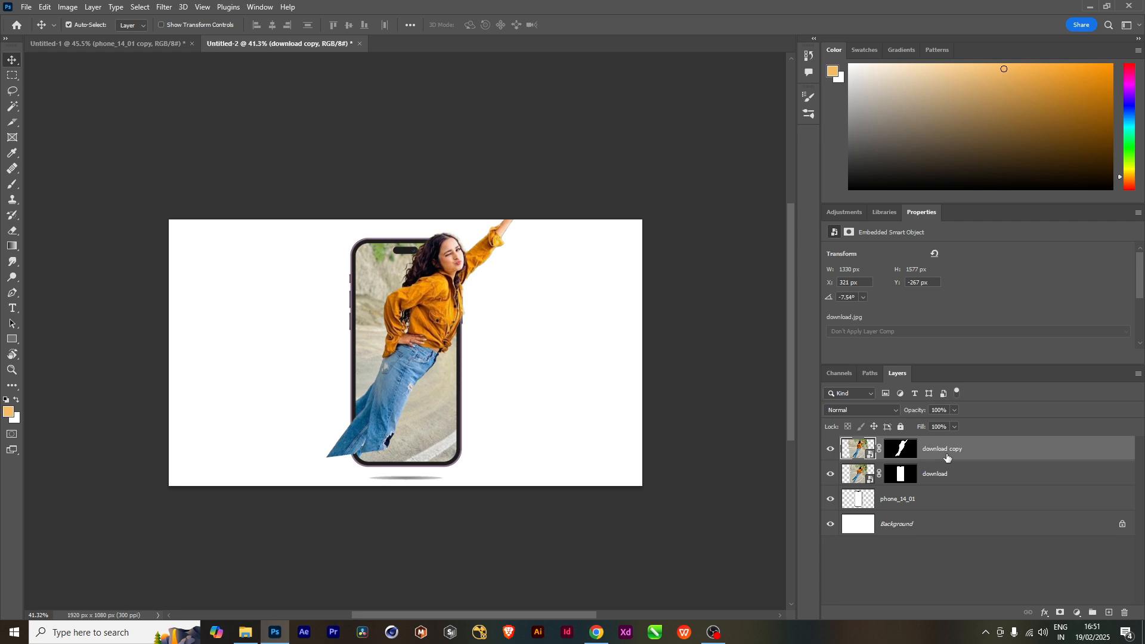
Replace both photo layers with a newly placed download.jpg at its default 864 by 1080 px size, and hide the new layer.
key(Delete)
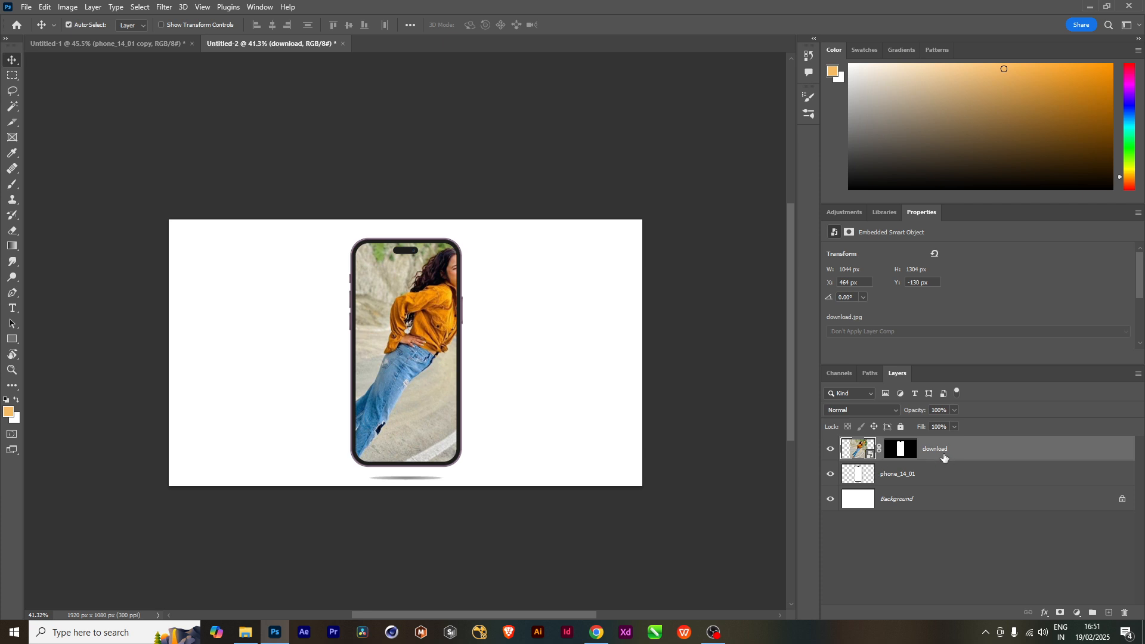
key(Delete)
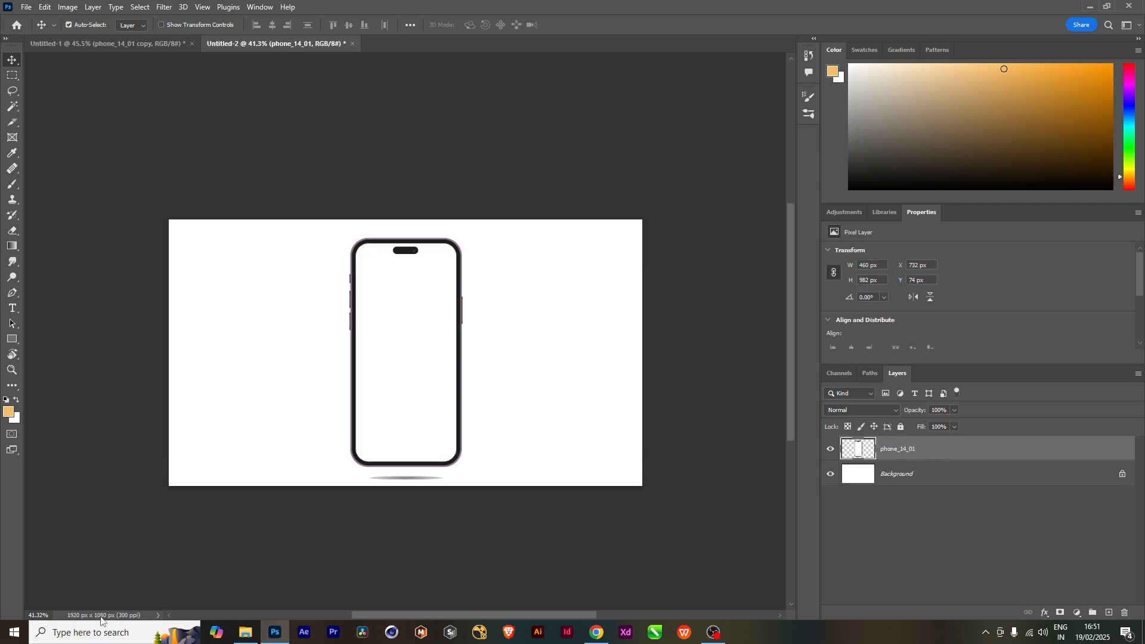
click(245, 632)
drag(255, 107, 421, 357)
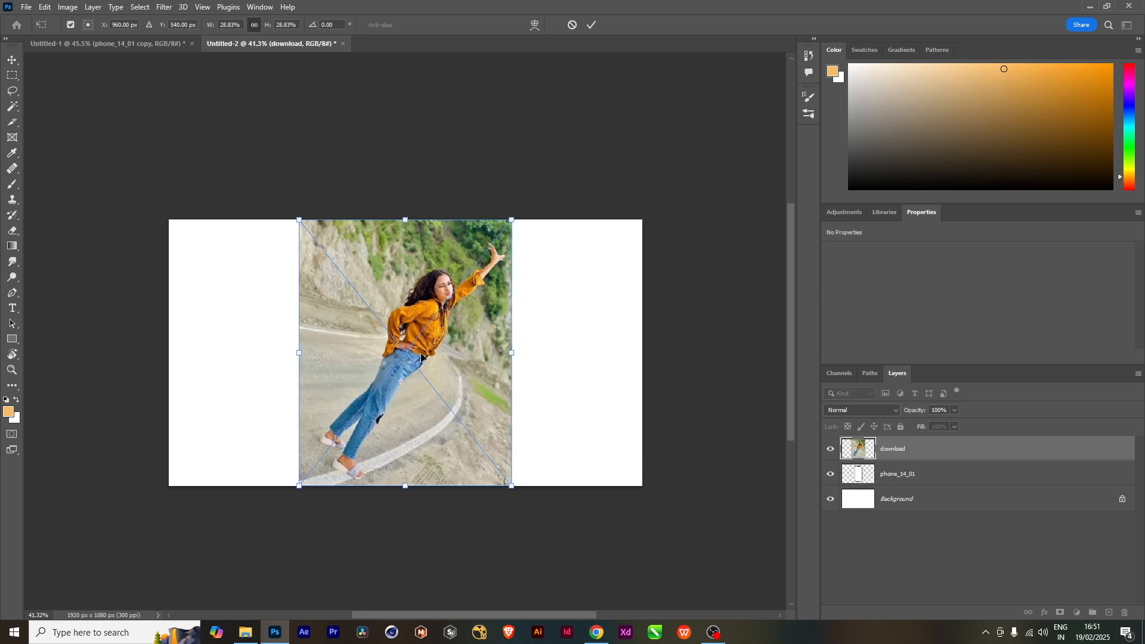
key(Return)
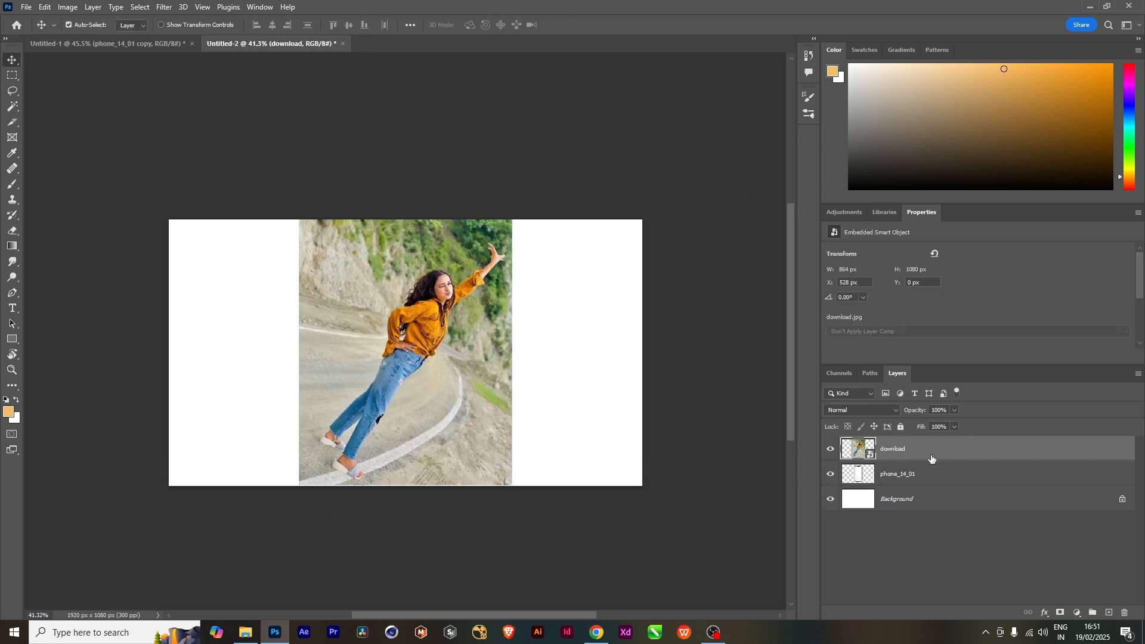
click(830, 448)
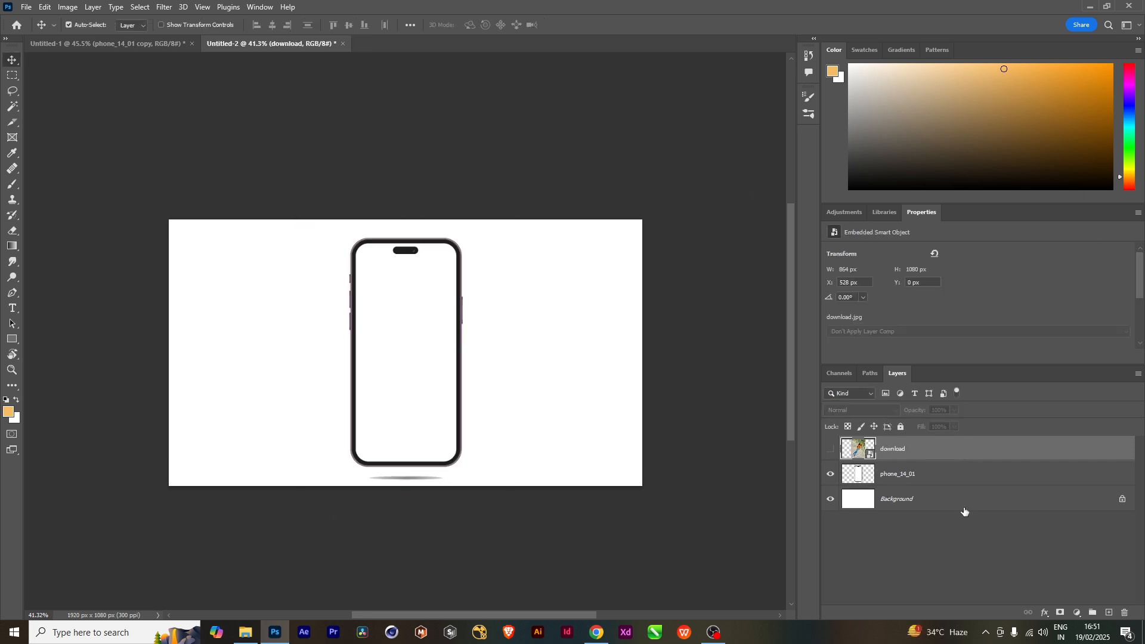
Select the phone's blank screen area with the Magic Wand, show the download layer, and mask it with that selection.
click(867, 479)
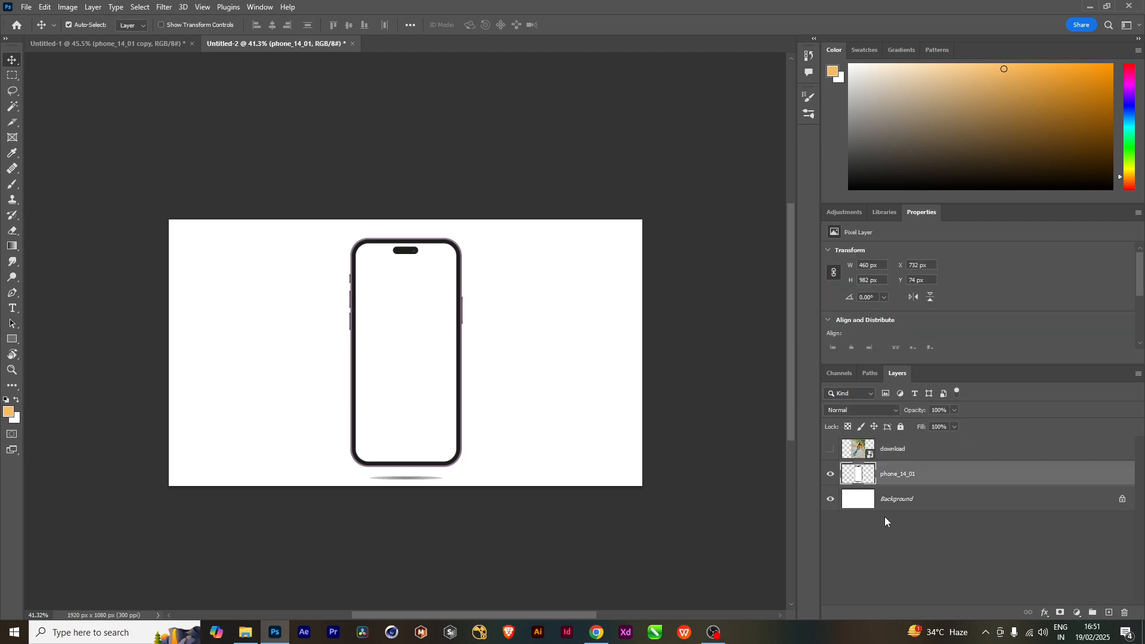
key(w)
click(434, 325)
click(907, 448)
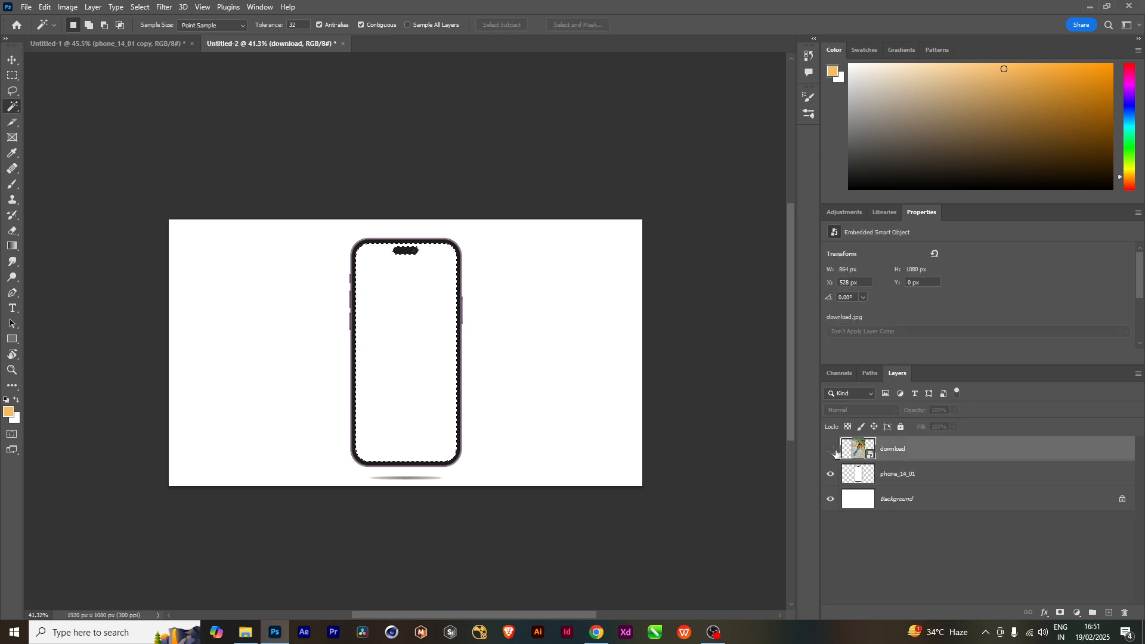
click(830, 448)
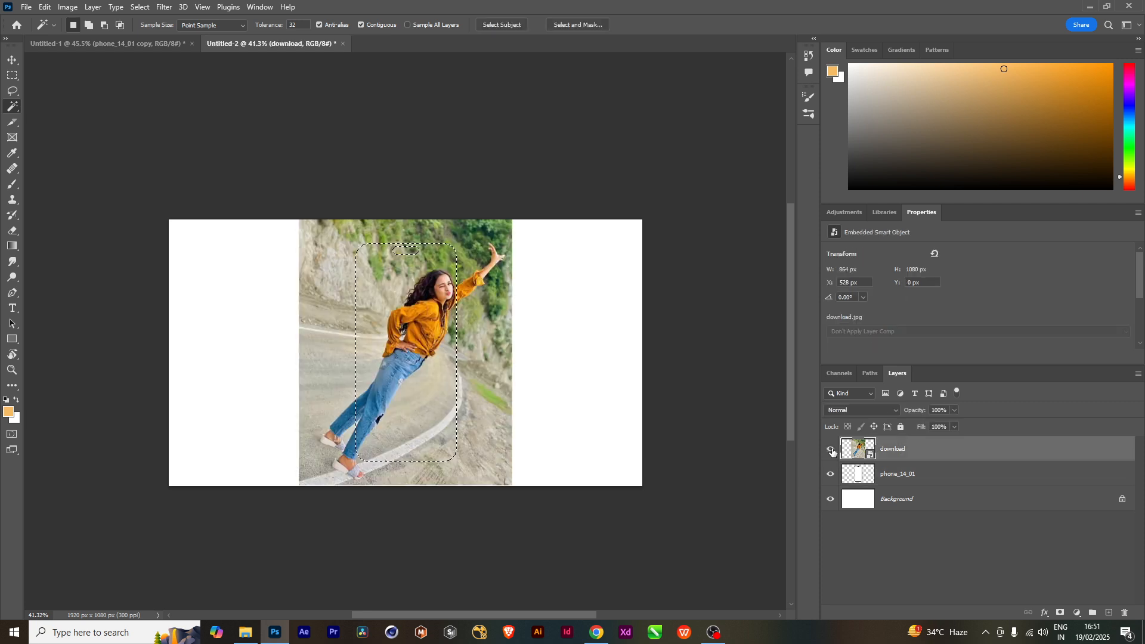
click(1059, 614)
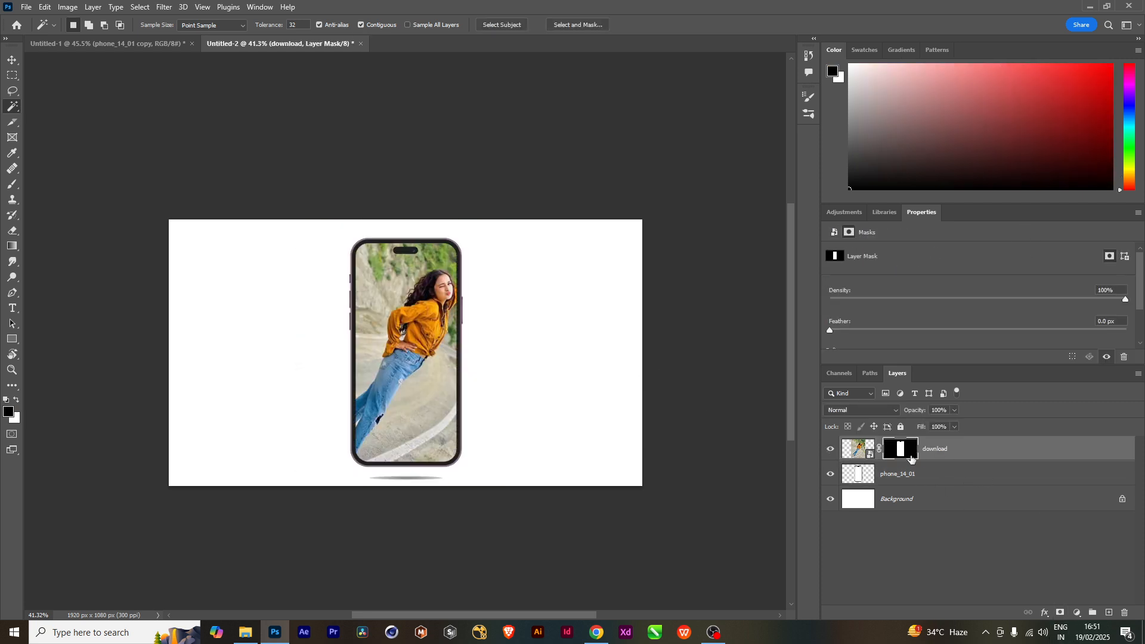
Duplicate the screen-masked download layer and delete the layer mask from the copy.
key(ctrl+j)
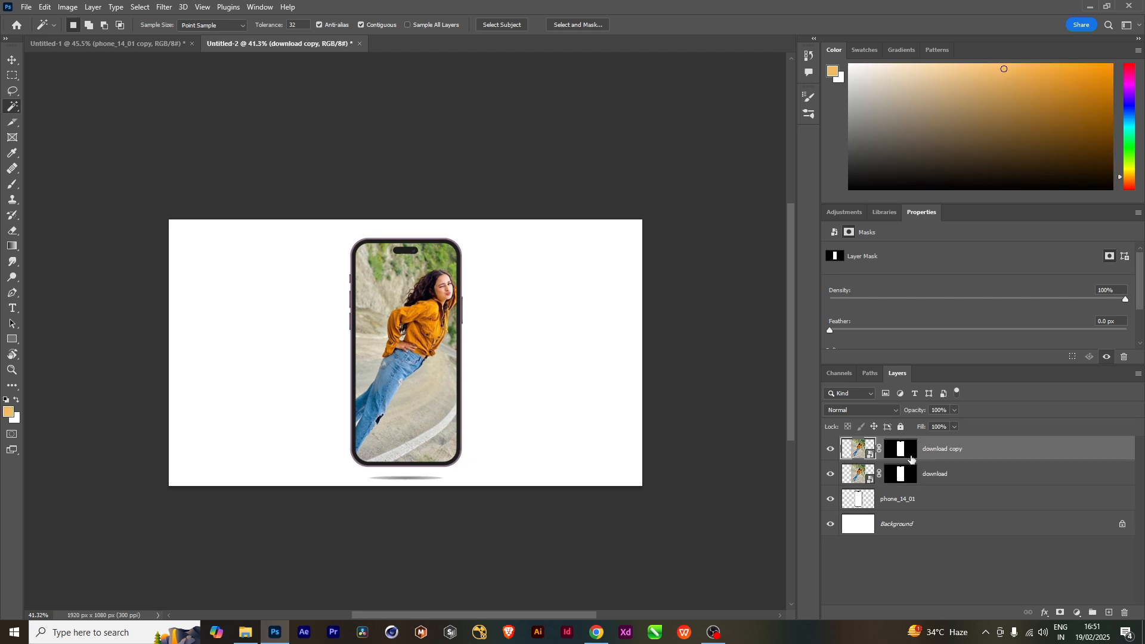
right_click(904, 451)
click(936, 473)
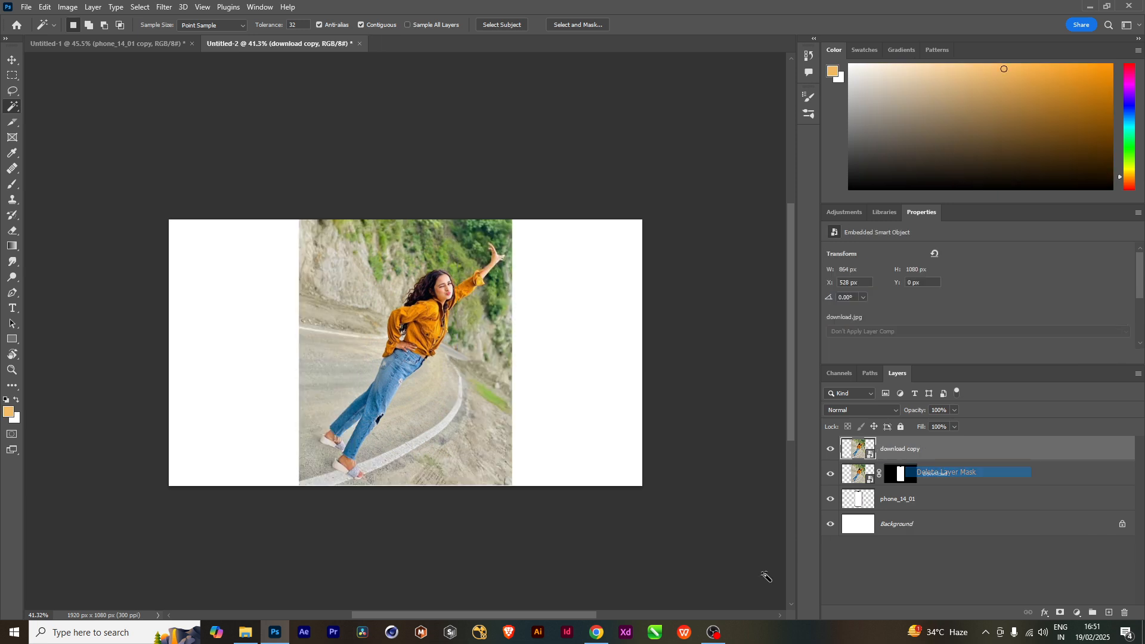
Run Select Subject on the download copy layer and add a layer mask that isolates the woman.
click(159, 9)
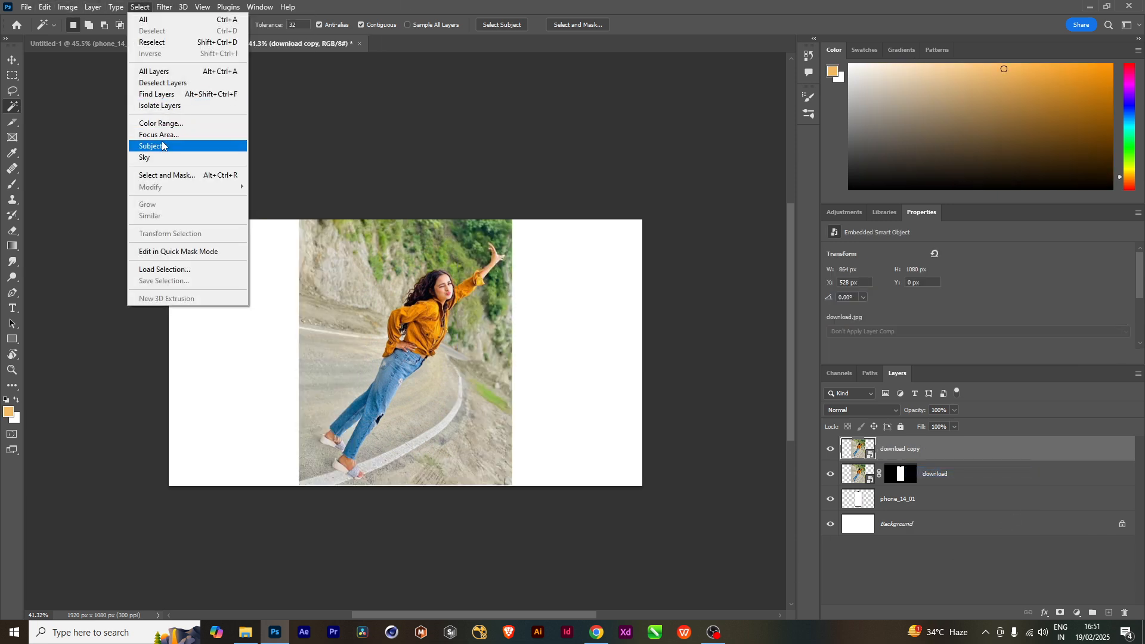
click(162, 145)
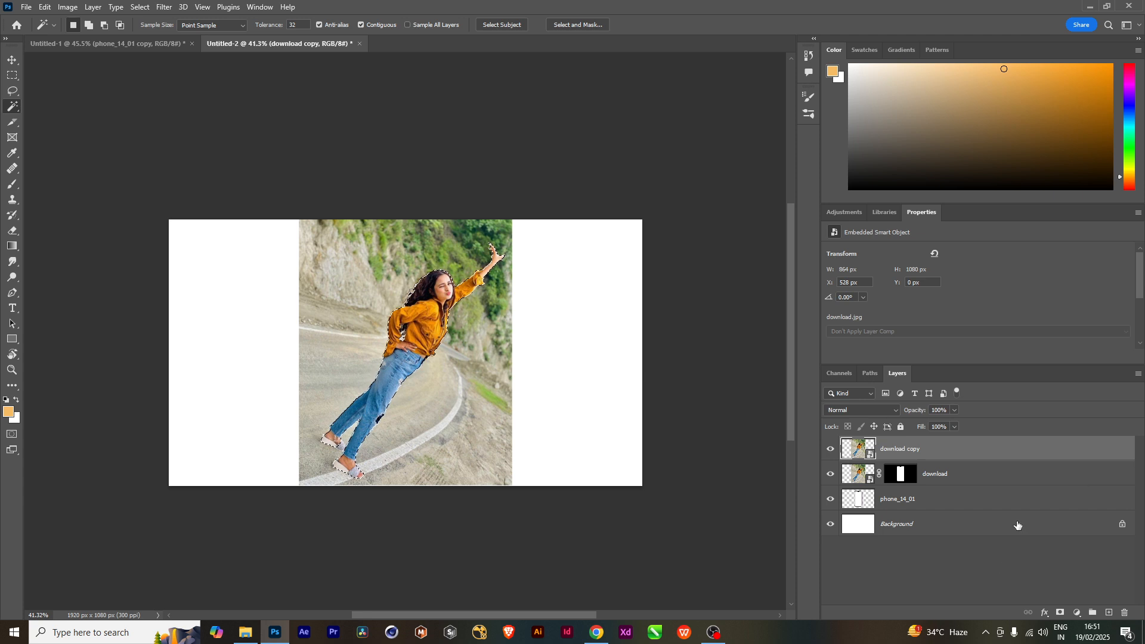
click(1061, 613)
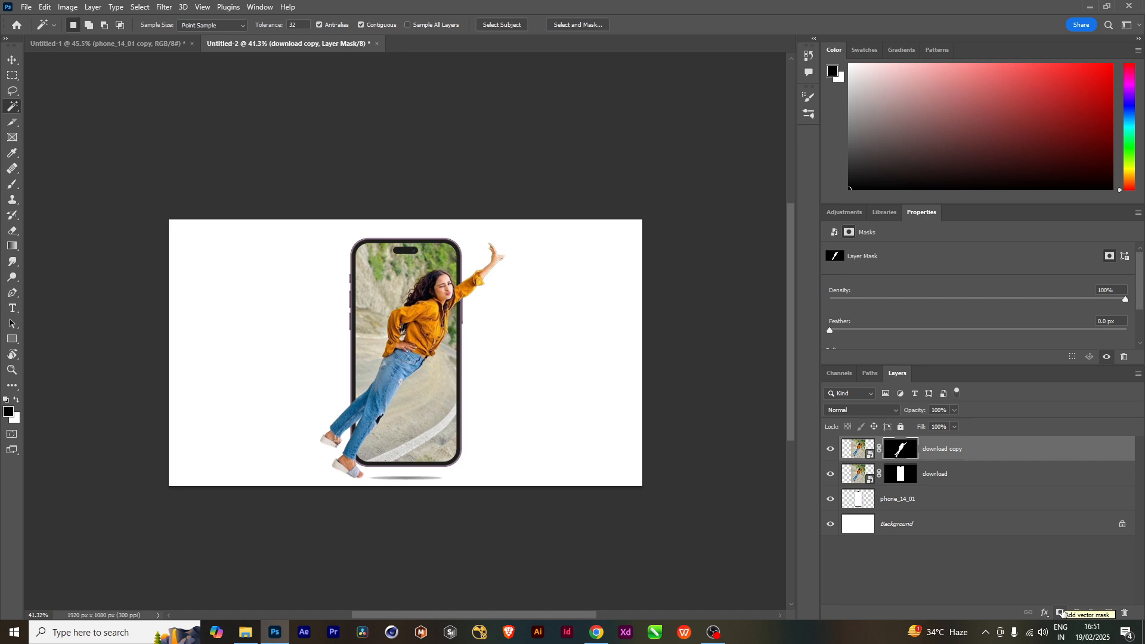
Scale the cut-out woman up about her centre to about 105.7%, 915 by 1142 px.
click(856, 452)
key(ctrl+t)
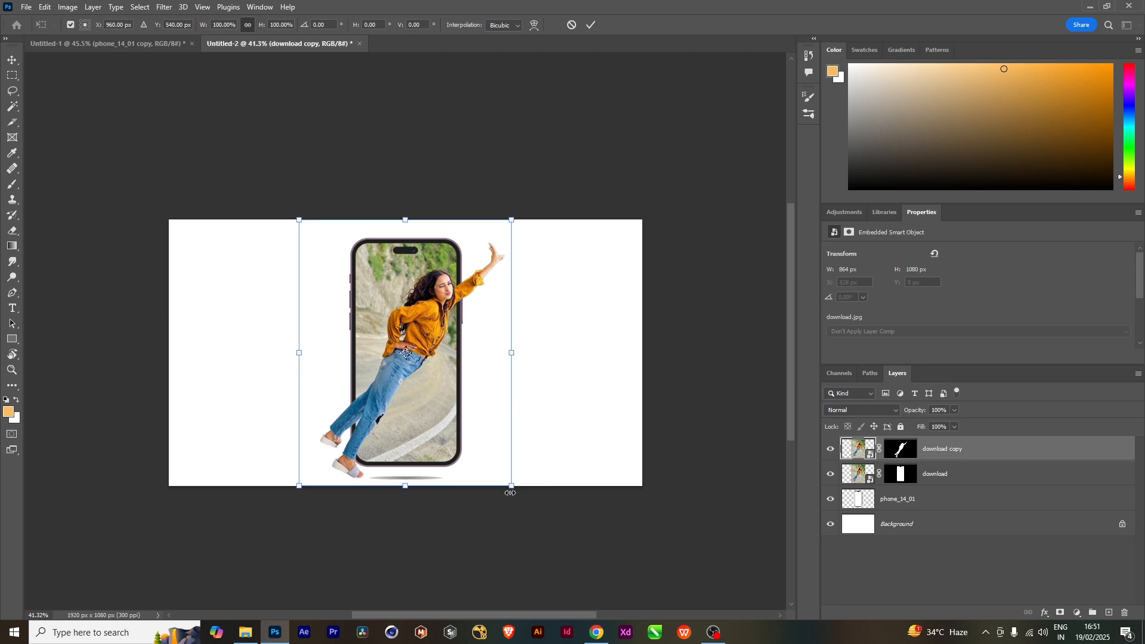
mouse_move(511, 486)
mouse_down()
mouse_move(535, 487)
mouse_move(525, 489)
mouse_up()
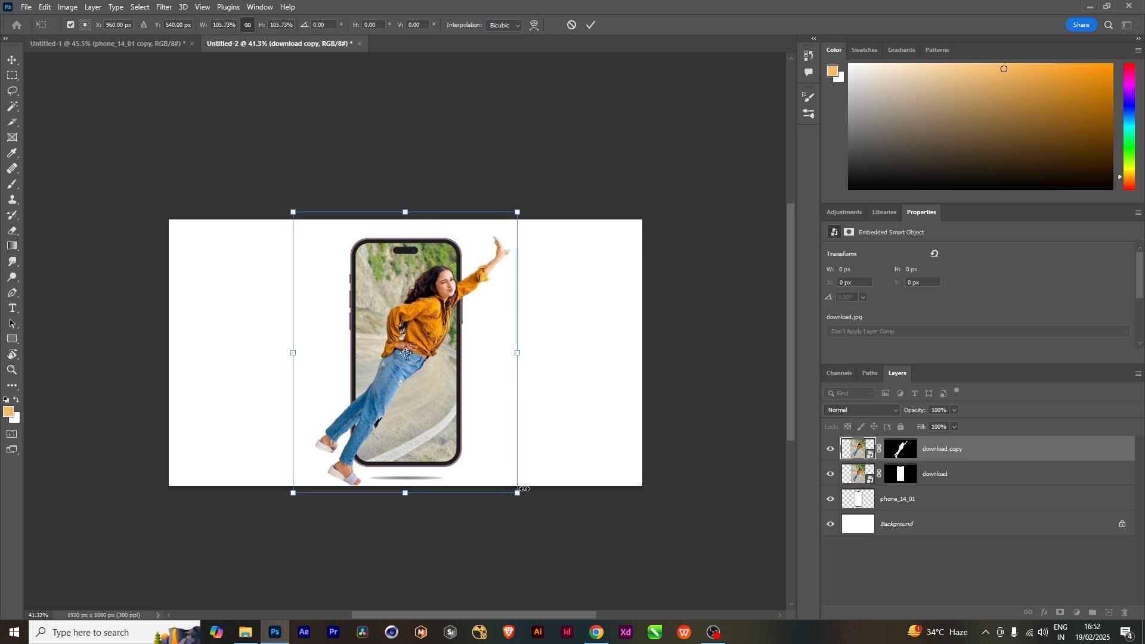
key(Return)
key(w)
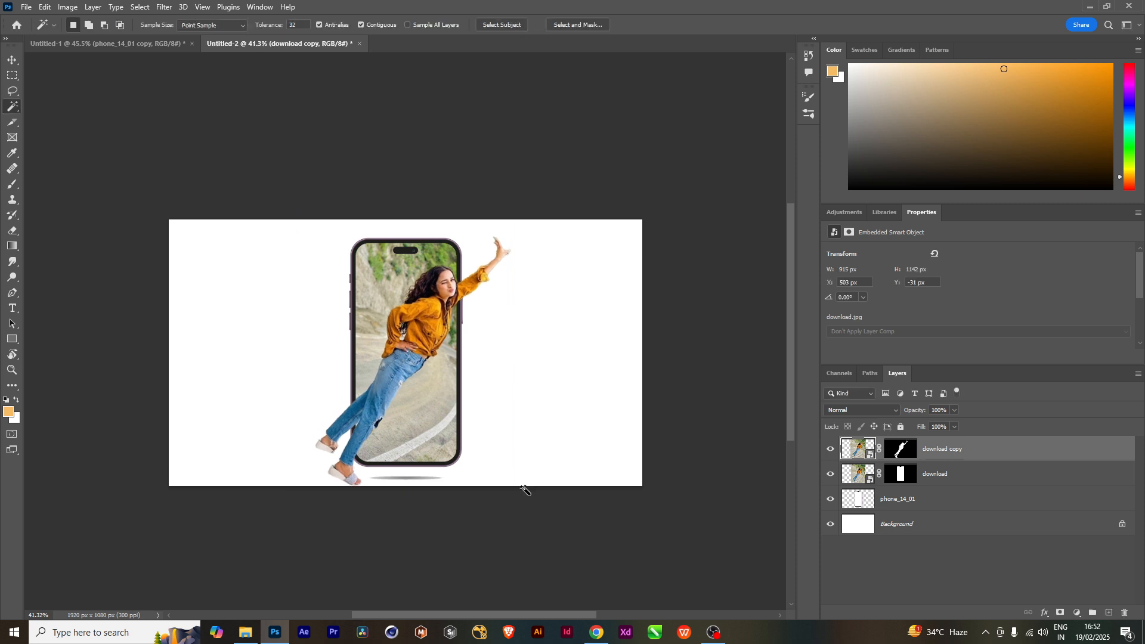
Paint black on the download copy's layer mask with a 90–125 px brush to hide the legs and feet outside the phone frame.
click(899, 451)
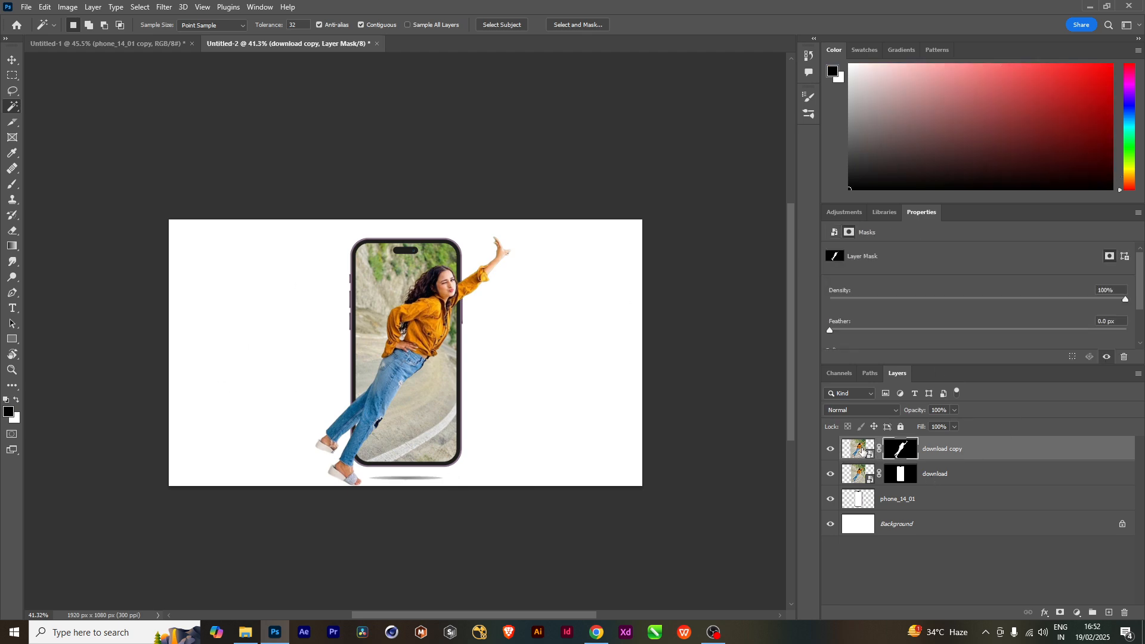
click(860, 450)
click(907, 451)
key(b)
scroll(442, 406, up, 5)
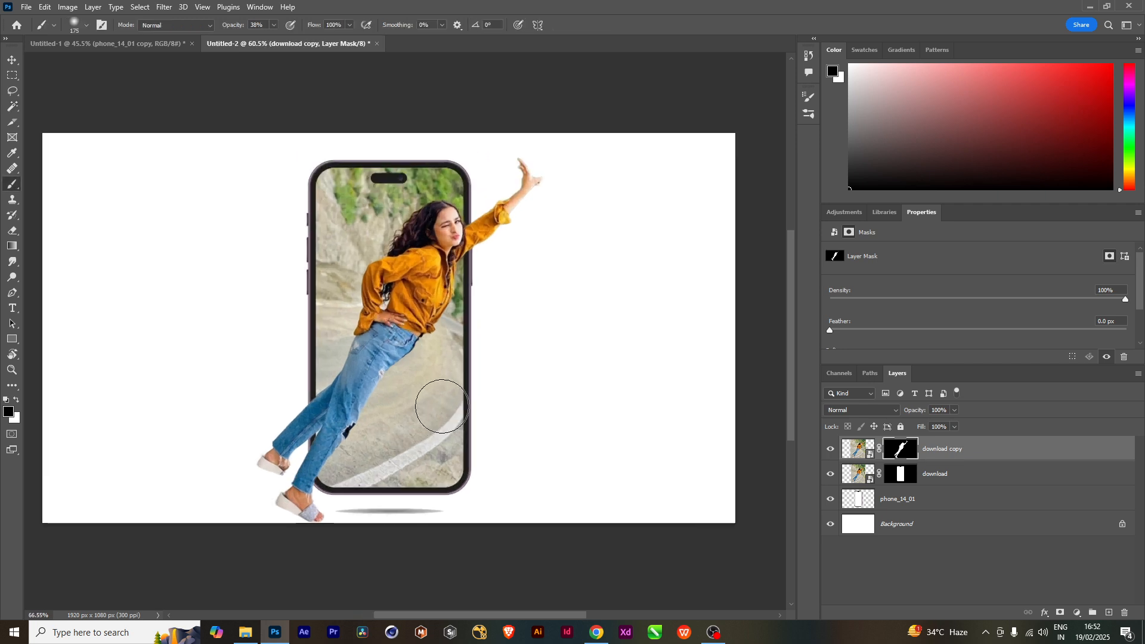
key(bracketleft)
key(bracketleft)
key(bracketleft)
key(bracketleft)
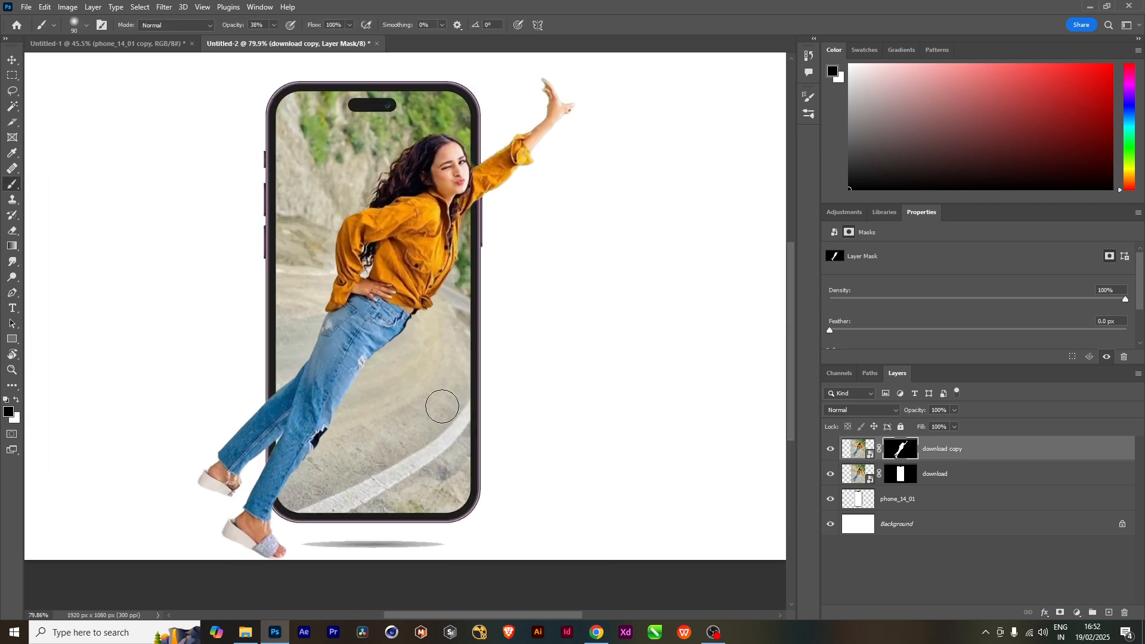
scroll(442, 407, down, 3)
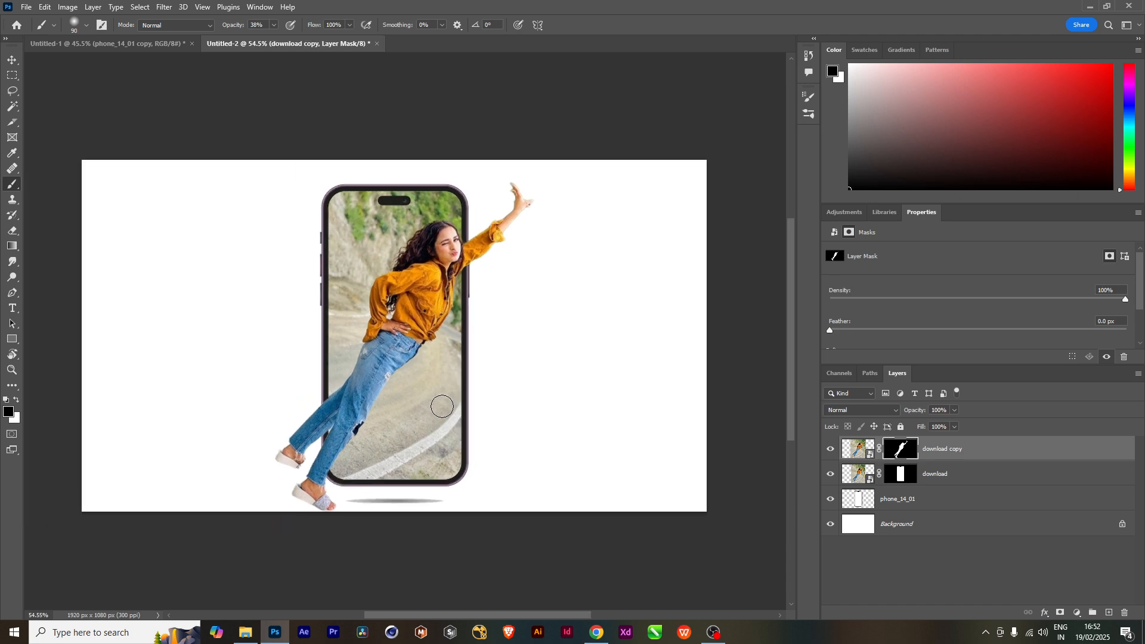
scroll(442, 406, down, 1)
scroll(441, 406, up, 1)
mouse_move(315, 471)
mouse_down()
mouse_move(271, 463)
mouse_move(296, 447)
mouse_move(293, 466)
mouse_move(304, 451)
mouse_move(288, 446)
mouse_move(320, 433)
mouse_move(300, 456)
mouse_move(295, 439)
mouse_move(315, 422)
mouse_move(298, 459)
mouse_move(314, 389)
mouse_move(294, 426)
mouse_move(331, 488)
mouse_move(293, 484)
mouse_move(329, 463)
mouse_move(307, 496)
mouse_move(292, 480)
mouse_move(291, 494)
mouse_move(327, 507)
mouse_move(311, 468)
mouse_move(314, 492)
mouse_move(299, 475)
mouse_move(280, 401)
mouse_move(314, 400)
mouse_move(312, 478)
mouse_move(302, 413)
mouse_move(307, 394)
mouse_move(312, 513)
mouse_up()
key(bracketright)
key(bracketright)
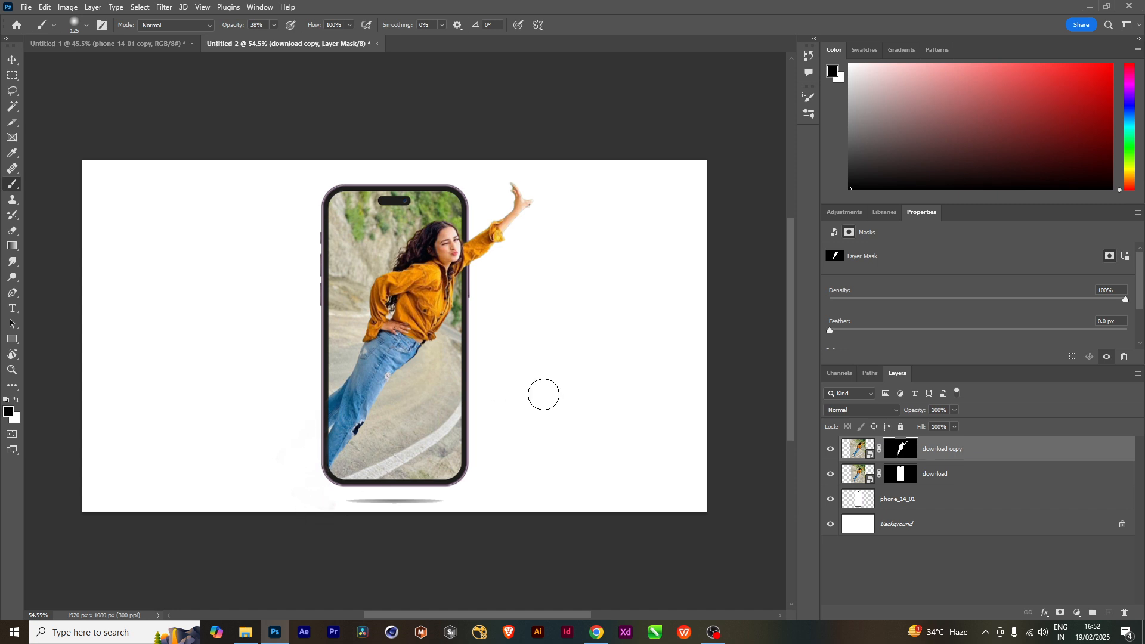
scroll(426, 436, down, 2)
scroll(426, 435, down, 1)
scroll(426, 436, up, 3)
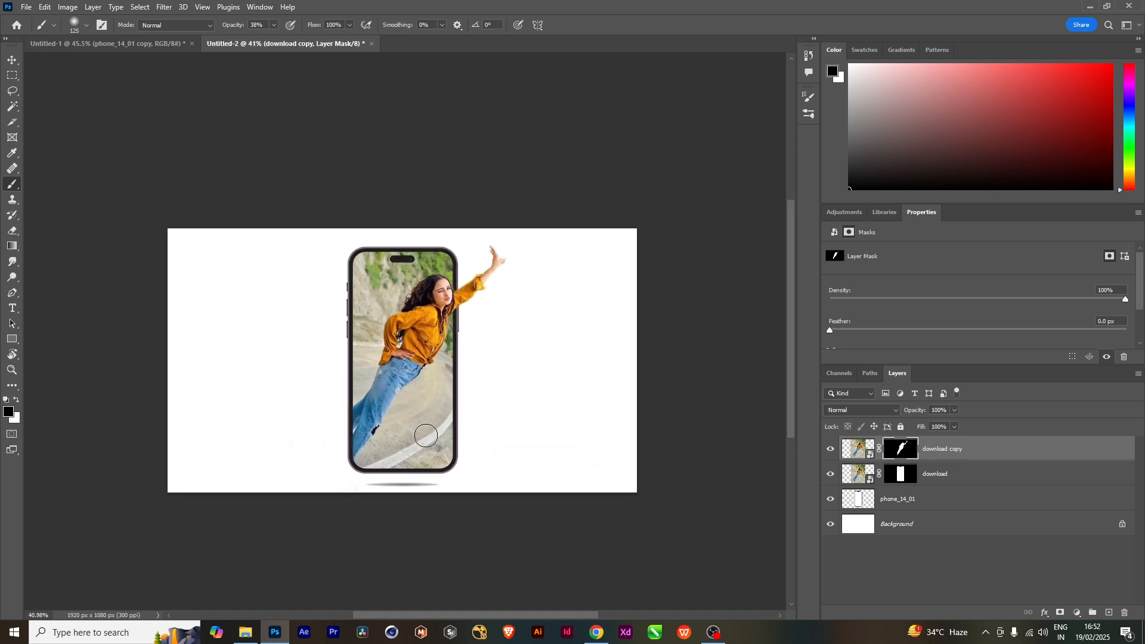
scroll(426, 436, down, 2)
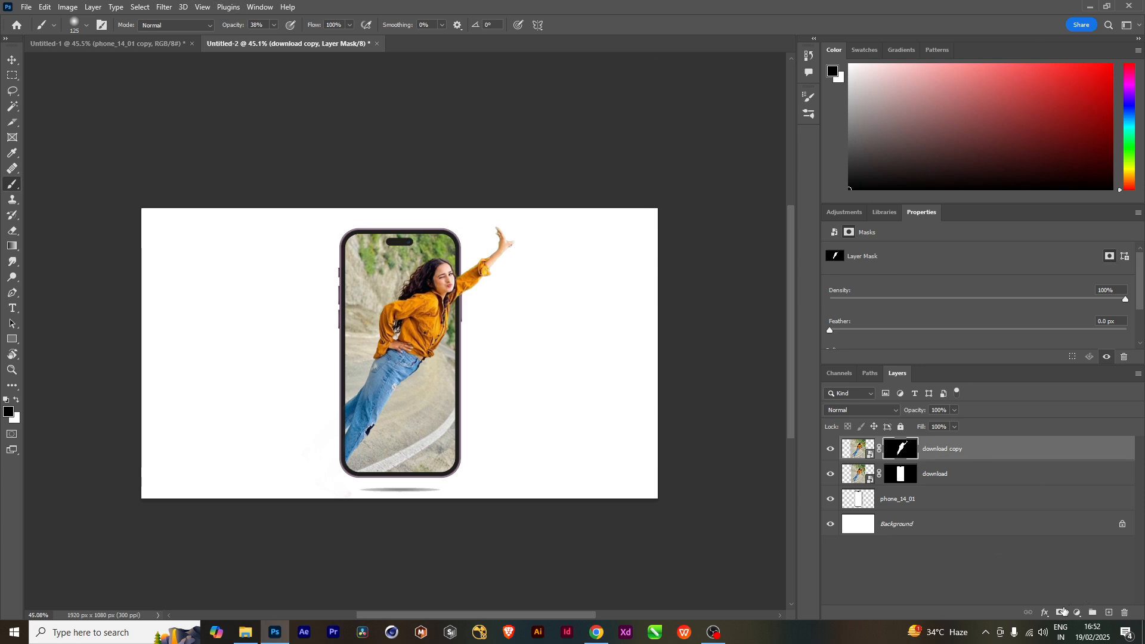
Add a gradient fill layer fading to transparent, with its starting colour stop sampled from the photo as #bcb69a.
click(1077, 613)
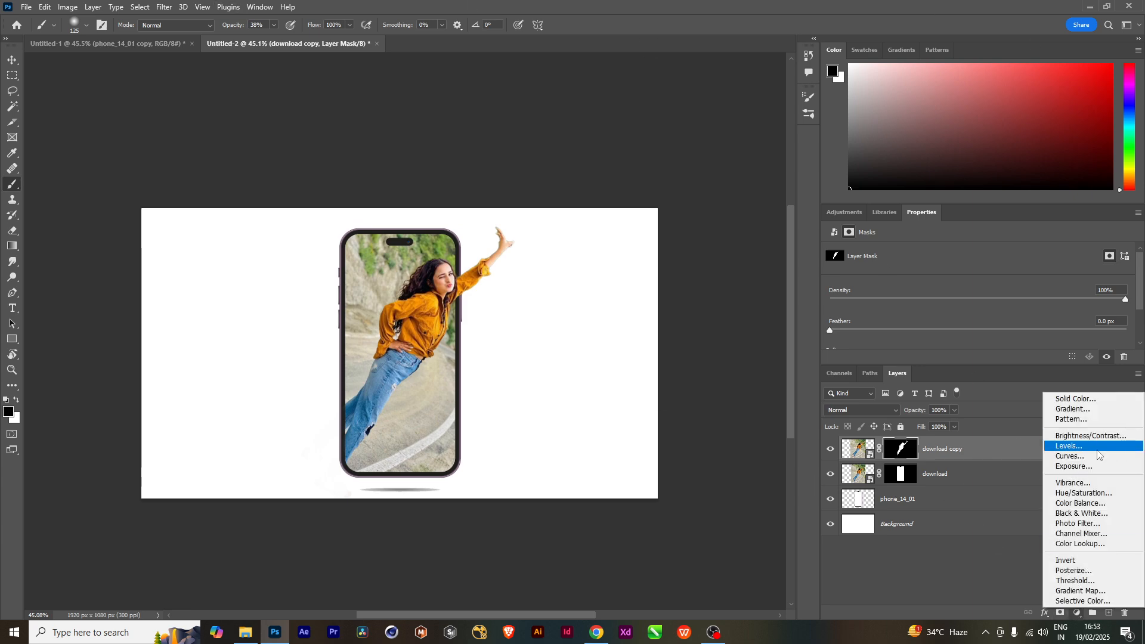
click(1069, 410)
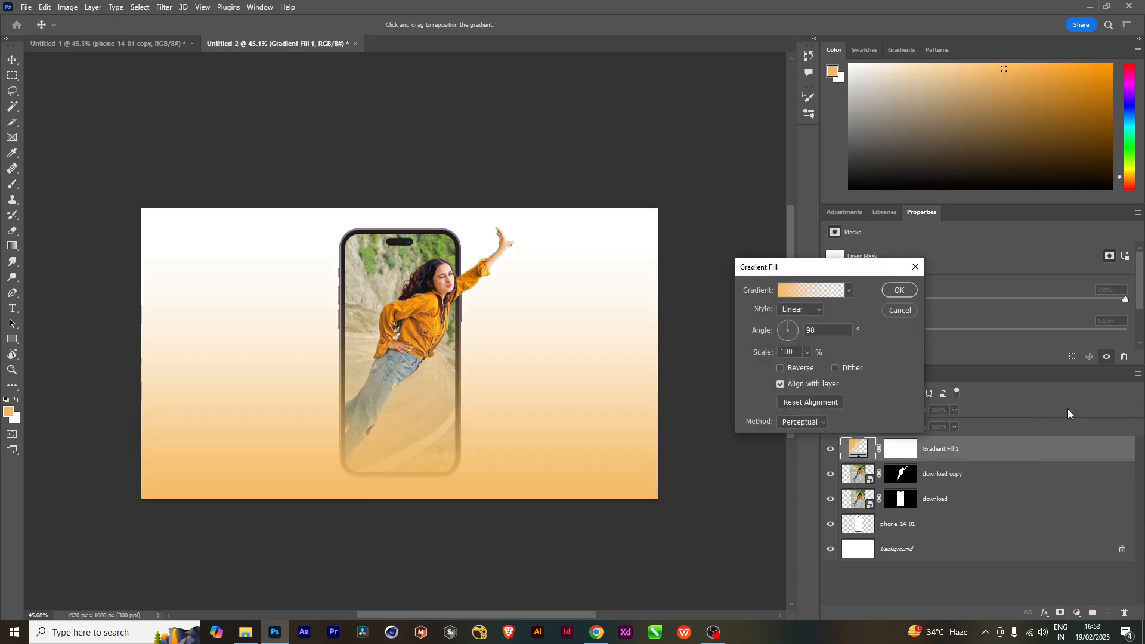
click(818, 291)
double_click(658, 406)
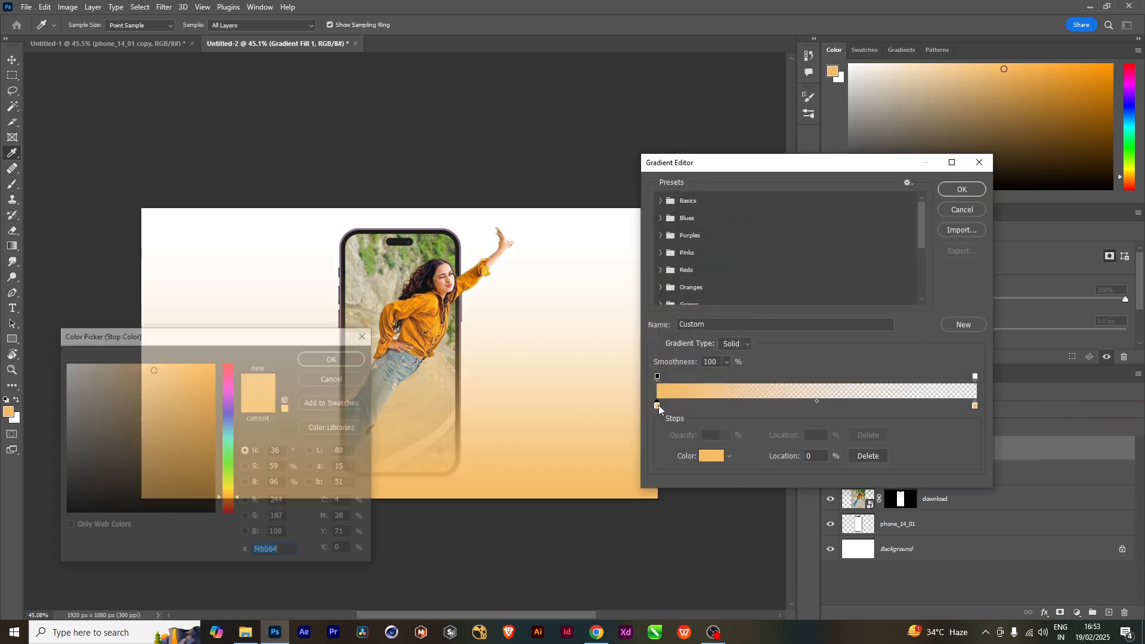
click(381, 255)
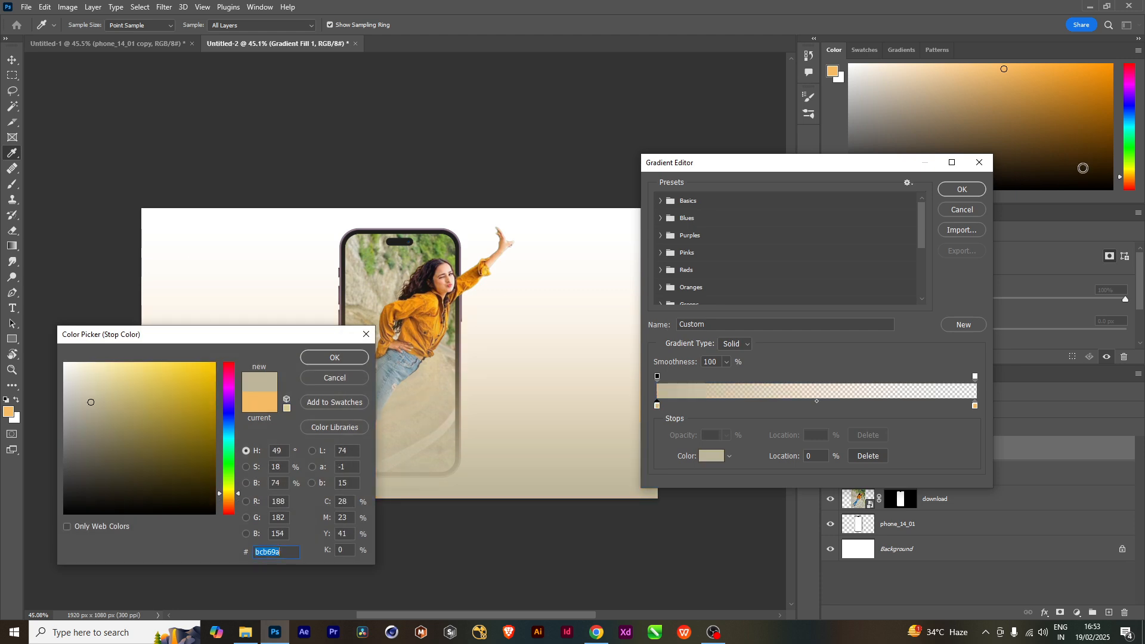
click(363, 360)
click(962, 189)
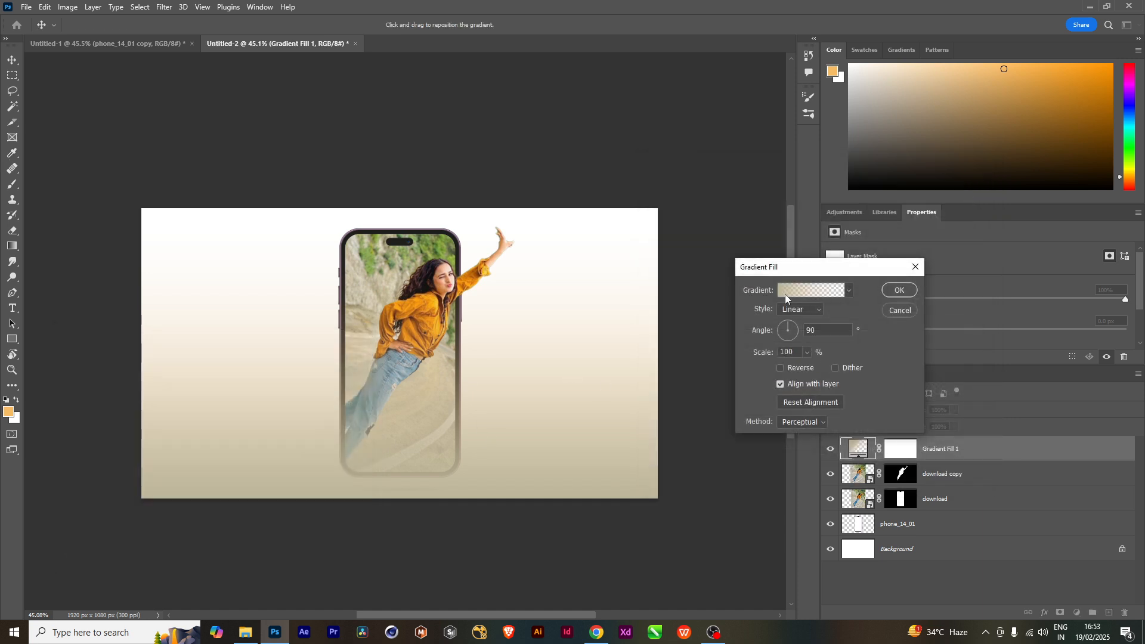
Make the gradient fill radial, enlarge its scale to cover the canvas, and move its layer directly below phone_14_01.
click(796, 322)
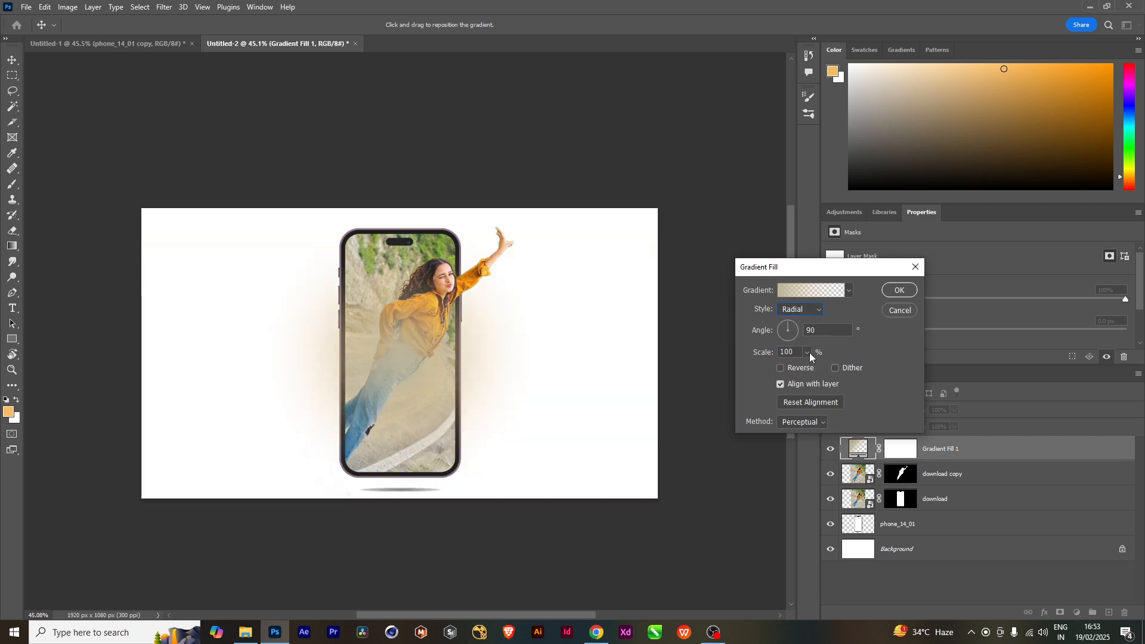
click(808, 352)
drag(820, 370, 832, 371)
click(896, 291)
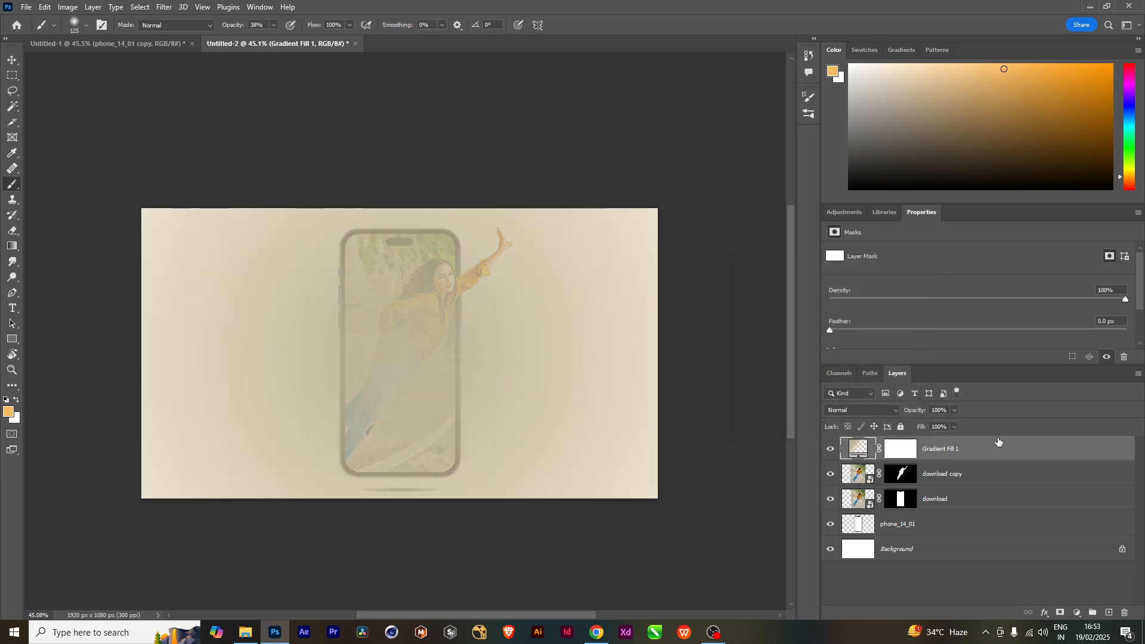
drag(996, 447, 996, 530)
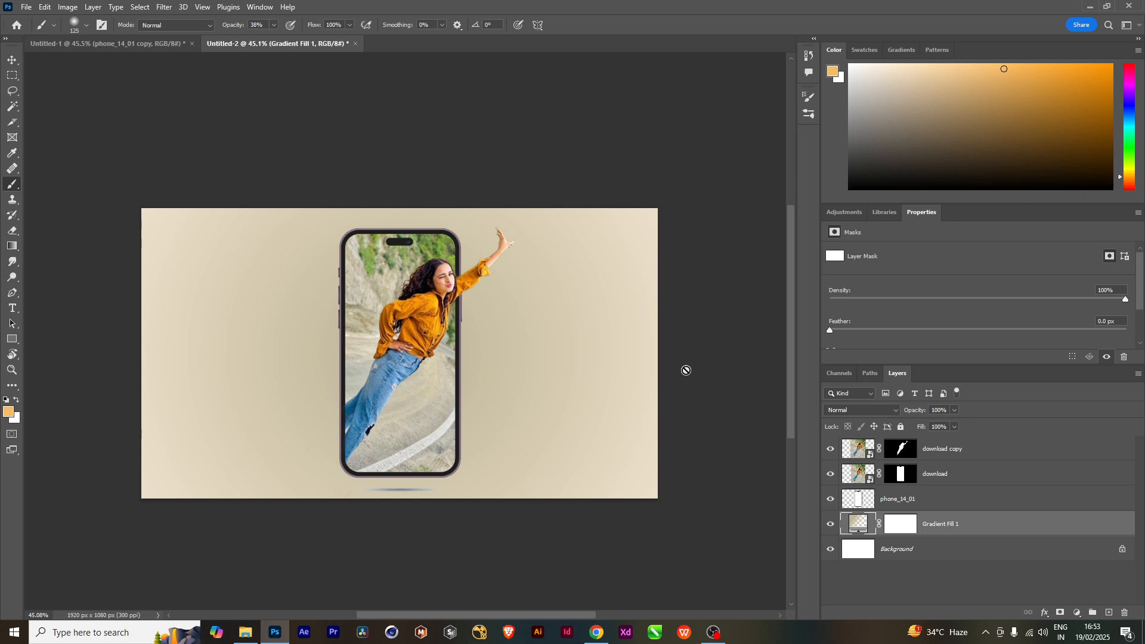
Switch to Chrome and search Pinterest for "3d popoout".
click(601, 632)
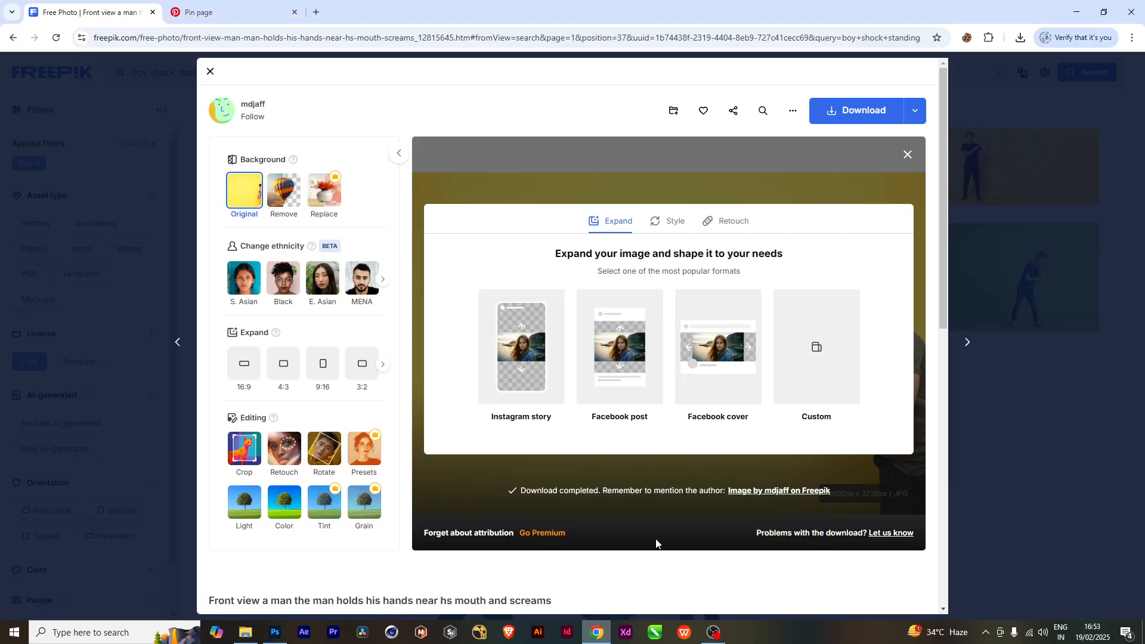
click(251, 13)
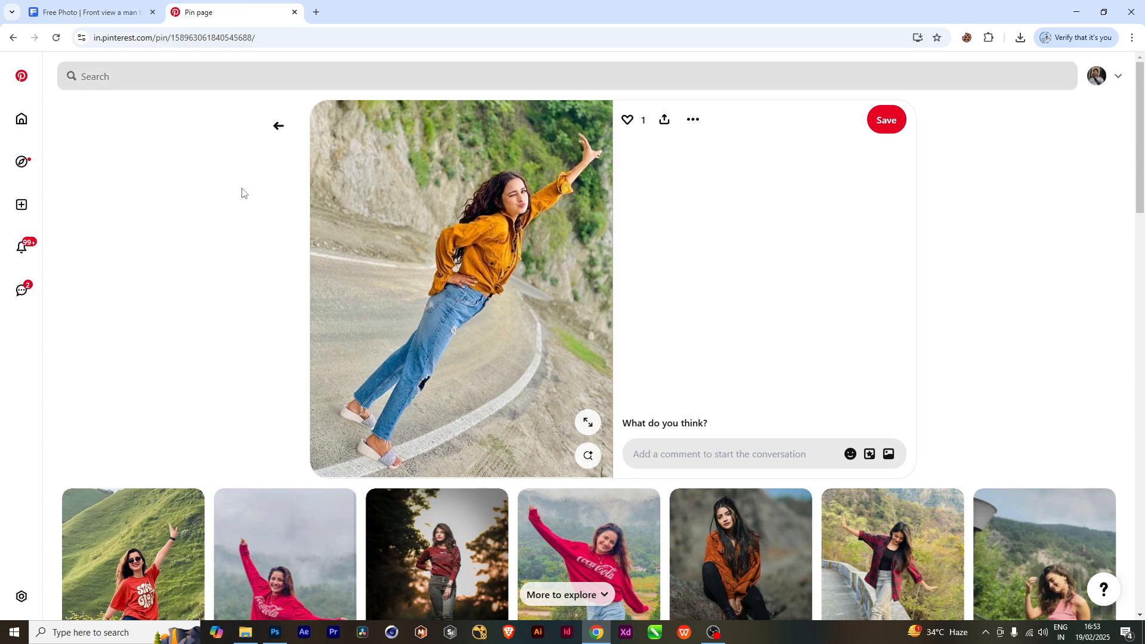
click(113, 76)
text(3d)
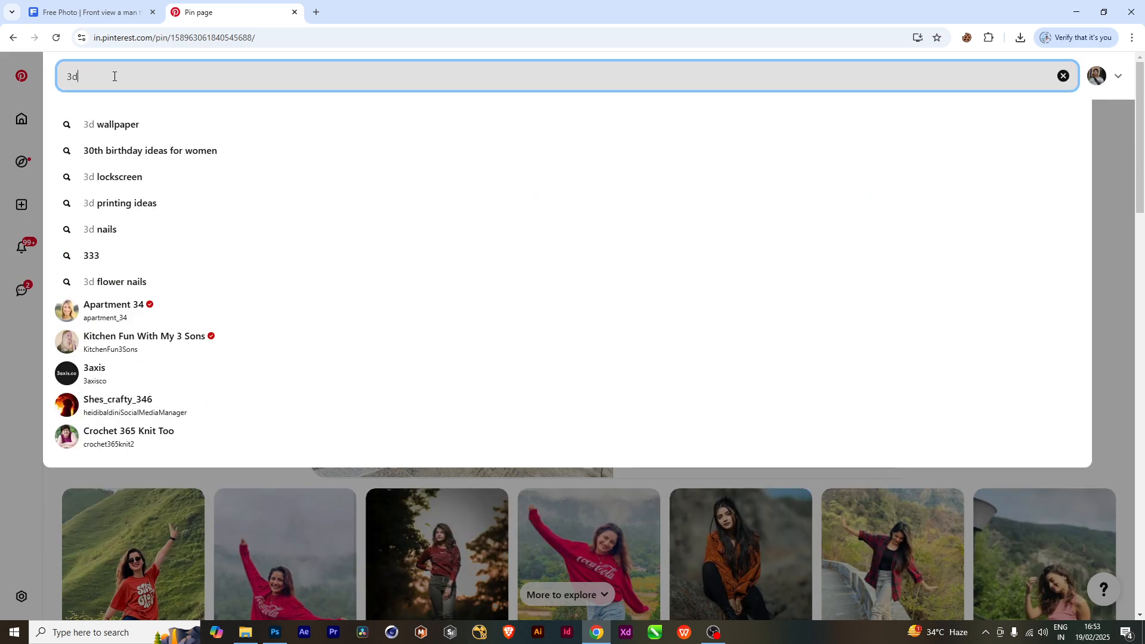
text( popoo)
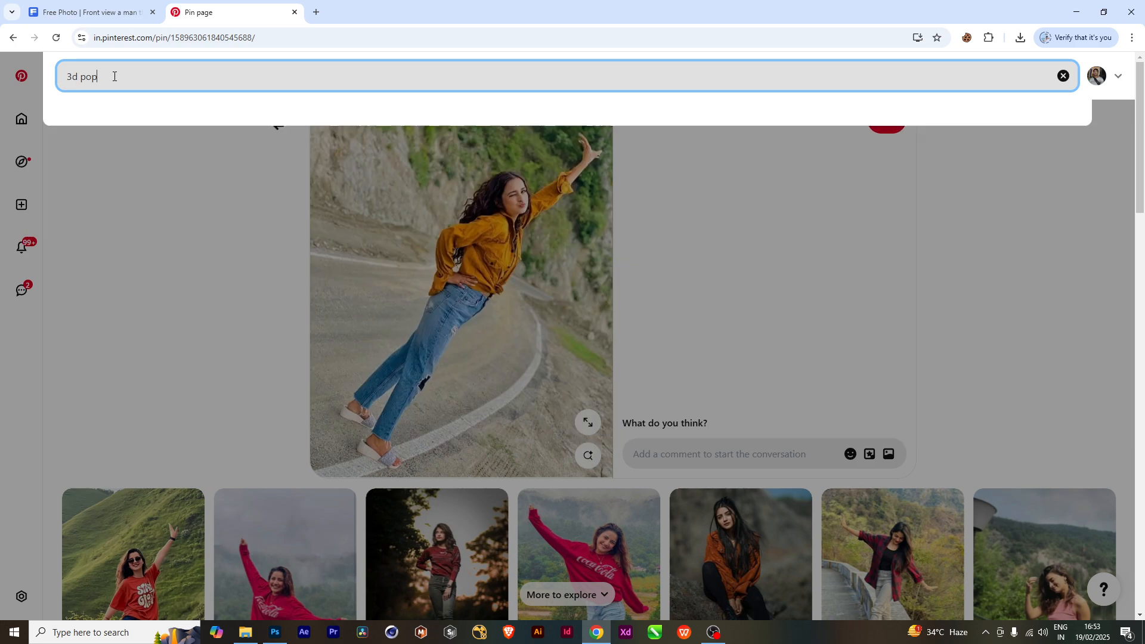
text(ut)
key(Return)
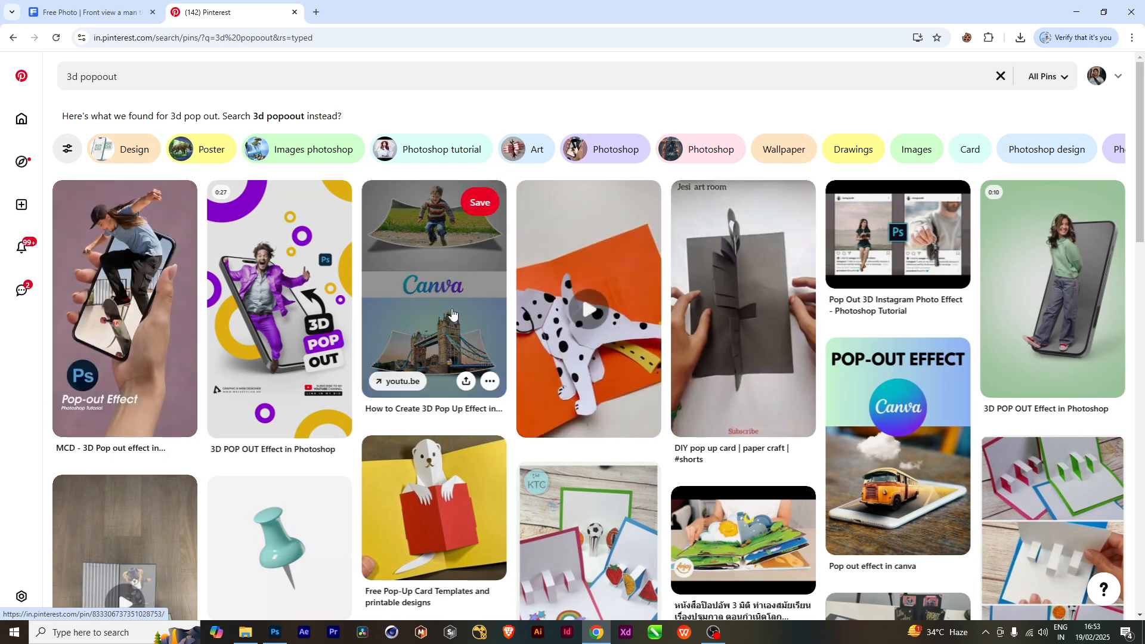
Open the Canva 3D pop-up effect pin and browse the related pins for other pop-out design examples.
click(463, 273)
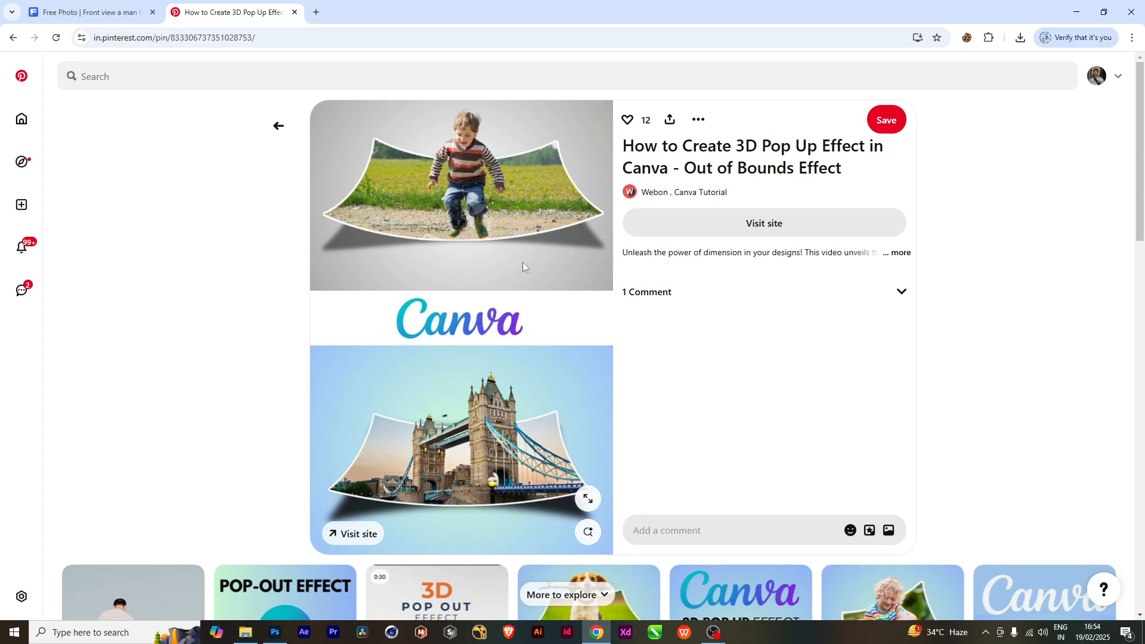
scroll(556, 461, down, 2)
scroll(572, 367, down, 1)
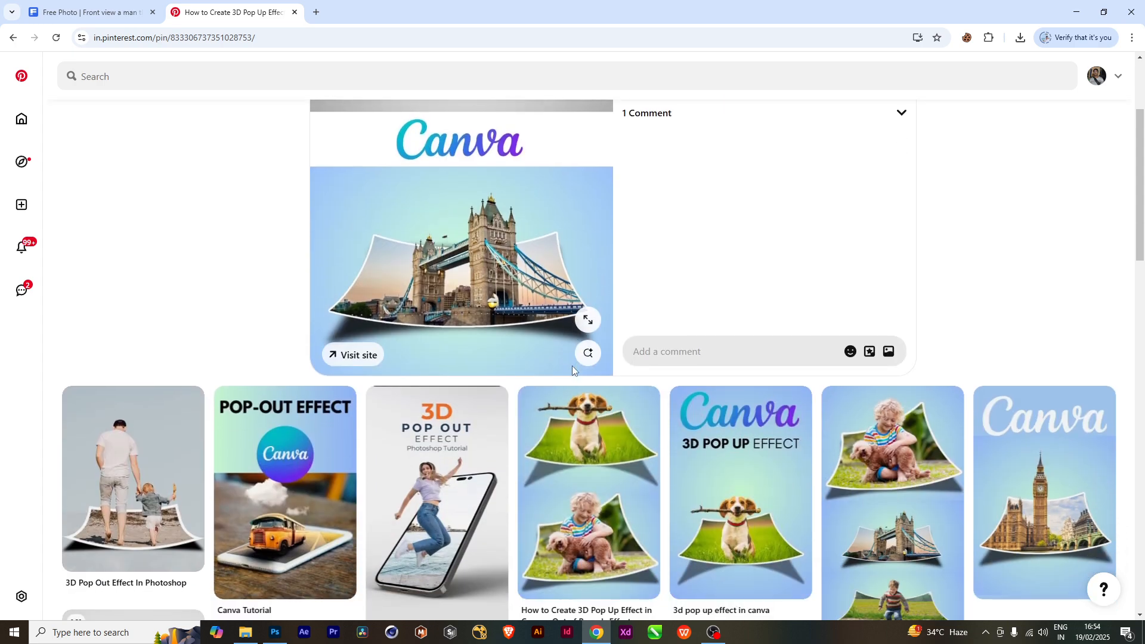
scroll(571, 366, down, 10)
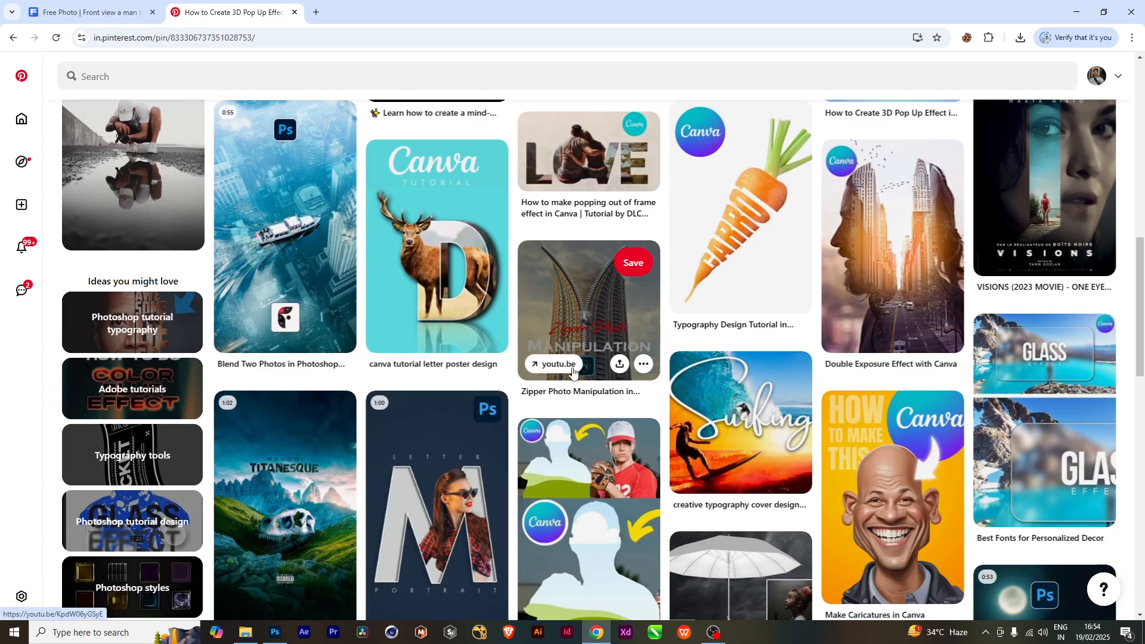
Search Pinterest for "attractive 3d popout".
scroll(573, 371, down, 3)
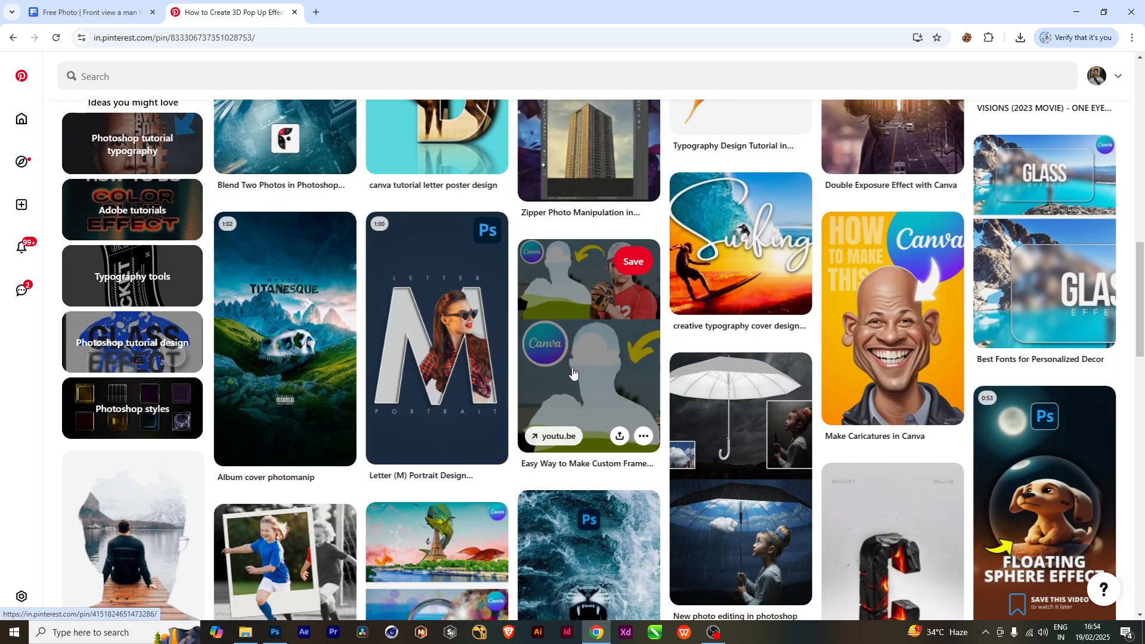
click(93, 76)
text(attr)
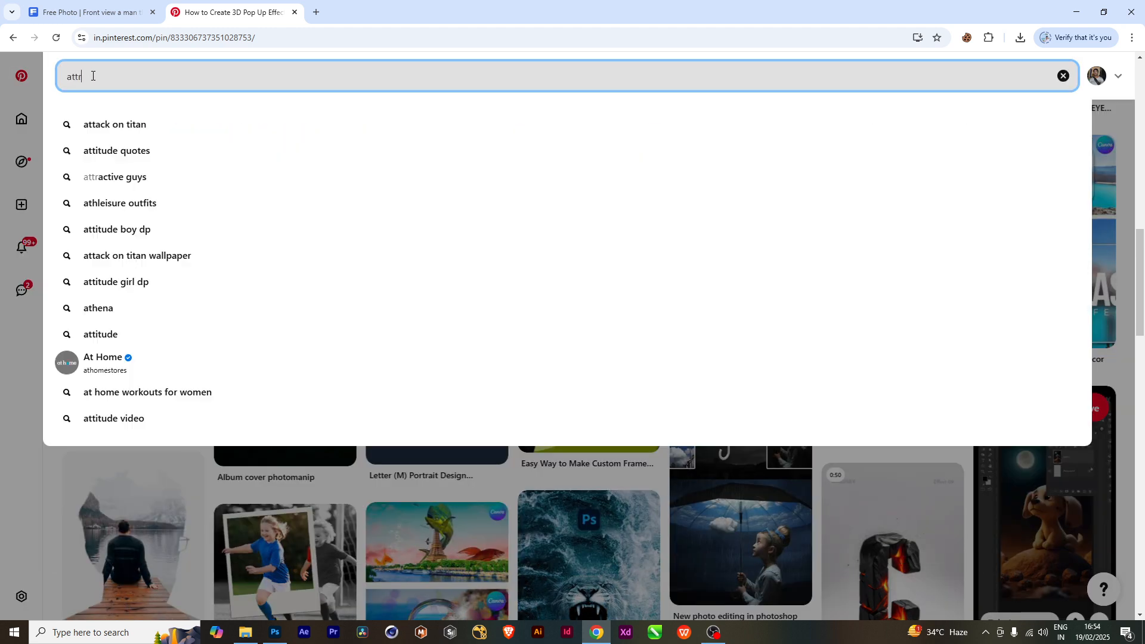
text(active )
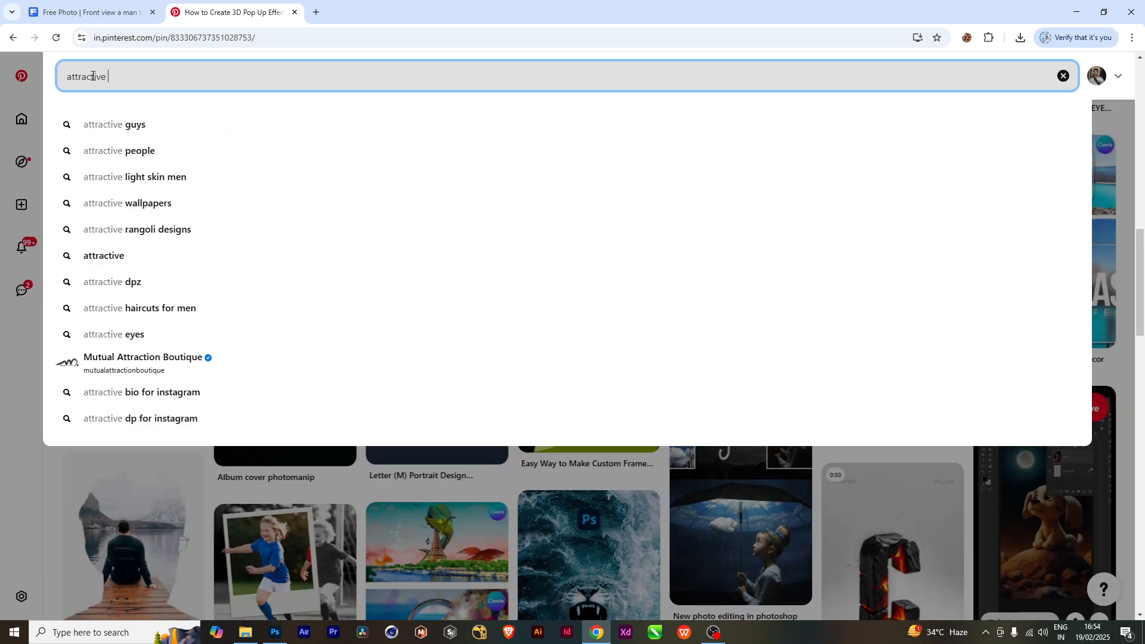
text(3d popout)
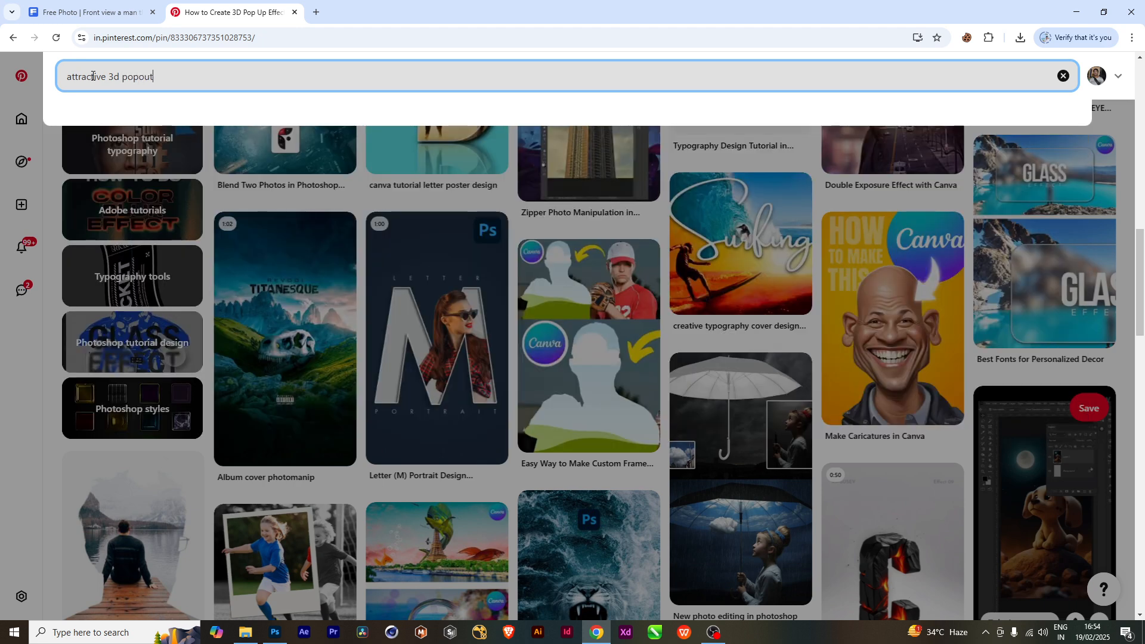
key(Return)
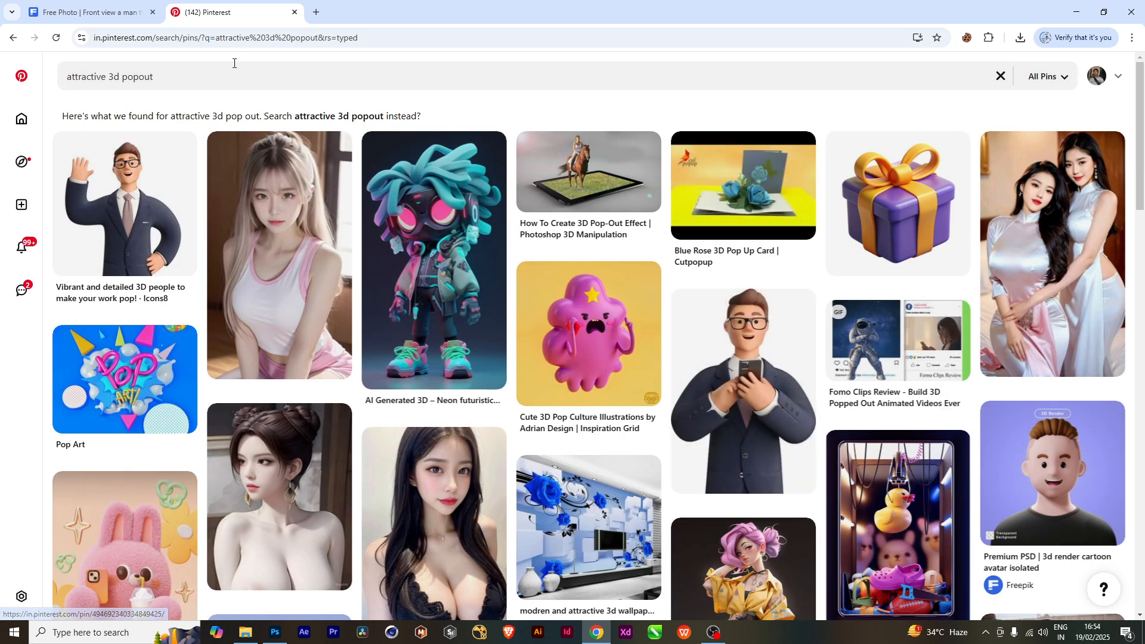
Remove "attractive" from the Pinterest query and search for "3d popout" again.
double_click(109, 79)
key(BackSpace)
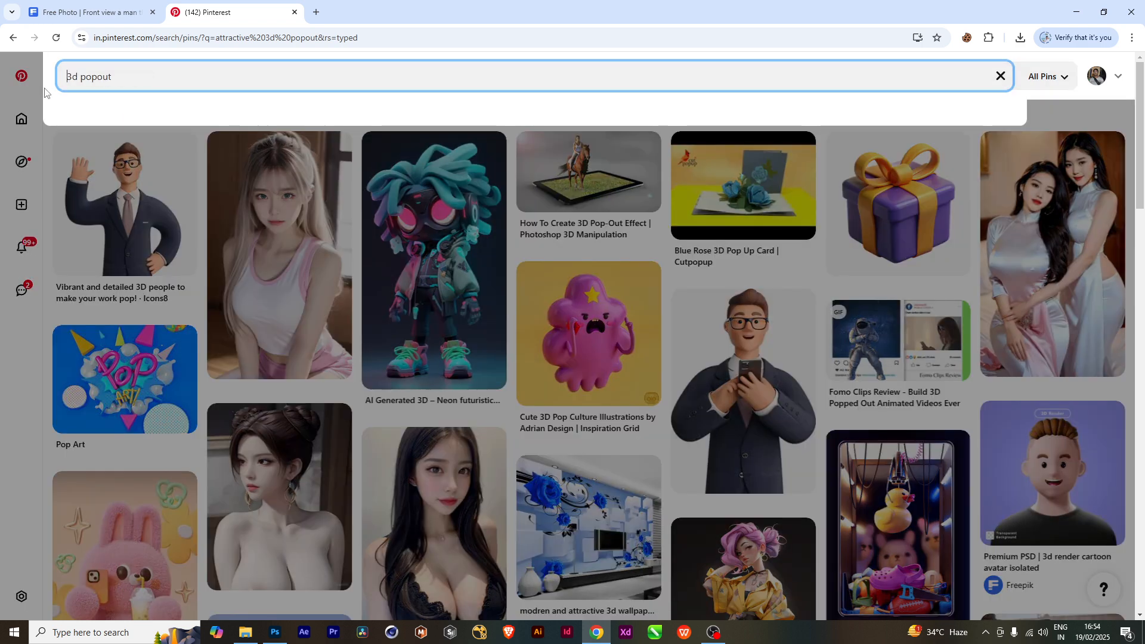
key(Return)
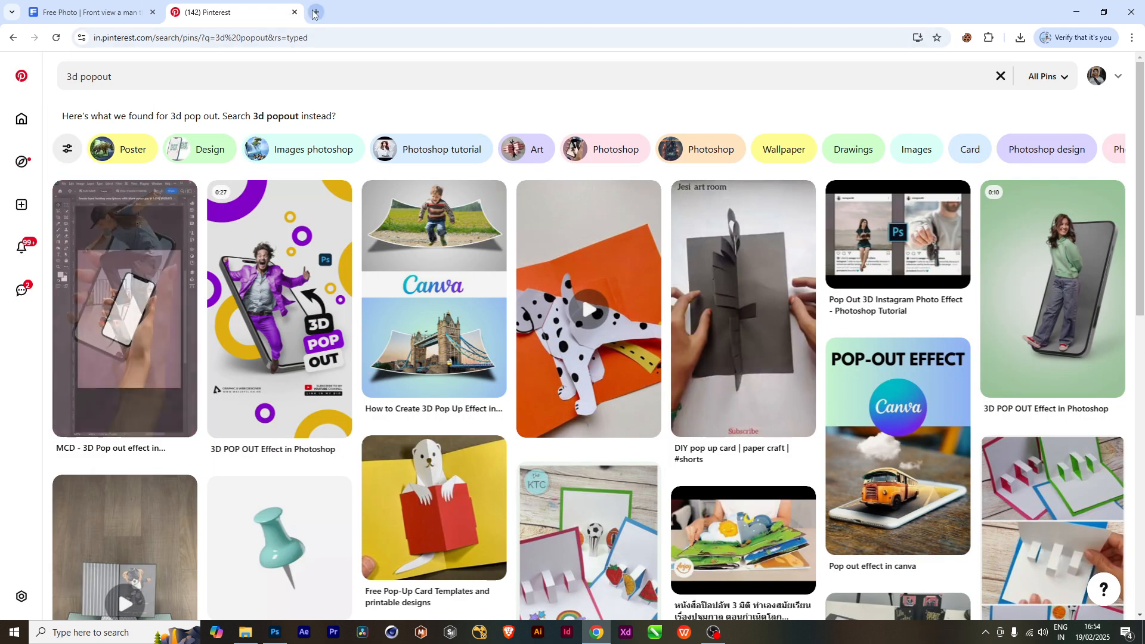
Search Google for "3d popout" in a new browser tab and show the image results.
click(316, 12)
click(440, 248)
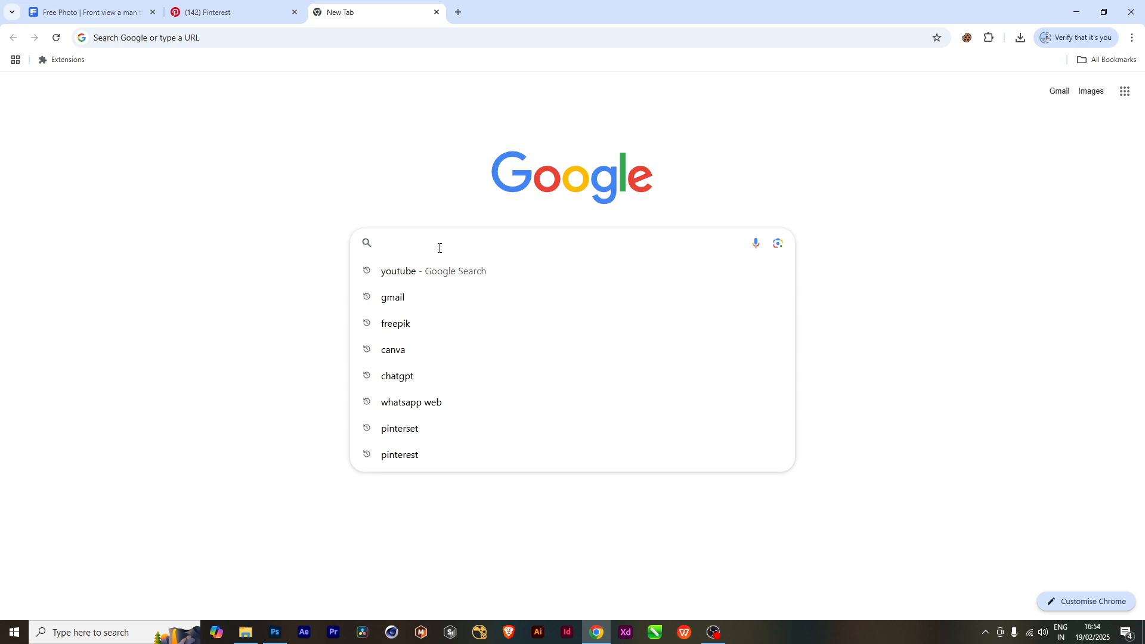
text(3d popo)
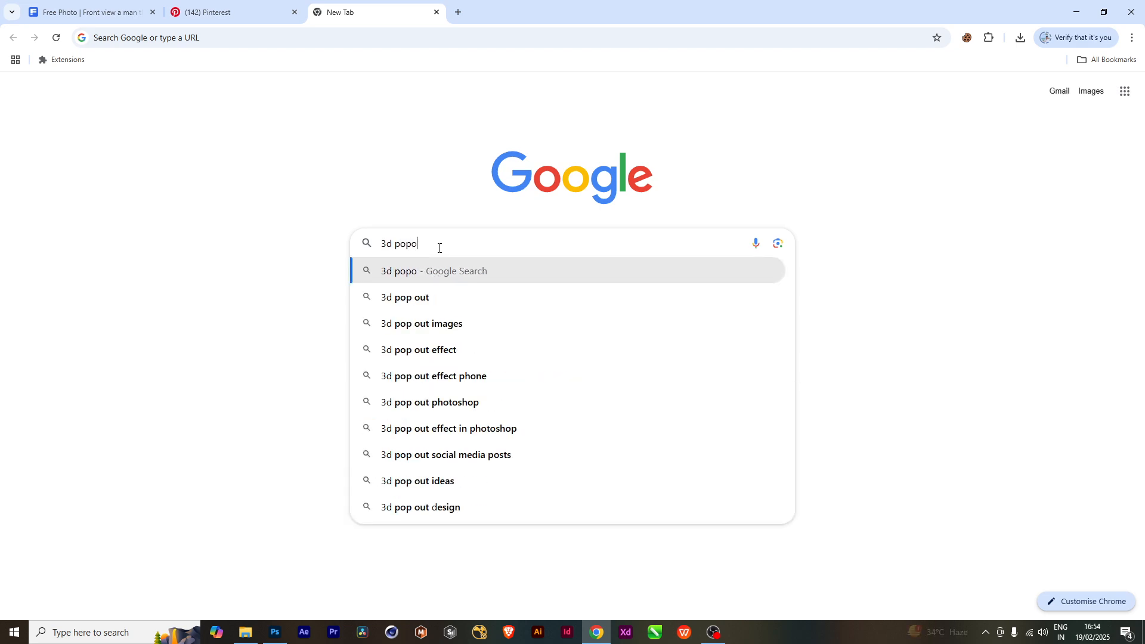
text(ut)
key(Return)
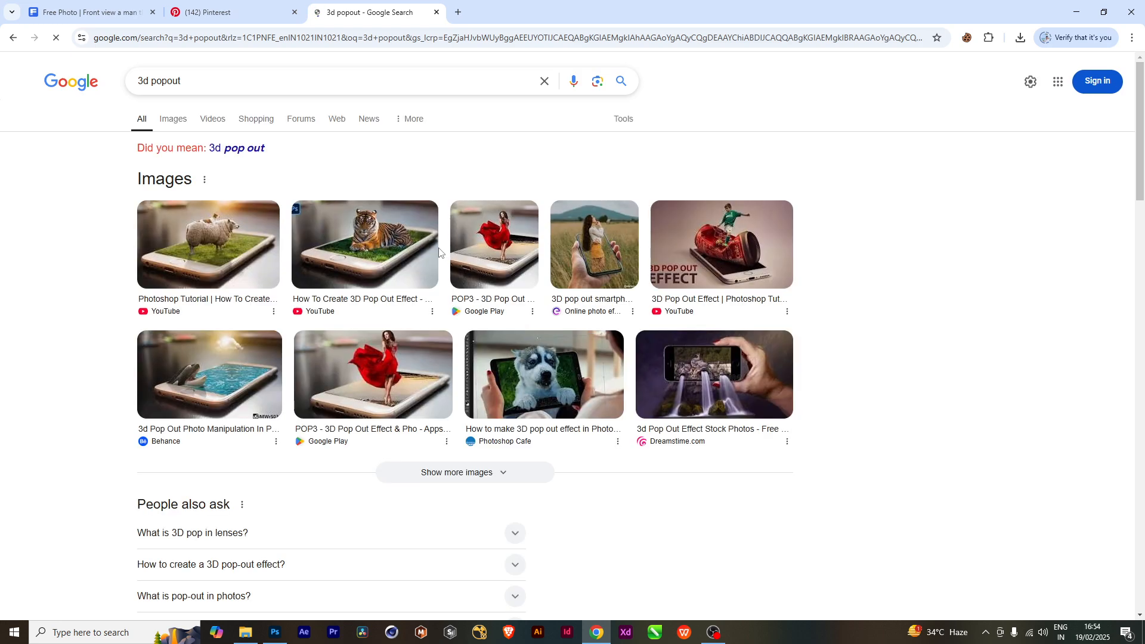
click(173, 119)
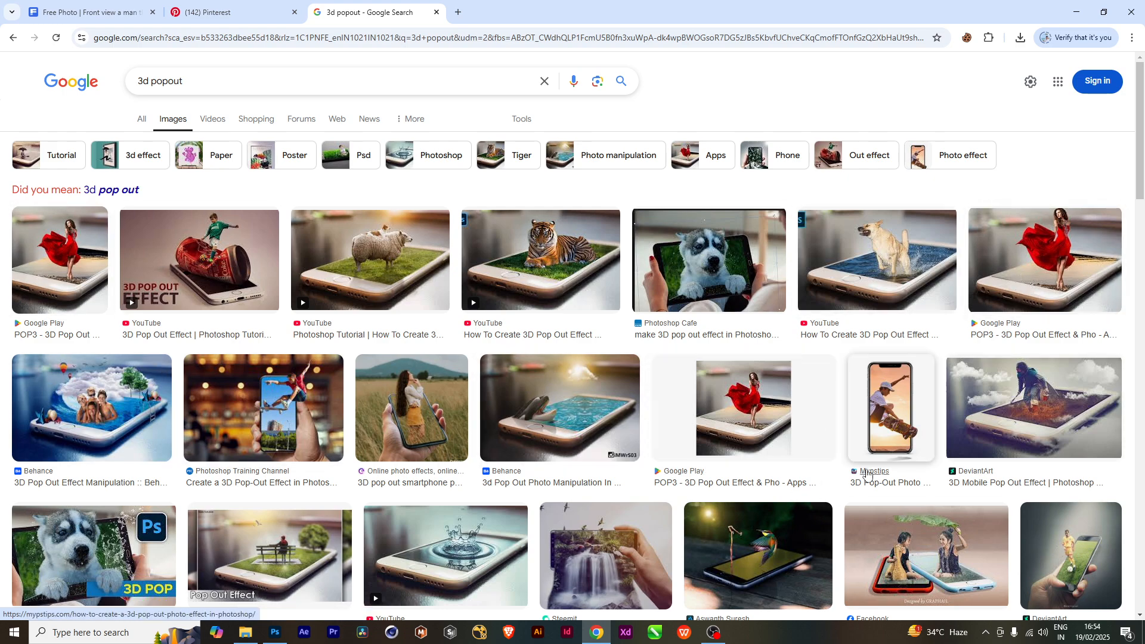
Preview the image of two women sitting on phones and the related Coke can pop-out image, browsing similar designs.
scroll(866, 474, down, 3)
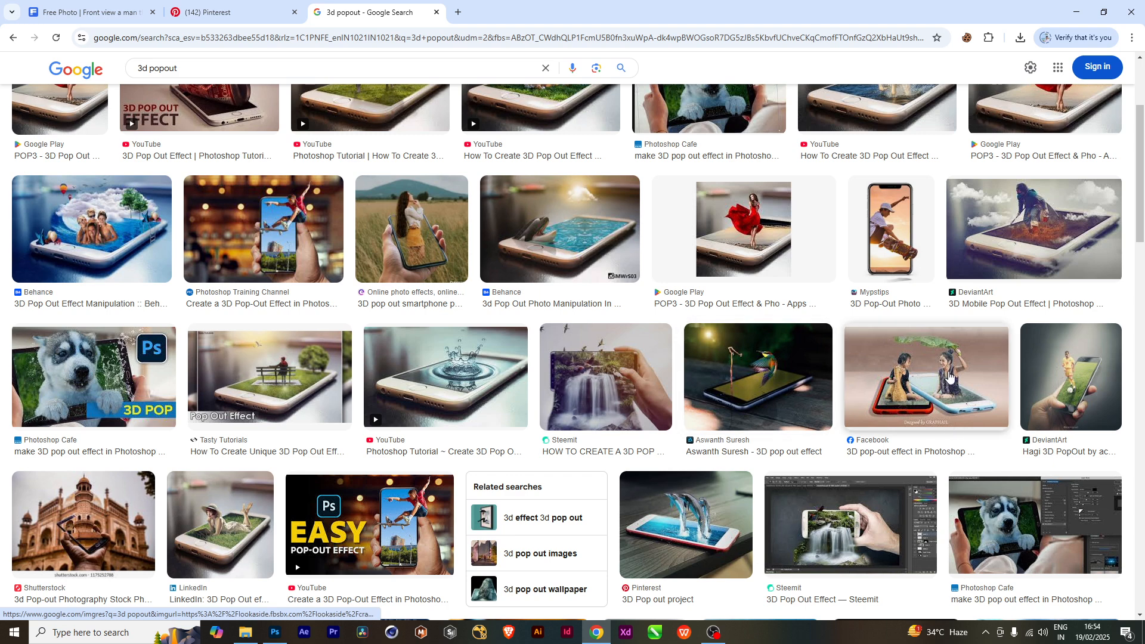
click(950, 378)
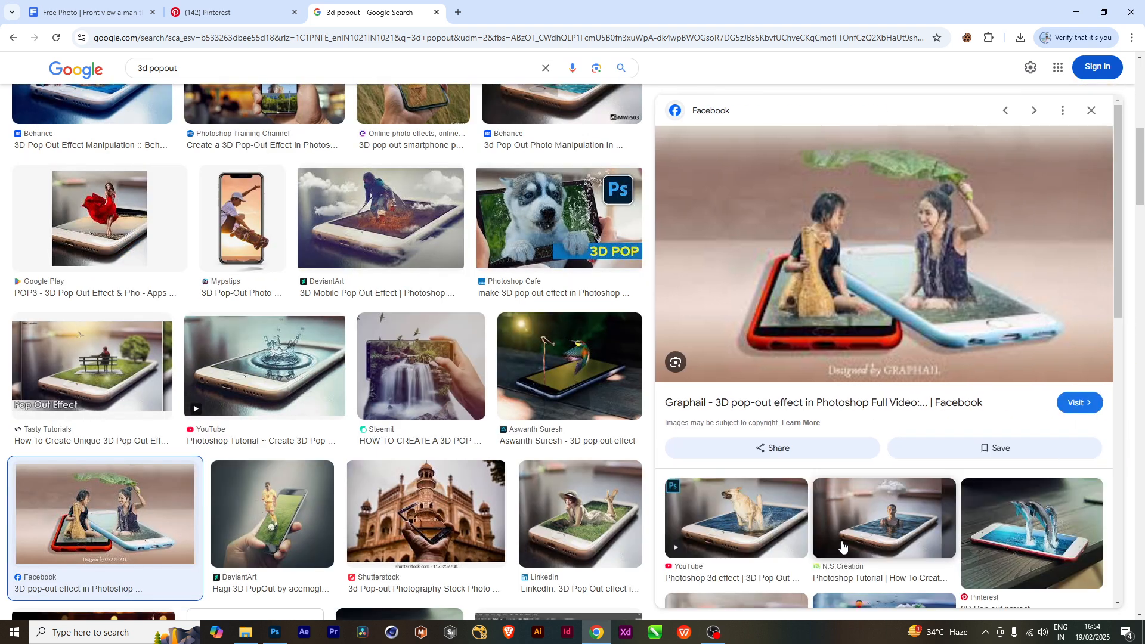
scroll(842, 546, down, 3)
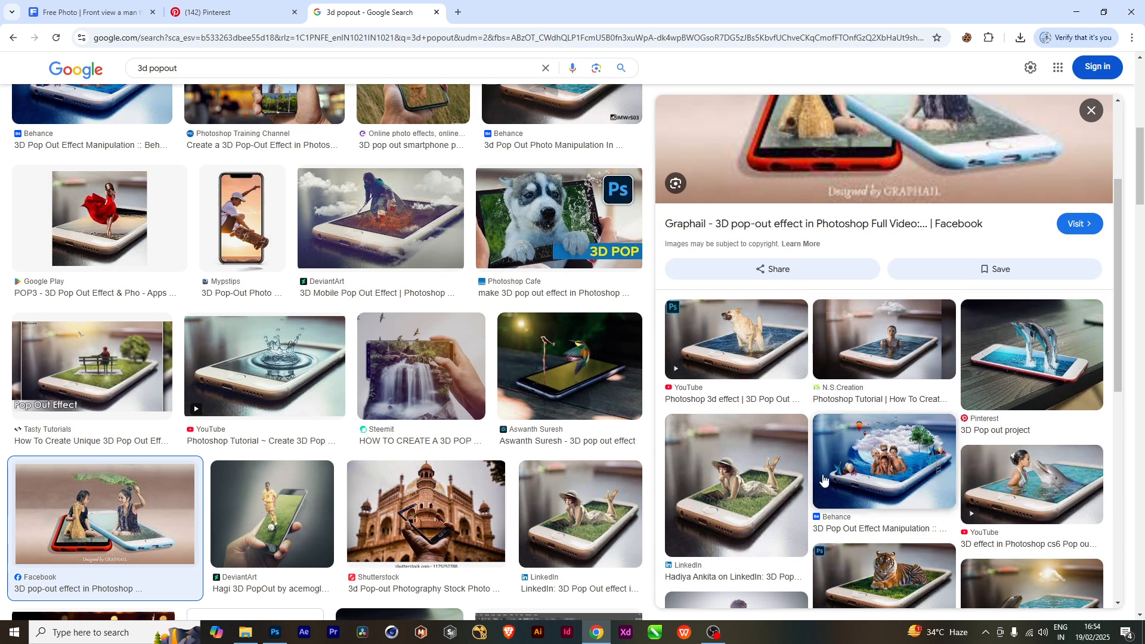
scroll(842, 546, down, 3)
scroll(911, 527, down, 2)
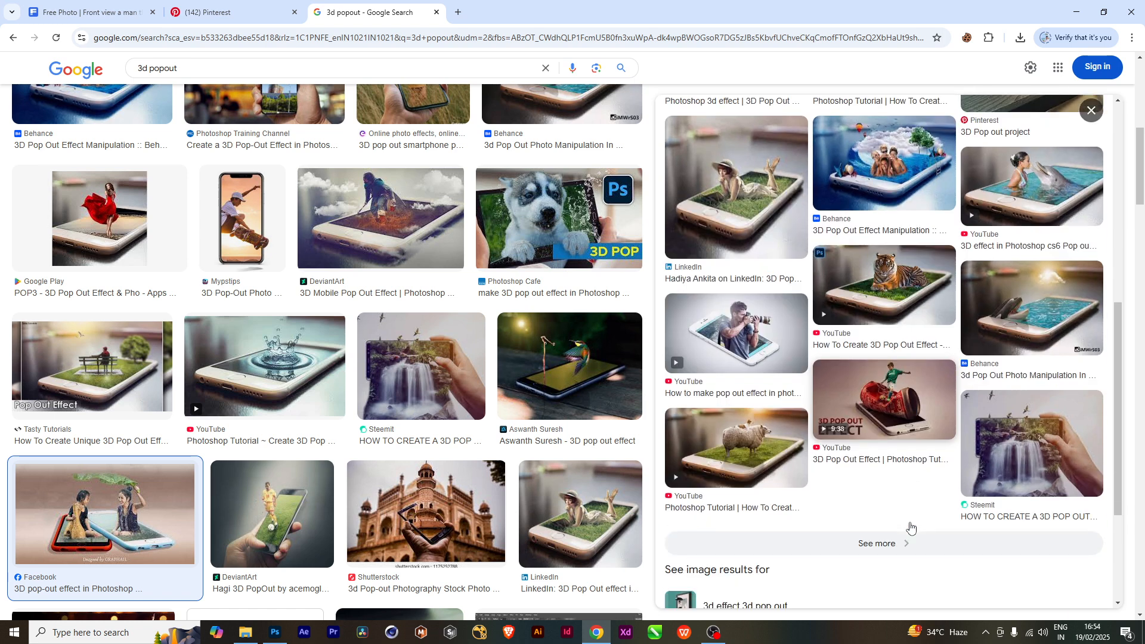
click(876, 412)
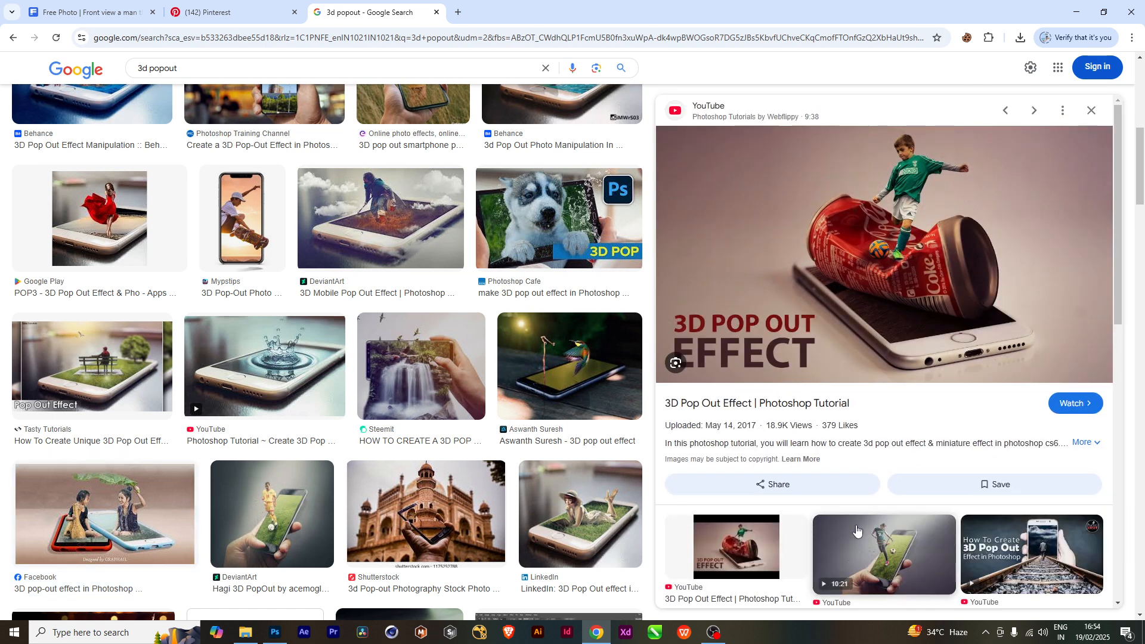
scroll(857, 529, down, 2)
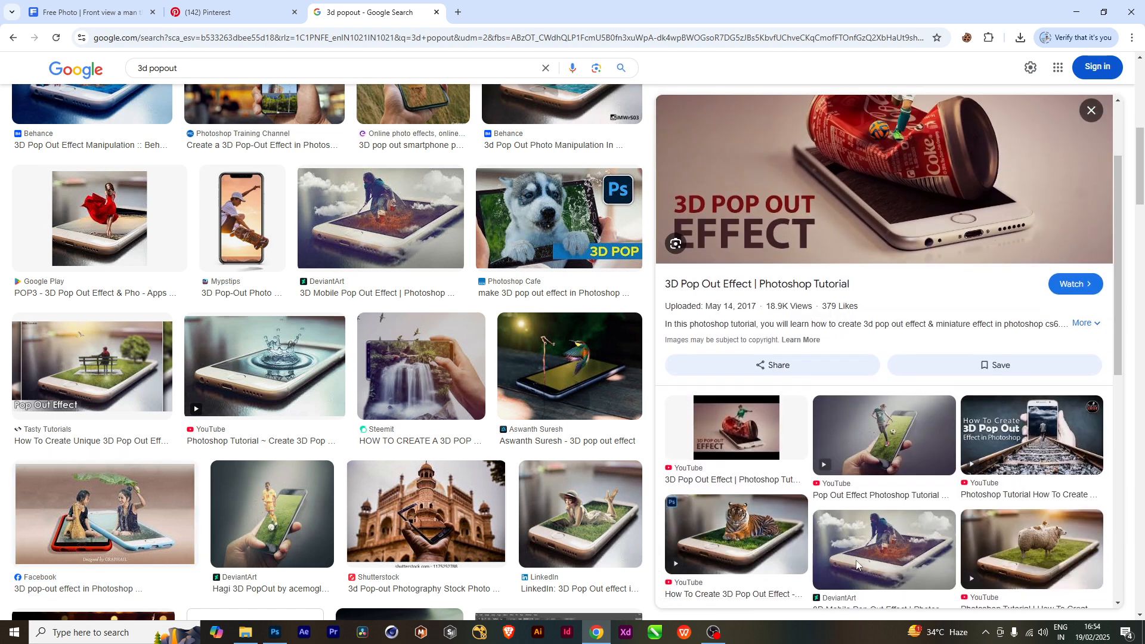
scroll(492, 548, down, 3)
scroll(492, 549, down, 3)
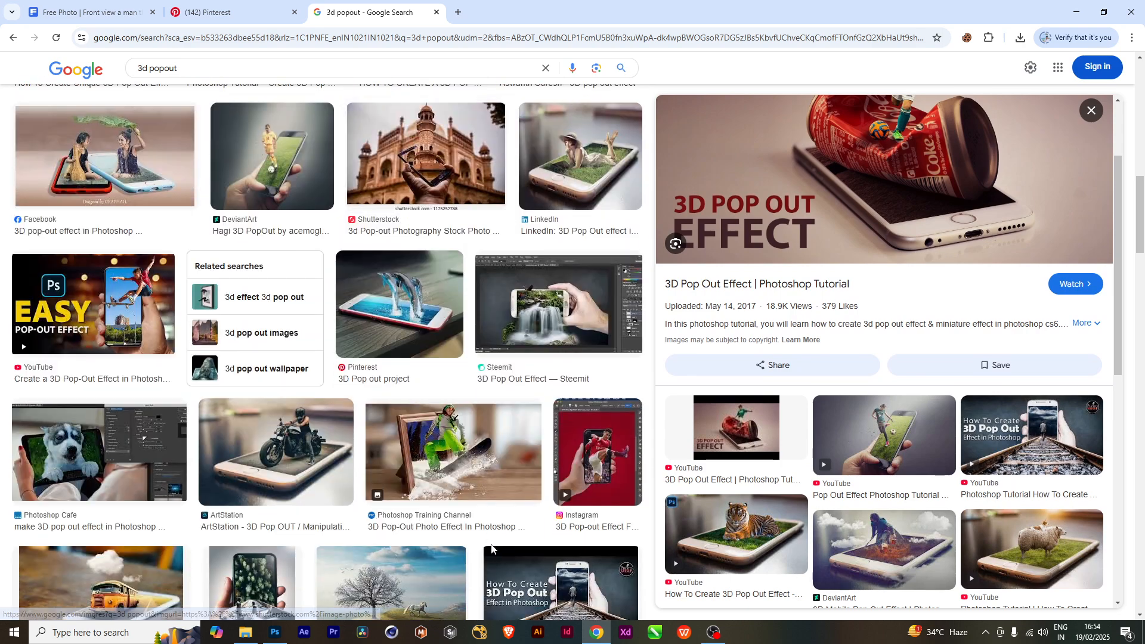
Preview the Shutterstock monument pop-out photo and the 3D Pop-Out Project railway image, and look through the related pictures.
click(427, 192)
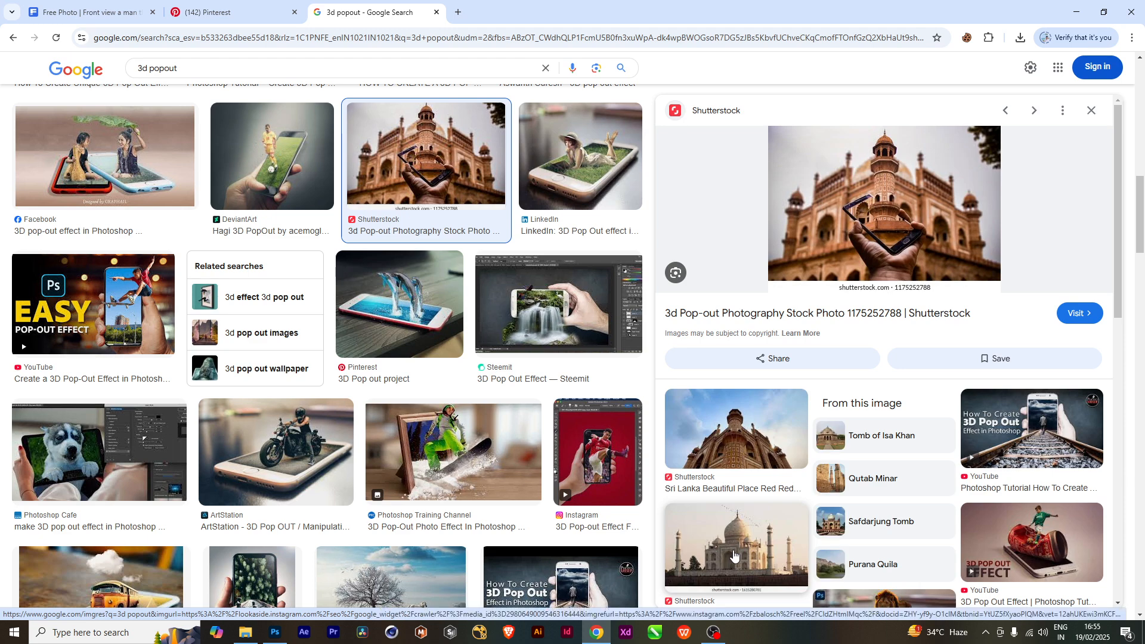
scroll(586, 513, down, 5)
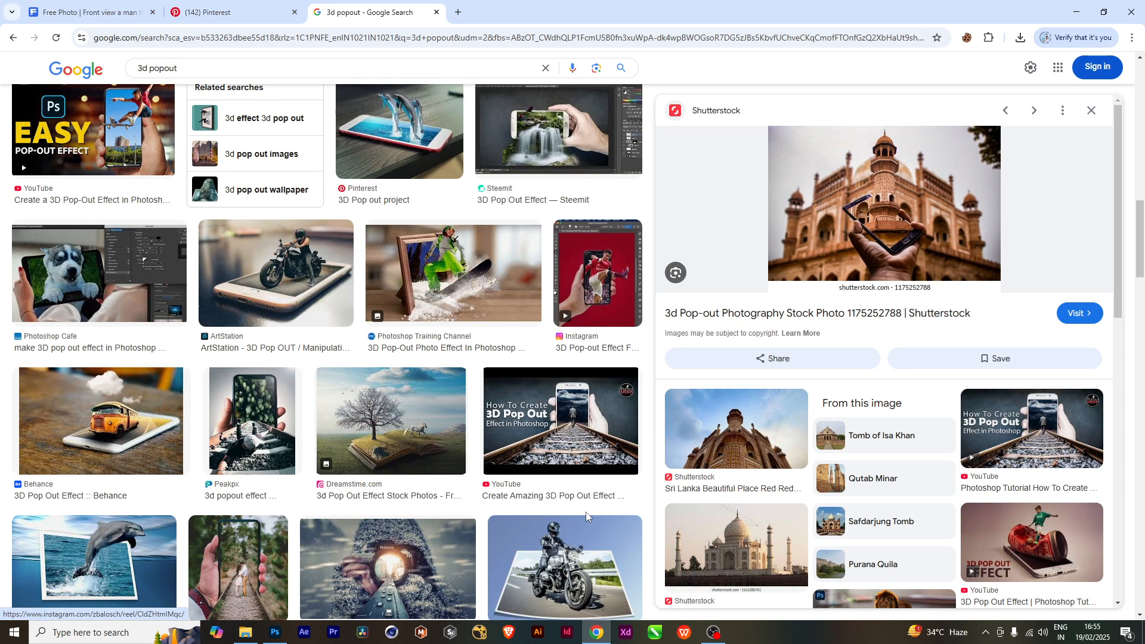
scroll(587, 517, down, 3)
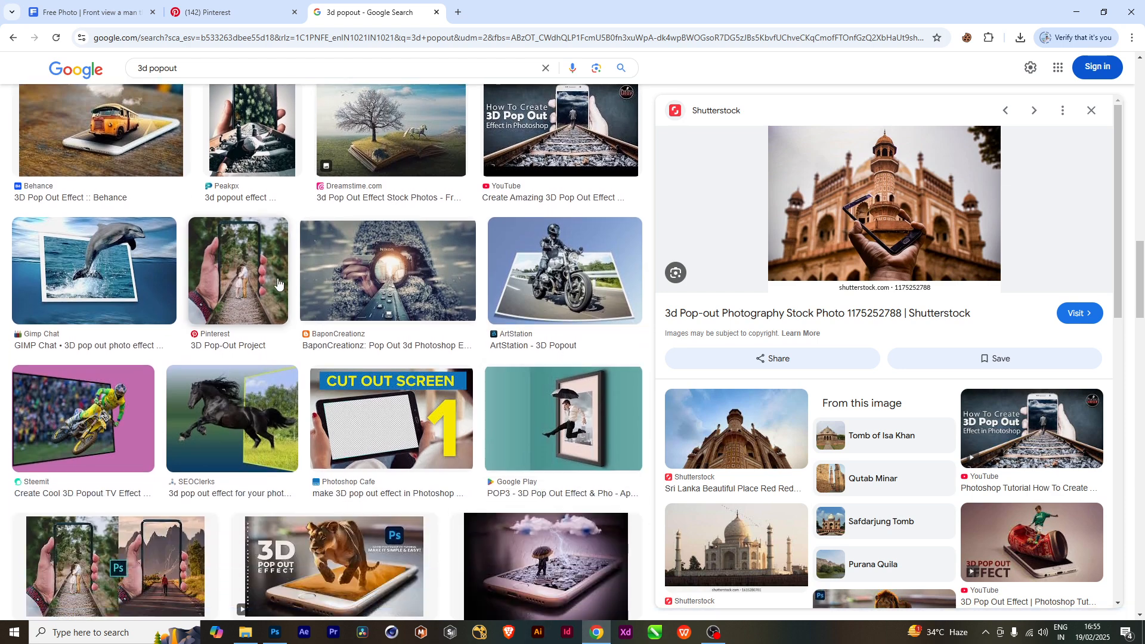
click(257, 279)
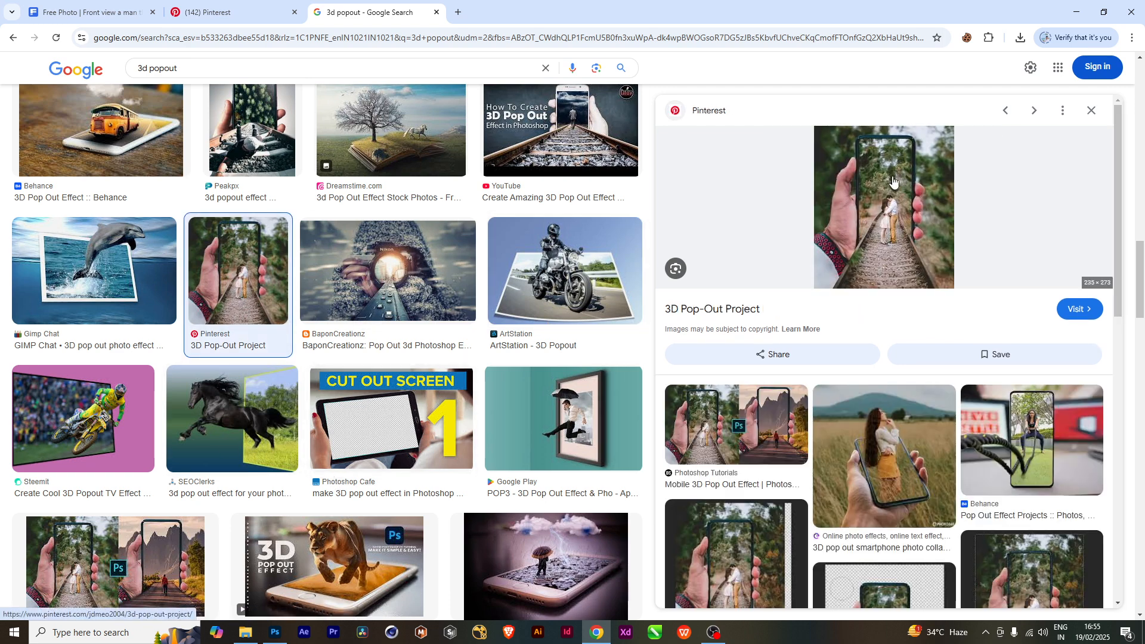
scroll(802, 549, down, 3)
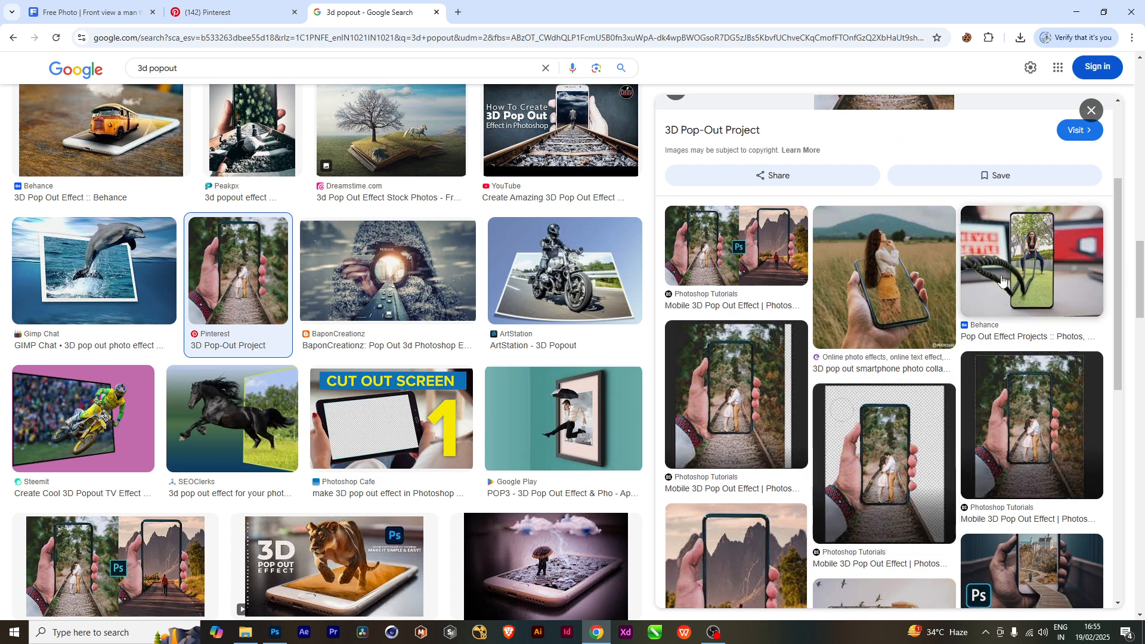
scroll(904, 549, up, 1)
scroll(904, 549, up, 1)
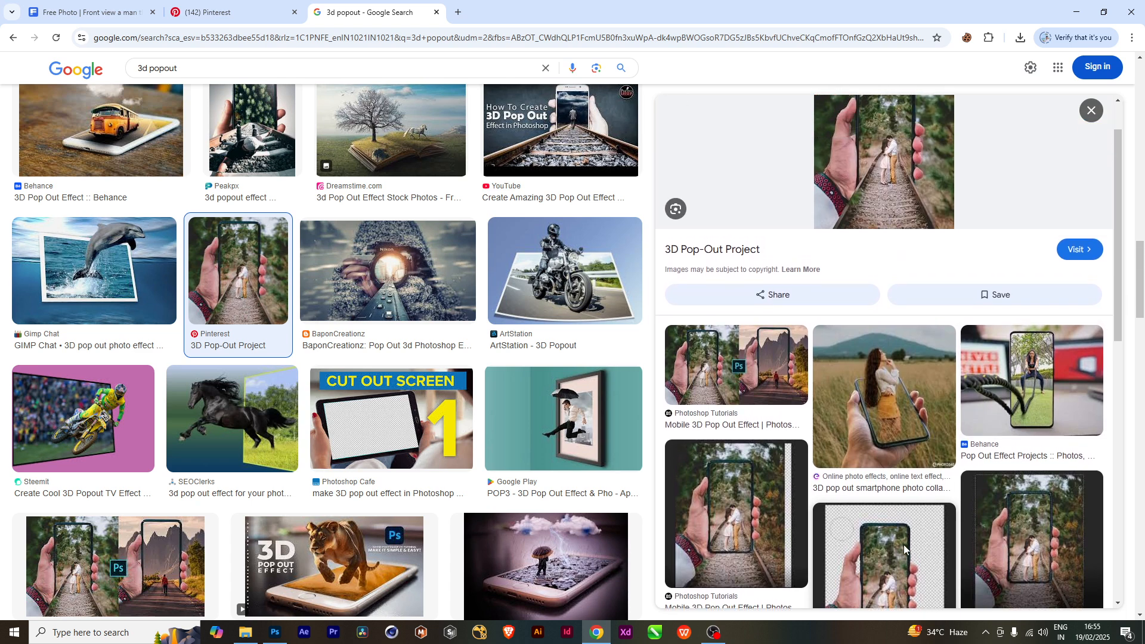
Browse further image results and preview the soccer-ball TV pop-out and the related Ultra-D dinosaur TV image.
scroll(377, 518, down, 8)
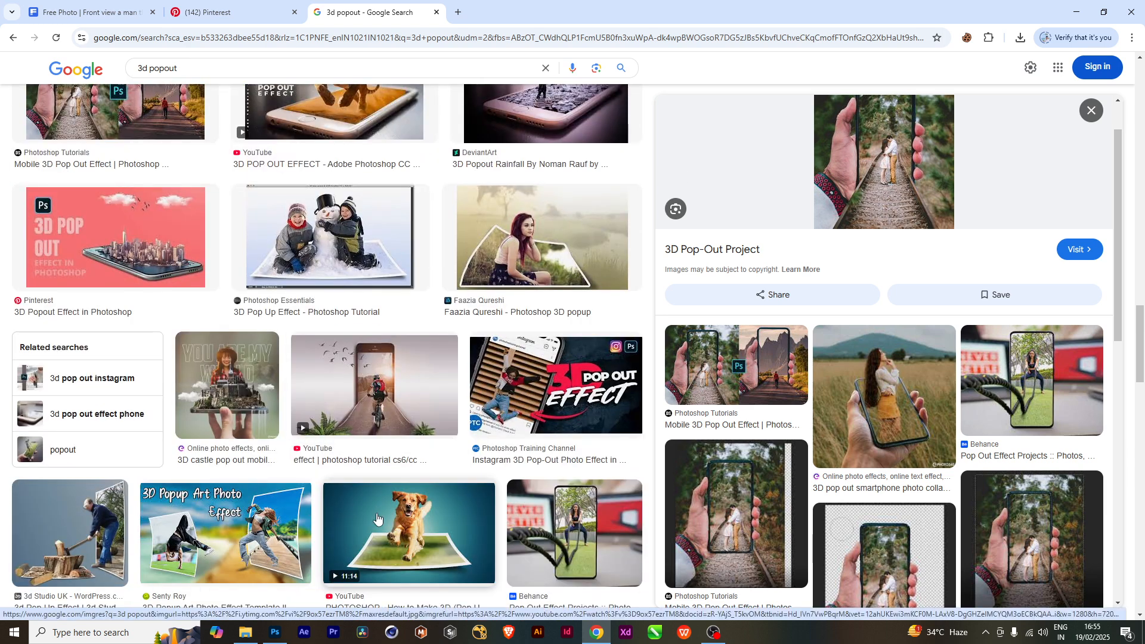
scroll(377, 517, down, 3)
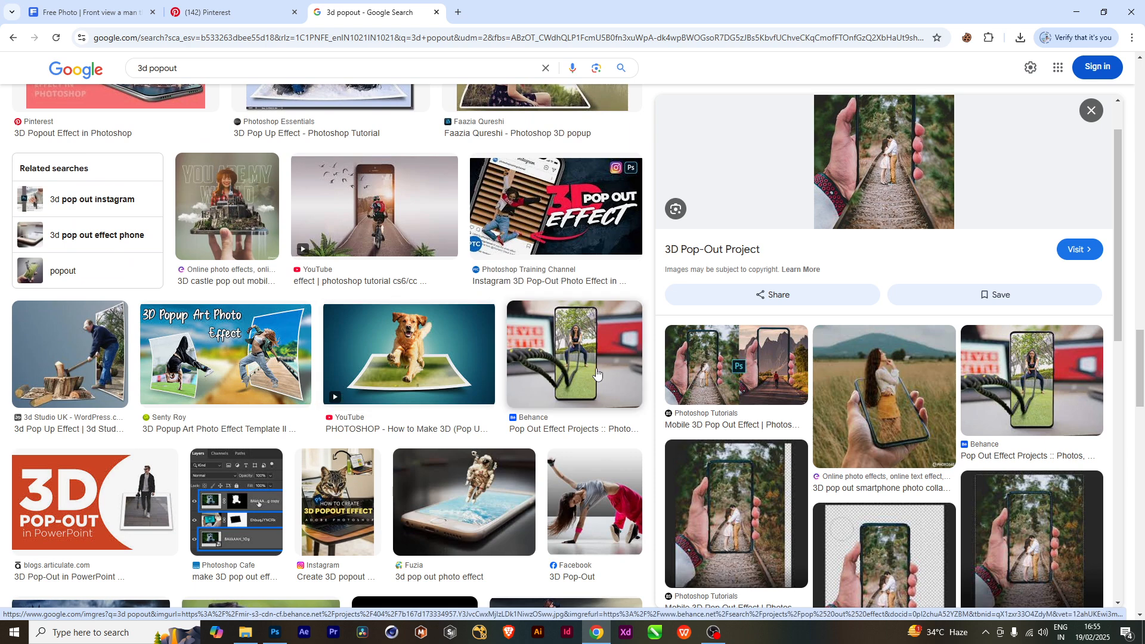
scroll(433, 474, down, 4)
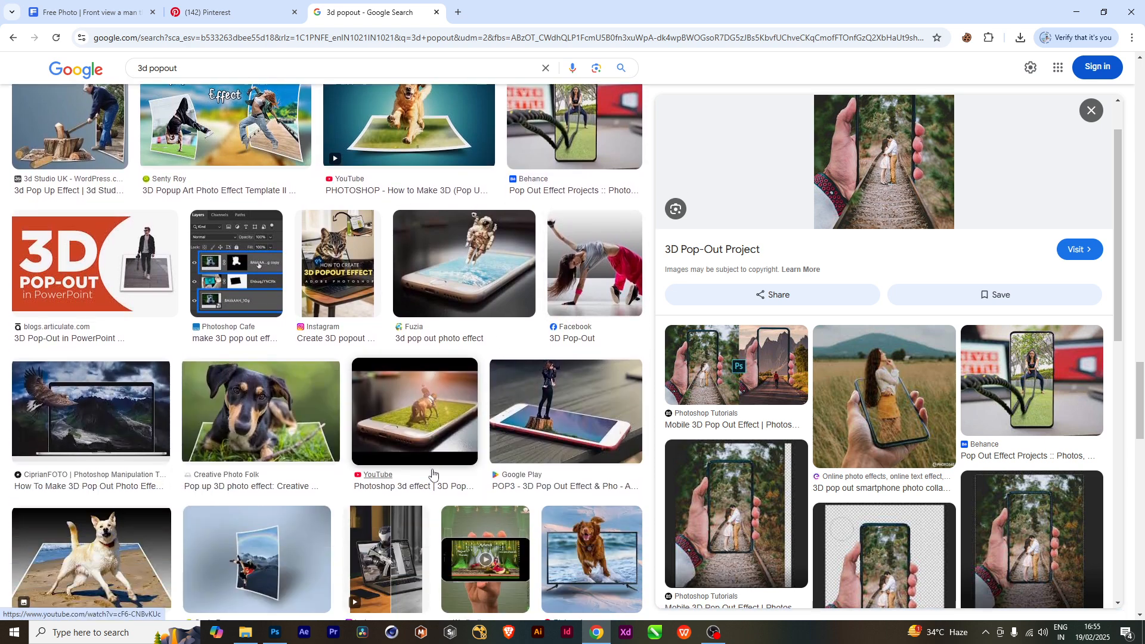
scroll(433, 474, down, 3)
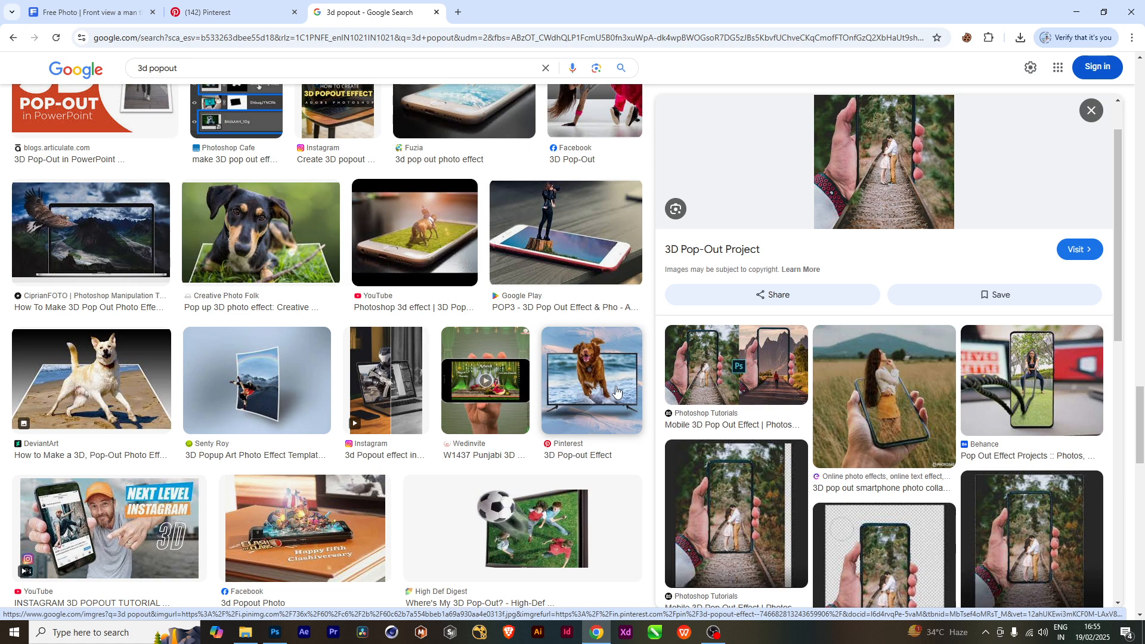
scroll(555, 525, down, 1)
click(558, 480)
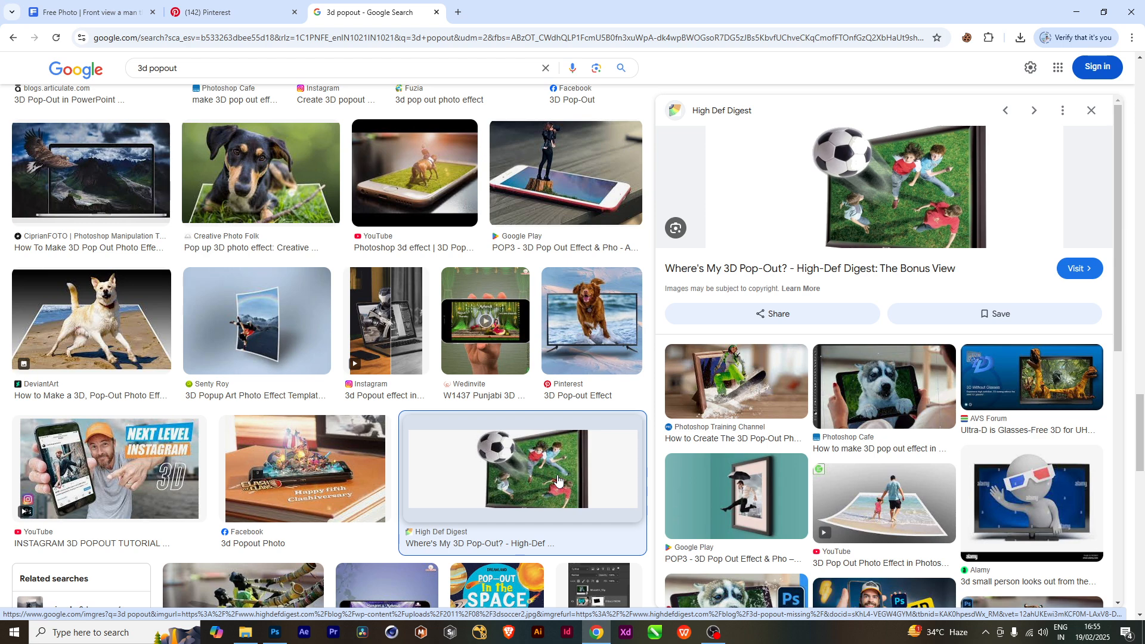
click(1072, 385)
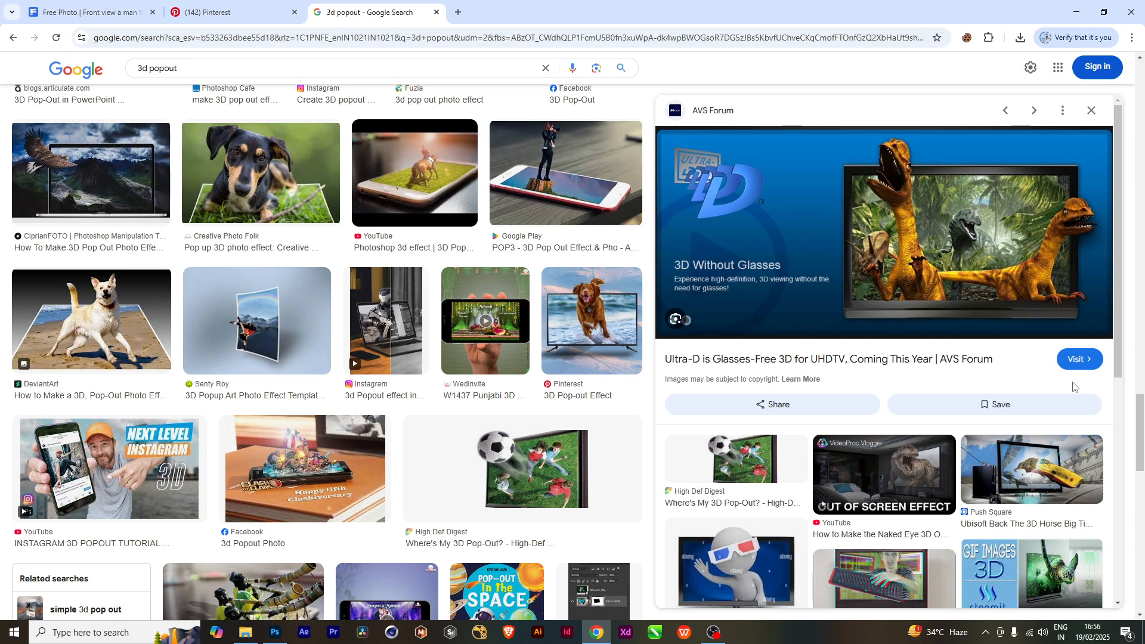
Switch back to Photoshop, select the download copy layer in Untitled-2, and bring the Untitled-1 document to the front.
click(255, 637)
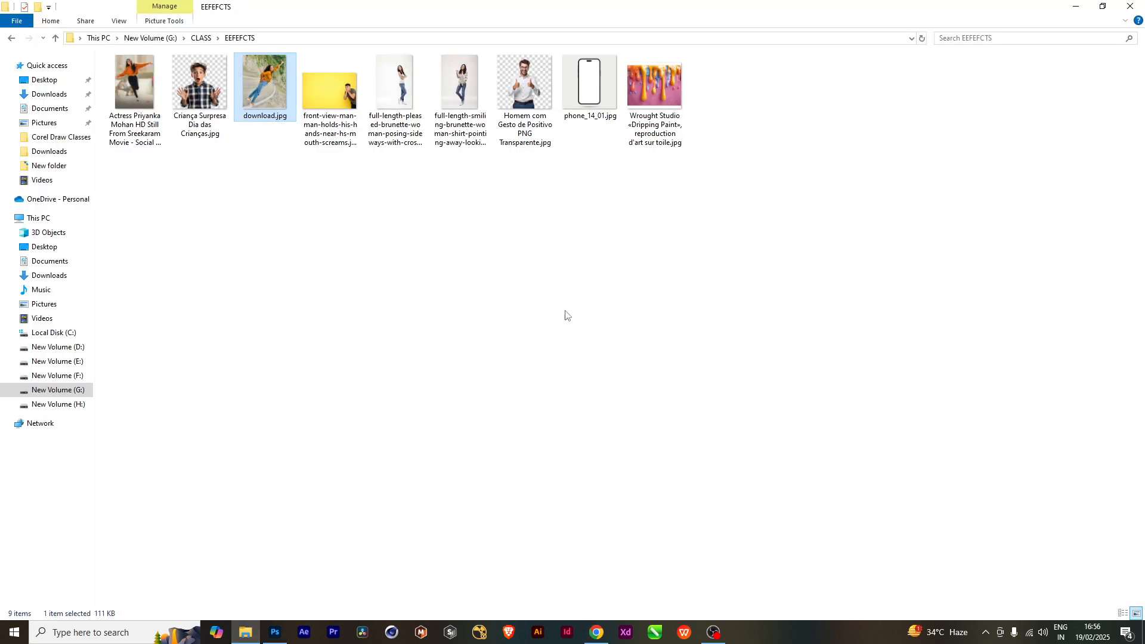
click(376, 478)
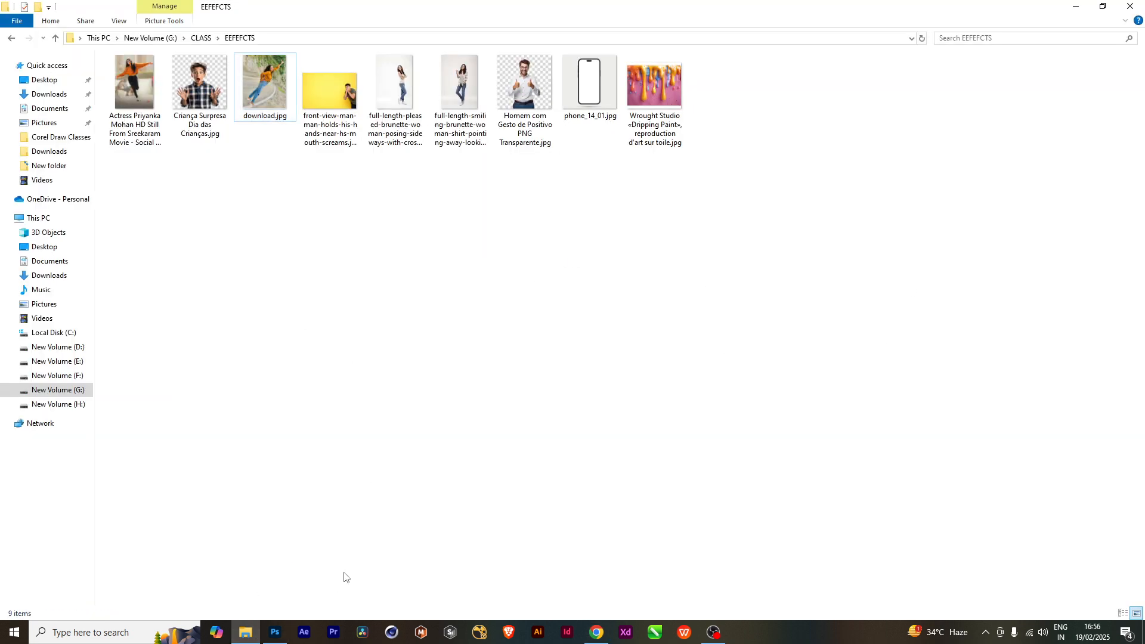
click(274, 633)
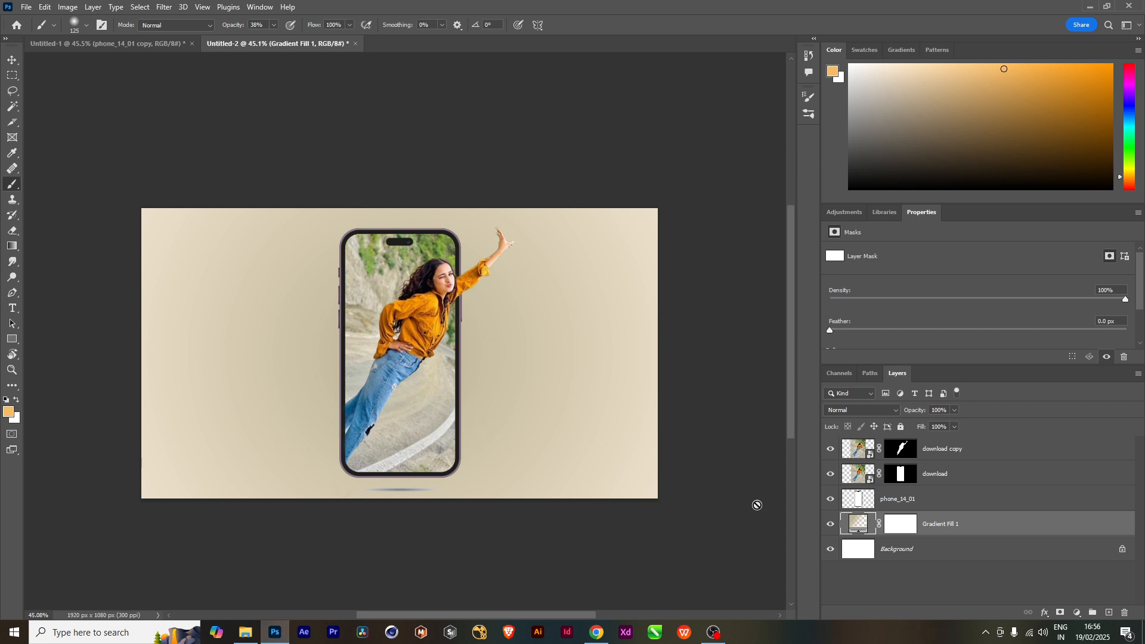
click(953, 477)
click(939, 451)
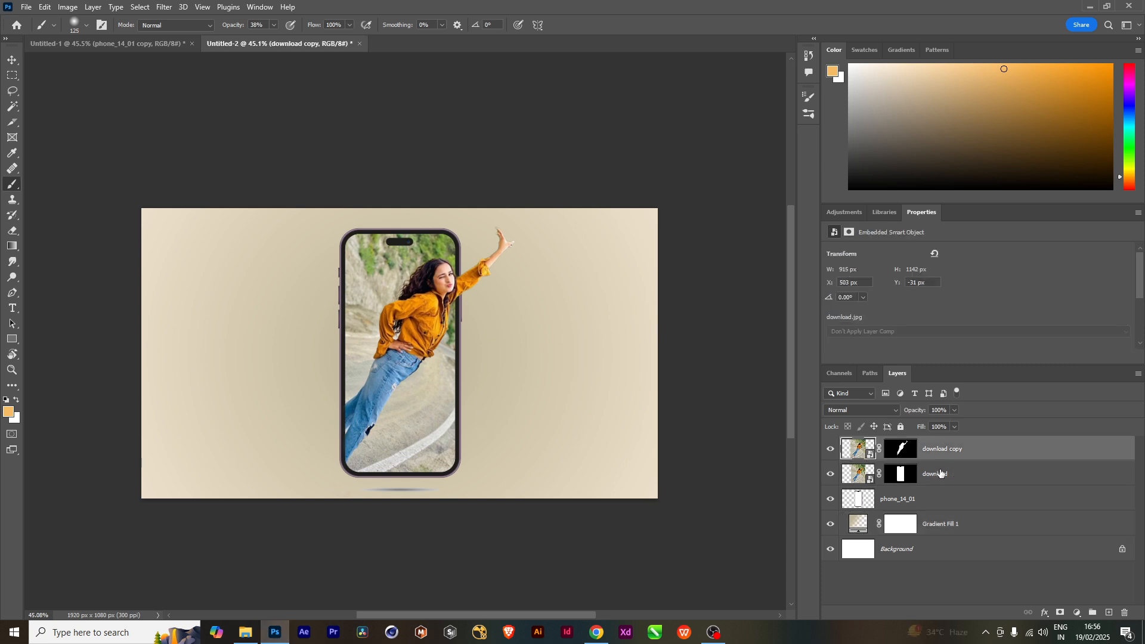
click(81, 46)
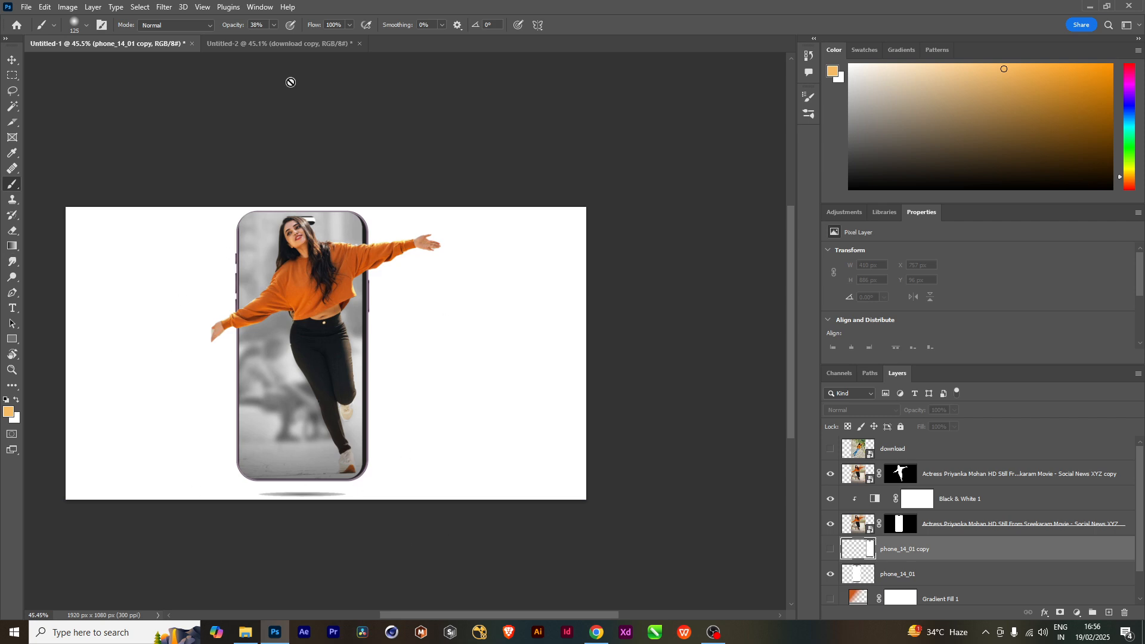
Compare the phone pop-out compositions in the Untitled-1 and Untitled-2 documents.
click(278, 44)
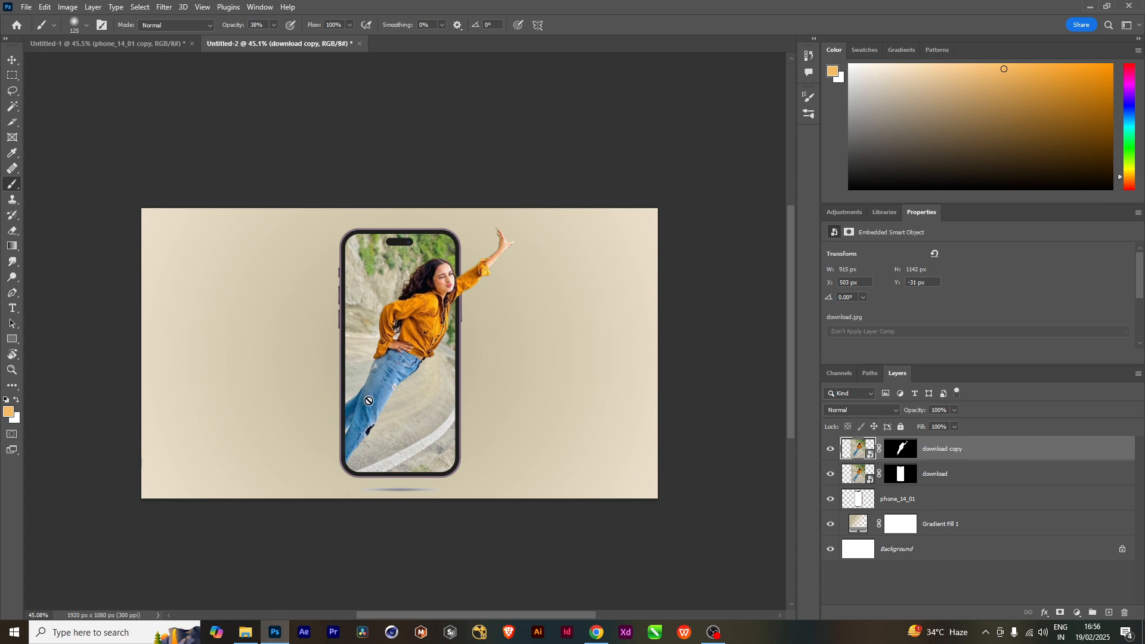
key(v)
click(116, 44)
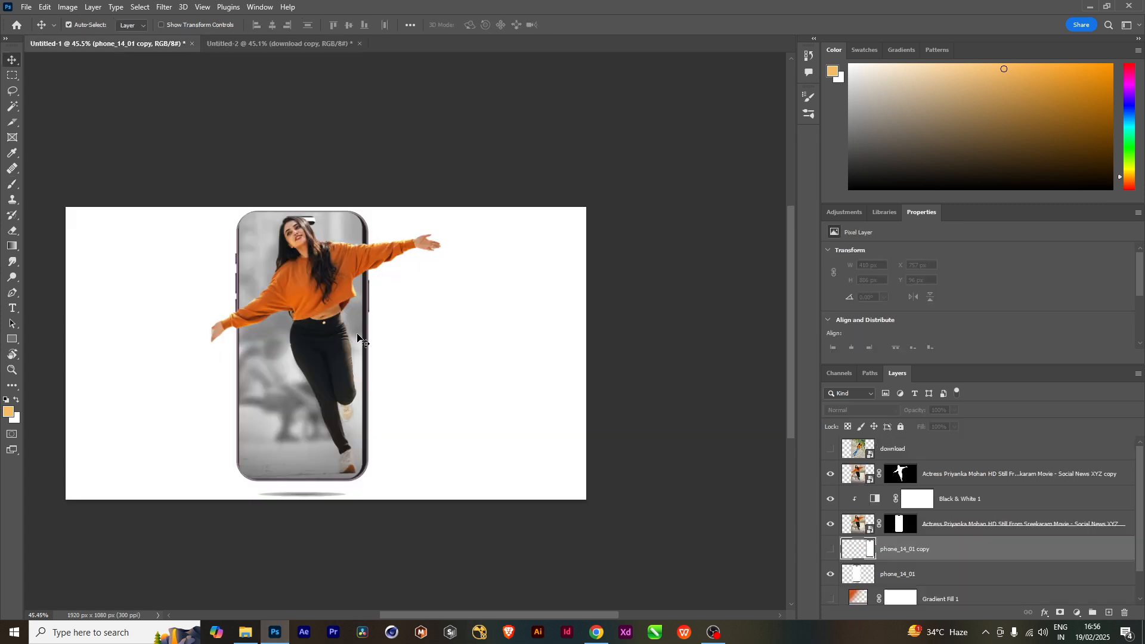
click(215, 47)
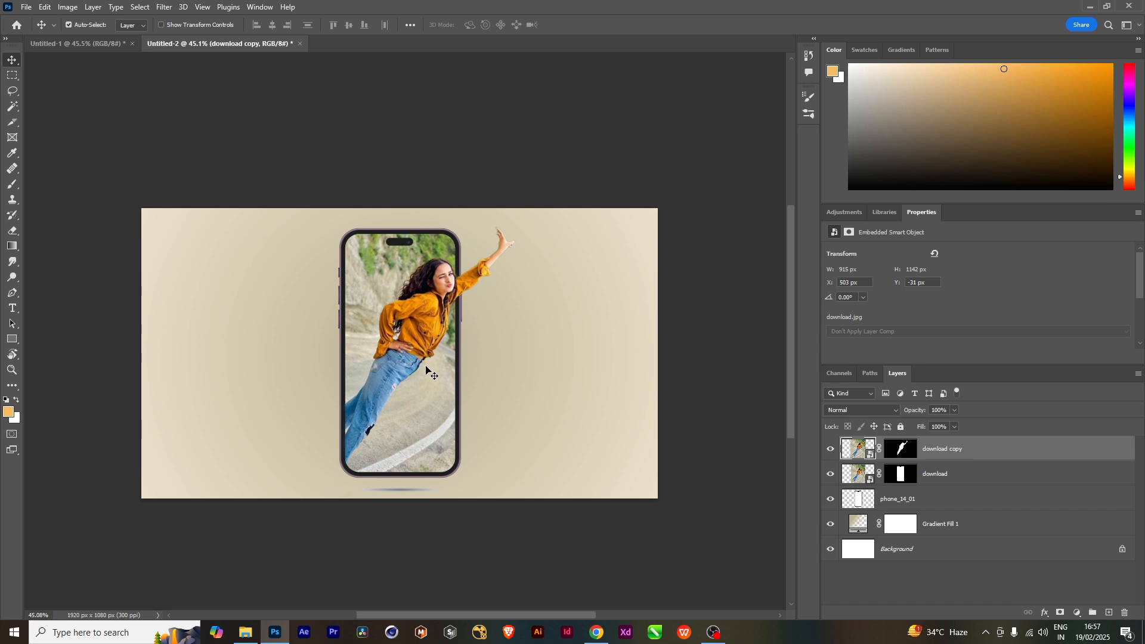
click(77, 44)
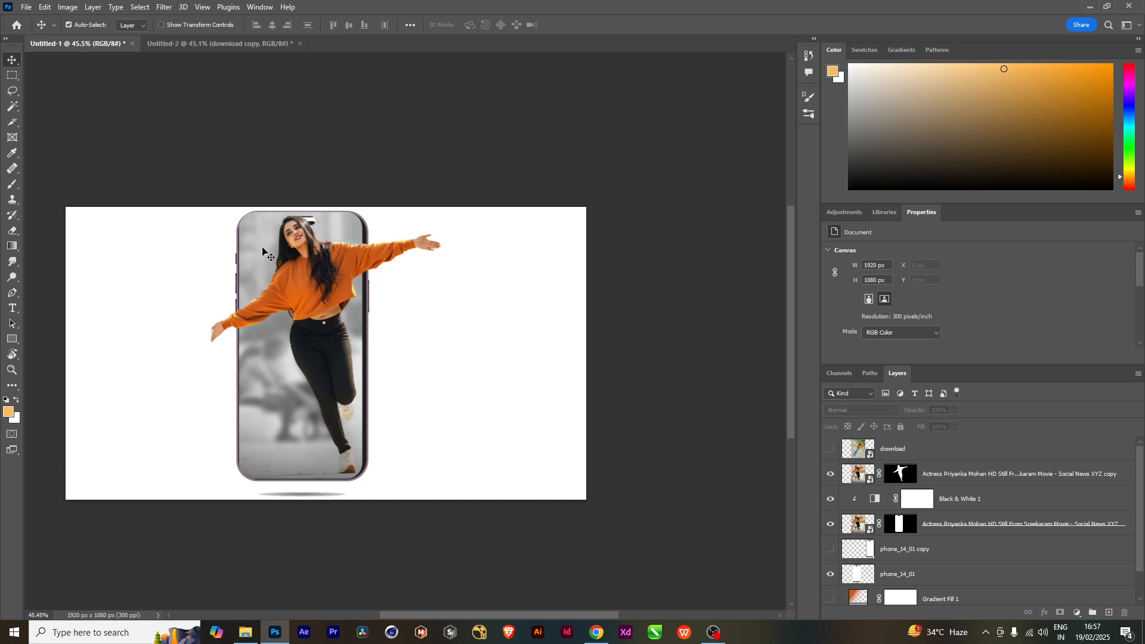
Compare the phone's background photo in Untitled-1 with and without the Black & White 1 adjustment.
click(833, 500)
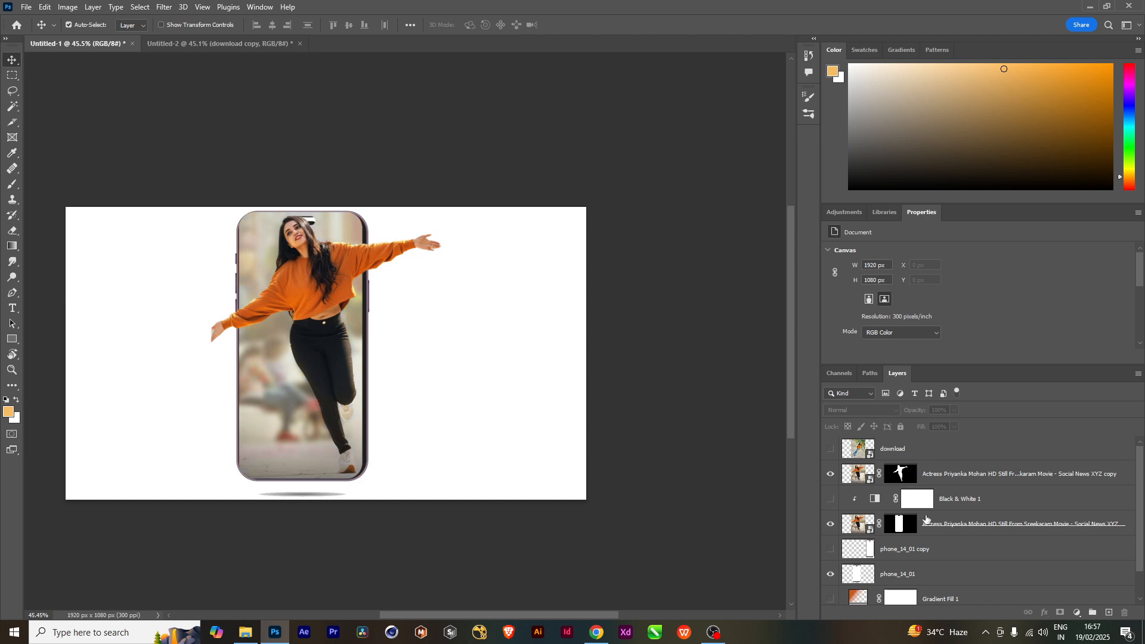
click(832, 501)
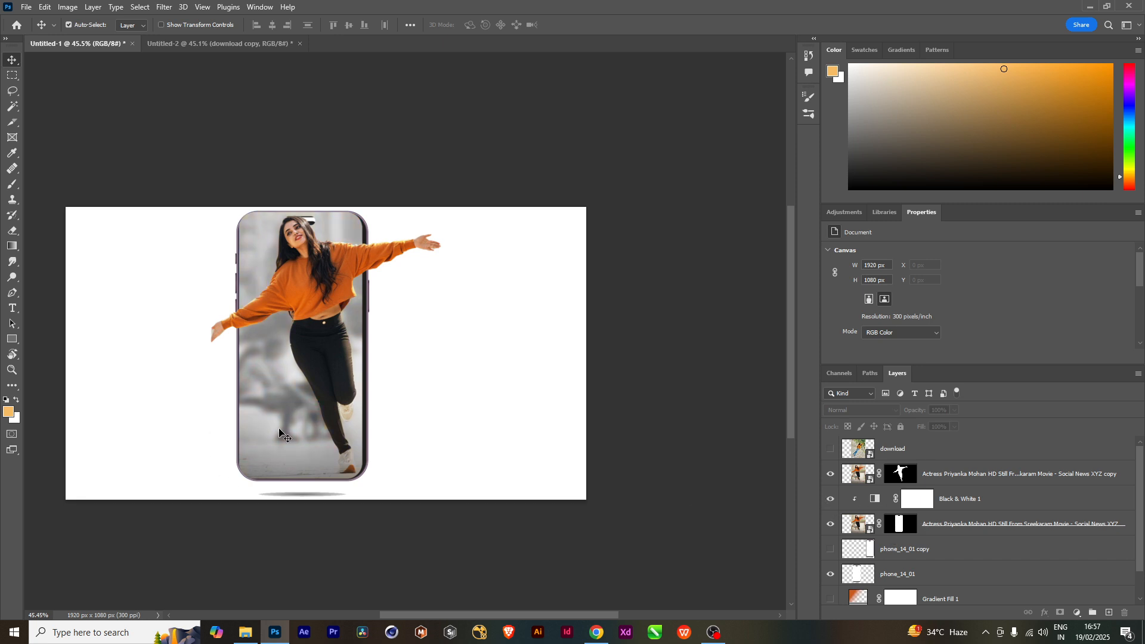
scroll(278, 410, up, 1)
scroll(277, 410, down, 1)
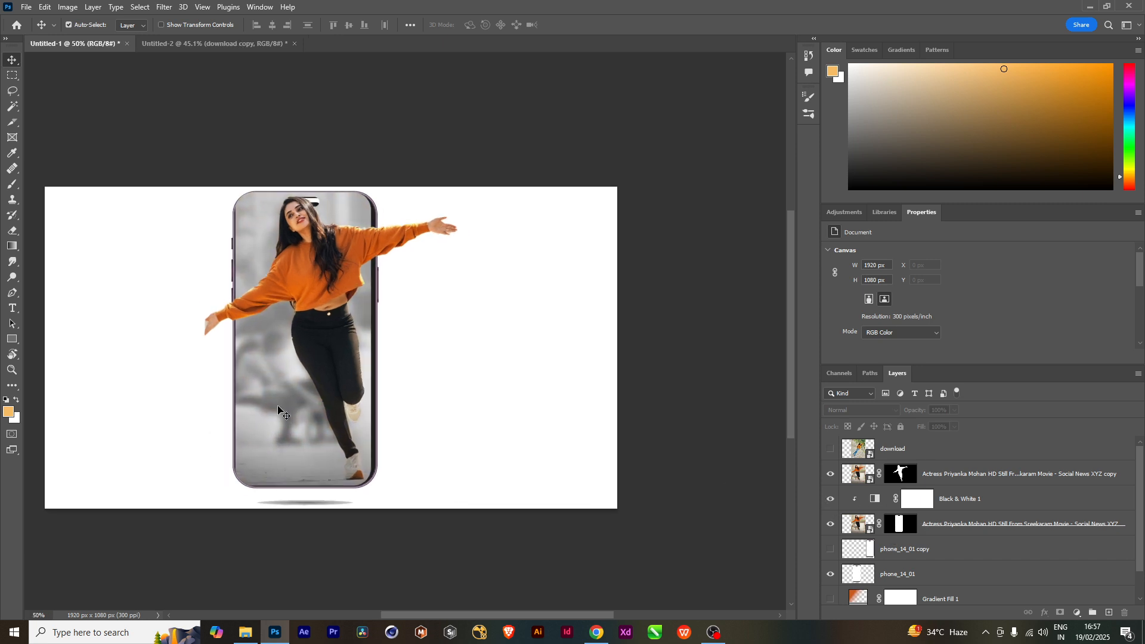
scroll(278, 410, down, 1)
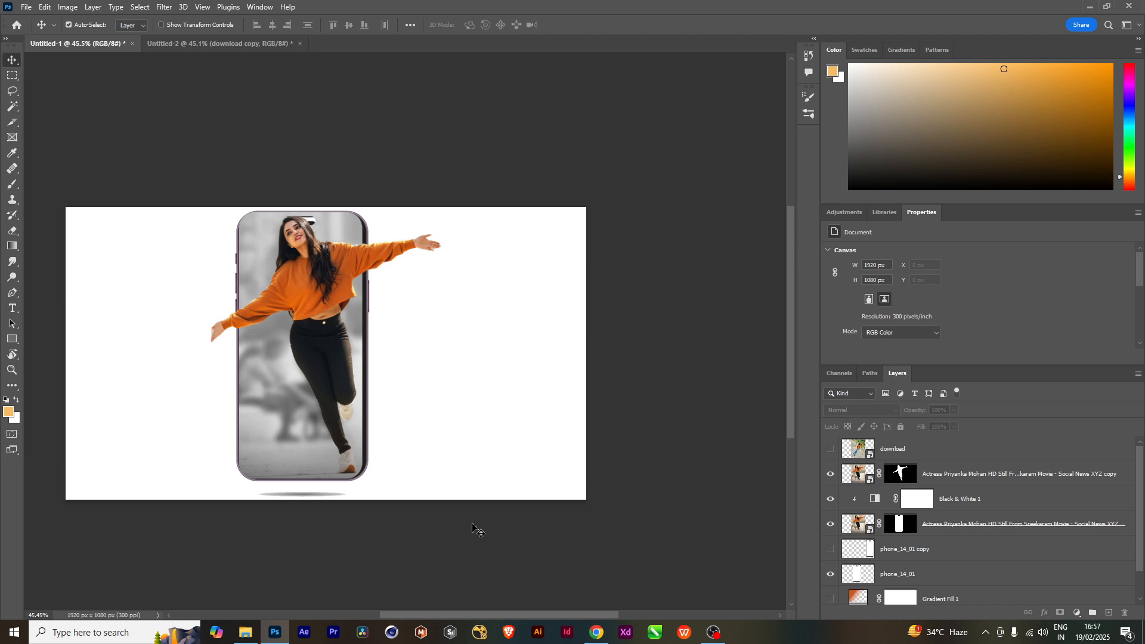
Select the Black & White 1 adjustment layer and bring the Untitled-2 composition to the front.
click(996, 508)
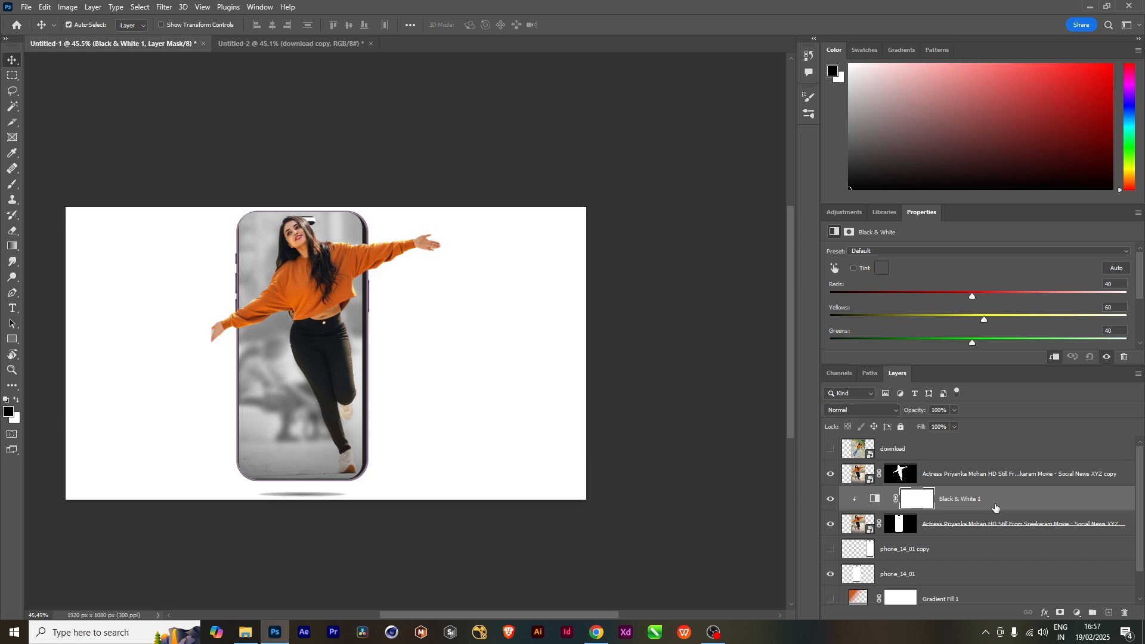
click(302, 51)
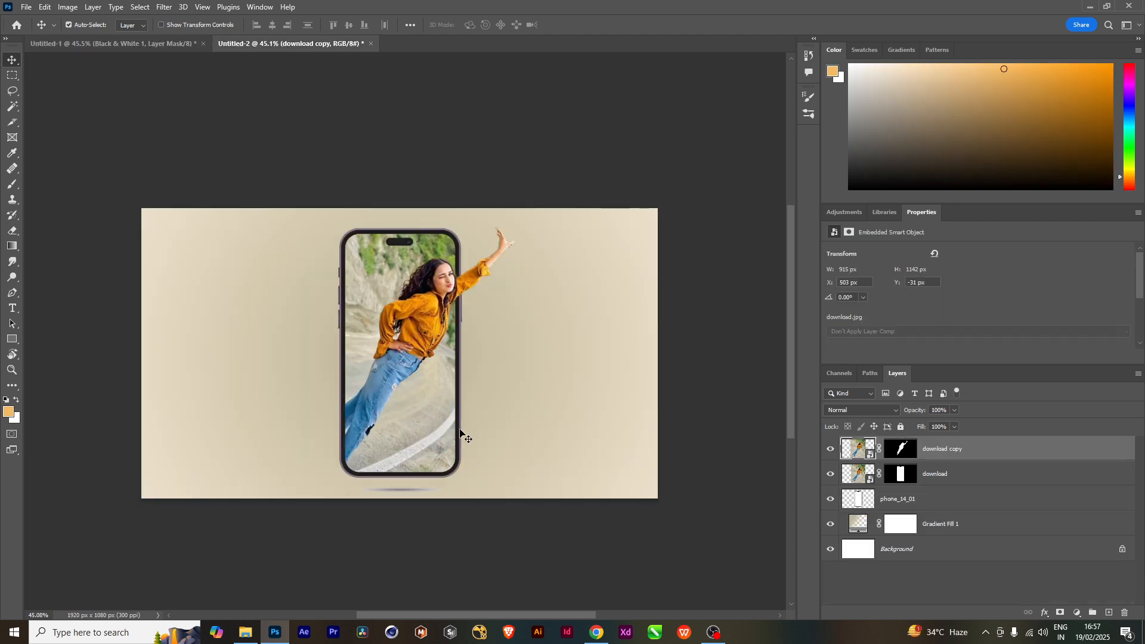
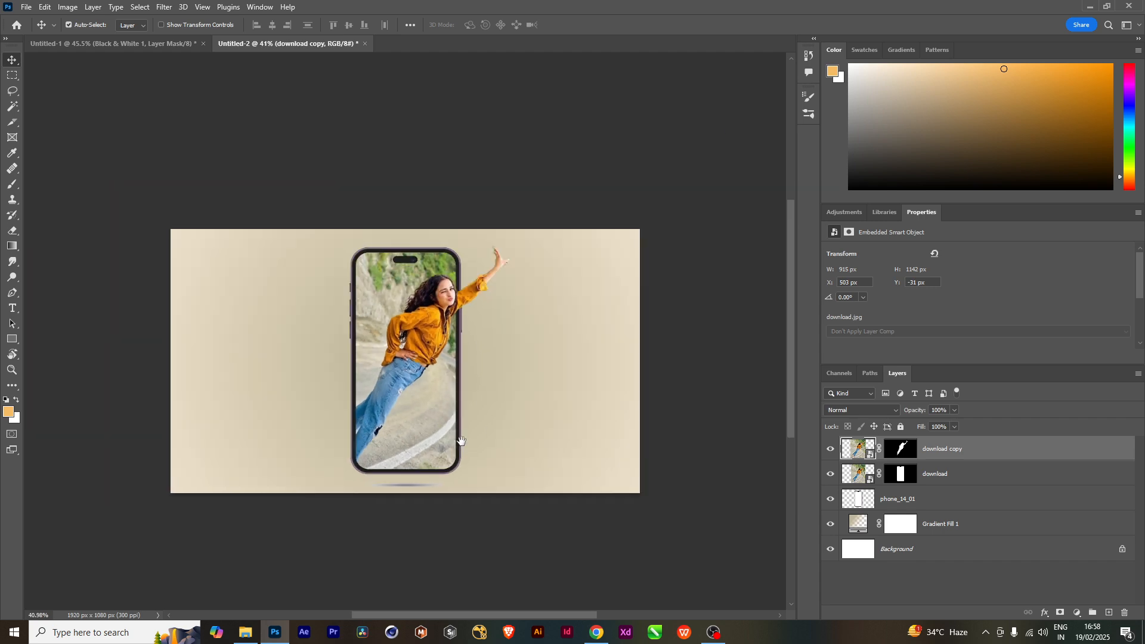
scroll(463, 446, down, 1)
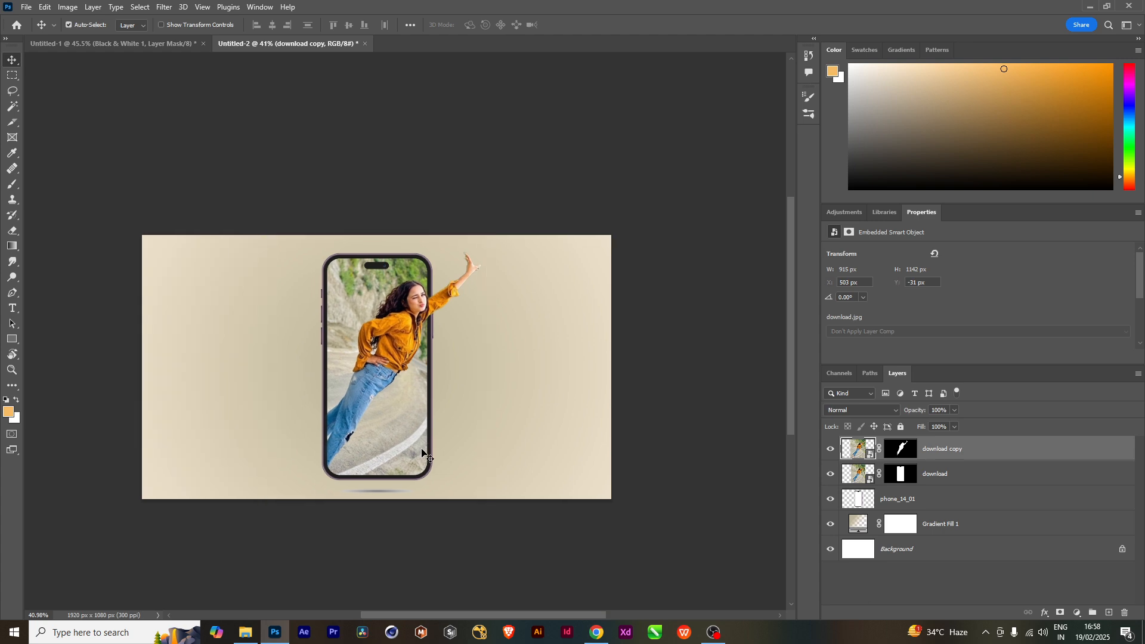
Place the smiling brunette woman photo from the EEFEFCTS folder in a new 1920 × 1080 px document and rasterize its layer.
key(ctrl+n)
click(785, 589)
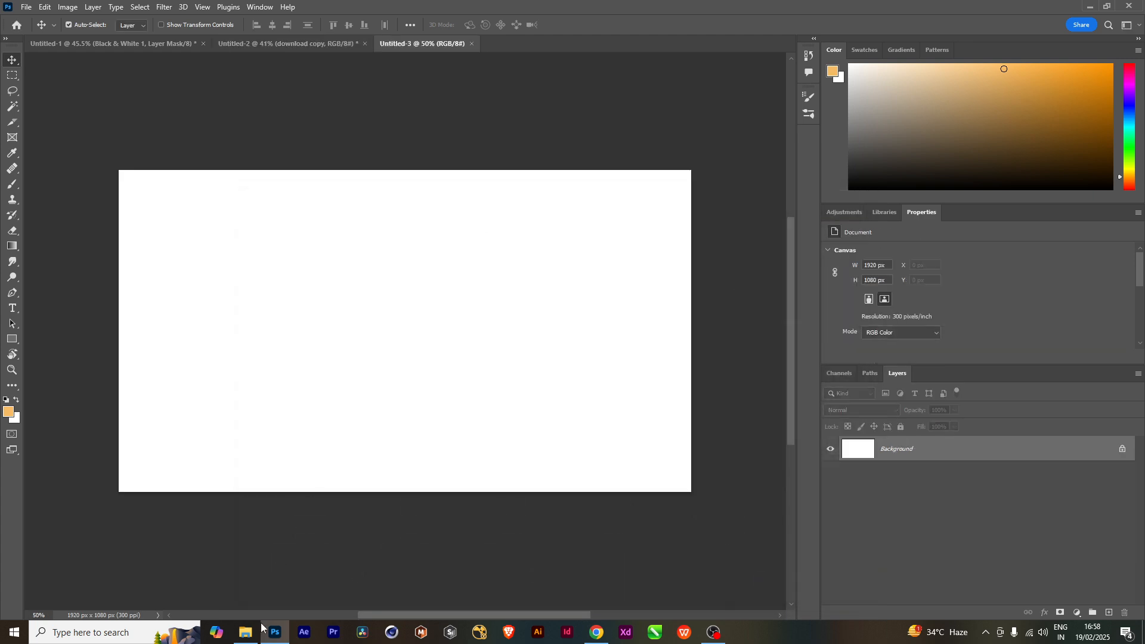
click(245, 632)
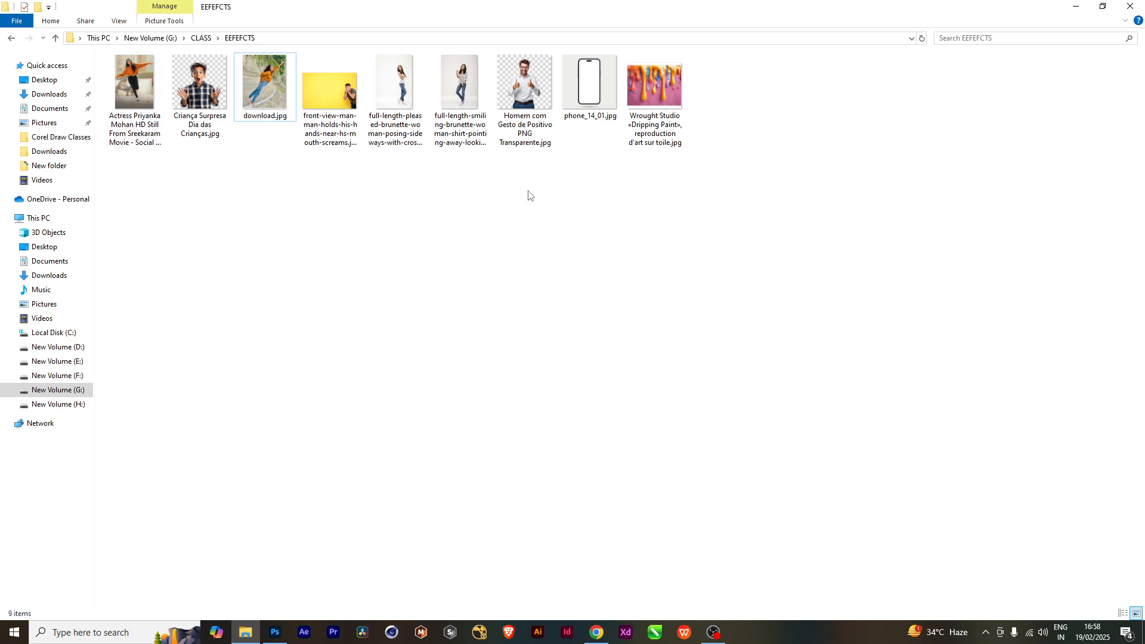
drag(459, 87, 370, 307)
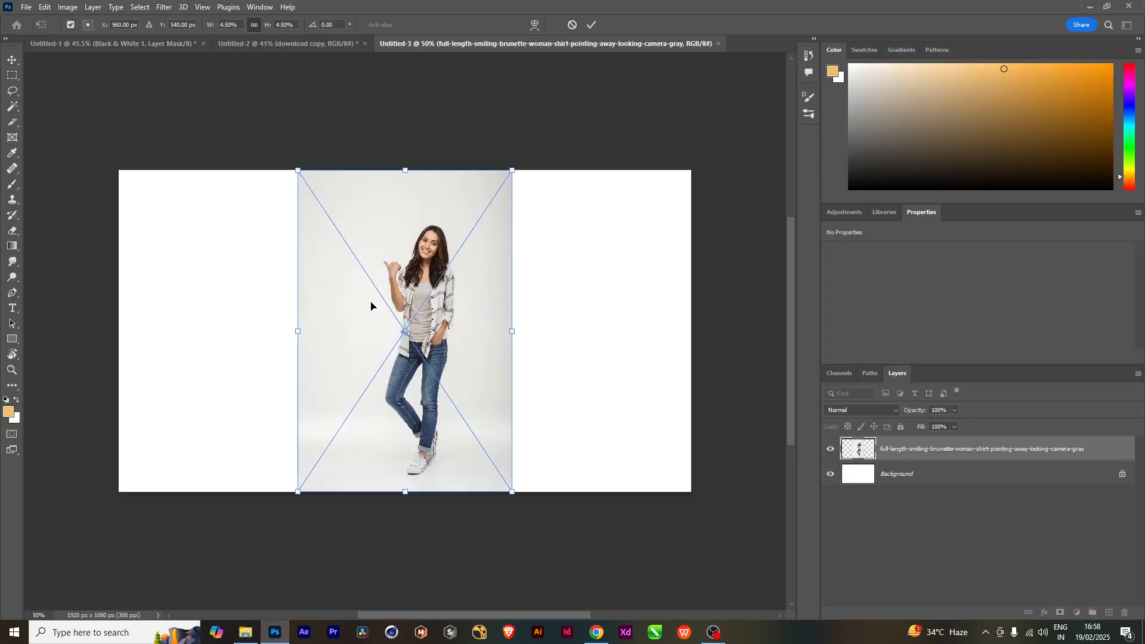
key(Return)
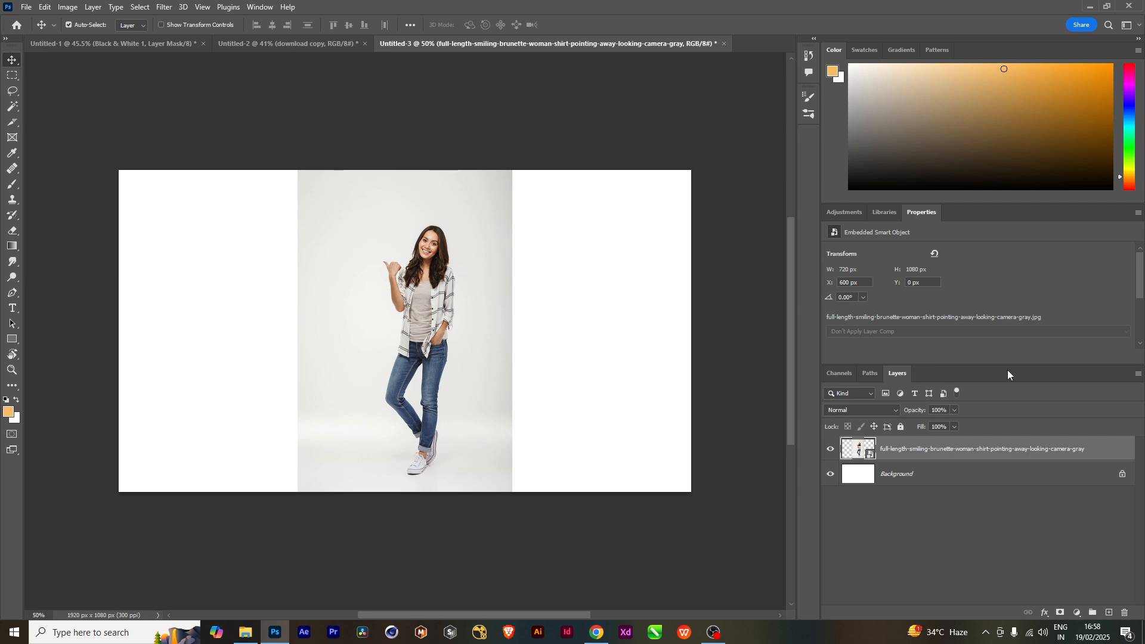
right_click(927, 468)
click(951, 325)
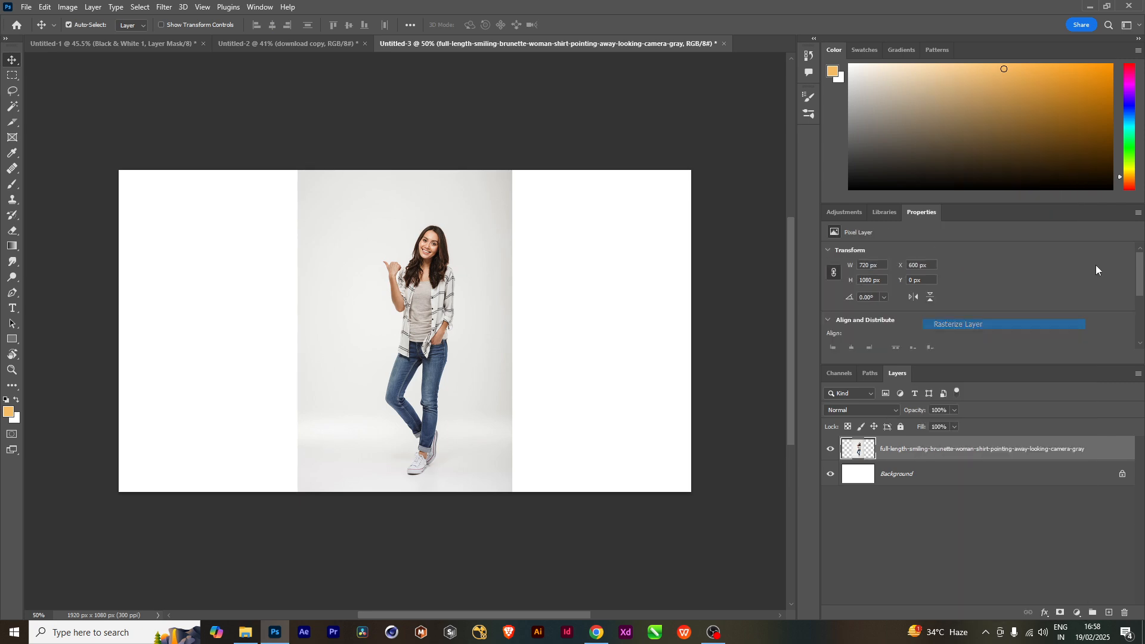
Place the Wrought Studio Dripping Paint image from the EEFEFCTS folder above the woman and hide its layer.
click(245, 632)
click(668, 100)
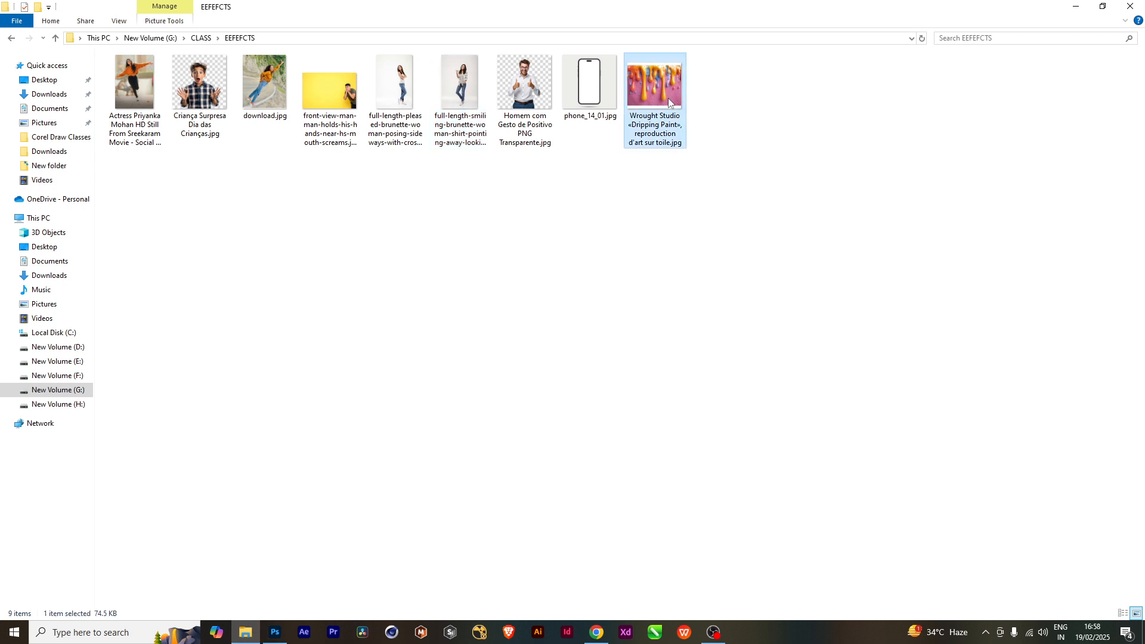
mouse_move(668, 98)
mouse_down()
mouse_move(673, 89)
mouse_move(394, 494)
mouse_move(326, 616)
mouse_move(275, 630)
mouse_move(438, 397)
mouse_up()
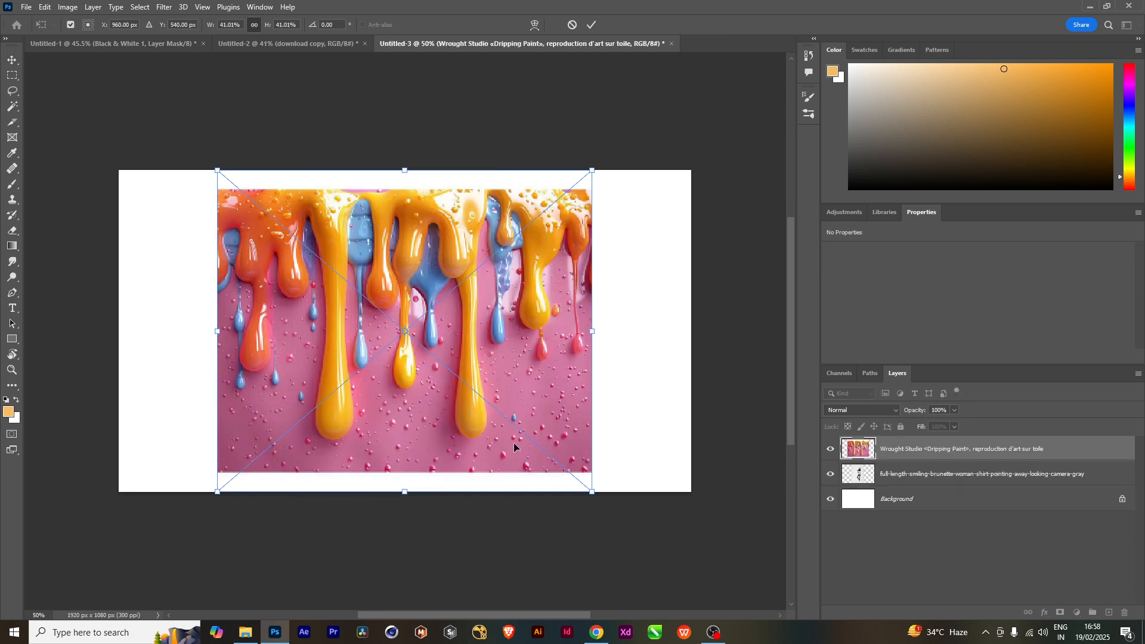
click(830, 450)
key(ctrl+plus)
key(ctrl+minus)
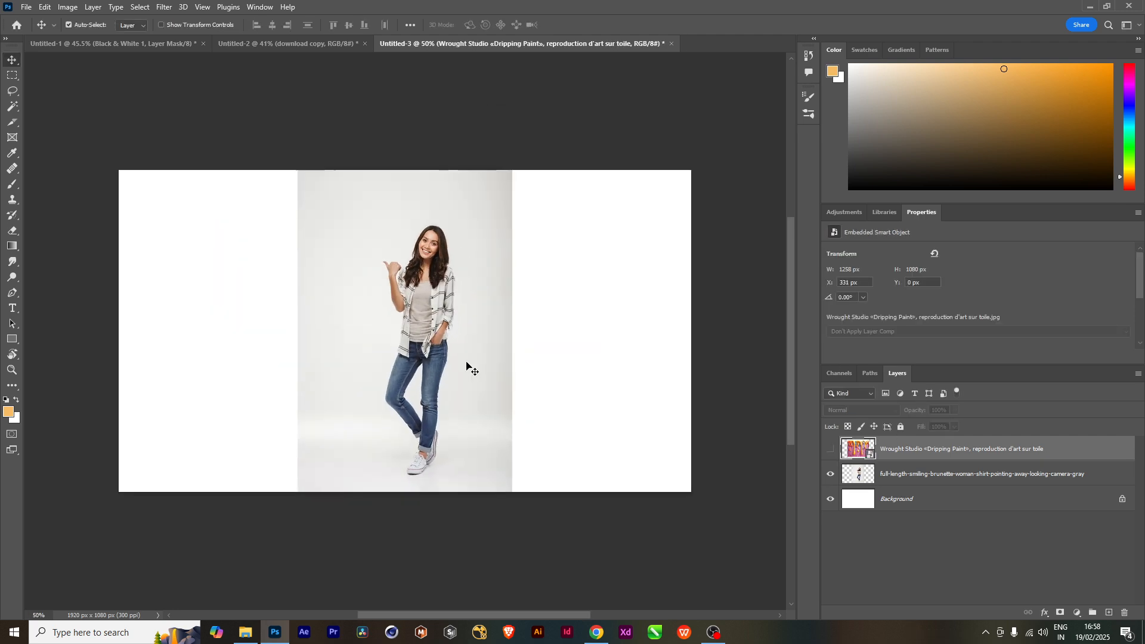
Copy a rectangle of about 712 × 532 px around the woman's upper body to a new layer and hide the full-length photo.
click(895, 477)
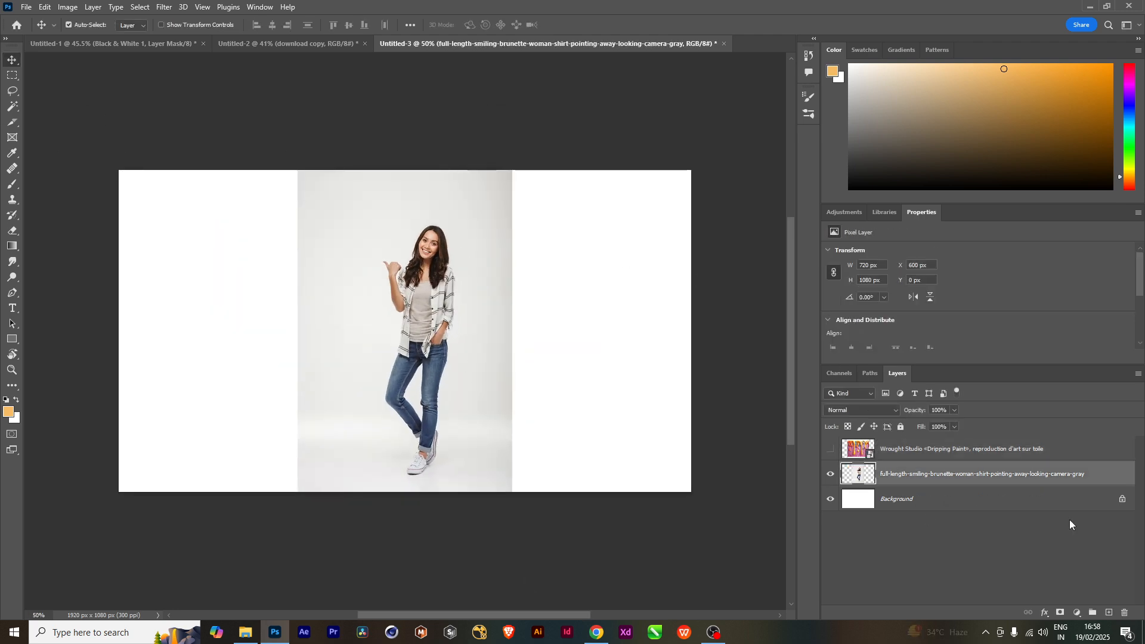
click(18, 73)
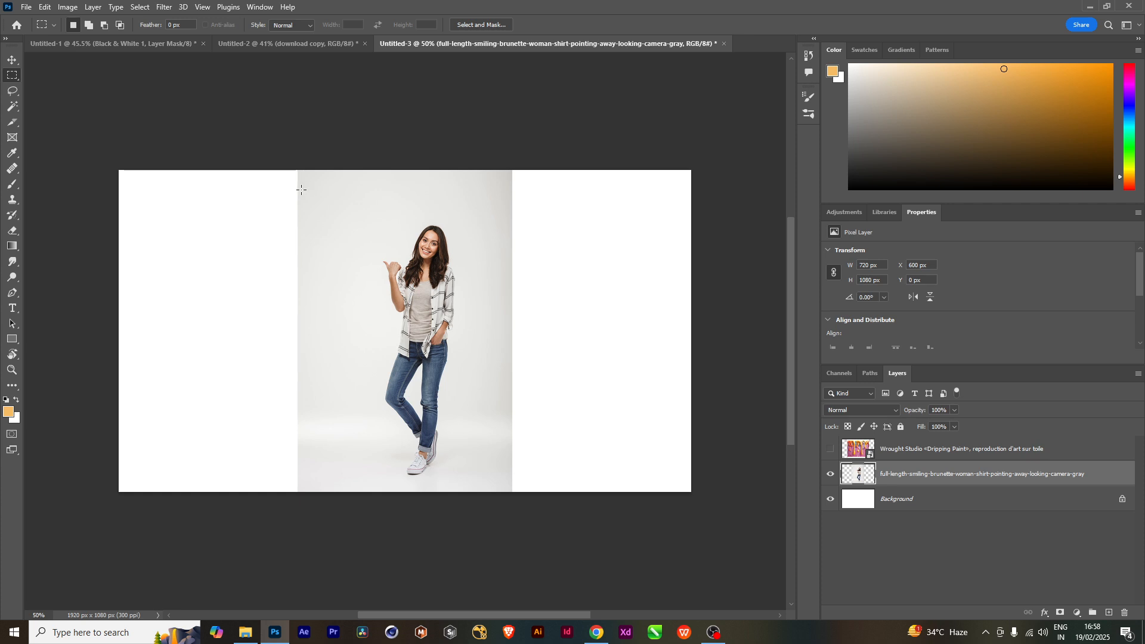
drag(301, 191, 513, 348)
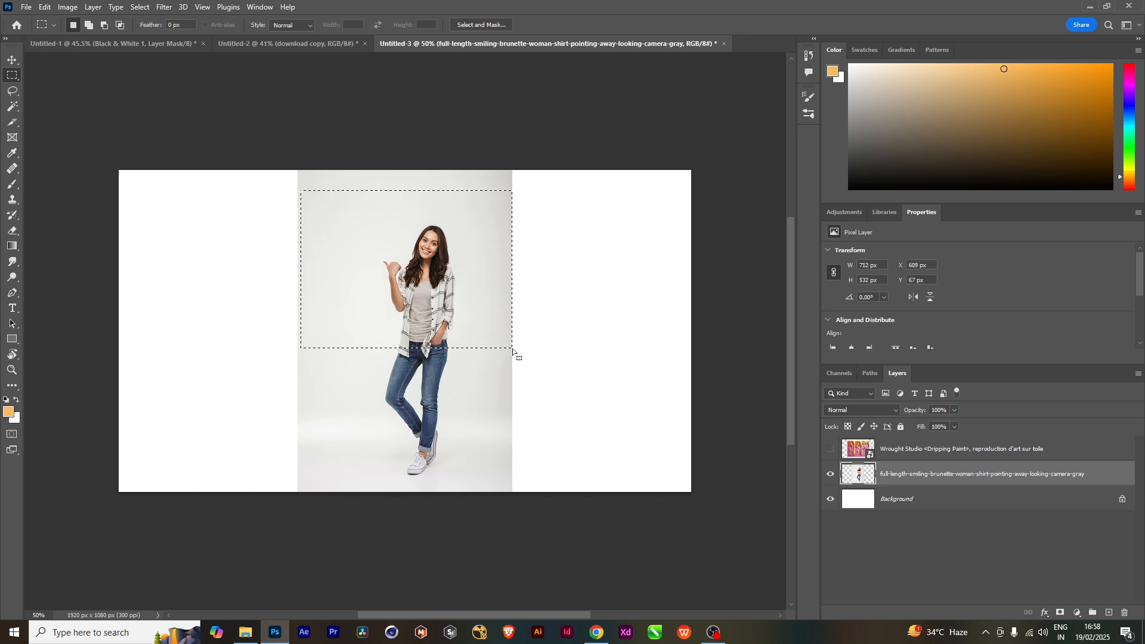
key(ctrl+j)
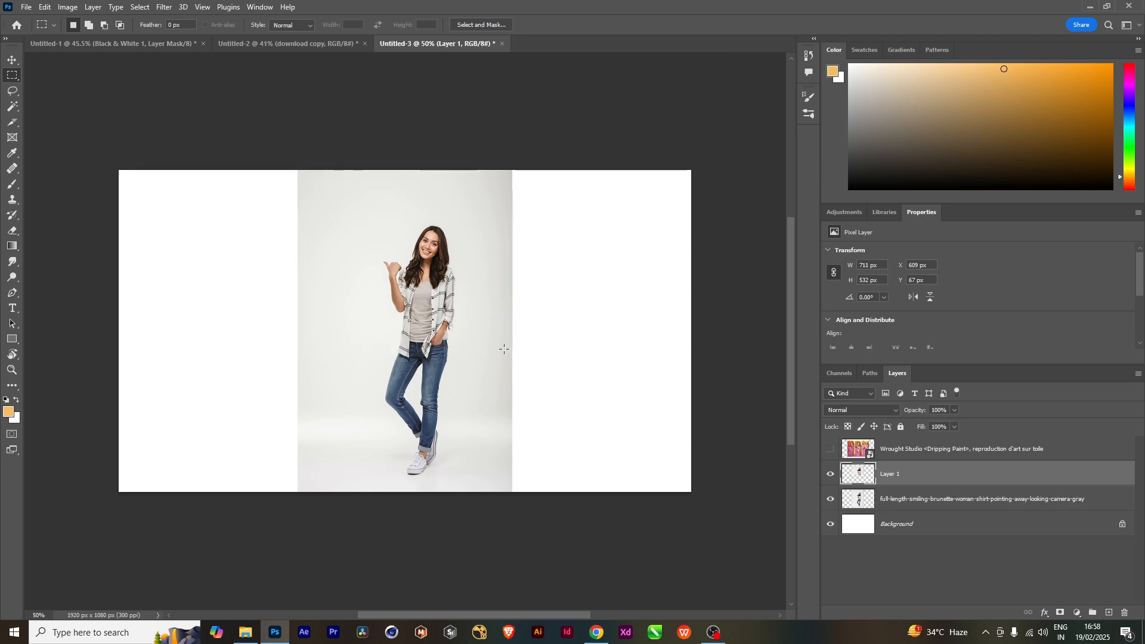
click(831, 500)
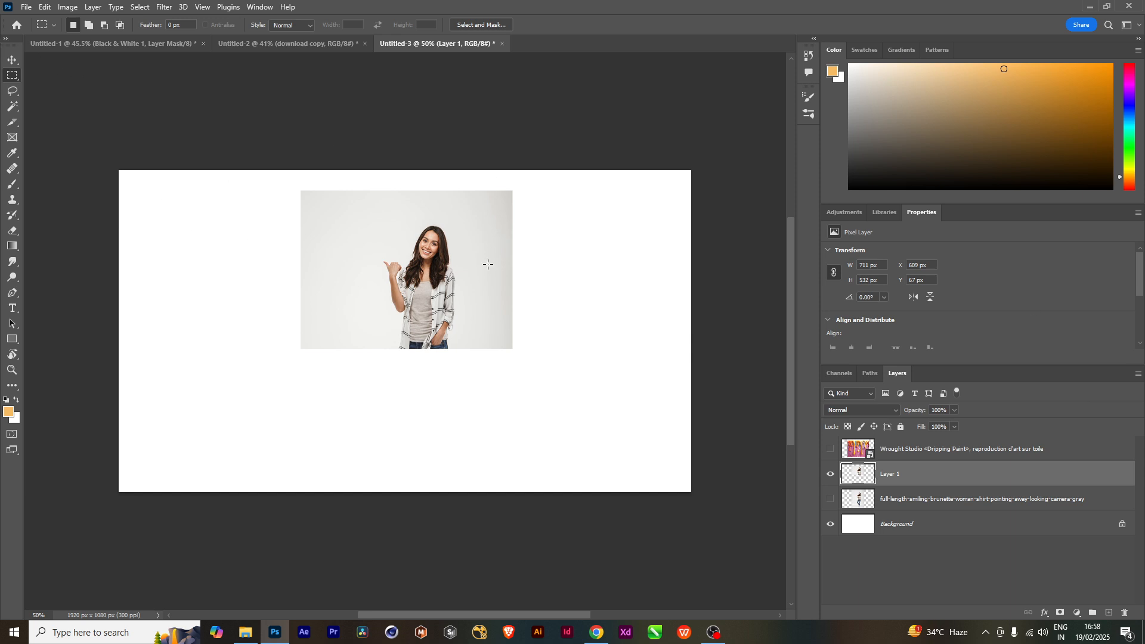
Delete the light background around the woman on Layer 1 with the Magic Wand and clear the selection.
key(w)
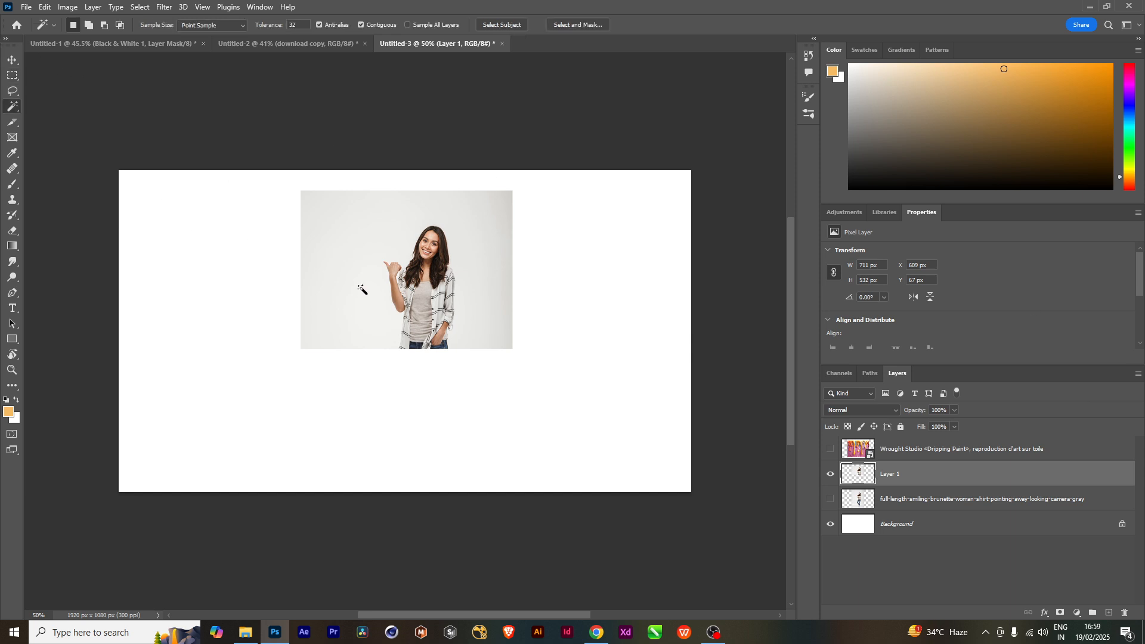
click(361, 288)
key(Delete)
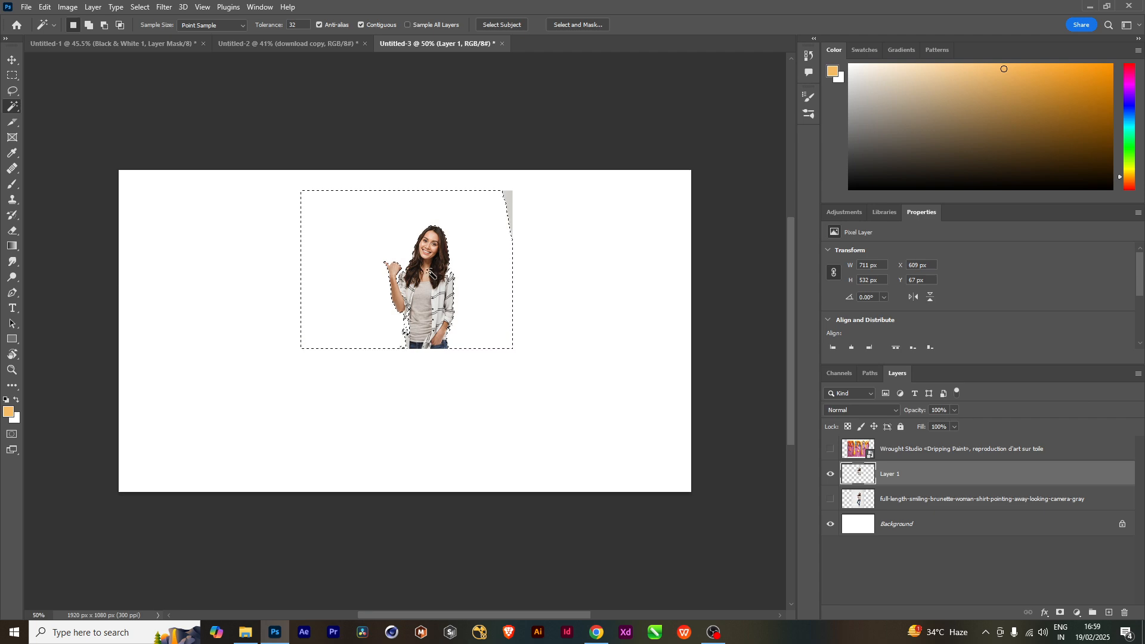
key(ctrl+d)
Remove the leftover grey sliver of background beside the woman on Layer 1 with the Magic Wand.
click(514, 222)
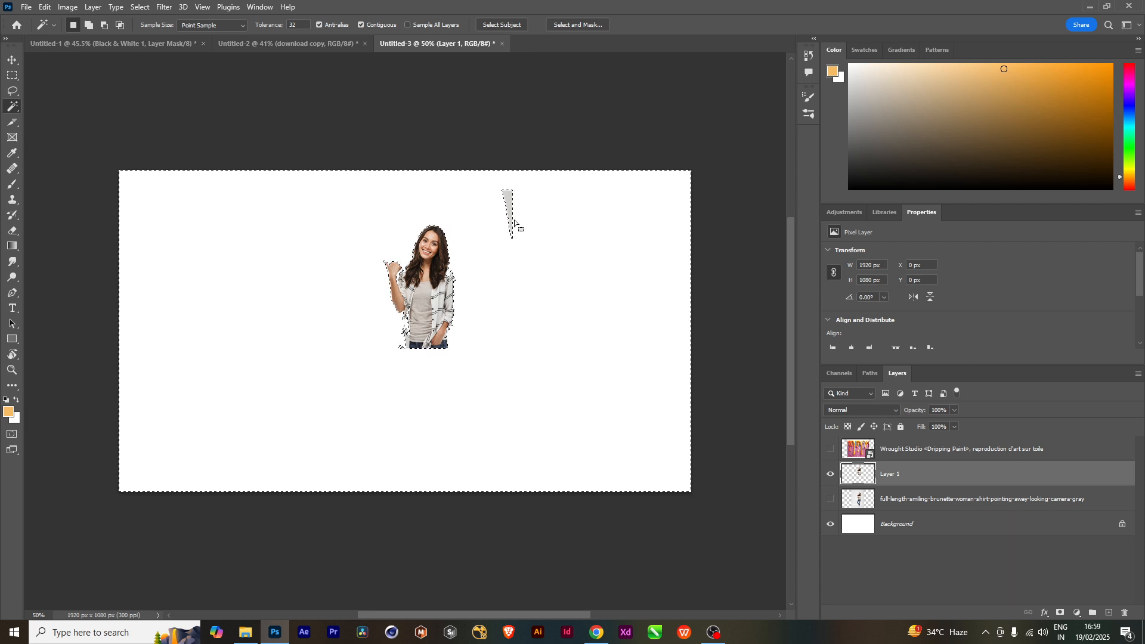
key(ctrl+d)
scroll(513, 221, up, 1)
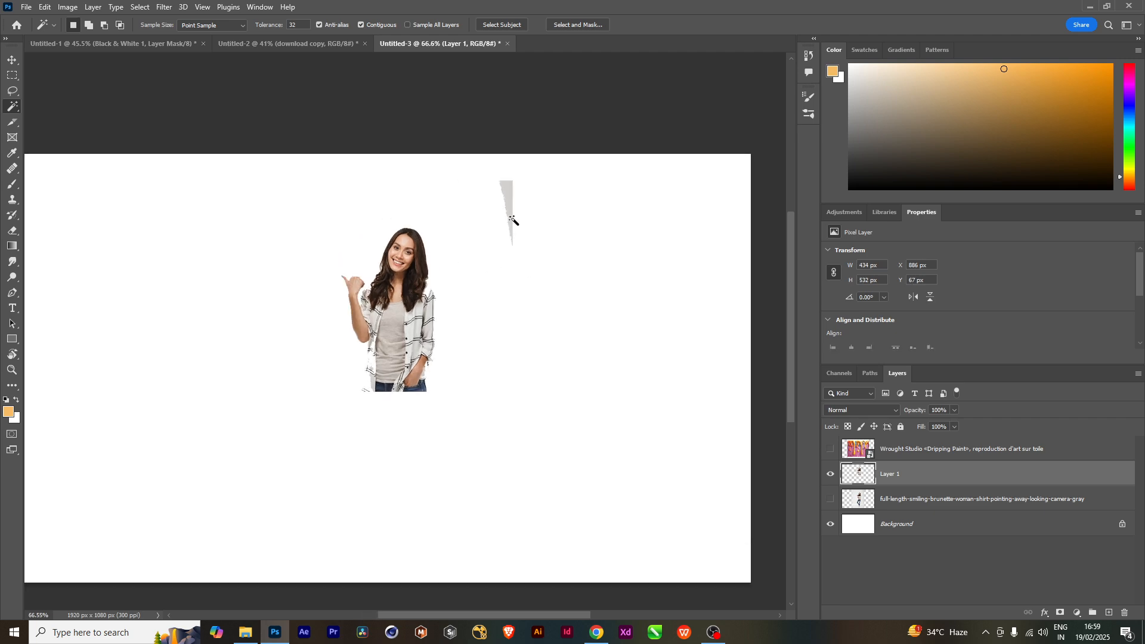
click(509, 194)
key(Delete)
key(ctrl+d)
Reposition the cut-out woman near the middle of the canvas and enlarge her to about 174%.
click(12, 60)
scroll(350, 434, down, 1)
drag(403, 378, 349, 382)
key(ctrl+t)
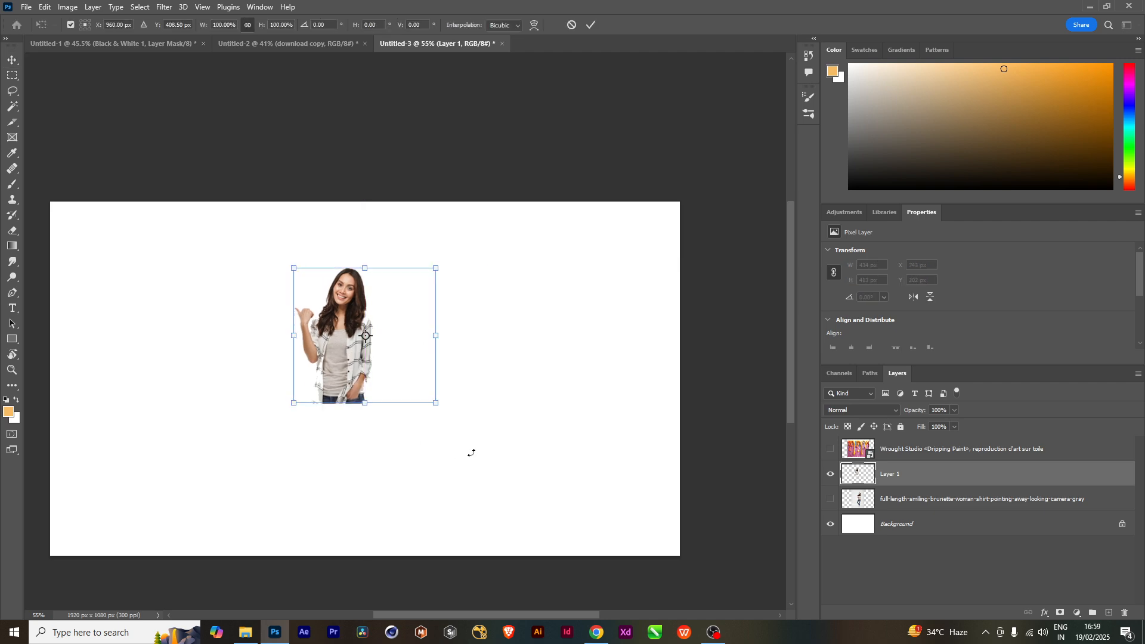
drag(436, 399, 514, 417)
drag(315, 407, 354, 410)
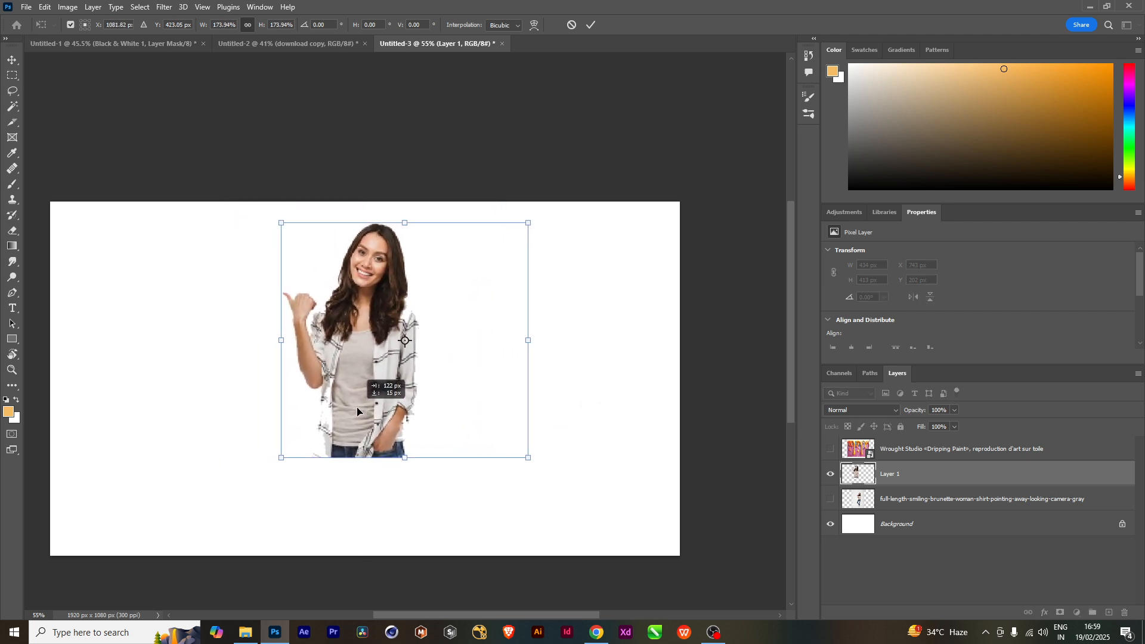
key(Return)
scroll(351, 421, down, 2)
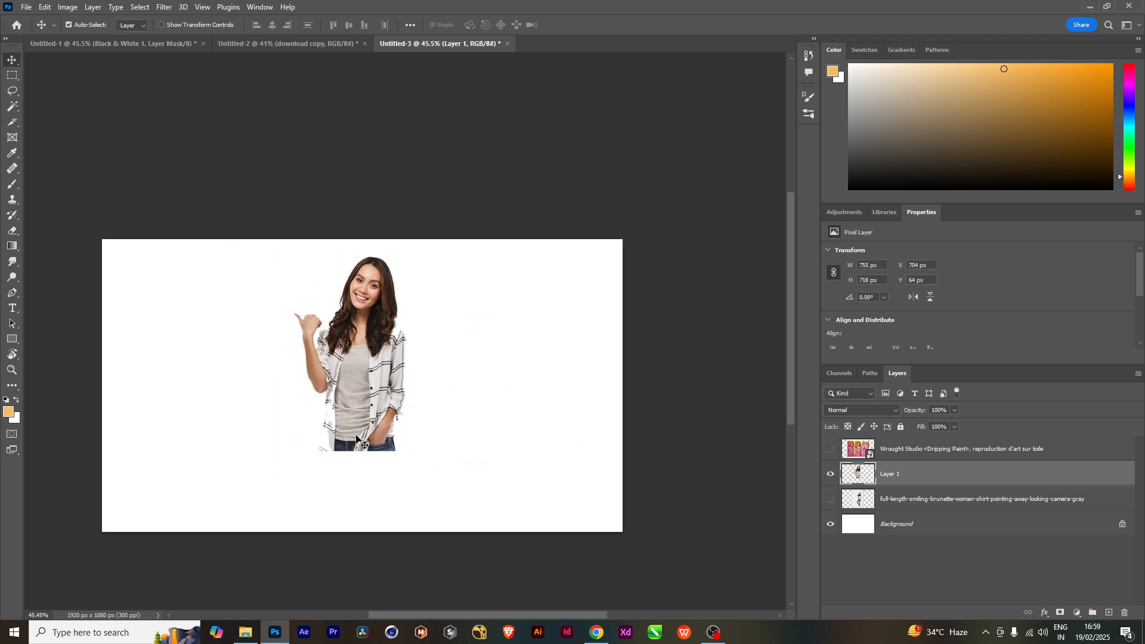
Show the dripping paint layer, scale it to about 23.45% over the woman, and hide it again.
click(886, 451)
click(830, 449)
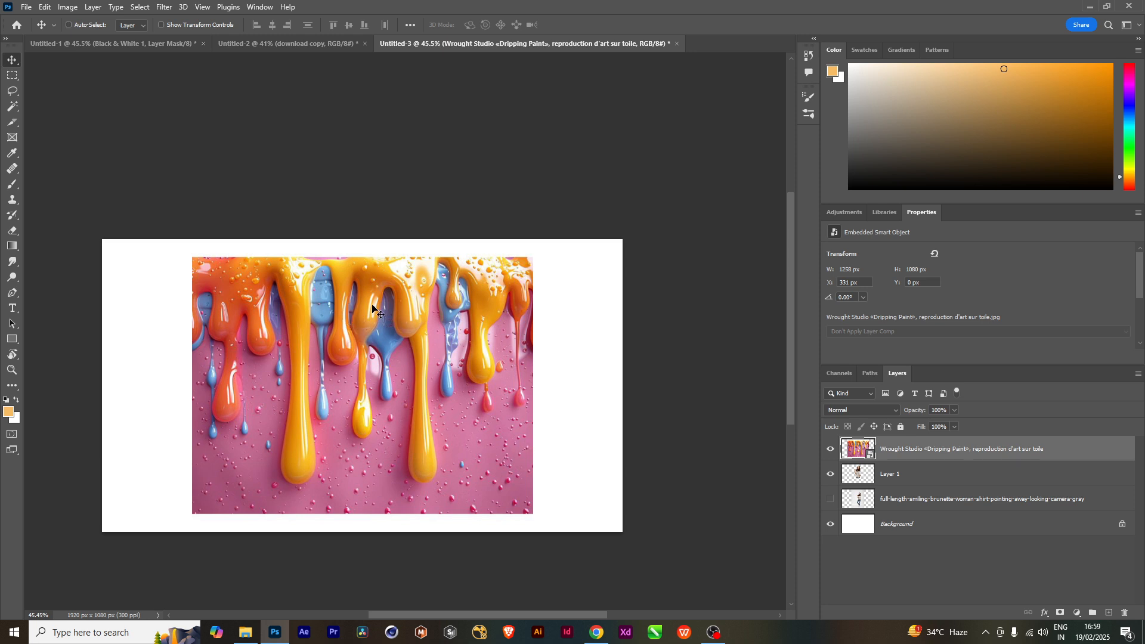
key(ctrl+t)
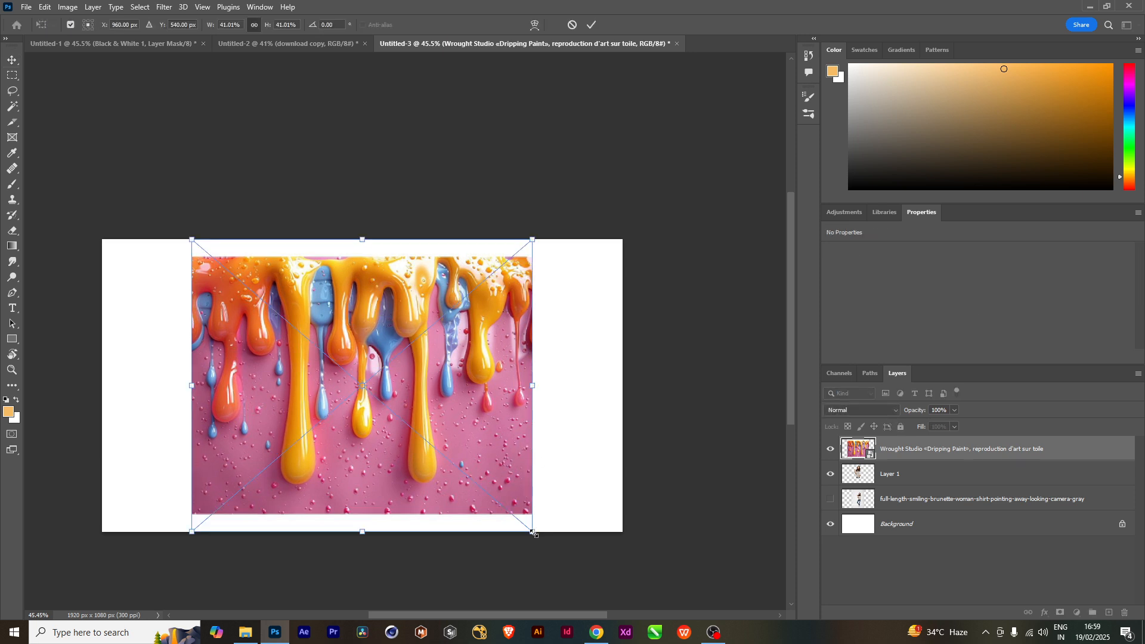
drag(534, 532, 467, 460)
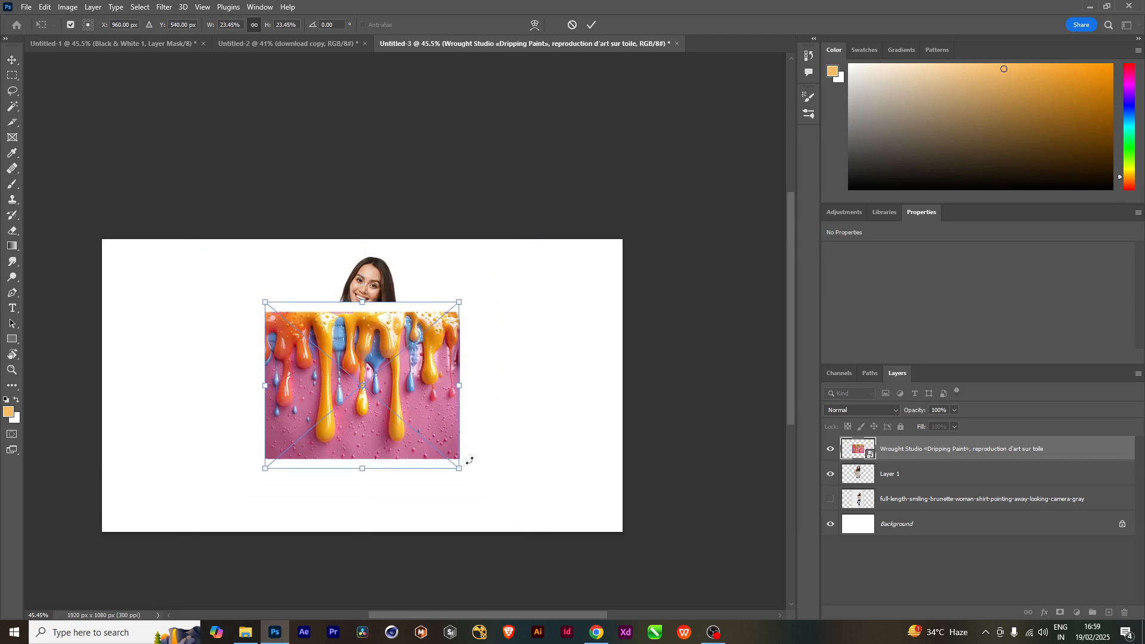
key(Return)
click(830, 450)
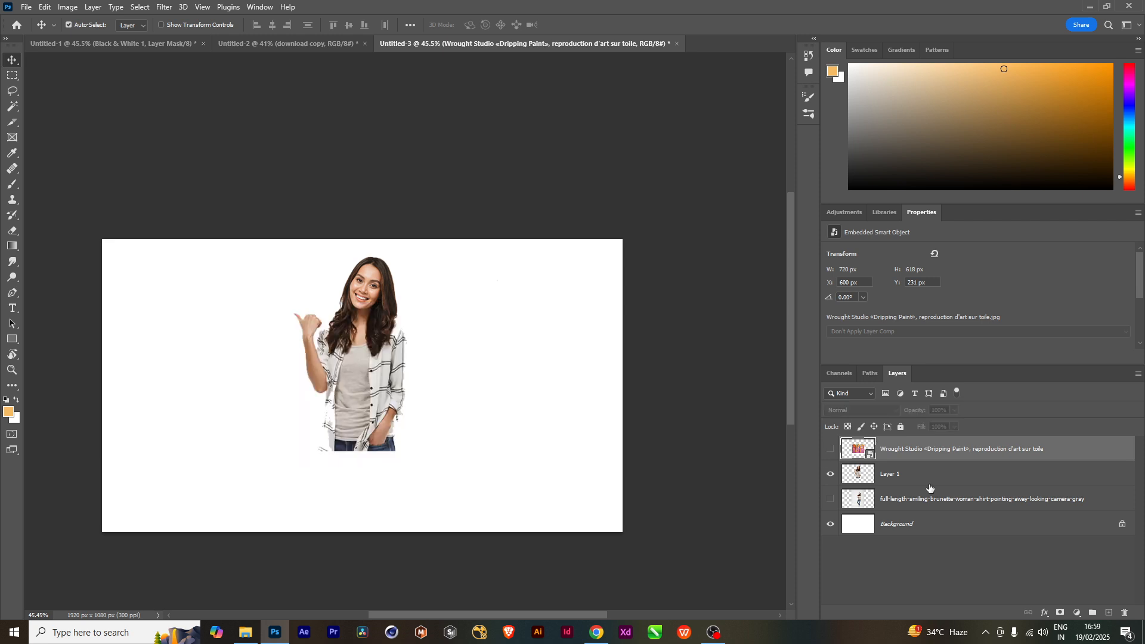
click(891, 479)
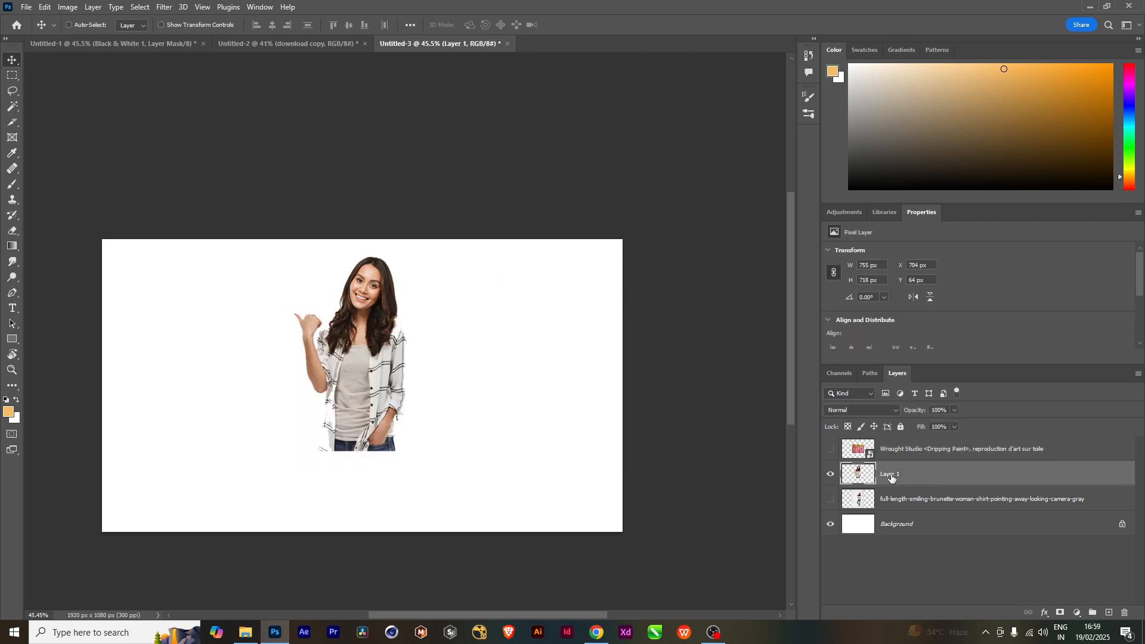
Undo the paint scaling and the woman's cut-out edits back to the original full-length photo layer without Layer 1.
key(ctrl+z)
key(ctrl+z)
key(ctrl+z)
key(ctrl+z)
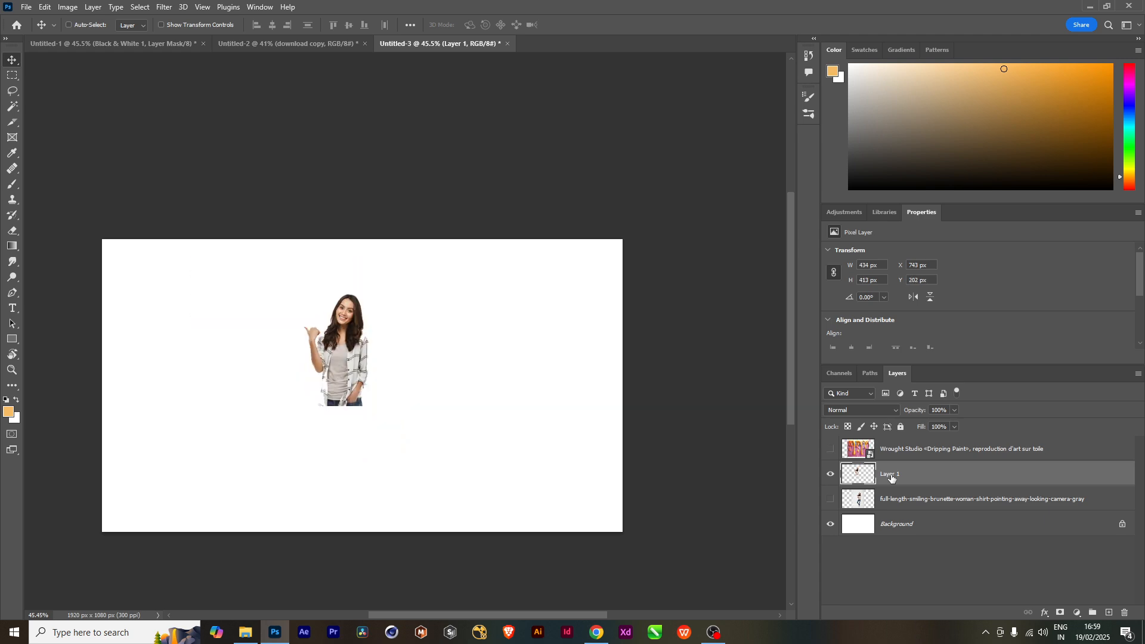
key(ctrl+z)
key(ctrl+z)
key(ctrl+z)
key(ctrl+z)
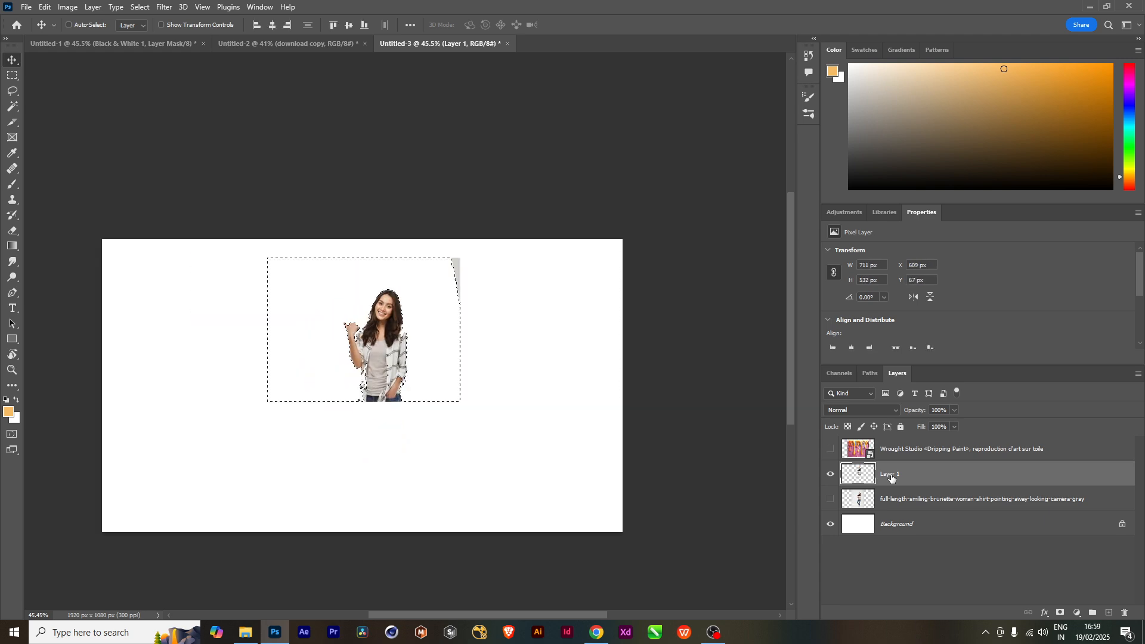
key(ctrl+z)
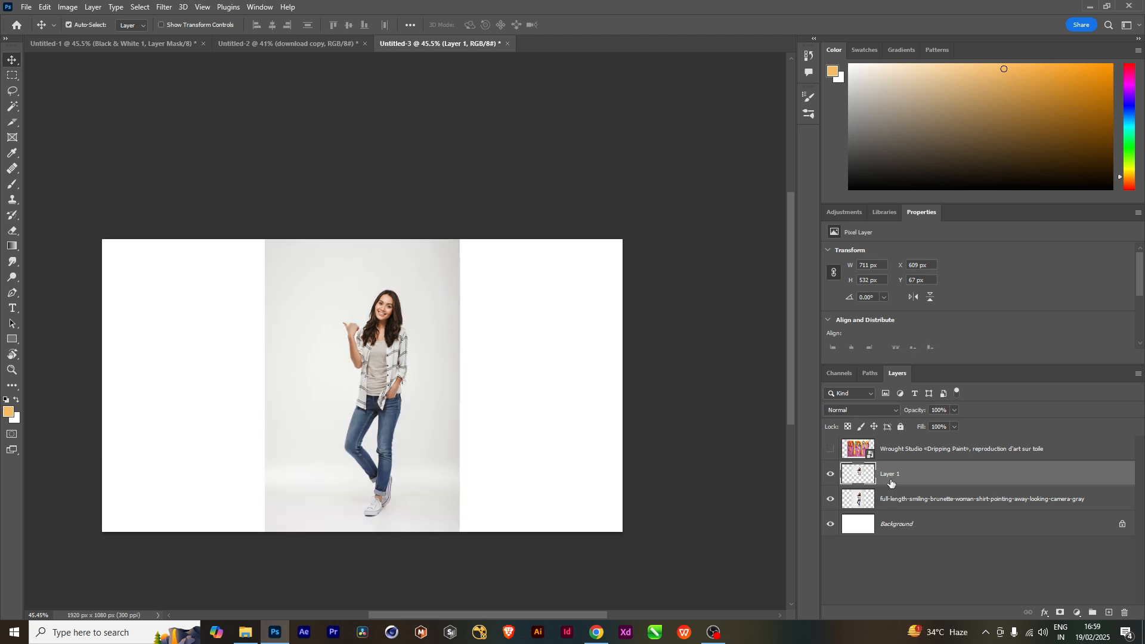
key(ctrl+z)
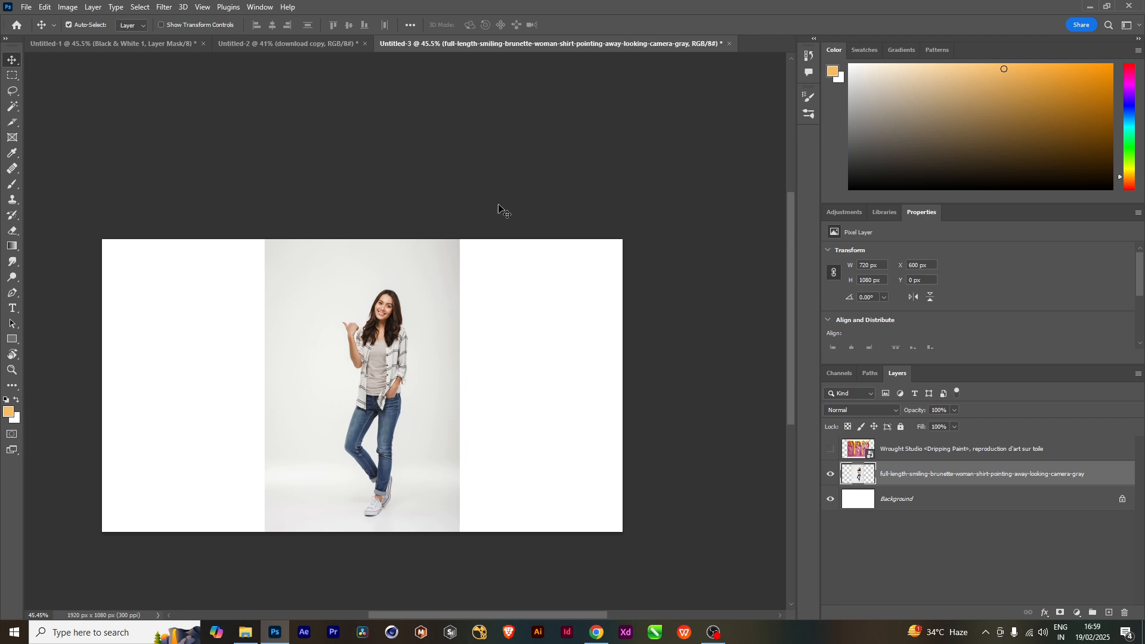
Mask the full-length photo with a layer mask made from a rectangular selection around the woman's upper body.
click(13, 76)
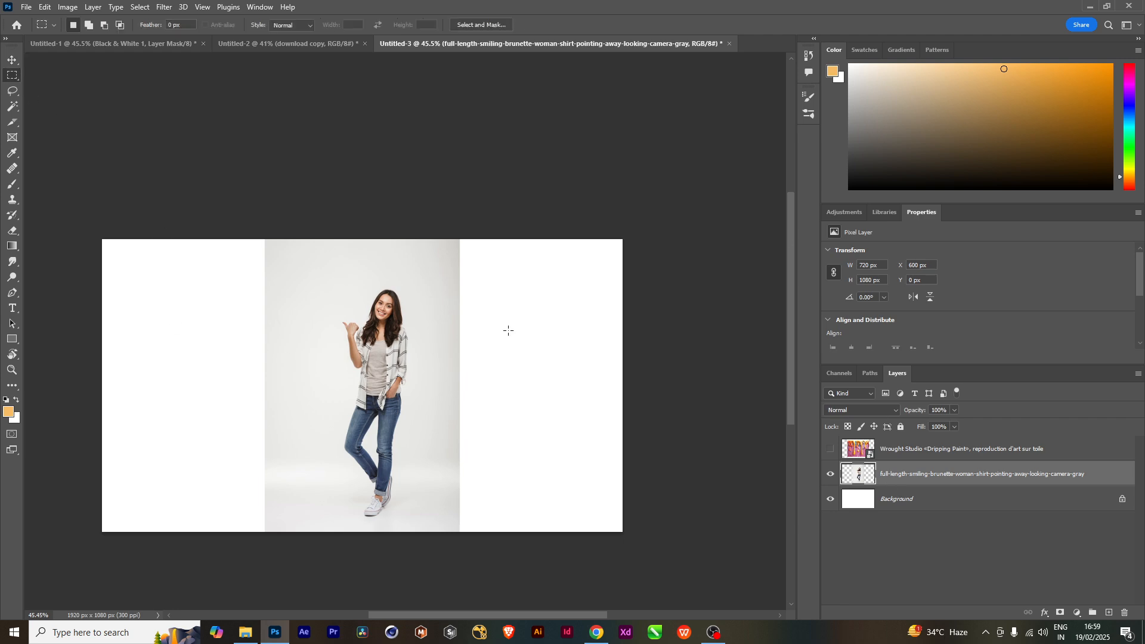
drag(268, 270, 458, 403)
click(1061, 612)
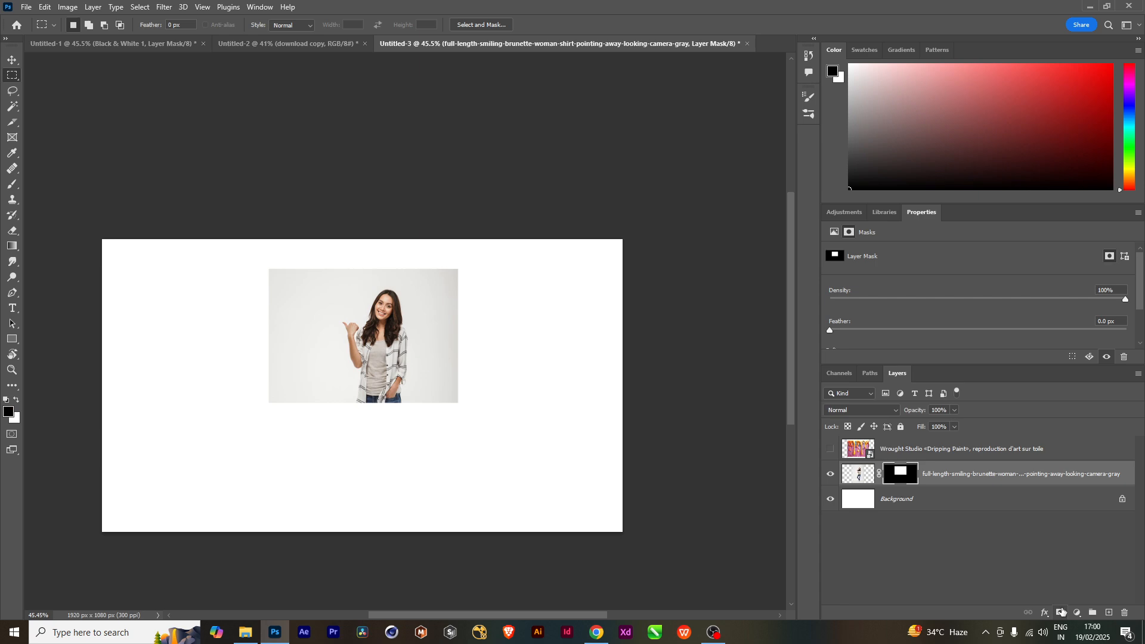
Delete the light background from the masked photo's image with the Magic Wand and clear the selection.
click(854, 483)
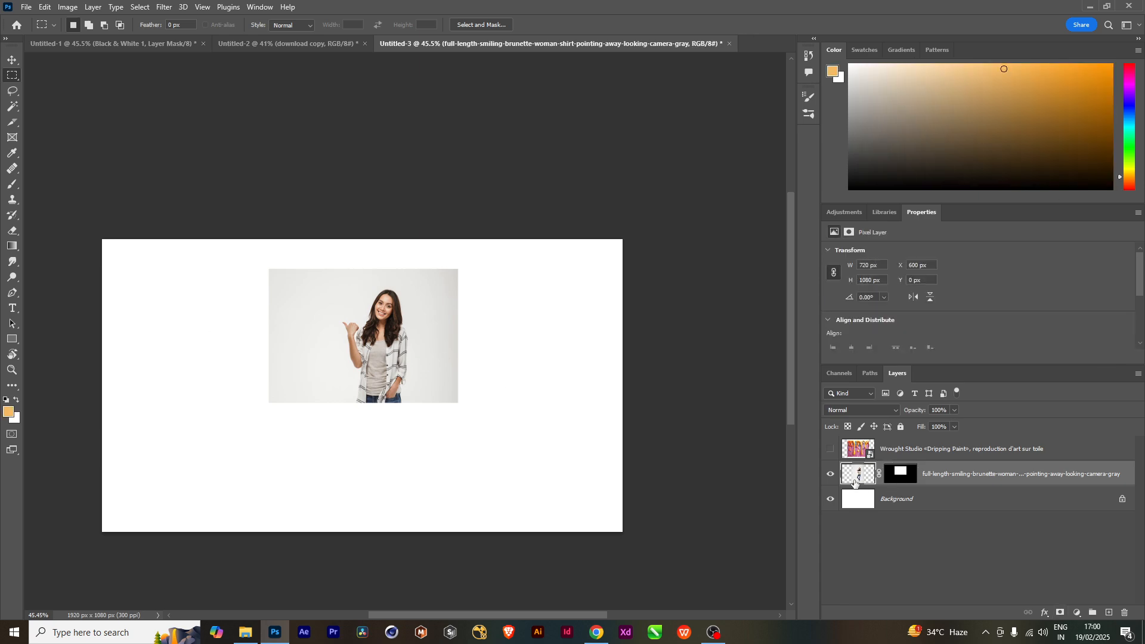
key(w)
click(303, 333)
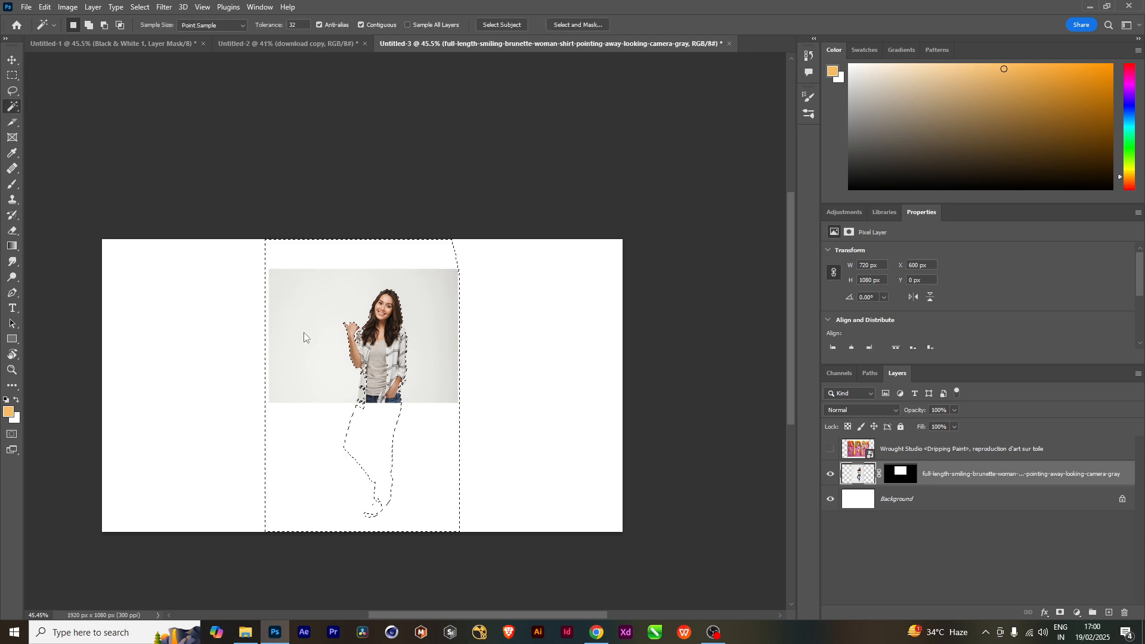
key(Delete)
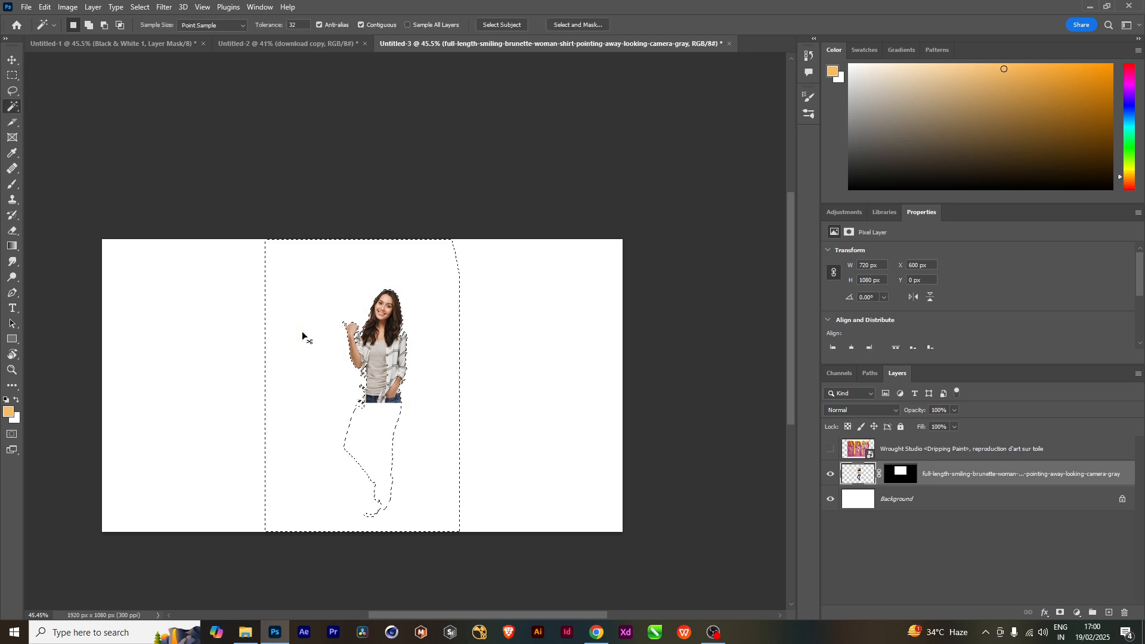
key(ctrl+d)
Enlarge the masked woman layer to about 652 × 1537 px and reposition her near the middle of the canvas.
key(ctrl+t)
drag(460, 515, 597, 510)
drag(369, 401, 344, 433)
key(Return)
key(w)
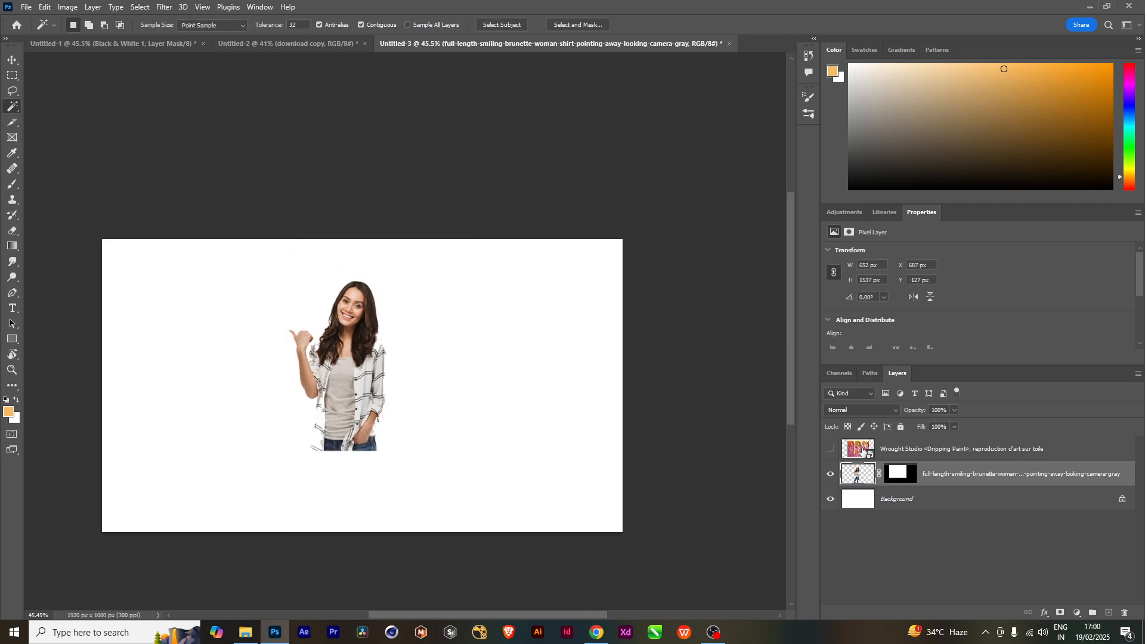
Show the dripping paint layer, scale it to about 19.14%, and place it over the woman's lower torso.
click(897, 449)
click(830, 448)
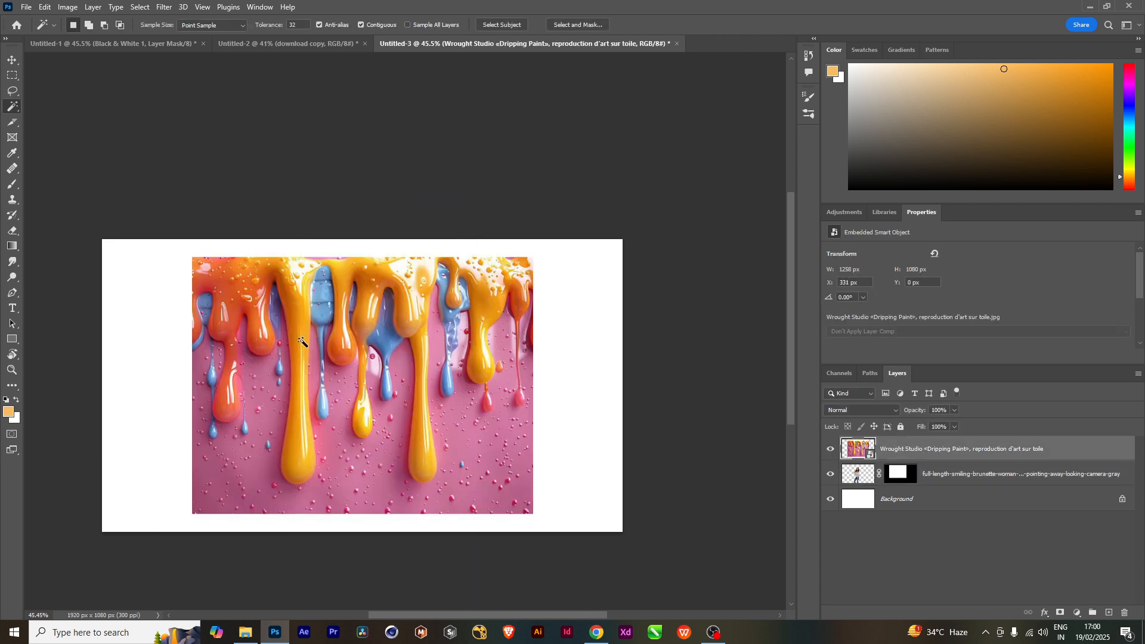
key(ctrl+t)
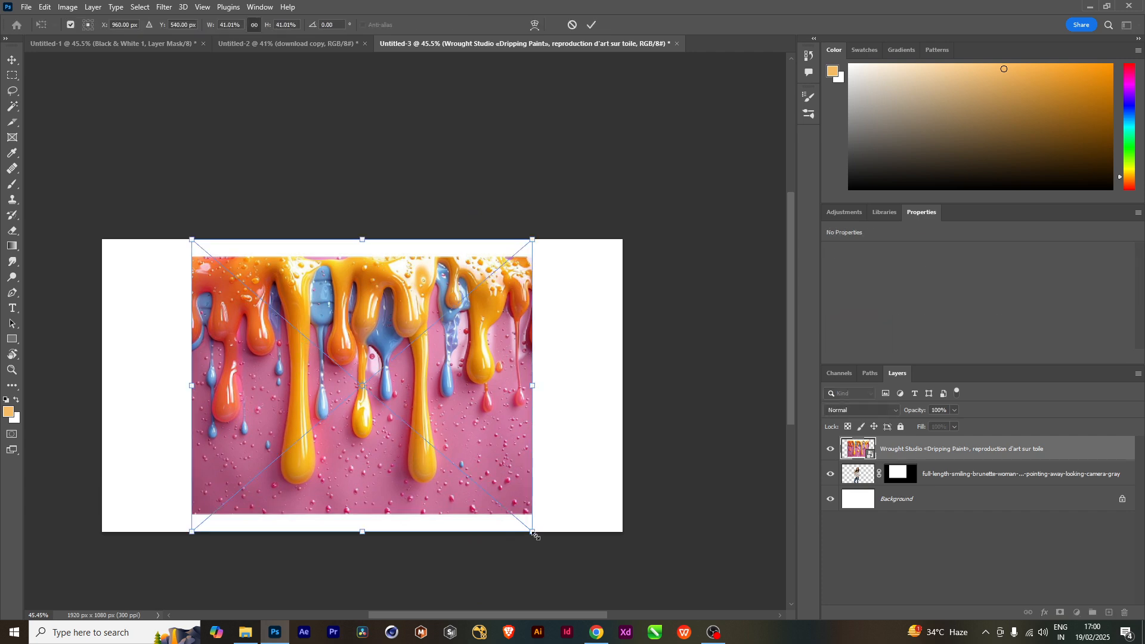
drag(533, 533, 481, 492)
drag(431, 403, 410, 489)
drag(464, 368, 417, 412)
drag(386, 460, 383, 423)
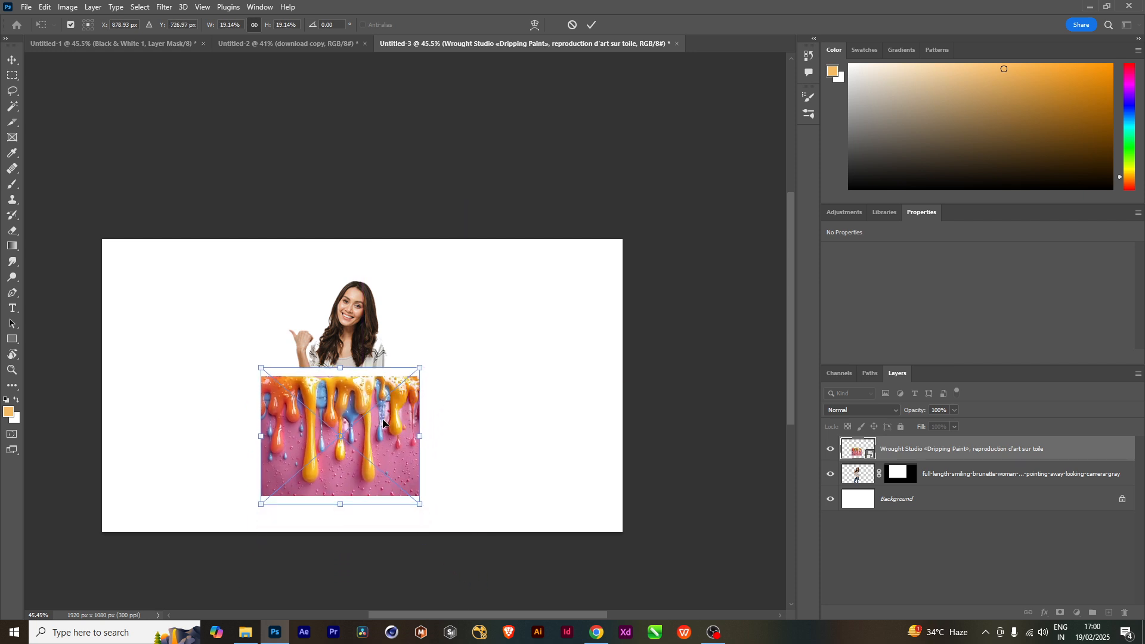
key(Return)
key(w)
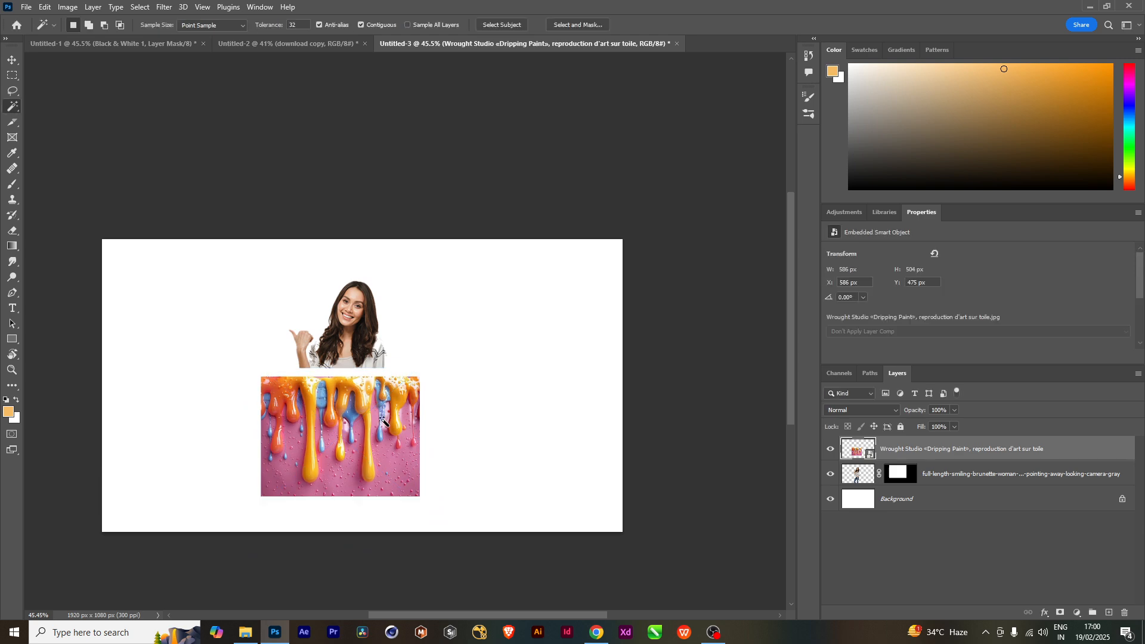
Move the dripping paint slightly lower on the woman's torso with its opacity reduced to 60%, and restore the opacity to 100%.
click(954, 409)
drag(943, 420, 932, 423)
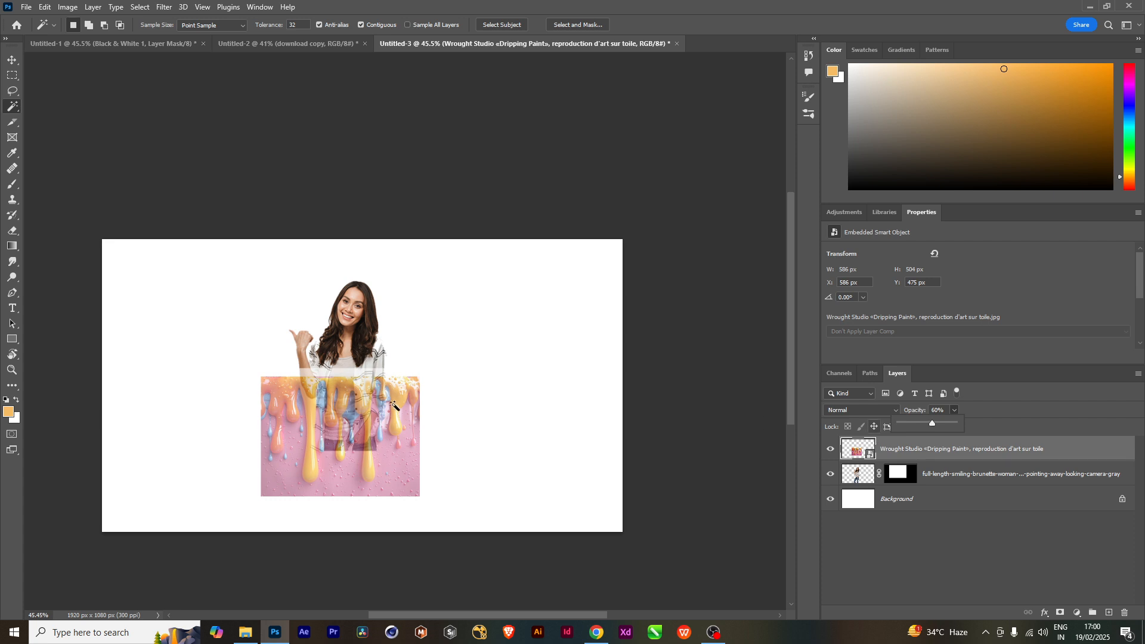
key(v)
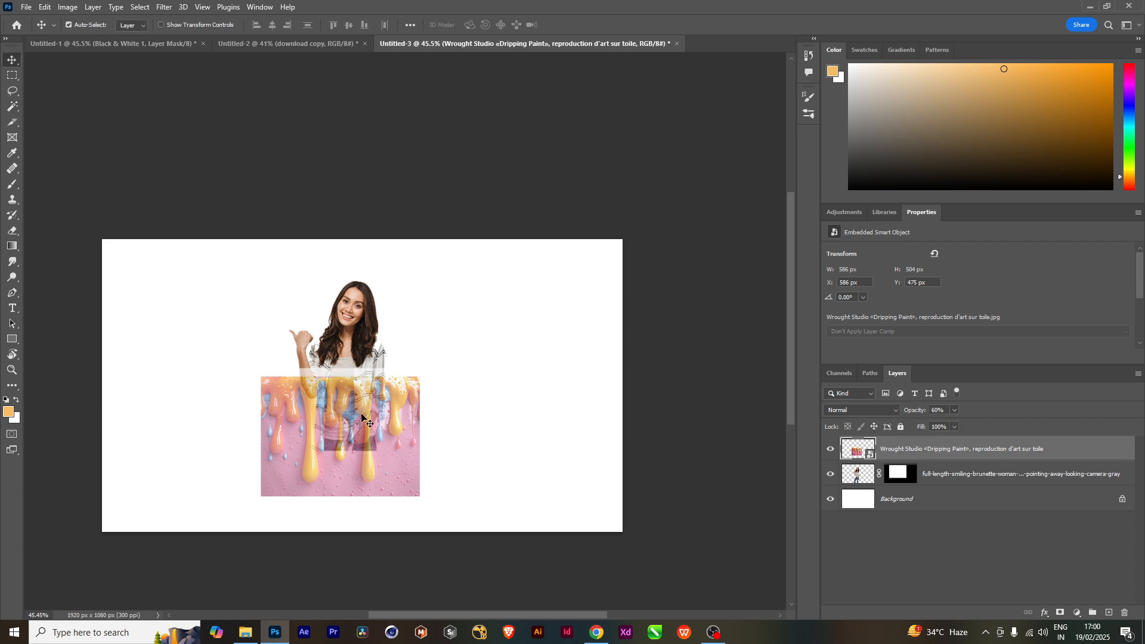
drag(371, 405, 373, 416)
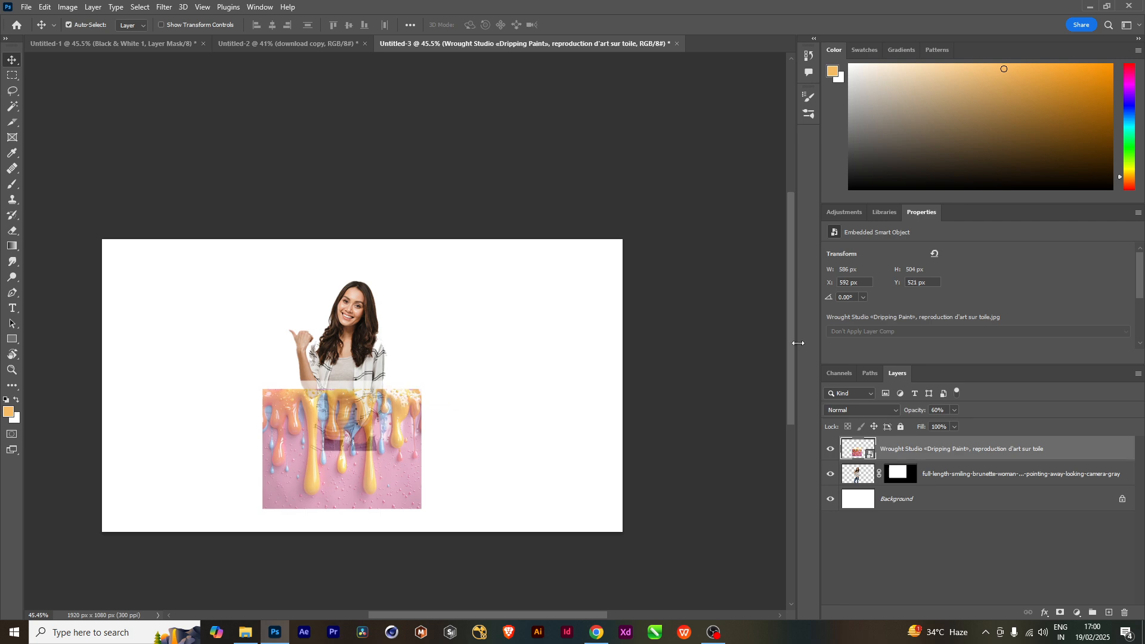
drag(954, 410, 998, 420)
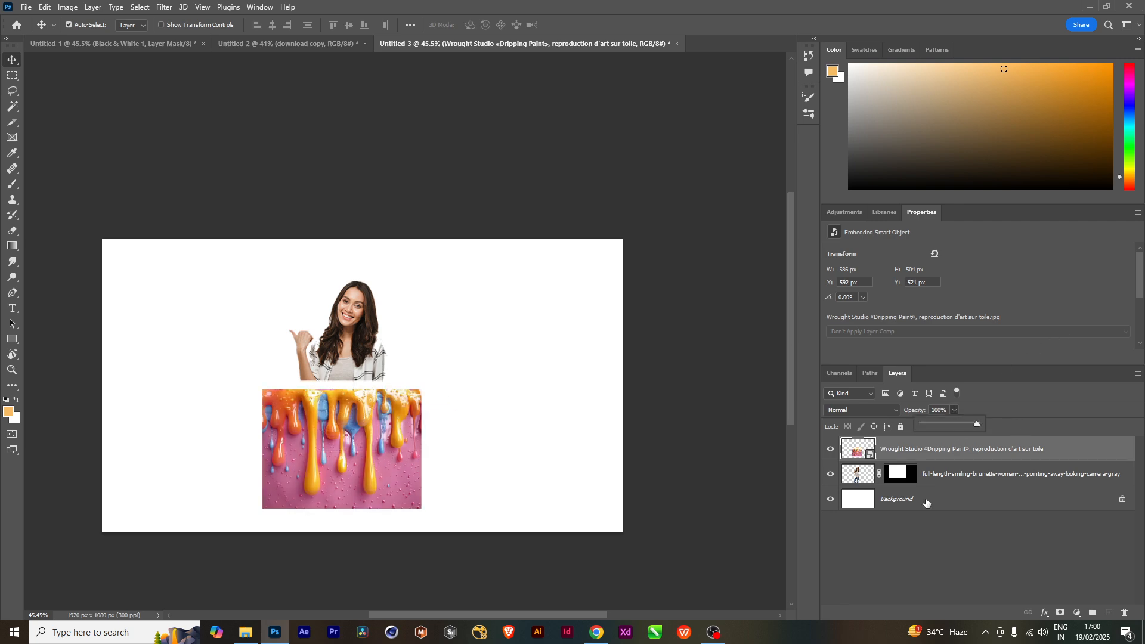
click(941, 550)
Rasterize the dripping paint layer and delete its large pink background areas with the Magic Wand.
right_click(910, 451)
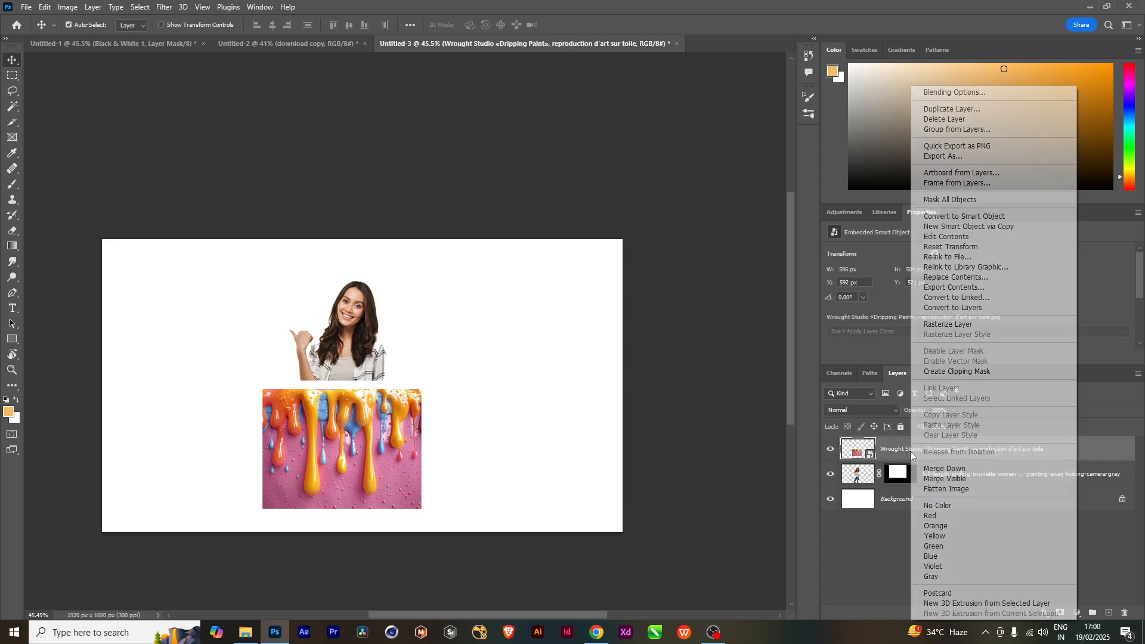
click(952, 327)
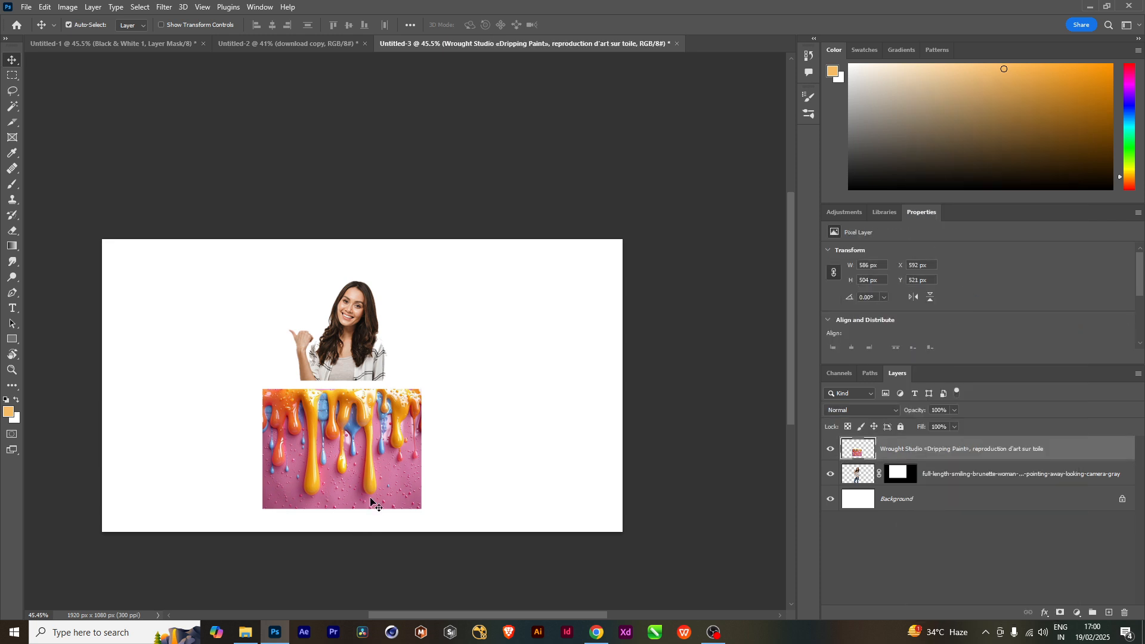
key(w)
click(396, 493)
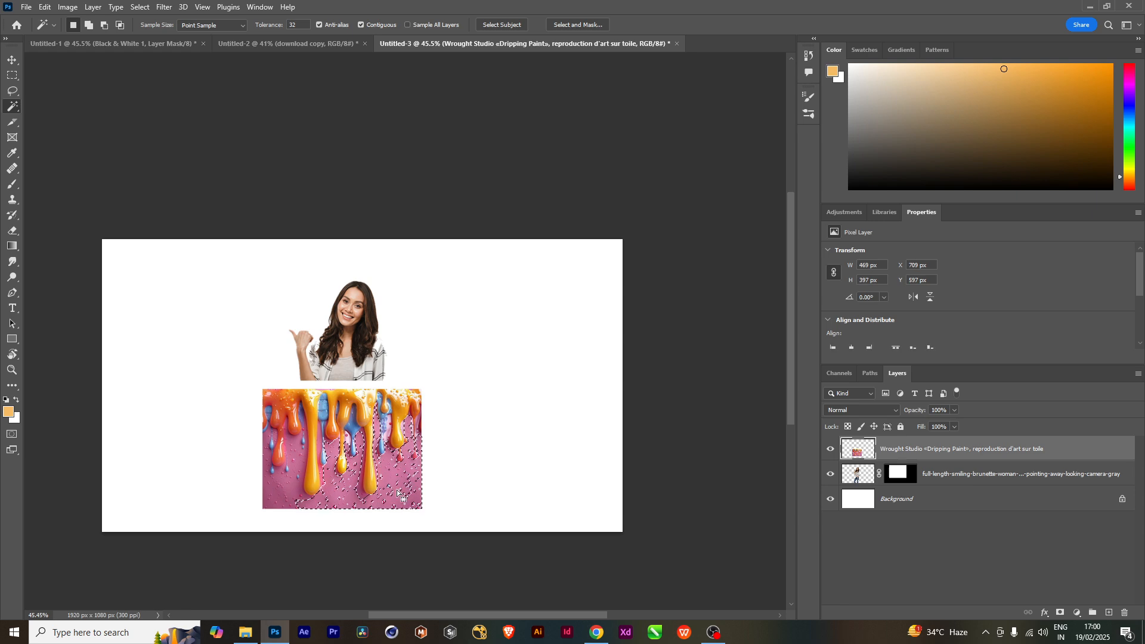
key(Delete)
click(299, 468)
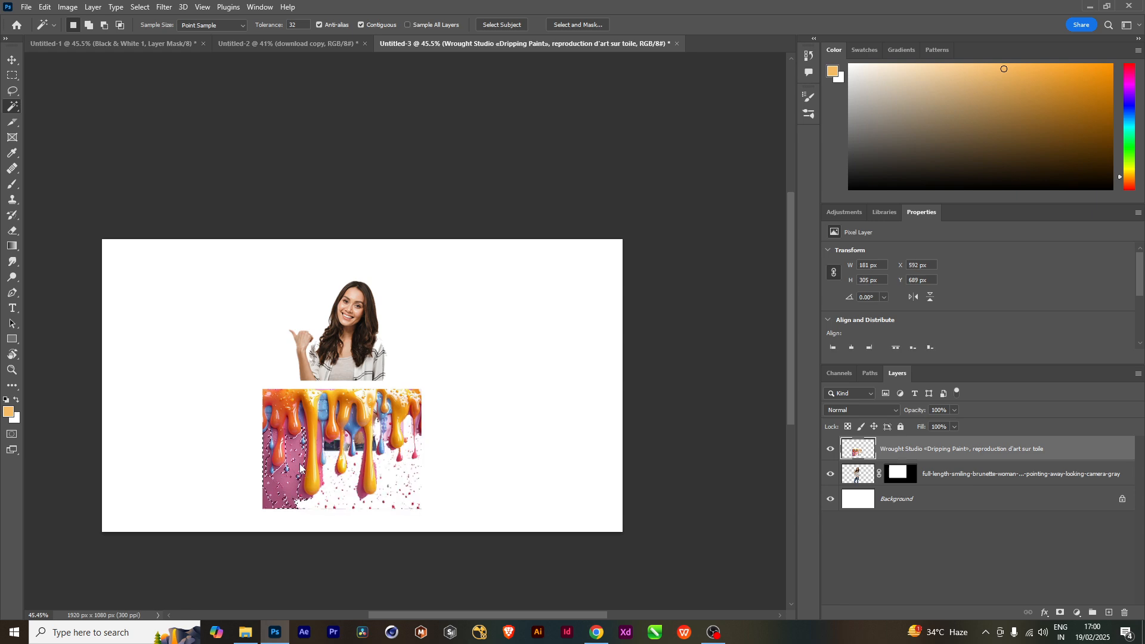
key(Delete)
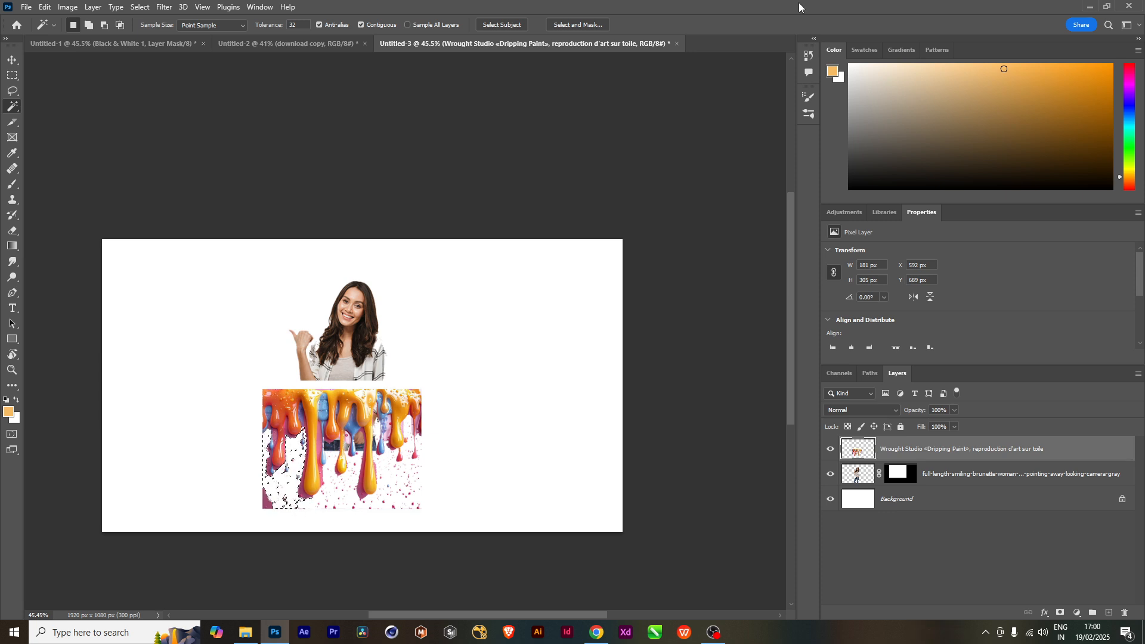
click(265, 502)
key(Delete)
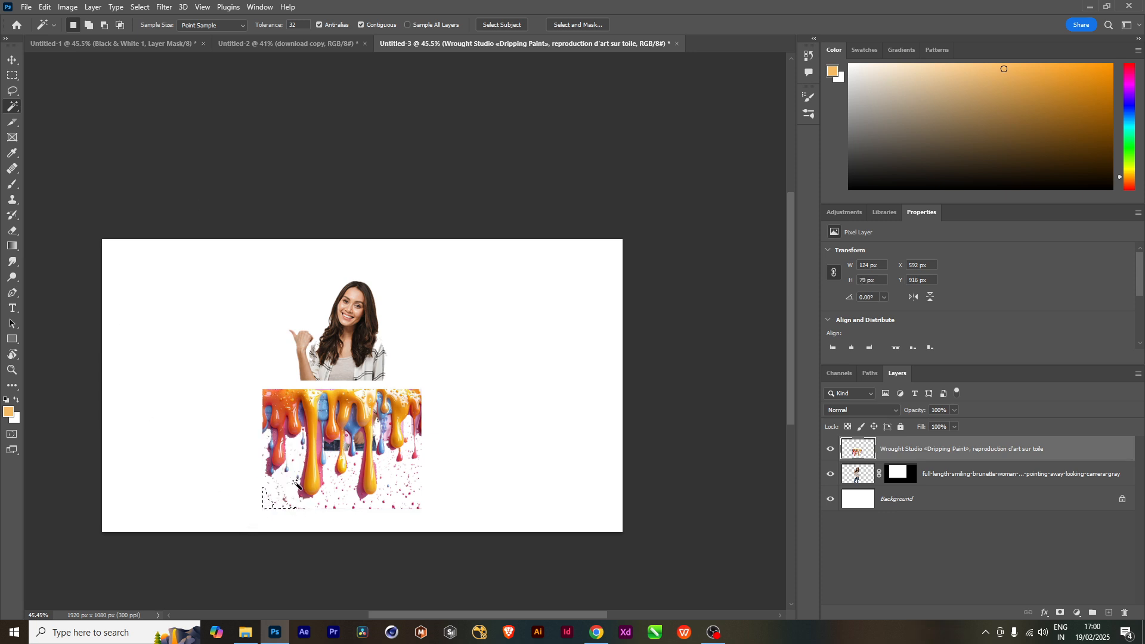
Delete the leftover pink patches beside the drips and the white strip above the paint with the Magic Wand, and clear the selection.
click(322, 445)
click(319, 446)
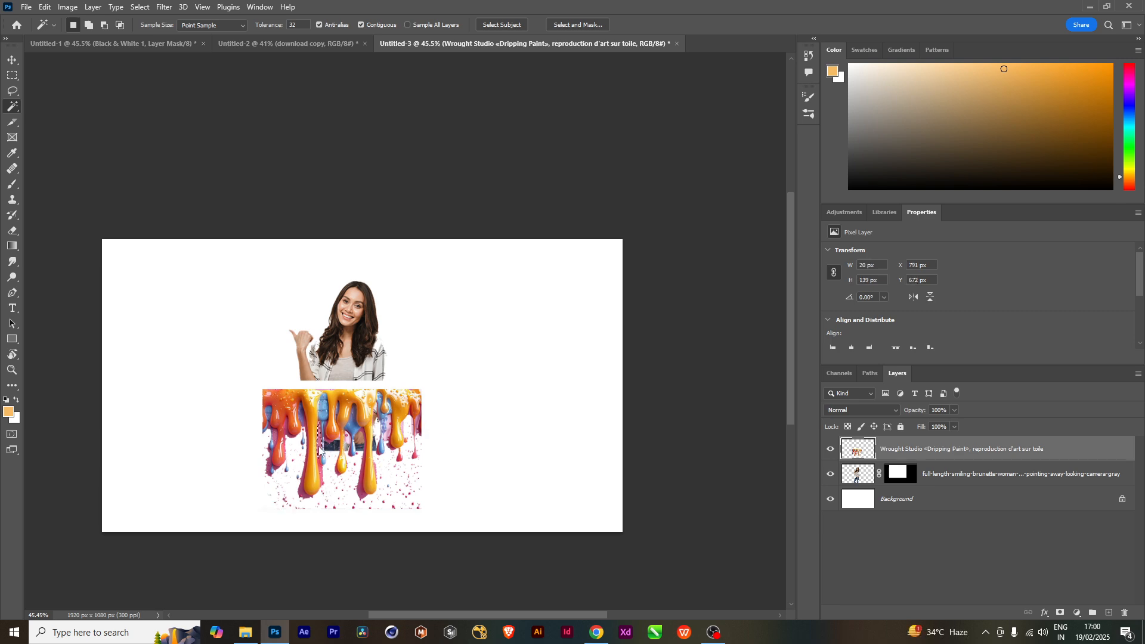
click(322, 477)
click(303, 501)
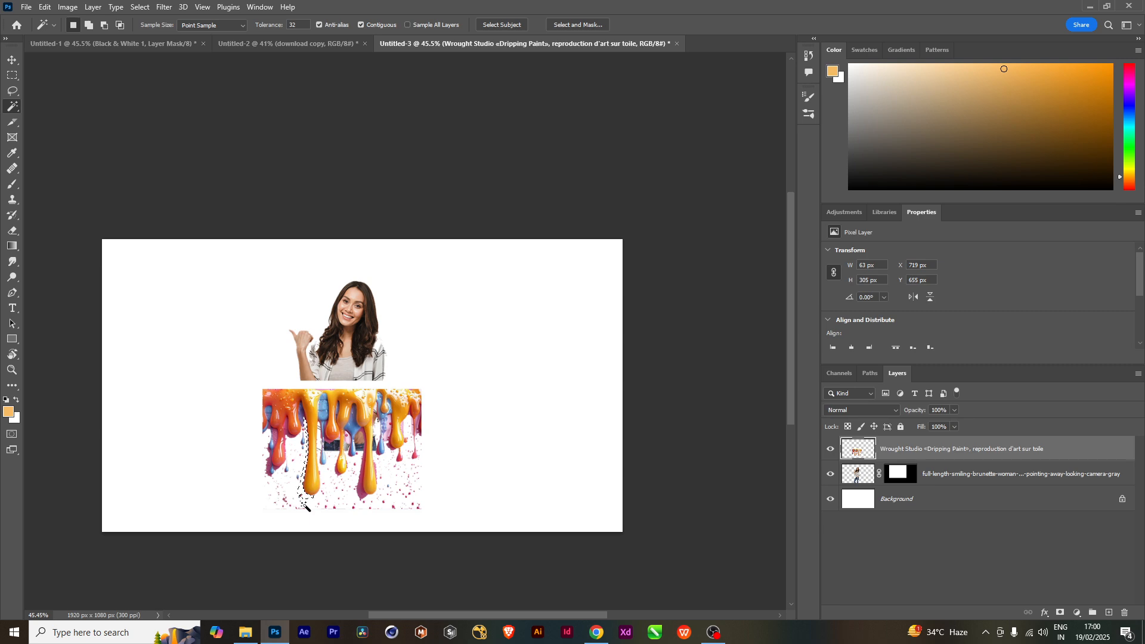
click(275, 438)
click(270, 471)
click(268, 460)
key(ctrl+d)
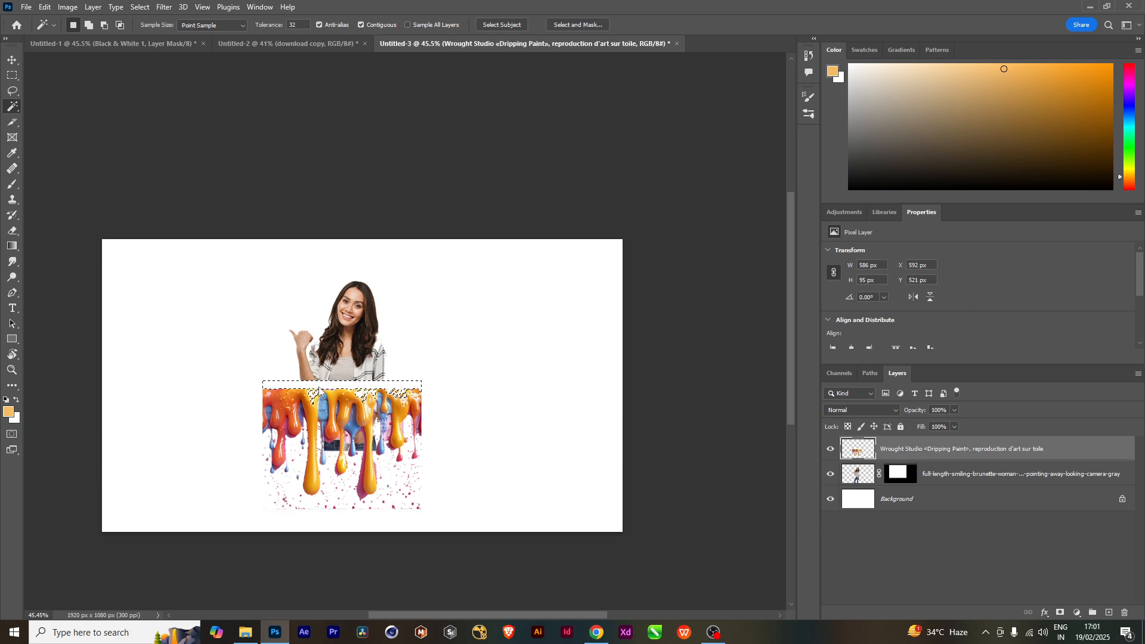
key(ctrl+d)
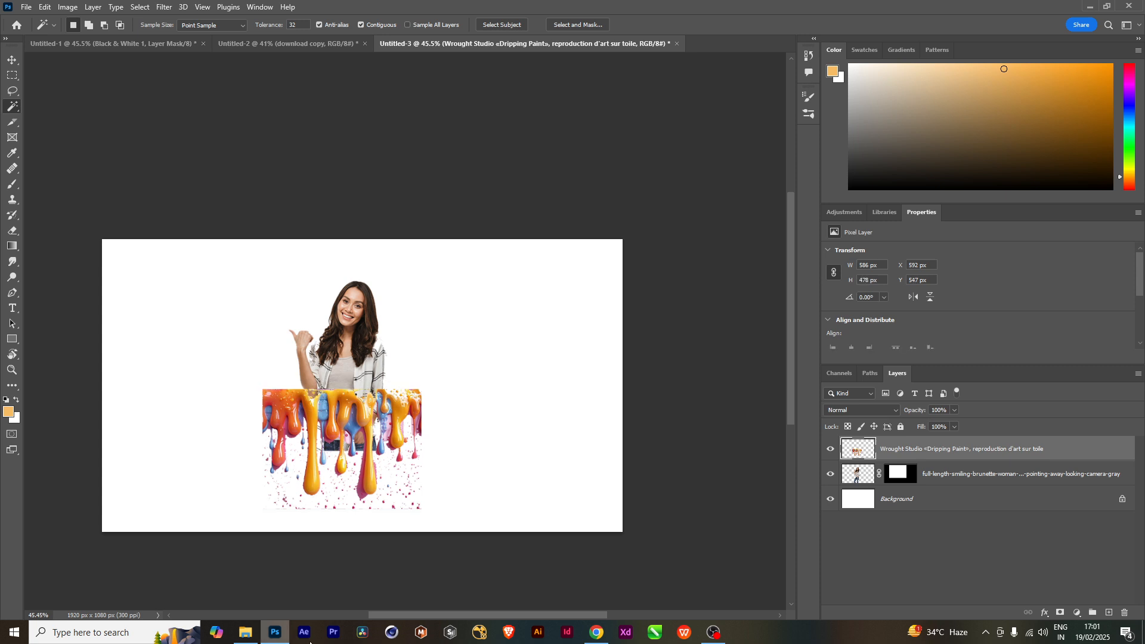
Load the dripping paint's outline as a selection, invert it, hide the paint layer, and activate the woman's layer mask.
click(12, 61)
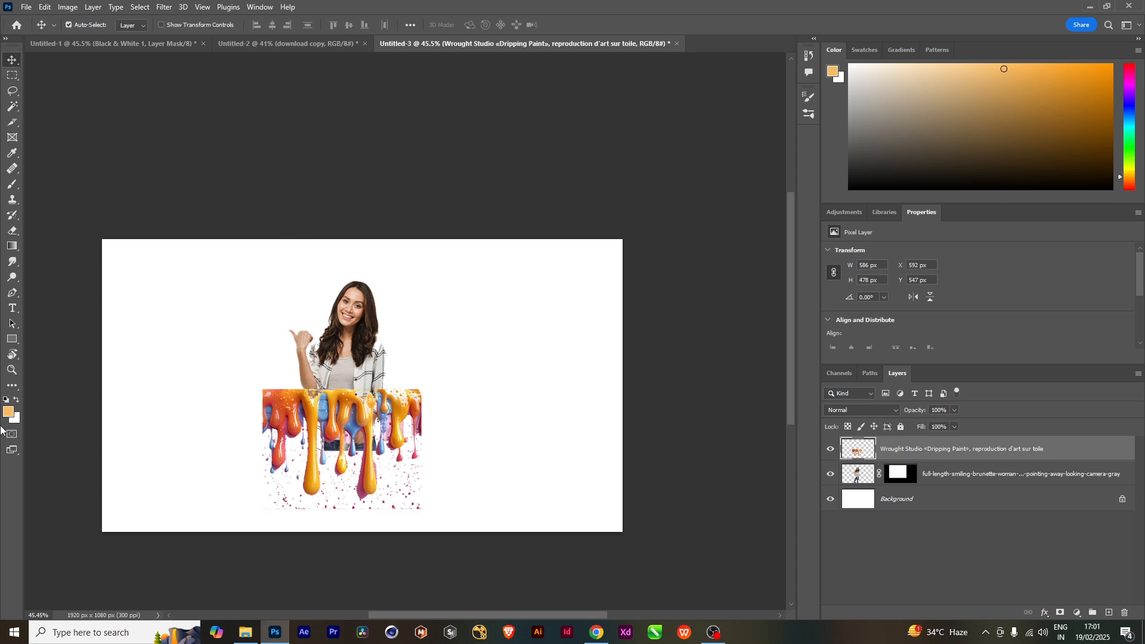
ctrl+click(859, 453)
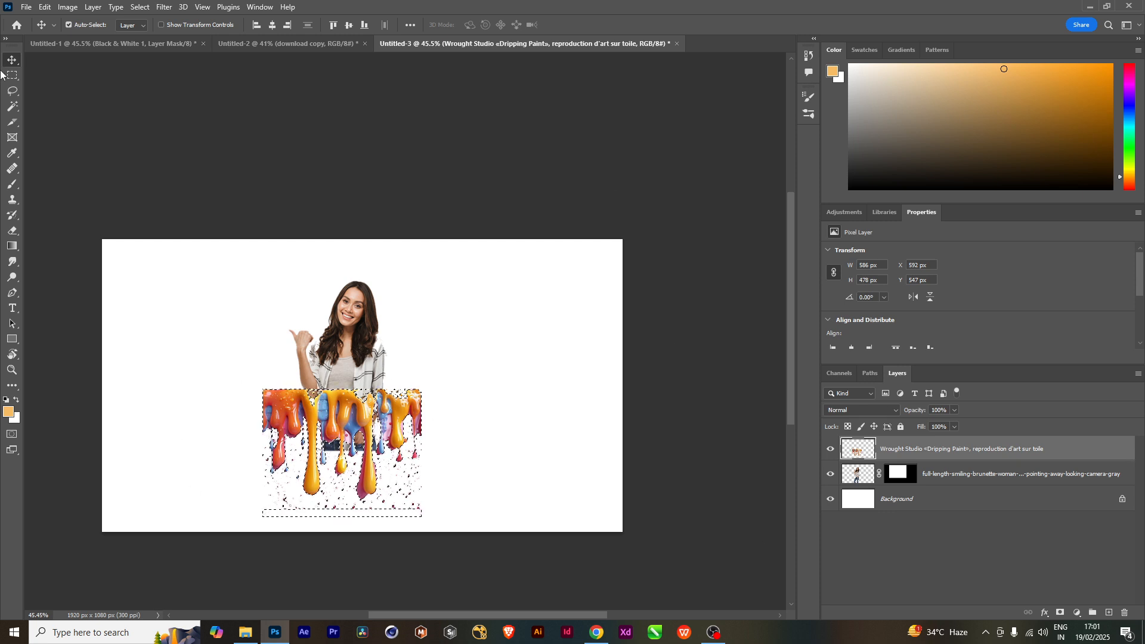
click(140, 8)
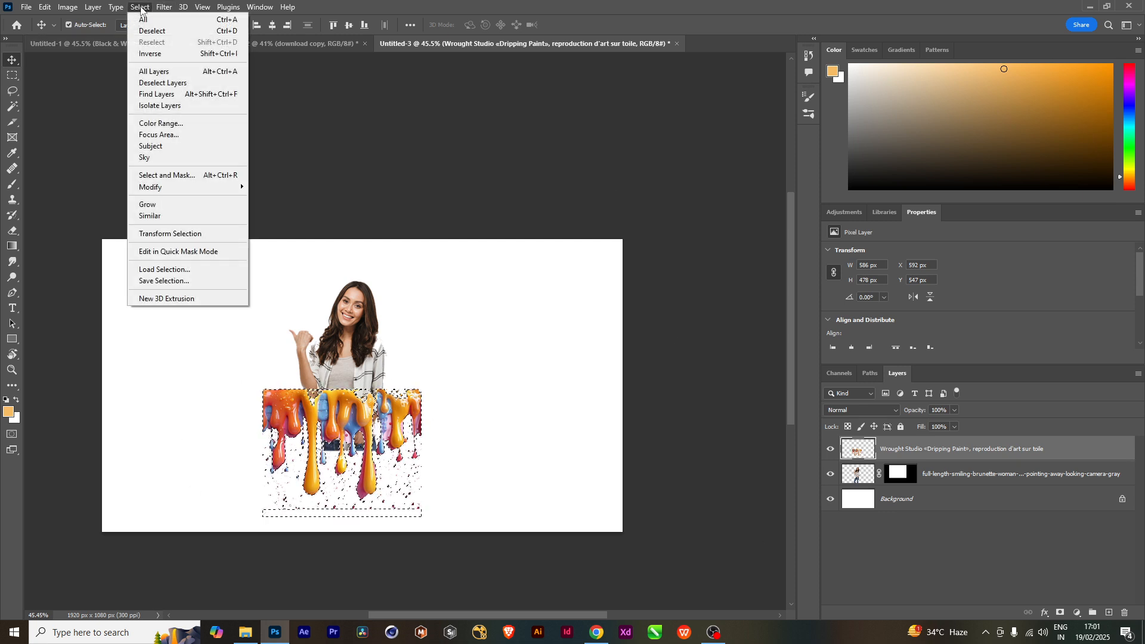
click(149, 56)
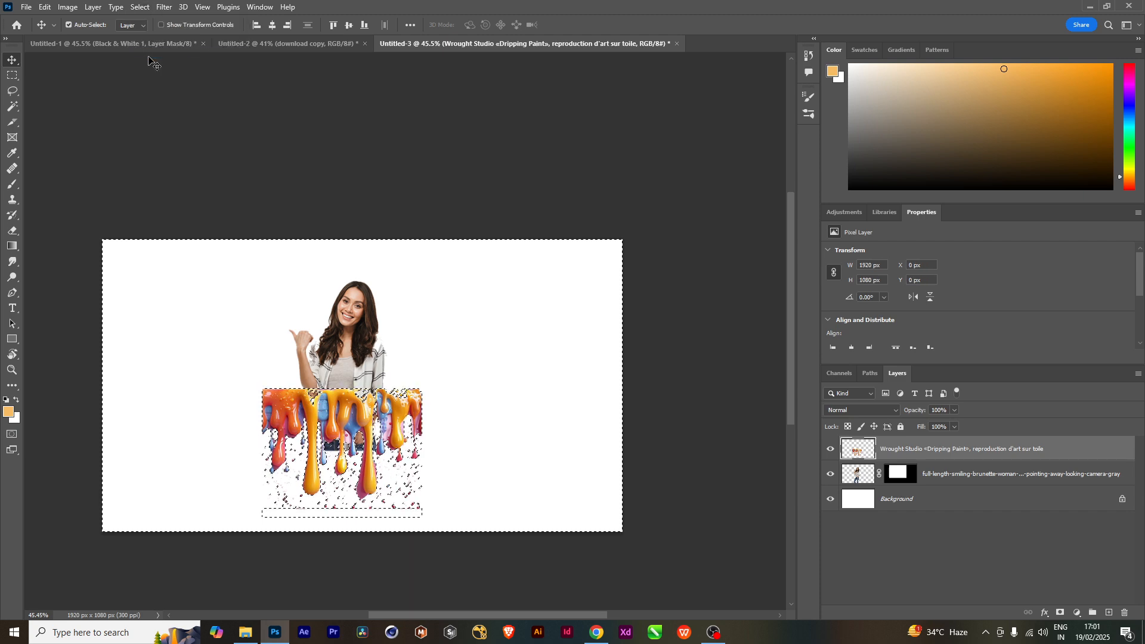
click(830, 448)
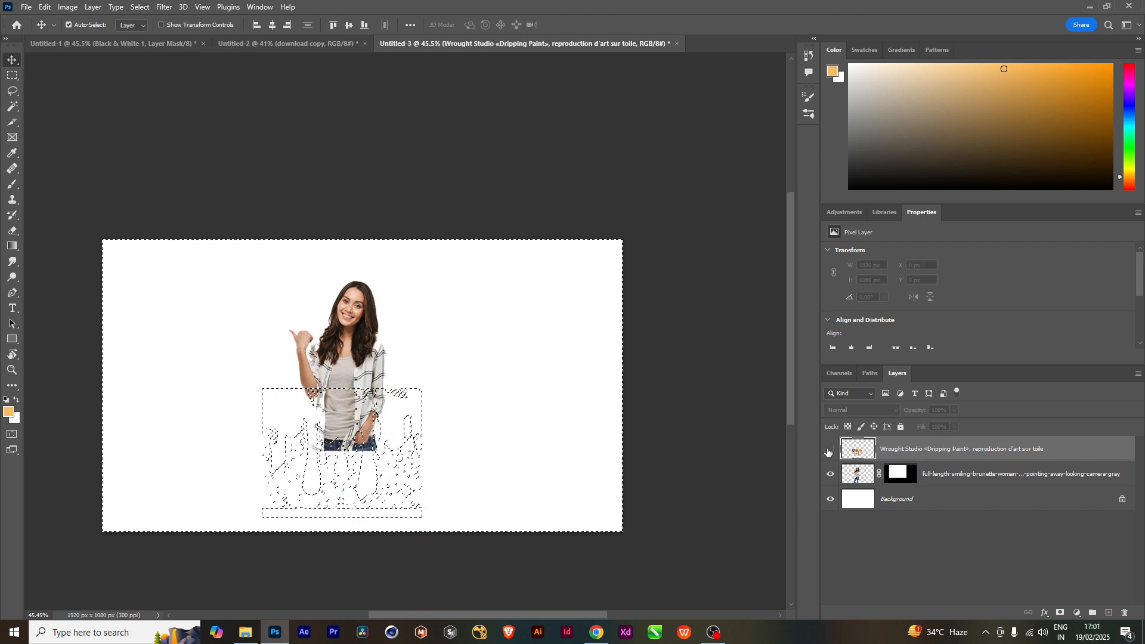
click(901, 481)
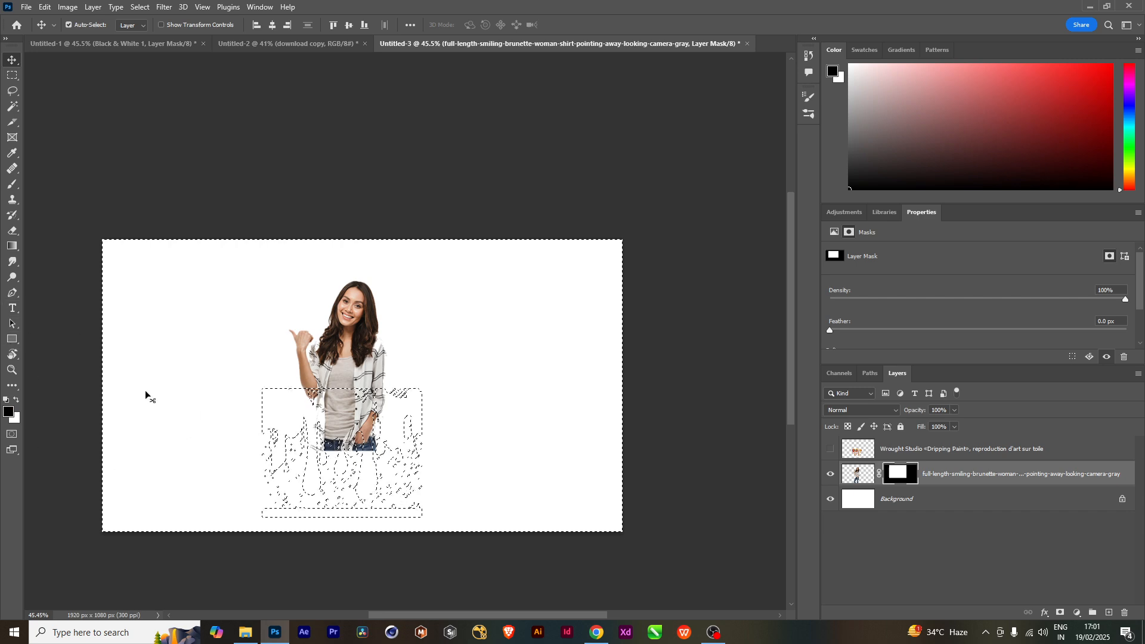
Set the Brush tool's opacity to 100% for painting on the woman's layer mask.
key(b)
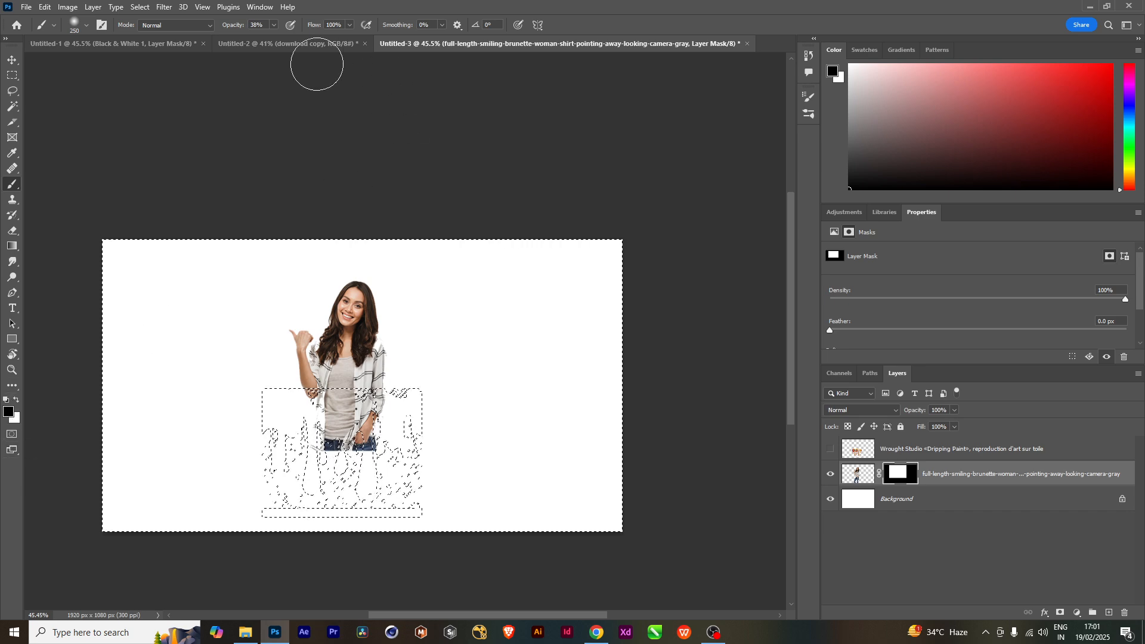
click(275, 25)
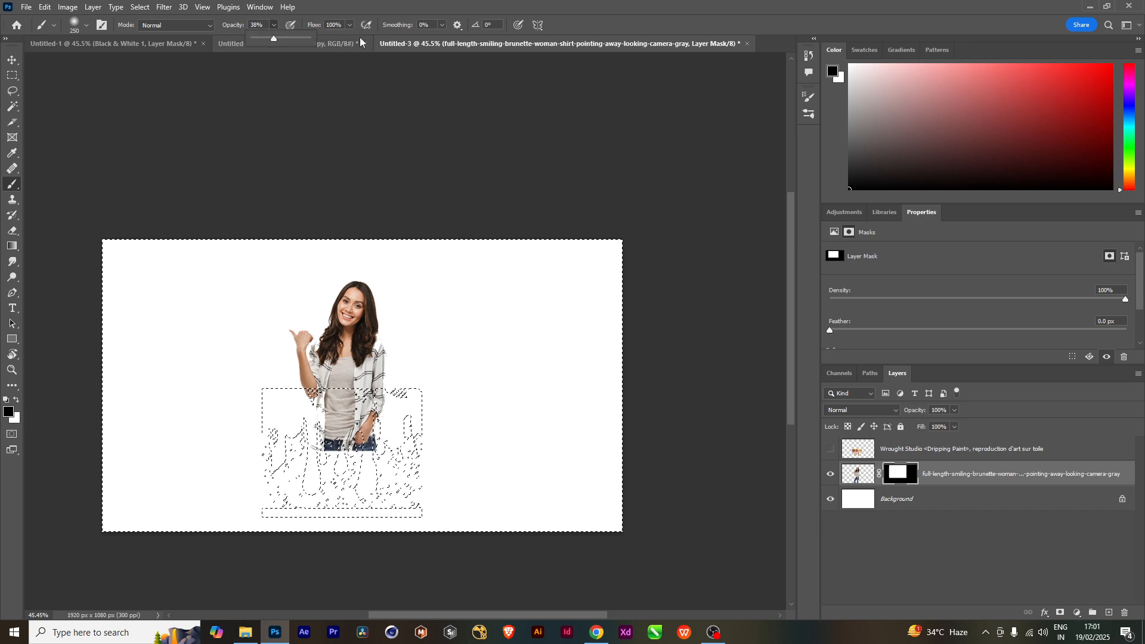
drag(274, 39, 370, 50)
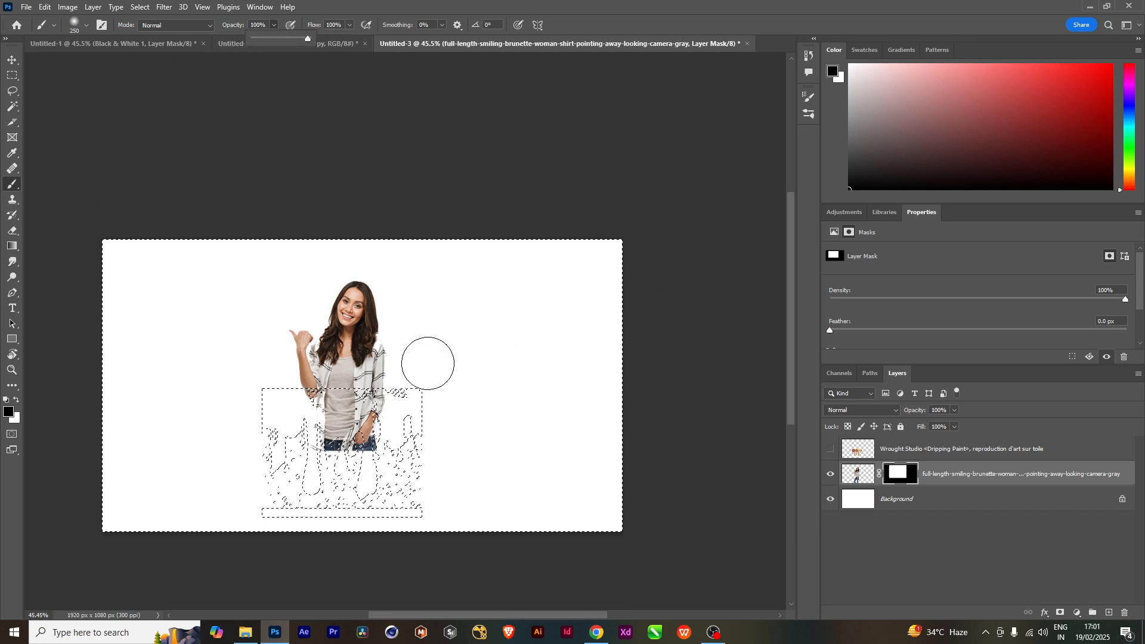
scroll(364, 456, up, 2)
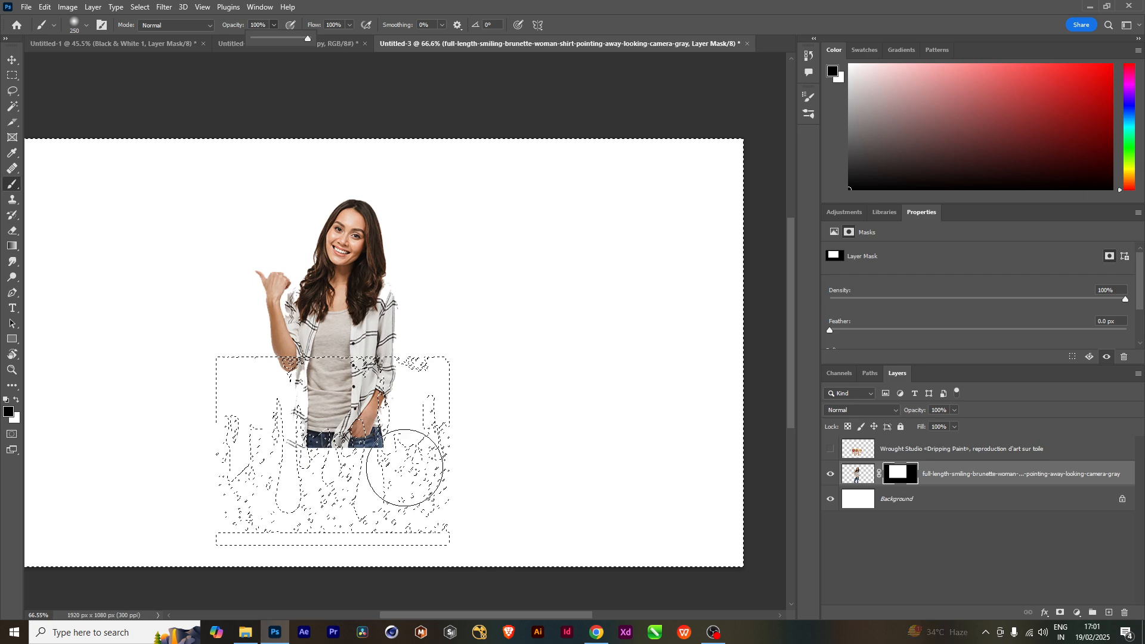
drag(405, 467, 387, 448)
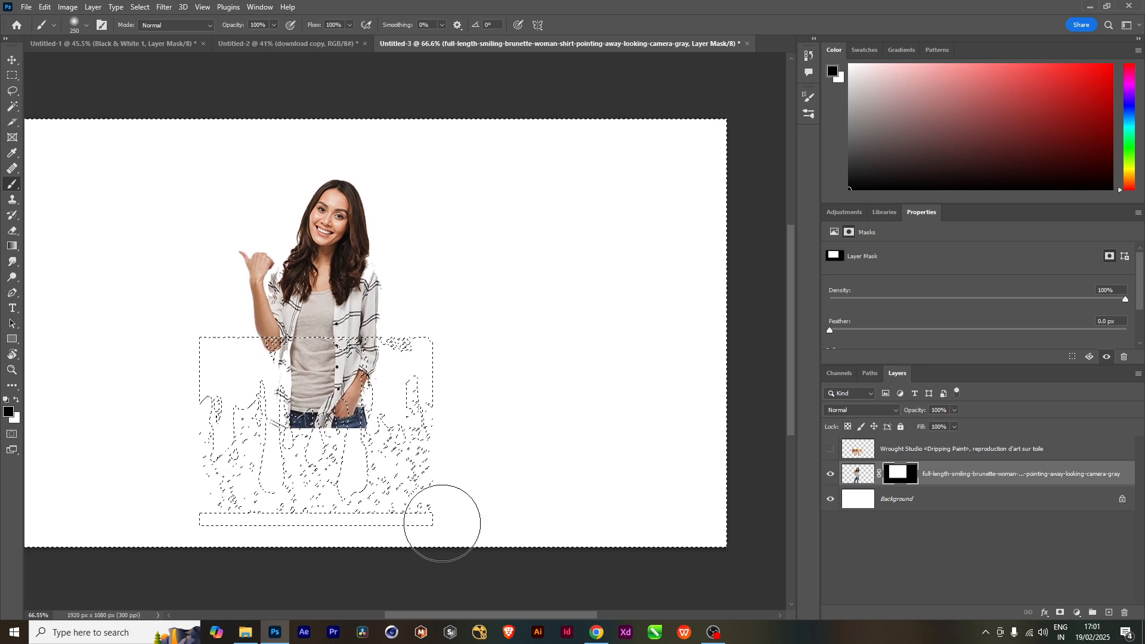
key(ctrl+t)
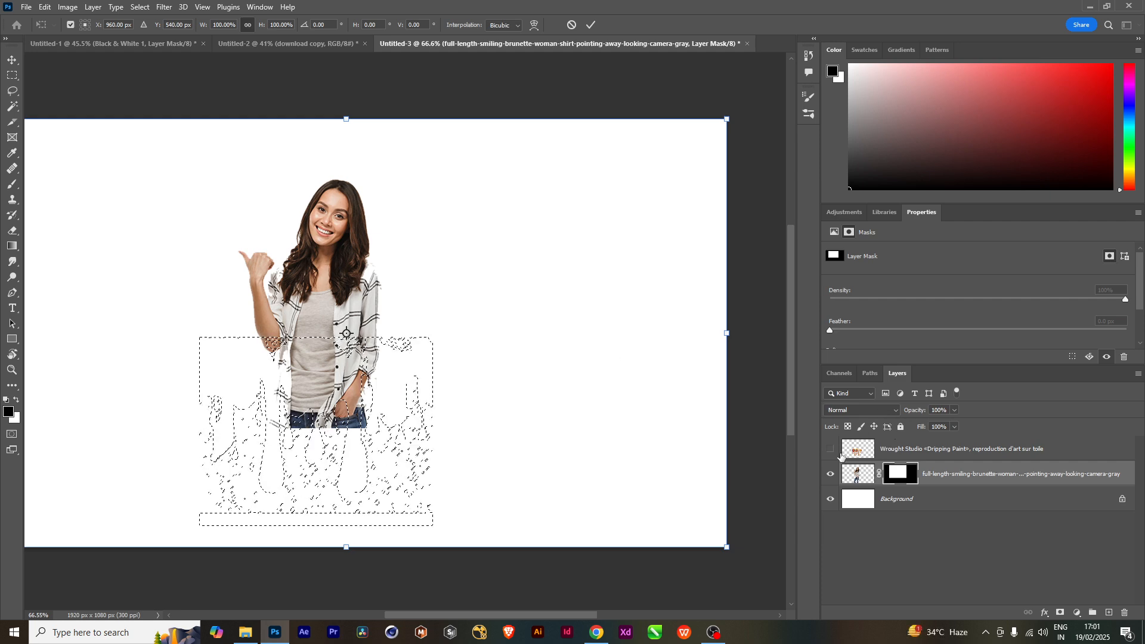
key(Return)
key(ctrl+shift+i)
key(b)
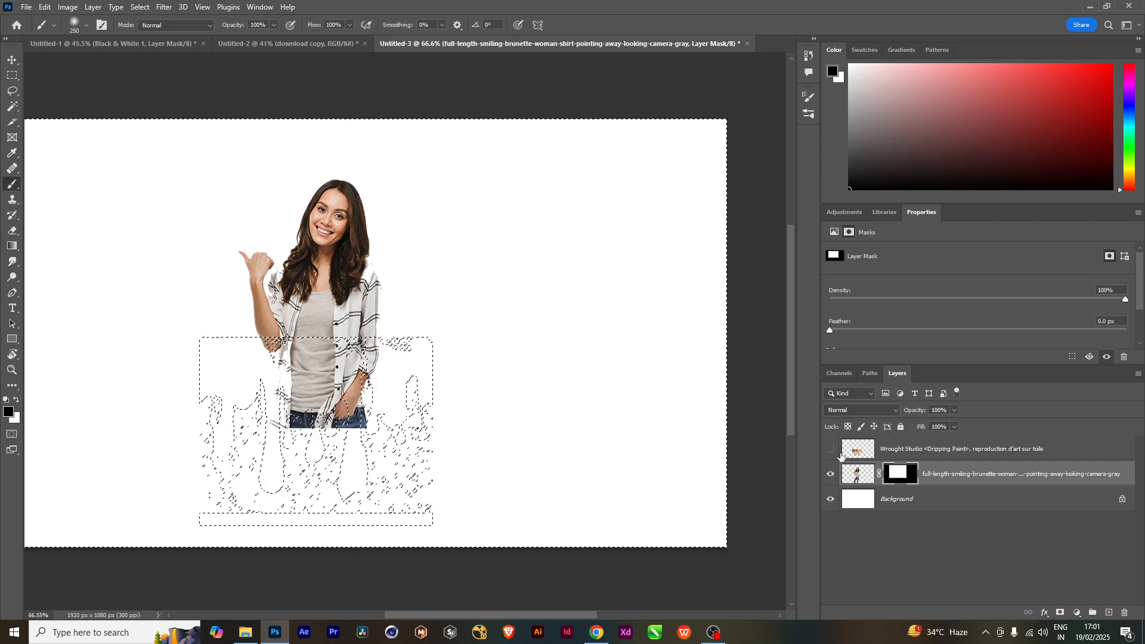
Show the dripping paint layer again and clear the inverted selection.
click(842, 456)
click(833, 453)
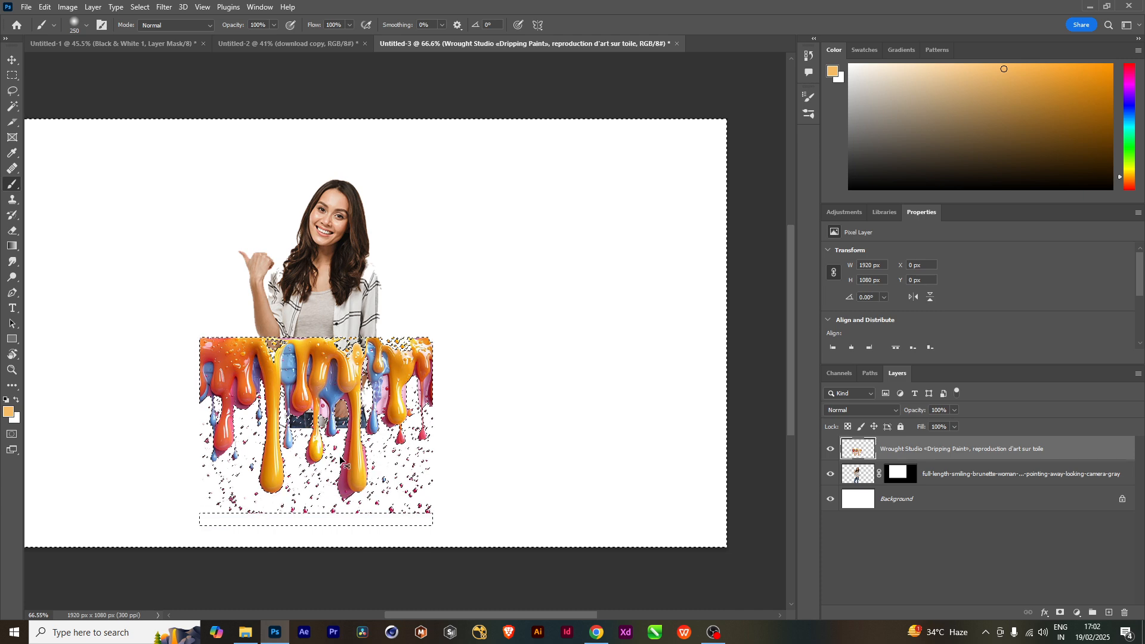
key(ctrl+t)
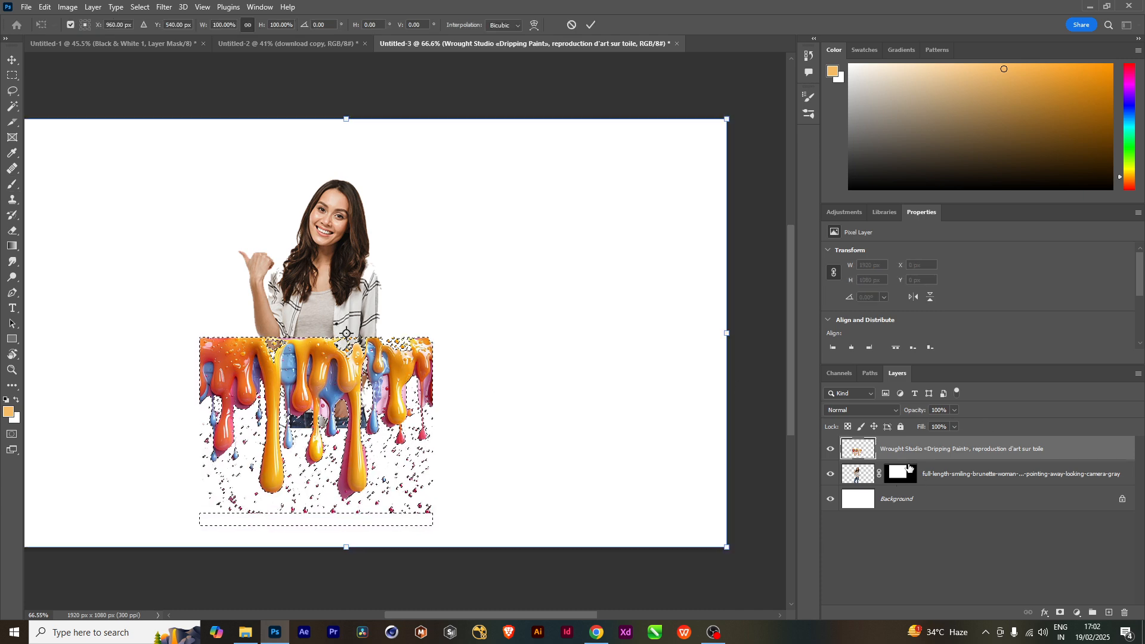
key(Return)
key(b)
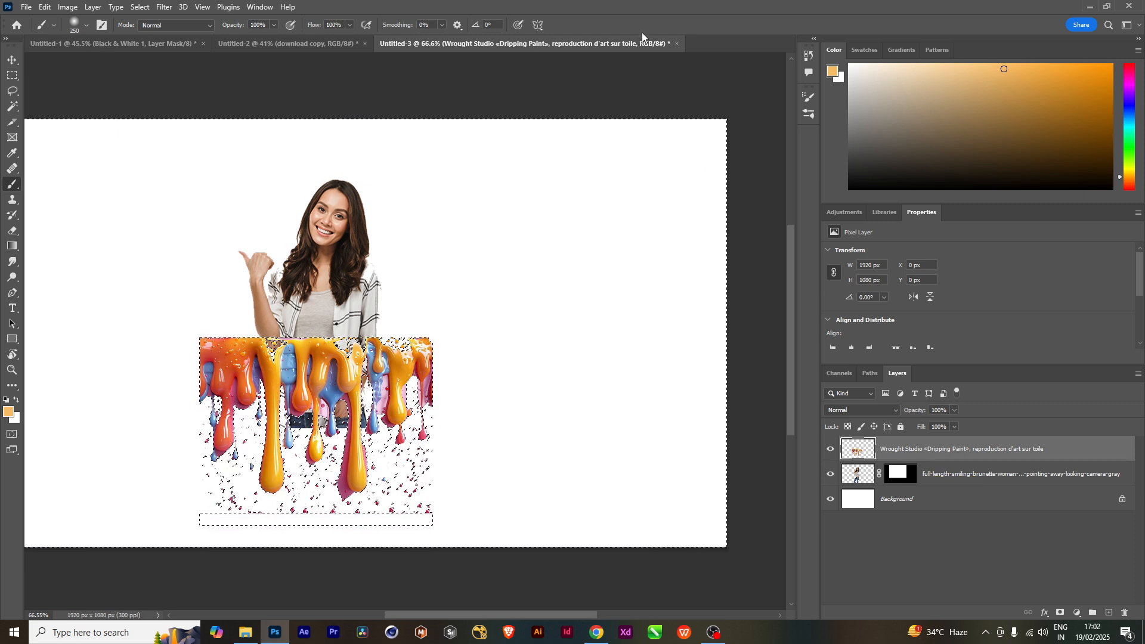
key(v)
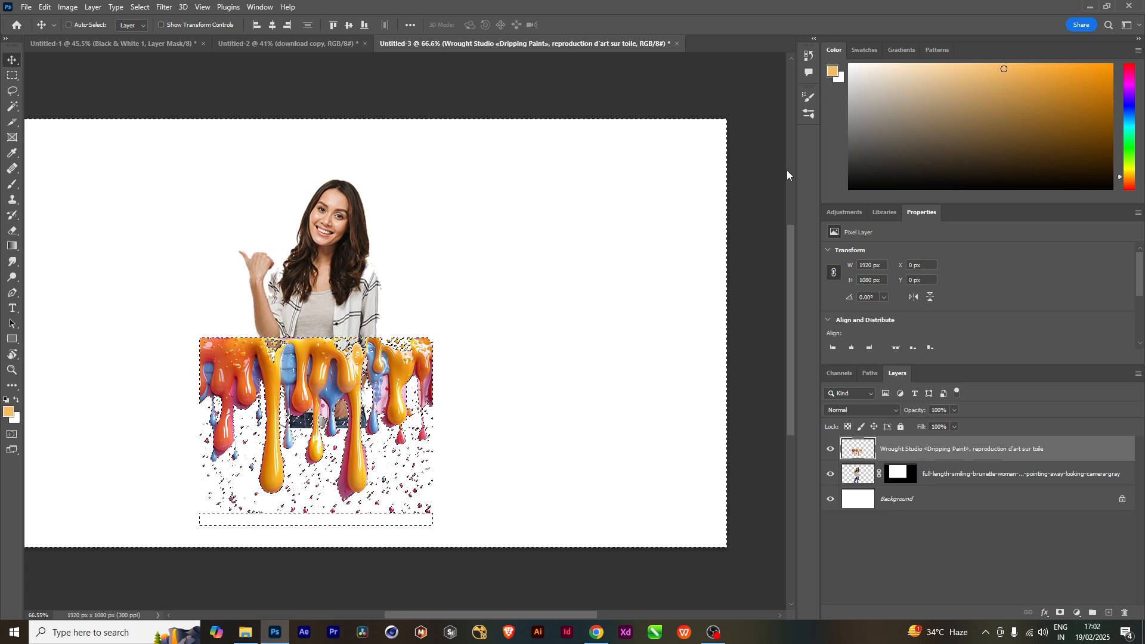
key(ctrl+d)
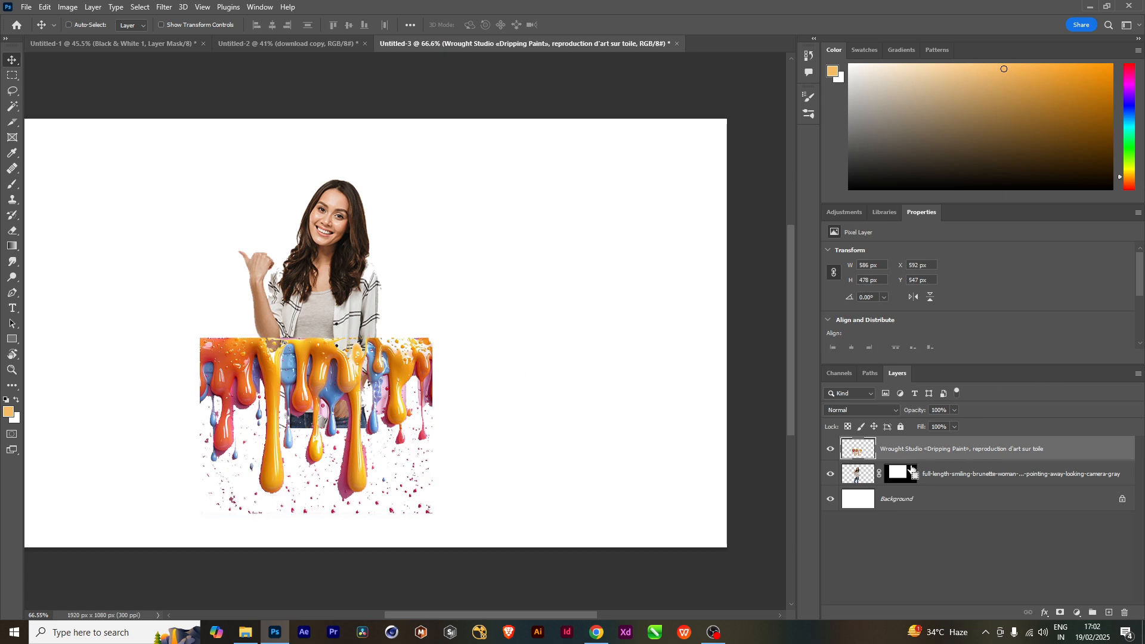
Scale the dripping paint down to about 61.23% and place it across the woman's lower torso.
key(ctrl+t)
drag(434, 524, 387, 488)
drag(338, 400, 349, 361)
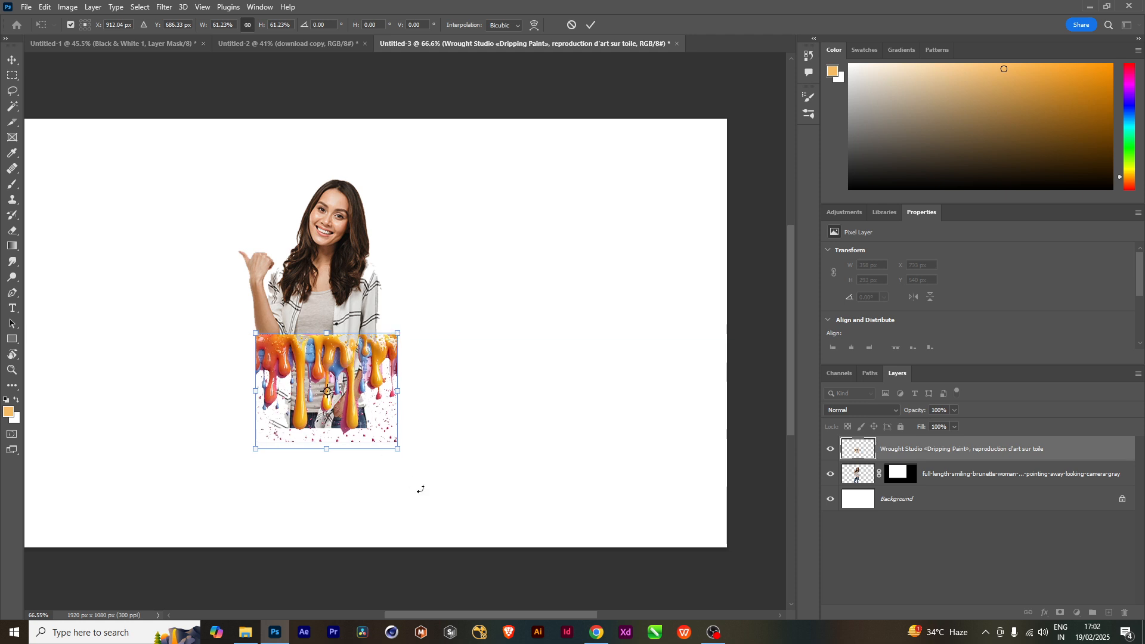
key(Return)
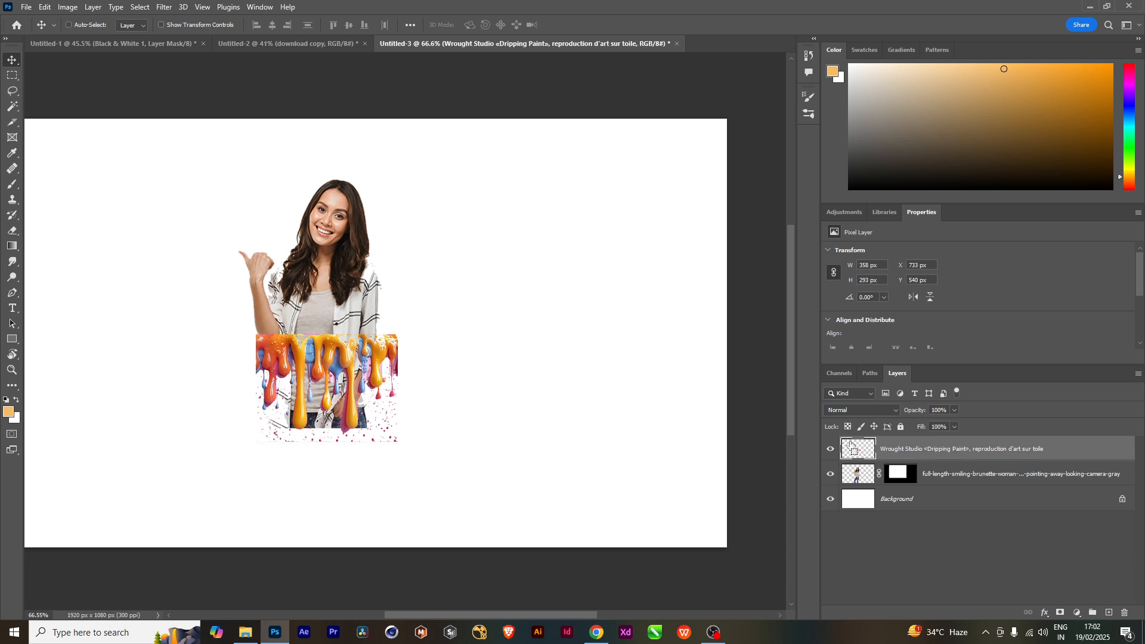
Select everything outside the resized dripping paint, hide the paint layer, and activate the woman's layer mask.
ctrl+click(854, 448)
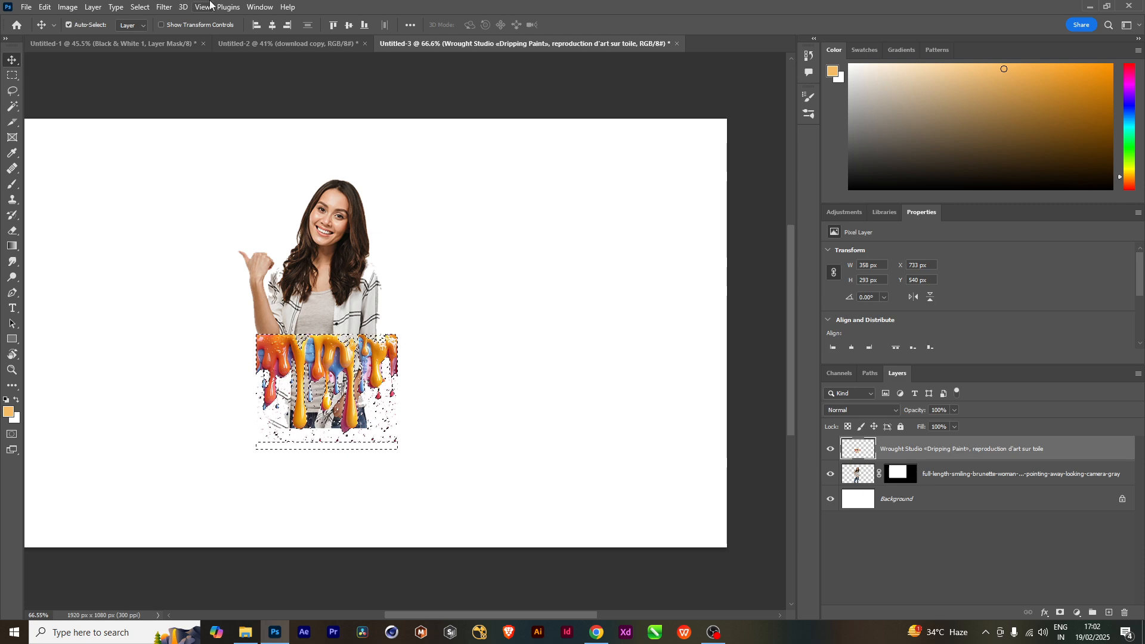
click(139, 7)
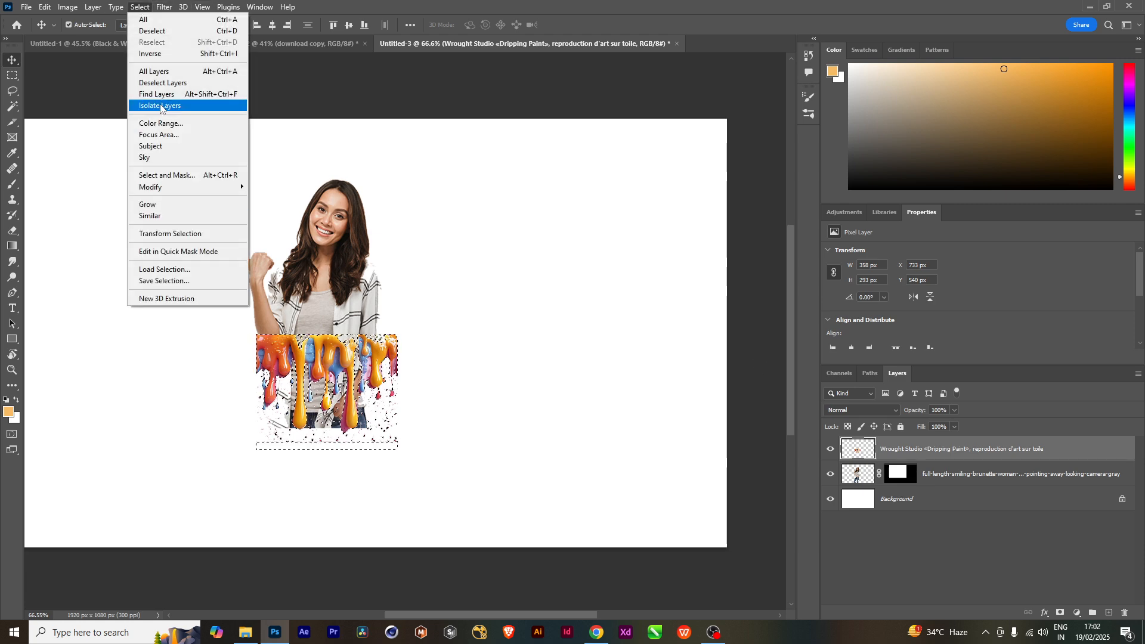
click(153, 54)
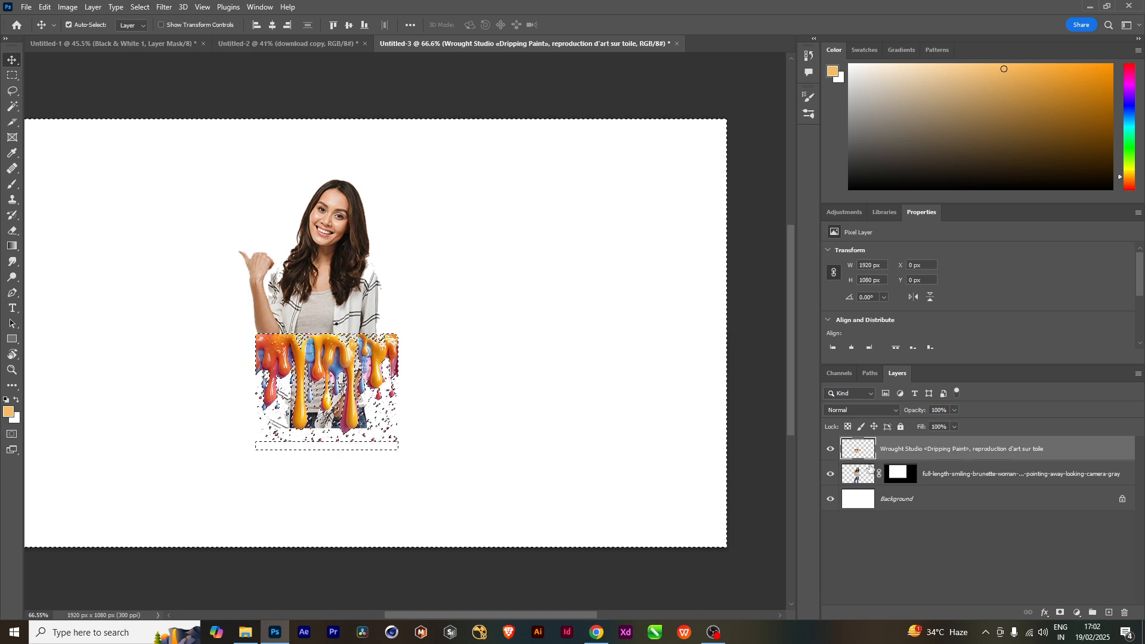
click(831, 449)
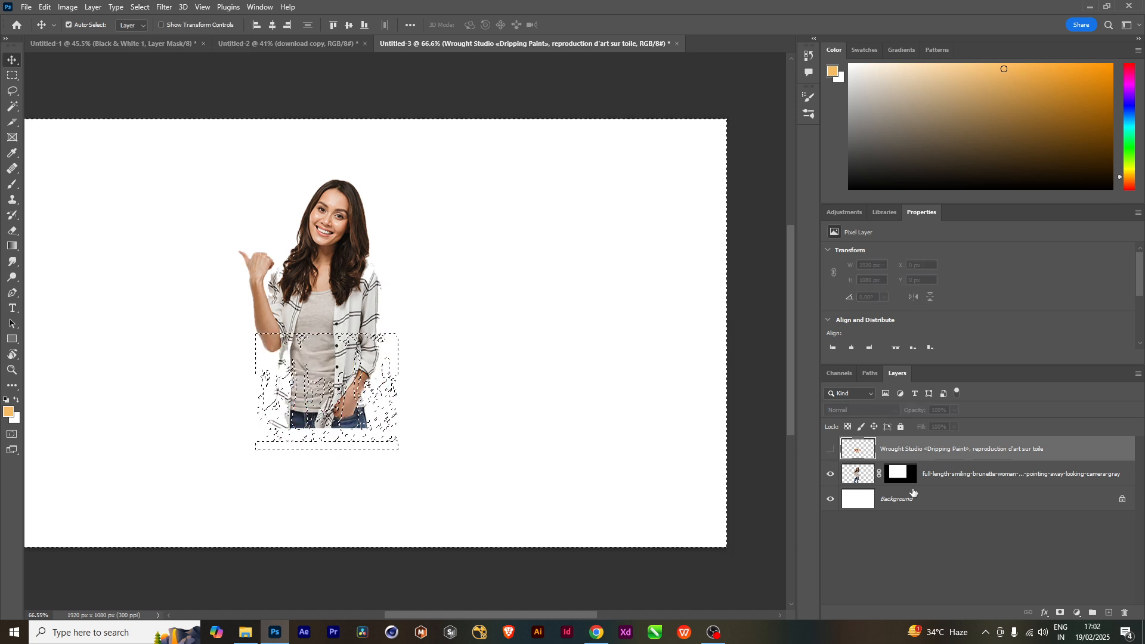
click(908, 475)
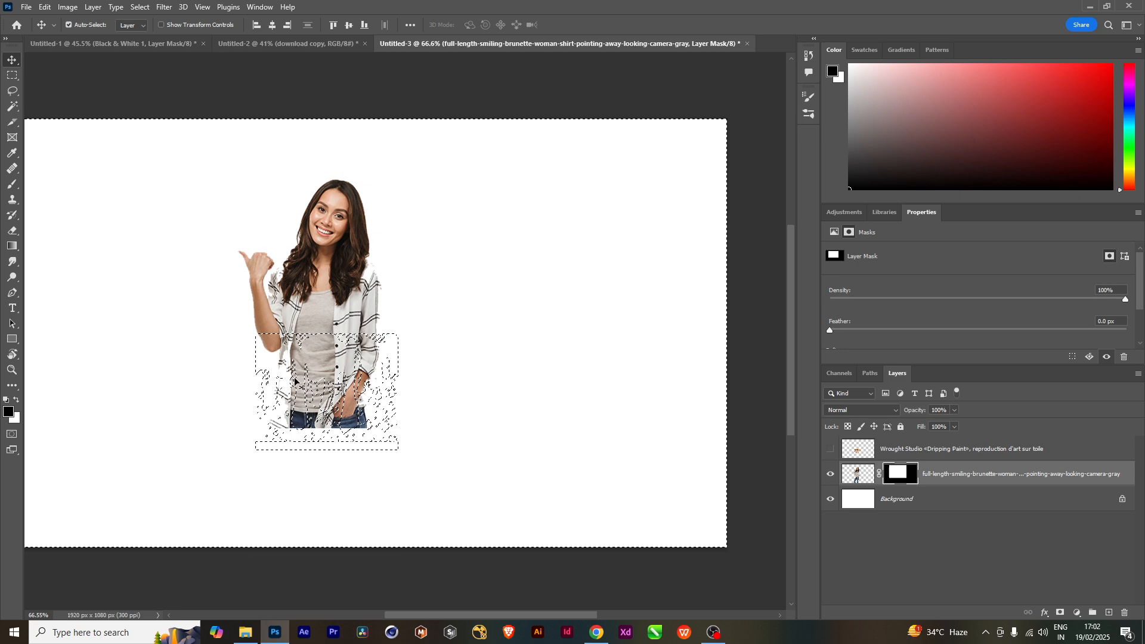
Paint black on the woman's mask across her waist to cut her lower edge into drips, and clear the selection.
key(b)
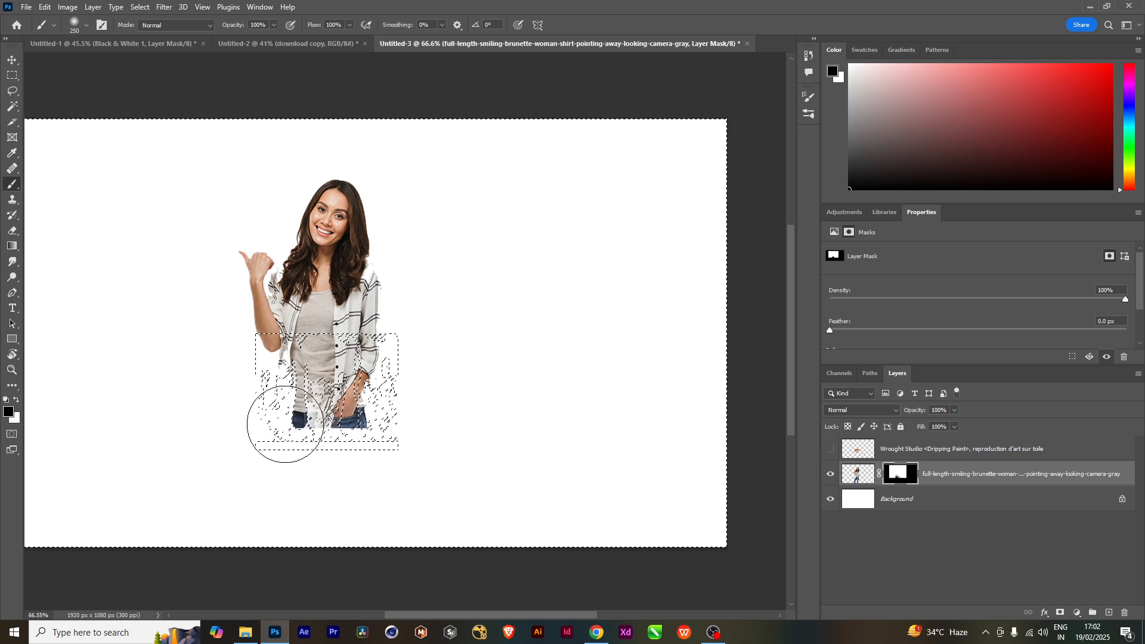
mouse_move(282, 404)
mouse_down()
mouse_move(332, 429)
mouse_move(331, 417)
mouse_move(356, 423)
mouse_move(392, 402)
mouse_up()
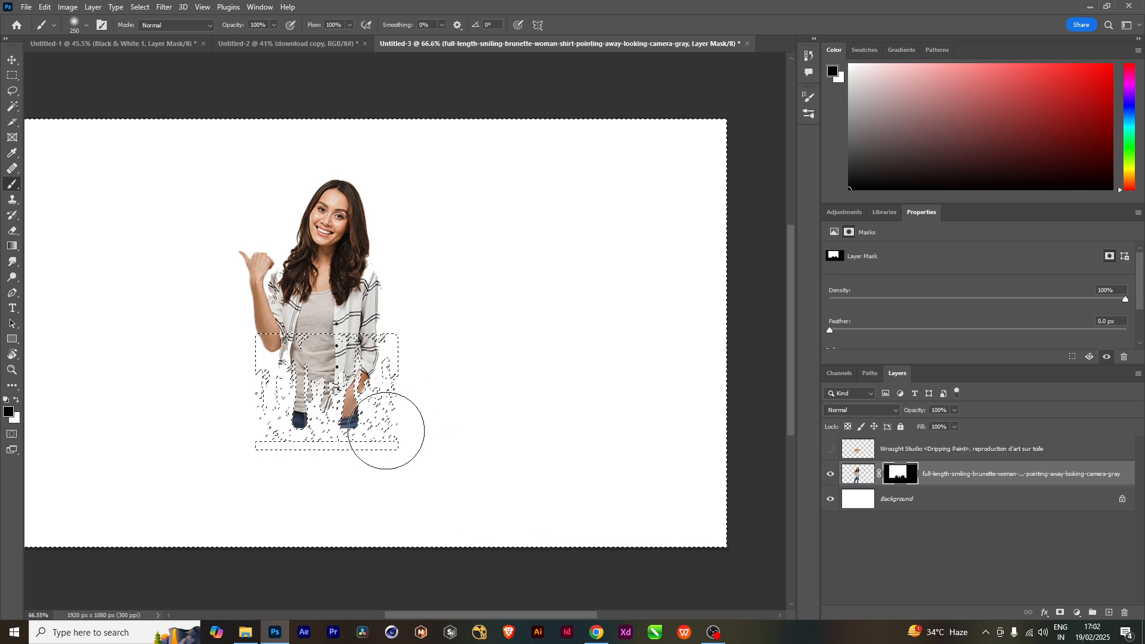
scroll(325, 396, down, 3)
scroll(333, 411, up, 4)
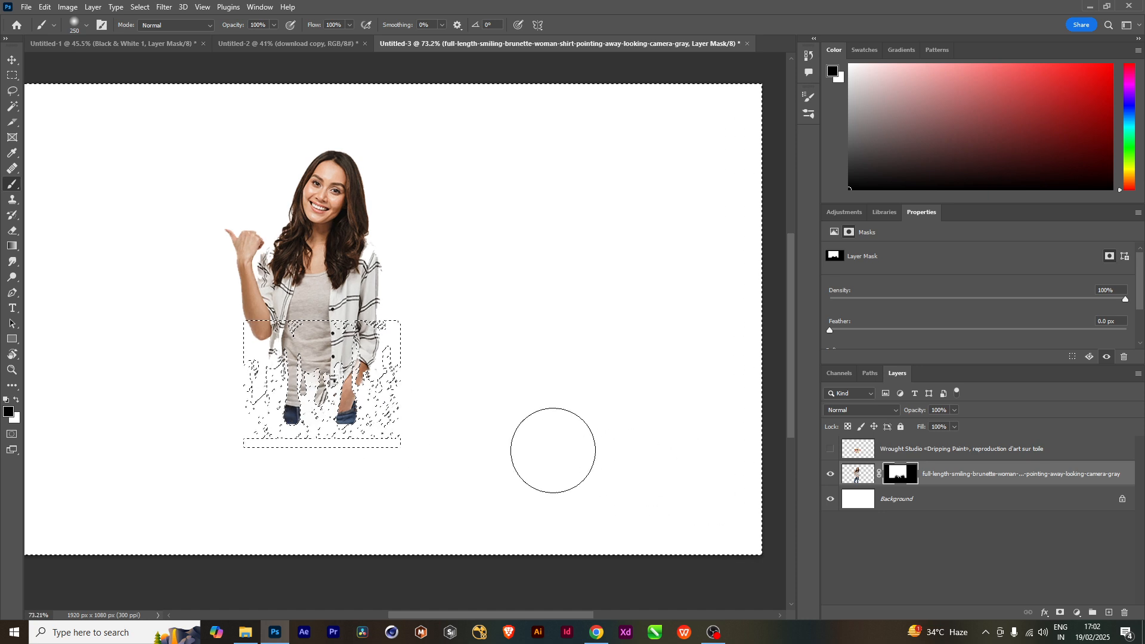
key(ctrl+d)
scroll(490, 434, down, 3)
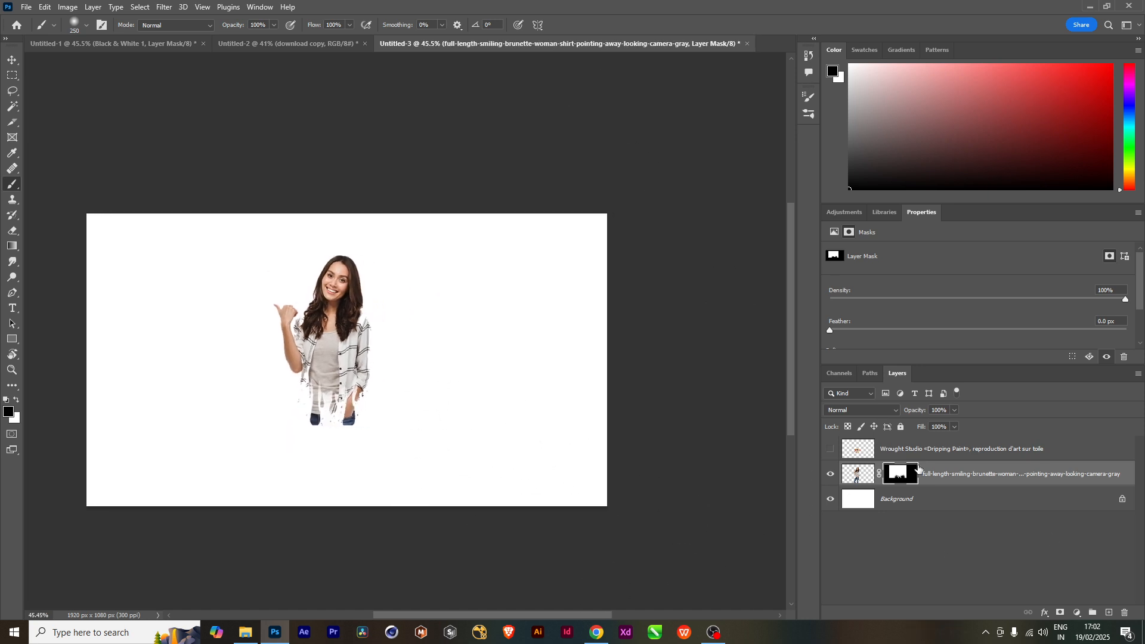
Add a Gradient fill layer above the dripping paint layer and open its gradient for editing.
click(908, 452)
click(1077, 613)
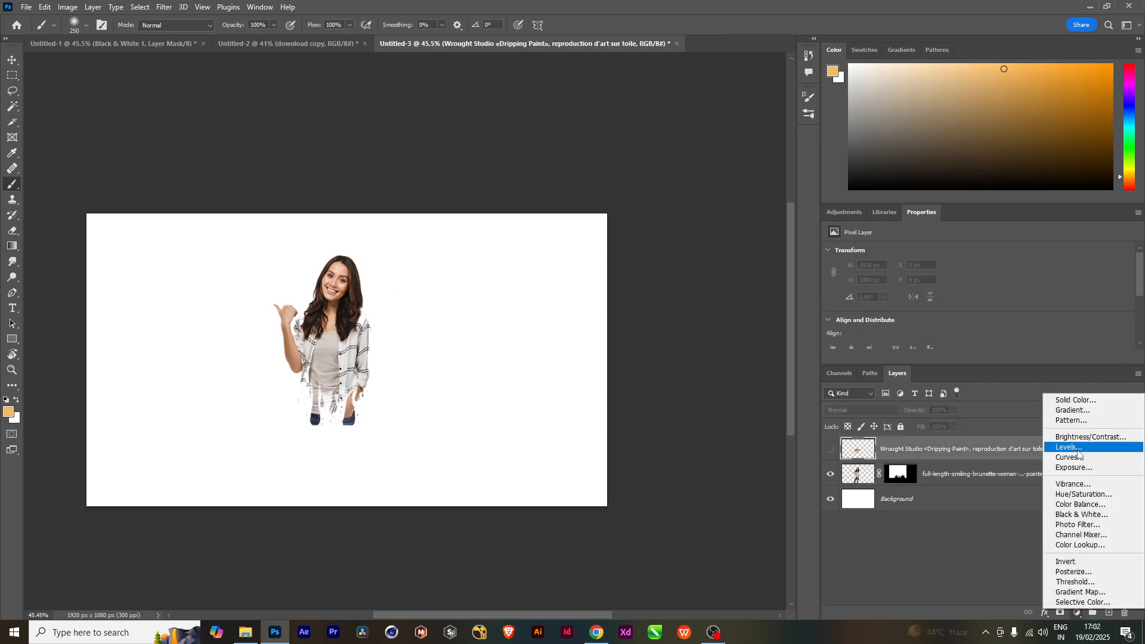
click(1074, 411)
click(805, 291)
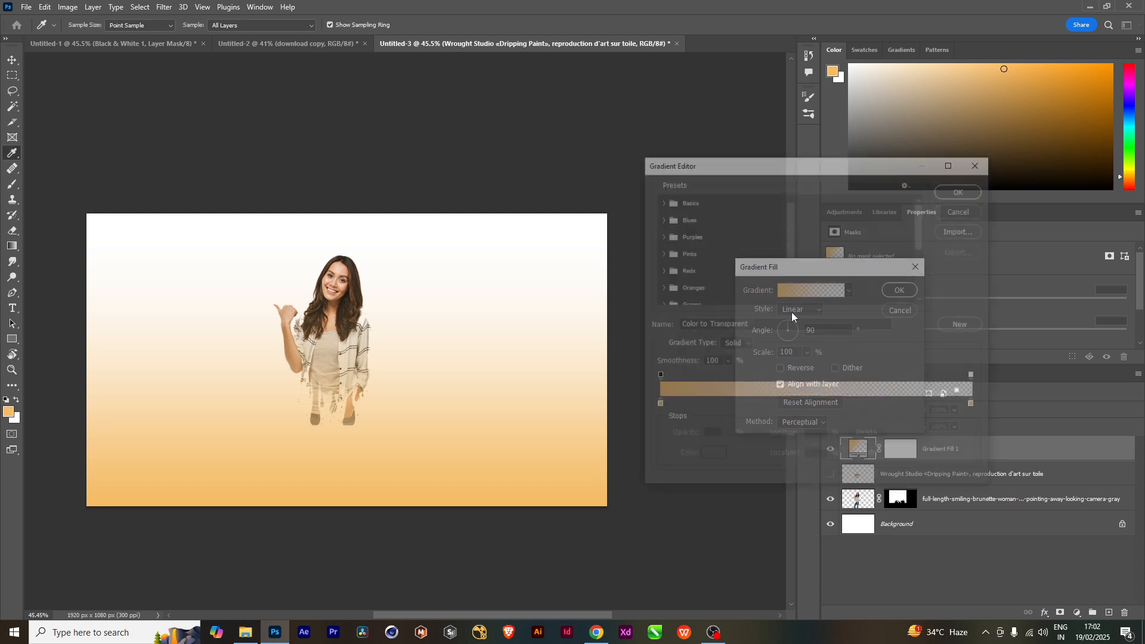
Set the gradient's start stop to a pale cream sampled beside the woman and its end stop to mint green #3ae3a9.
double_click(659, 405)
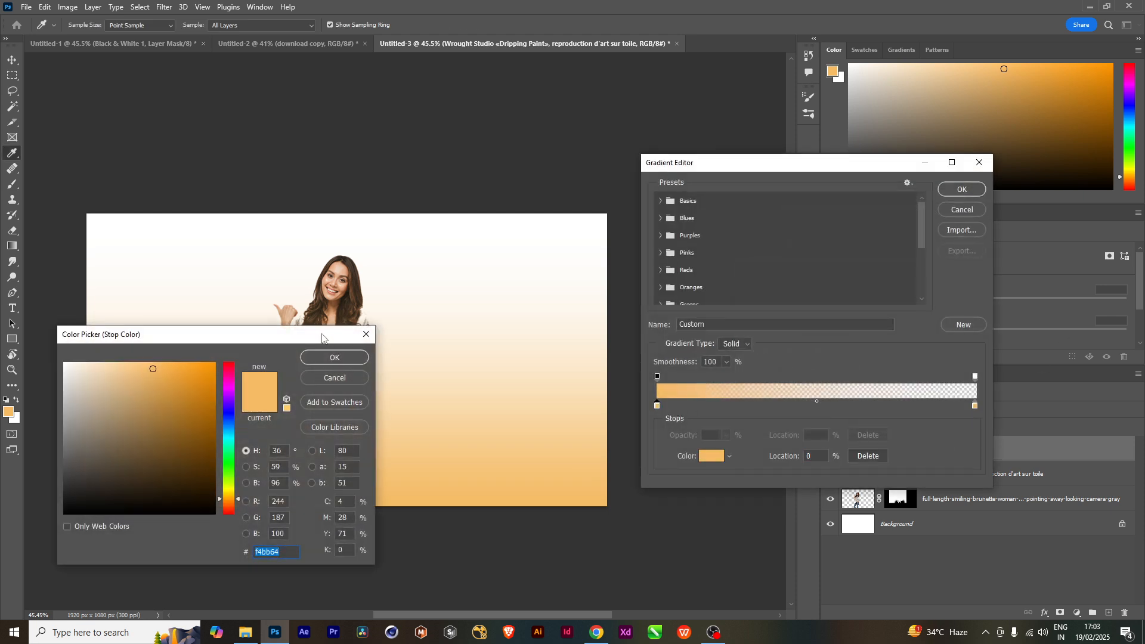
click(367, 316)
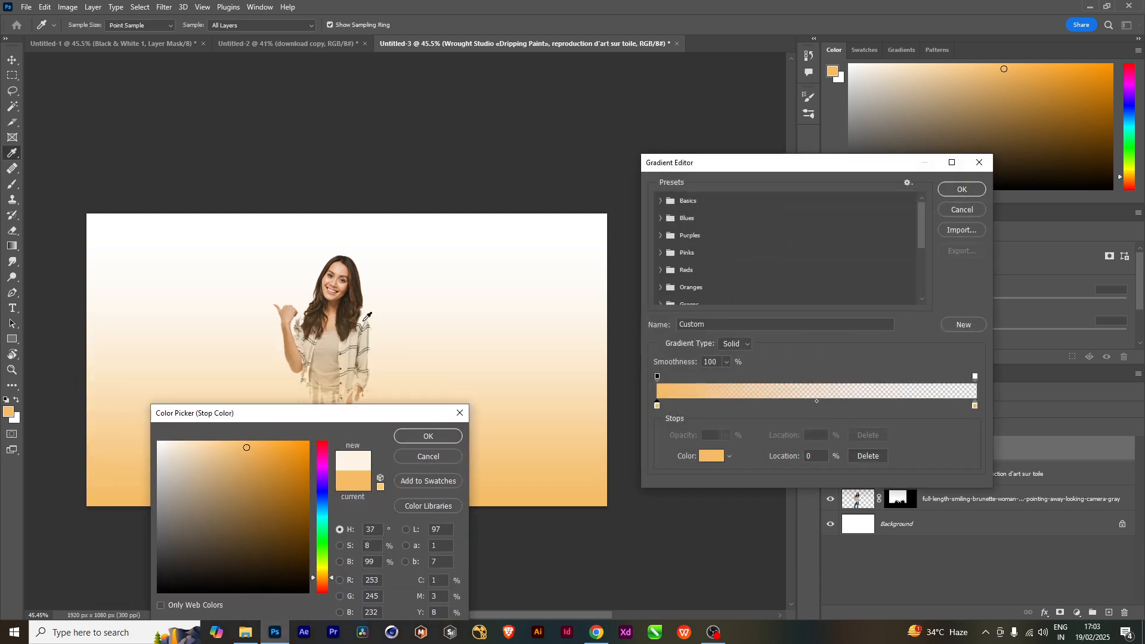
click(427, 435)
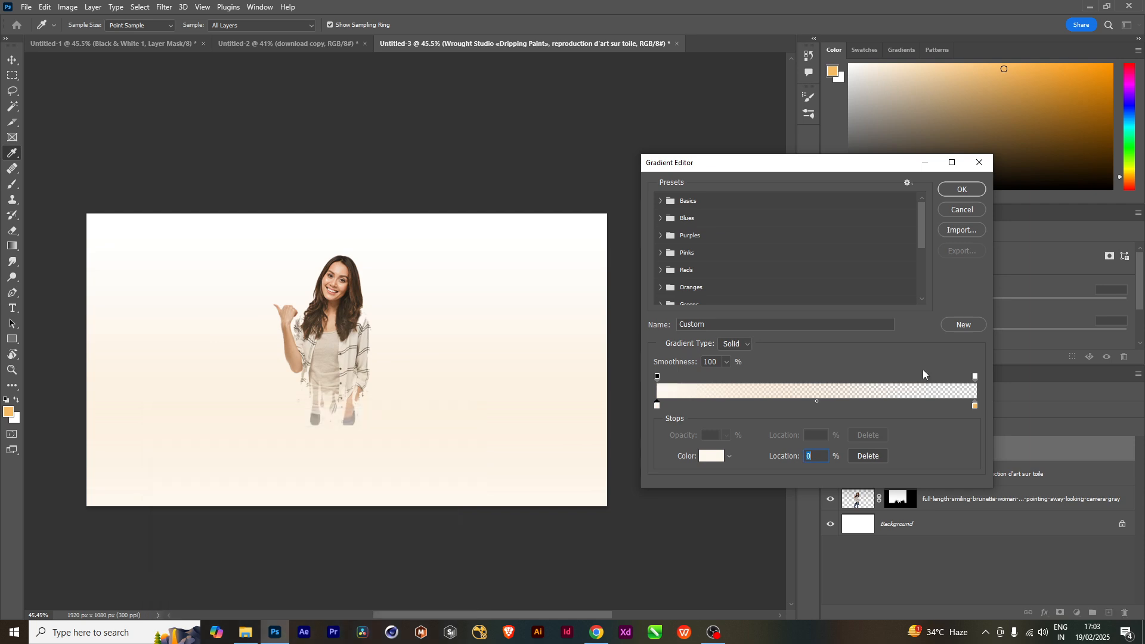
double_click(975, 405)
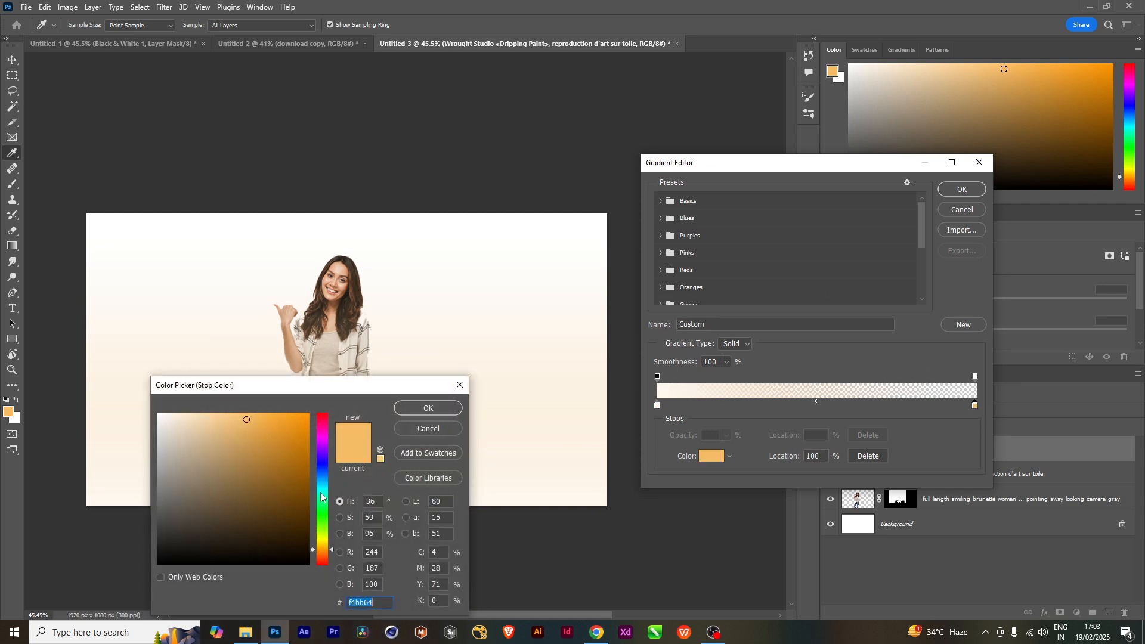
click(320, 497)
click(270, 429)
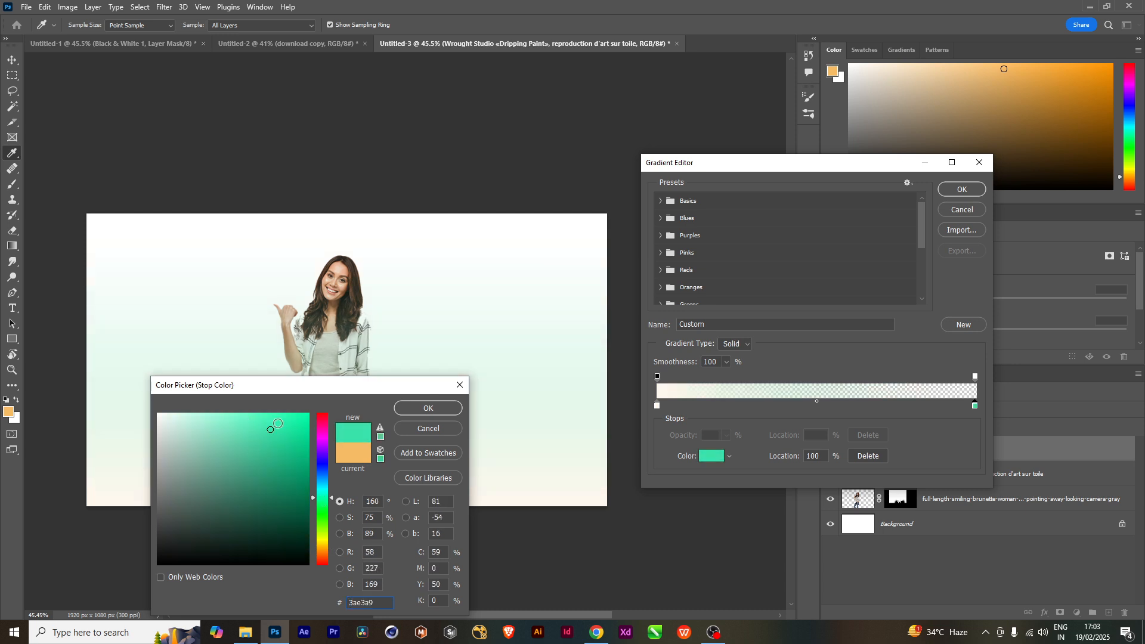
click(412, 409)
click(961, 189)
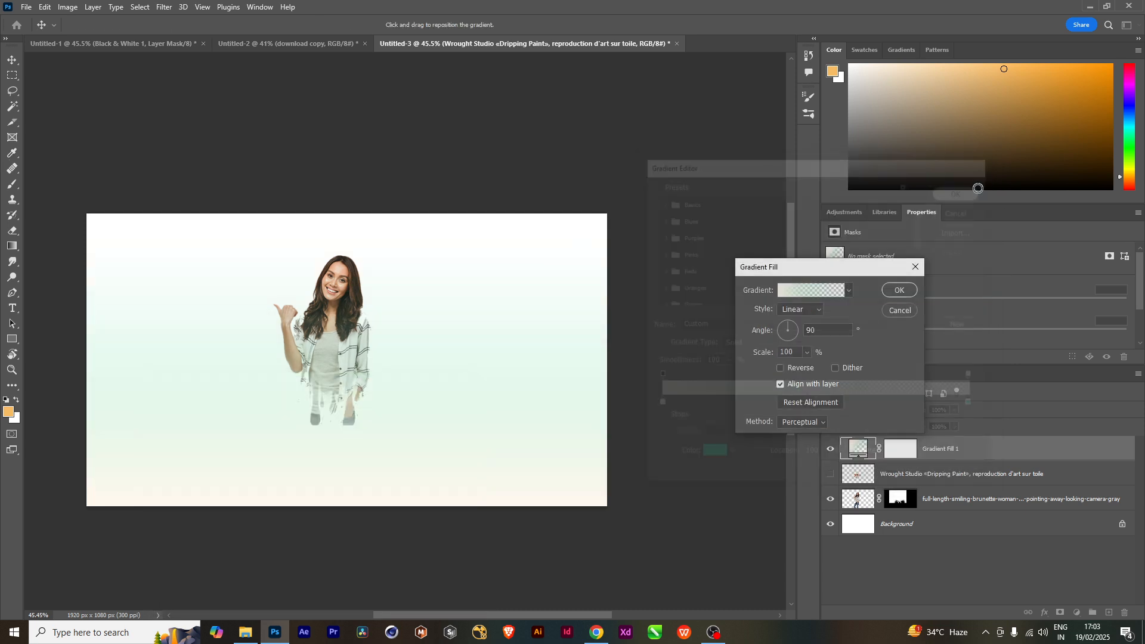
Make the gradient fill radial at 583% scale, apply it, and move its layer beneath the woman's layer.
click(809, 308)
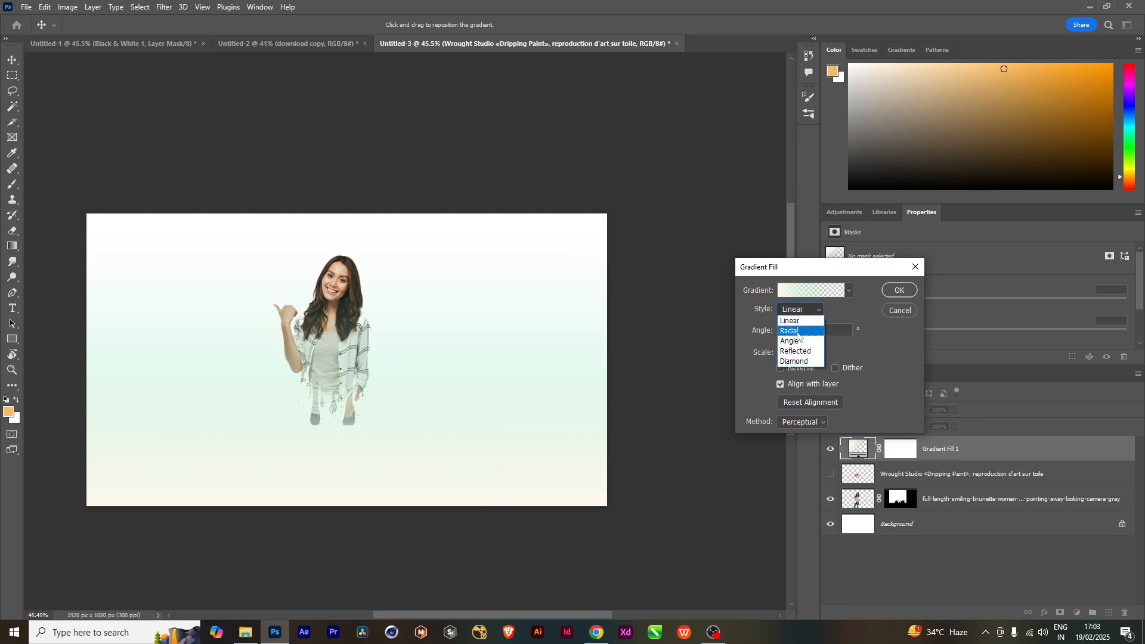
click(802, 328)
click(807, 352)
drag(821, 366, 837, 366)
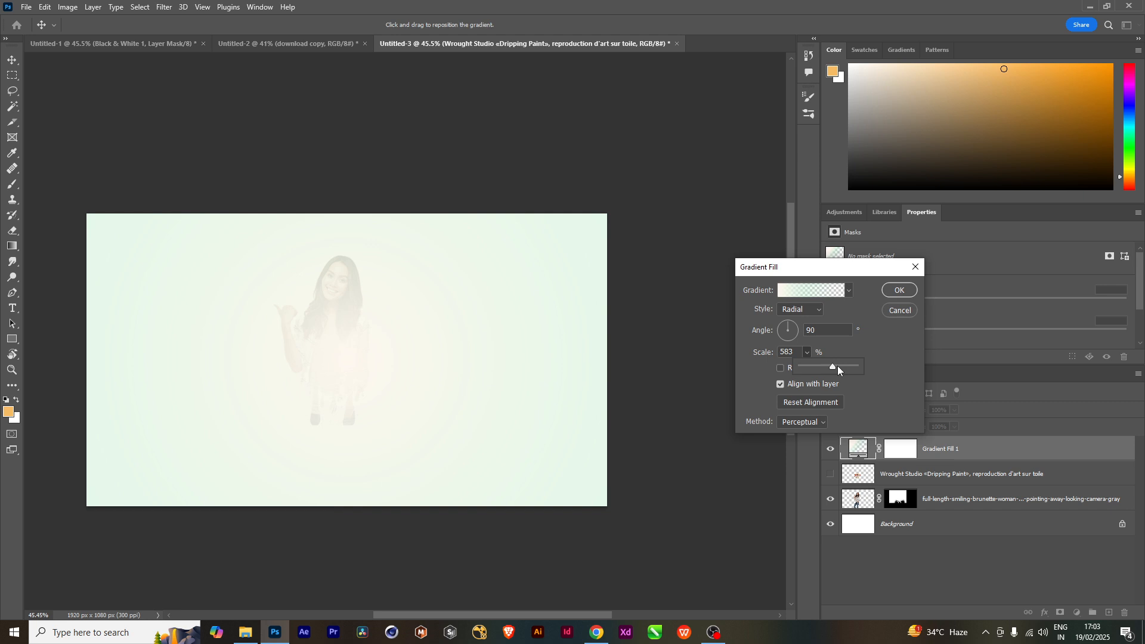
click(899, 290)
drag(982, 449, 987, 503)
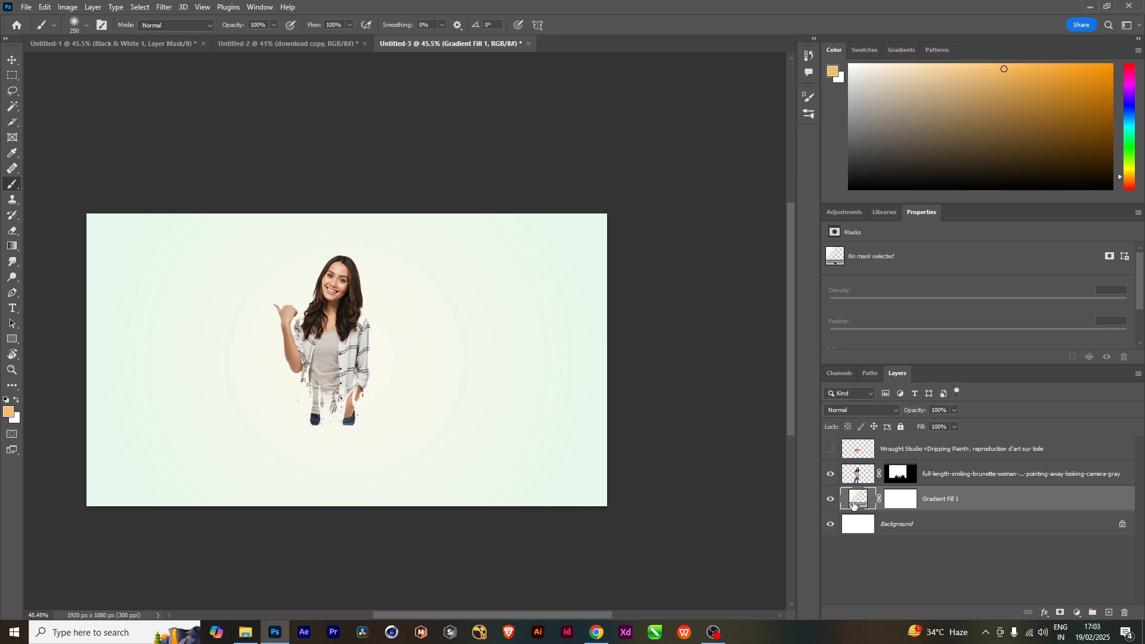
Reopen the fill layer's gradient for editing and try green, red, pink and orange shades on its end stop.
double_click(853, 505)
click(812, 299)
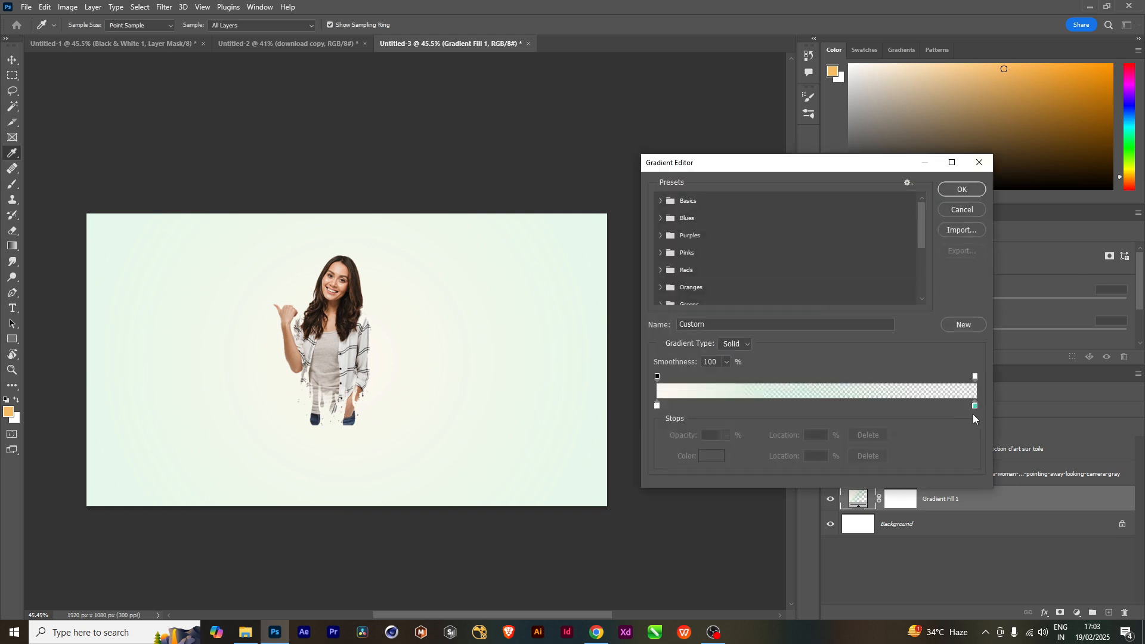
double_click(975, 406)
click(297, 423)
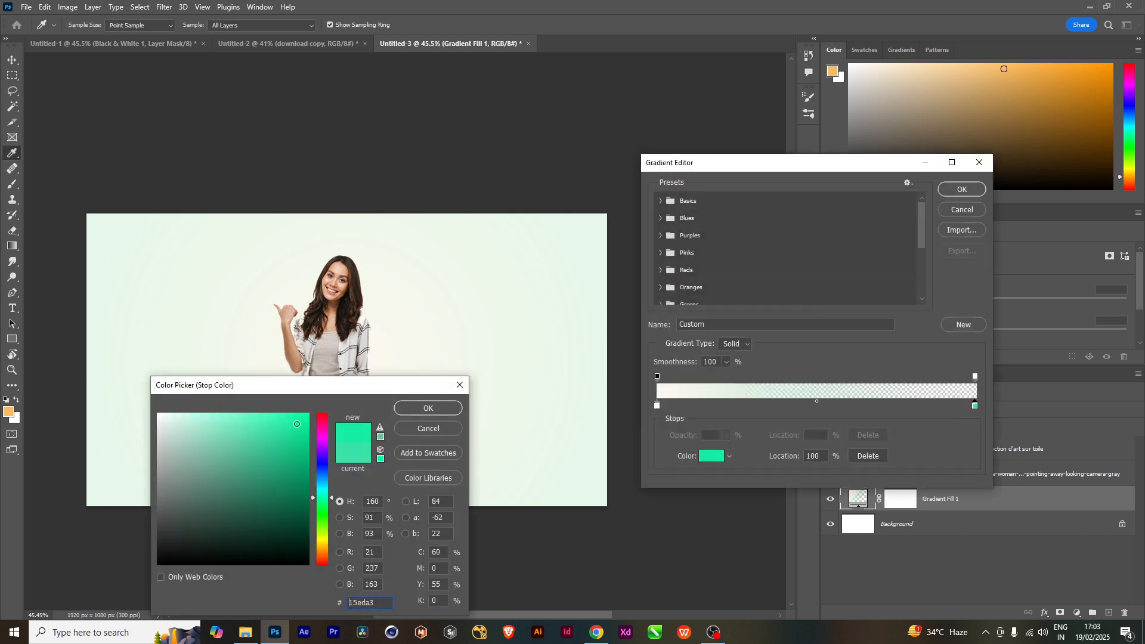
click(313, 414)
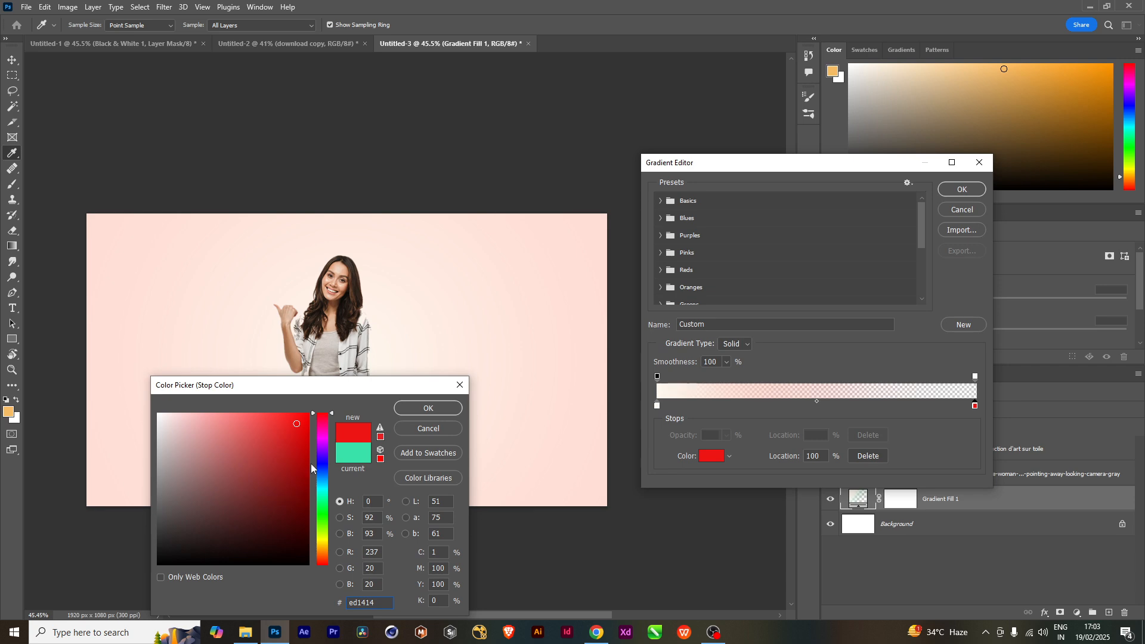
click(321, 464)
drag(321, 468, 326, 423)
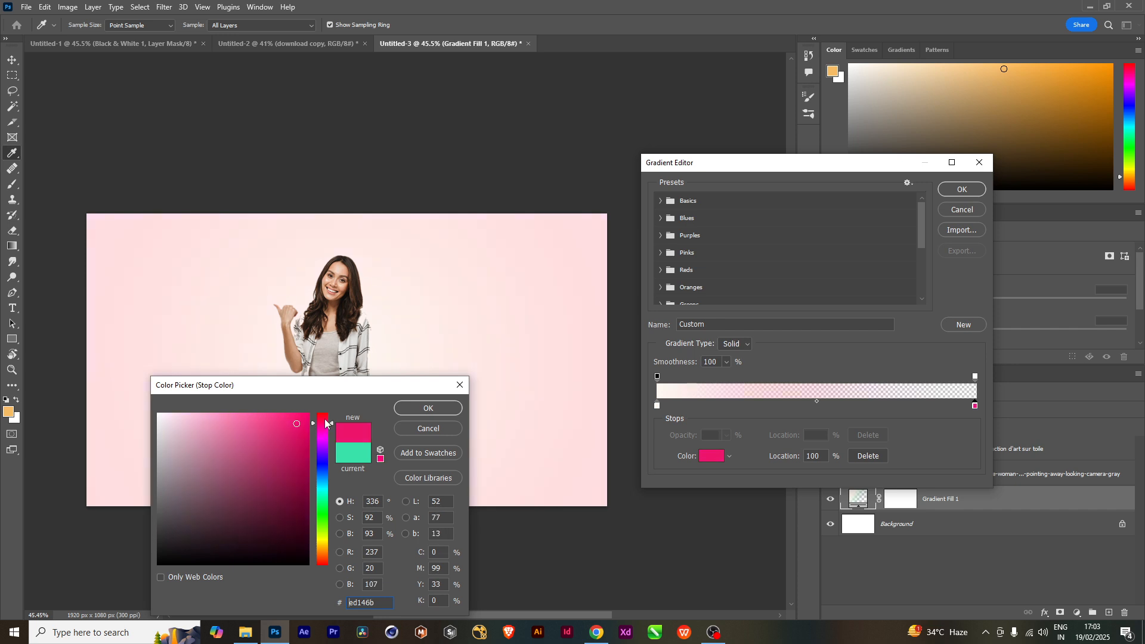
drag(325, 512, 325, 555)
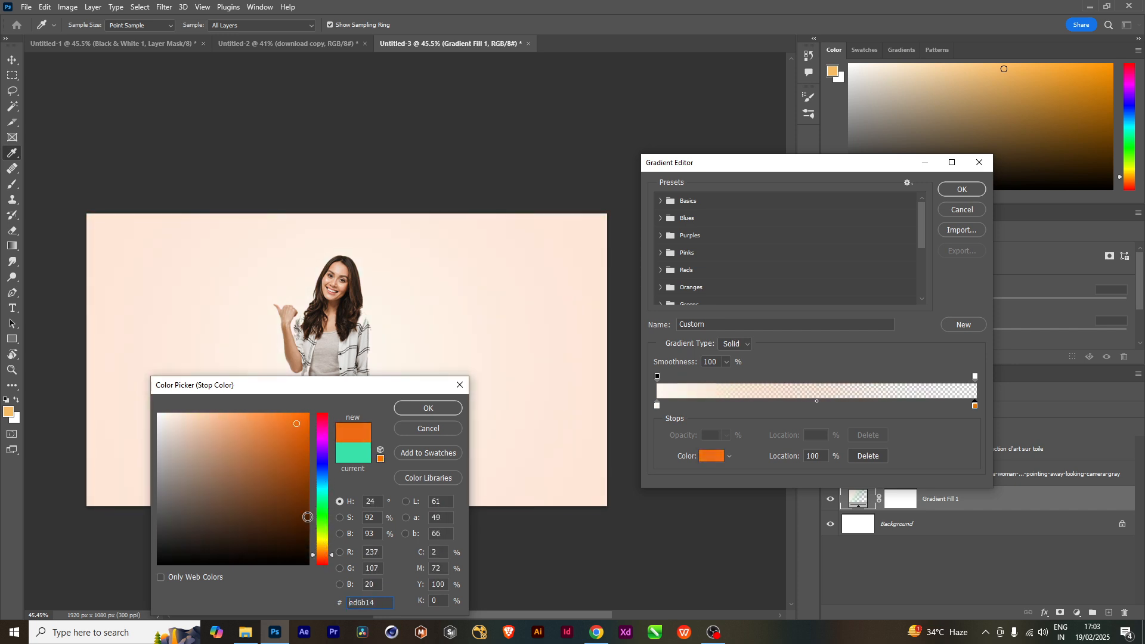
Set the gradient's end stop to crimson #f30a36 and raise the gradient scale to 824%.
click(301, 499)
drag(302, 499, 289, 423)
mouse_move(303, 522)
mouse_down()
mouse_move(296, 537)
mouse_move(286, 522)
mouse_move(305, 434)
mouse_move(228, 419)
mouse_move(272, 423)
mouse_up()
click(323, 440)
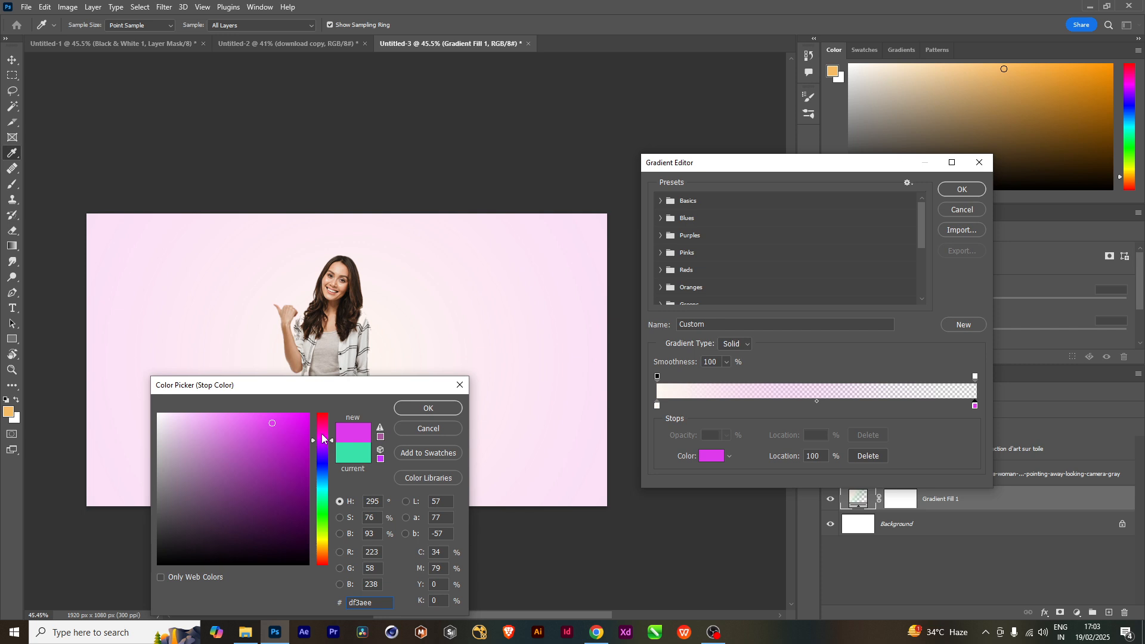
click(322, 434)
mouse_move(322, 435)
mouse_down()
mouse_move(302, 455)
mouse_move(307, 439)
mouse_up()
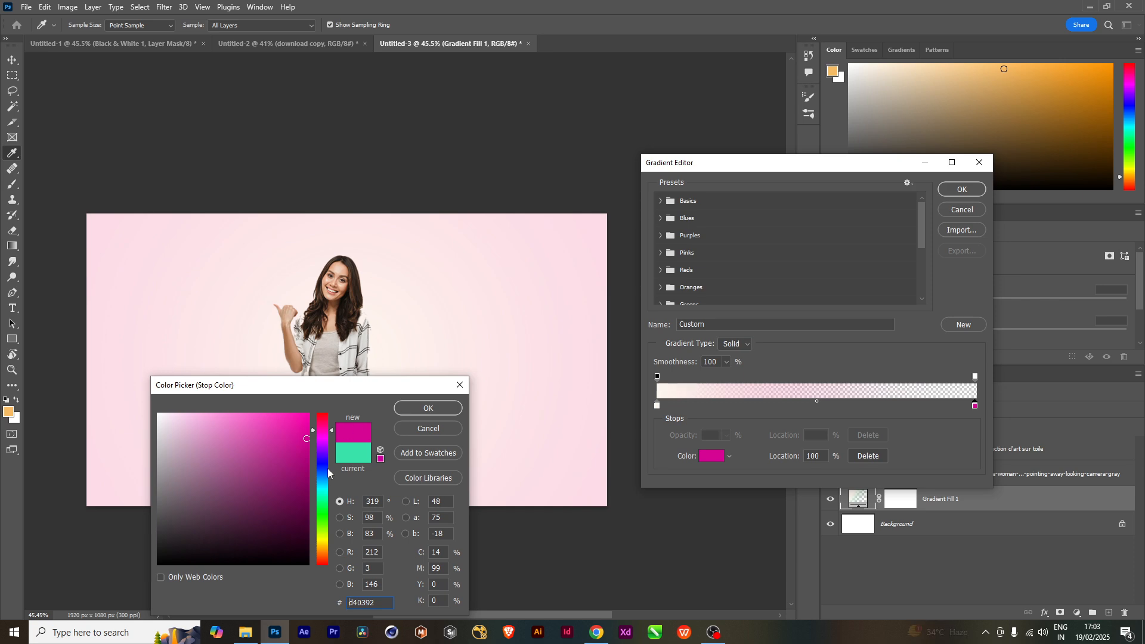
click(321, 419)
drag(306, 425, 305, 418)
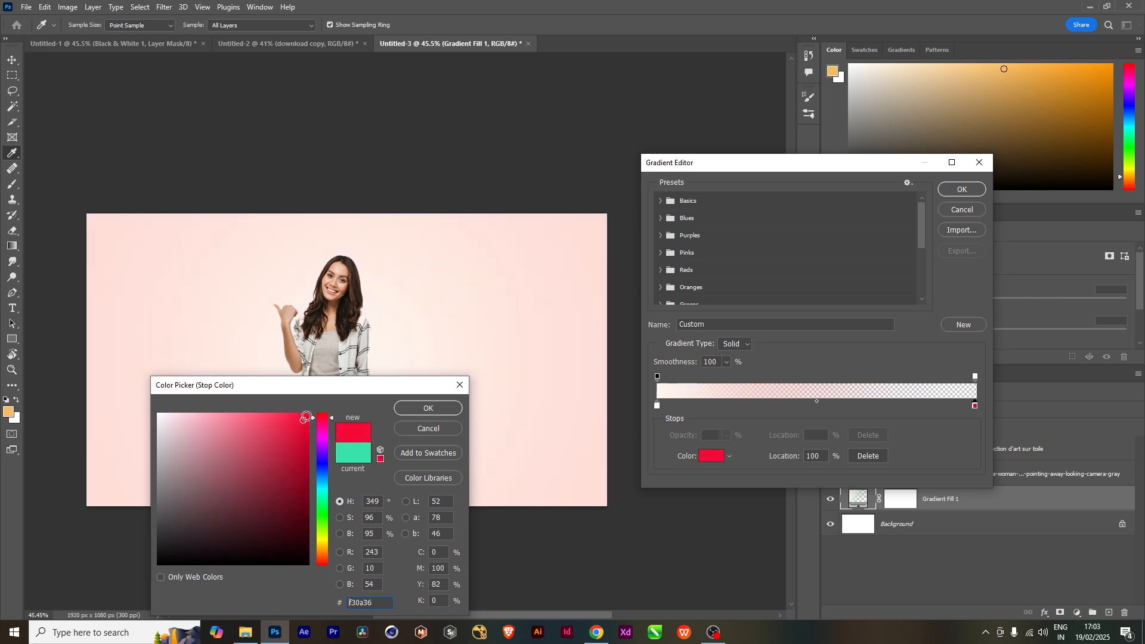
click(431, 407)
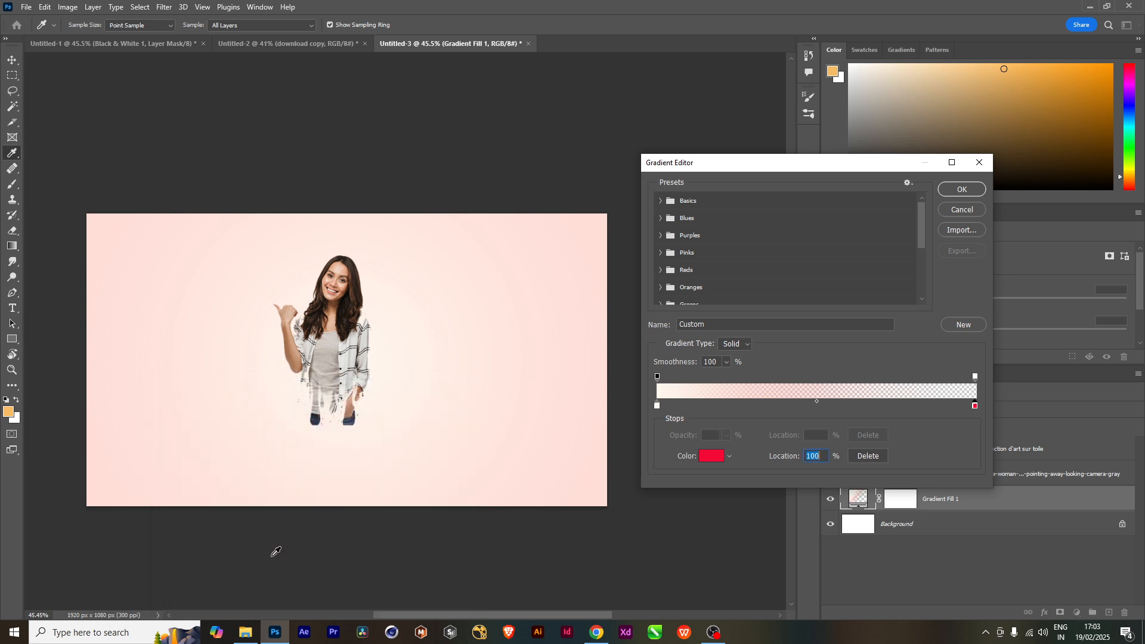
click(971, 188)
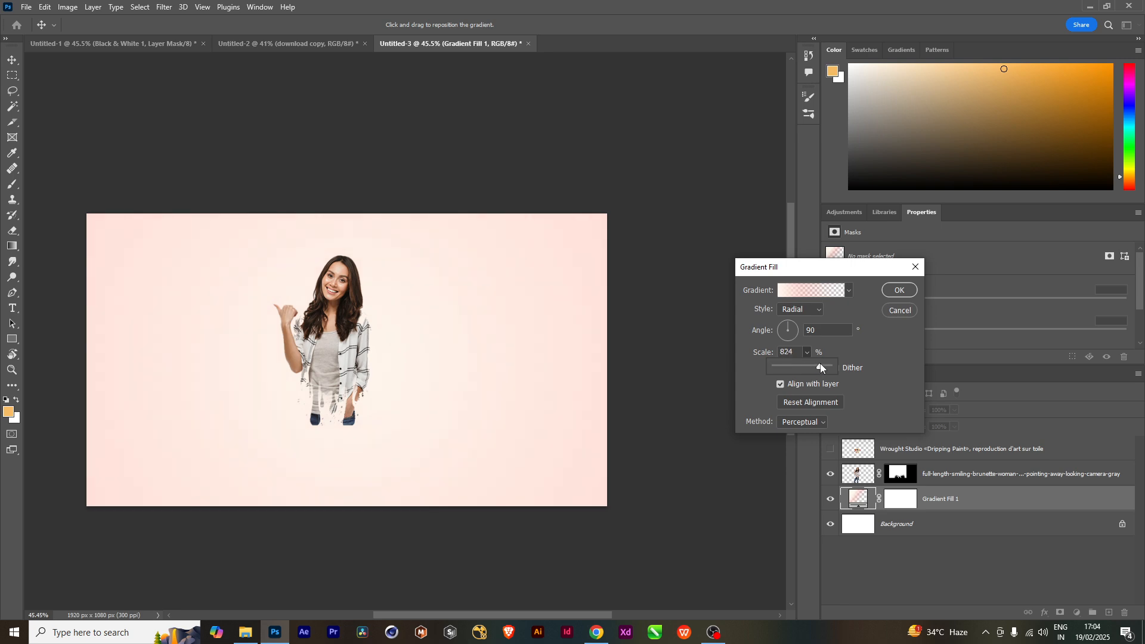
Change the gradient's start stop to grey-beige #c5beb3 and apply the updated gradient fill.
click(812, 291)
double_click(657, 405)
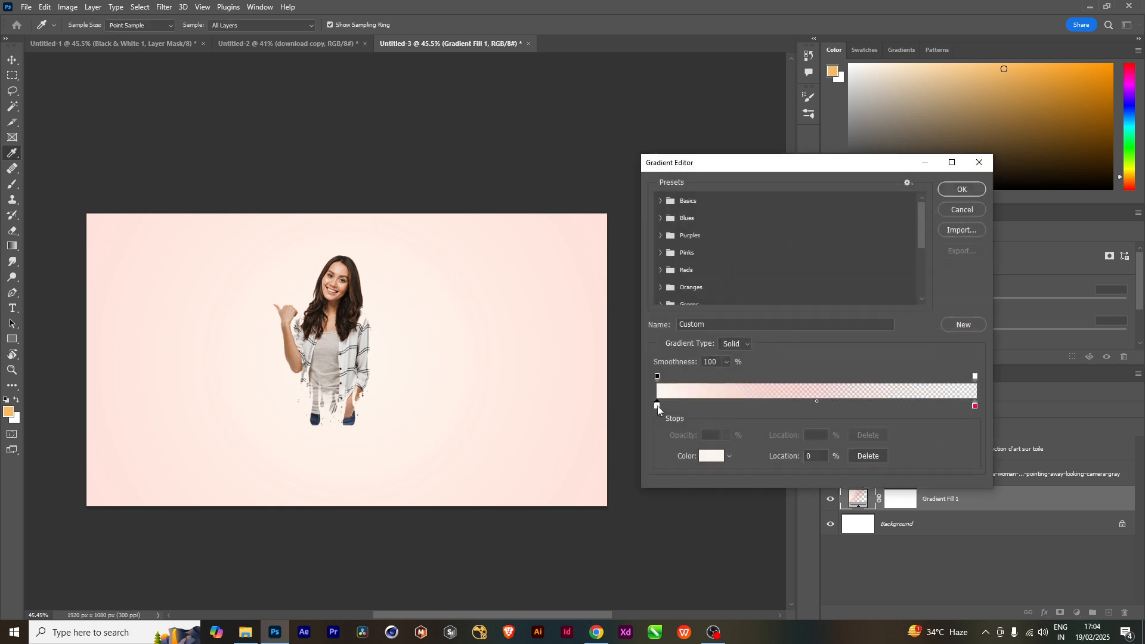
click(329, 353)
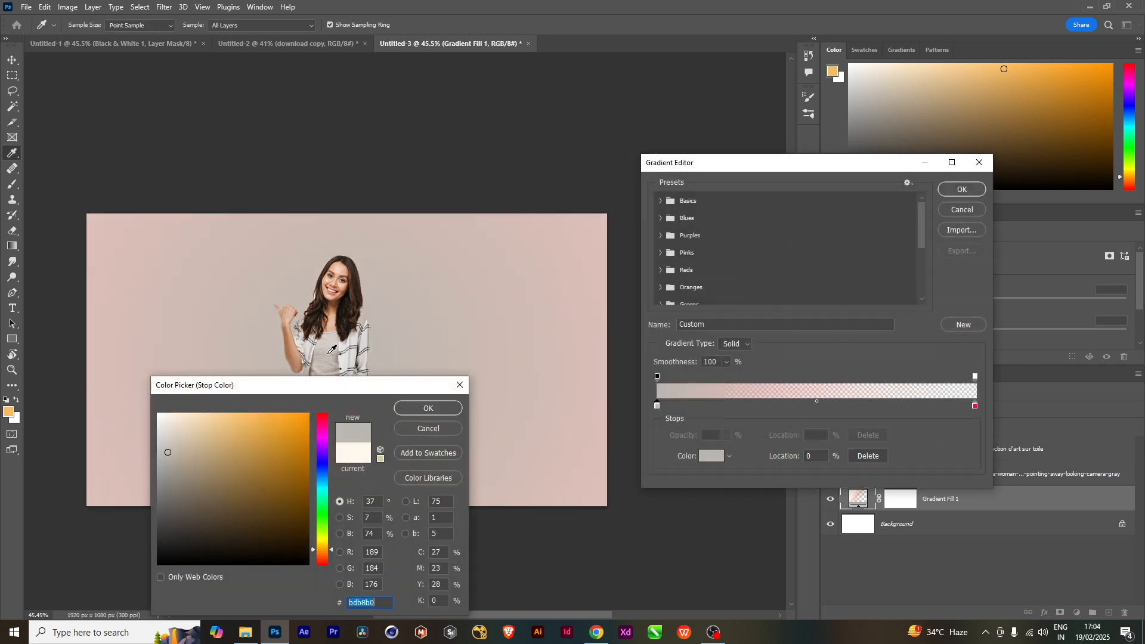
click(203, 445)
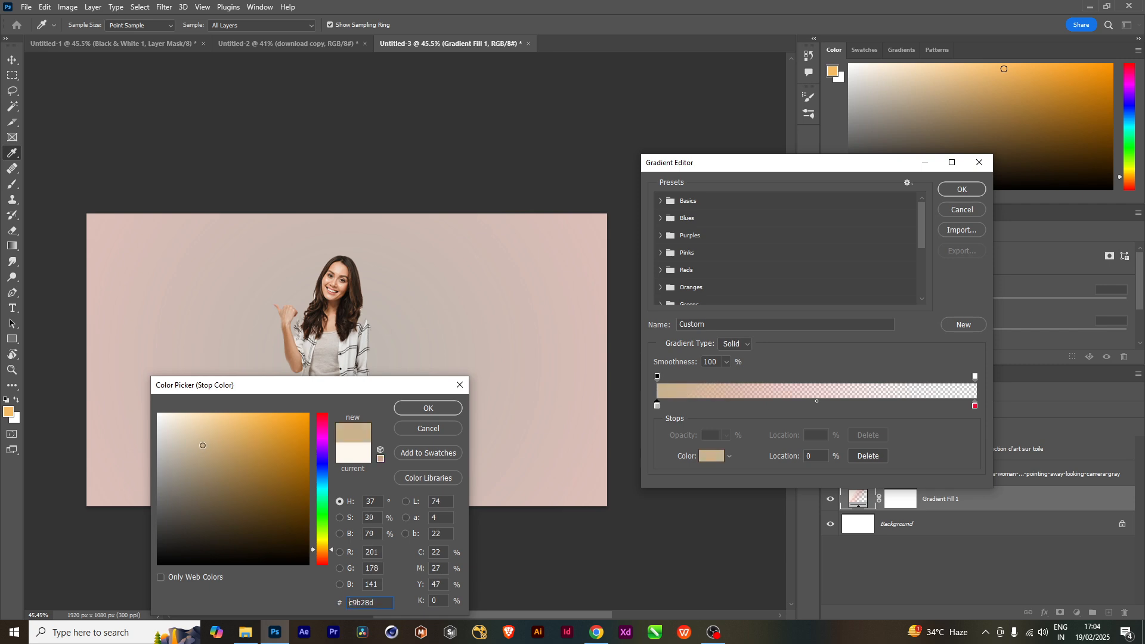
click(188, 477)
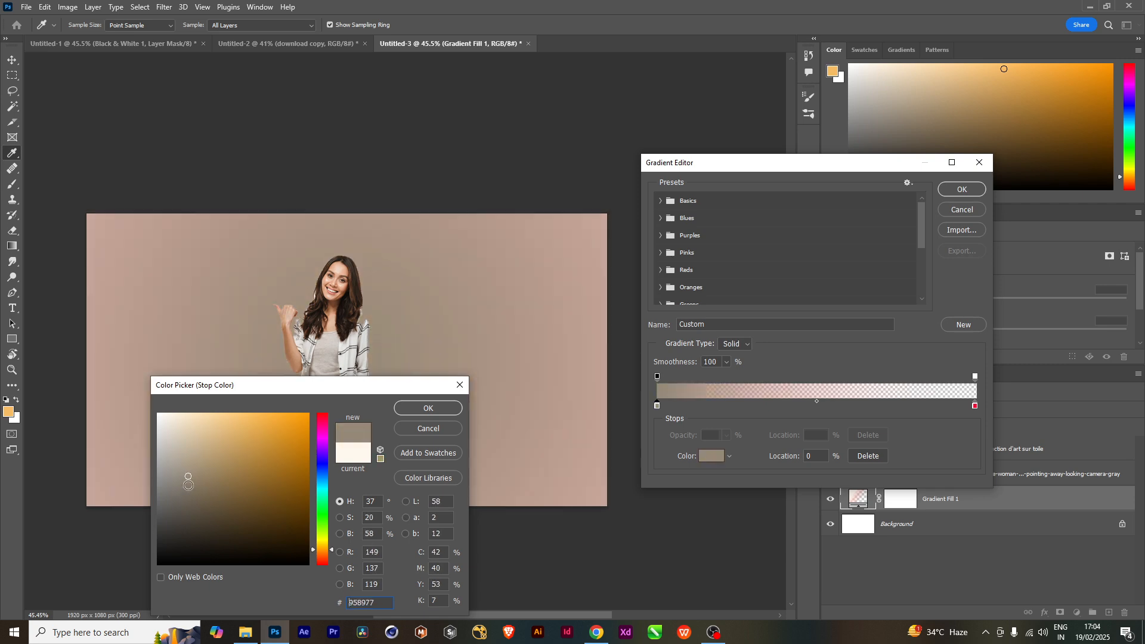
click(205, 466)
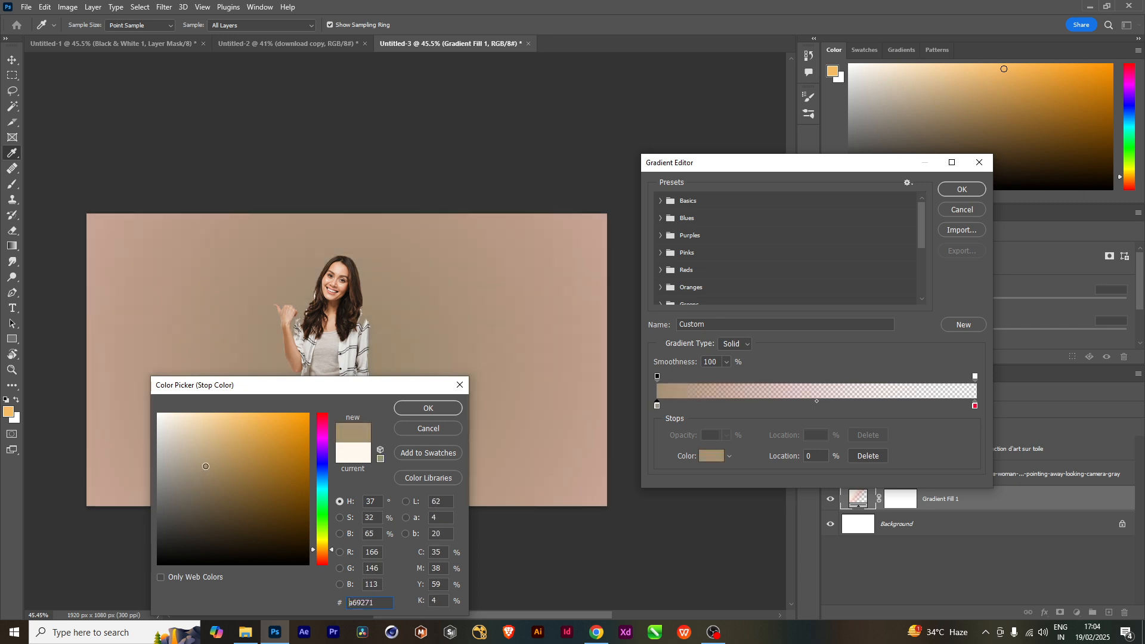
click(199, 430)
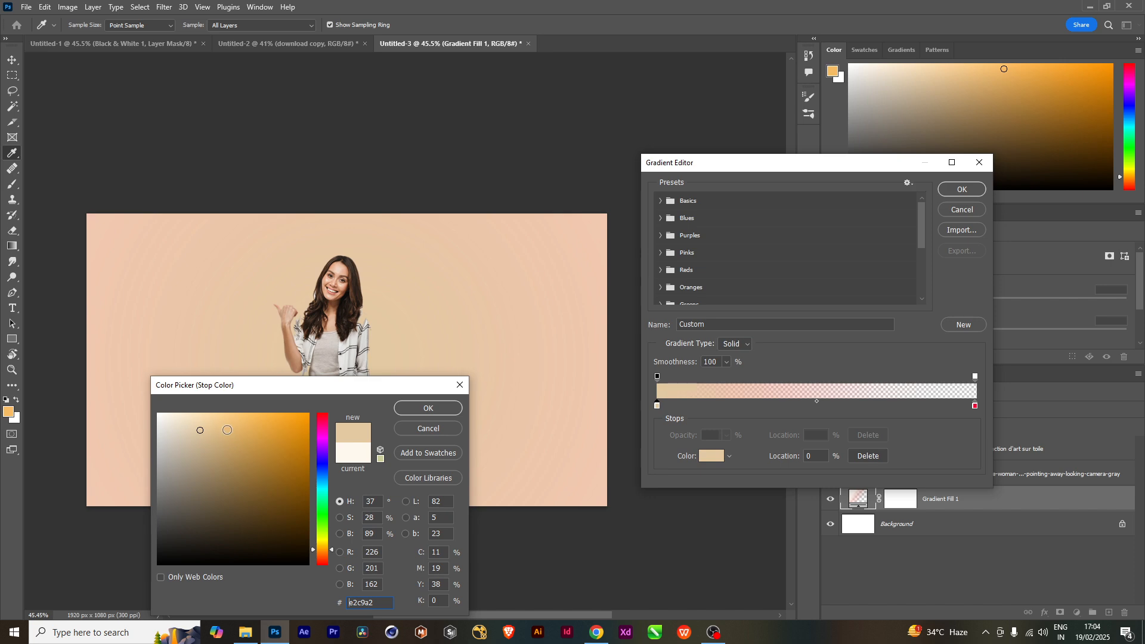
click(177, 432)
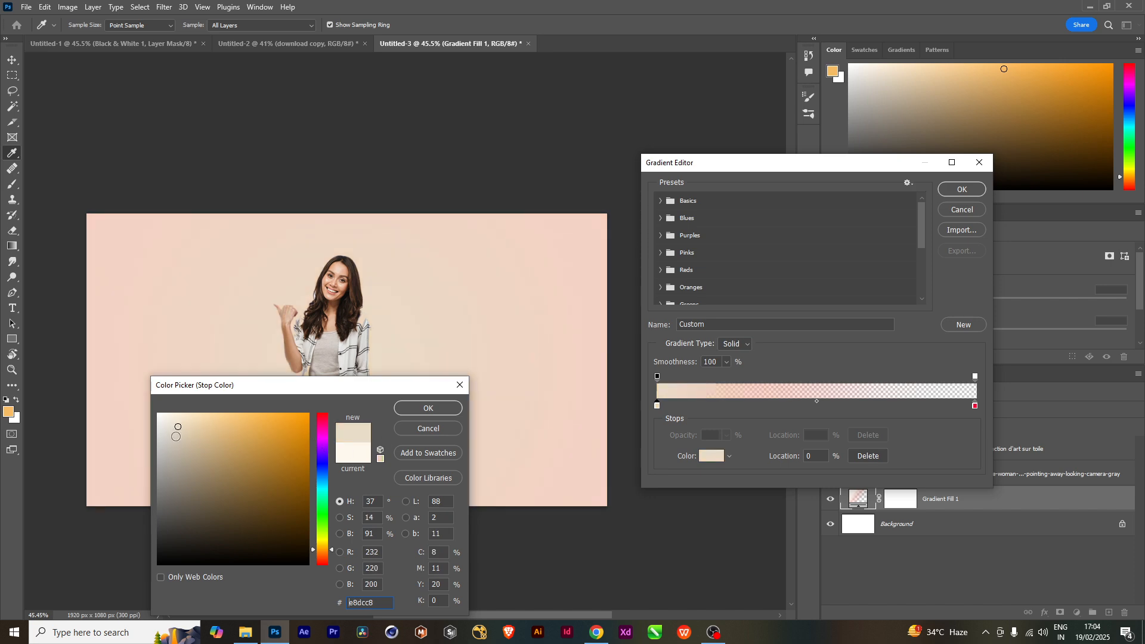
click(171, 448)
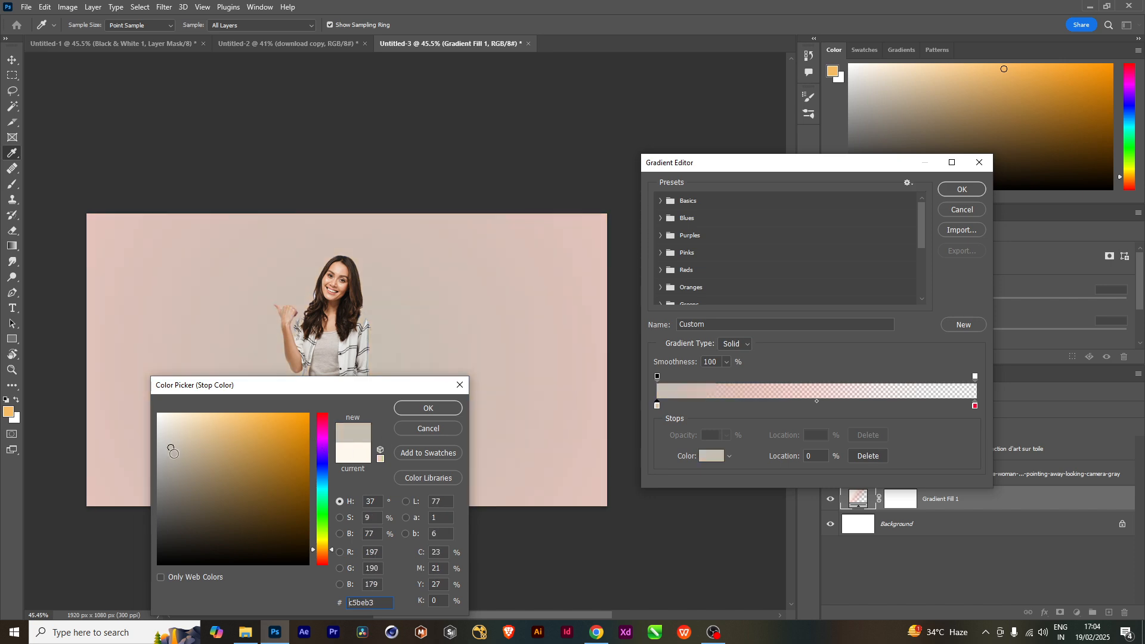
click(442, 412)
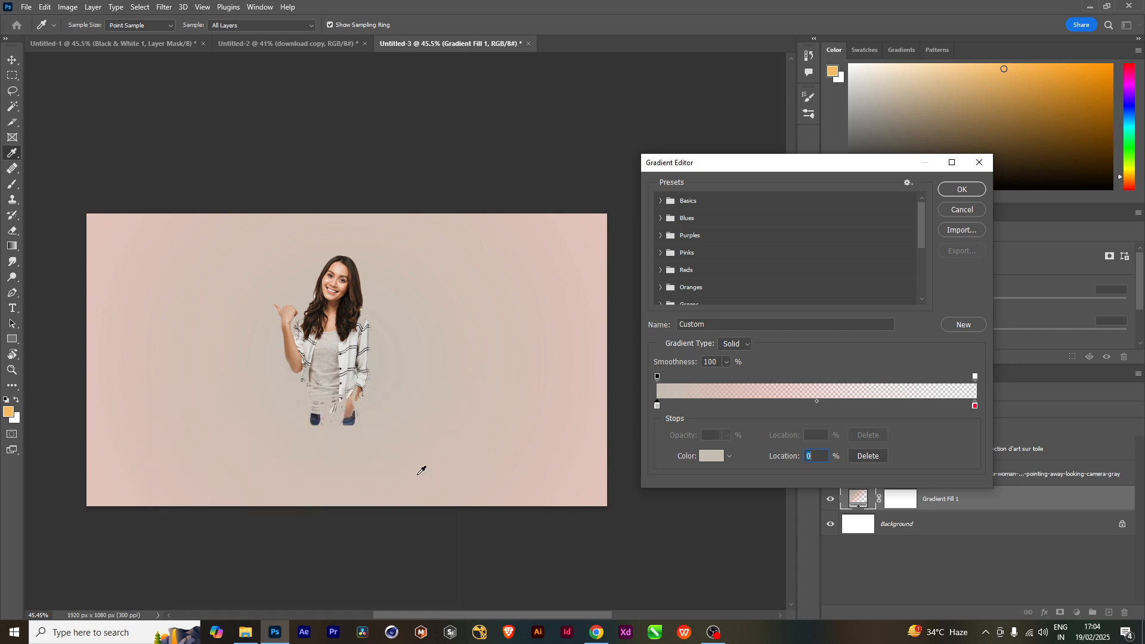
click(958, 190)
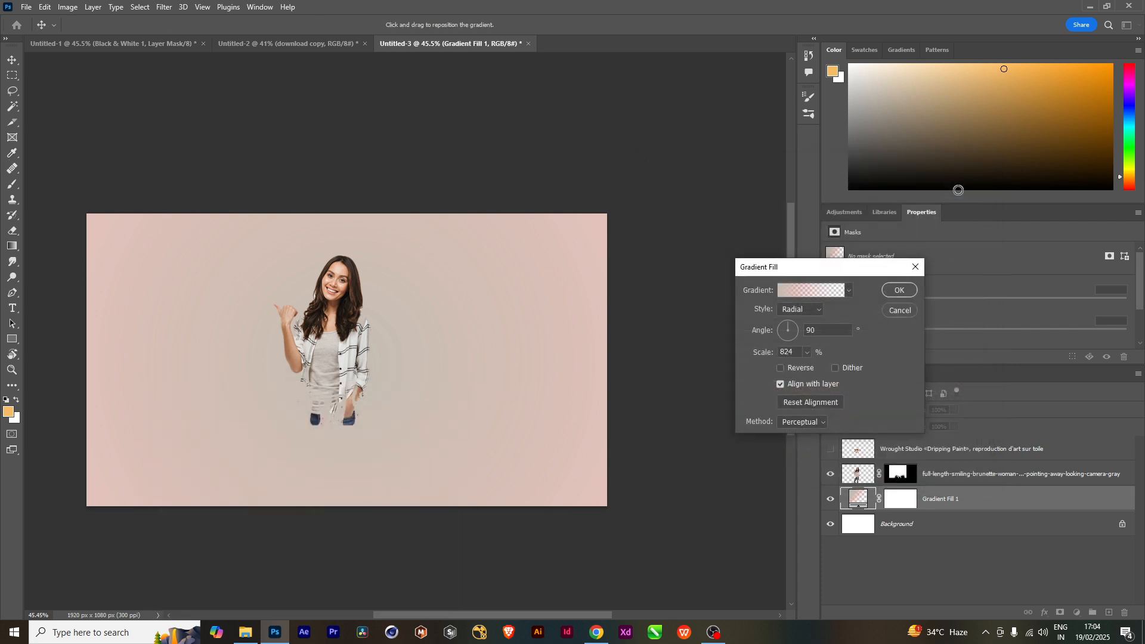
click(900, 291)
Enlarge the woman's masked layer to about 142.05% and shift it so her head sits inside the canvas.
click(967, 475)
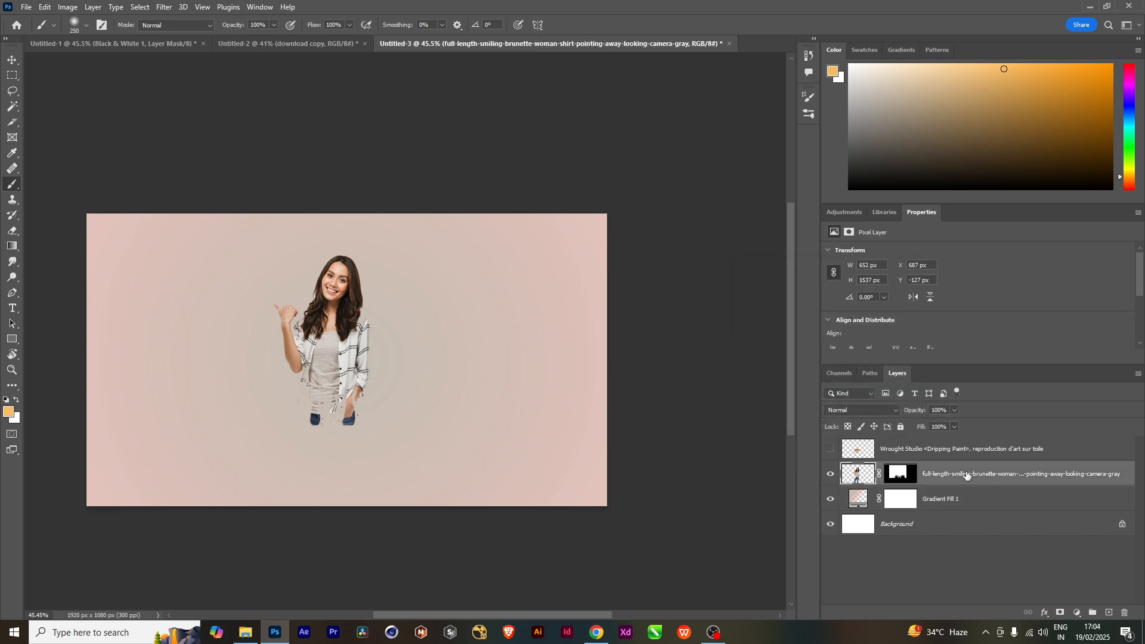
key(ctrl+t)
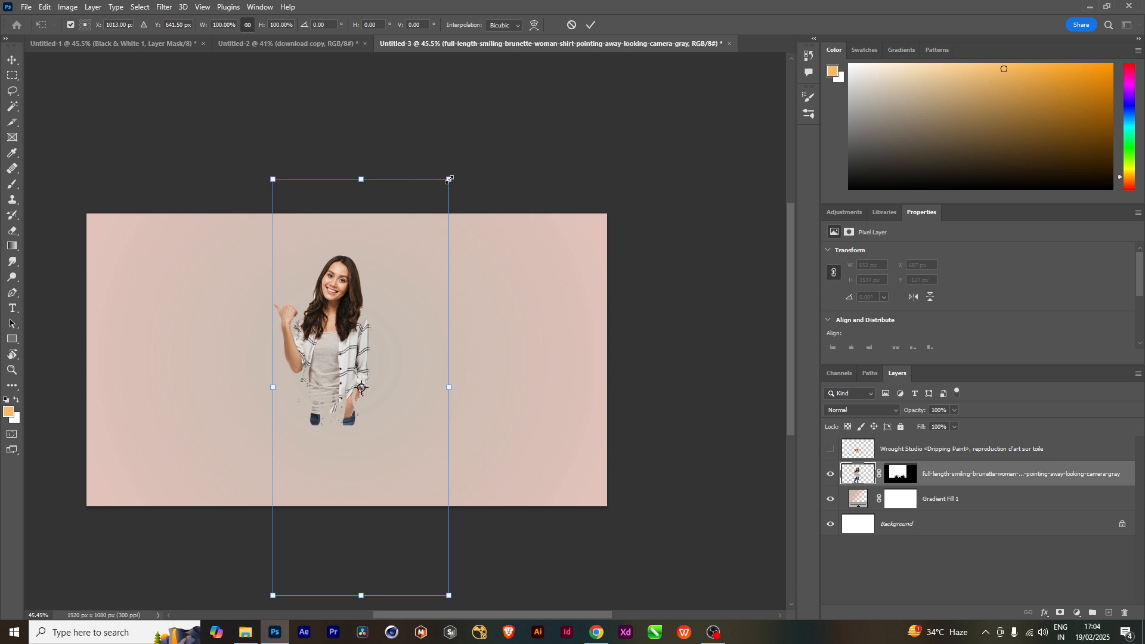
drag(448, 179, 650, 158)
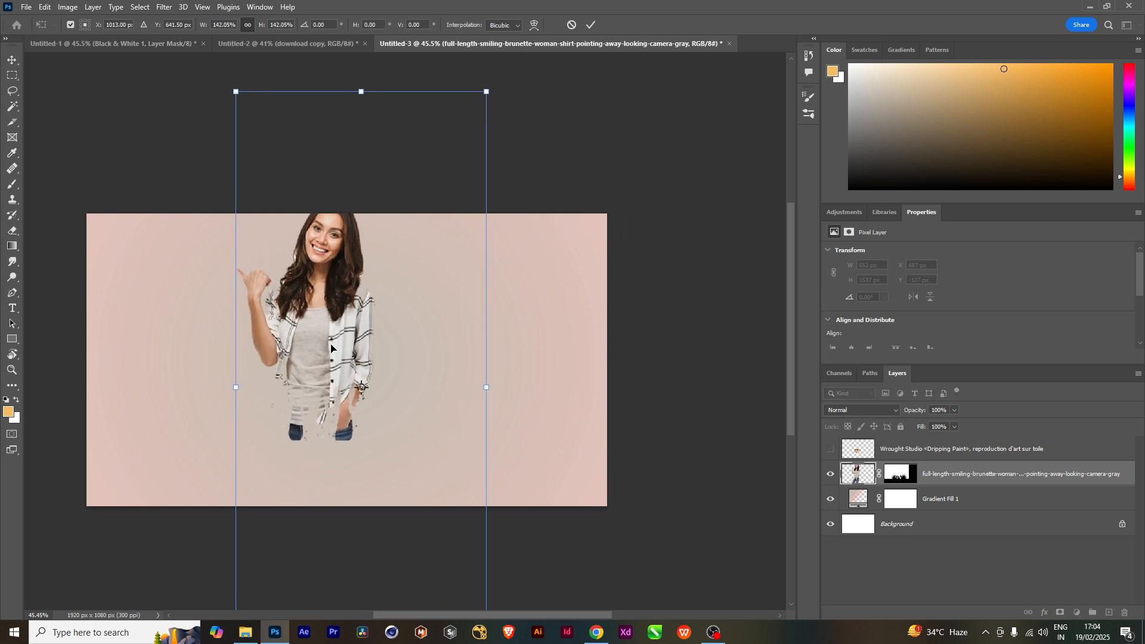
drag(337, 349, 358, 382)
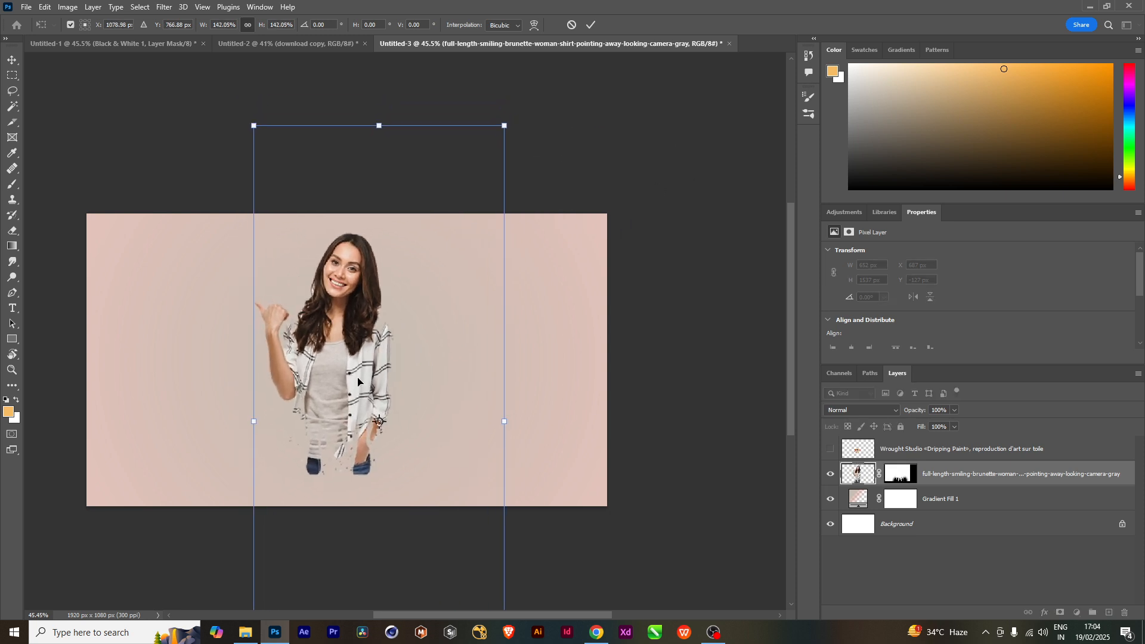
key(Return)
key(b)
scroll(406, 404, down, 1)
scroll(406, 404, up, 2)
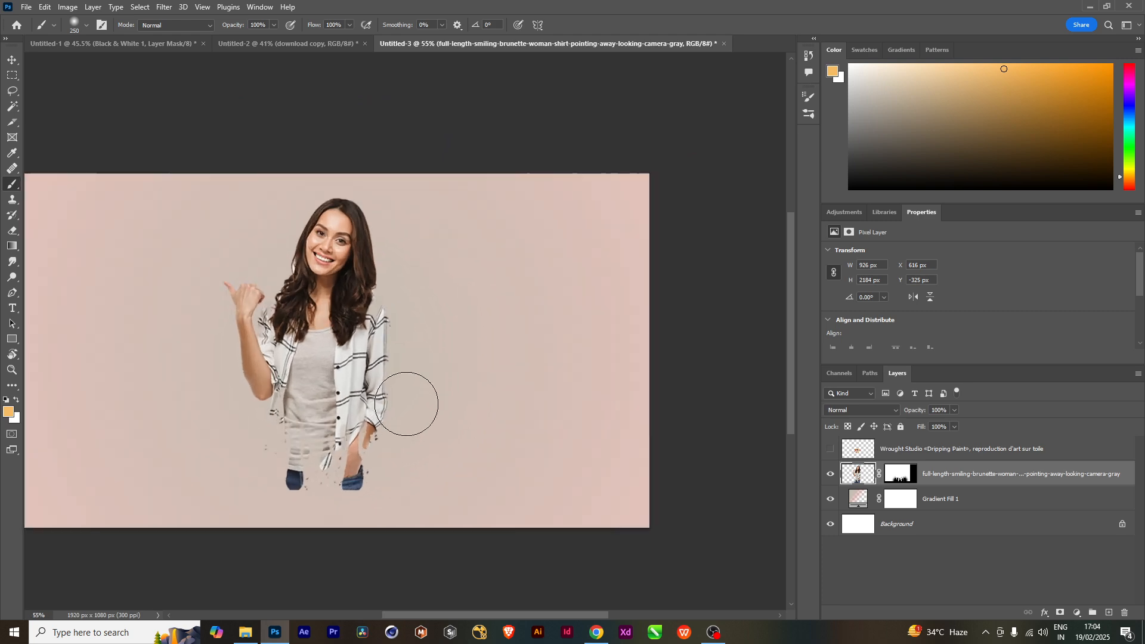
scroll(406, 404, up, 2)
scroll(406, 397, down, 3)
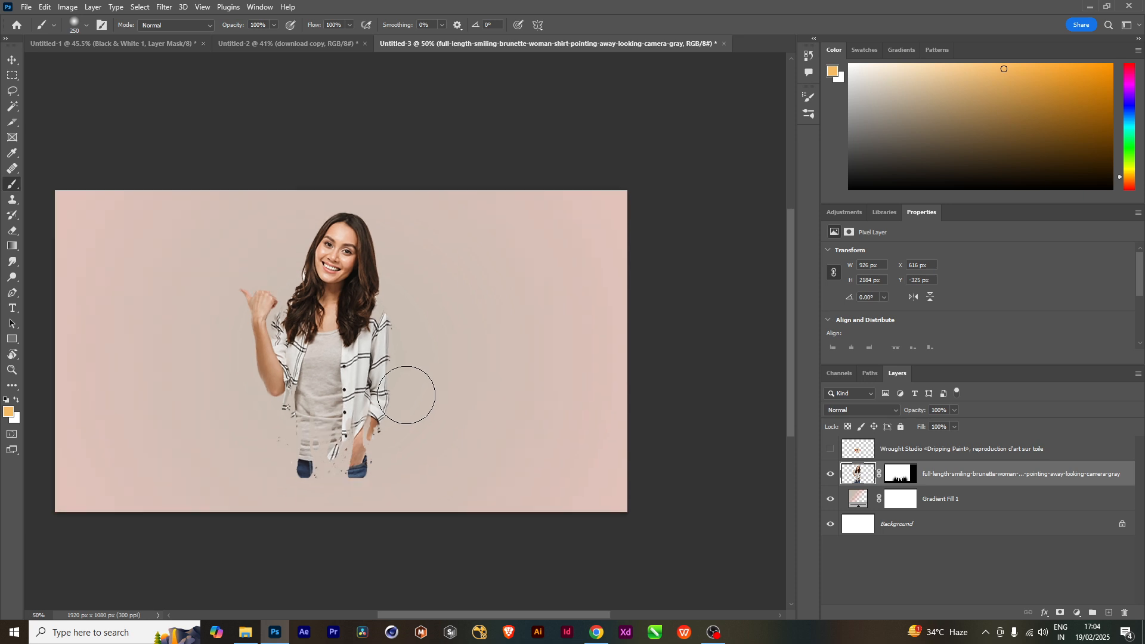
Examine the drip effect up close, and compare the canvas with the dripping-paint layer and the woman's layer shown and hidden.
key(v)
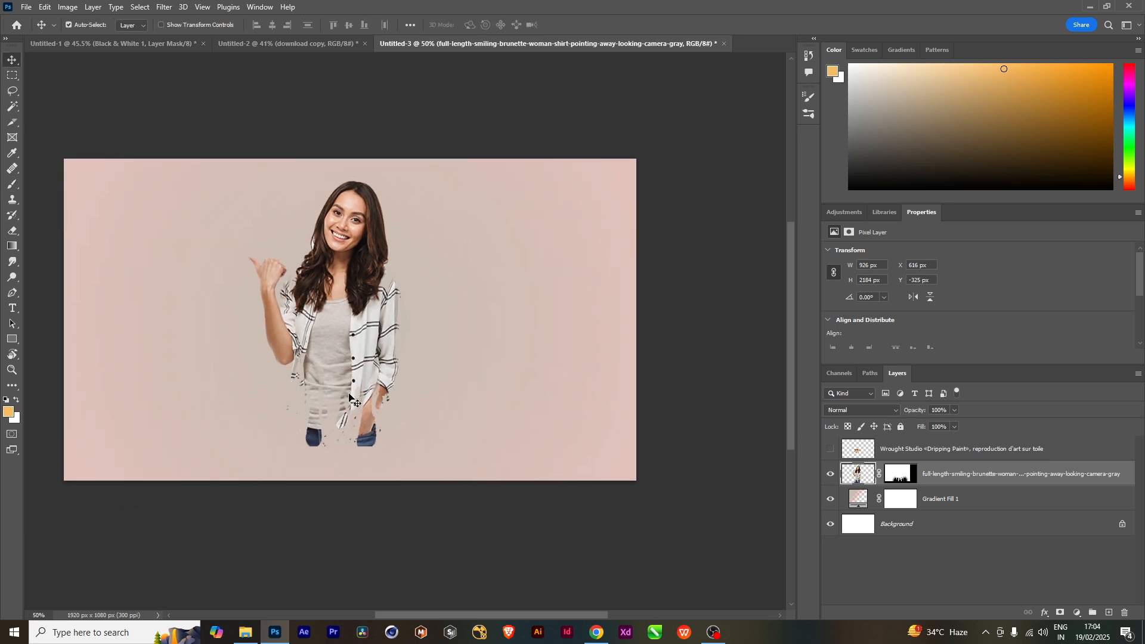
scroll(349, 398, up, 1)
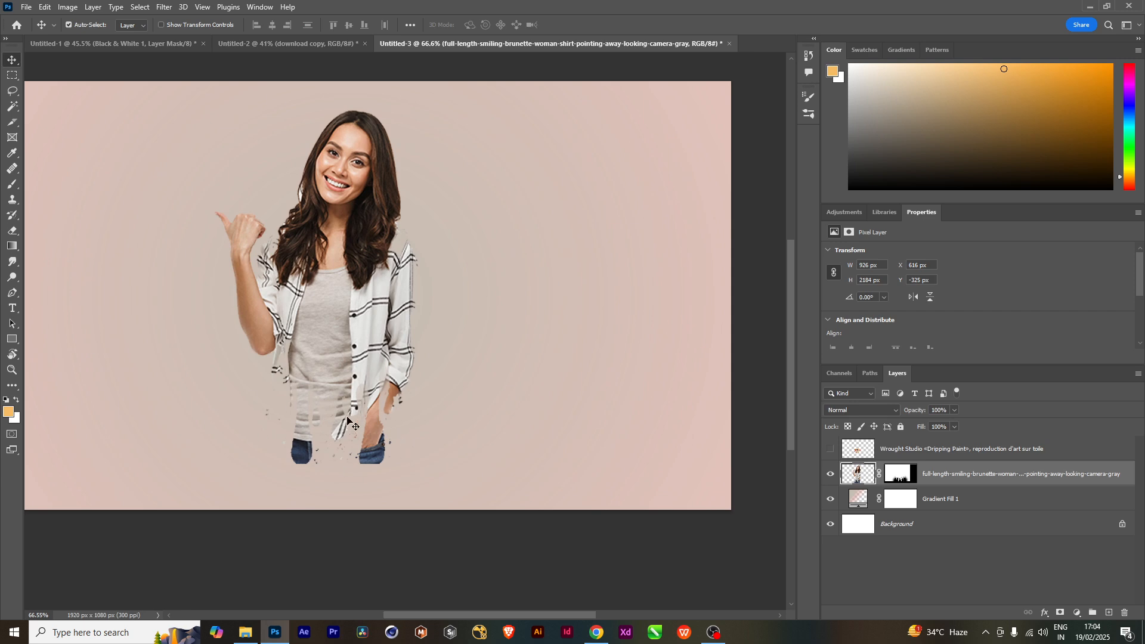
scroll(348, 422, up, 1)
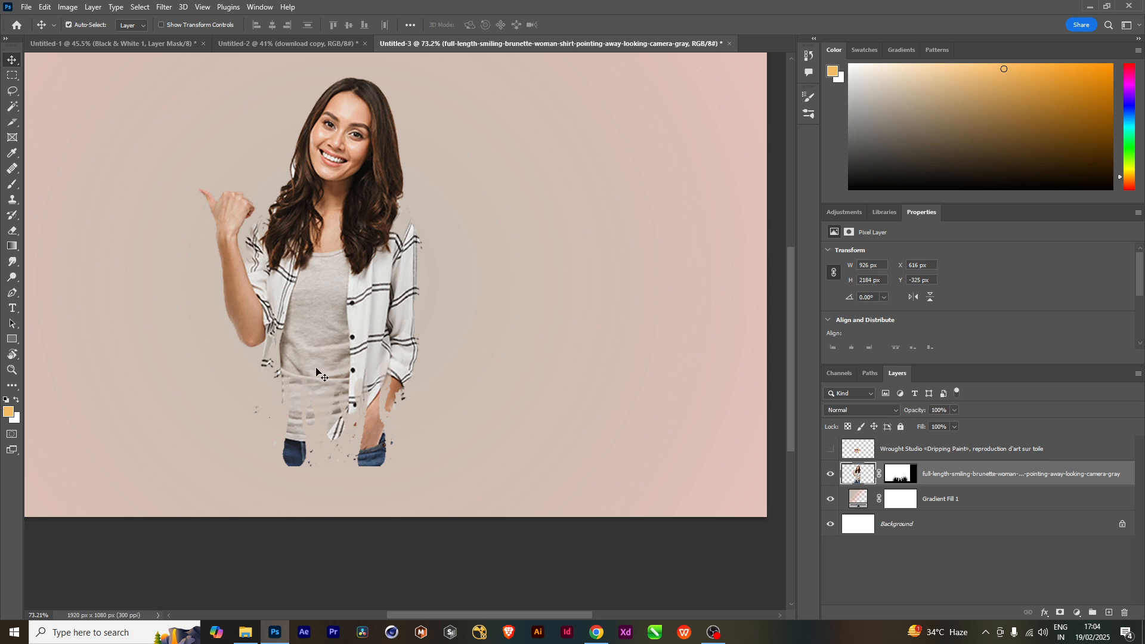
scroll(318, 372, down, 3)
scroll(317, 379, up, 1)
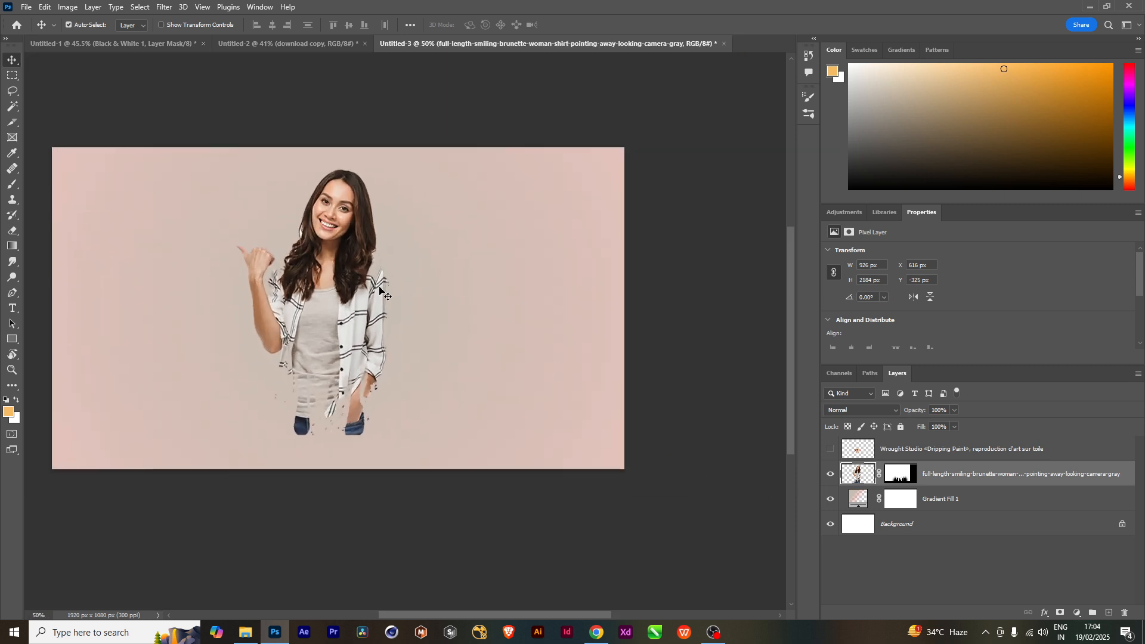
mouse_move(346, 283)
mouse_down()
mouse_move(384, 284)
mouse_move(365, 284)
mouse_up()
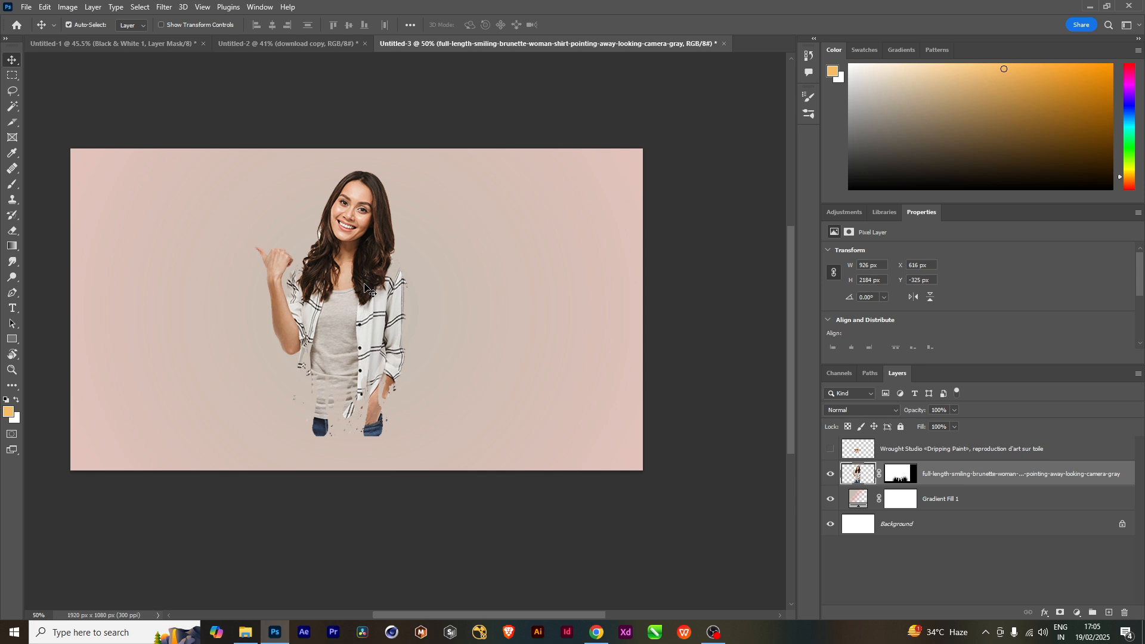
click(831, 450)
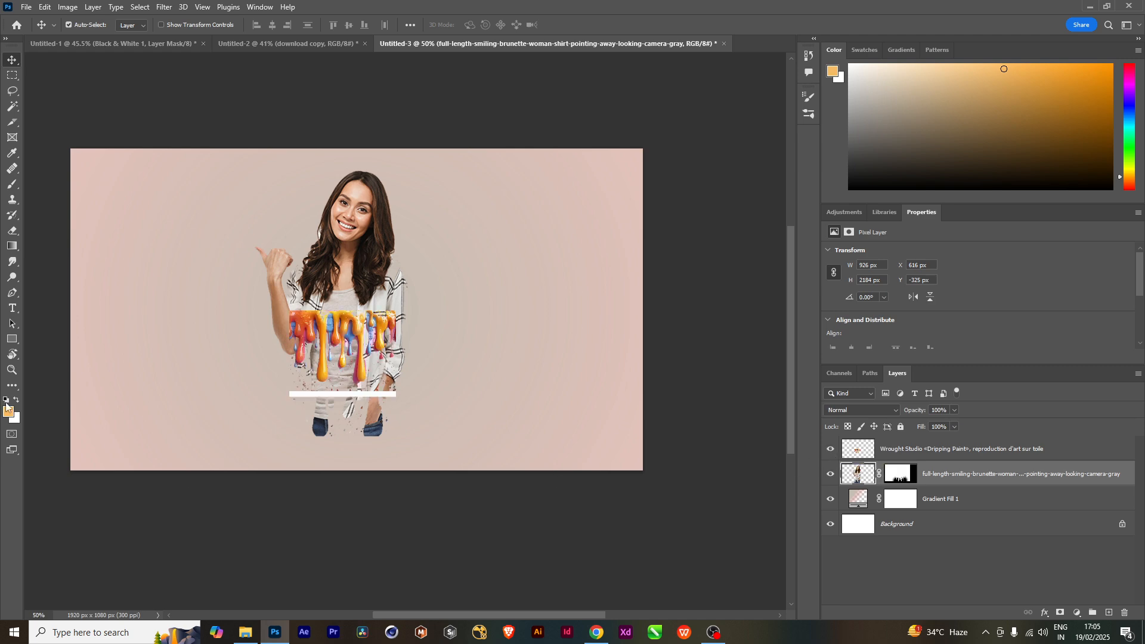
click(831, 451)
click(831, 474)
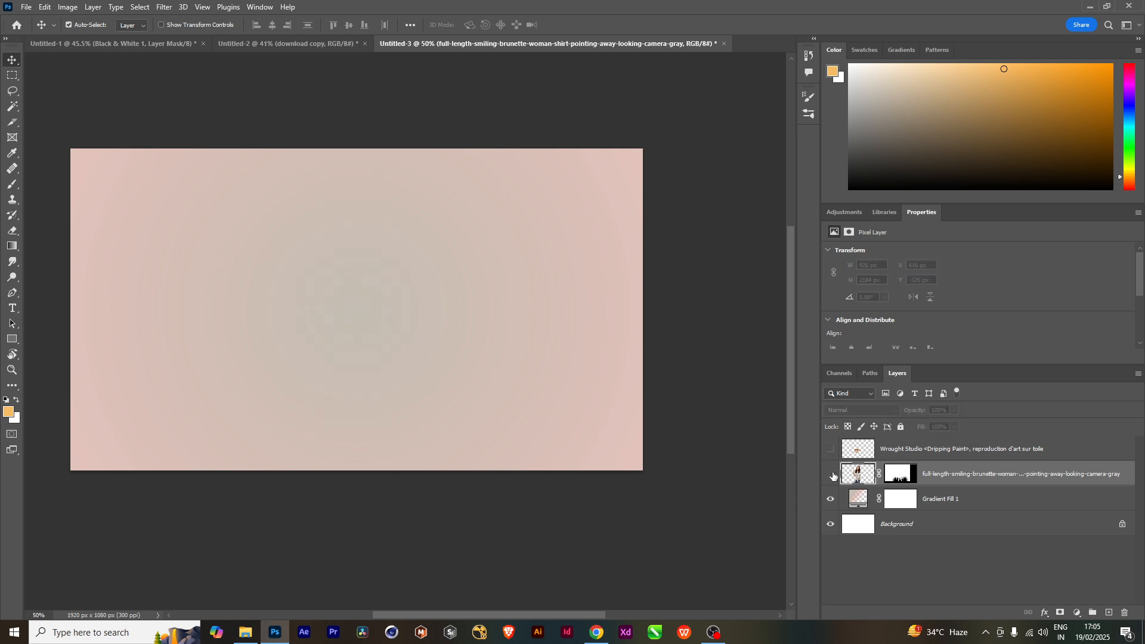
click(831, 474)
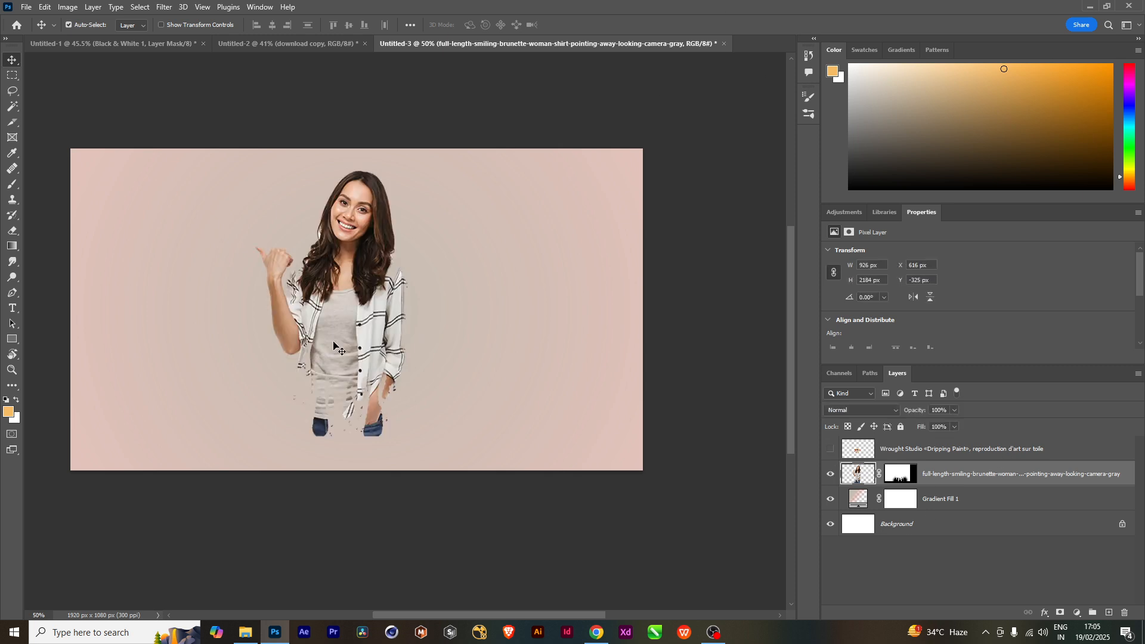
Place the photo of the actress in the orange top from the EEFEFCTS folder onto the canvas and hide the plaid-shirt woman's layer.
mouse_move(253, 633)
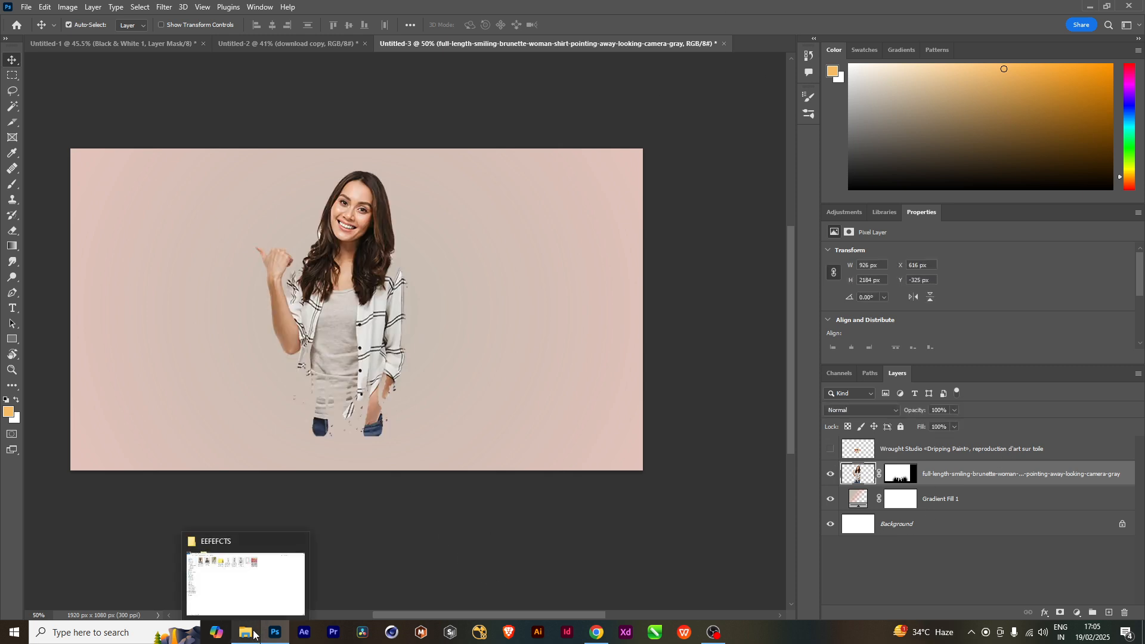
click(254, 602)
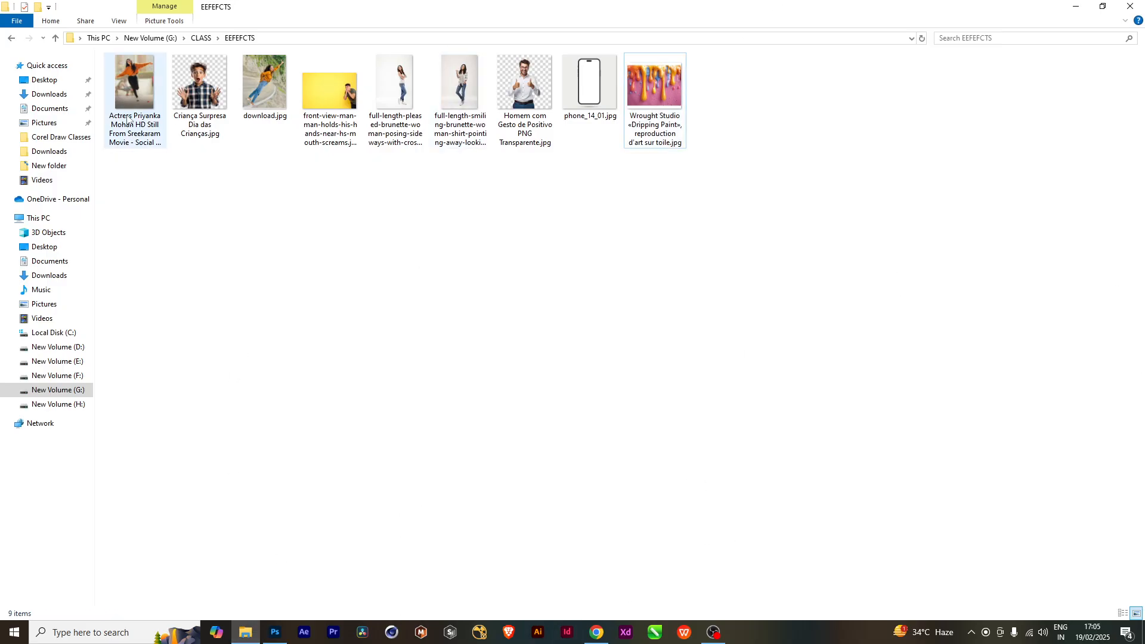
drag(143, 87, 412, 417)
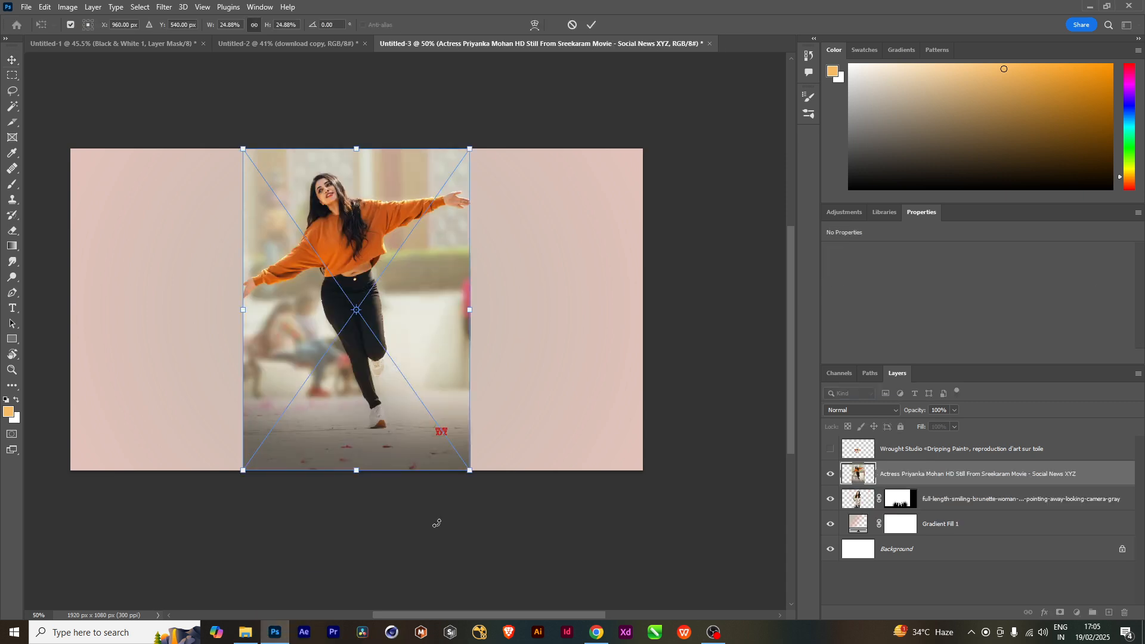
click(831, 499)
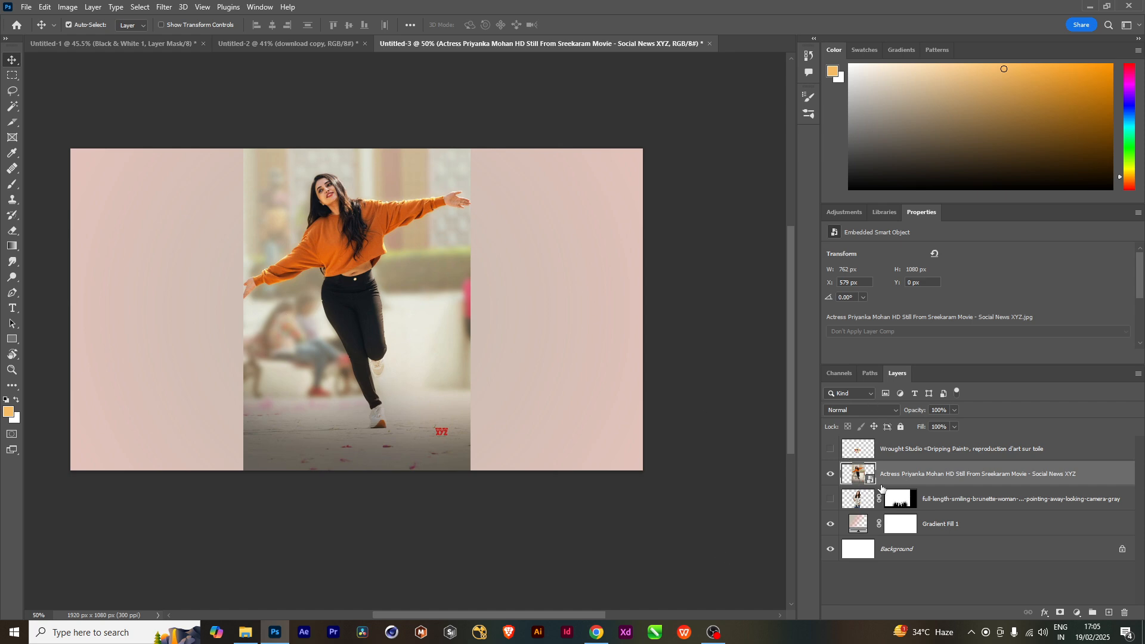
Mask the actress photo to a rectangle around her upper body and move it down toward the middle of the canvas.
click(16, 78)
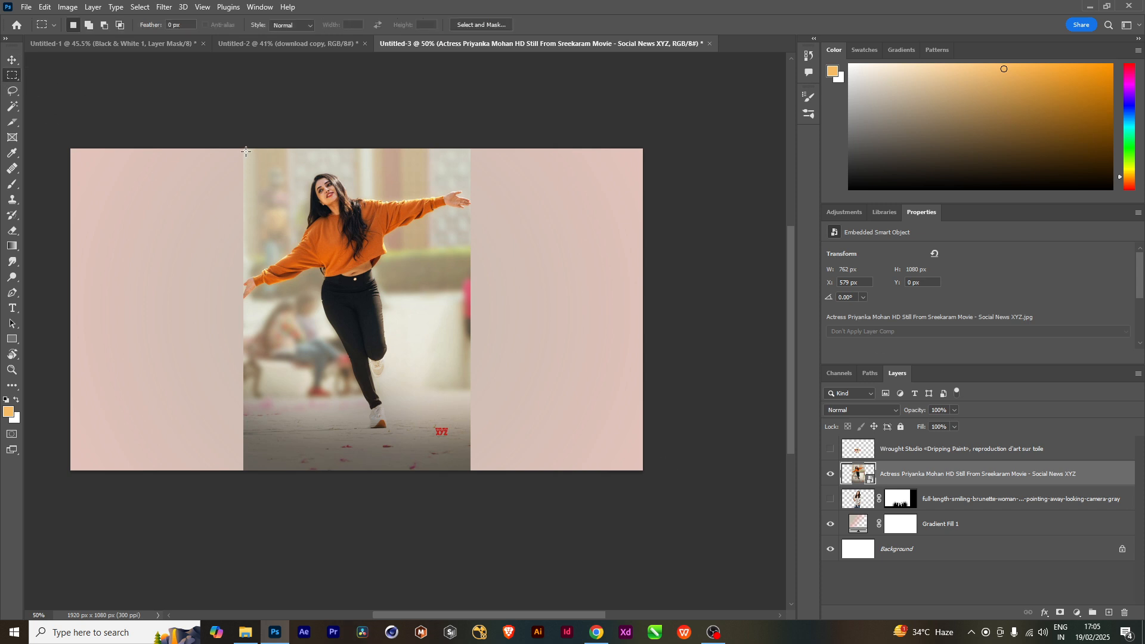
drag(245, 151, 470, 294)
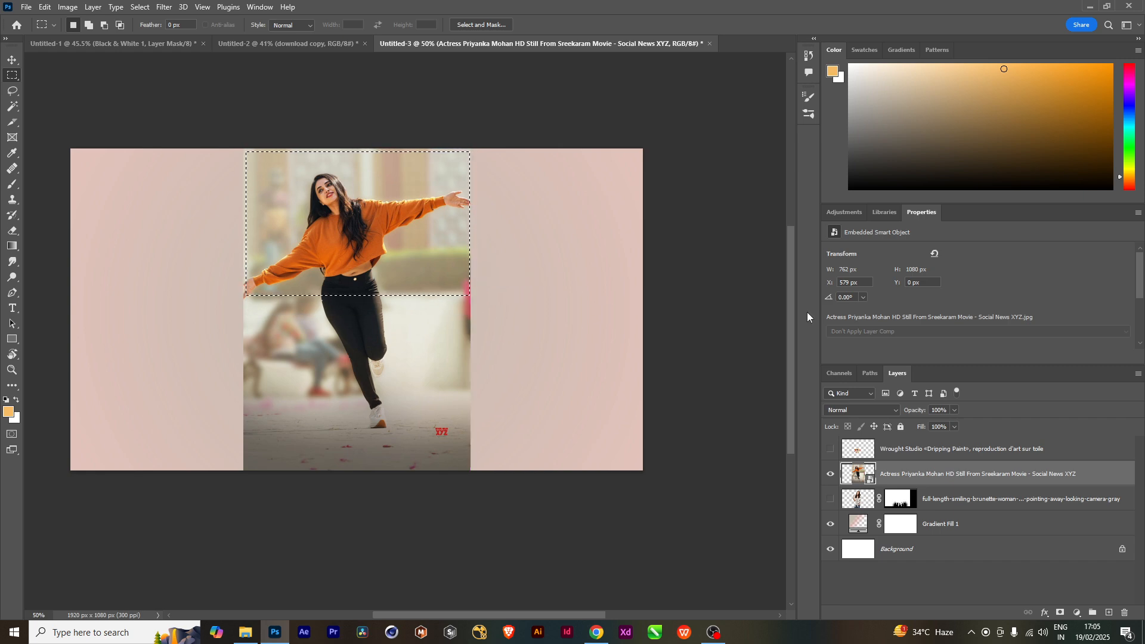
click(1059, 612)
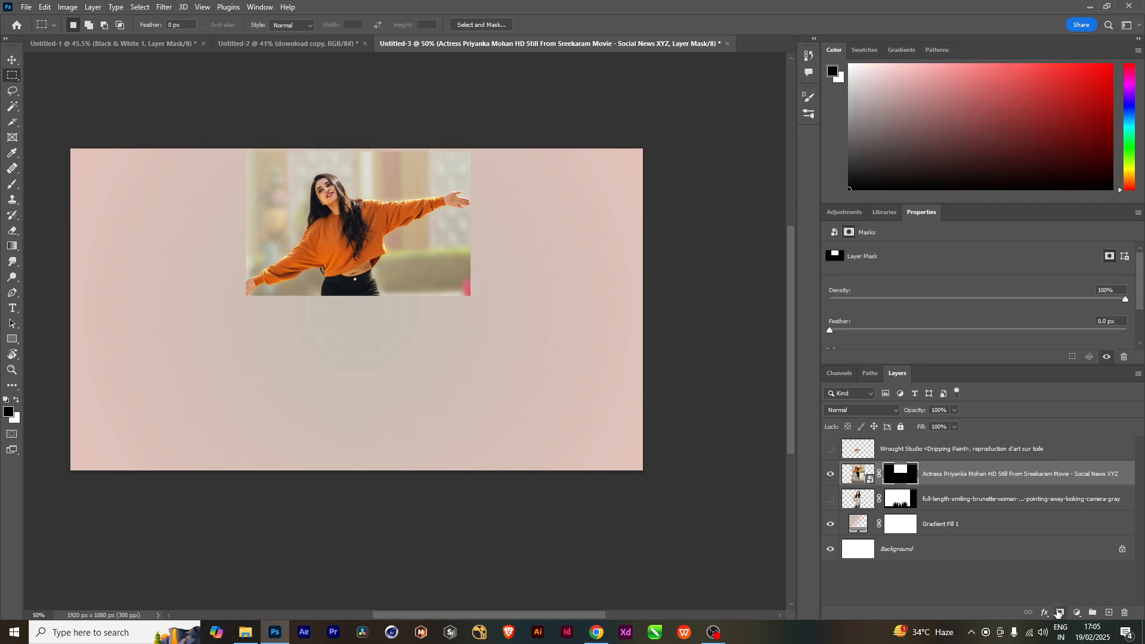
click(11, 59)
drag(308, 239, 294, 302)
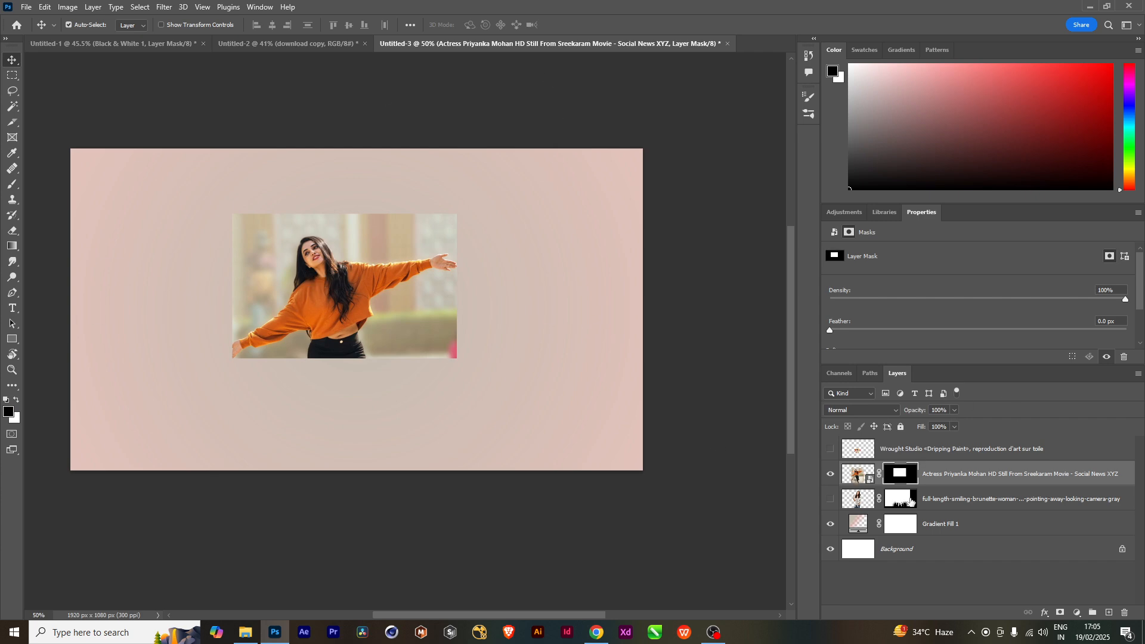
Select the subject in the actress photo and copy her full figure to a new layer.
click(859, 474)
click(140, 6)
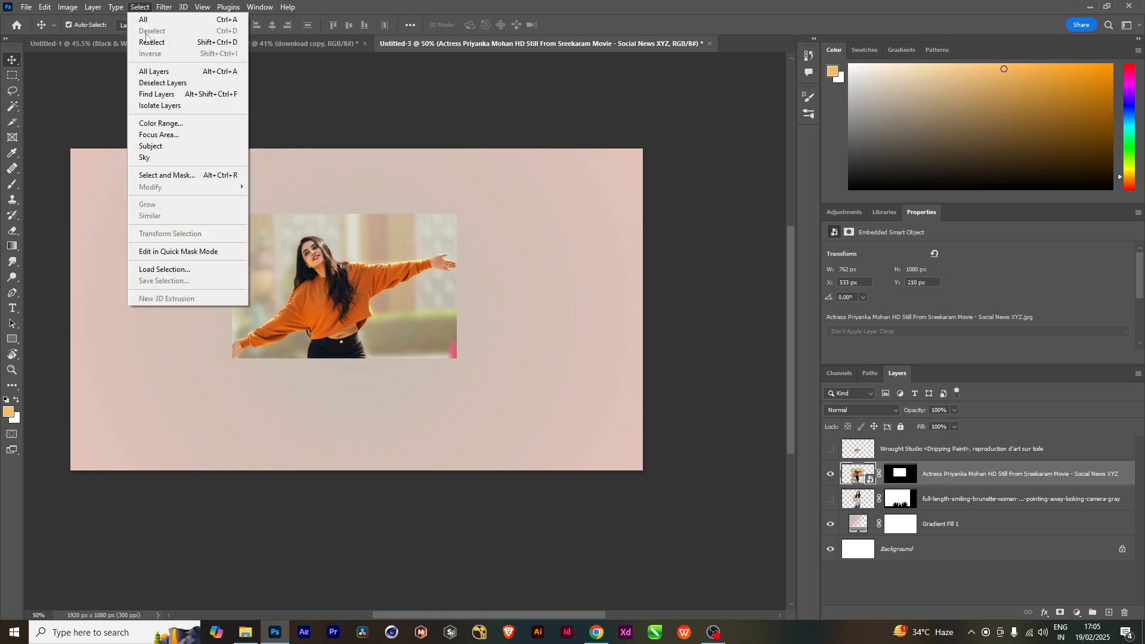
click(183, 144)
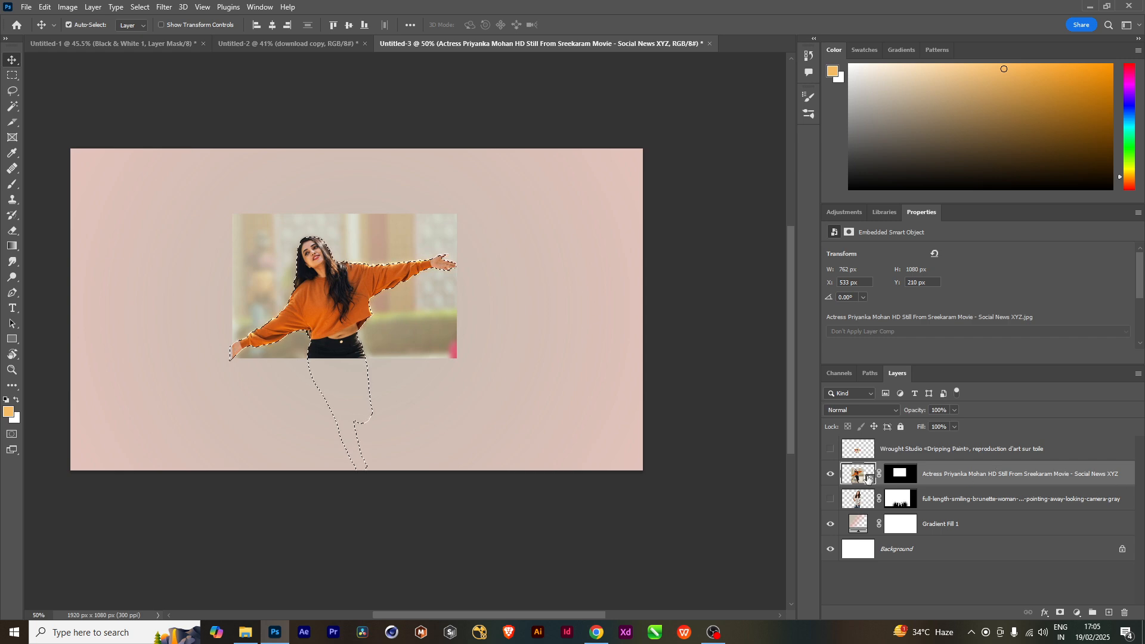
key(ctrl+j)
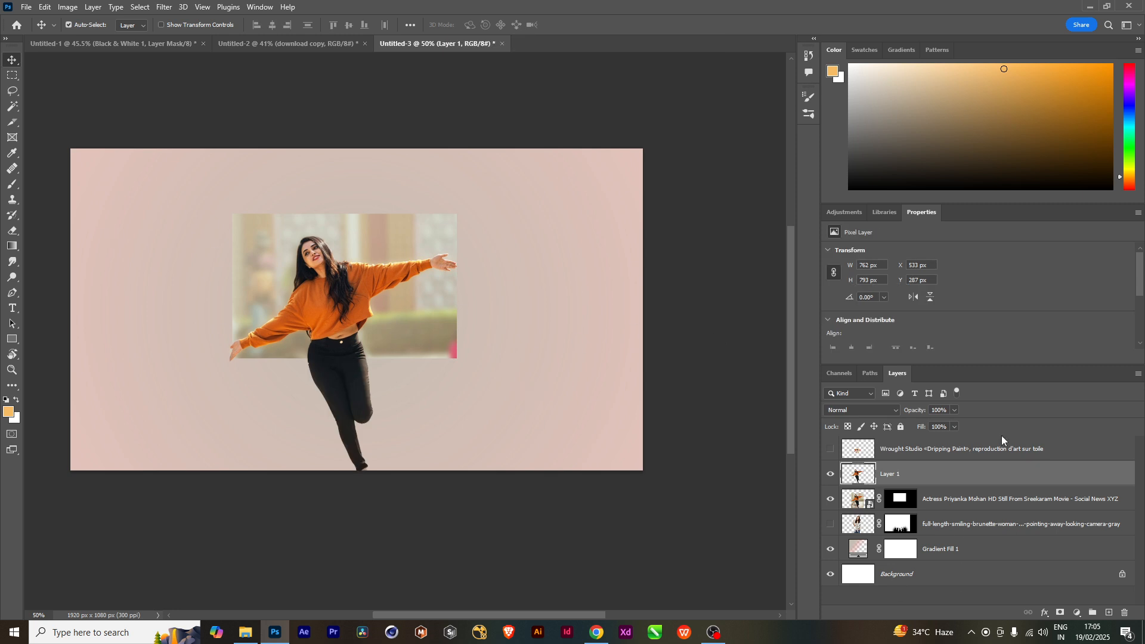
Turn off the visibility of the masked actress photo and her cut-out layer to inspect what each contributes.
click(903, 499)
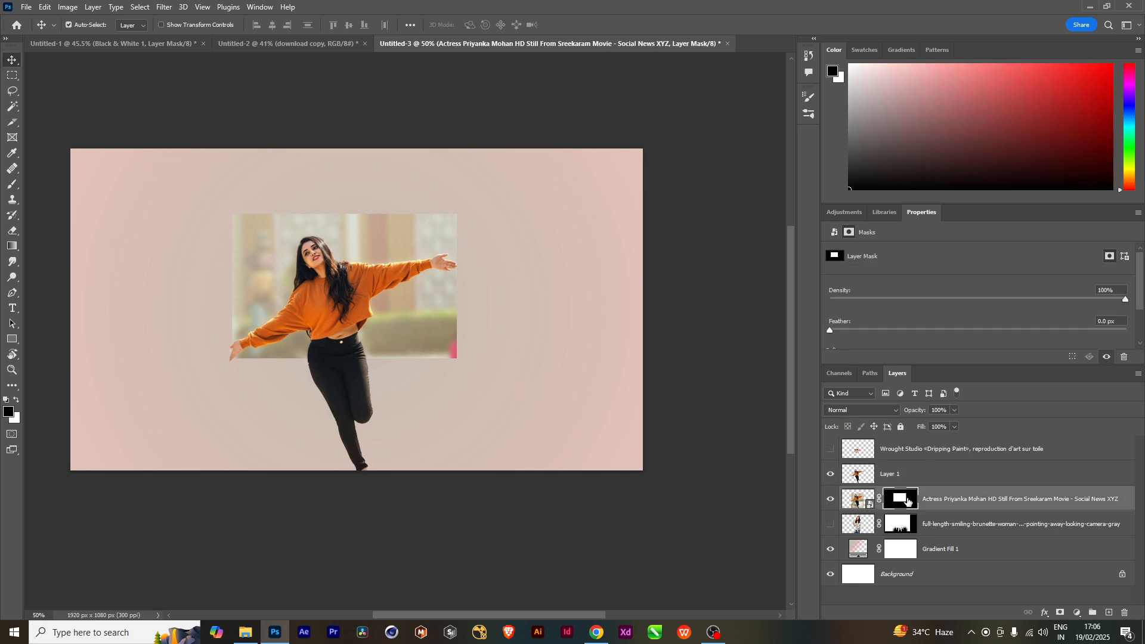
click(830, 499)
click(831, 475)
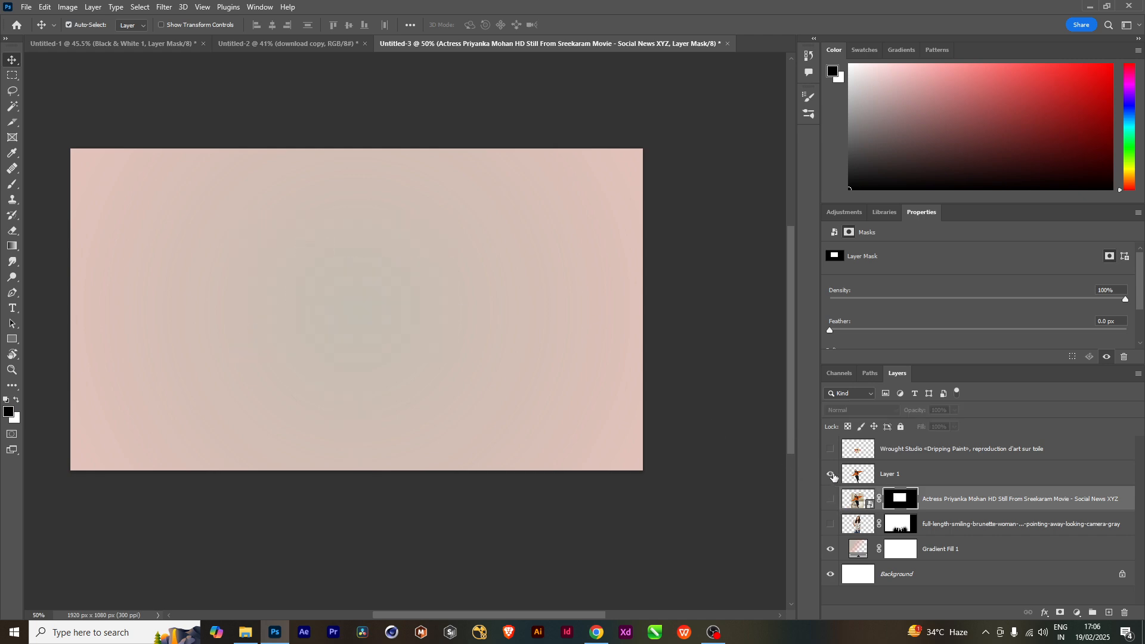
Show Layer 1 and mask it with a rectangular selection around the woman's upper body, from above her head to just below the hips.
click(830, 474)
click(906, 480)
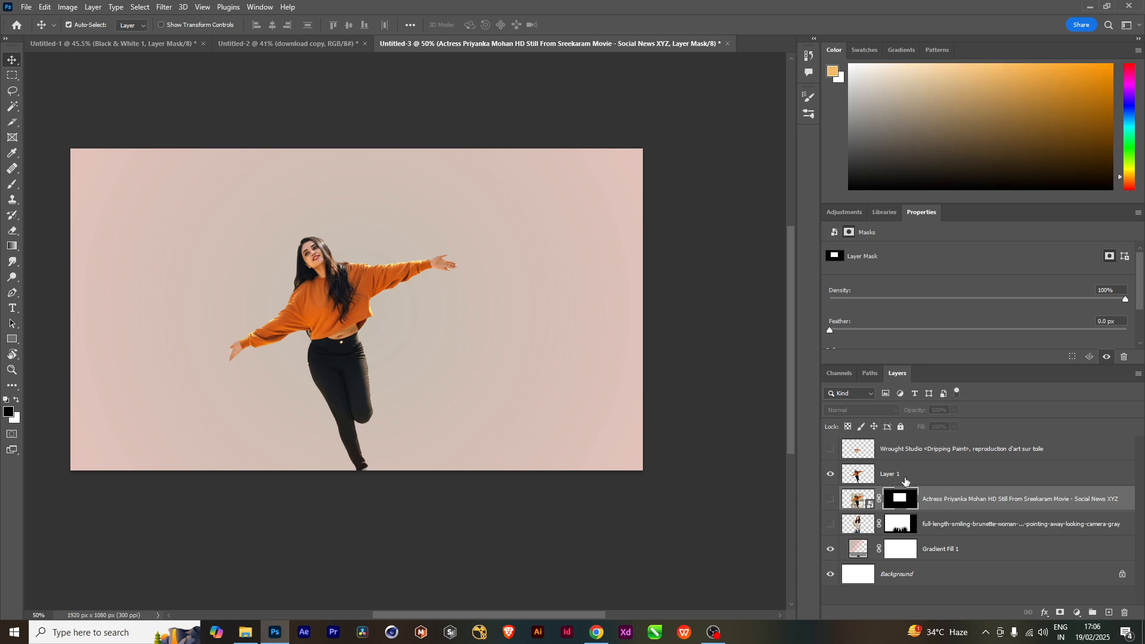
click(12, 75)
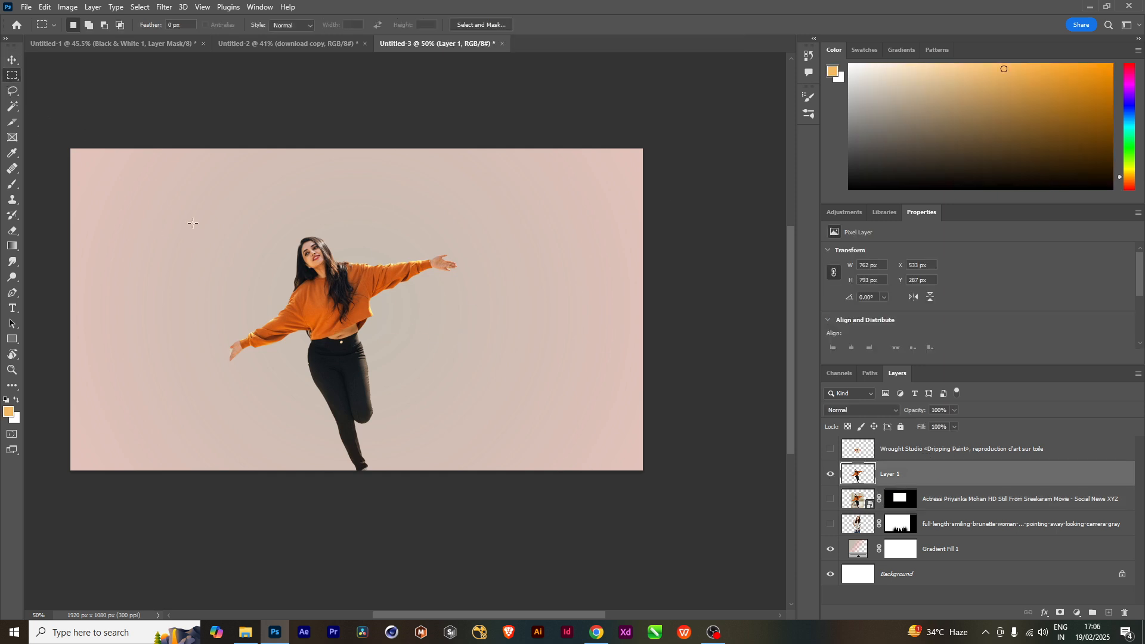
drag(188, 216, 472, 368)
click(1060, 612)
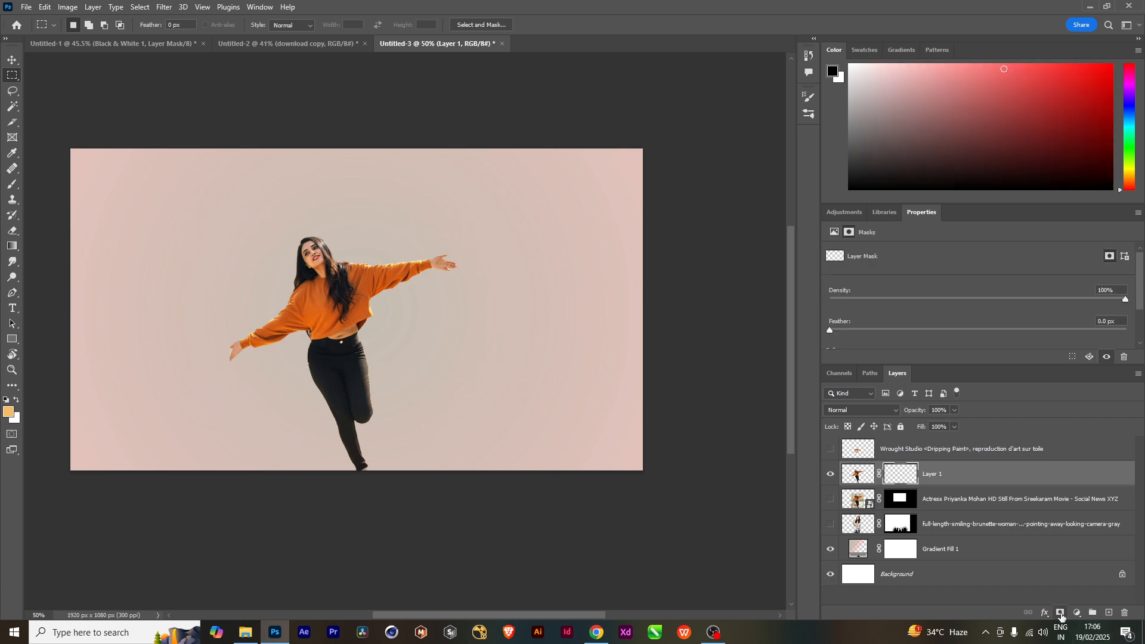
Compare Layer 1's masked cutout with the masked photo smart object by toggling their visibility and inspecting each layer and mask.
click(927, 502)
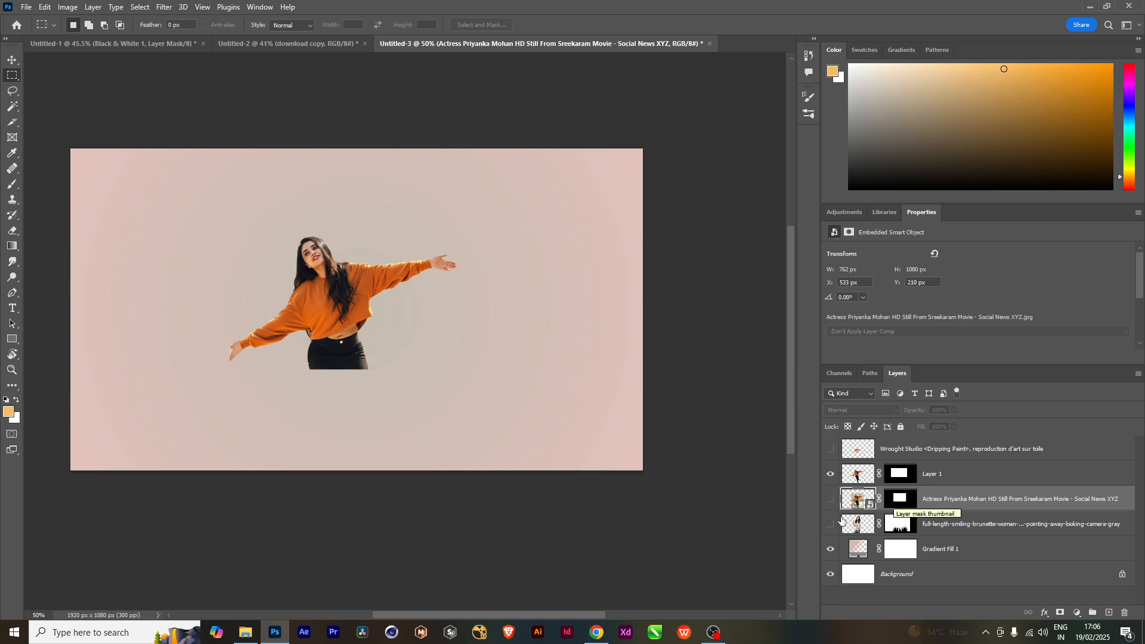
click(830, 498)
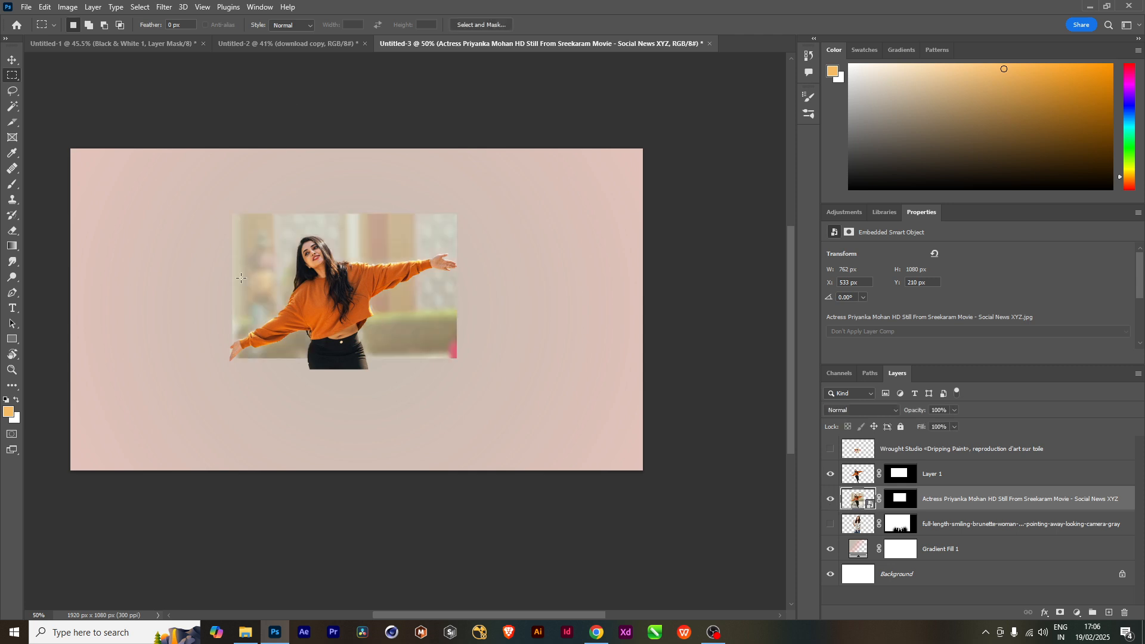
click(830, 499)
click(863, 478)
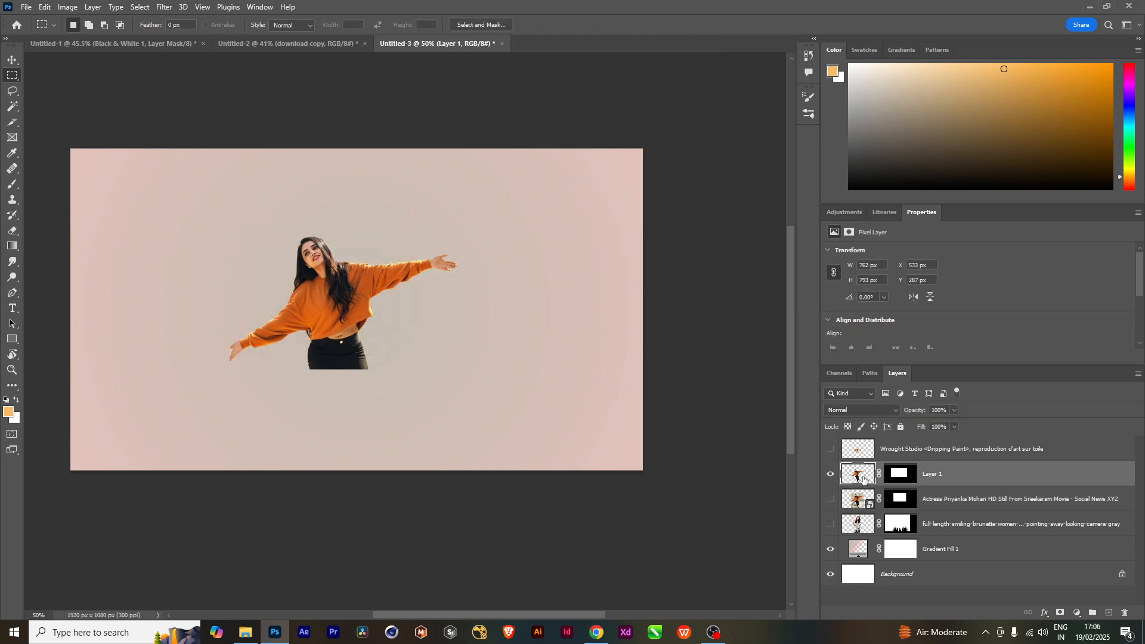
click(902, 499)
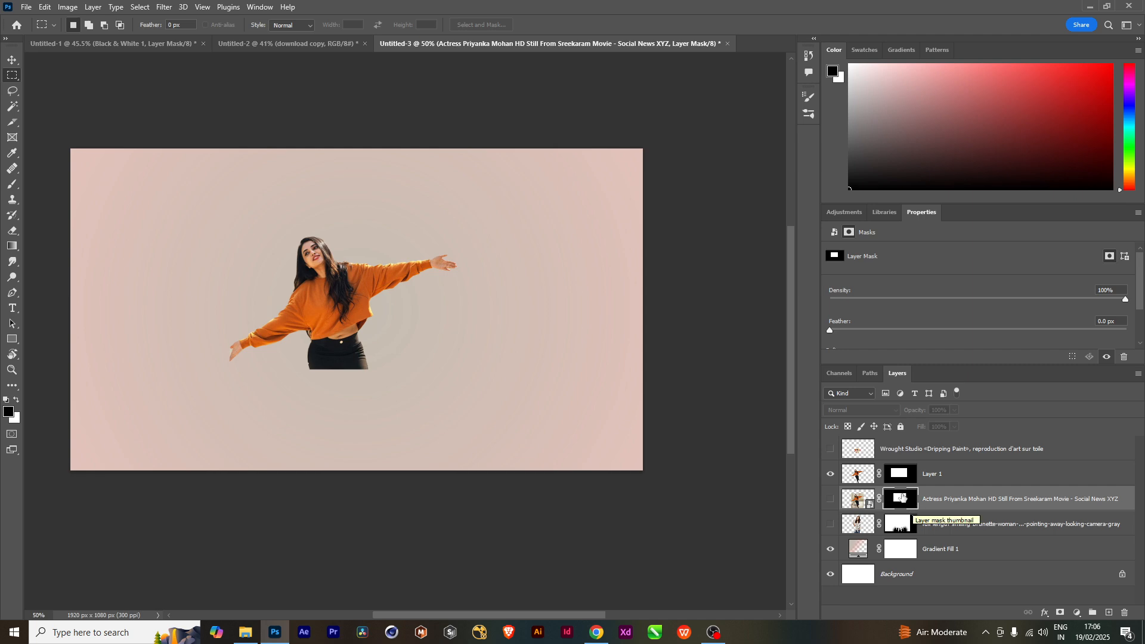
click(859, 505)
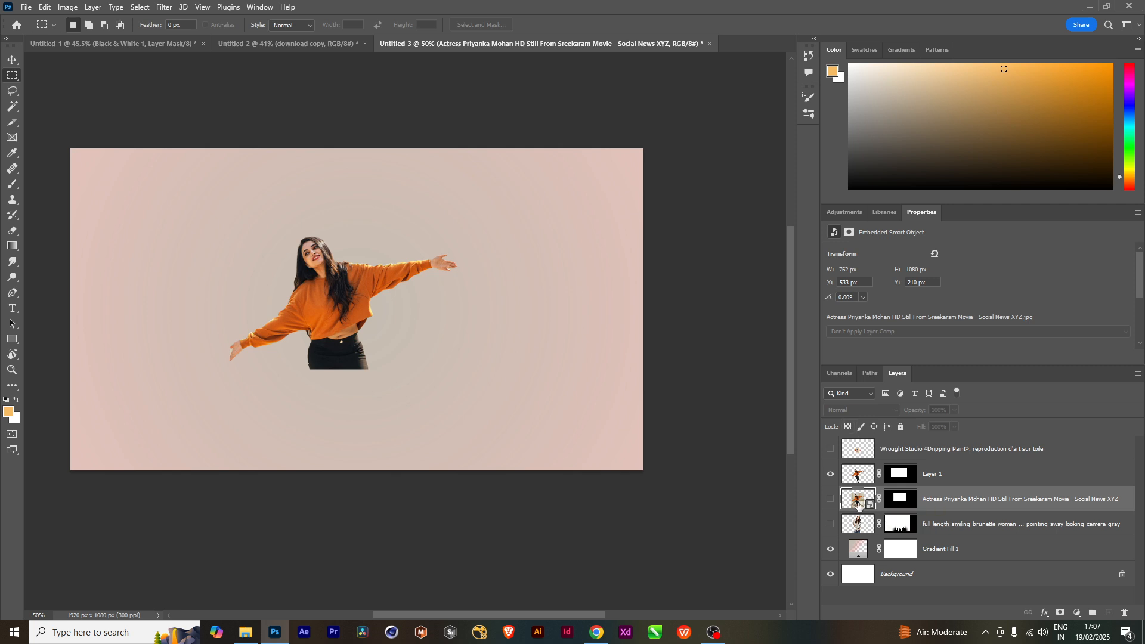
click(859, 477)
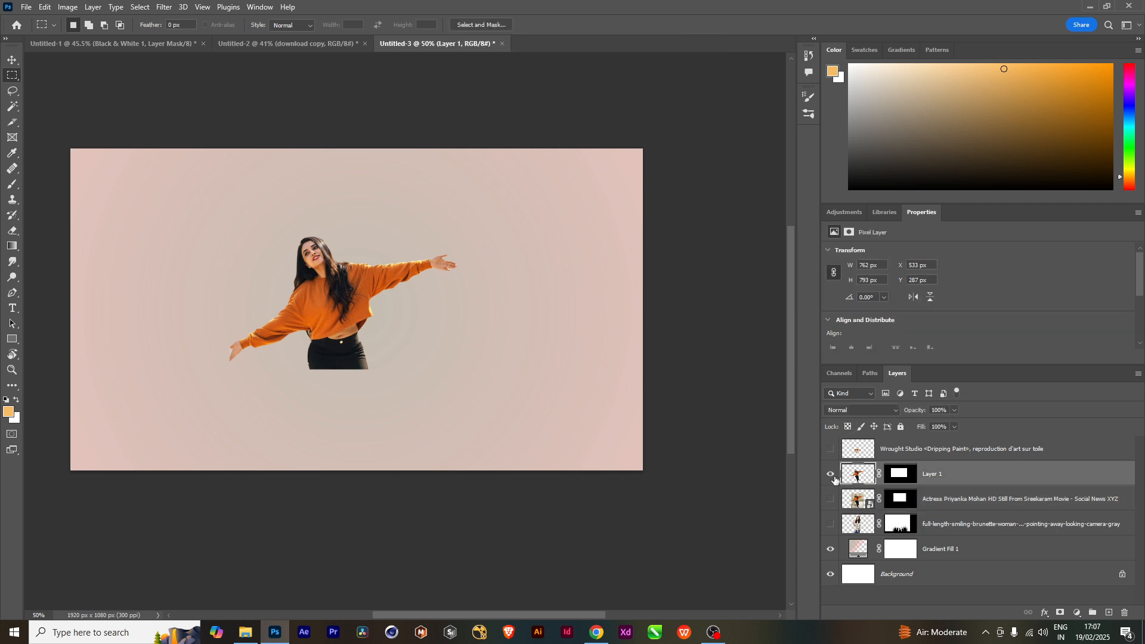
click(831, 476)
click(833, 477)
click(859, 501)
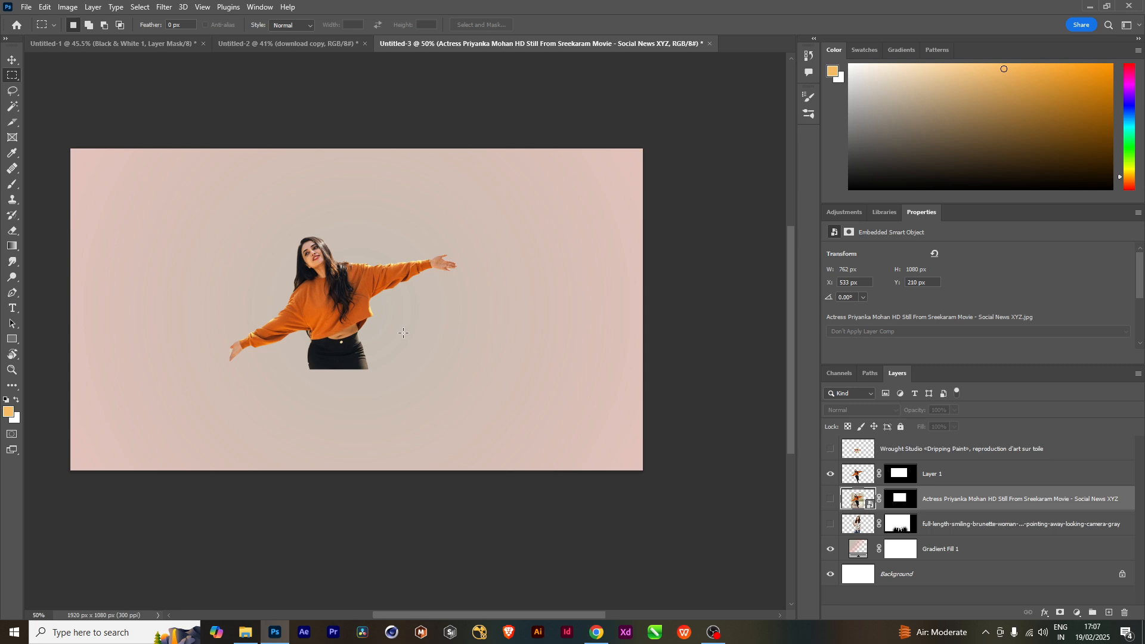
click(945, 477)
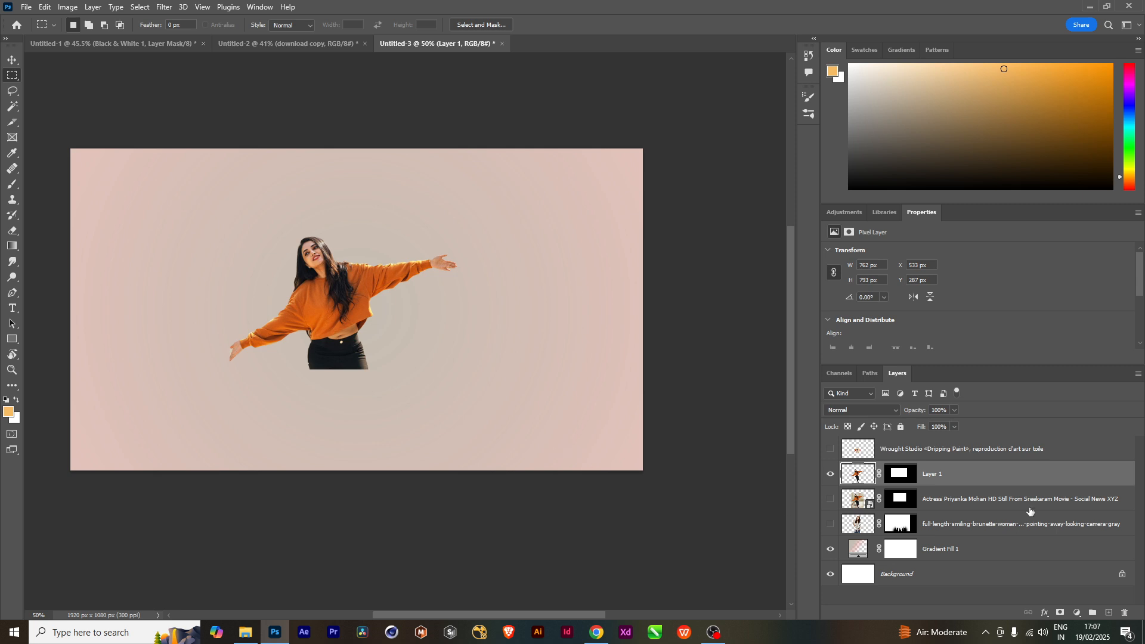
click(898, 474)
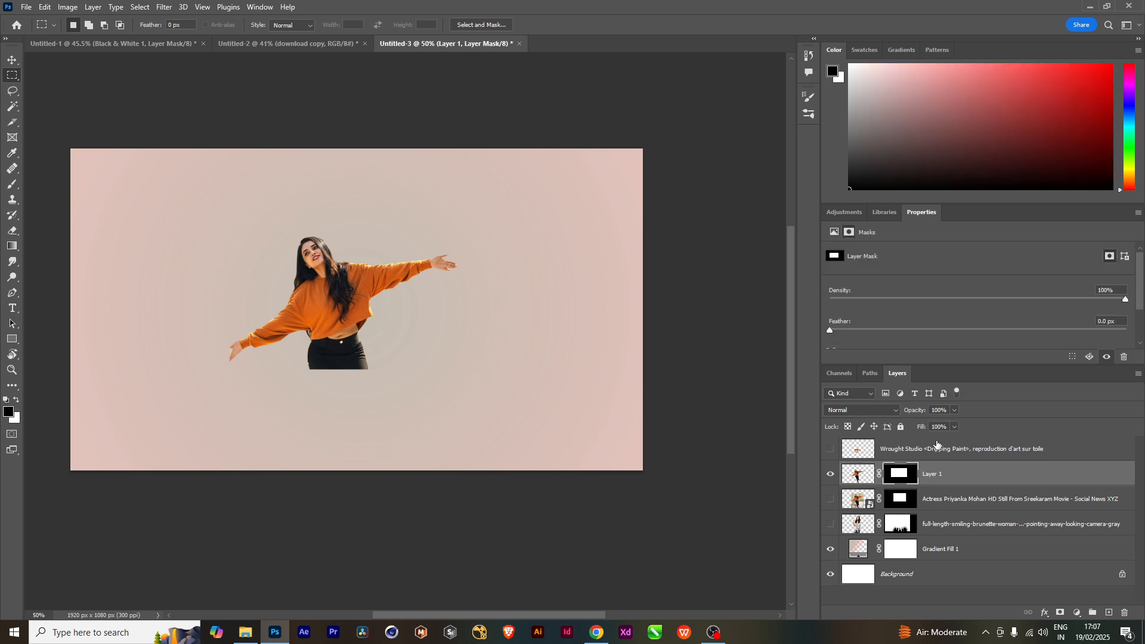
Show the dripping paint layer and stretch it to about 562 px wide, placing it across the woman's waist.
click(938, 448)
click(832, 452)
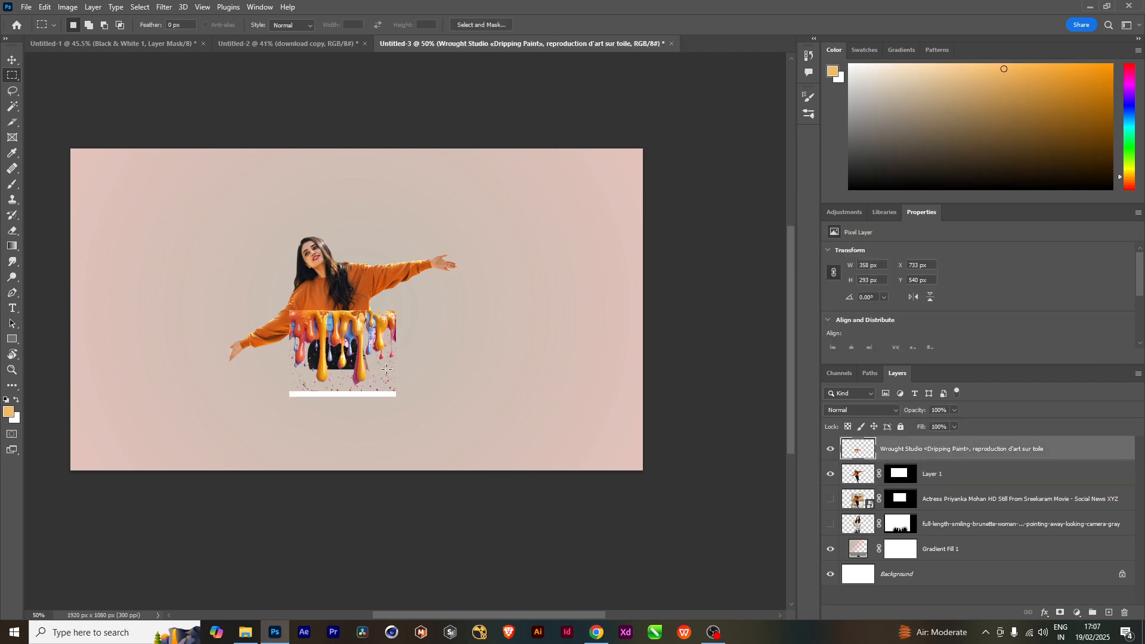
key(ctrl+t)
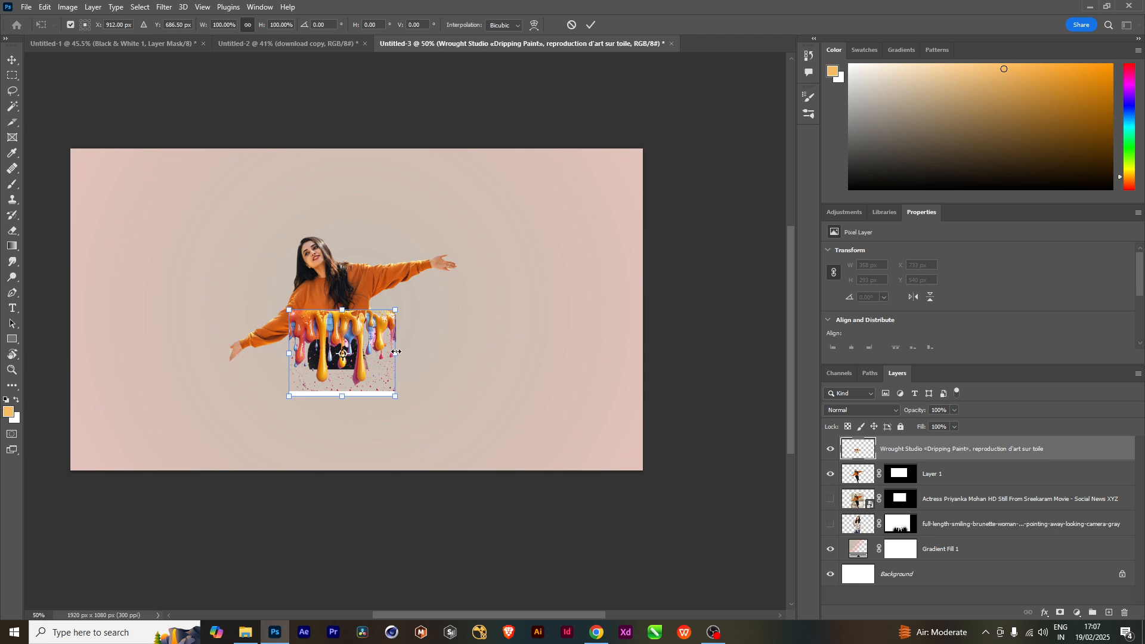
mouse_move(399, 358)
mouse_down()
mouse_move(457, 358)
mouse_move(375, 361)
mouse_move(382, 342)
mouse_up()
key(Return)
key(m)
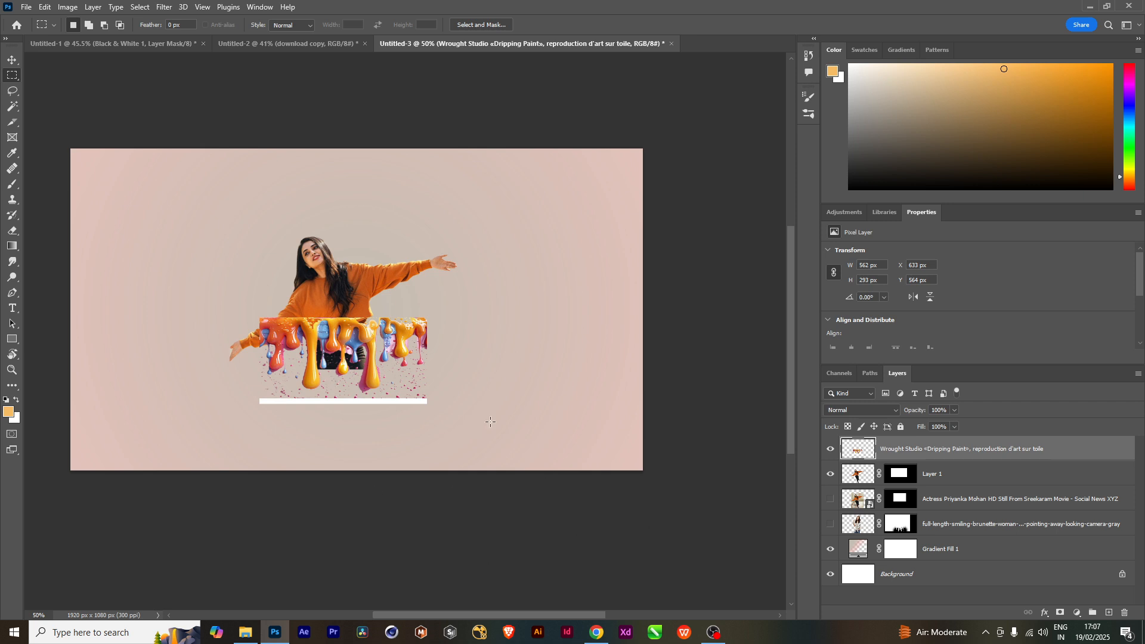
Load the dripping paint layer's outline as a selection and invert it.
ctrl+click(858, 454)
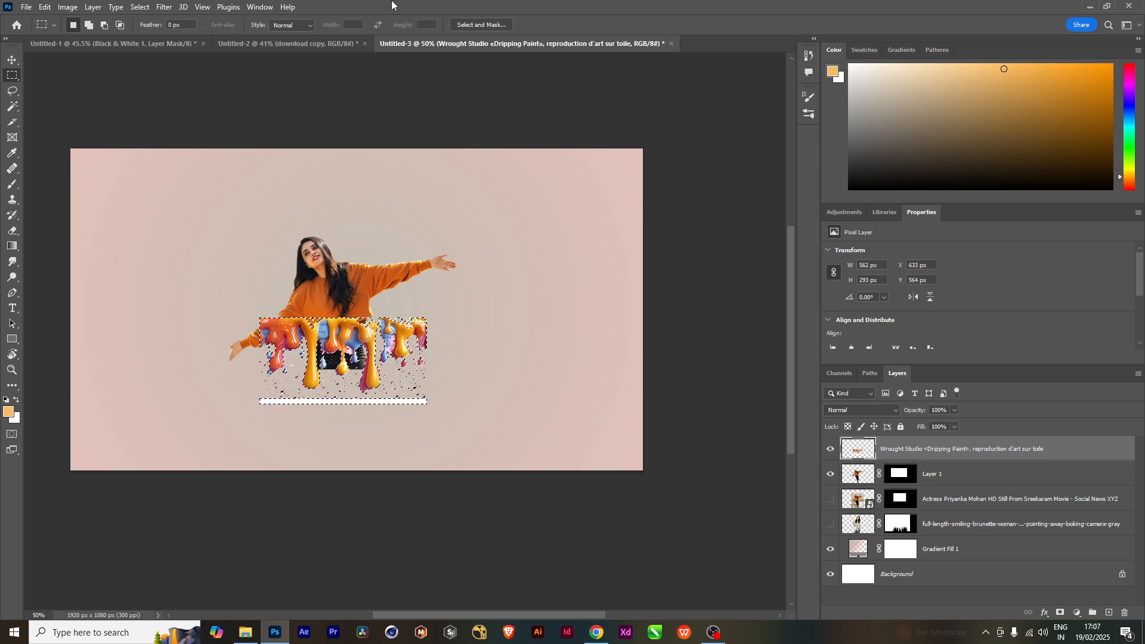
click(140, 8)
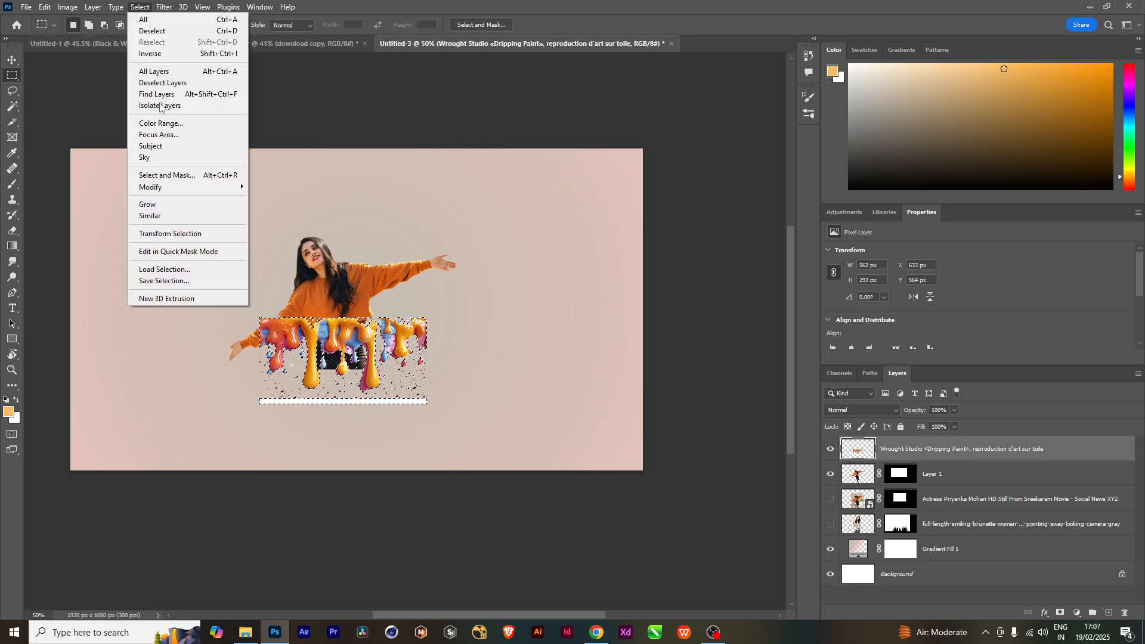
click(154, 50)
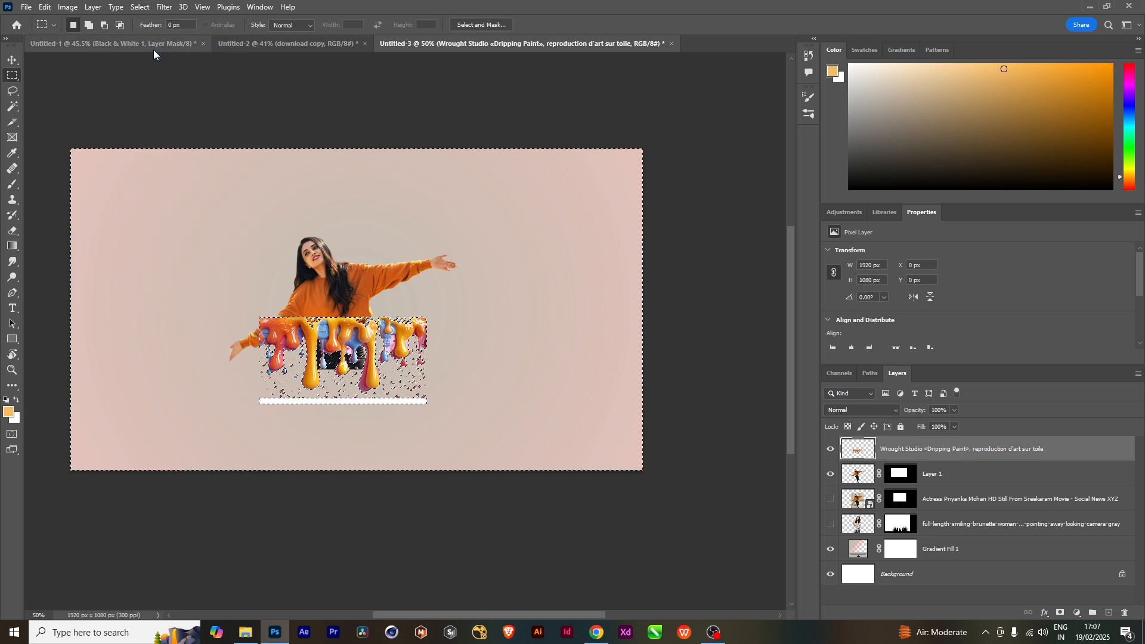
Hide the dripping paint layer, brush black on Layer 1's mask over the lower body within the inverted selection, and deselect.
click(830, 449)
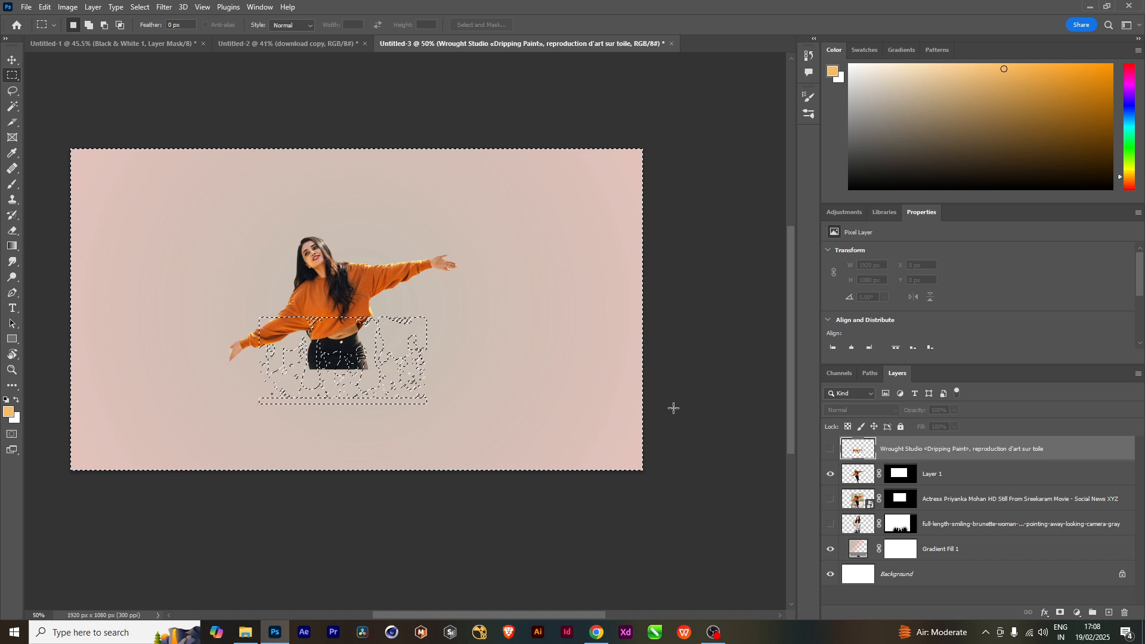
click(897, 475)
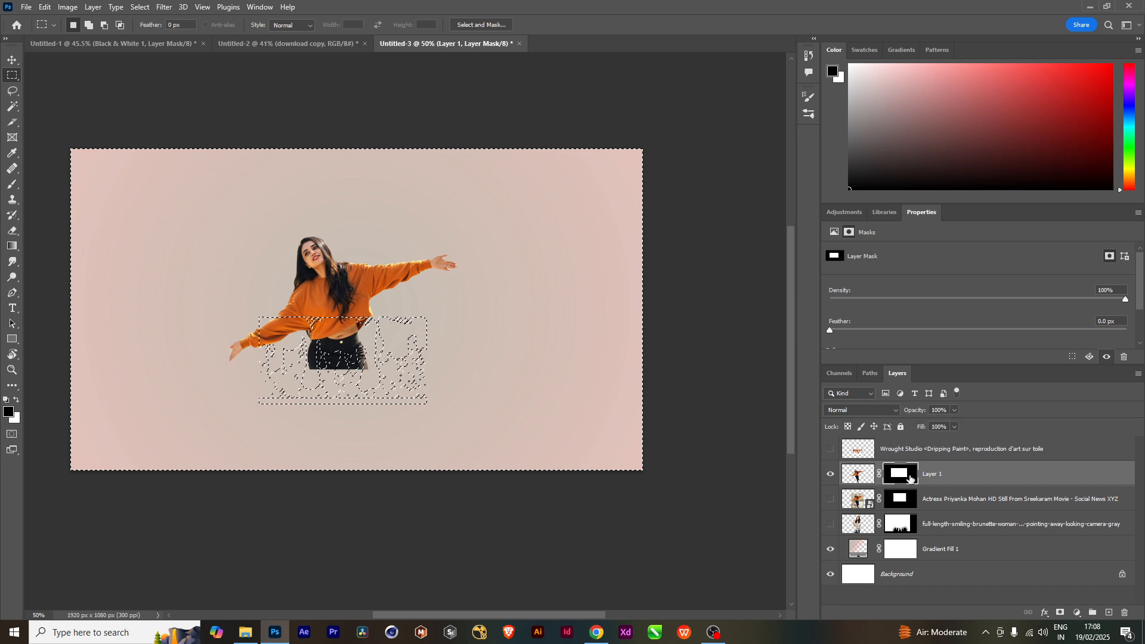
key(b)
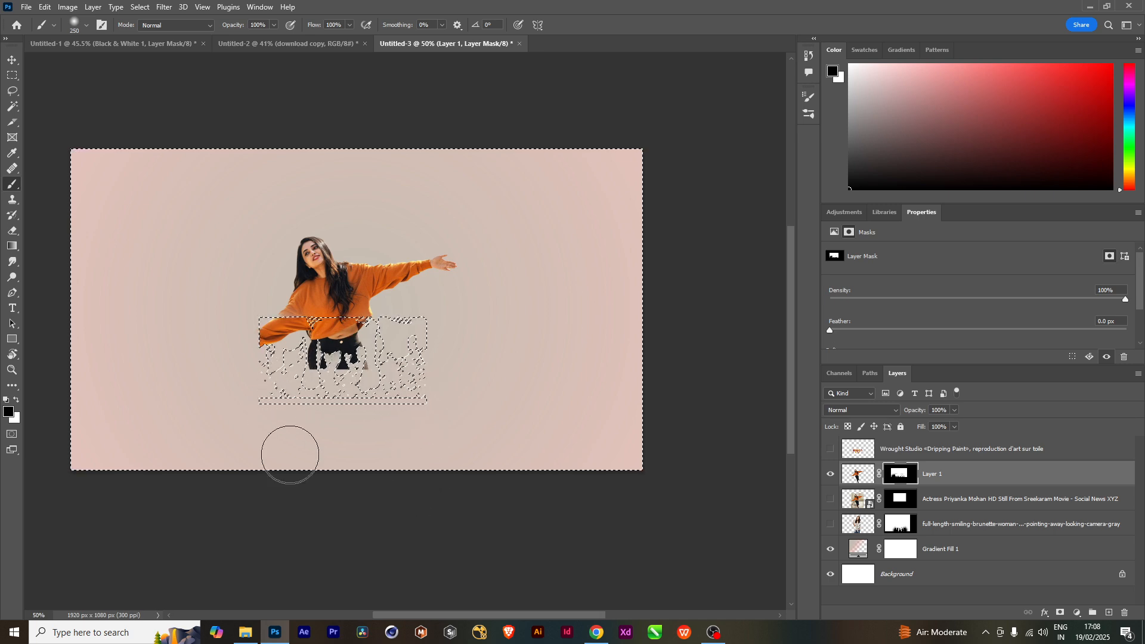
key(ctrl+d)
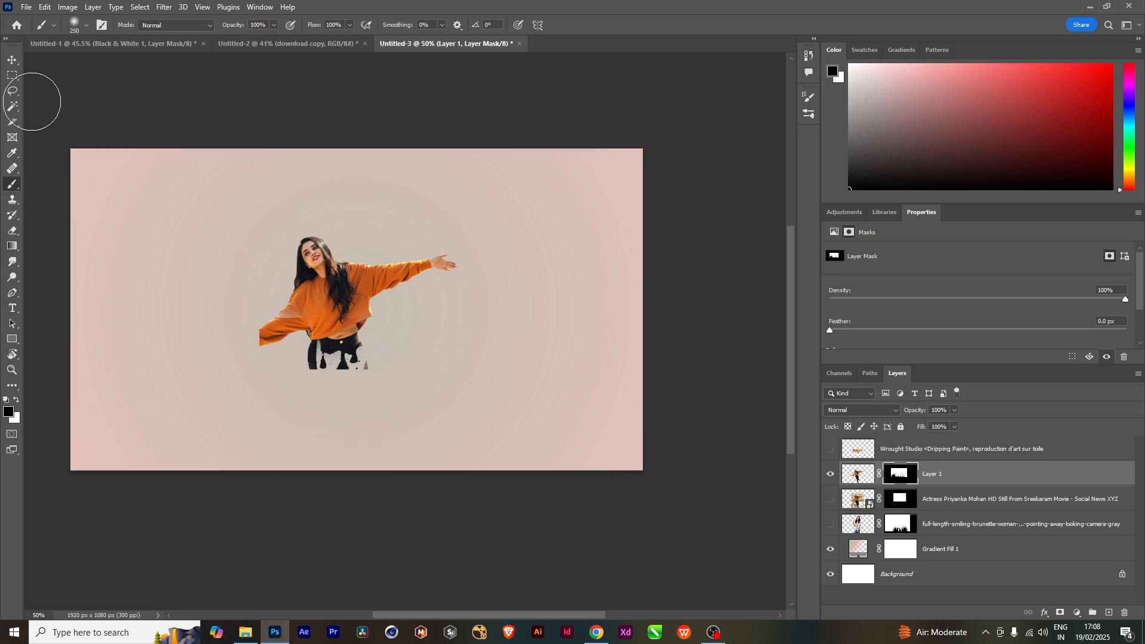
click(13, 59)
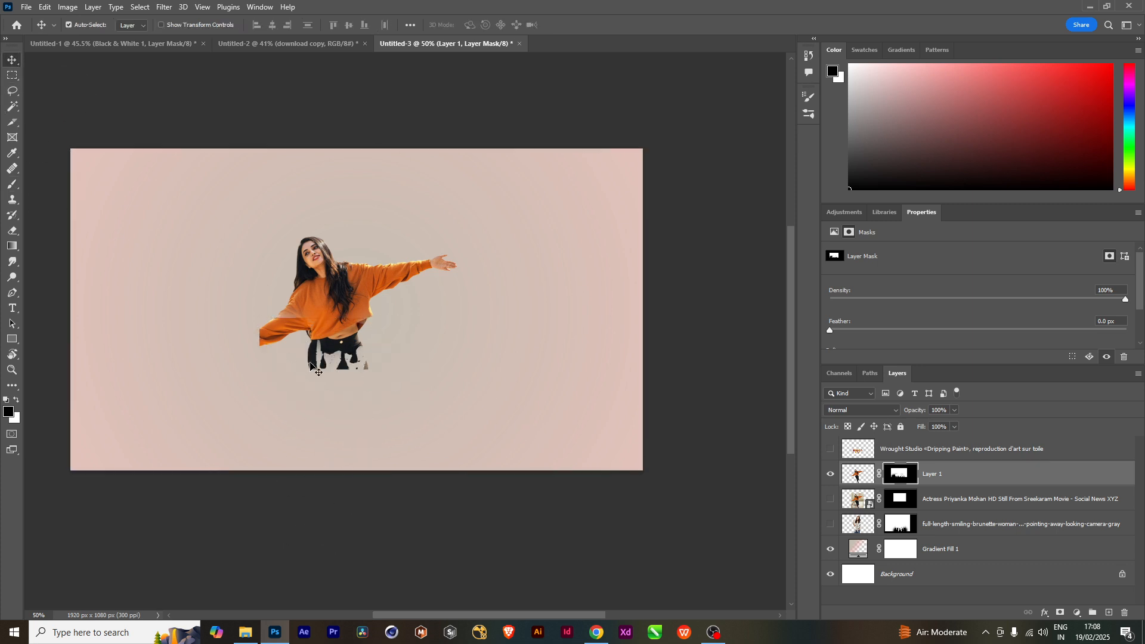
scroll(310, 367, up, 5)
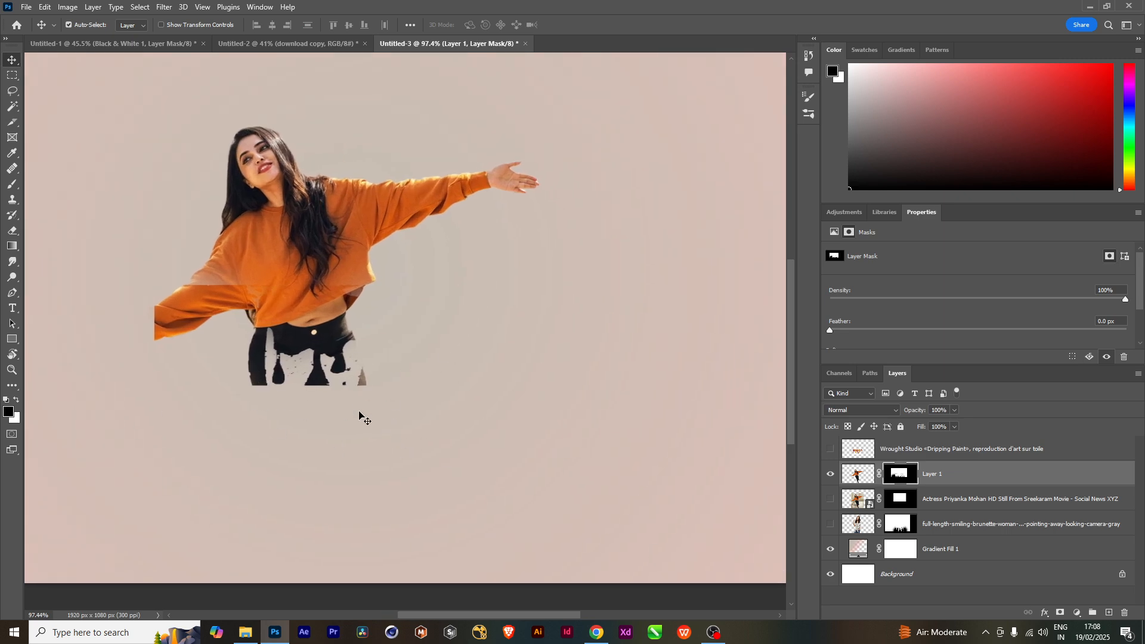
scroll(362, 436, down, 1)
scroll(360, 430, down, 3)
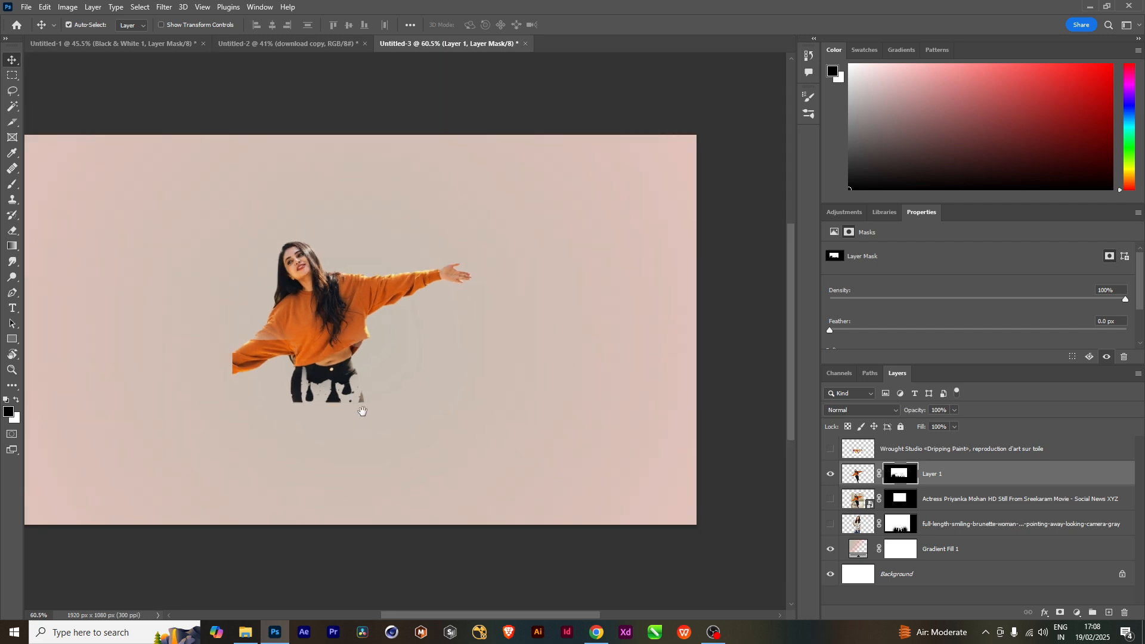
drag(362, 411, 371, 358)
scroll(370, 406, down, 4)
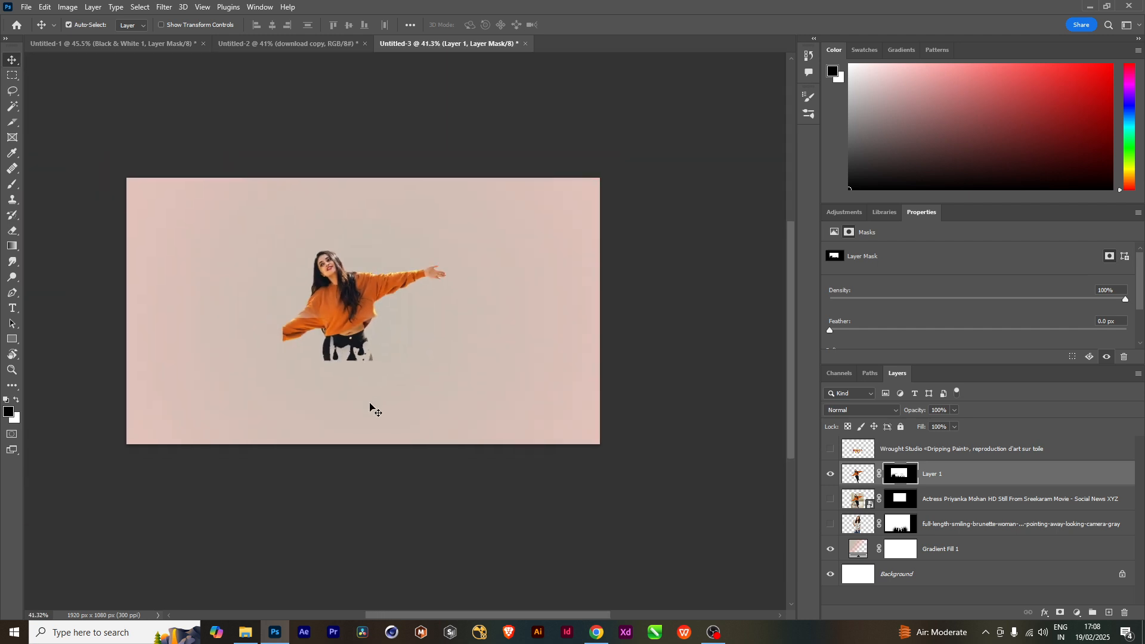
Switch to Chrome and replace the Google image search query with "png paint dripple".
mouse_move(597, 633)
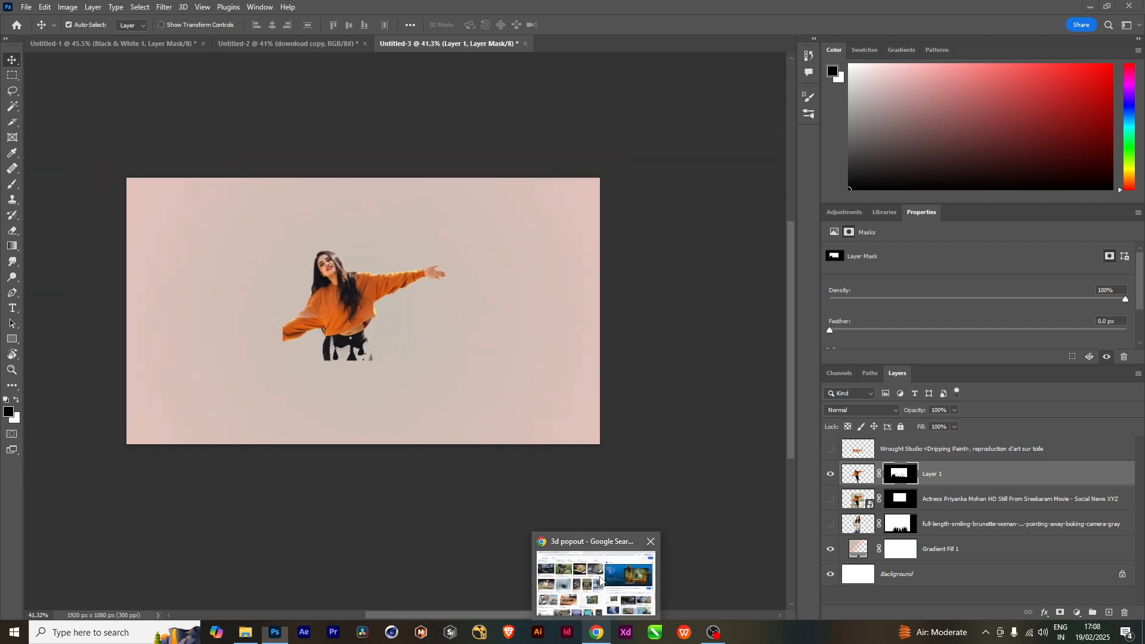
click(601, 581)
drag(199, 67, 122, 83)
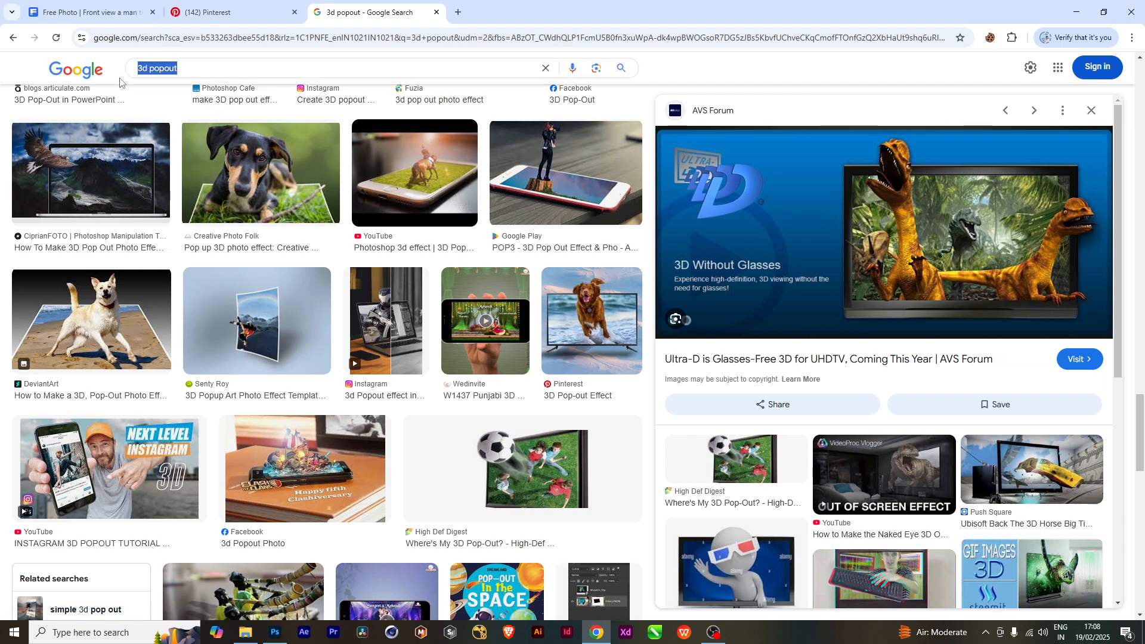
text(png)
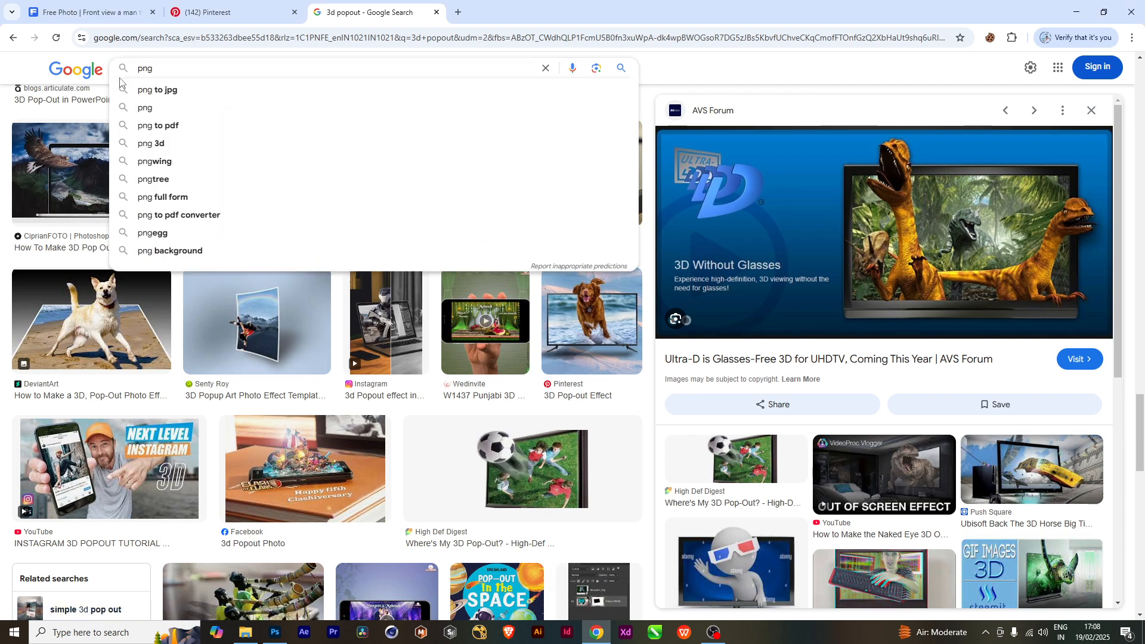
text( dr)
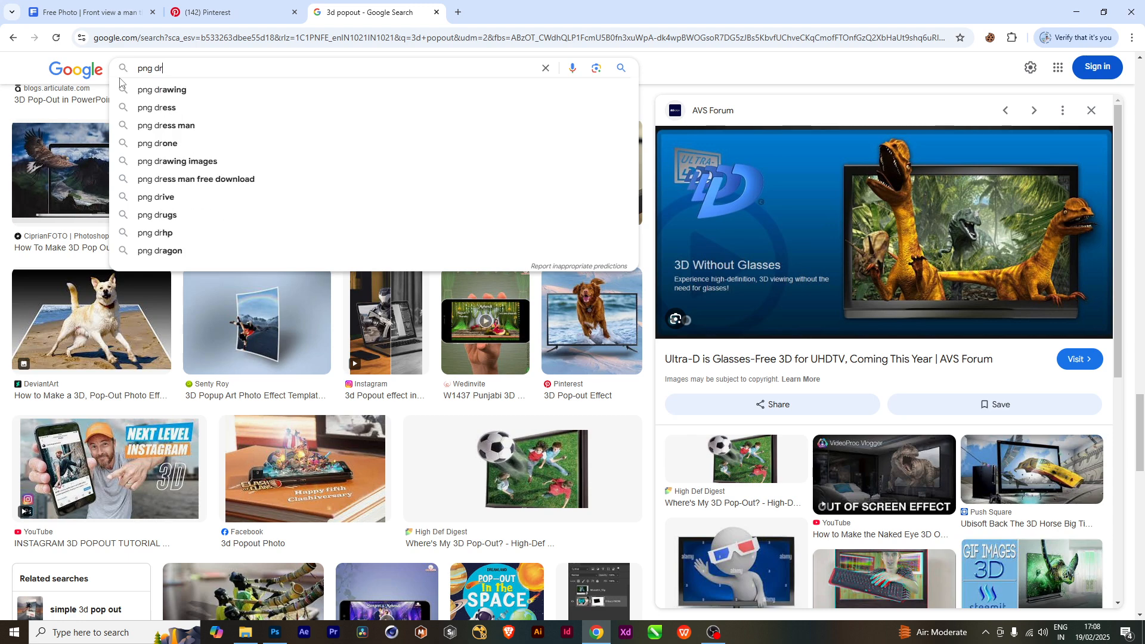
text(ippie )
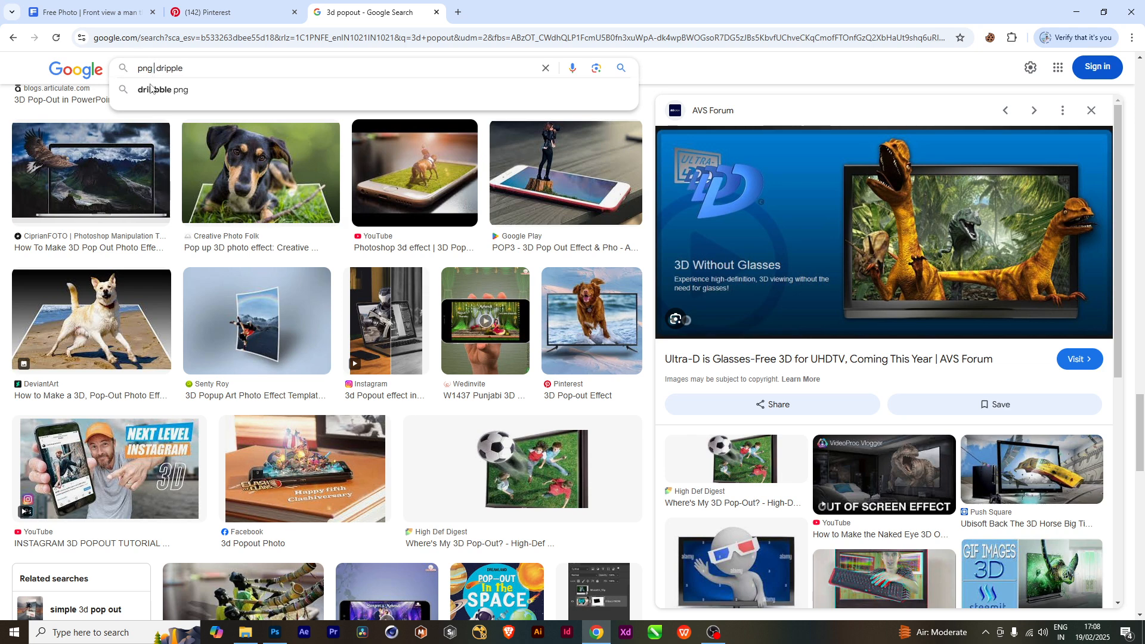
text( paint)
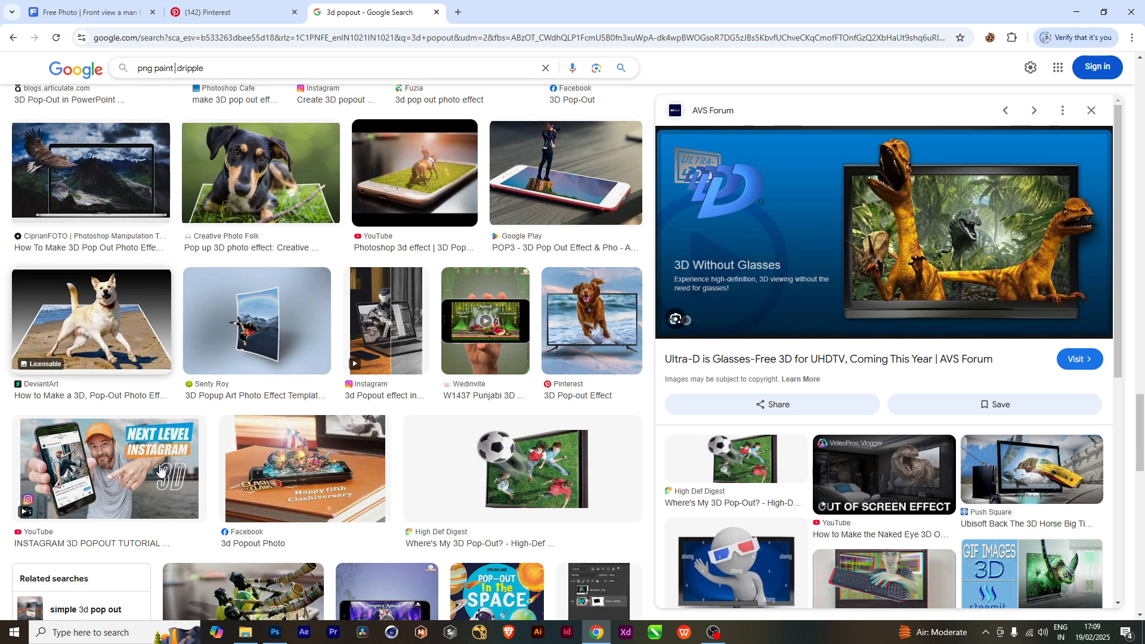
Switch back to Photoshop and preview the dripping paint layer over the masked woman, leaving it hidden.
click(274, 632)
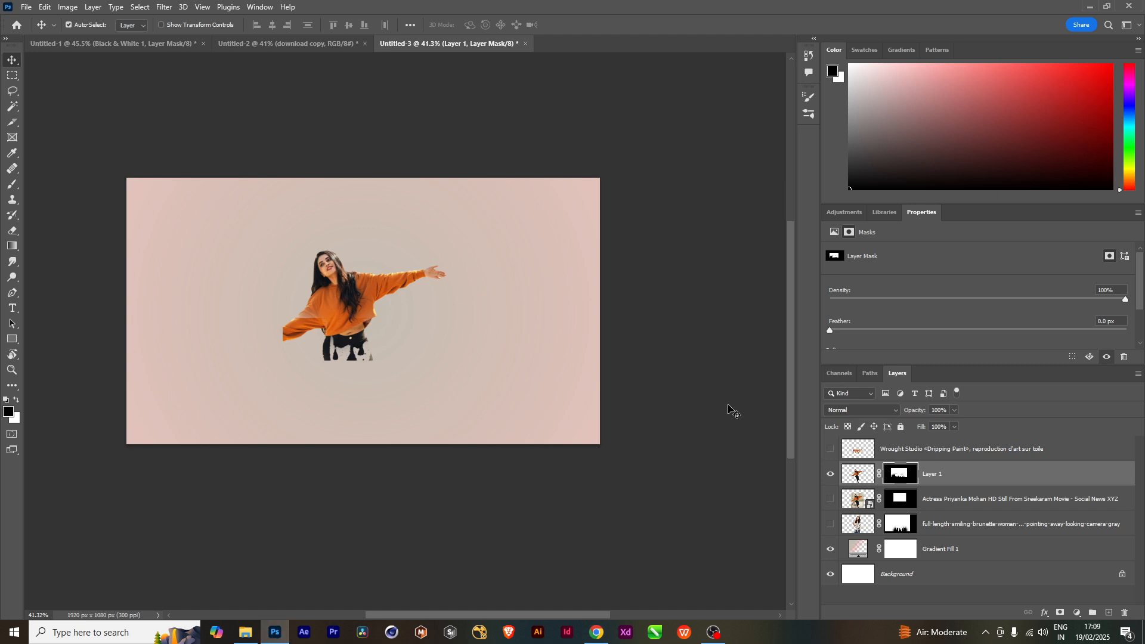
click(830, 448)
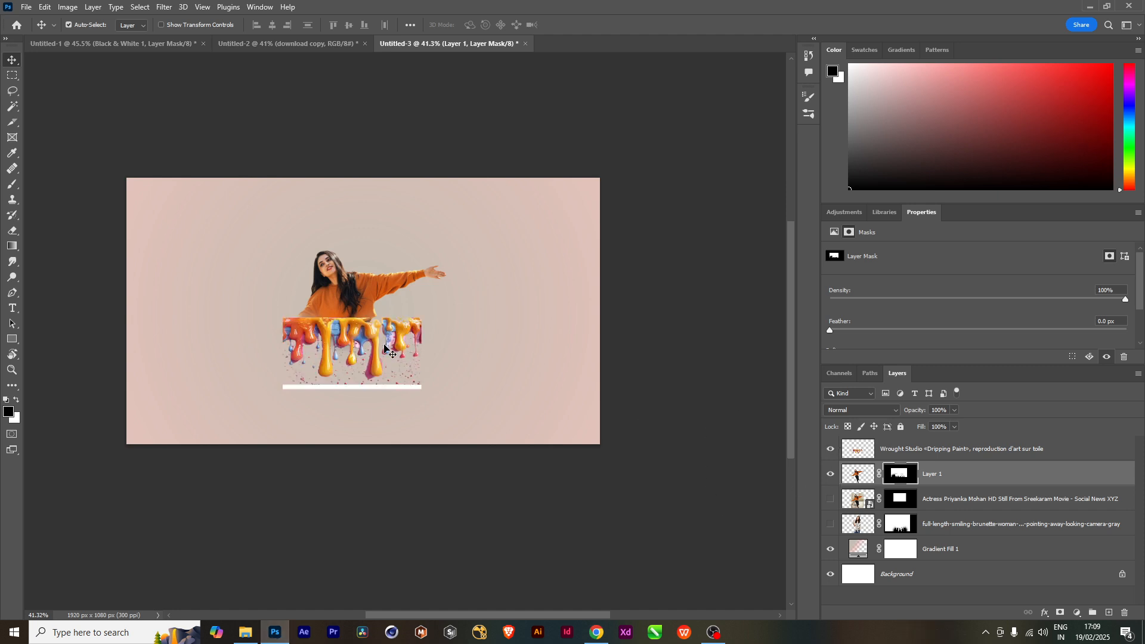
click(832, 449)
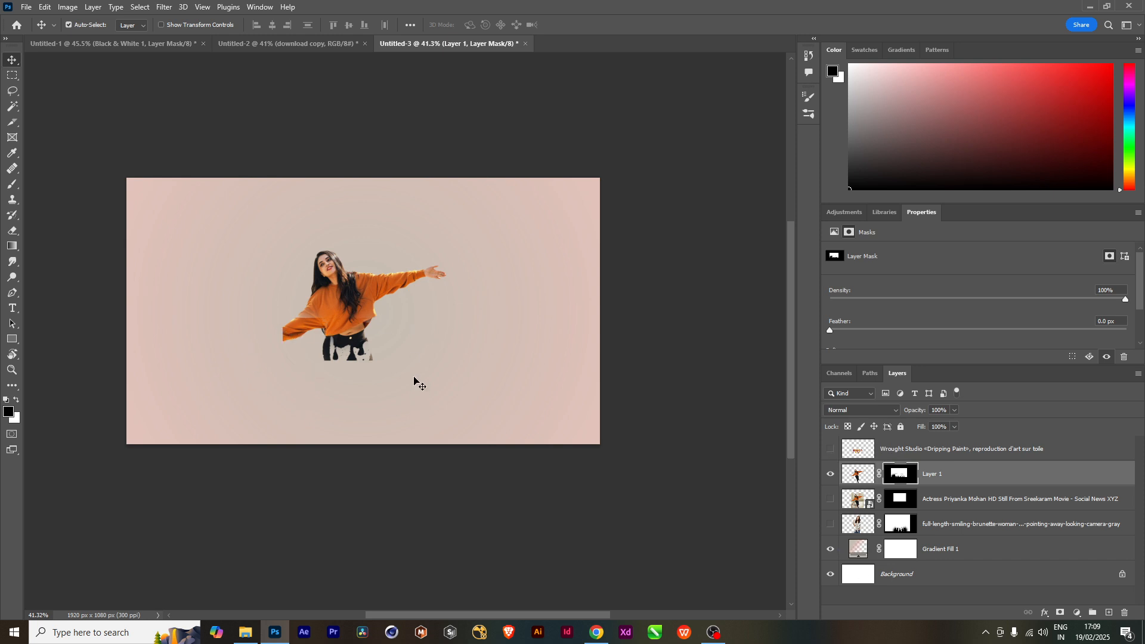
Place Homem com Gesto de Positivo PNG Transparente.jpg from the EEFEFCTS folder into the Untitled-3 document and hide Layer 1.
click(255, 634)
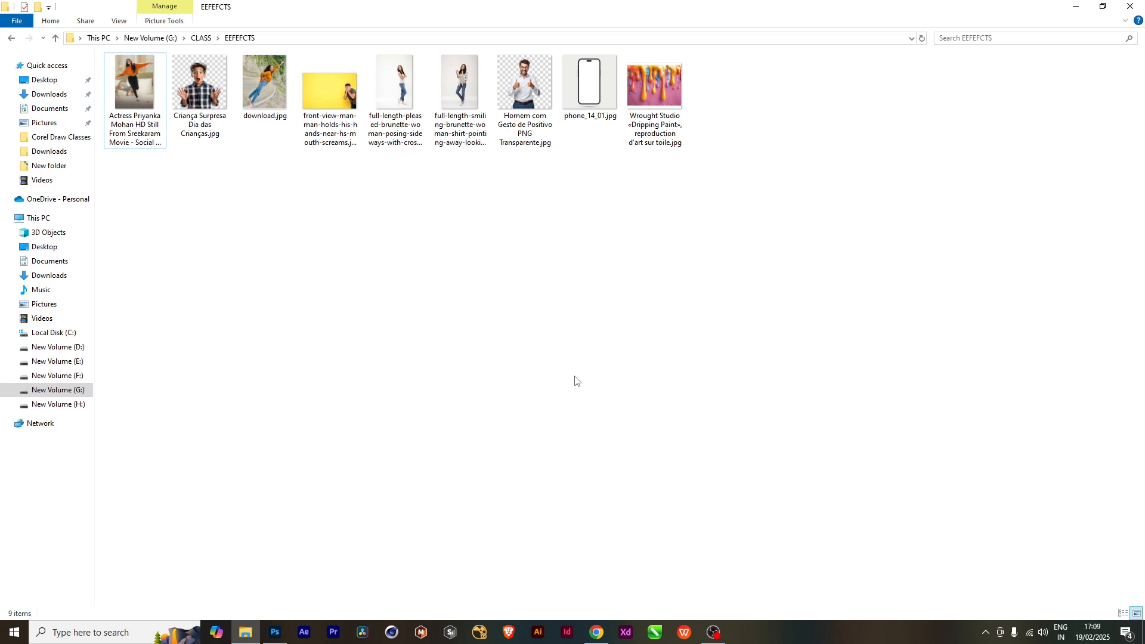
click(207, 89)
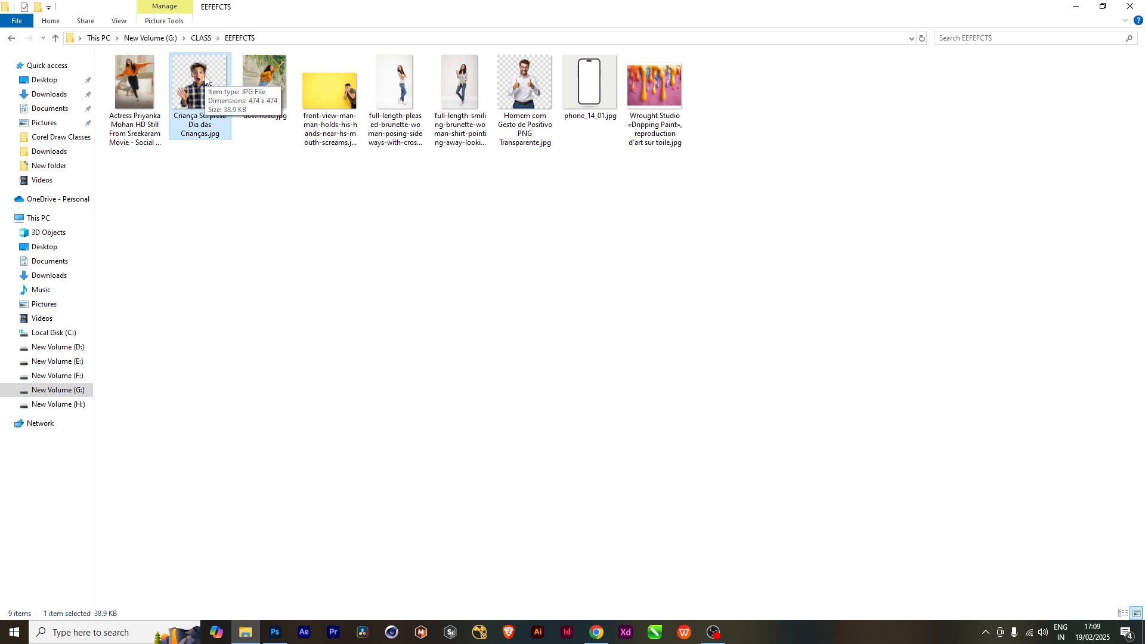
drag(521, 78, 412, 374)
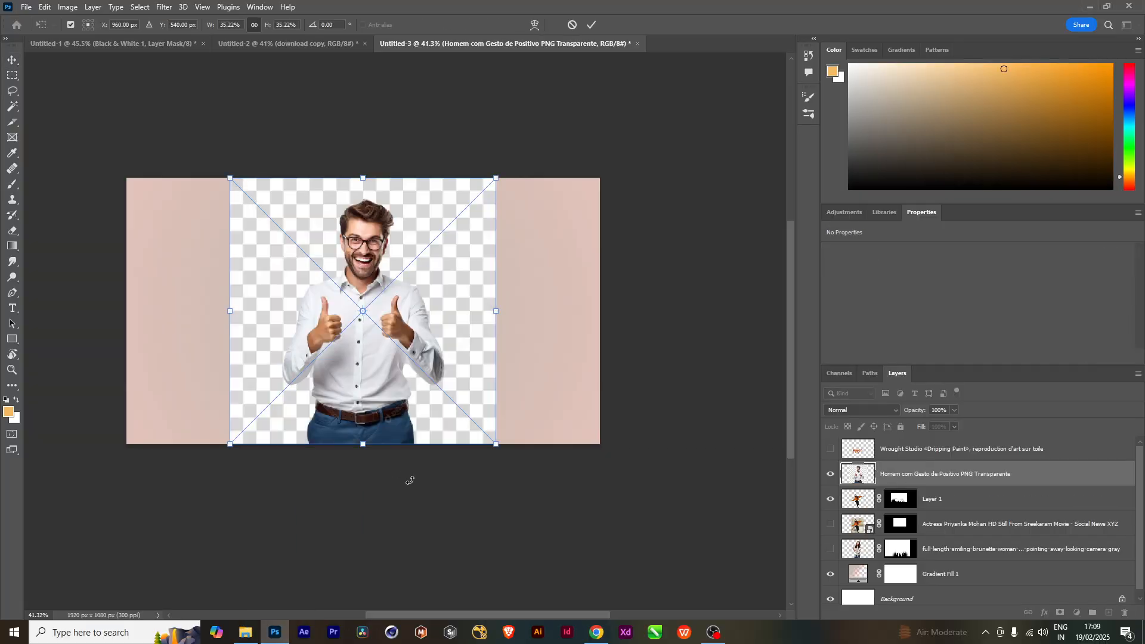
key(Return)
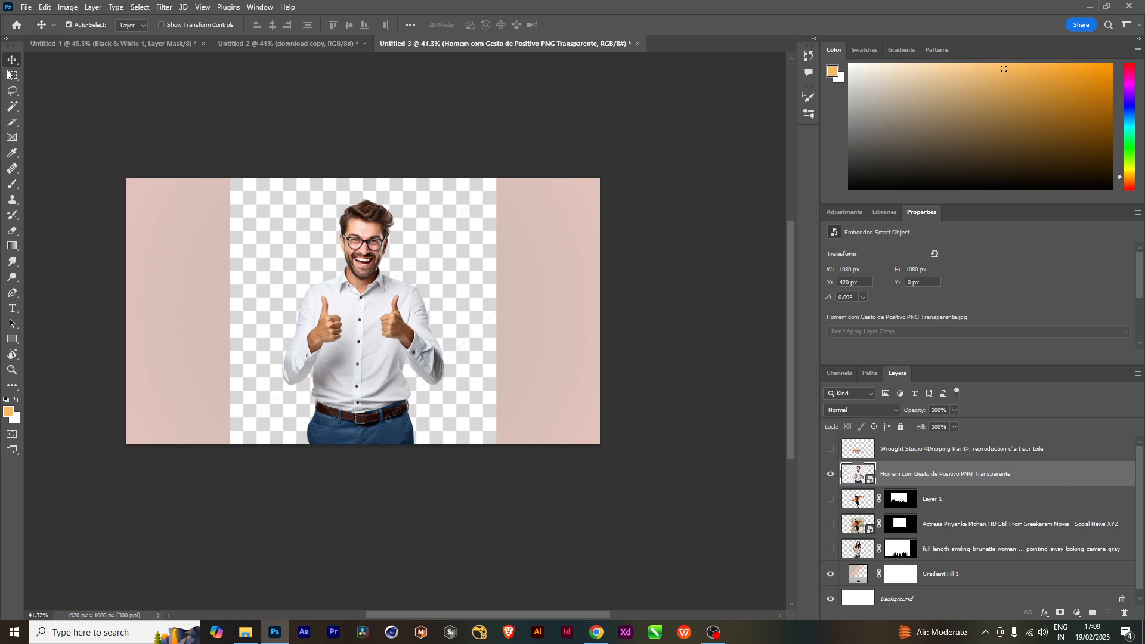
Select the checkerboard background around the man with the Magic Wand and try to delete it.
click(12, 107)
click(273, 244)
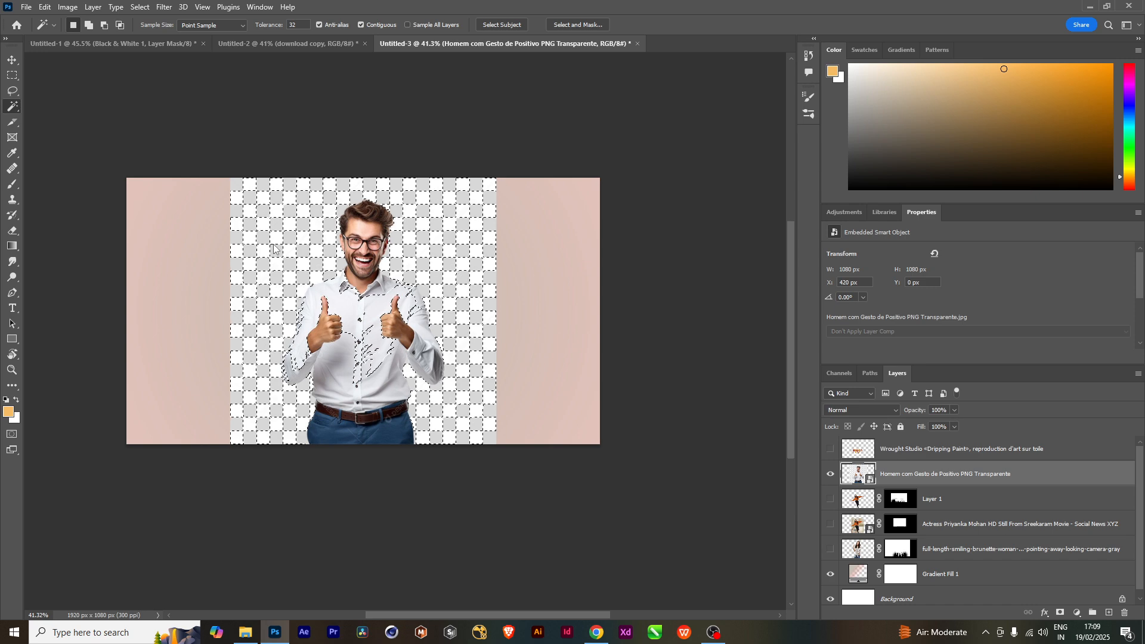
key(Delete)
click(576, 236)
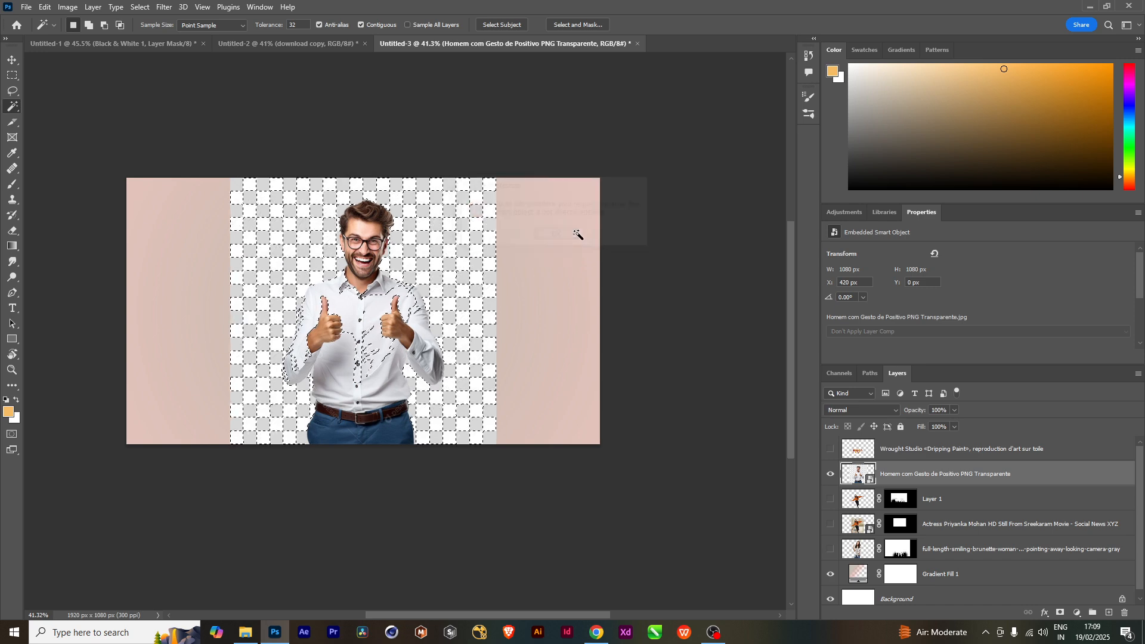
Rasterize the man's smart object layer.
right_click(1009, 476)
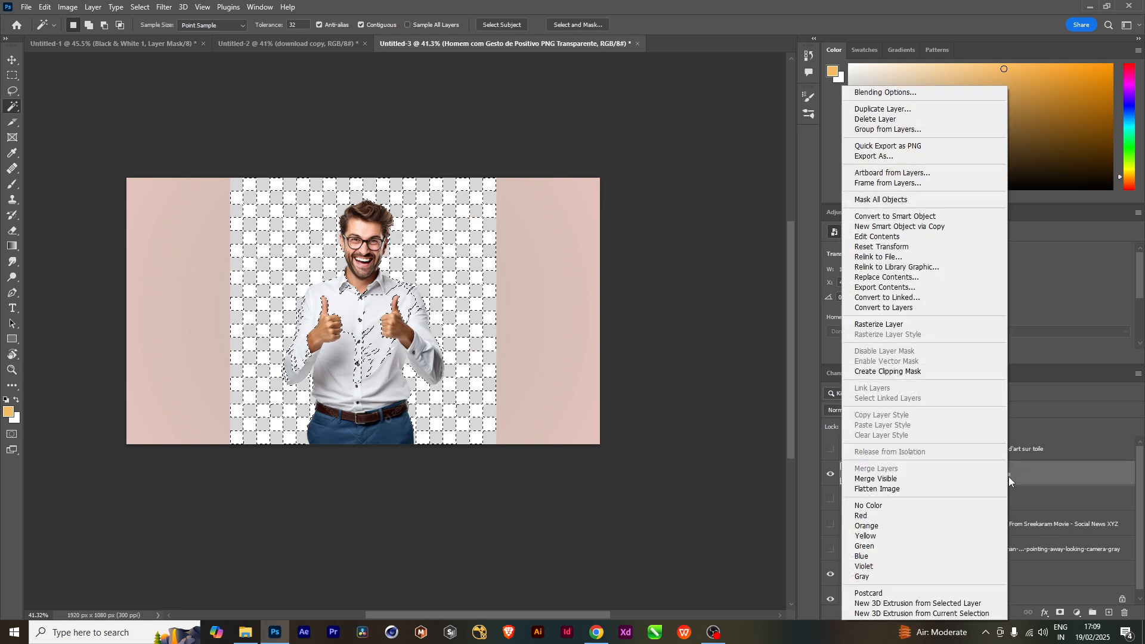
click(879, 325)
Try deleting the selected checkerboard area from the rasterized layer, undo the deletion, and deselect.
key(Delete)
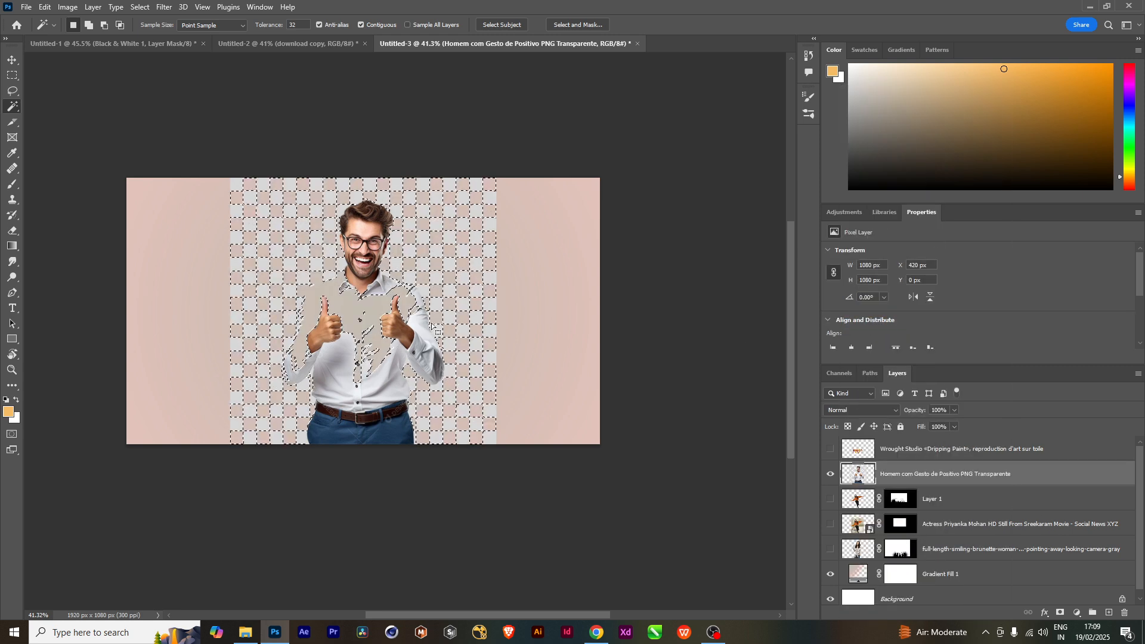
key(ctrl+z)
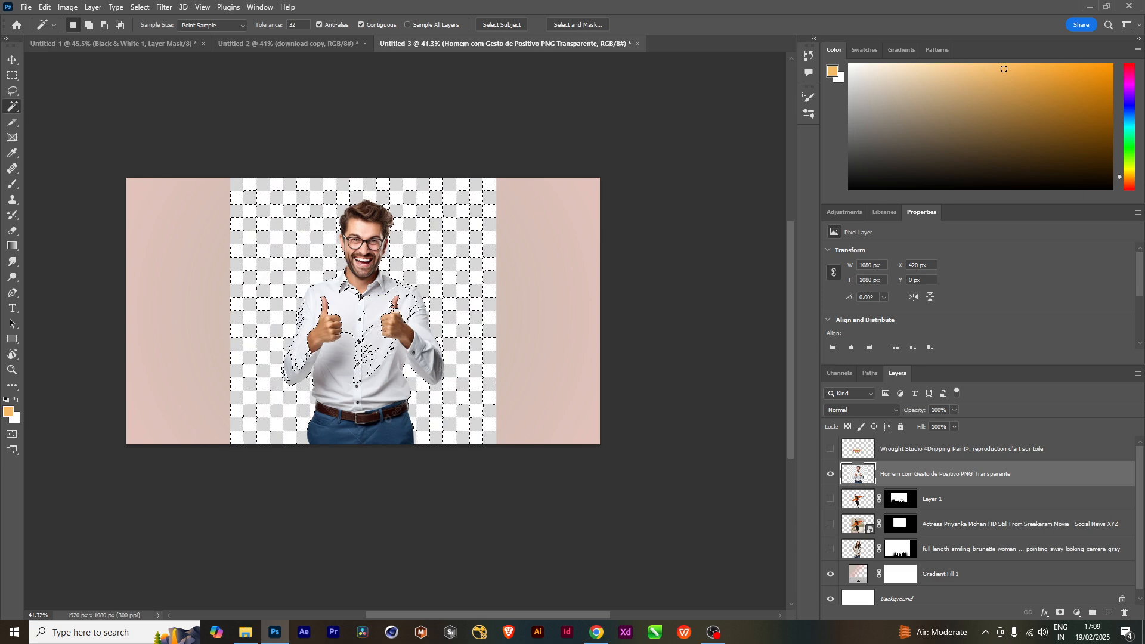
key(ctrl+d)
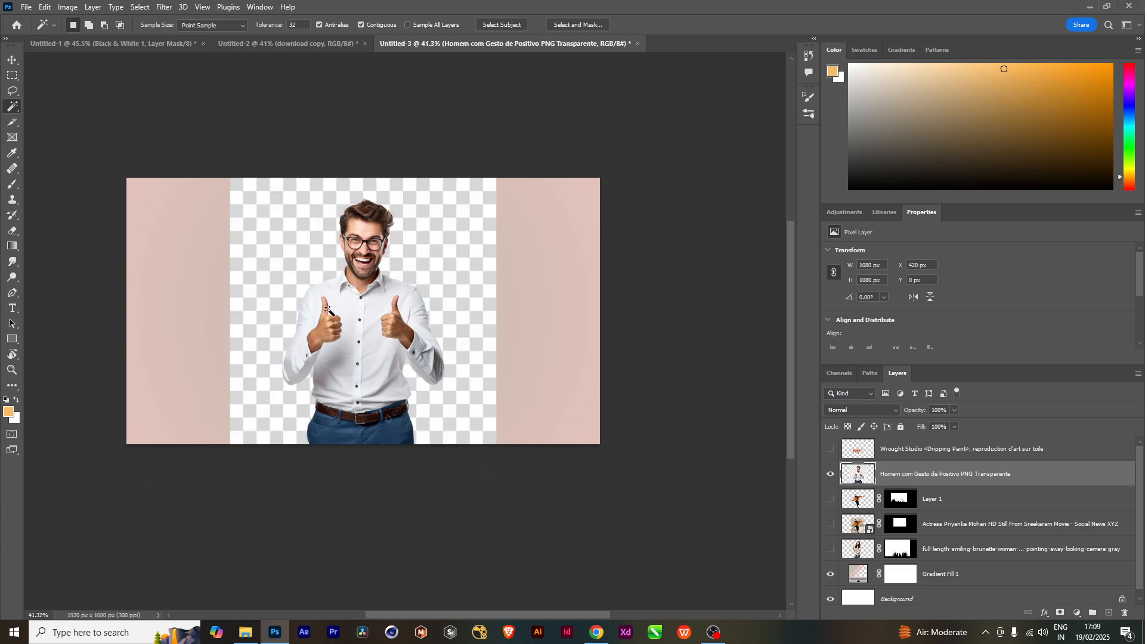
Select the man with the automatic Subject selection and turn it into a layer mask on his layer.
click(140, 7)
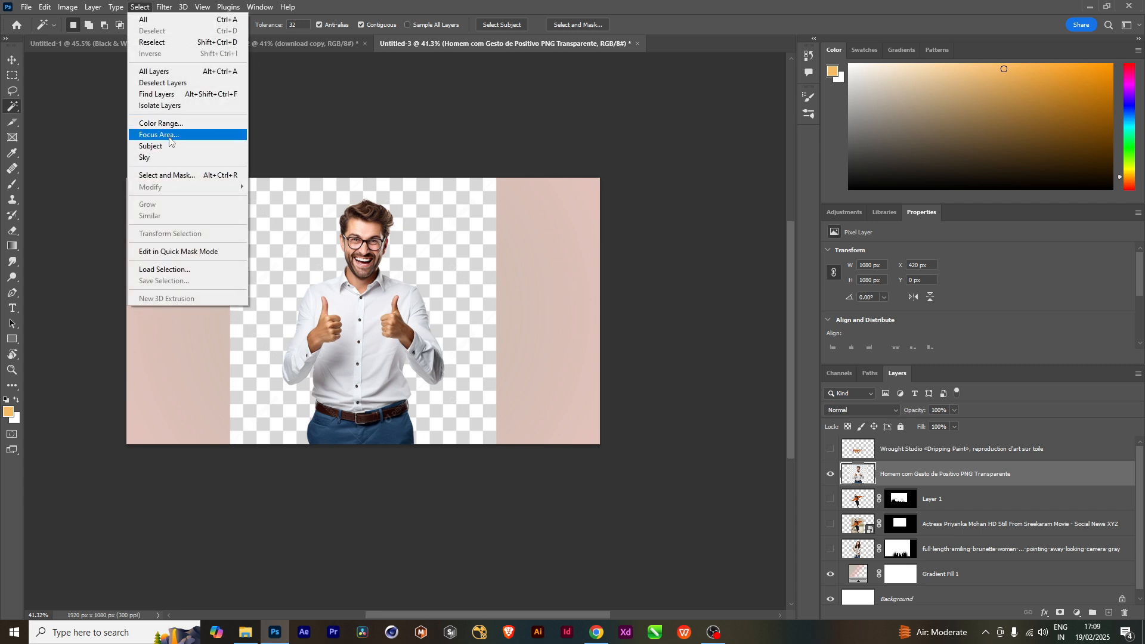
click(166, 157)
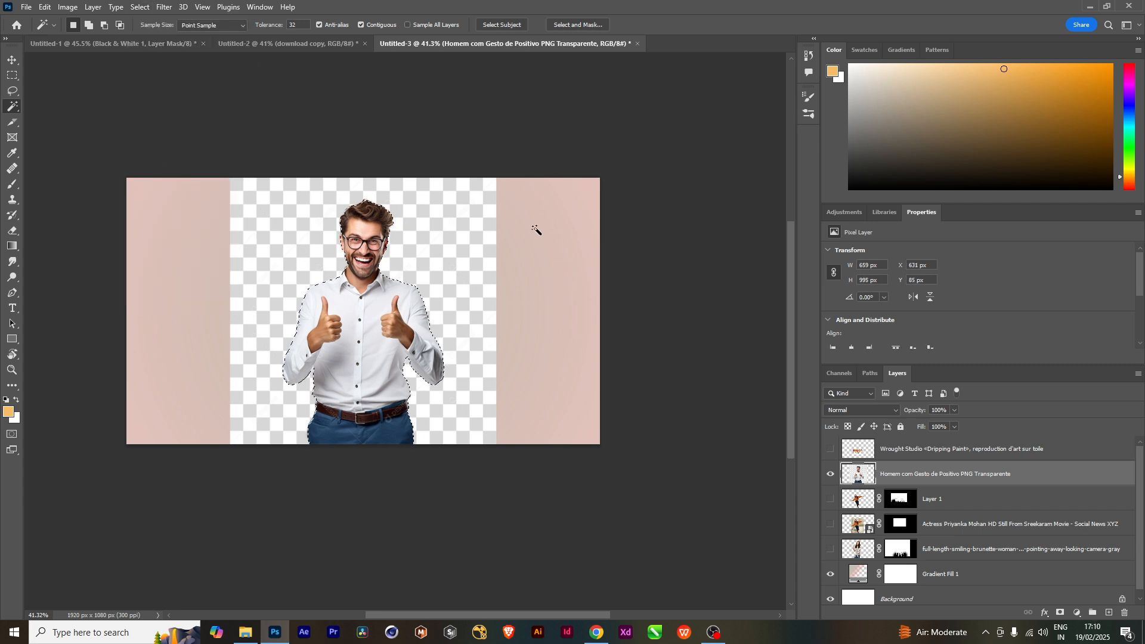
click(1060, 614)
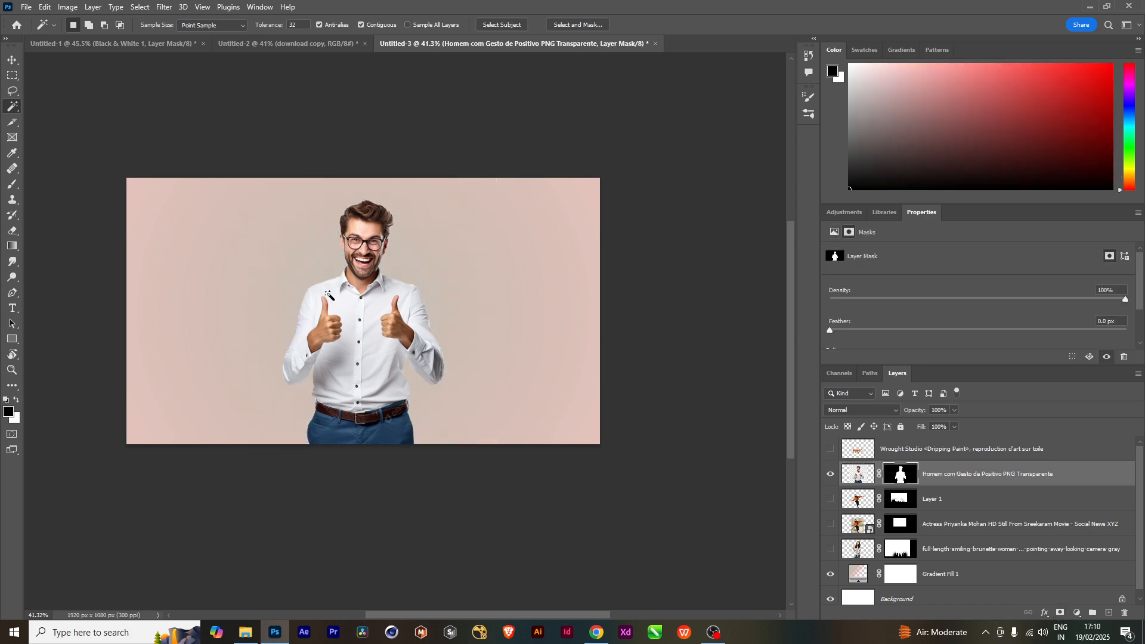
Show the dripping paint layer and move it over the man's torso, to about X 679 px, Y 583 px.
click(927, 446)
click(830, 449)
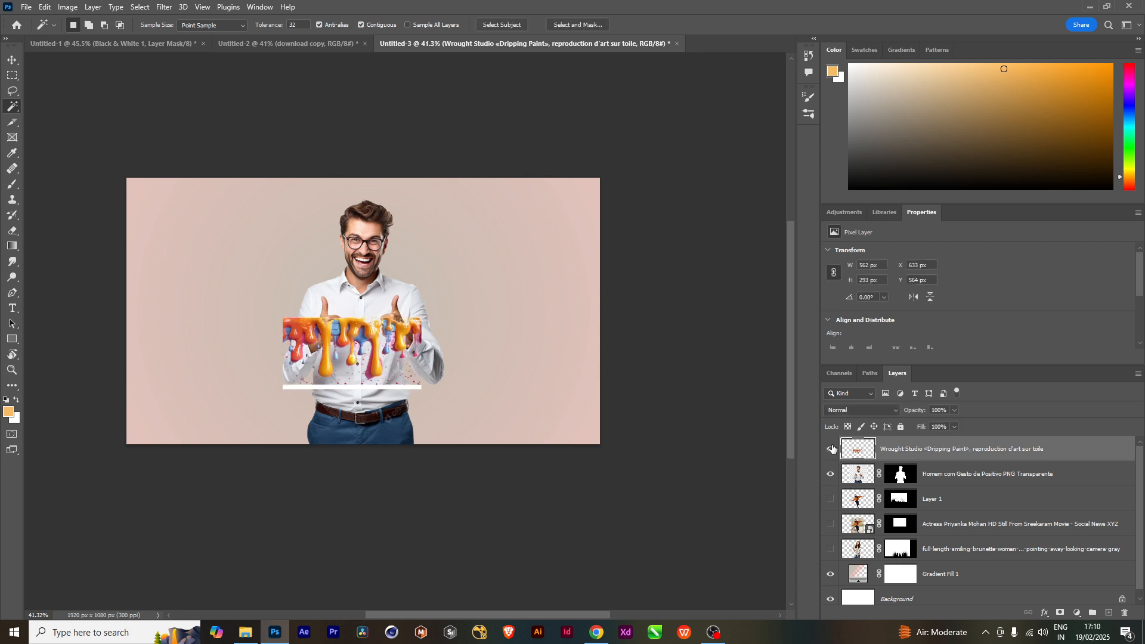
key(v)
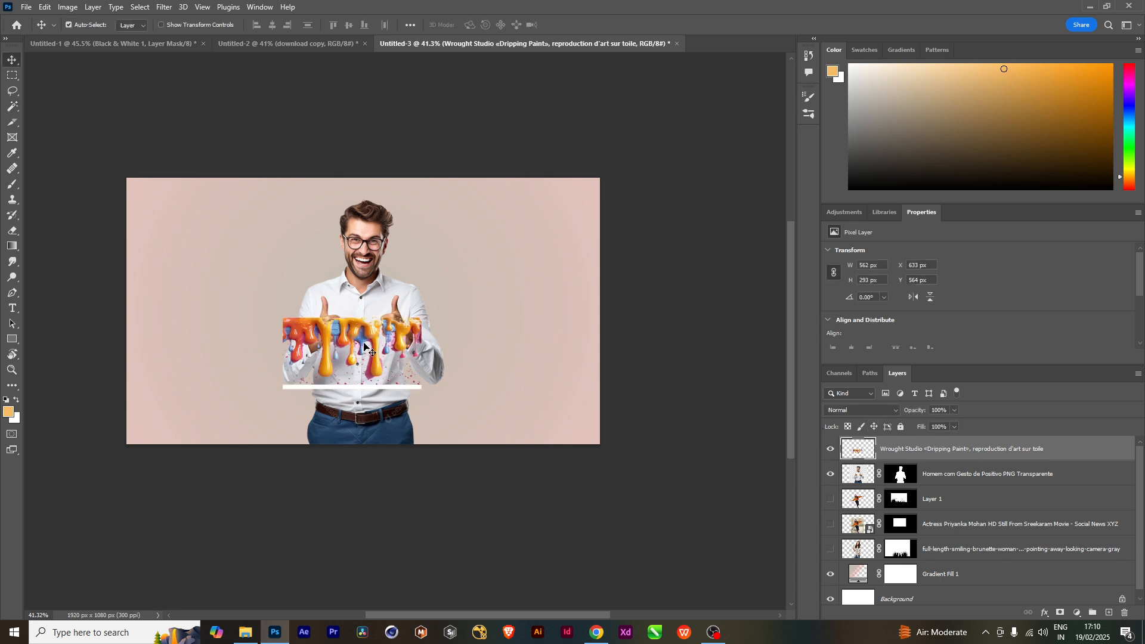
mouse_move(363, 346)
mouse_down()
mouse_move(376, 405)
mouse_move(377, 346)
mouse_up()
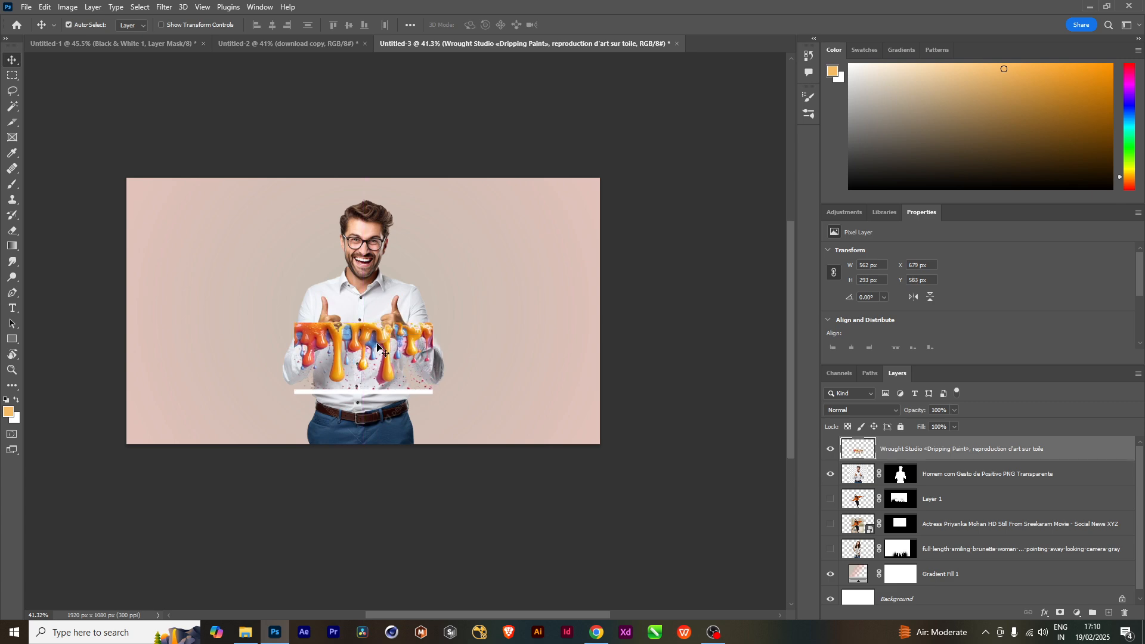
Load the dripping paint layer's outline as a selection, invert it, and discard the selection after returning to the Untitled-3 document.
ctrl+click(860, 454)
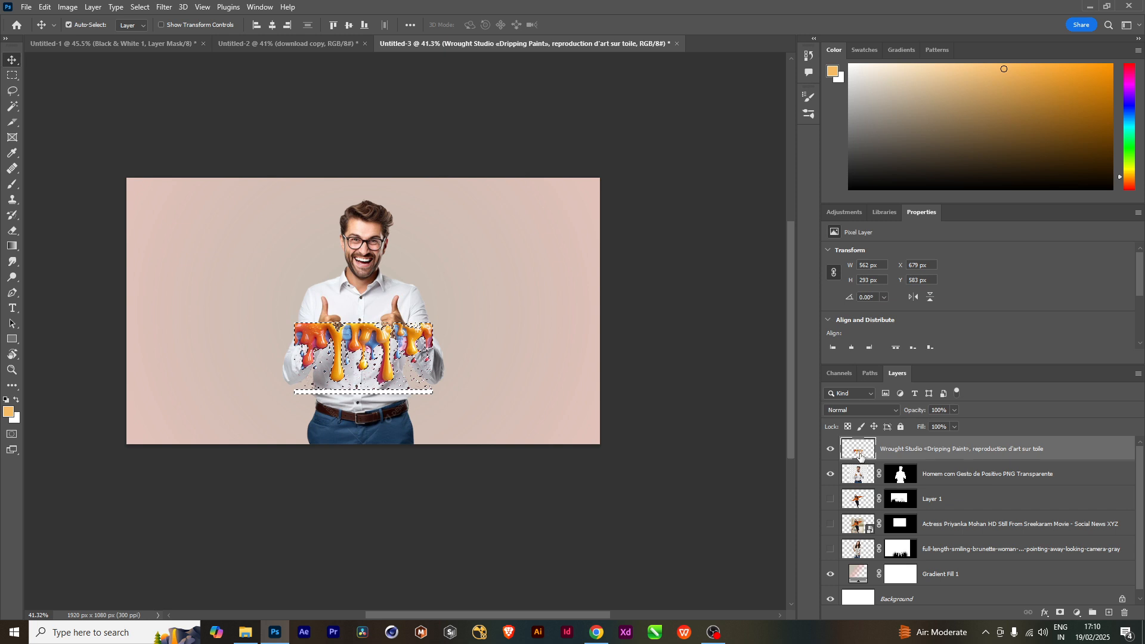
click(139, 6)
click(151, 51)
click(152, 50)
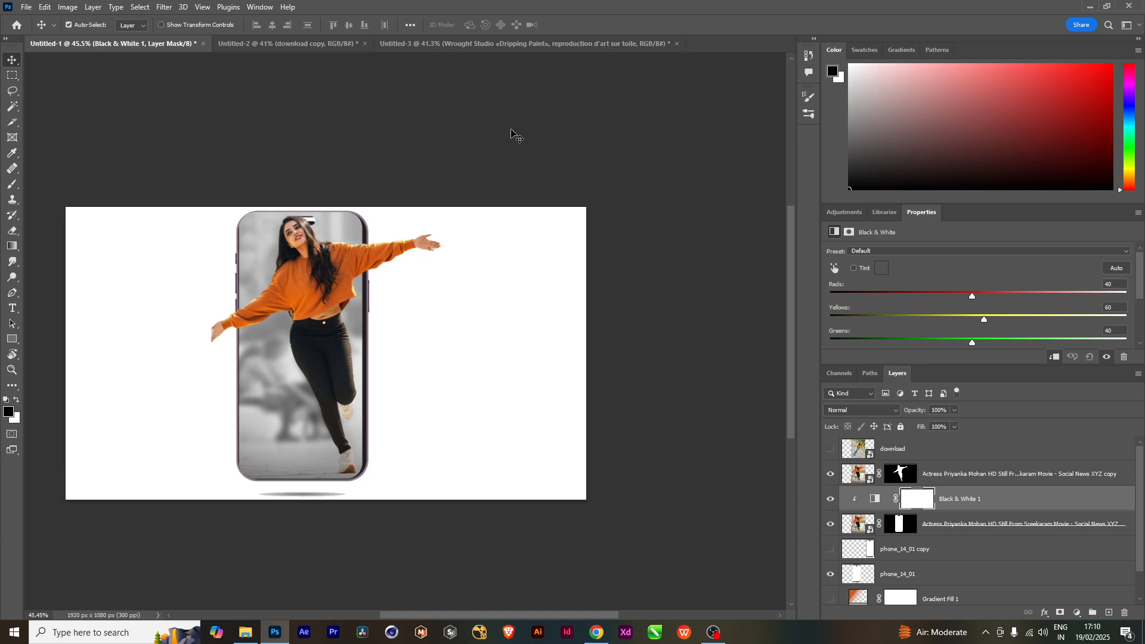
click(481, 55)
click(470, 44)
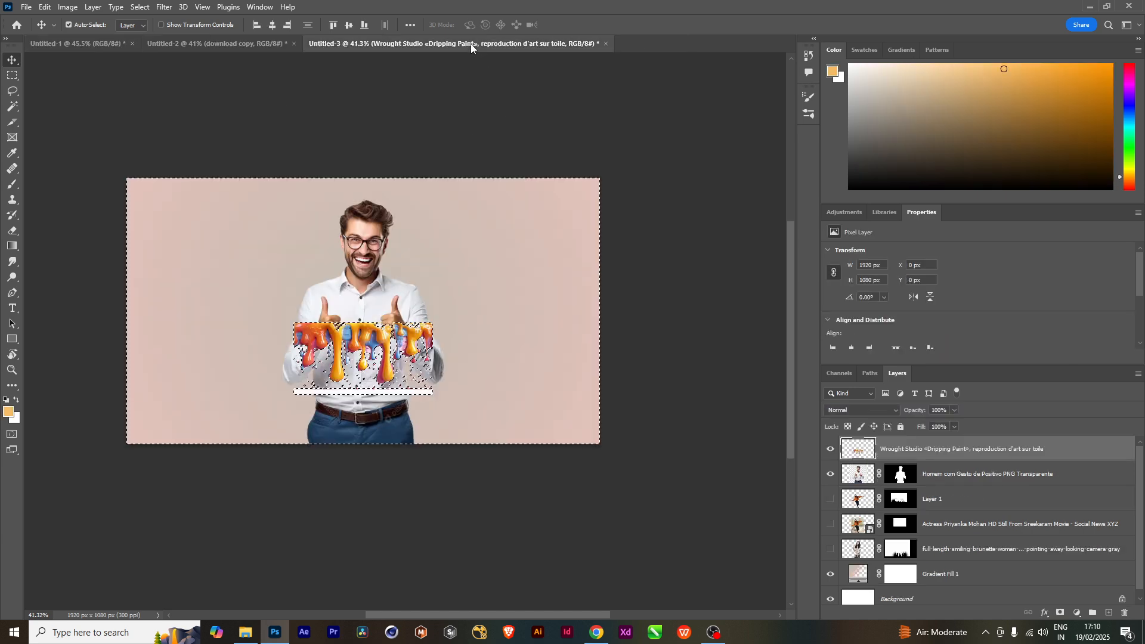
key(ctrl+d)
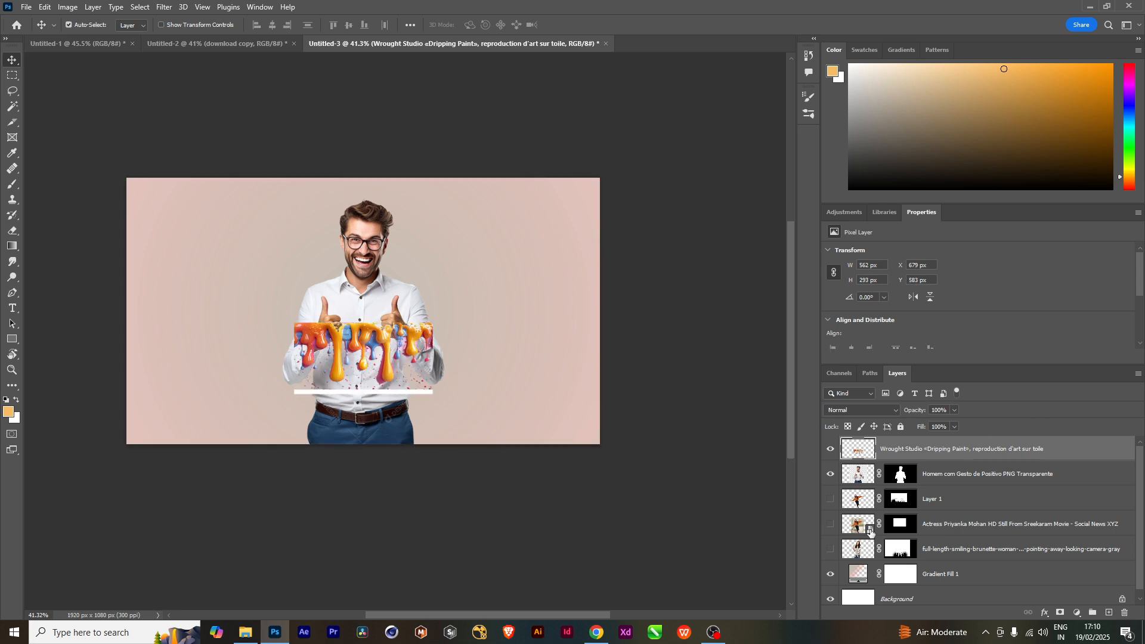
Load the dripping paint layer's outline as a selection over the man and invert it.
ctrl+click(857, 450)
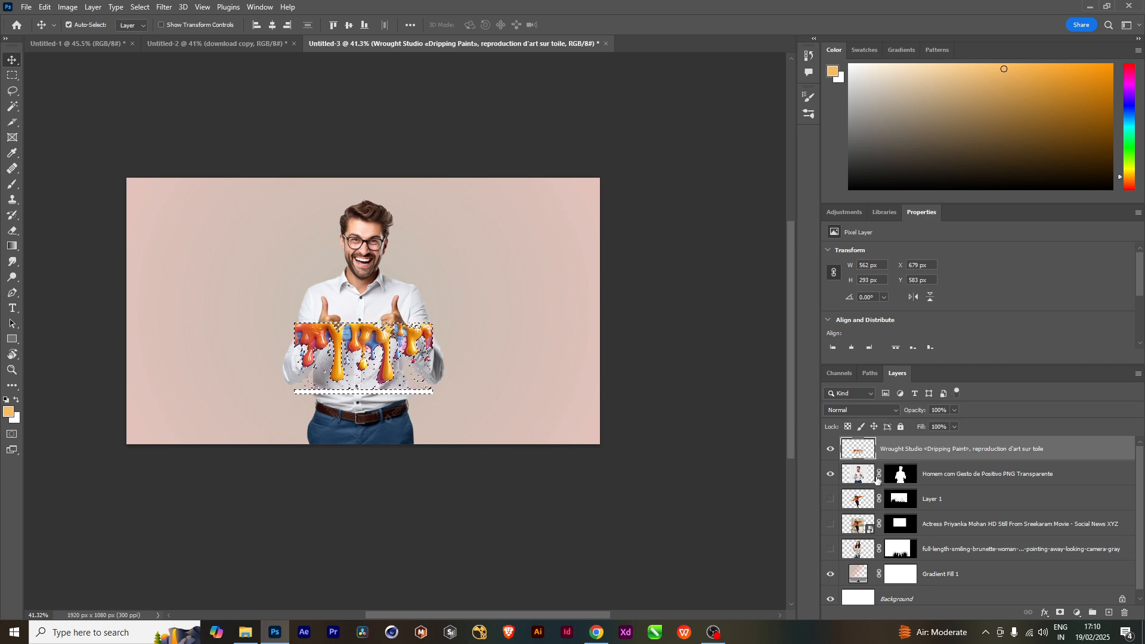
click(990, 480)
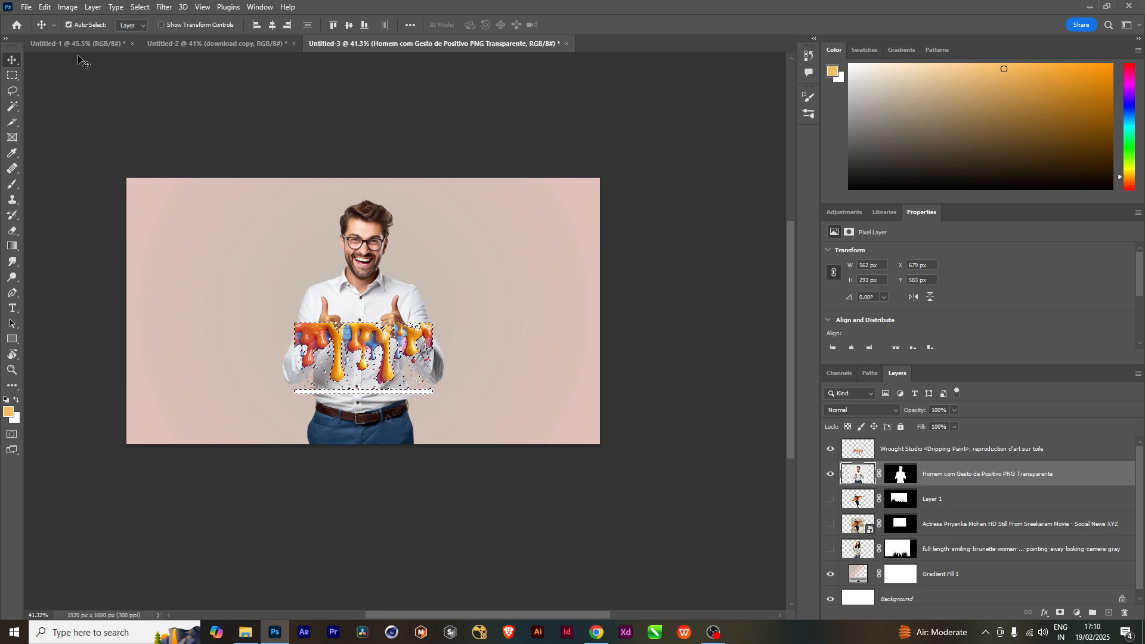
click(831, 449)
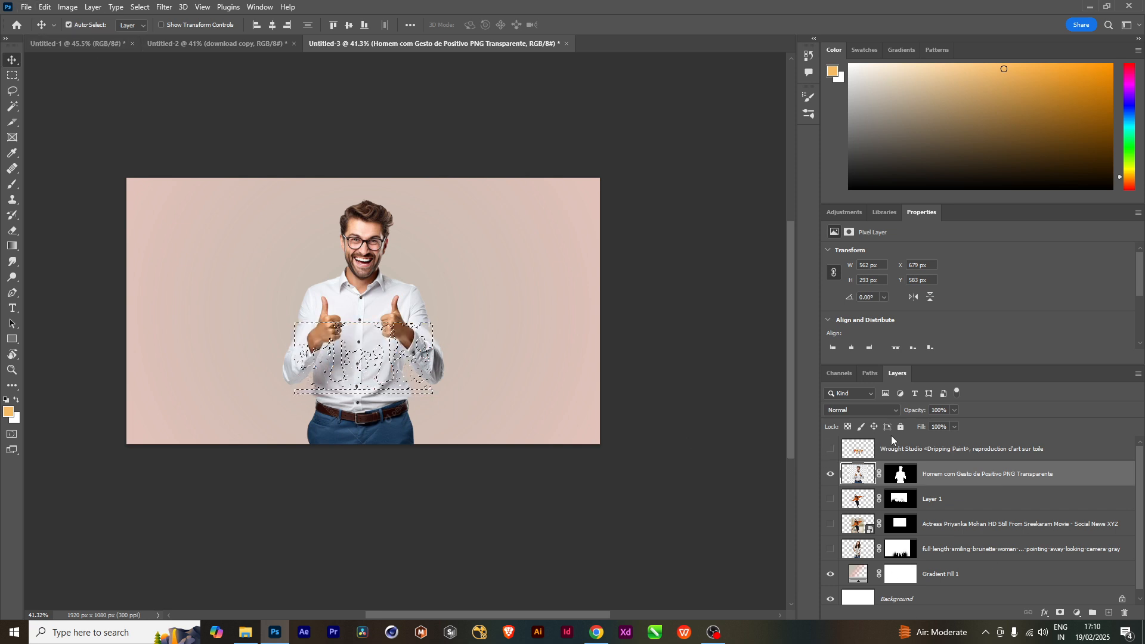
click(831, 449)
click(915, 454)
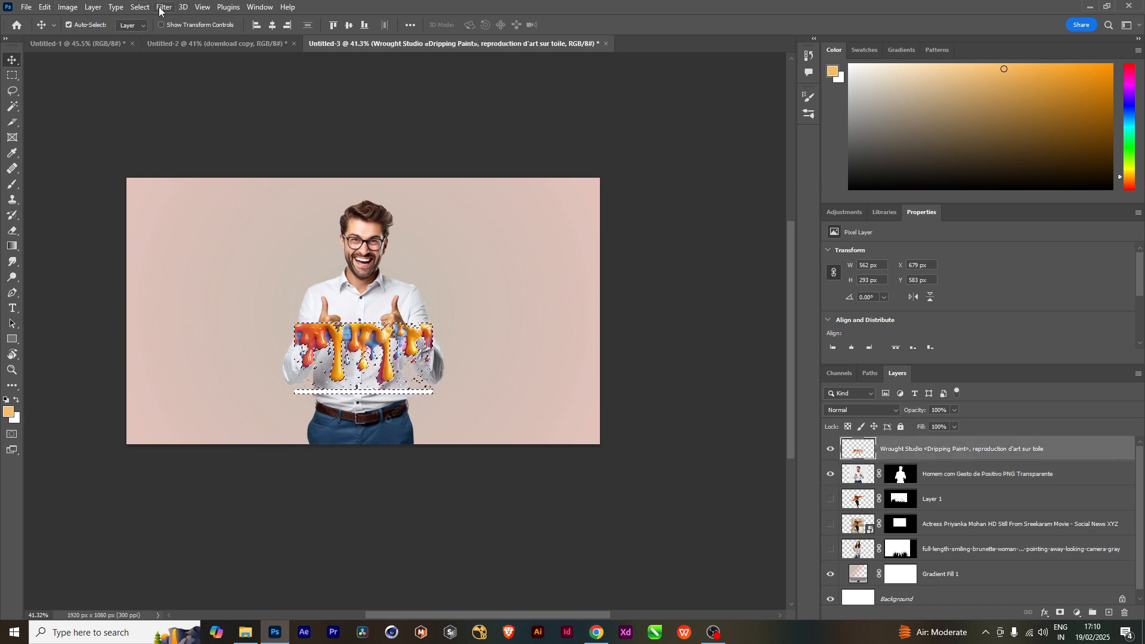
click(141, 7)
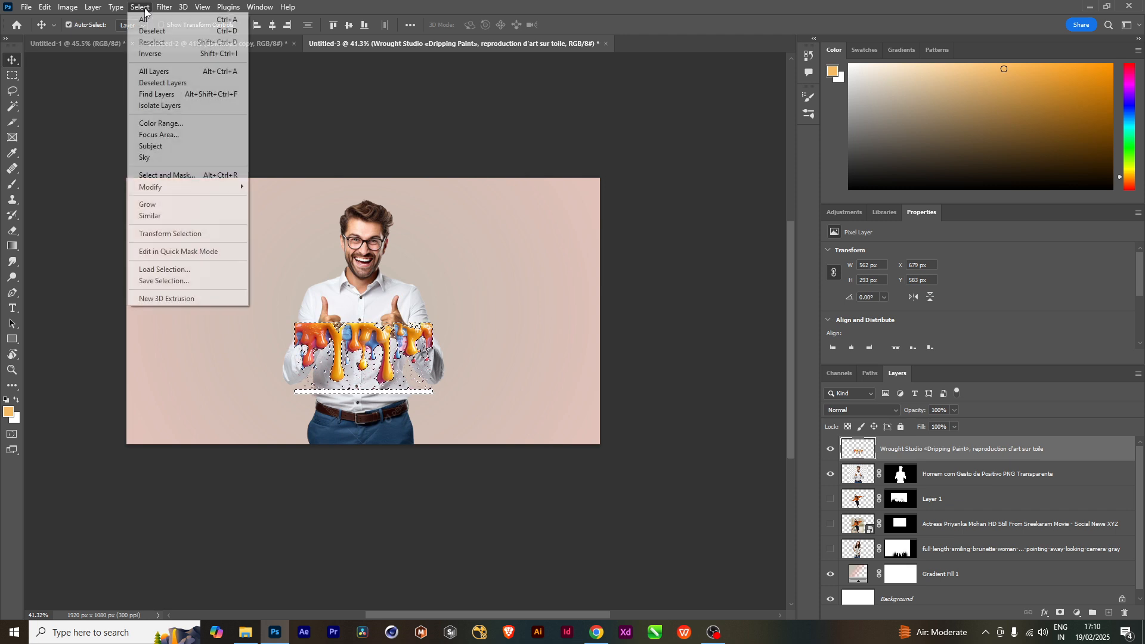
click(154, 53)
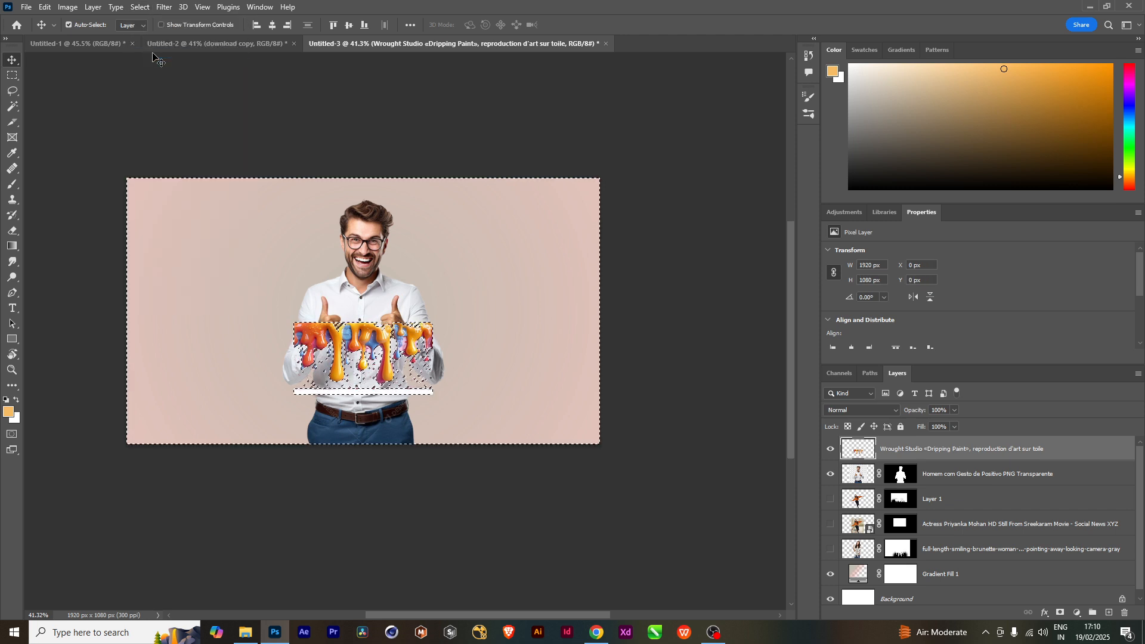
Hide the dripping paint layer, brush black on the man's layer mask over his lower body within the inverted selection, and deselect.
click(831, 450)
click(956, 484)
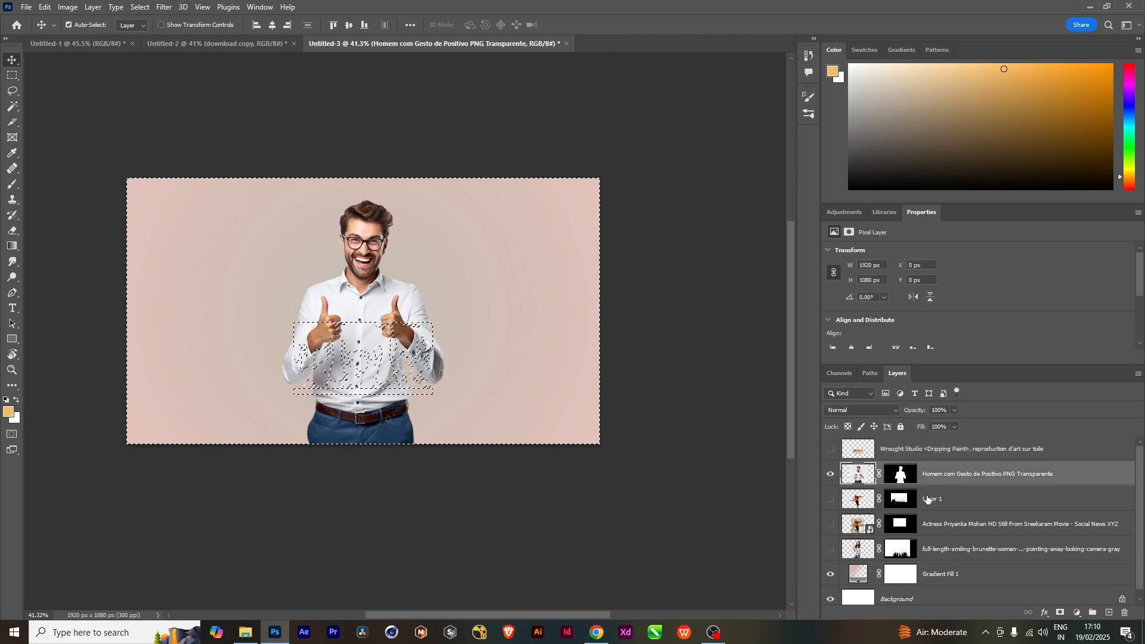
click(904, 474)
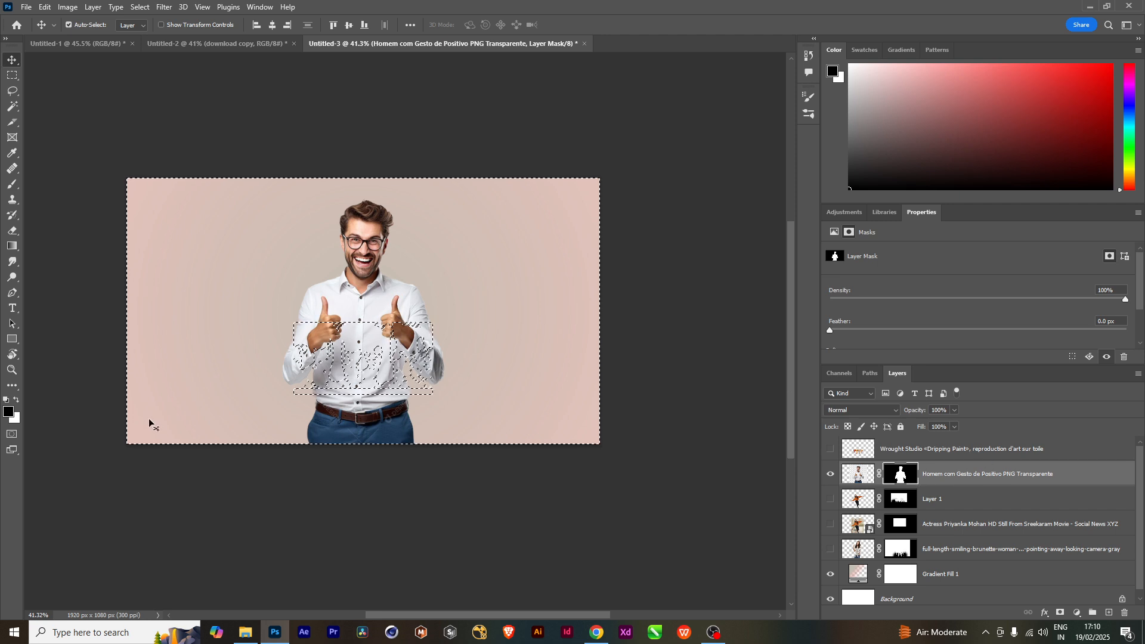
key(b)
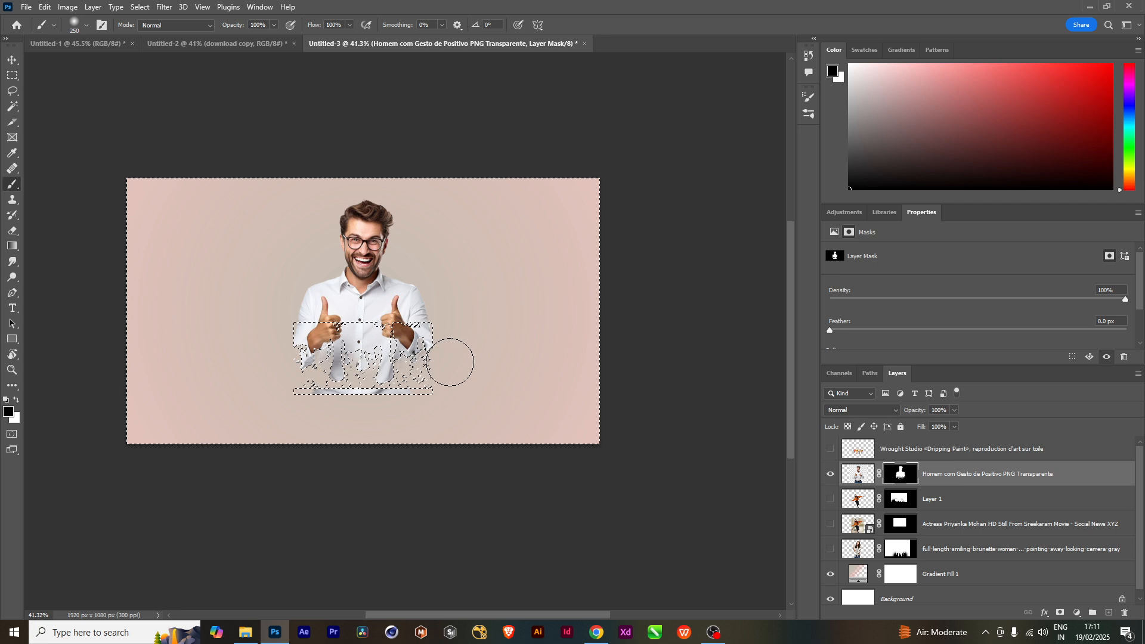
key(ctrl+d)
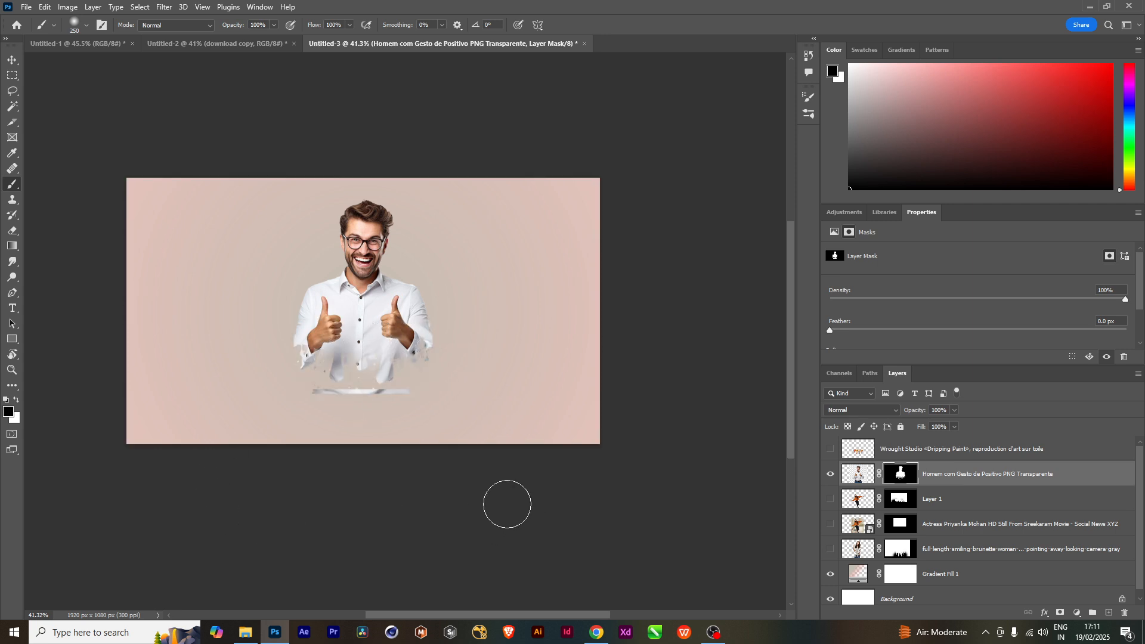
Examine the man's dripping lower edge up close and preview the dripping paint layer over him, leaving that layer hidden.
key(v)
scroll(419, 435, up, 3)
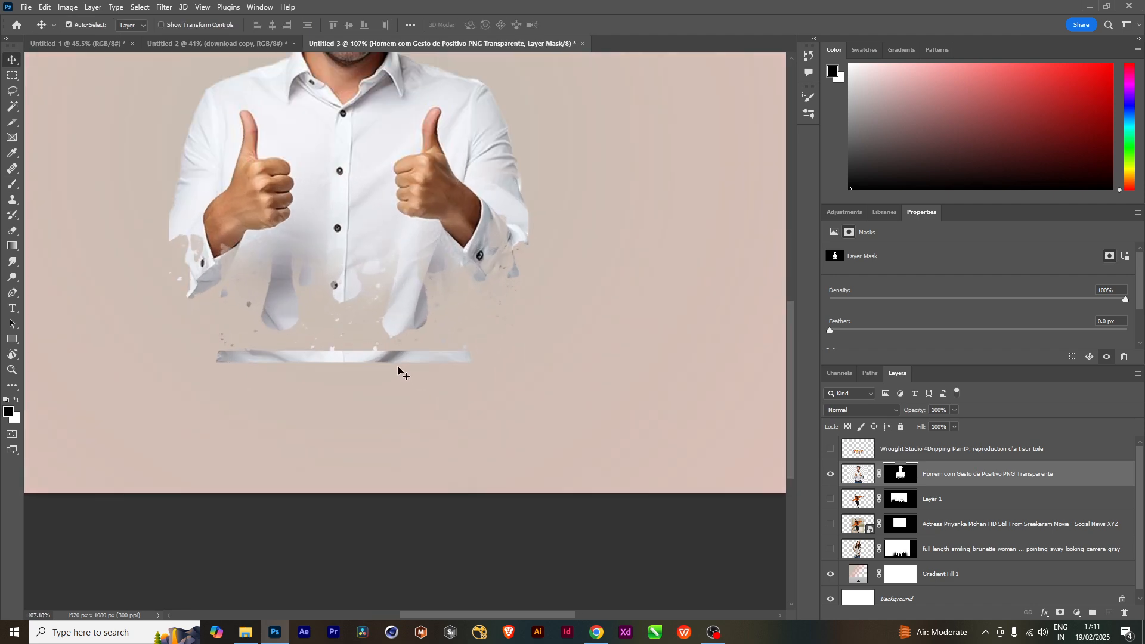
scroll(417, 418, up, 2)
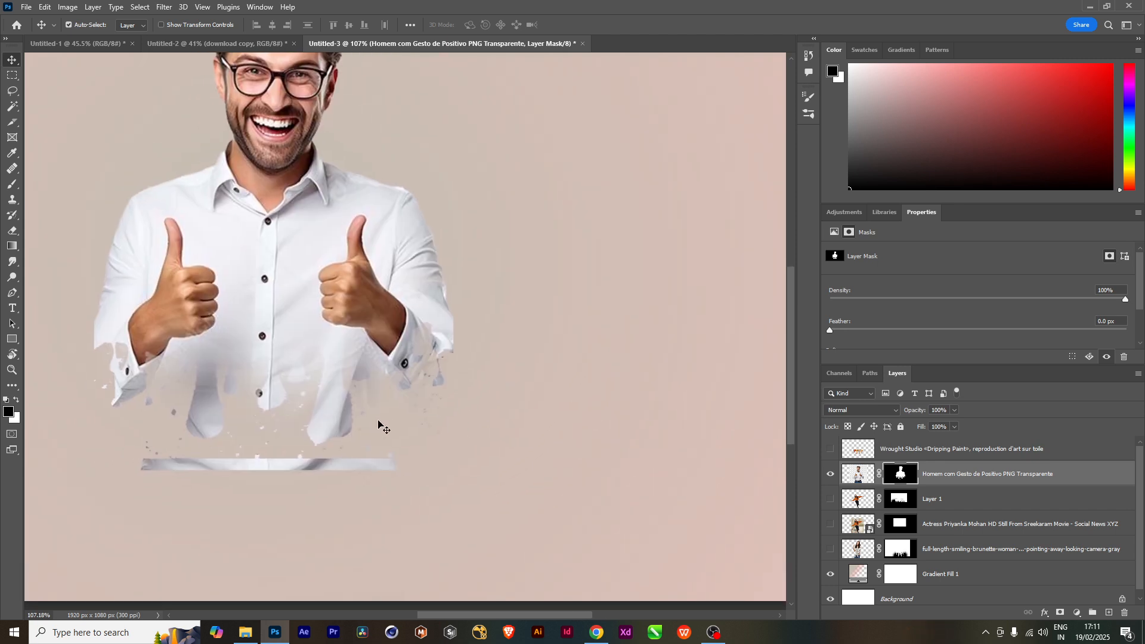
scroll(382, 418, down, 4)
drag(344, 444, 378, 422)
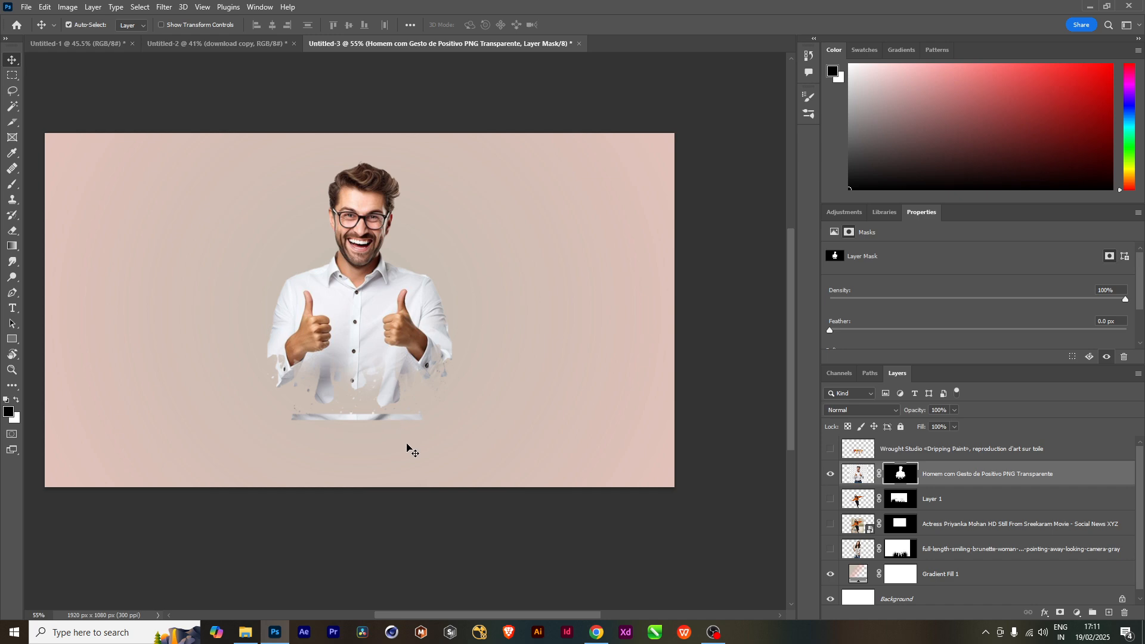
click(830, 449)
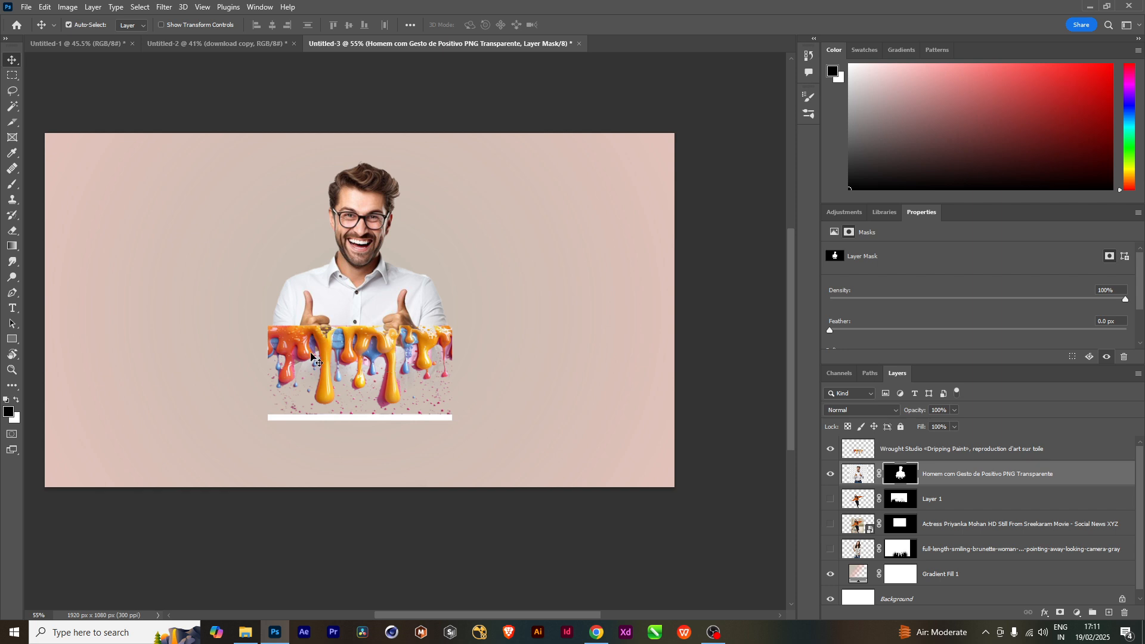
click(830, 449)
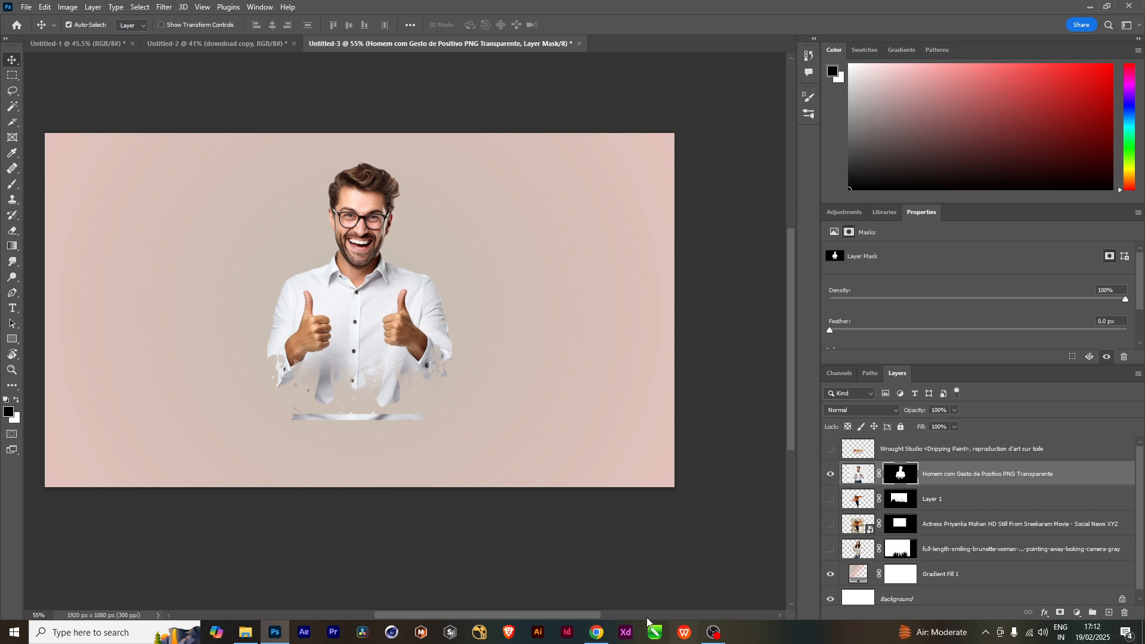
Switch to Chrome and search Google Images for "dripple effect photo".
click(596, 632)
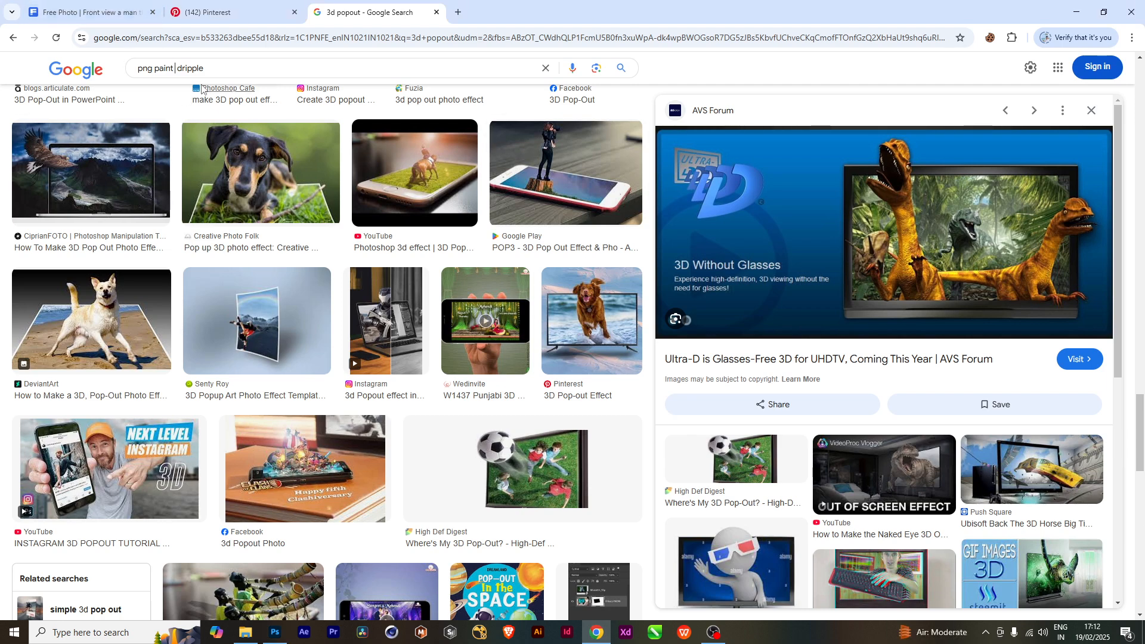
drag(175, 68, 115, 79)
key(BackSpace)
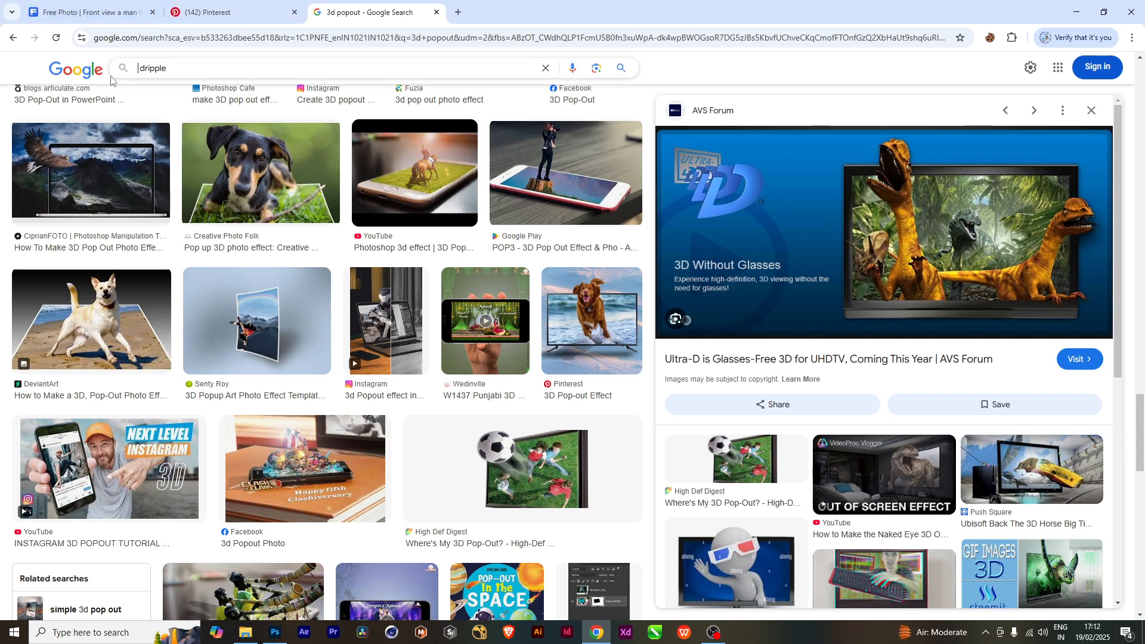
click(185, 74)
text(effec)
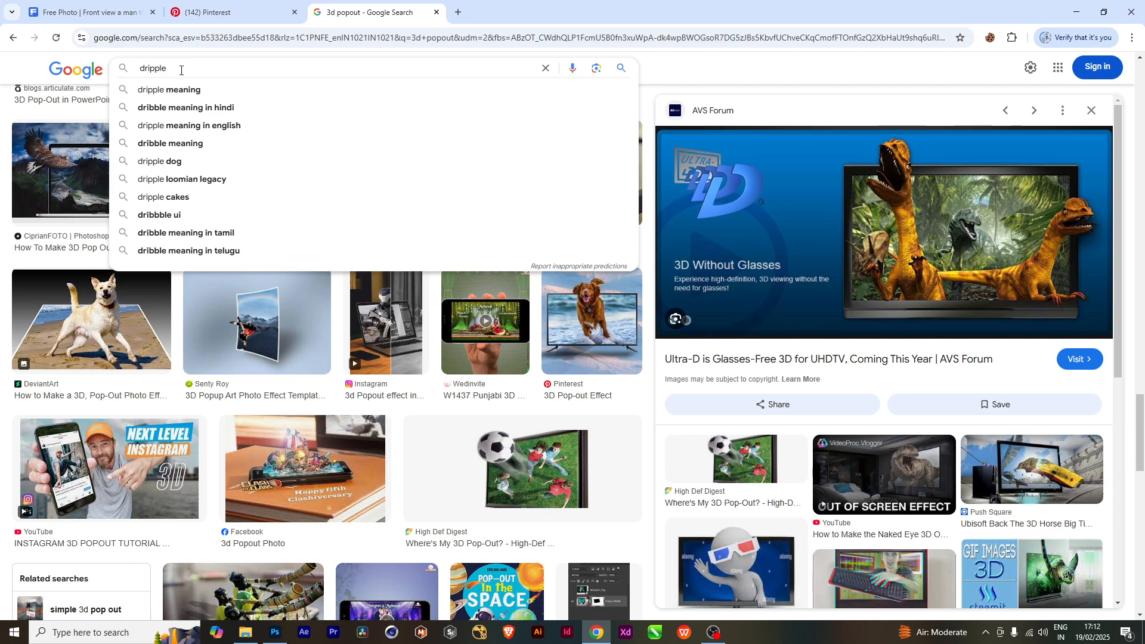
text(t)
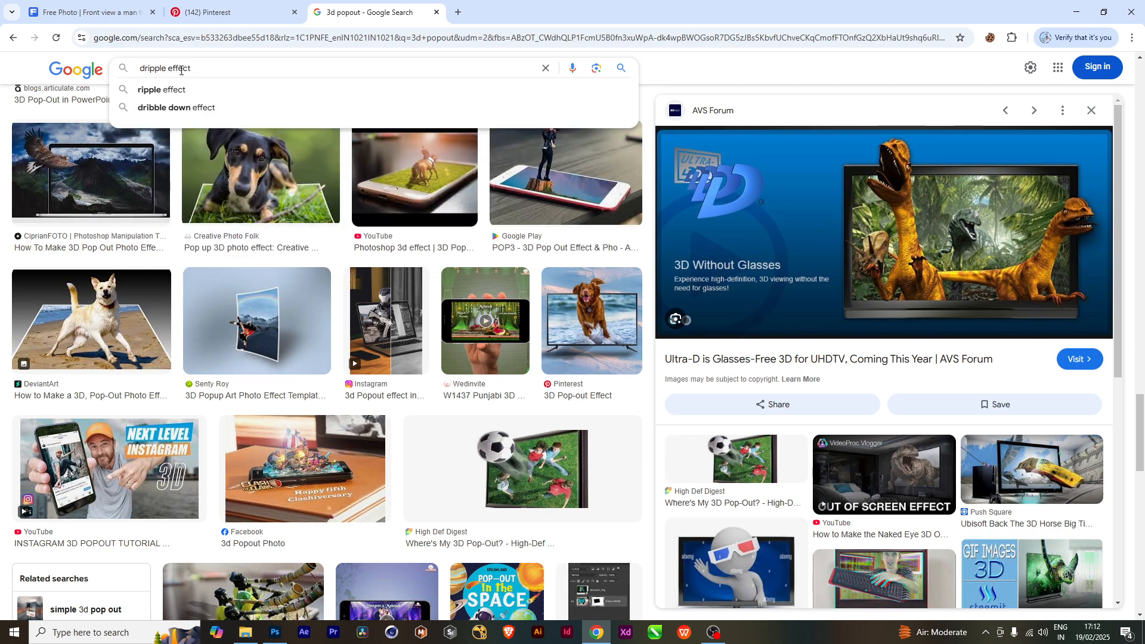
text( photo)
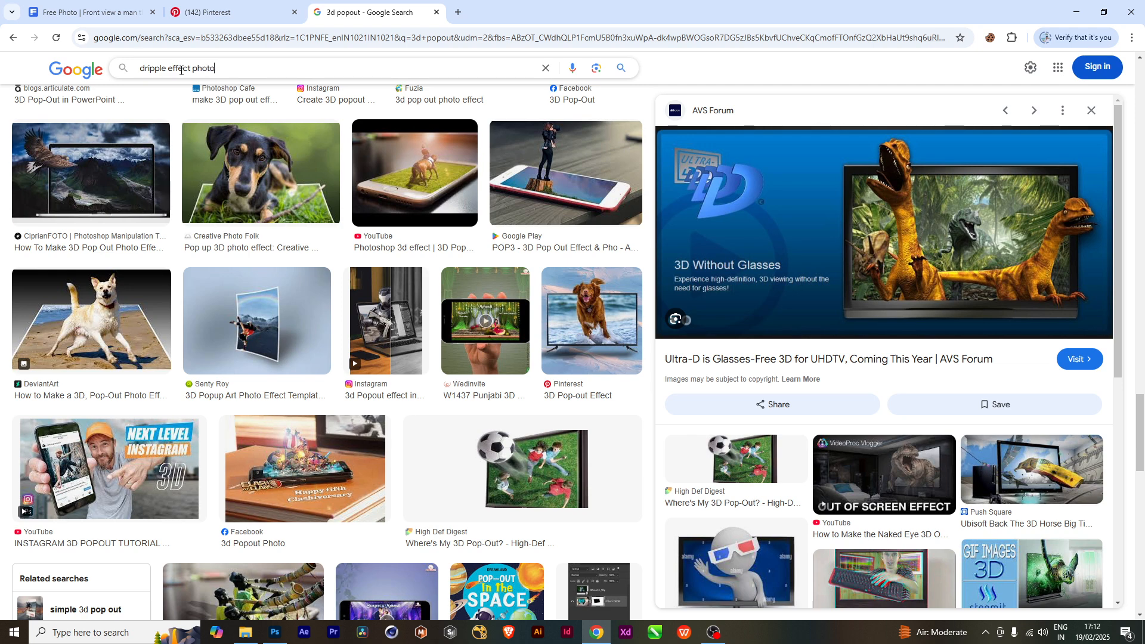
key(Return)
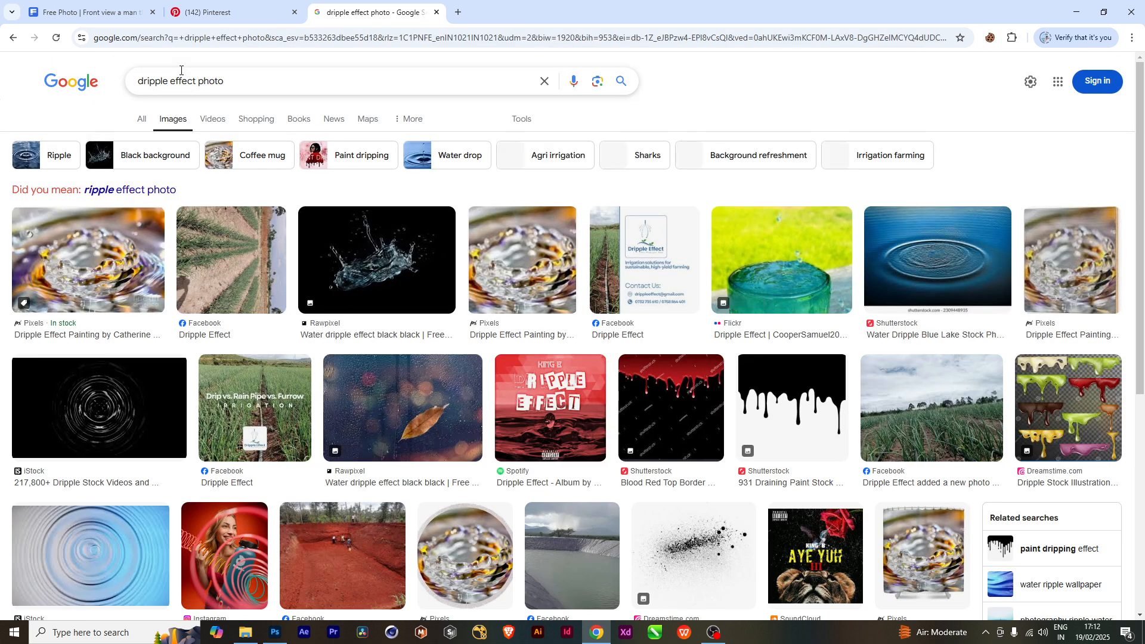
Look through the image results for dripping effect examples and return to Photoshop.
scroll(503, 252, down, 5)
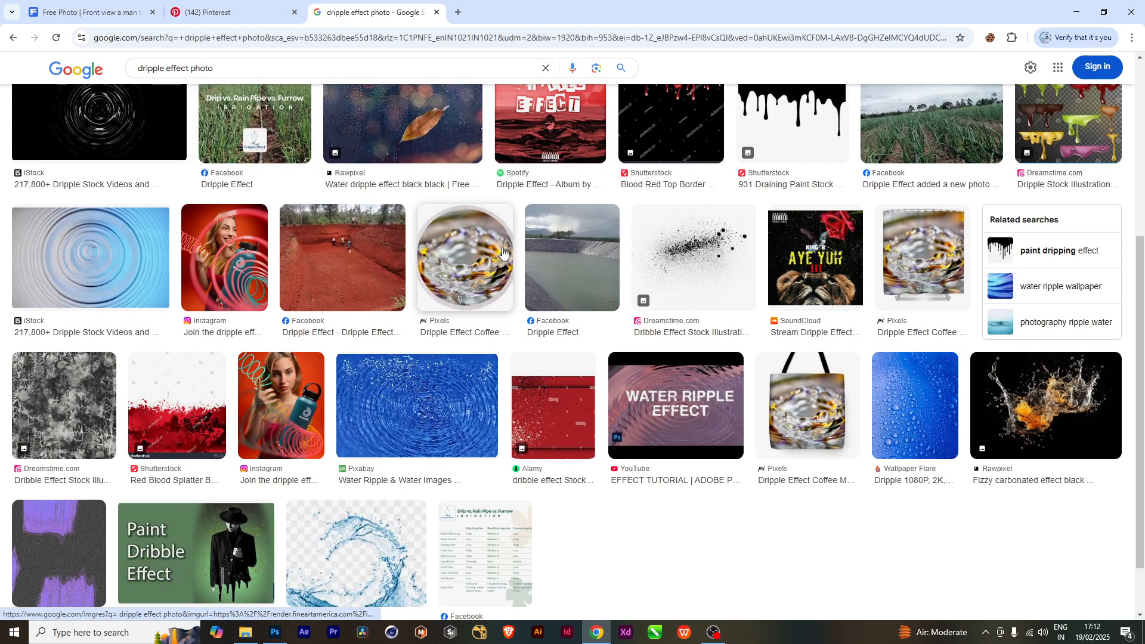
scroll(502, 252, down, 1)
scroll(503, 252, up, 4)
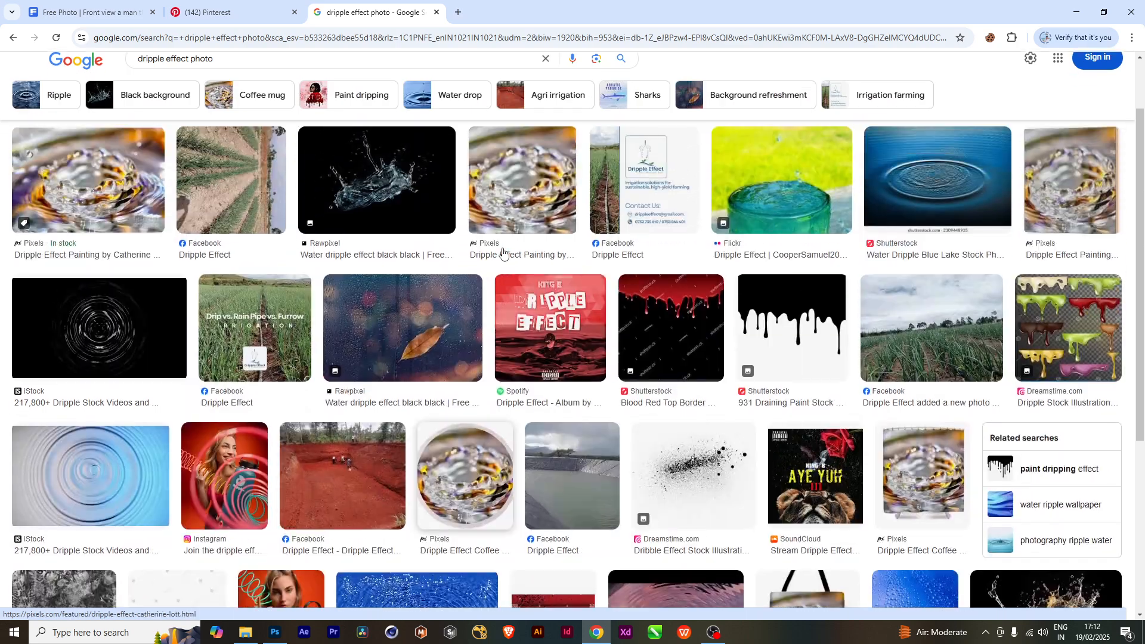
scroll(503, 252, down, 4)
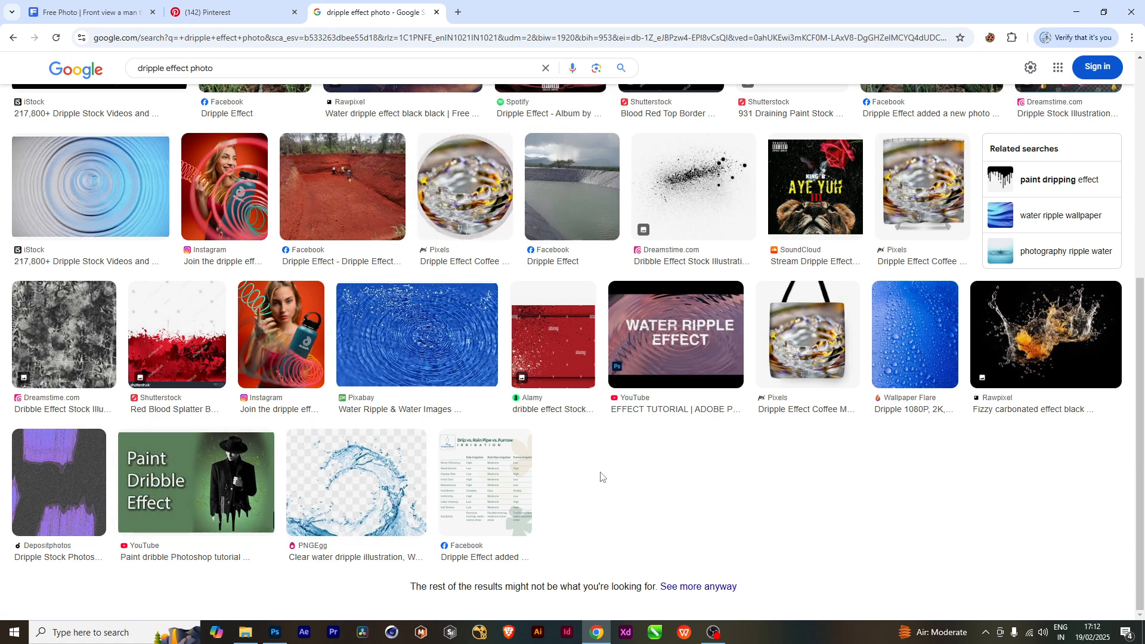
scroll(570, 504, up, 6)
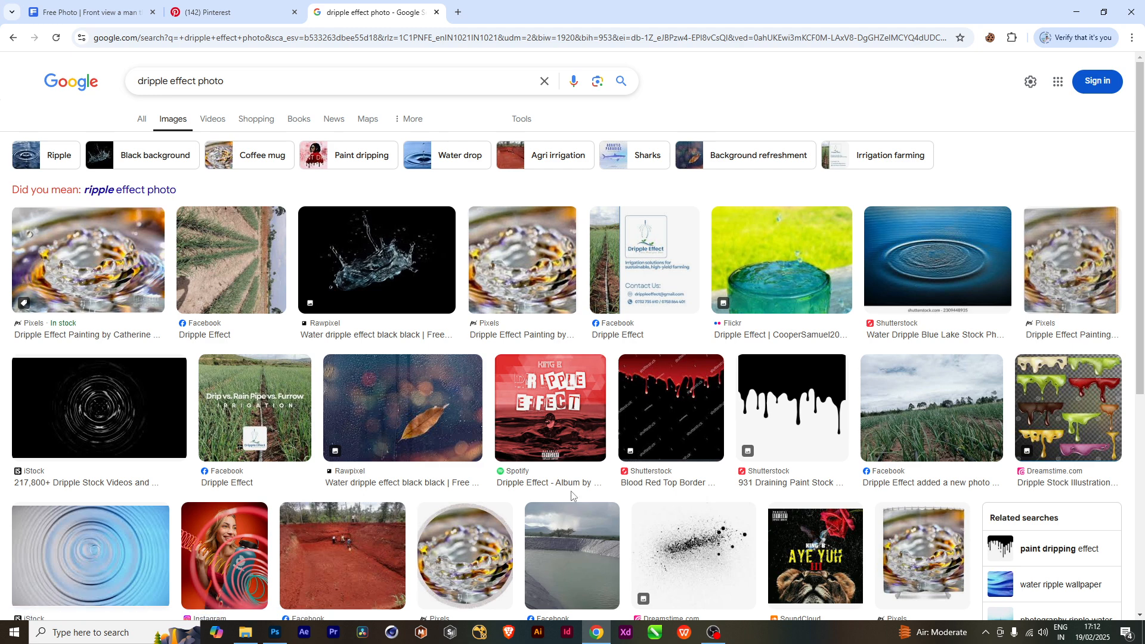
click(275, 632)
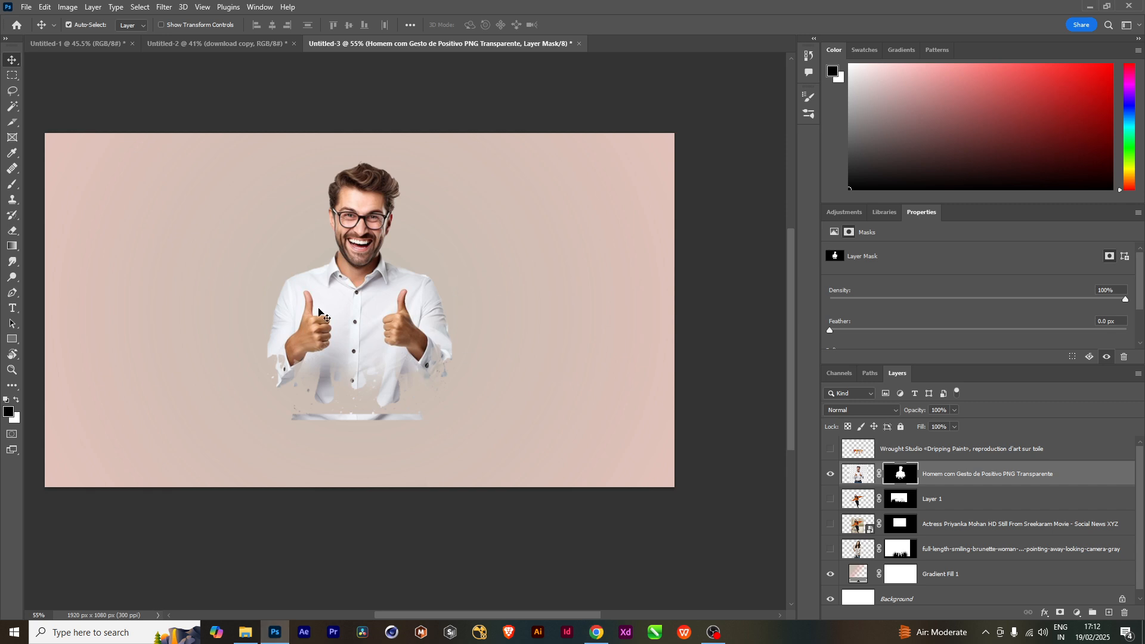
Add a new empty layer and place it directly below the man's layer.
key(ctrl)
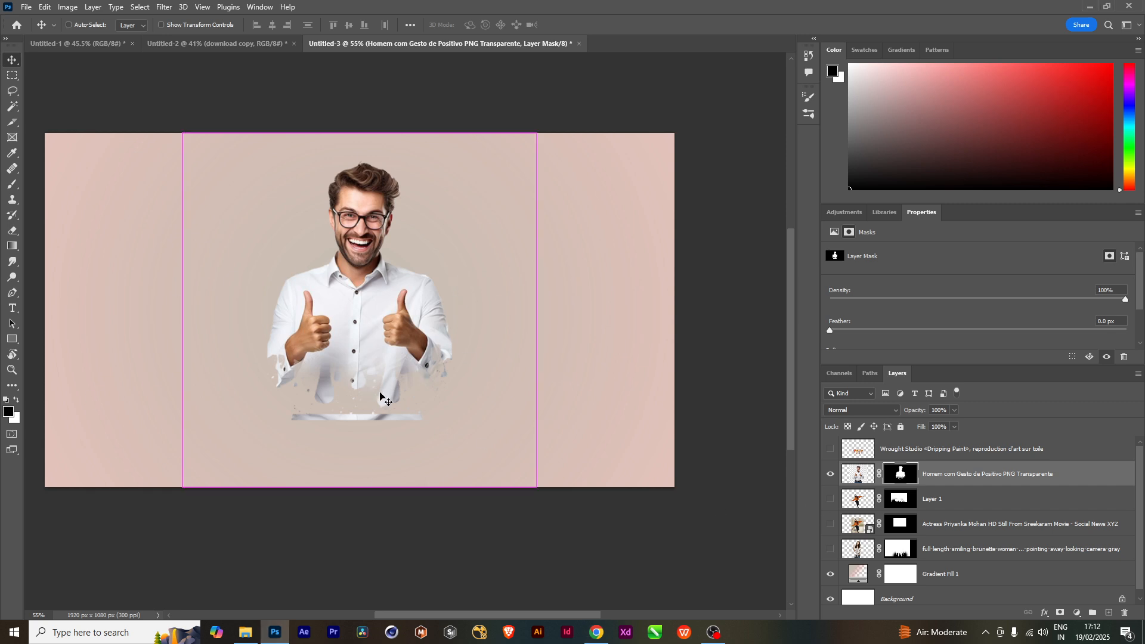
key(ctrl+shift+n)
click(627, 144)
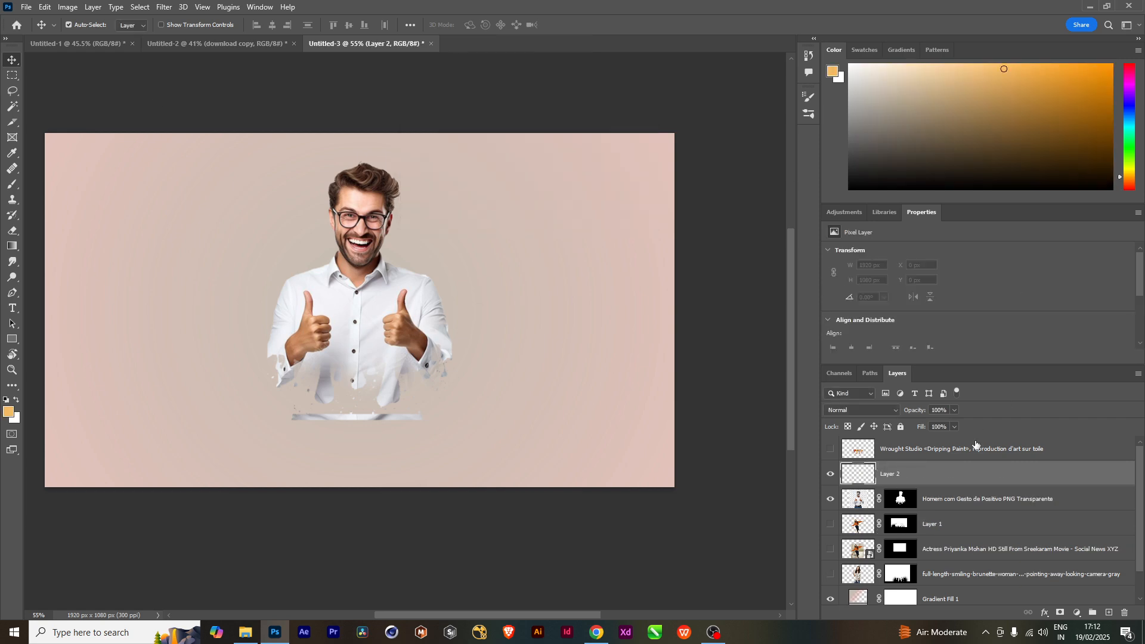
drag(947, 475, 958, 514)
scroll(389, 424, down, 2)
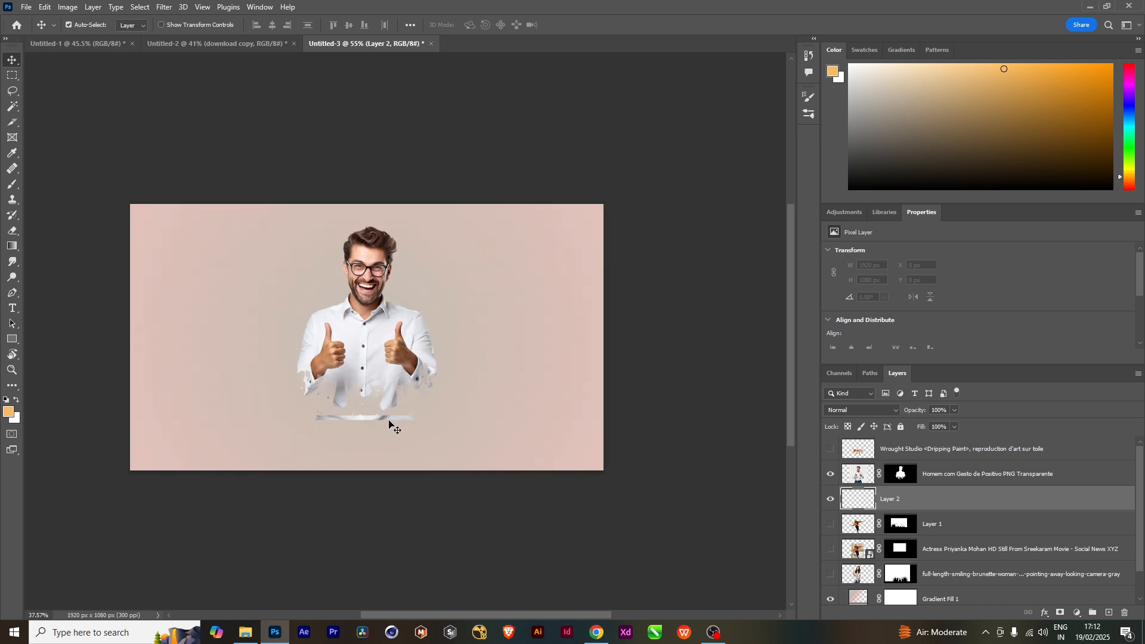
scroll(389, 423, up, 2)
Sample the man's light shirt colour and paint a soft spot beneath him on the new layer with a 600 px brush.
key(b)
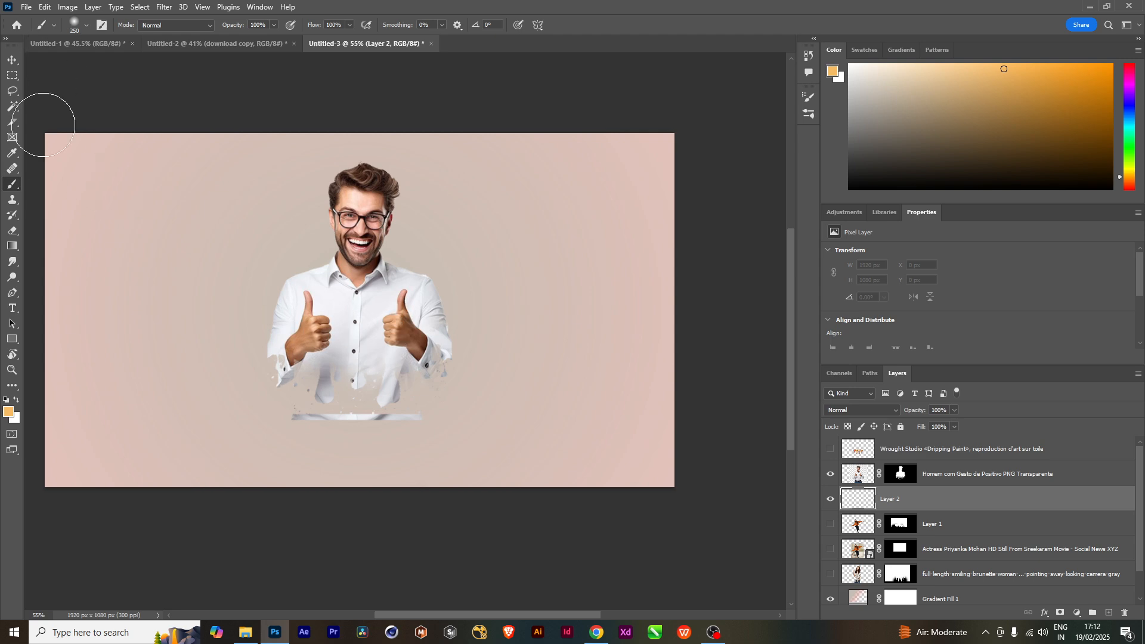
click(12, 153)
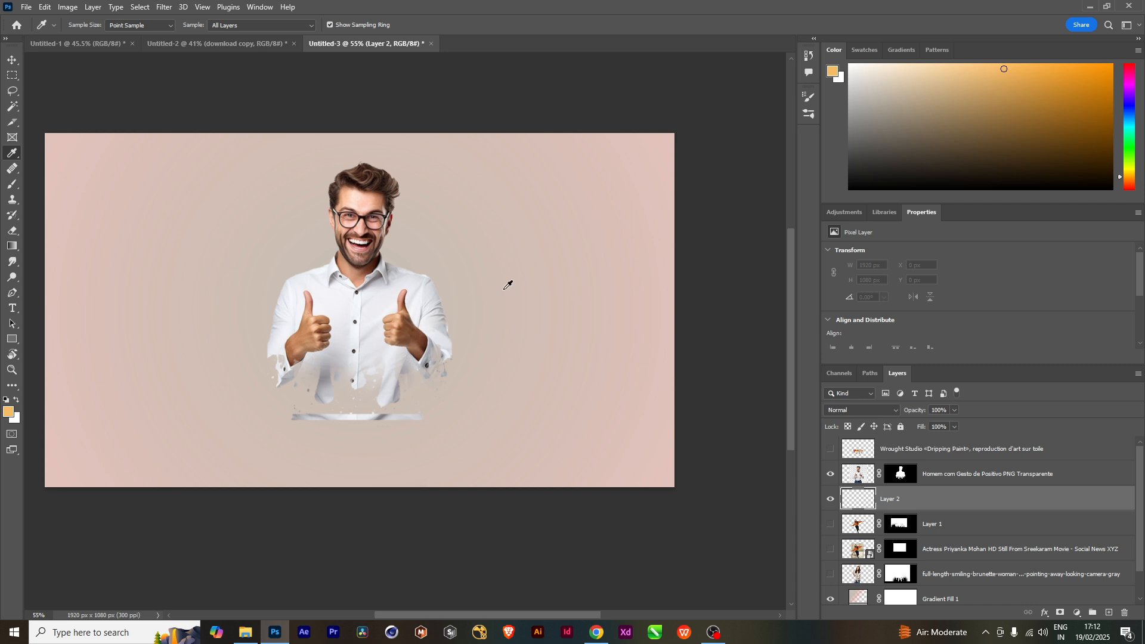
click(383, 295)
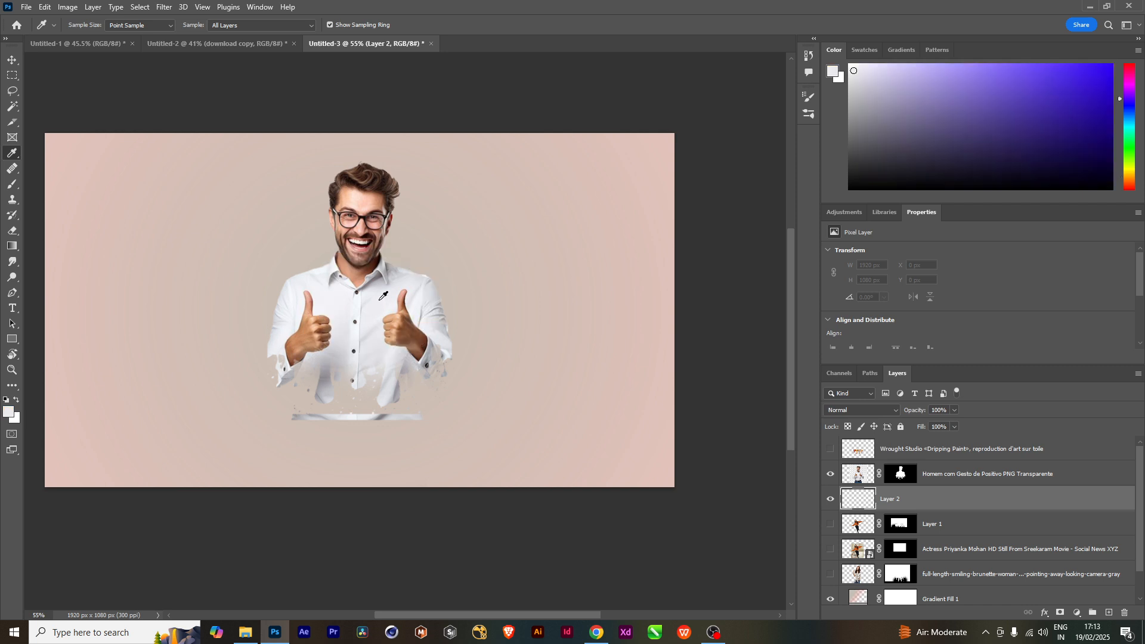
key(b)
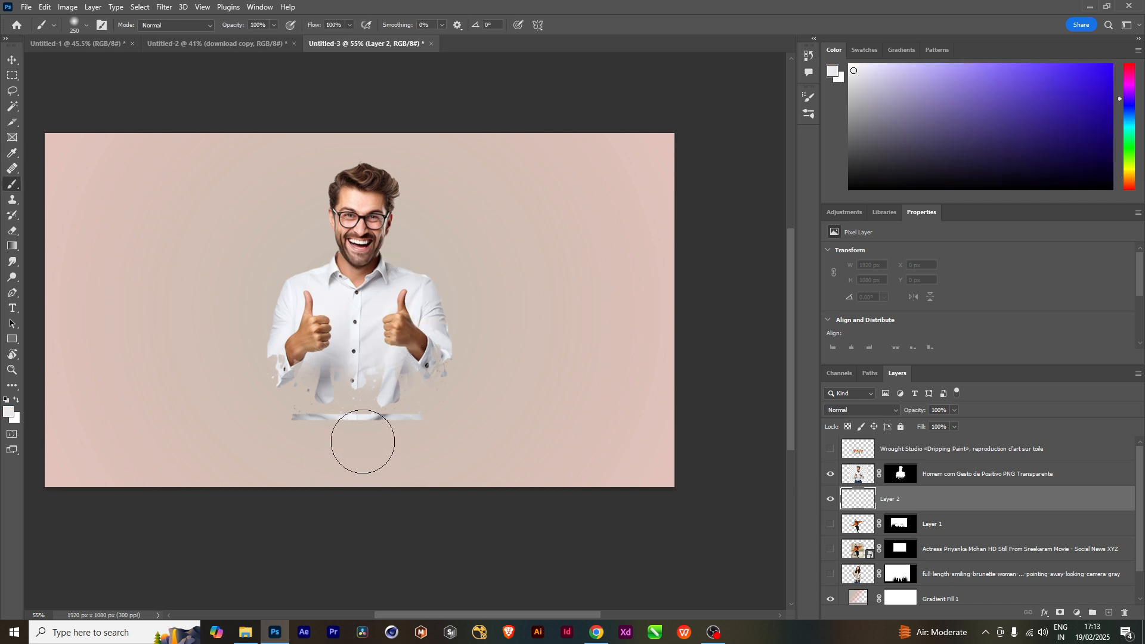
key(bracketright)
key(bracketright)
key(bracketright)
key(bracketright)
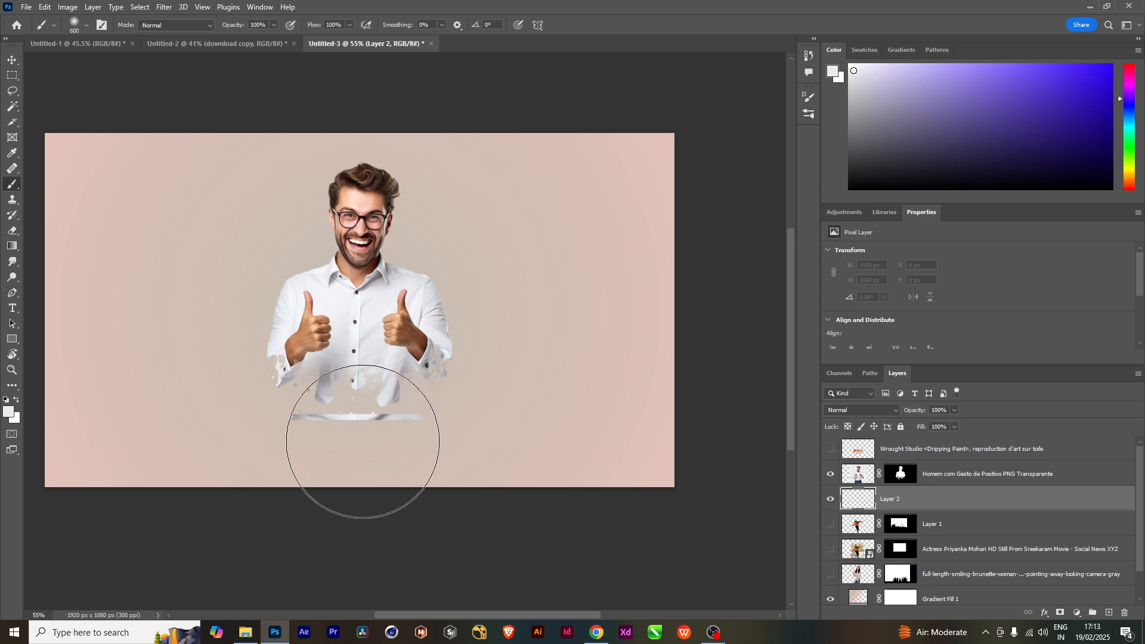
click(362, 432)
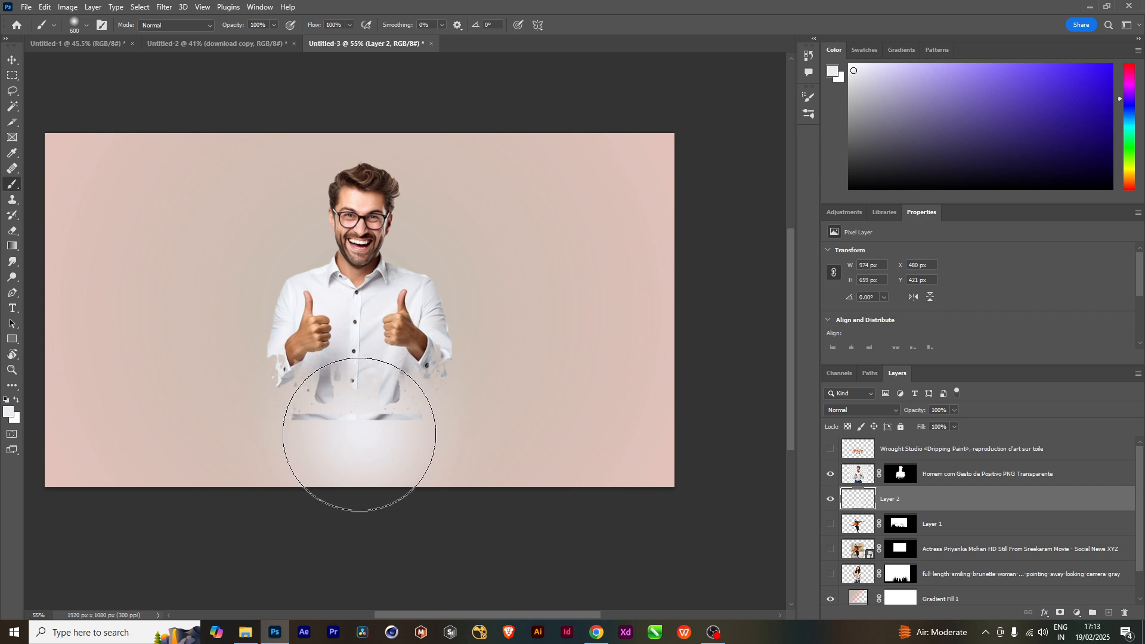
Transform the painted spot to about 24% height and 114% width, centre it under the man, and set its layer opacity to 70%.
key(ctrl+t)
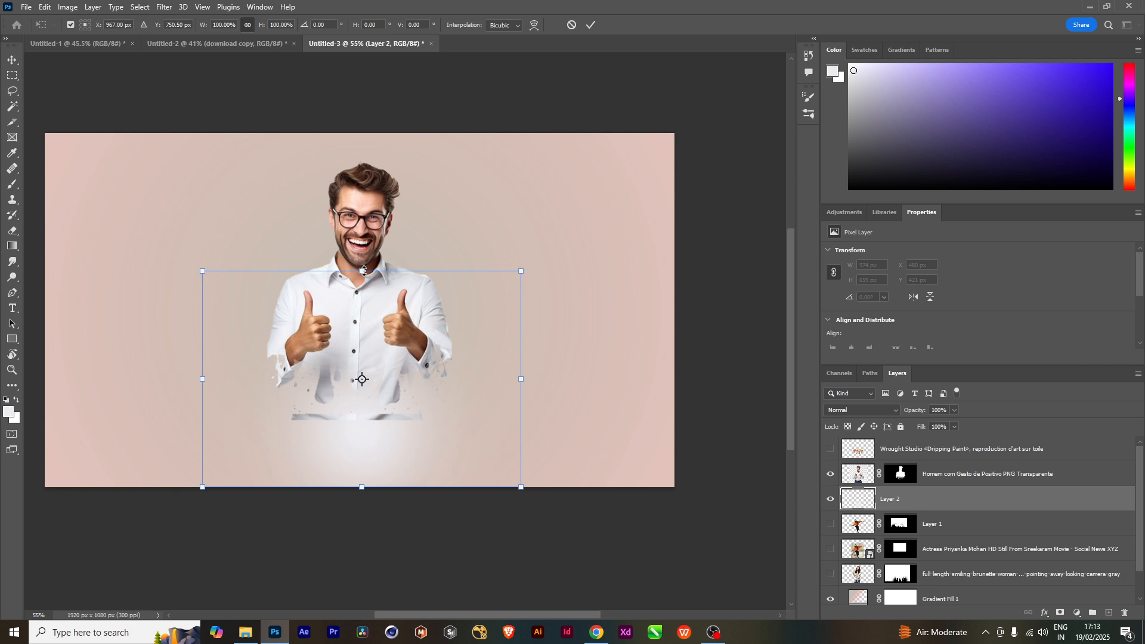
drag(364, 271, 364, 434)
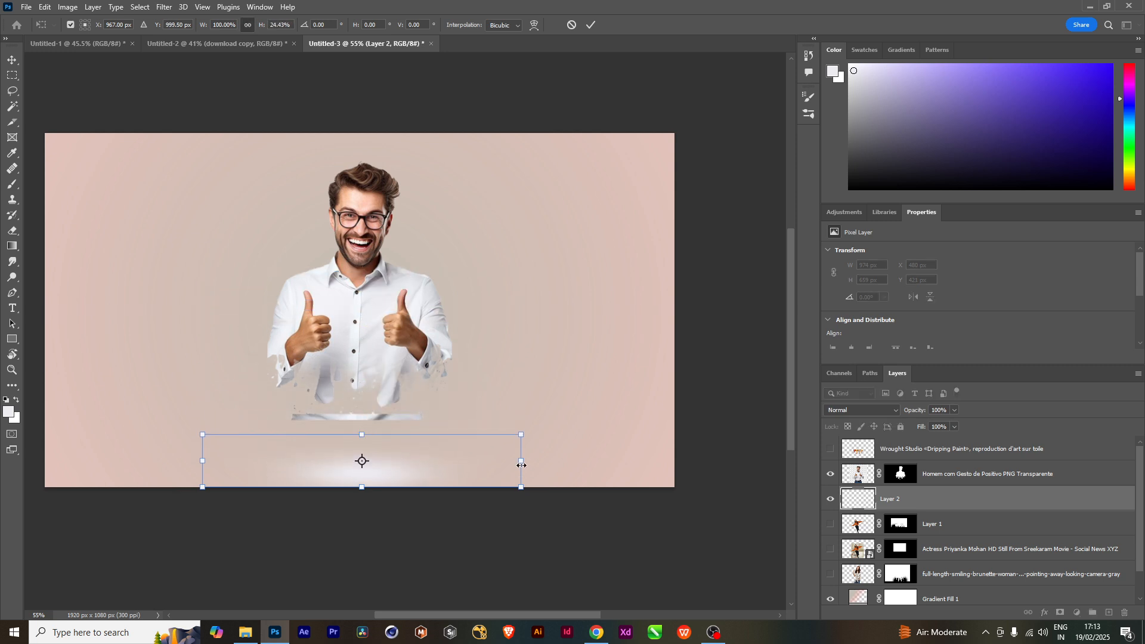
drag(521, 465, 564, 465)
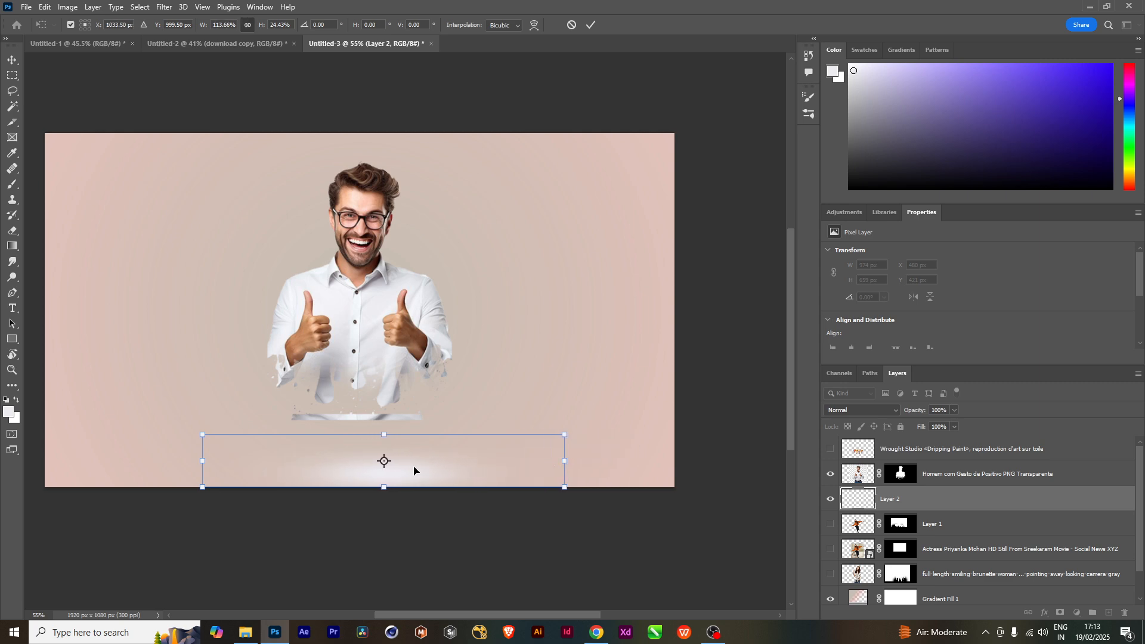
drag(414, 470, 376, 475)
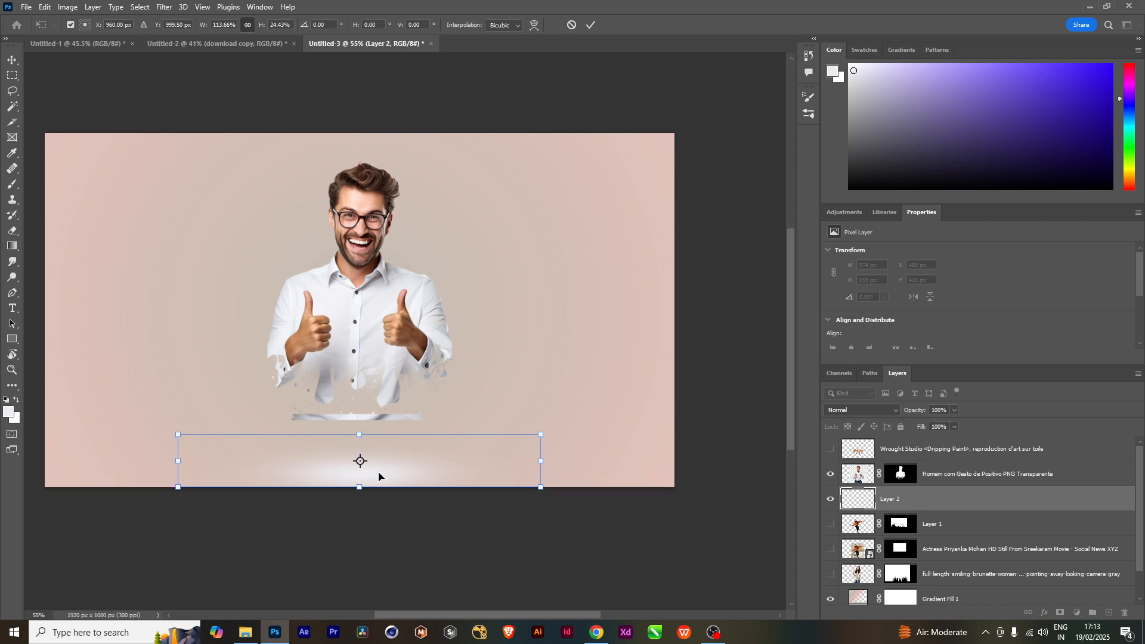
key(Return)
key(b)
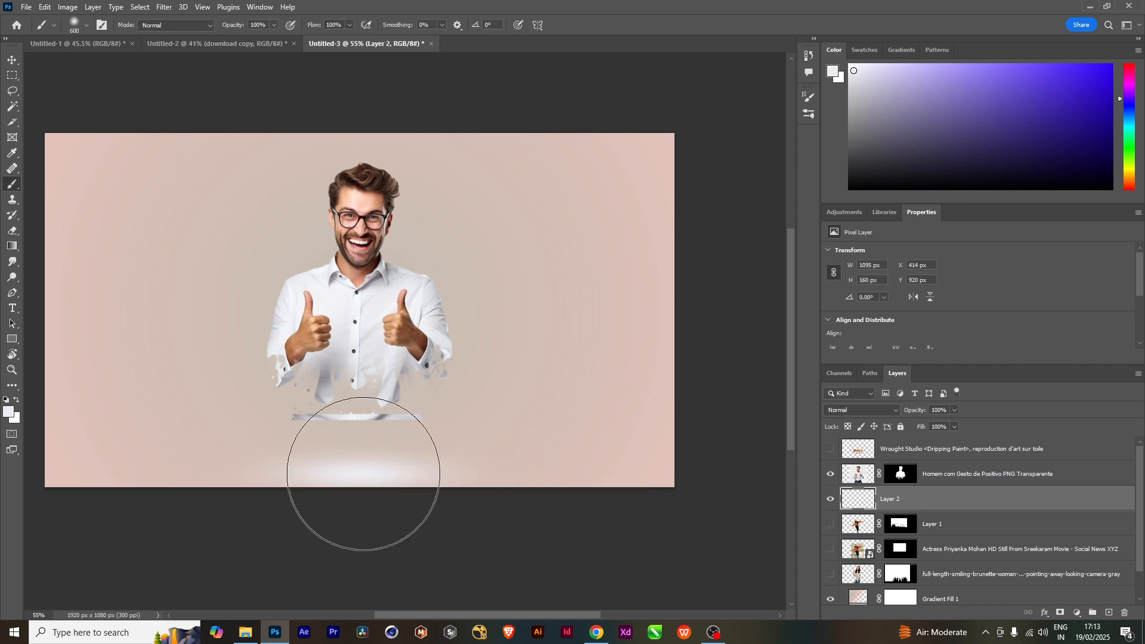
click(954, 410)
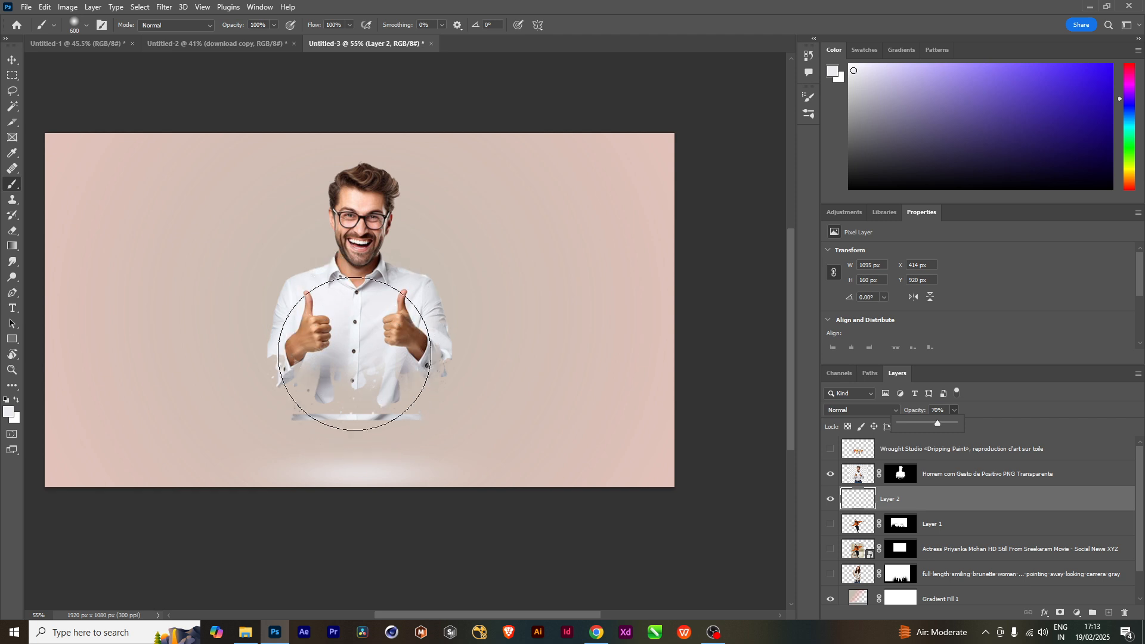
key(v)
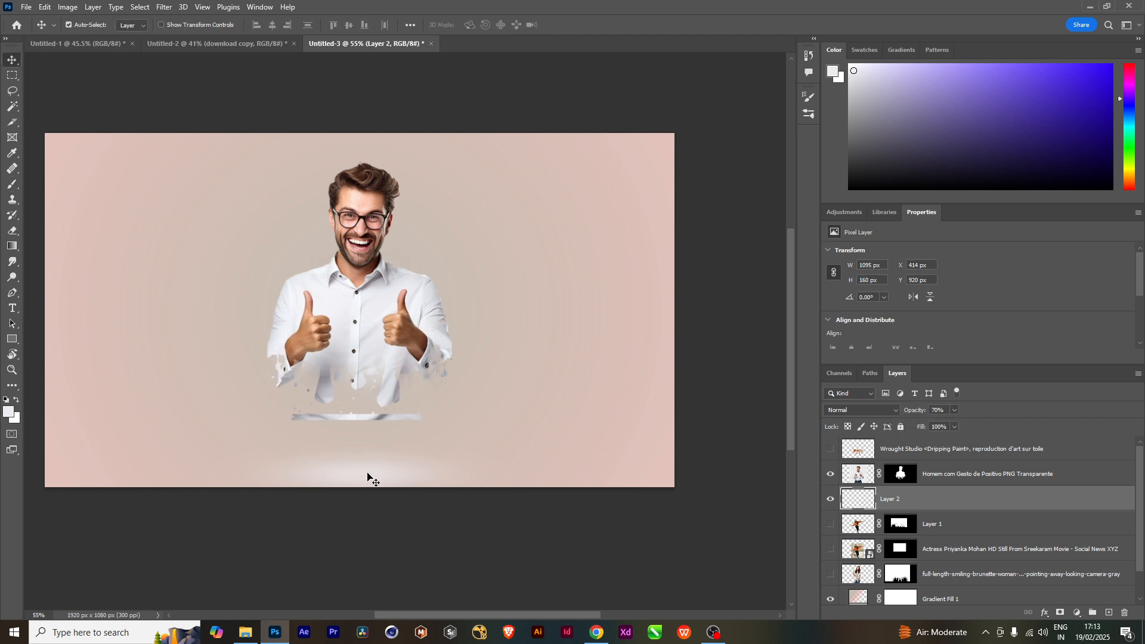
Load the spot's outline as a selection, fill it with dark brown #381c12 sampled from the man's hair, and deselect.
ctrl+click(863, 504)
click(8, 411)
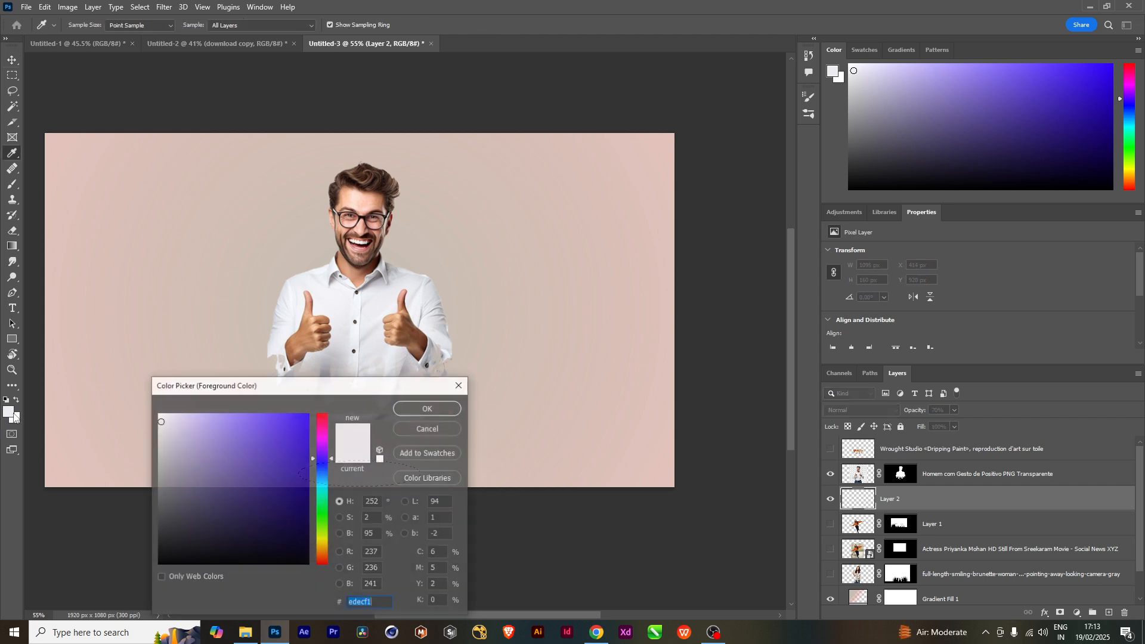
click(373, 168)
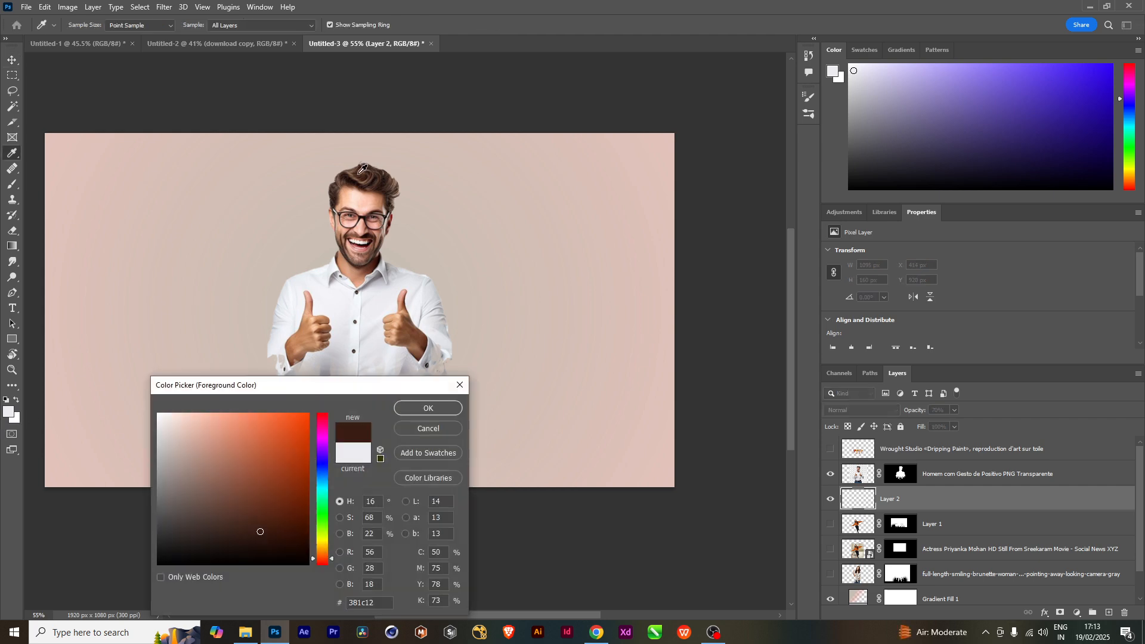
click(426, 409)
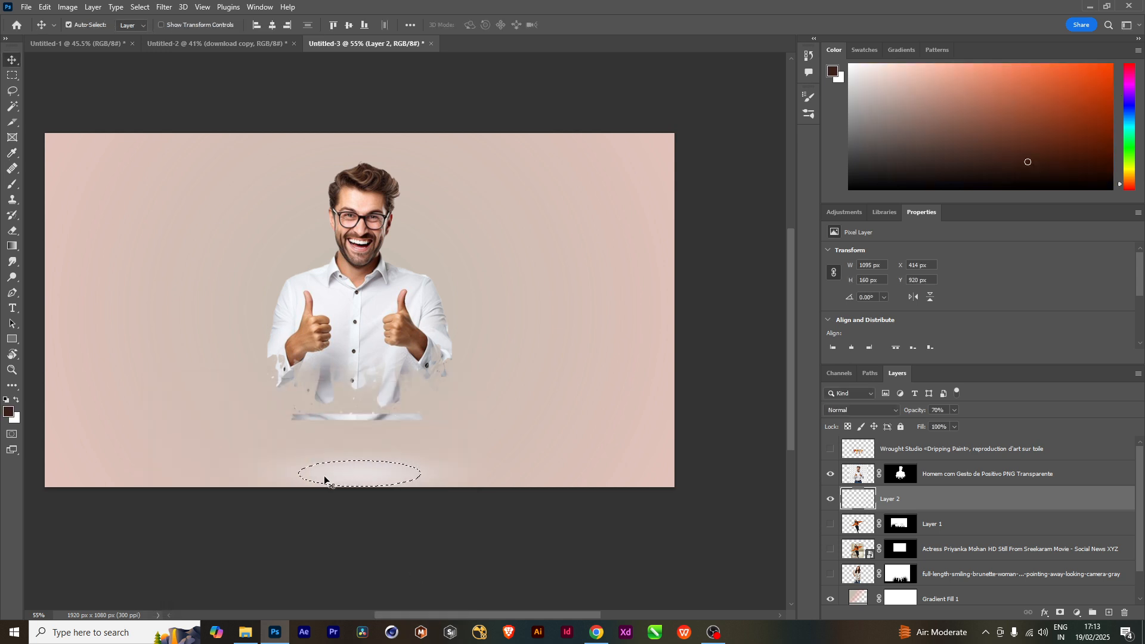
key(alt+BackSpace)
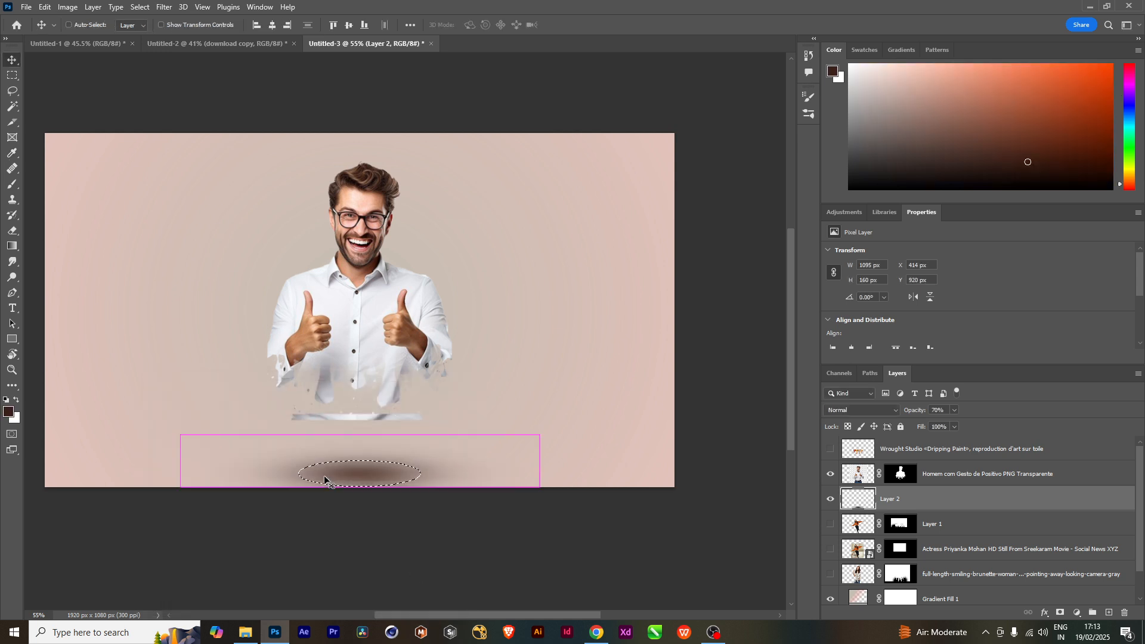
key(ctrl+d)
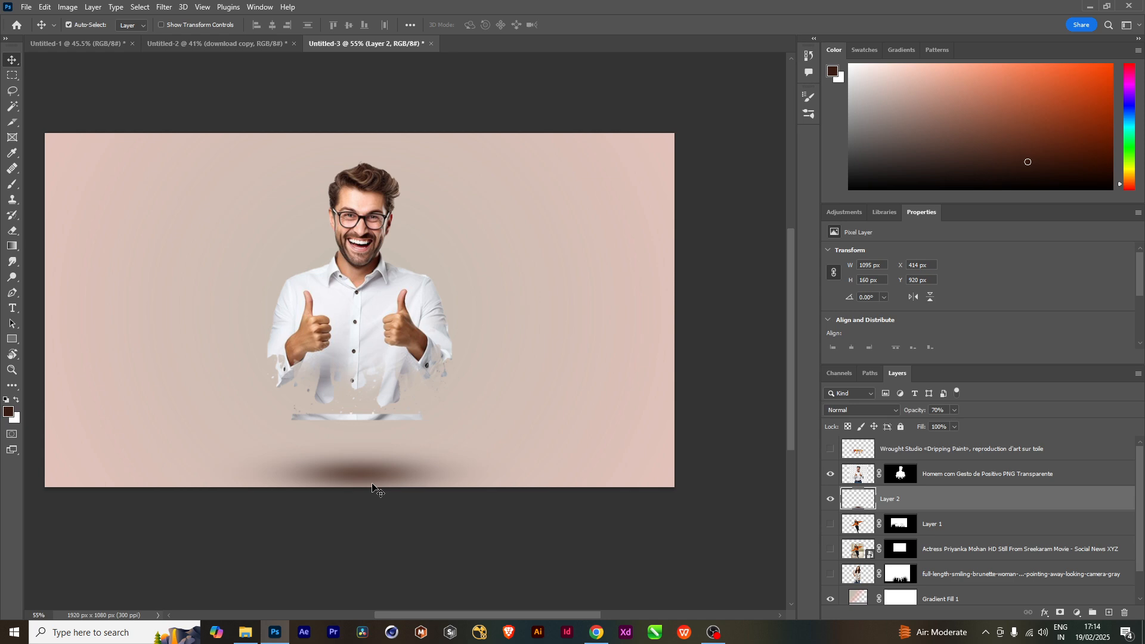
ctrl+click(861, 505)
key(ctrl+d)
scroll(488, 467, down, 2)
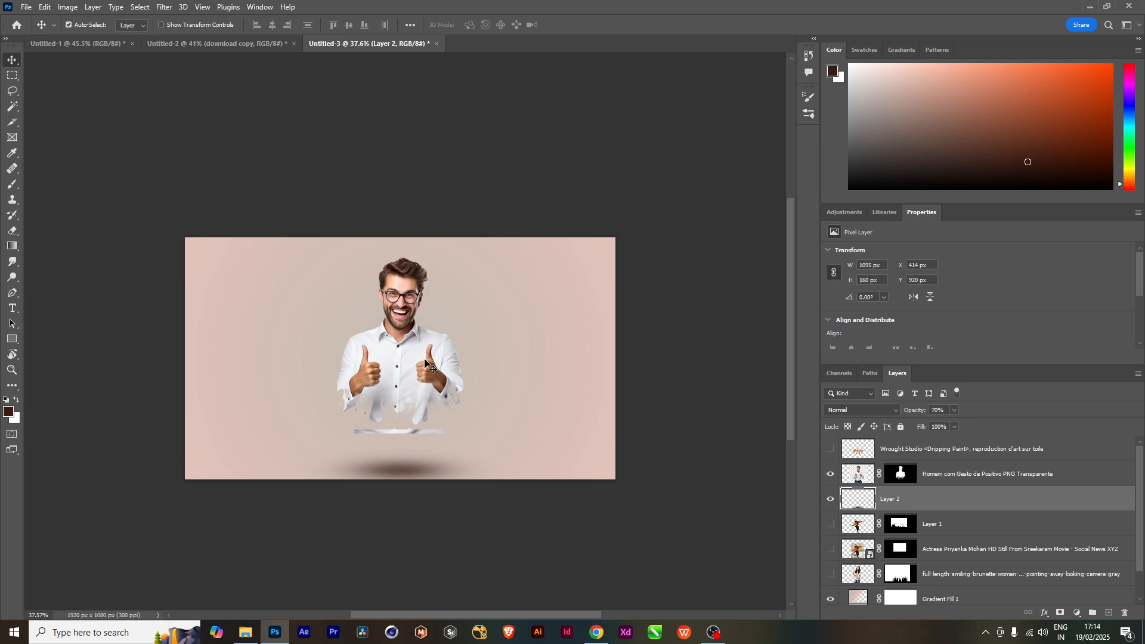
Create a new 1920 x 1080 px RGB document at 300 pixels per inch with a white background.
key(ctrl+n)
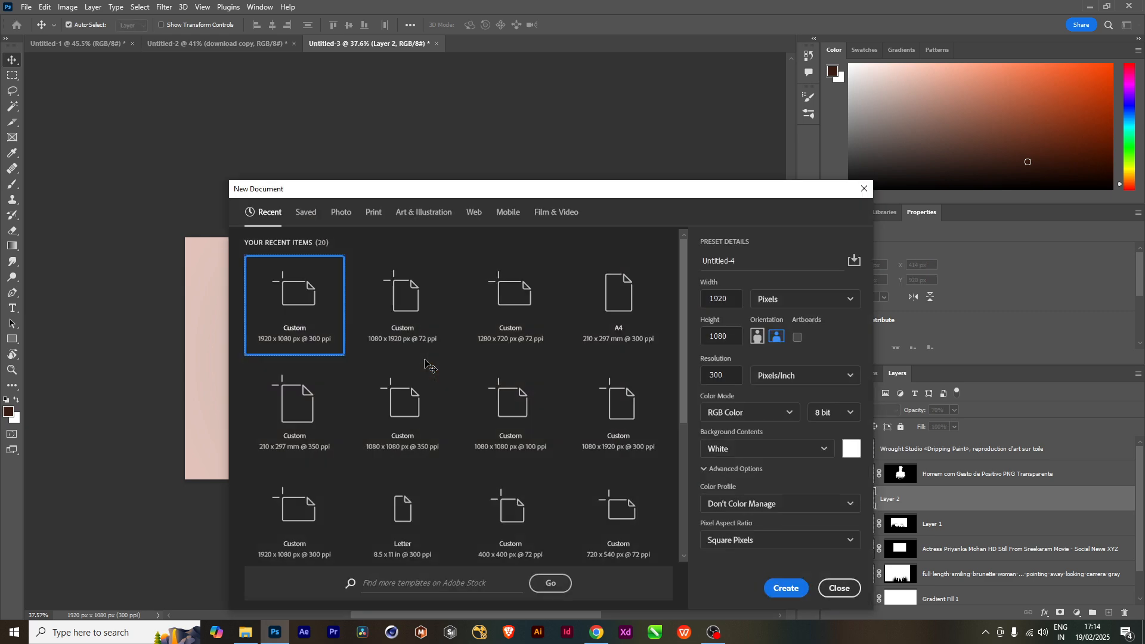
click(780, 589)
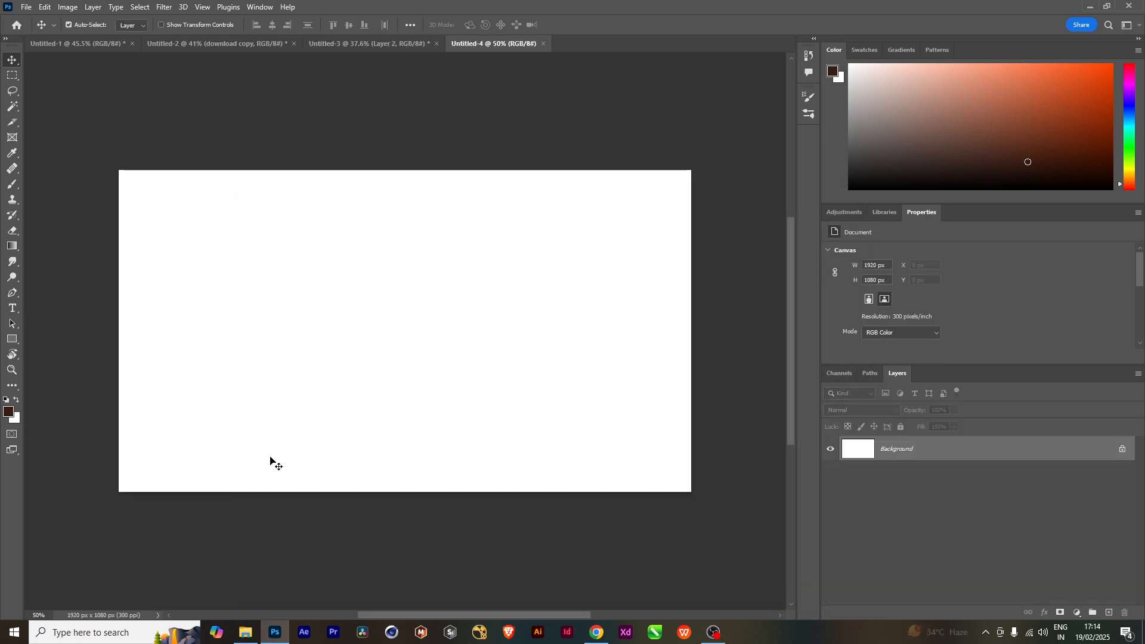
Place the image Criança Surpresa Dia das Crianças.jpg at full canvas height in the document and rasterize its layer.
click(245, 632)
drag(195, 88, 399, 335)
key(Return)
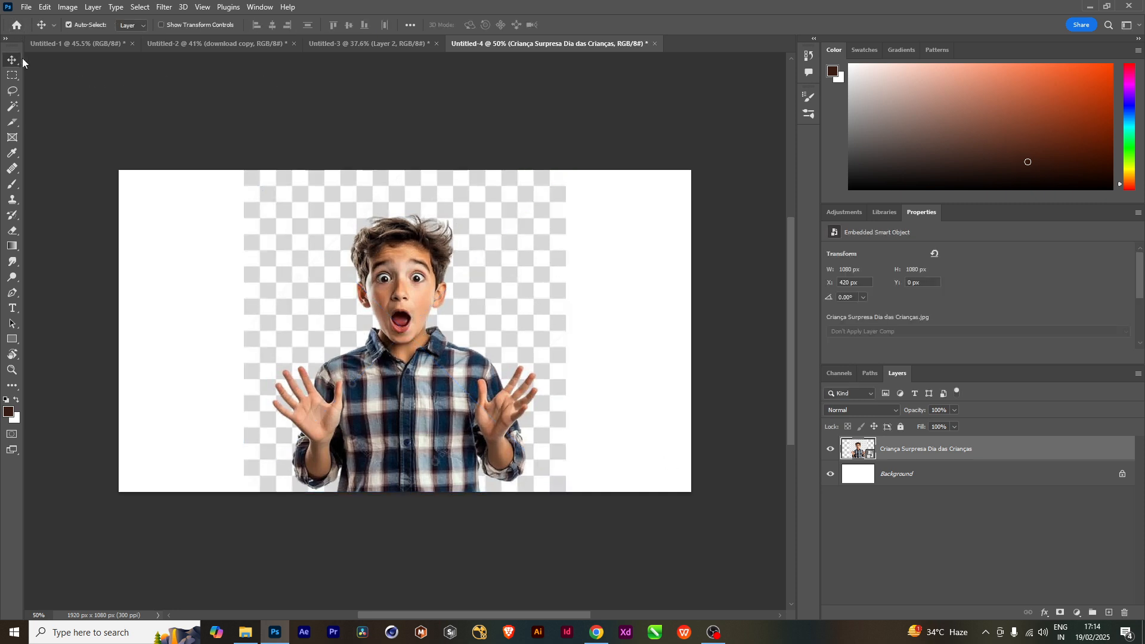
right_click(975, 449)
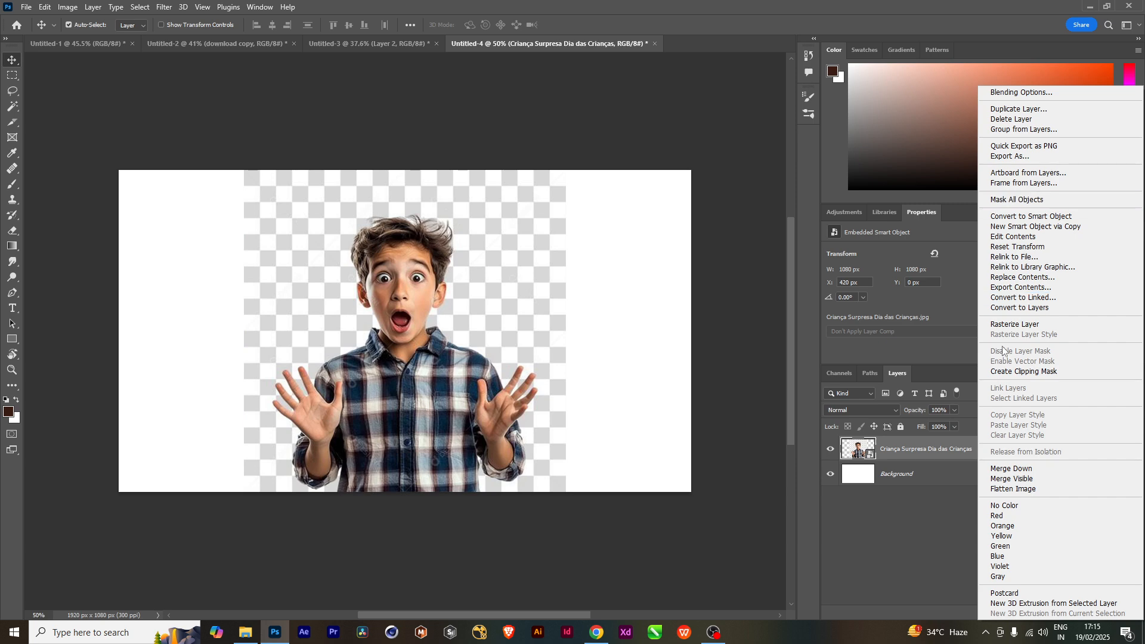
click(1005, 326)
scroll(390, 377, down, 2)
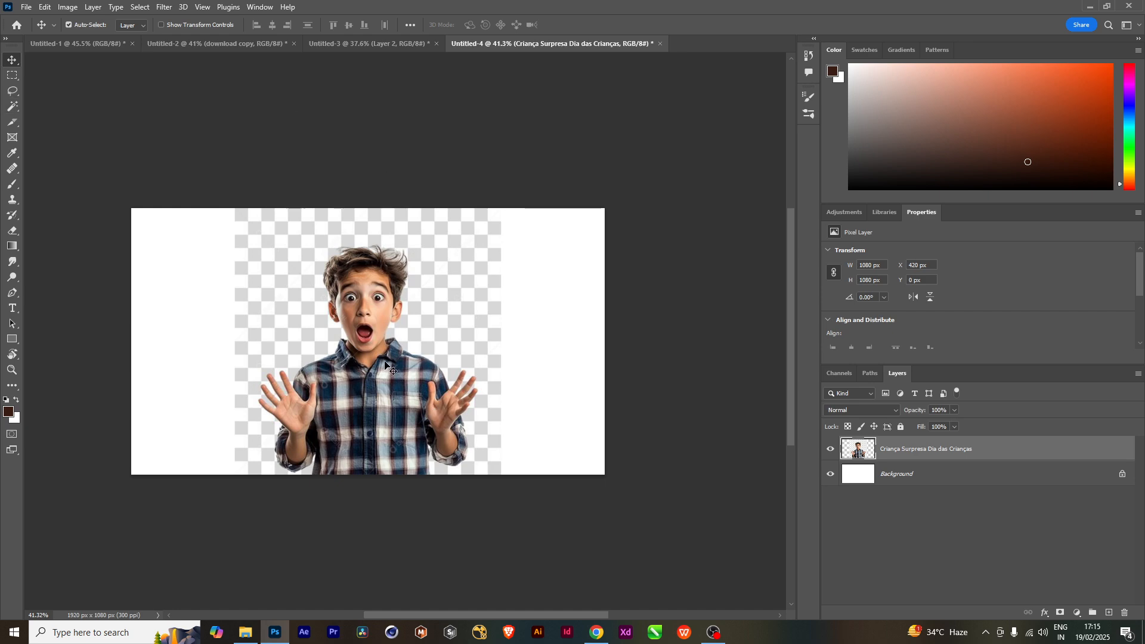
Try to select the checkerboard background around the boy with the Magic Wand and copy the selection to a new layer.
key(w)
click(457, 262)
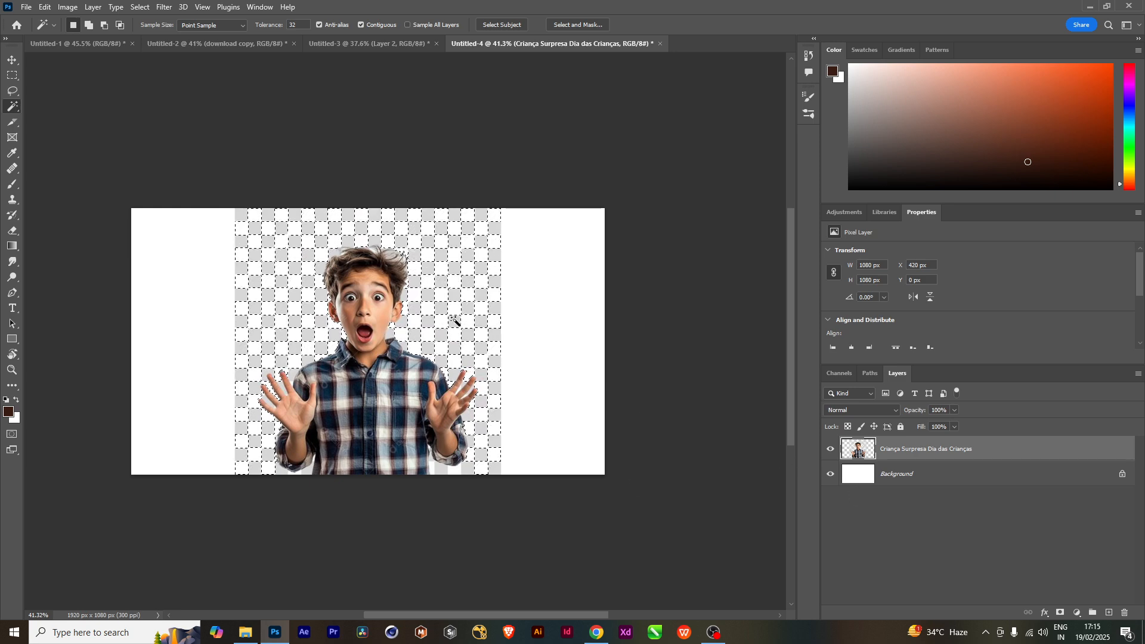
key(ctrl+d)
click(442, 246)
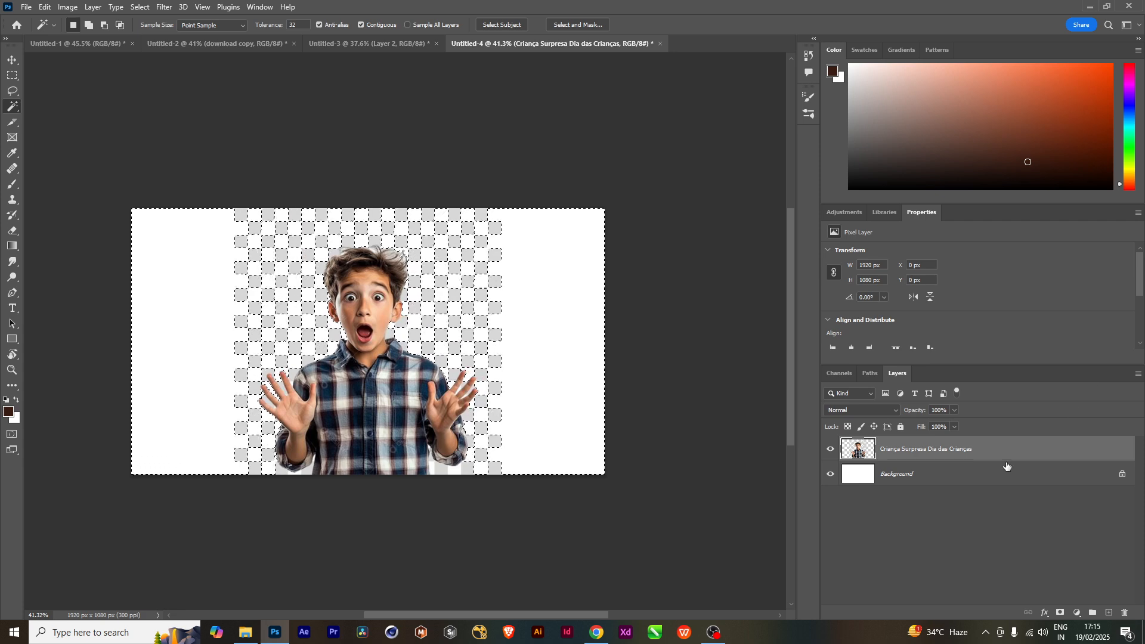
key(ctrl+j)
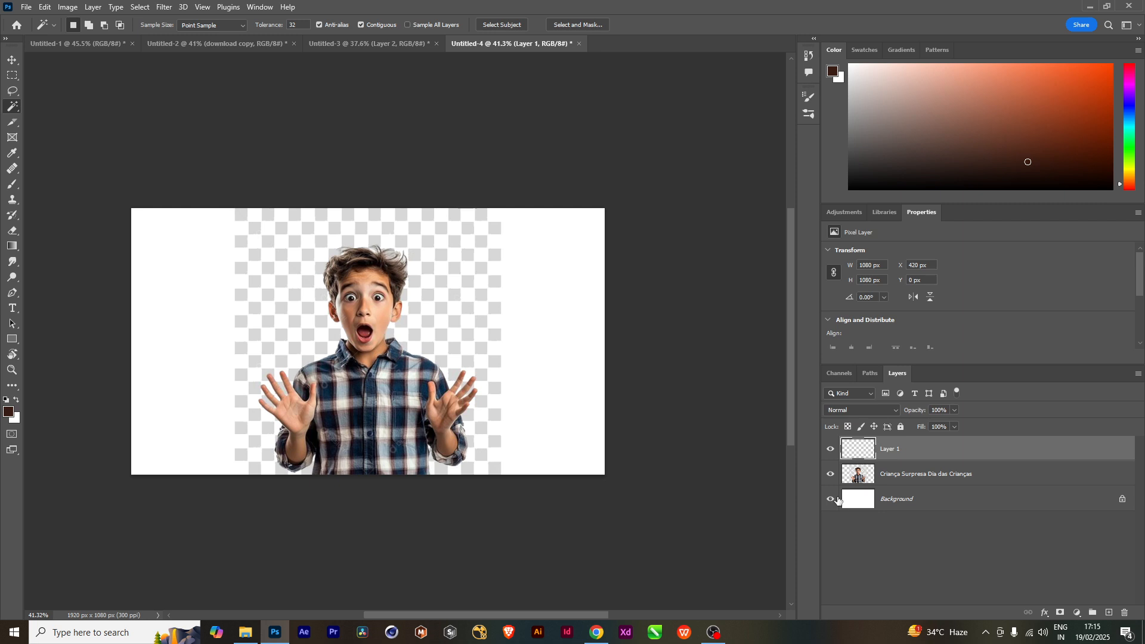
Check the copied layer and the boy layer by toggling their visibility, and merge the copy back into the boy layer.
click(830, 450)
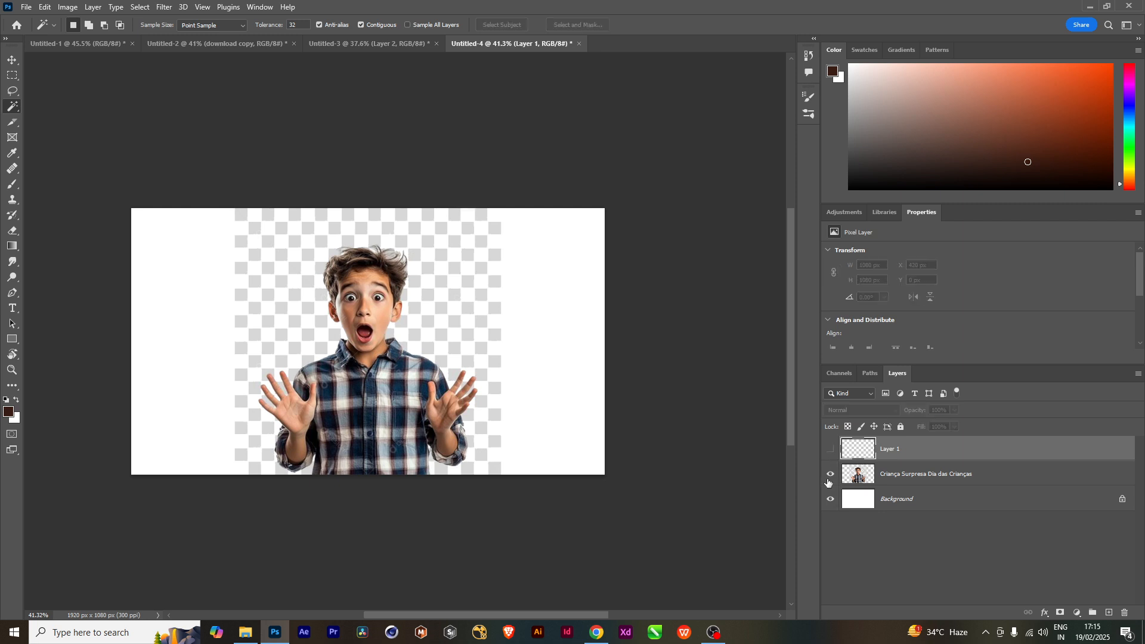
click(830, 475)
click(830, 475)
click(830, 449)
key(ctrl+e)
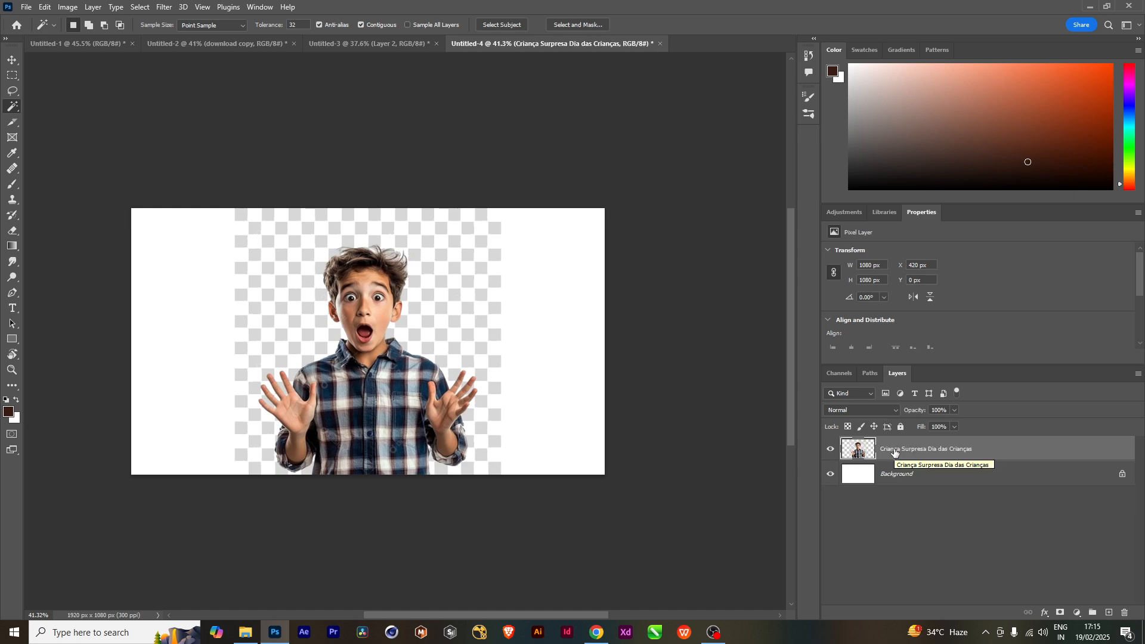
Select the boy with Select Subject, copy him to a new layer, and hide the original image layer.
click(141, 7)
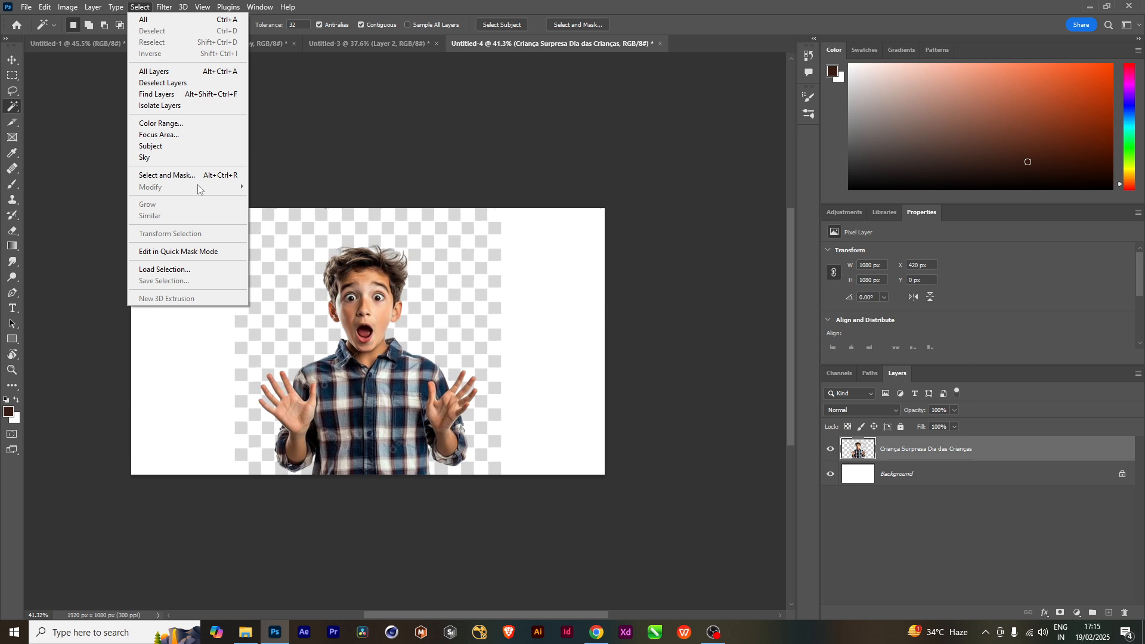
click(188, 149)
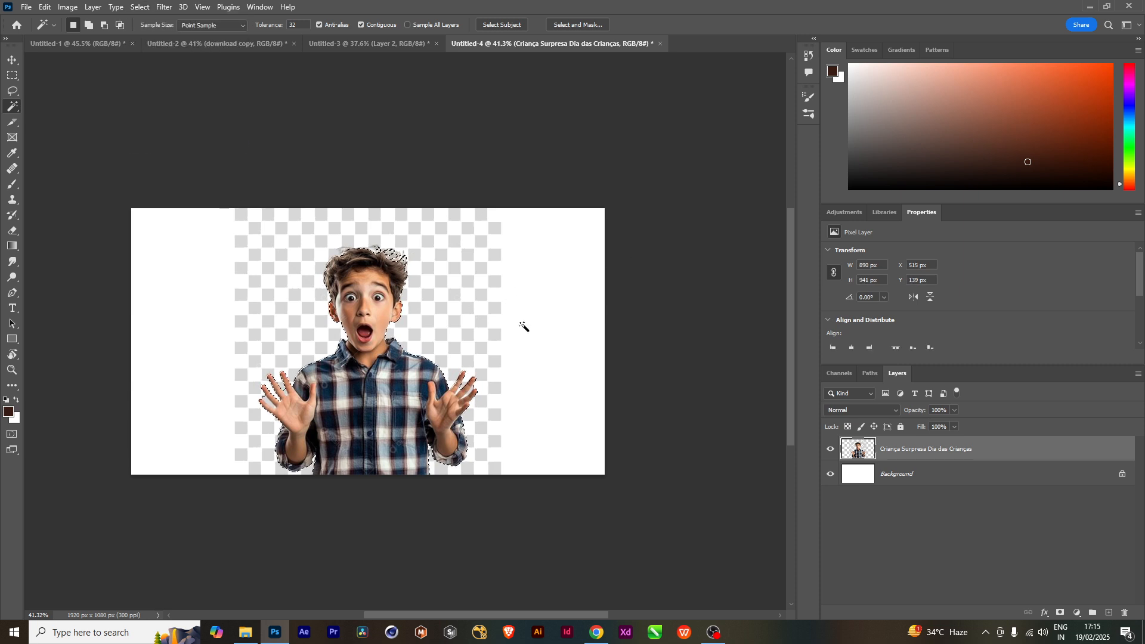
key(ctrl+j)
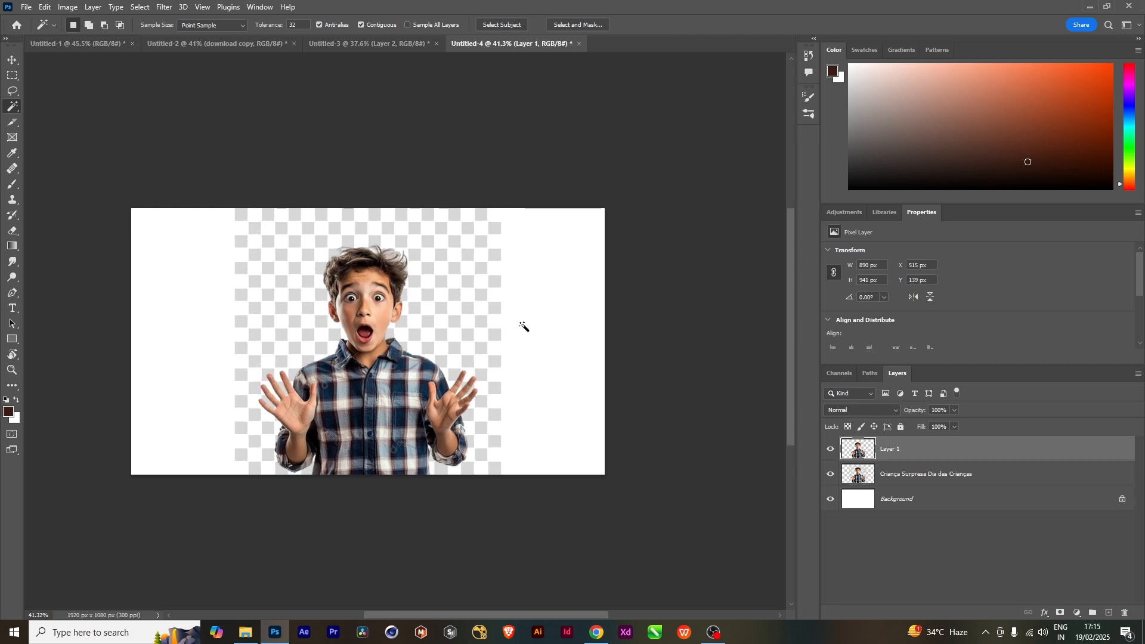
click(830, 474)
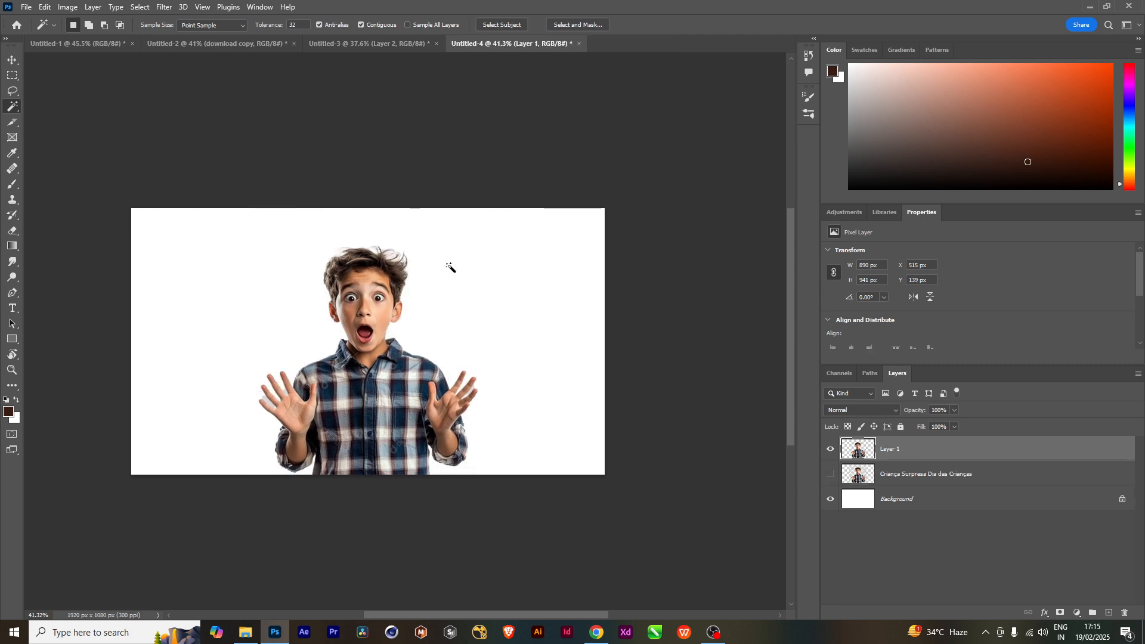
key(v)
mouse_move(382, 430)
mouse_down()
mouse_move(379, 412)
mouse_move(382, 430)
mouse_up()
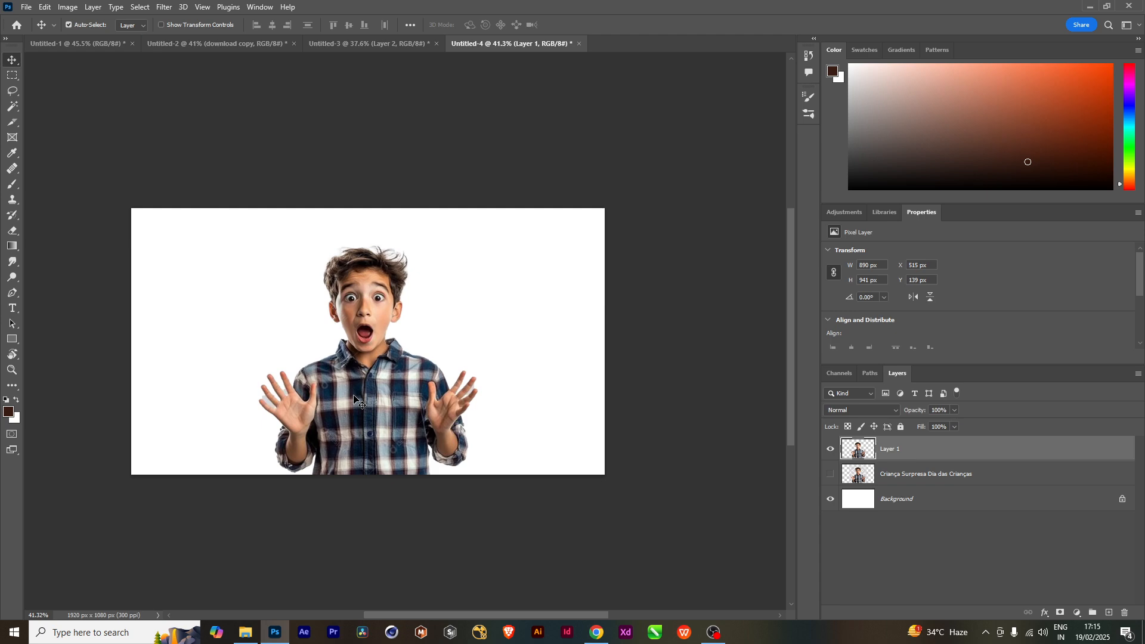
Try to trace the boy's head with the Polygonal Lasso, starting under the chin and following the jaw and ear on the image's left side.
scroll(346, 347, up, 1)
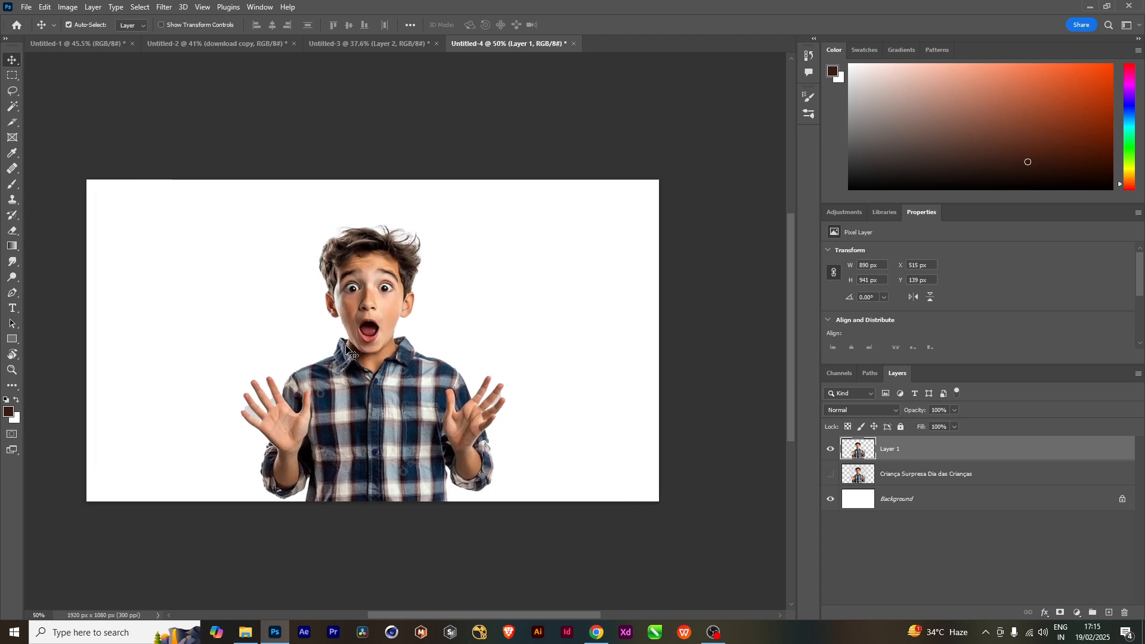
scroll(422, 332, up, 3)
drag(383, 344, 391, 338)
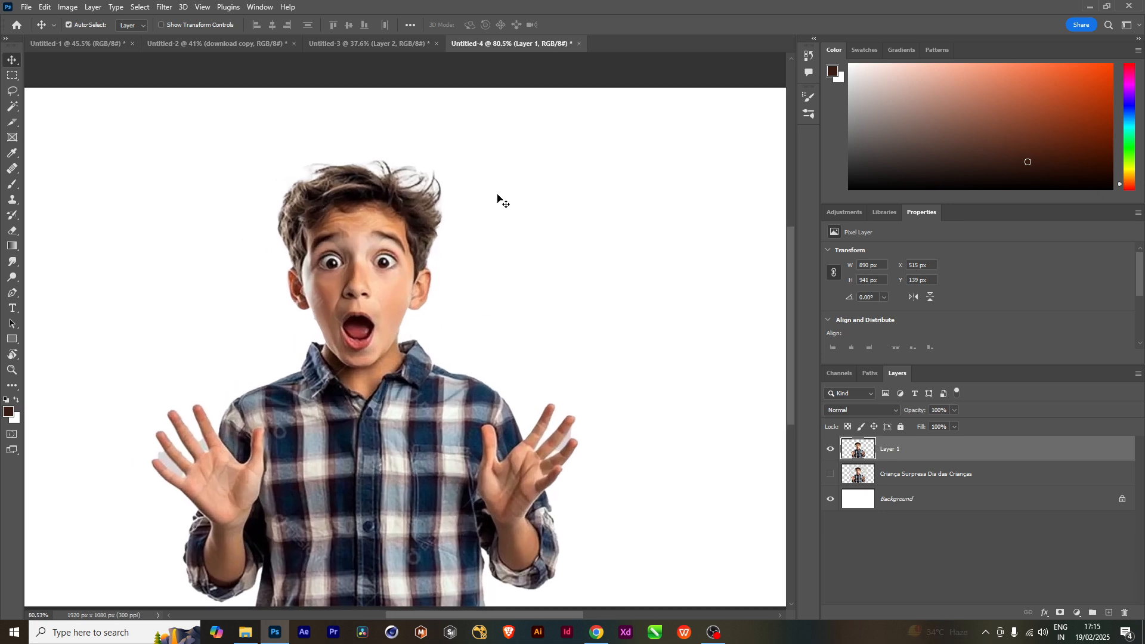
key(l)
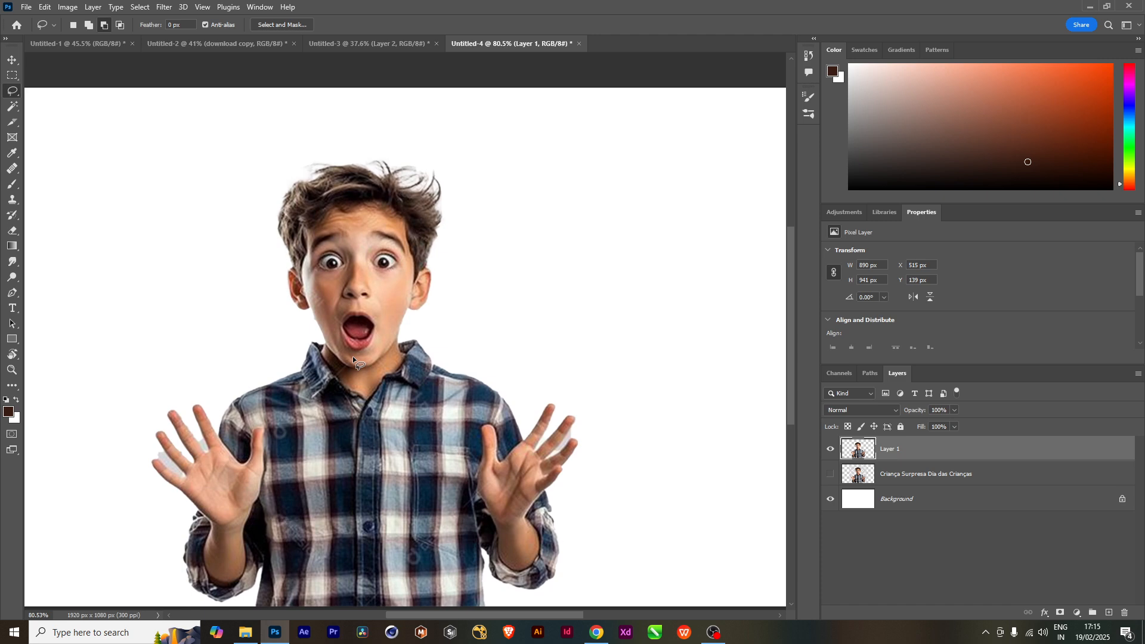
right_click(12, 91)
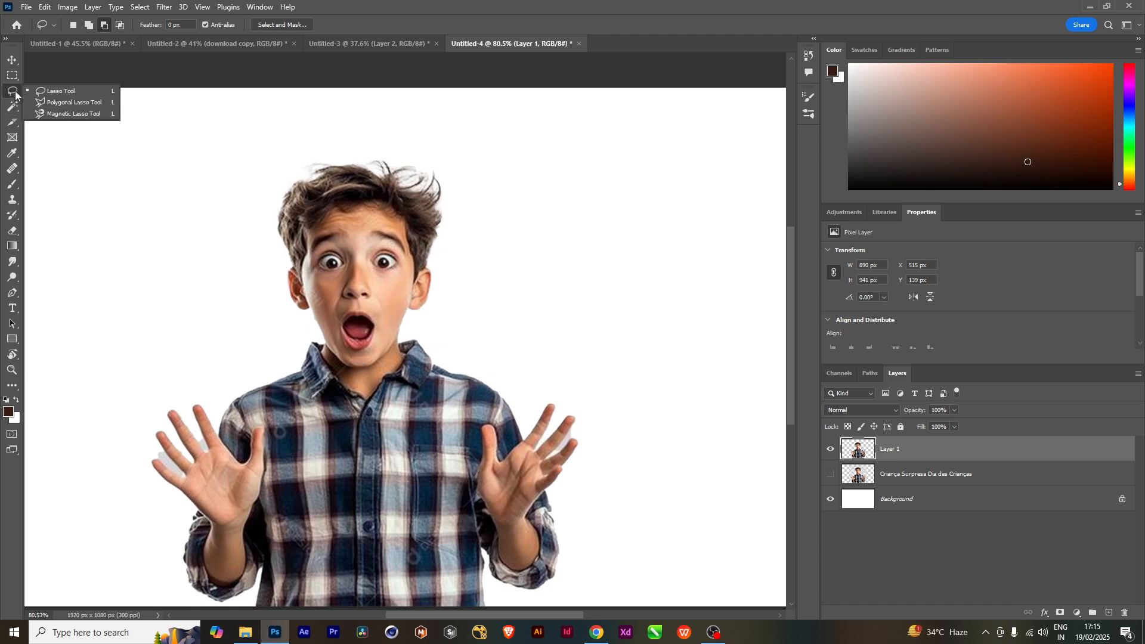
click(60, 102)
scroll(364, 368, up, 2)
scroll(364, 370, up, 3)
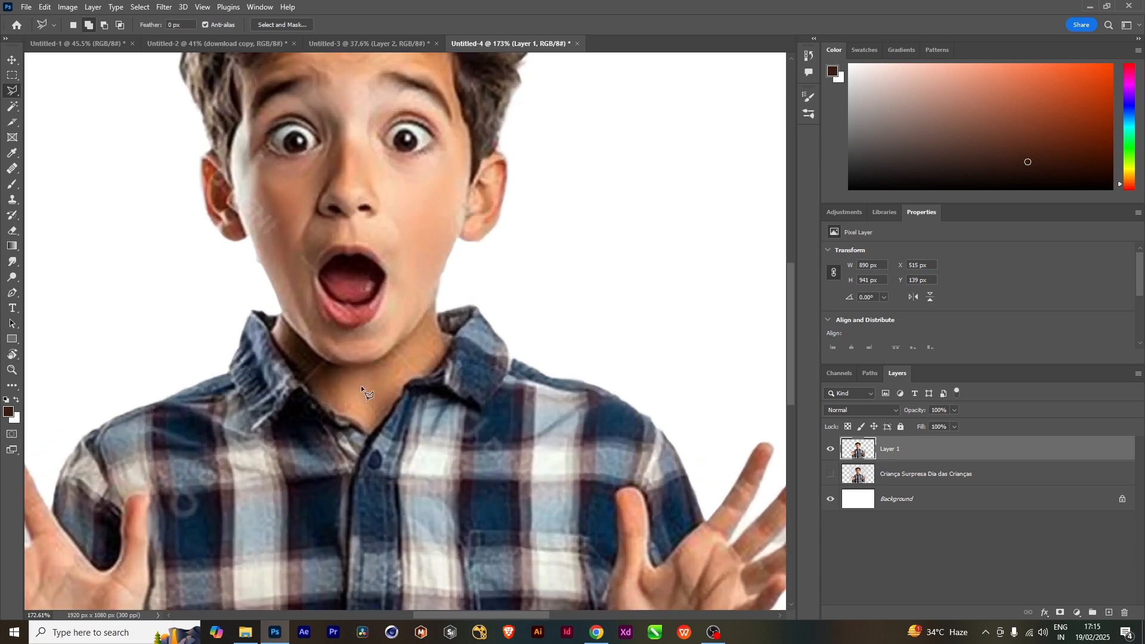
drag(360, 386, 408, 396)
click(411, 377)
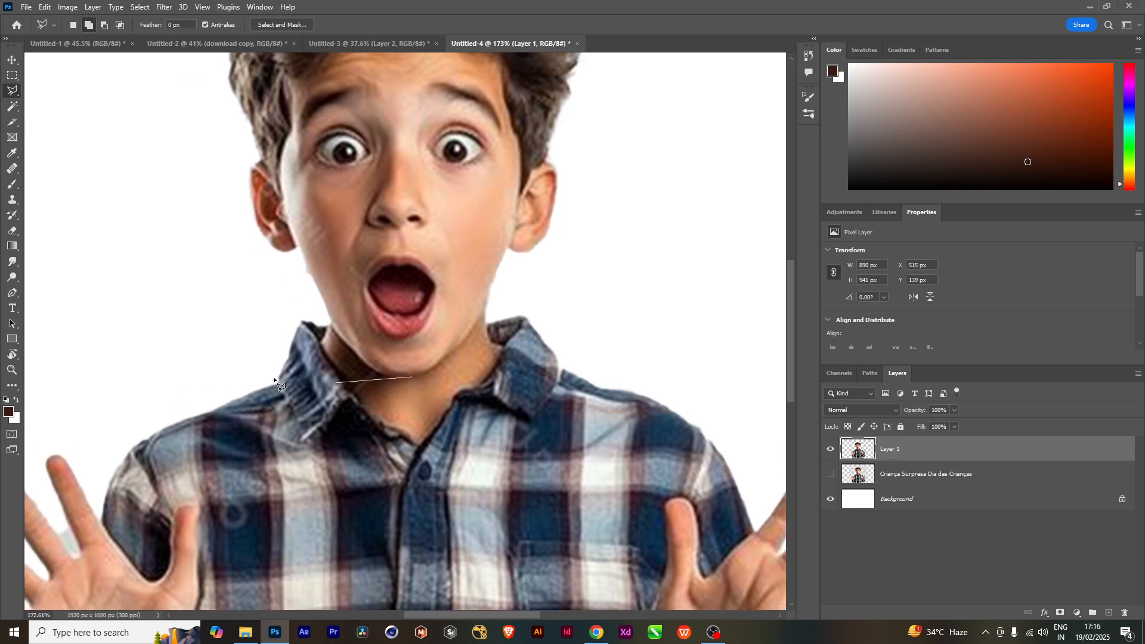
click(375, 373)
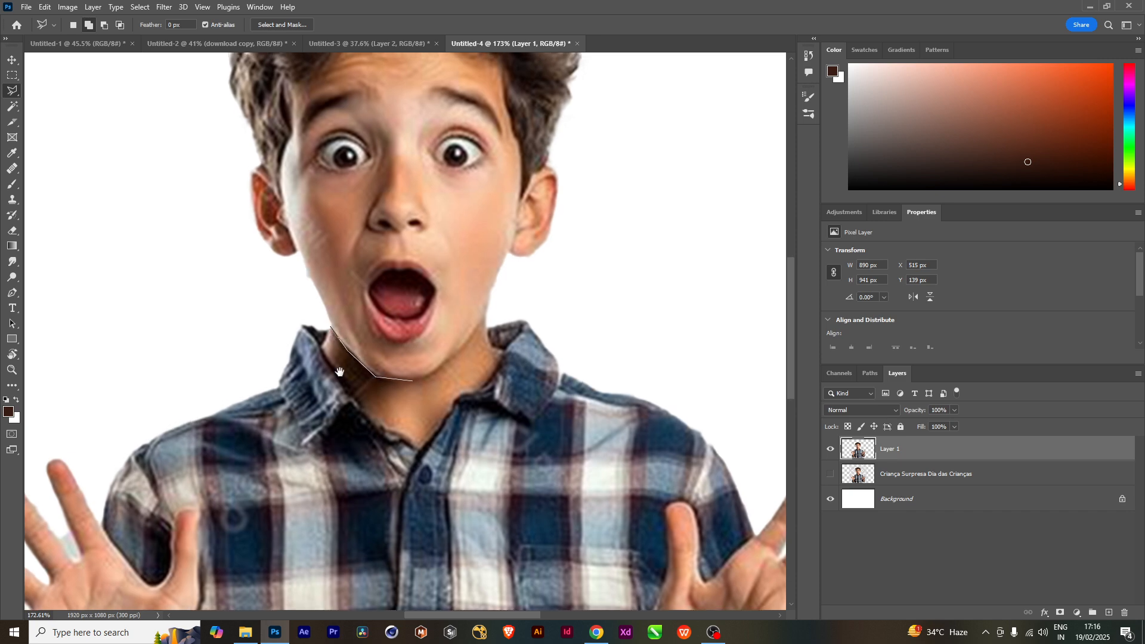
drag(330, 323, 358, 465)
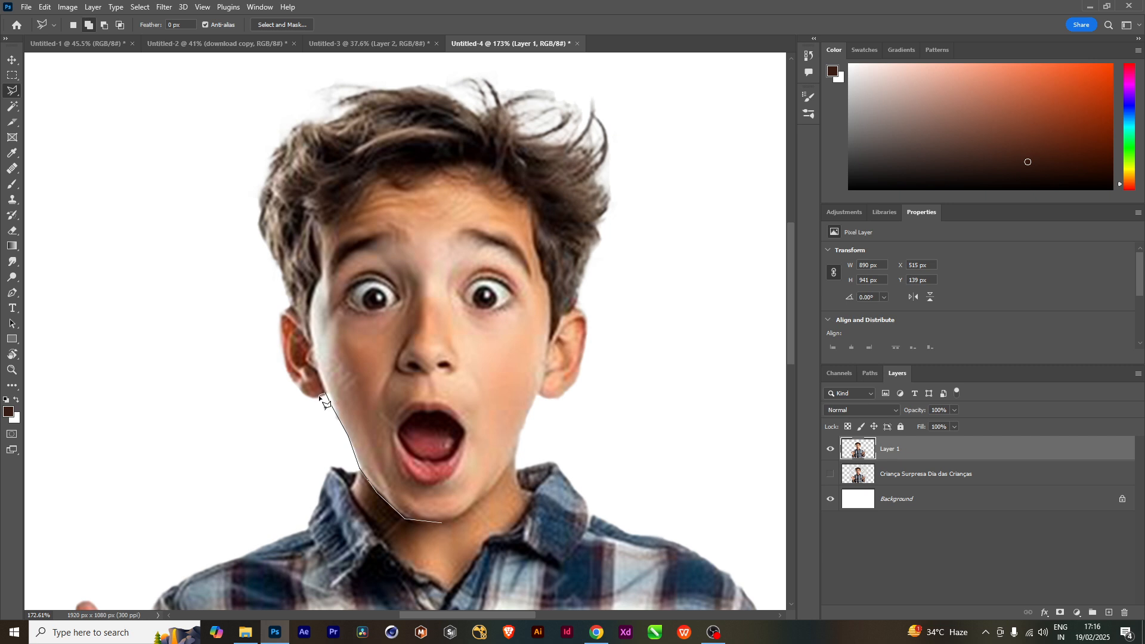
drag(319, 396, 334, 441)
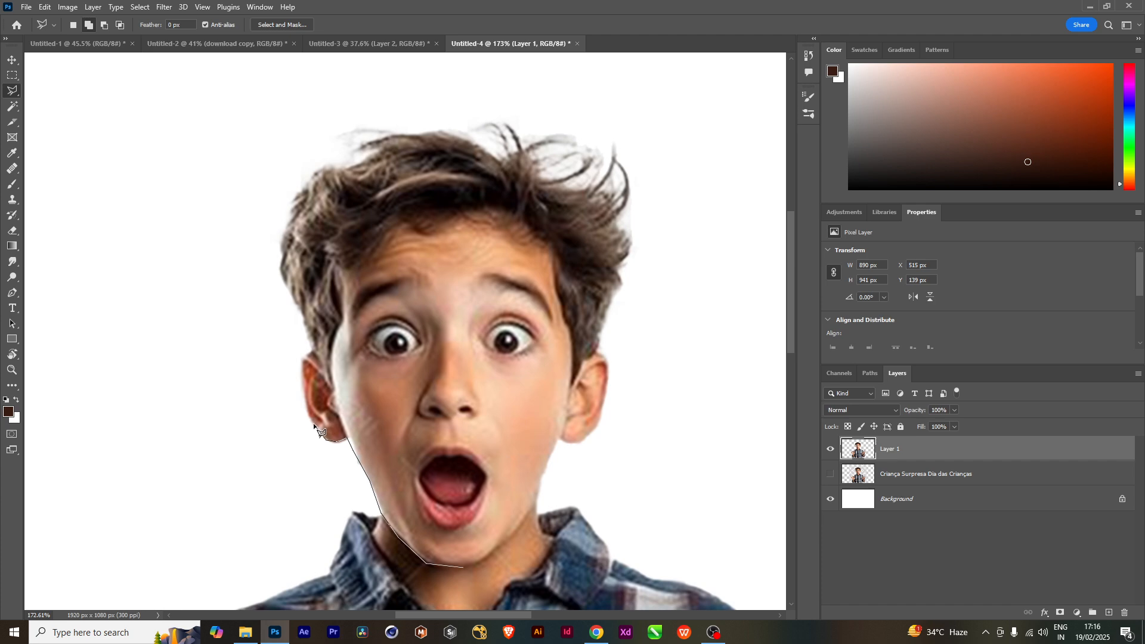
drag(315, 424, 324, 477)
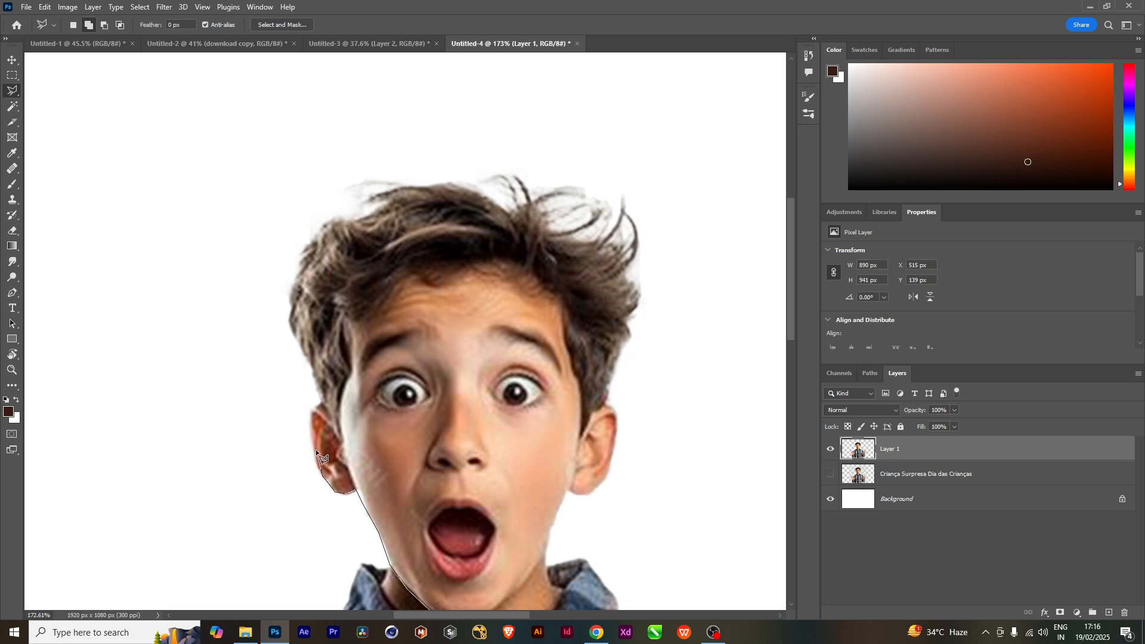
click(321, 401)
Try to extend the lasso outline from above the ear up the side of the hair and across the crown.
drag(314, 377, 291, 619)
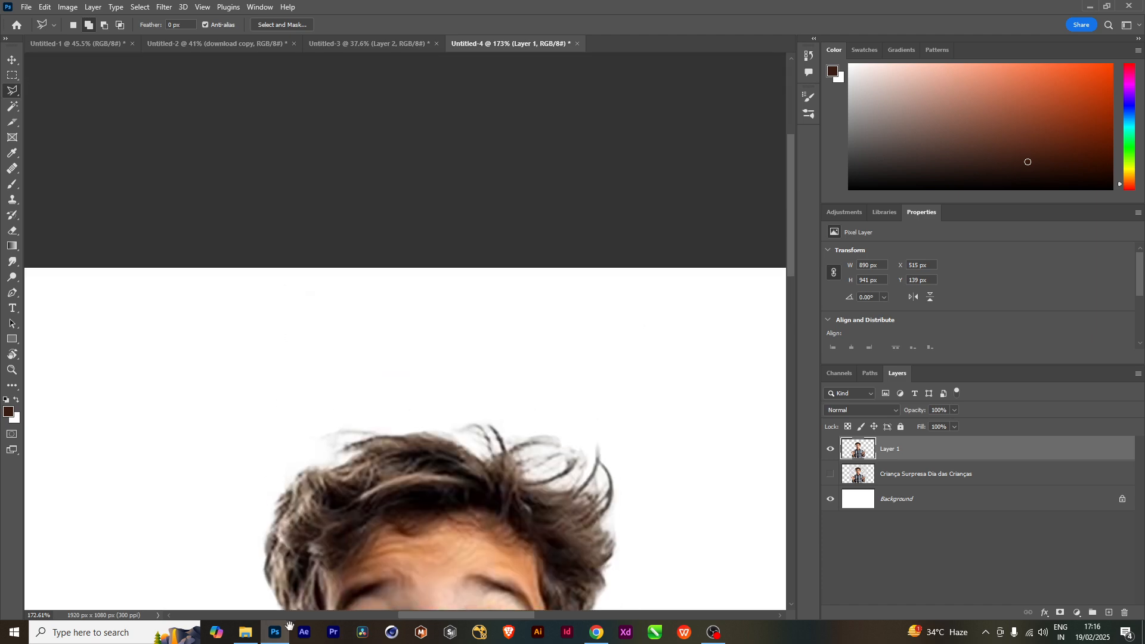
drag(478, 194, 268, 137)
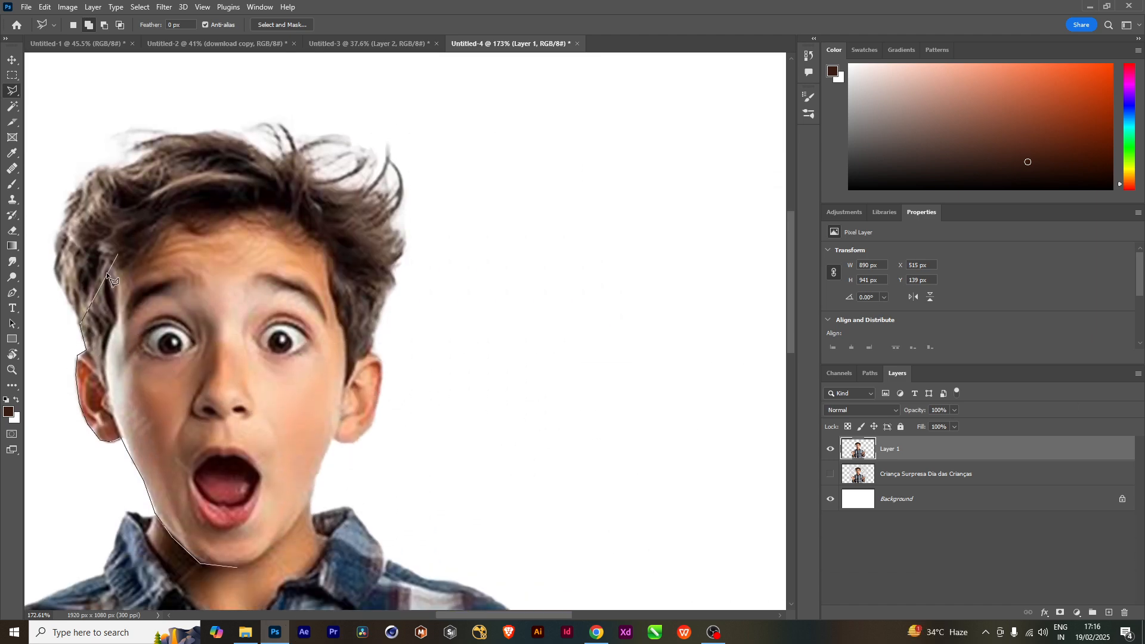
drag(108, 274, 299, 291)
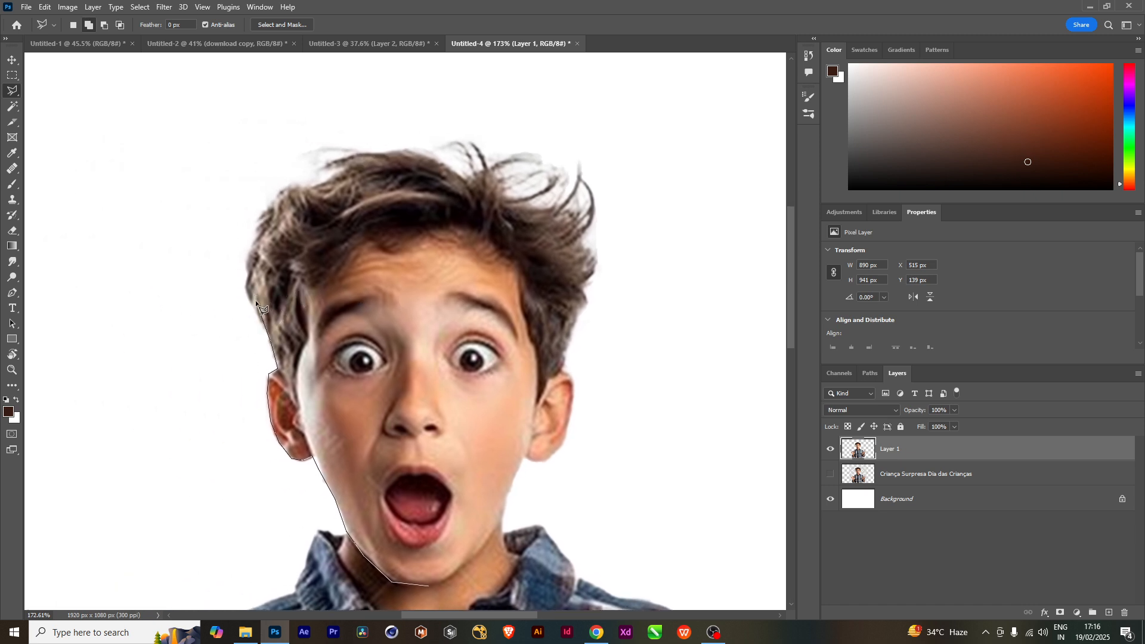
click(248, 255)
click(261, 216)
scroll(258, 329, up, 3)
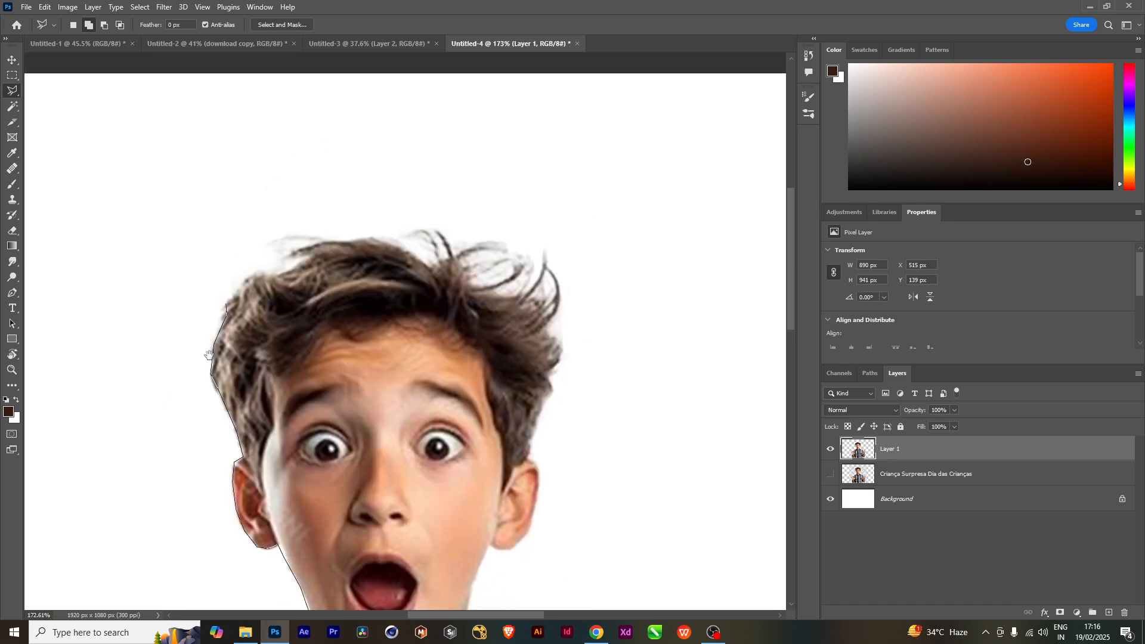
click(231, 335)
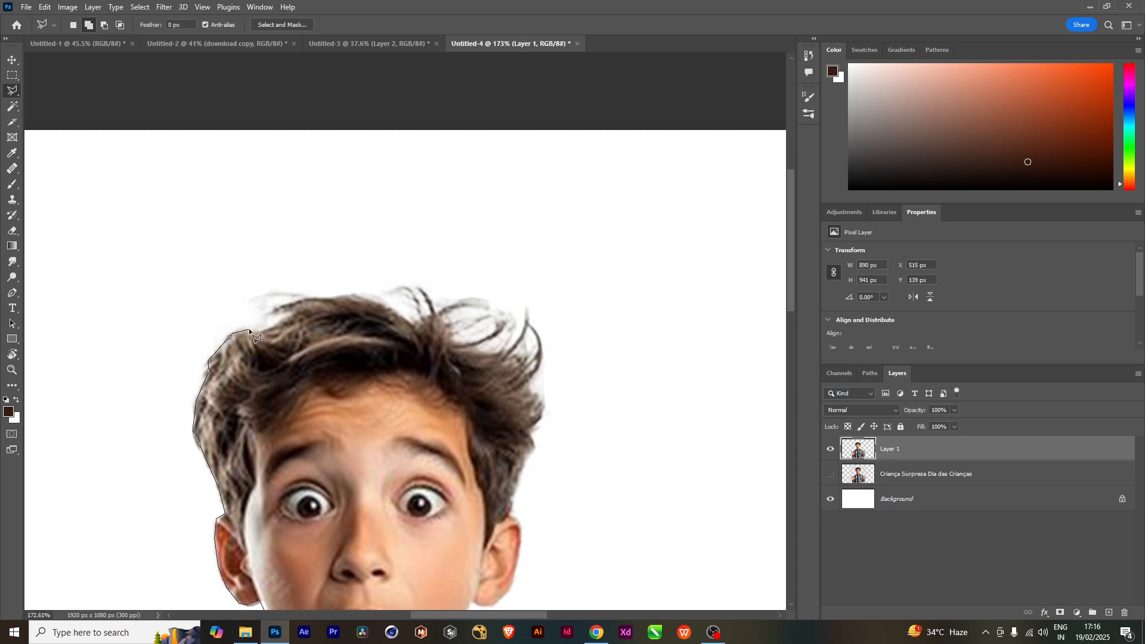
click(247, 329)
click(290, 315)
click(268, 311)
click(307, 297)
click(352, 295)
click(396, 311)
click(459, 302)
click(489, 305)
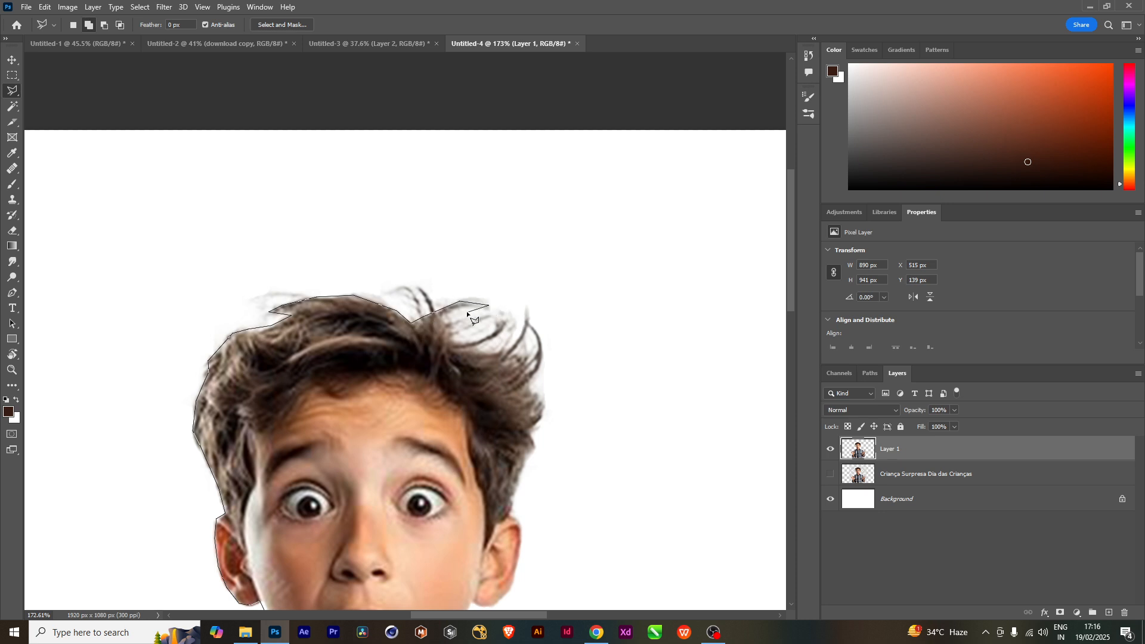
Try to carry the lasso outline around the loose hair strands on the image's right side, and clear the selection.
click(450, 341)
click(466, 344)
click(488, 336)
click(507, 319)
click(502, 351)
click(511, 345)
click(524, 332)
click(527, 305)
click(531, 360)
click(540, 352)
click(538, 370)
click(531, 392)
double_click(544, 403)
drag(540, 431, 459, 272)
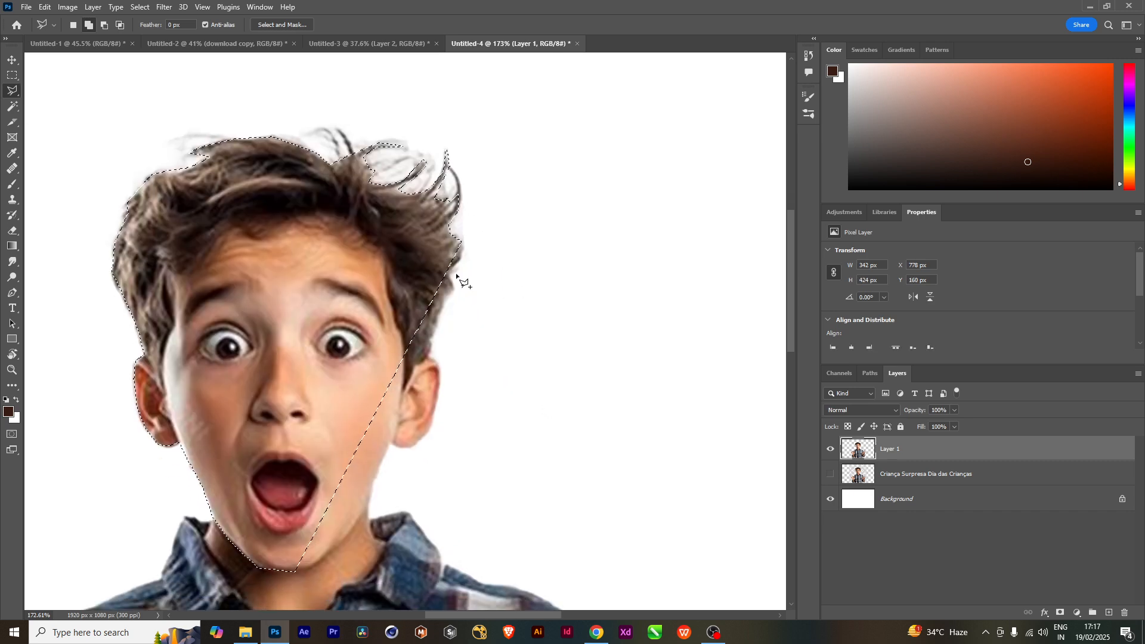
key(ctrl+d)
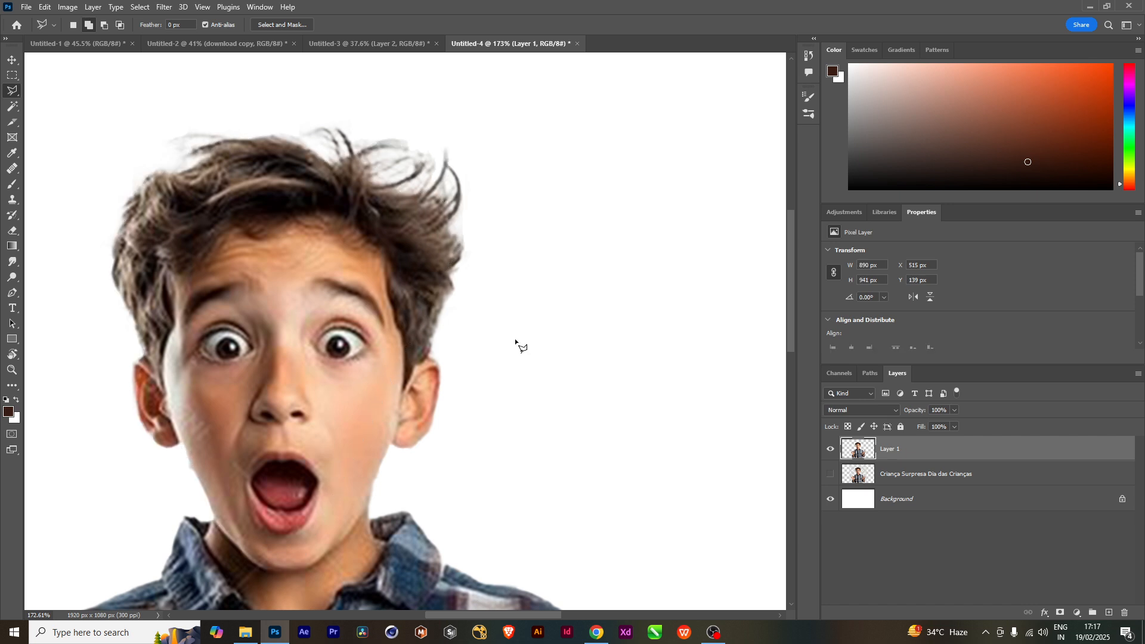
Start a Pen path under the boy's chin and trace the jaw, ear and lower hair on the image's left side.
key(p)
scroll(374, 494, left, 3)
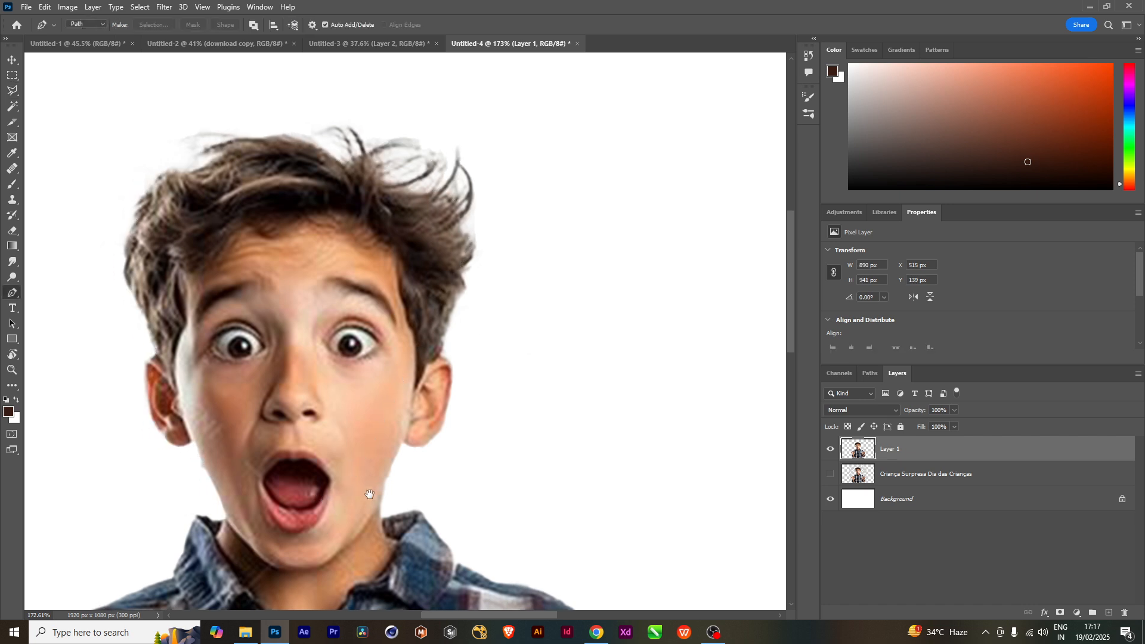
click(368, 561)
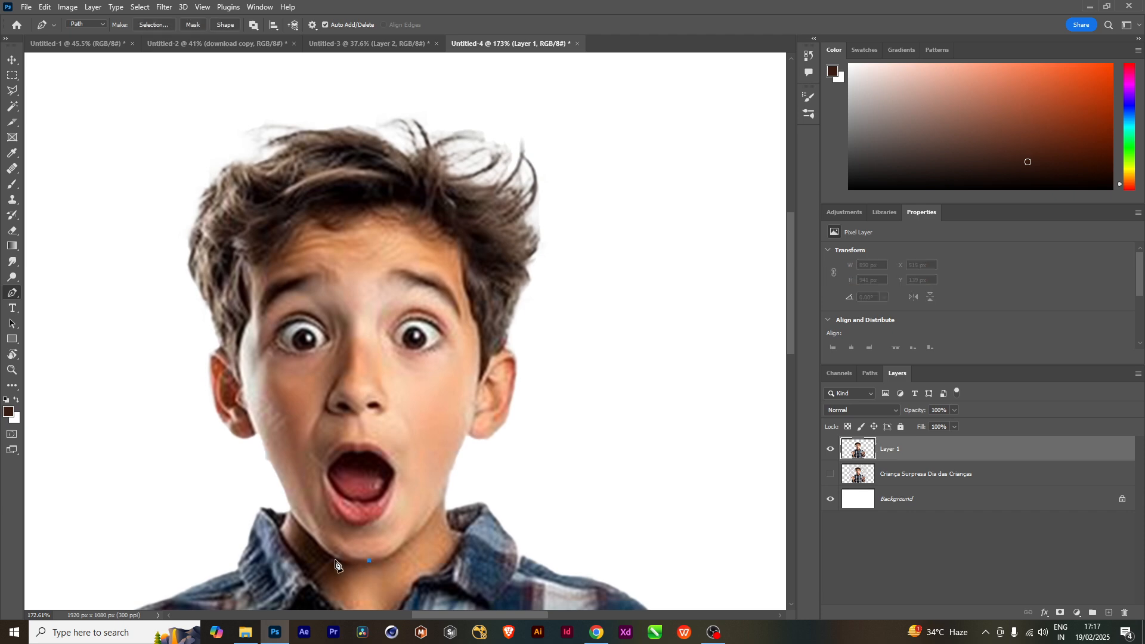
drag(330, 557, 278, 474)
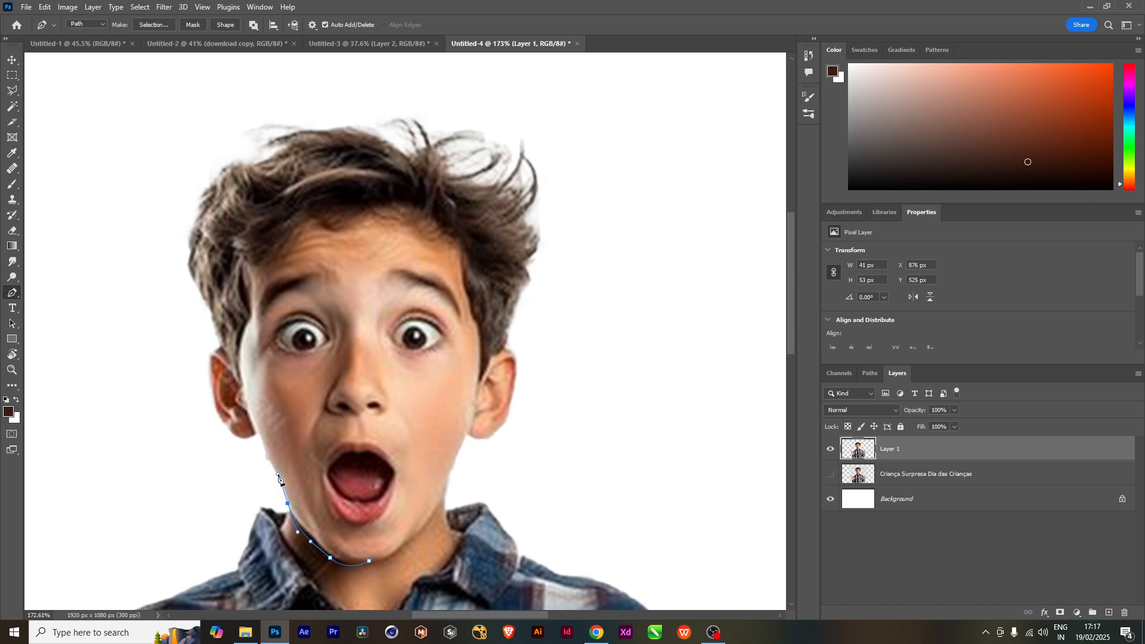
drag(339, 506, 405, 540)
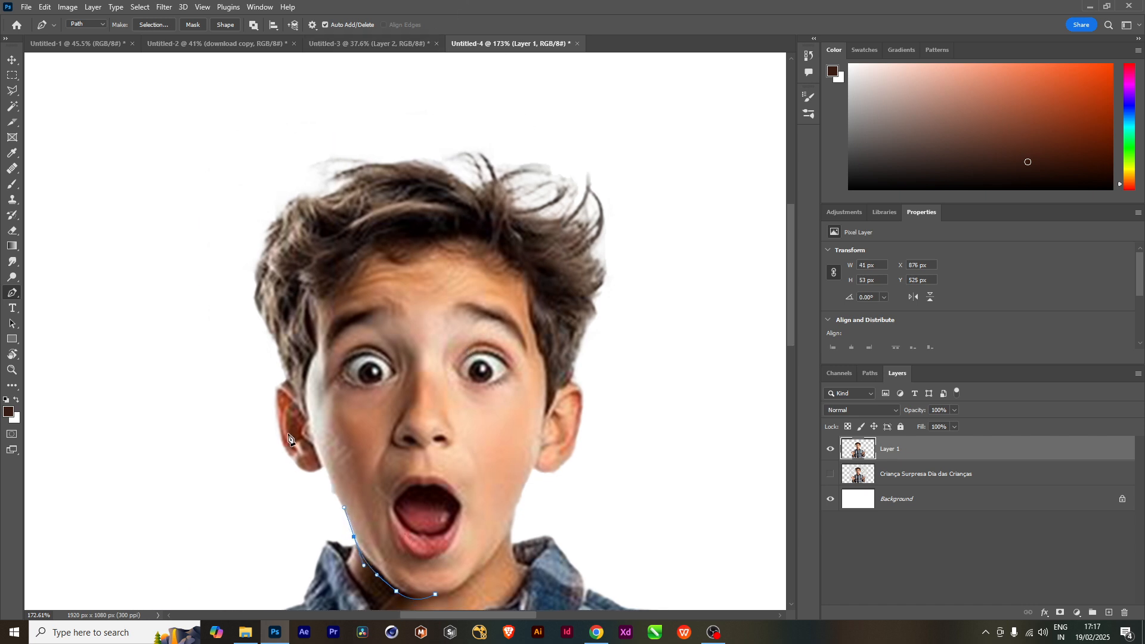
drag(331, 480, 299, 470)
drag(279, 431, 284, 376)
drag(272, 334, 258, 308)
Continue the path up the hair on the image's left side to the crown, undoing the misplaced last points.
scroll(327, 461, up, 3)
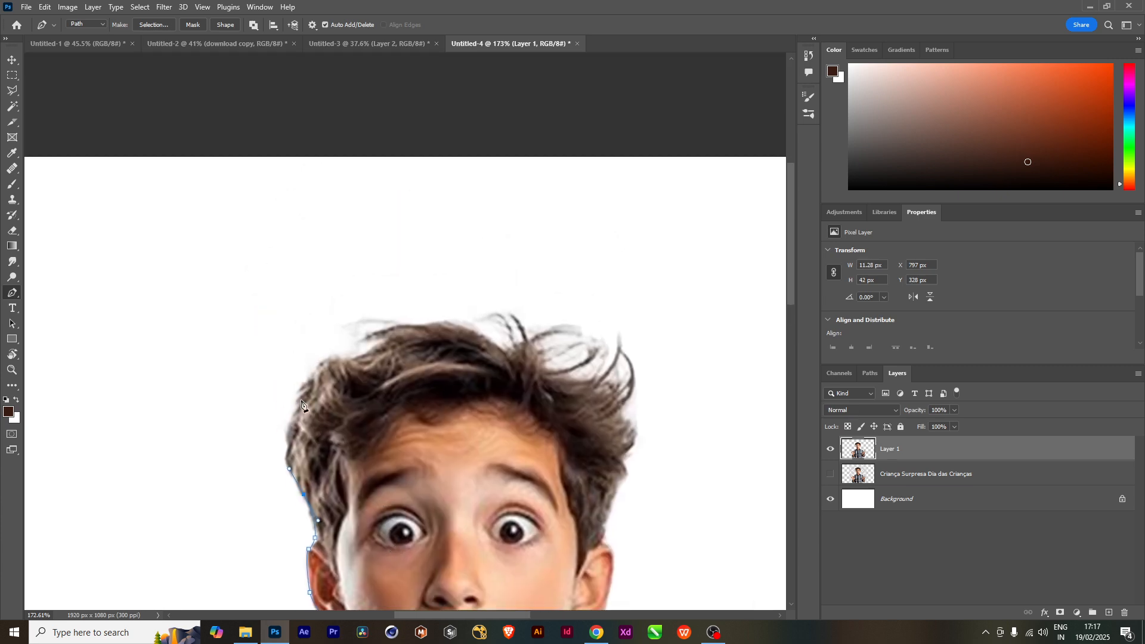
drag(303, 400, 381, 342)
click(367, 335)
drag(449, 322, 480, 332)
key(ctrl+z)
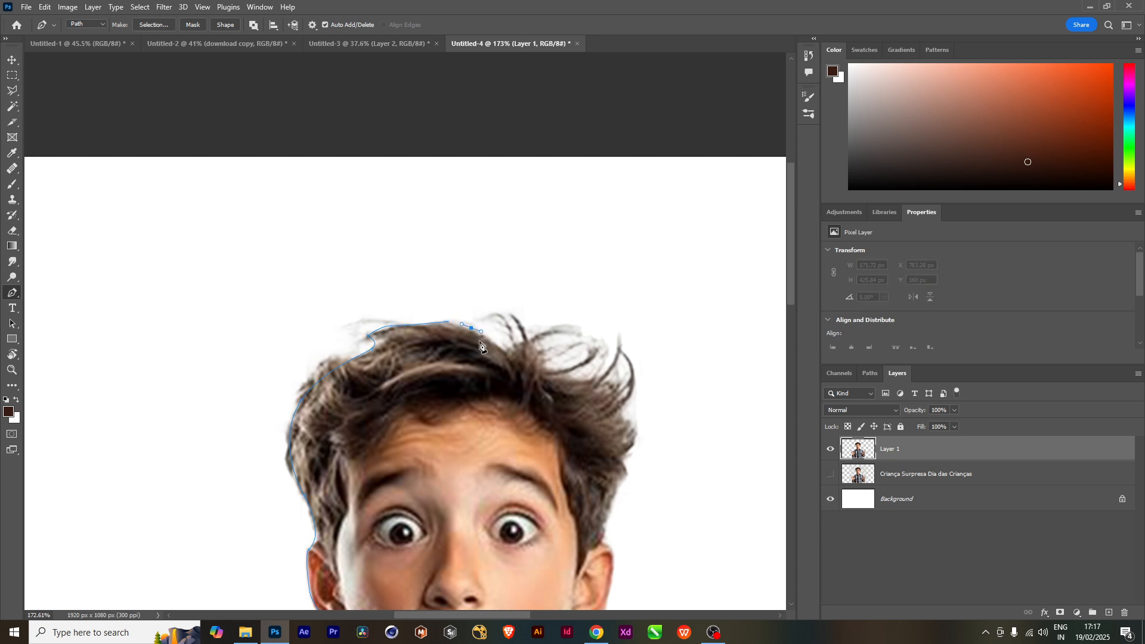
key(ctrl+z)
key(ctrl+z)
key(ctrl+z)
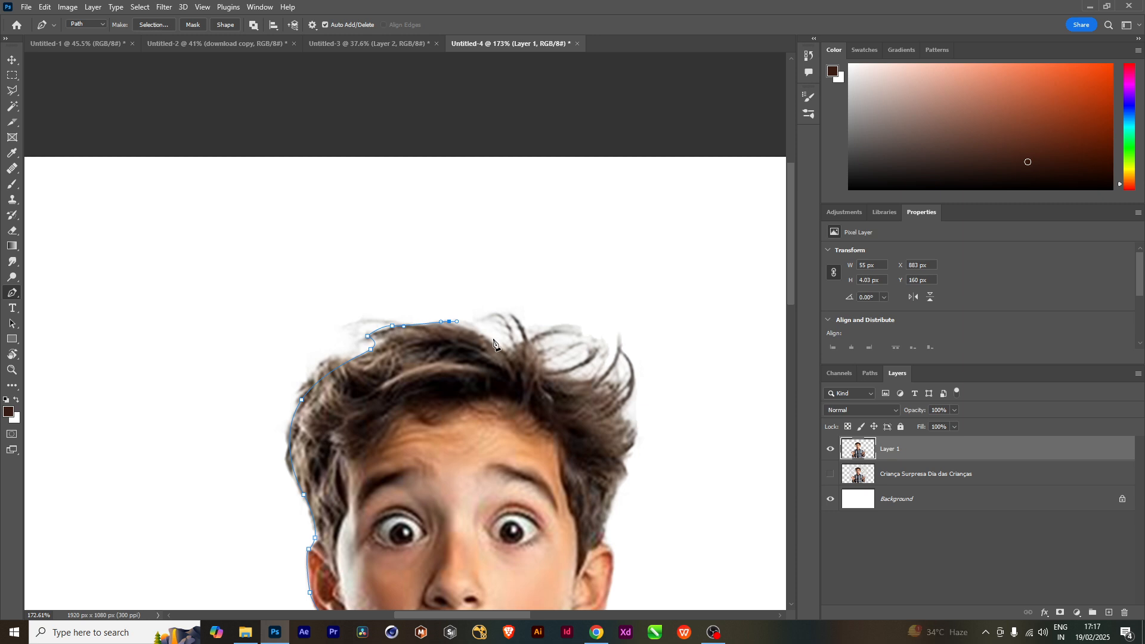
Extend the path through the dip in the crown and out to the loose strands on the image's right side.
mouse_move(491, 336)
mouse_down()
mouse_move(499, 344)
mouse_move(488, 338)
mouse_up()
key(ctrl+z)
click(506, 352)
click(565, 328)
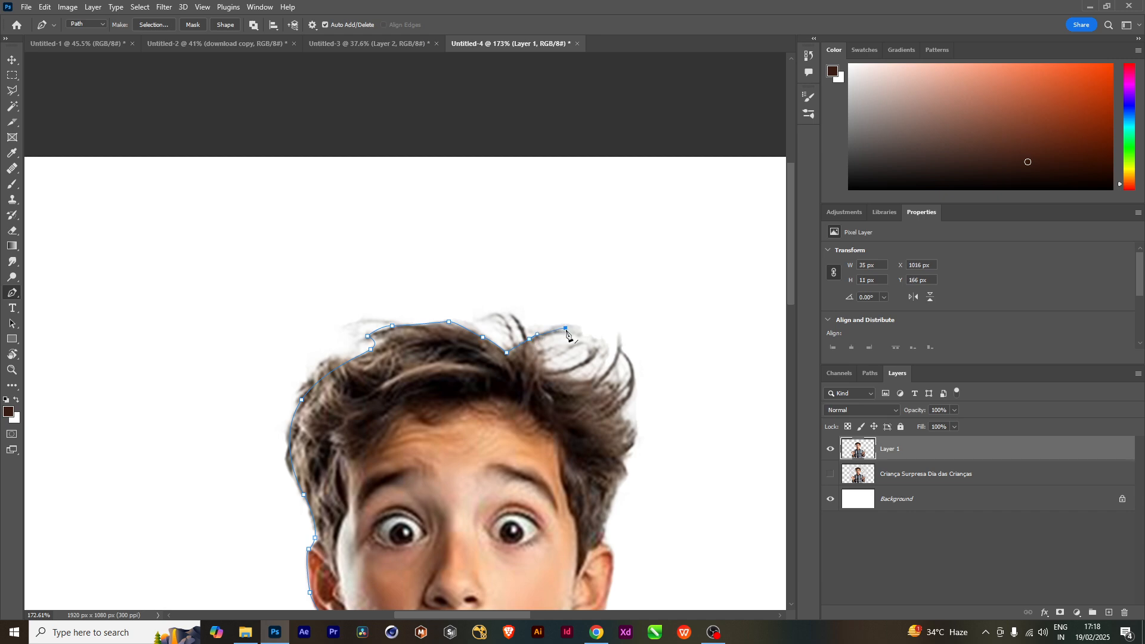
Carry the path inward beneath the loose strands and along the outer edge of the hair on the image's right side.
click(542, 358)
click(548, 370)
click(565, 376)
click(589, 379)
click(600, 377)
click(609, 374)
mouse_move(612, 382)
mouse_down()
mouse_move(609, 418)
mouse_move(564, 361)
mouse_move(592, 391)
mouse_up()
click(620, 399)
key(space)
click(582, 358)
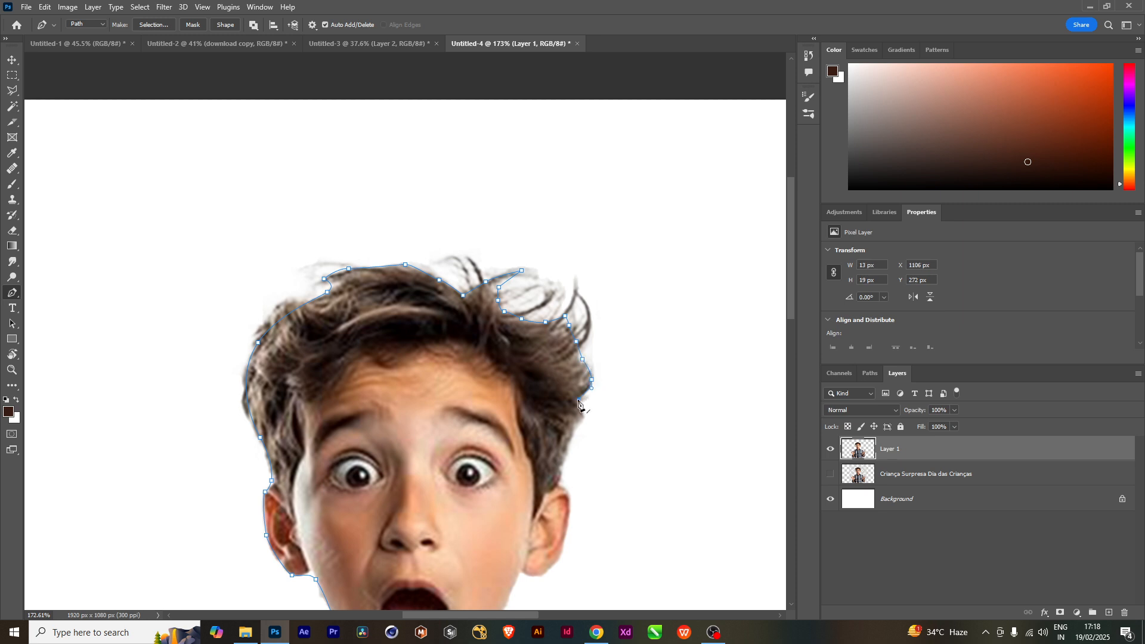
Trace the path down the side of the hair to the top of the ear on the image's right side.
click(579, 400)
click(572, 431)
click(567, 455)
drag(564, 460, 529, 416)
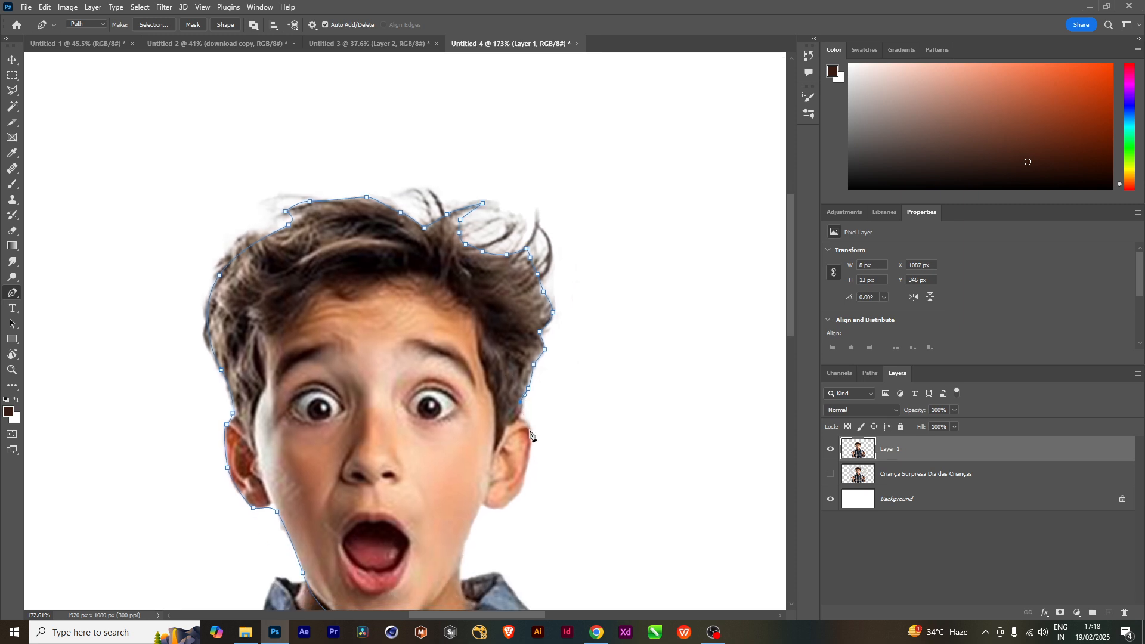
click(520, 416)
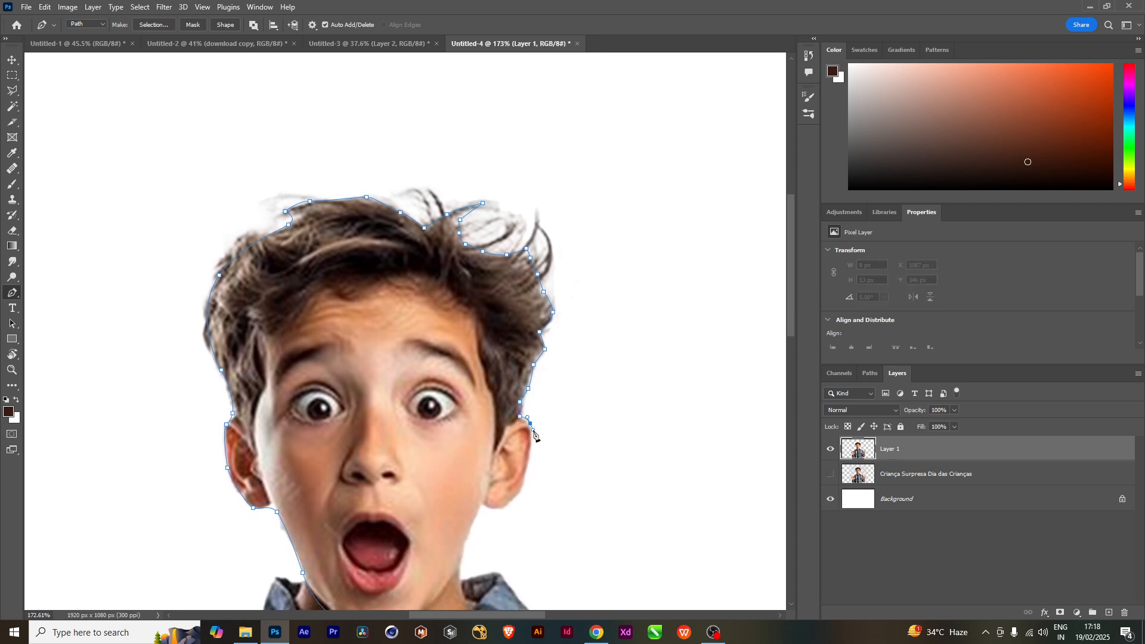
Trace the ear and jaw on the image's right side and close the path at the starting point under the chin.
drag(529, 460, 564, 396)
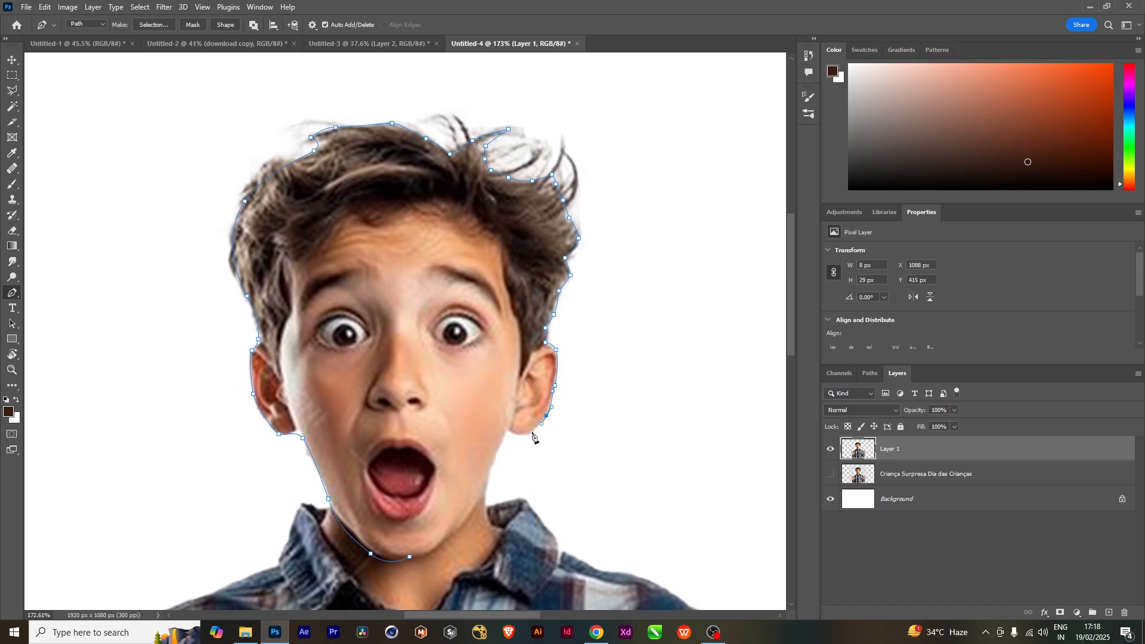
drag(528, 431, 458, 448)
click(511, 428)
click(426, 475)
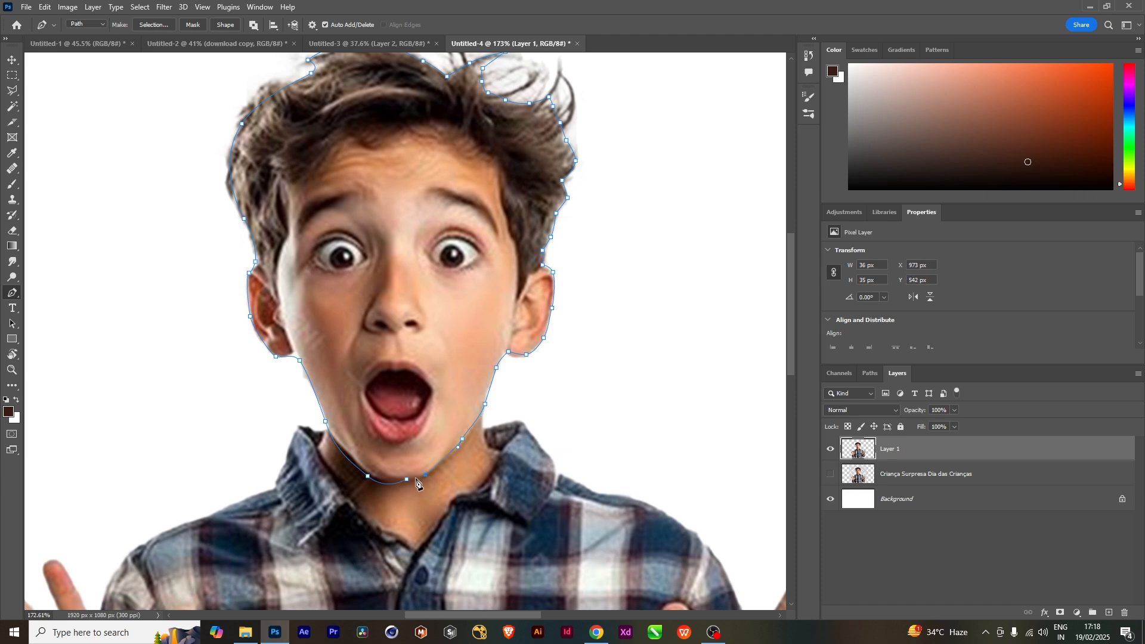
click(406, 481)
scroll(277, 422, down, 2)
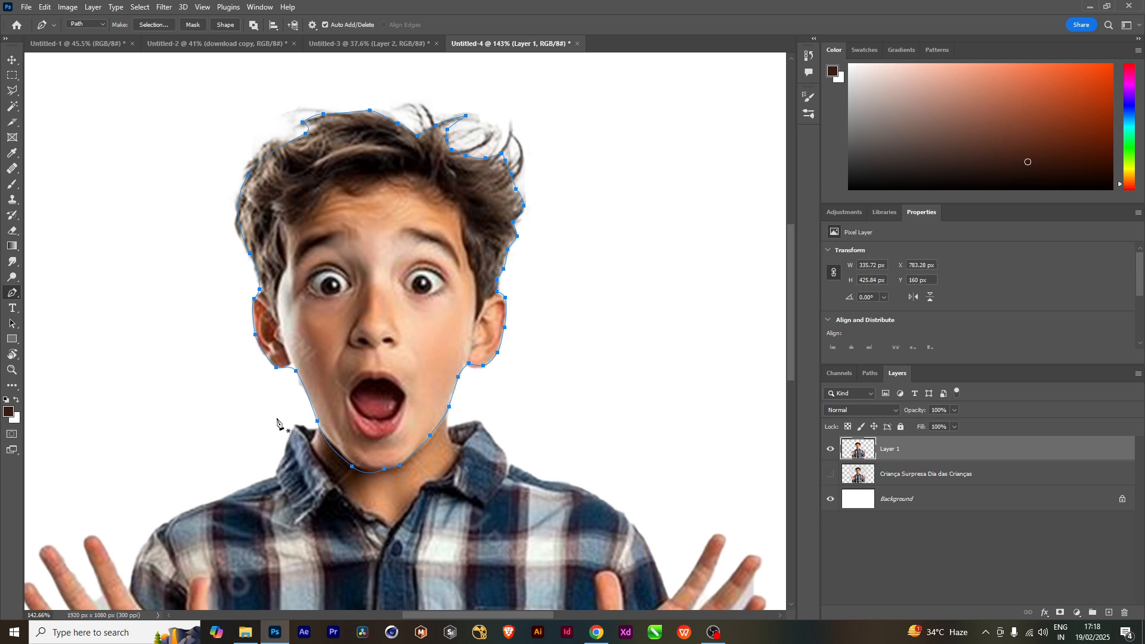
Convert the head path to a selection, feather it by 3 pixels, and copy the head to a new layer.
key(ctrl+Return)
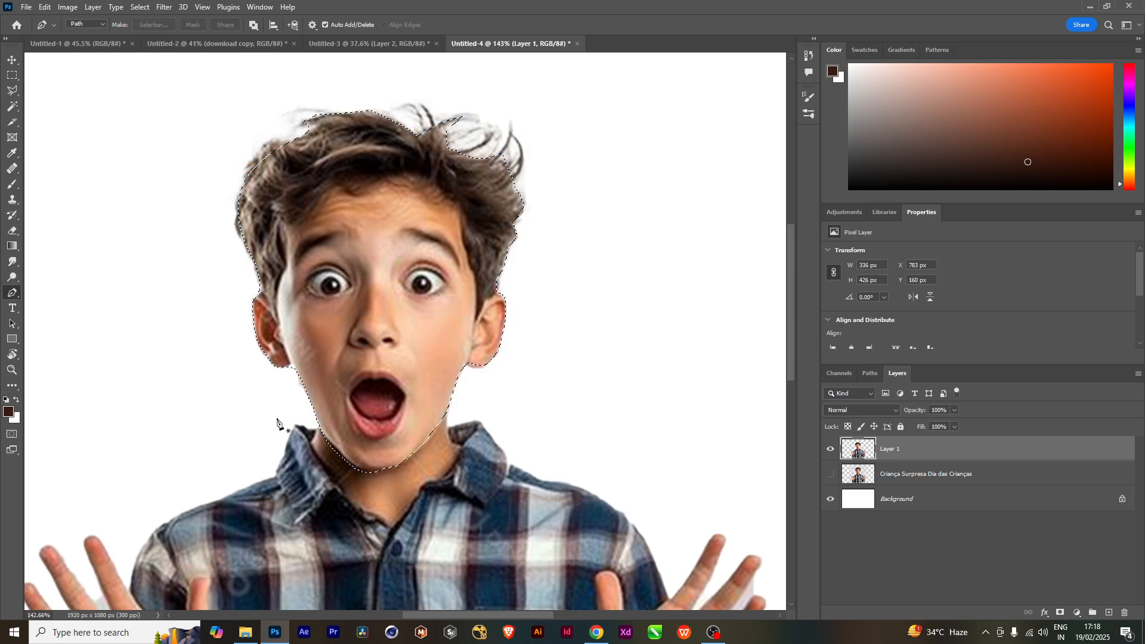
key(shift+F6)
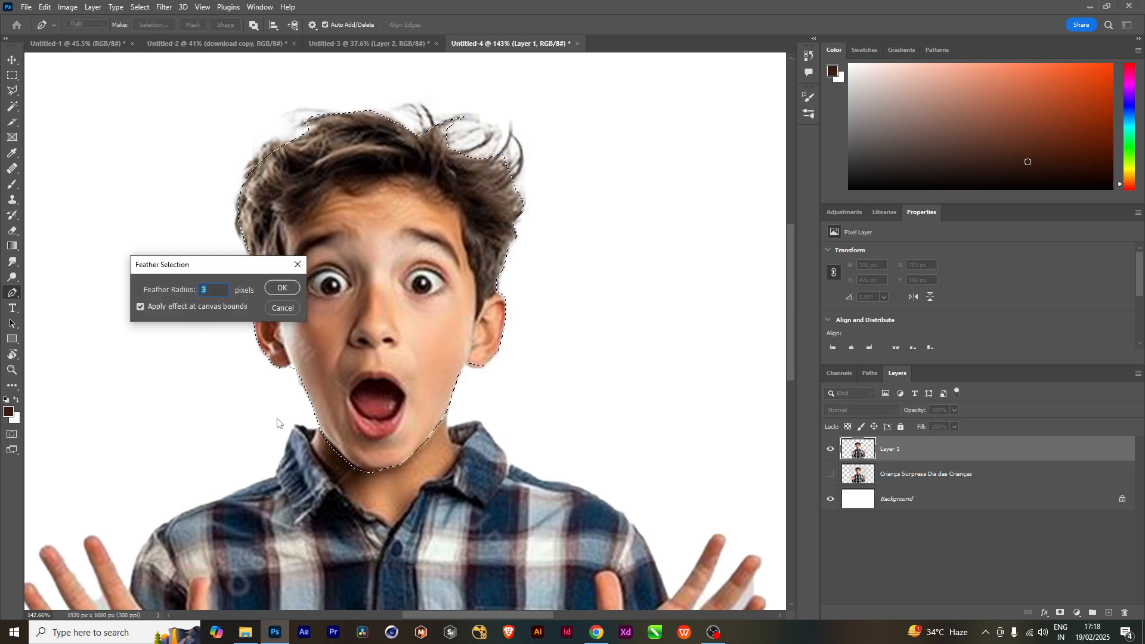
key(Return)
key(ctrl+j)
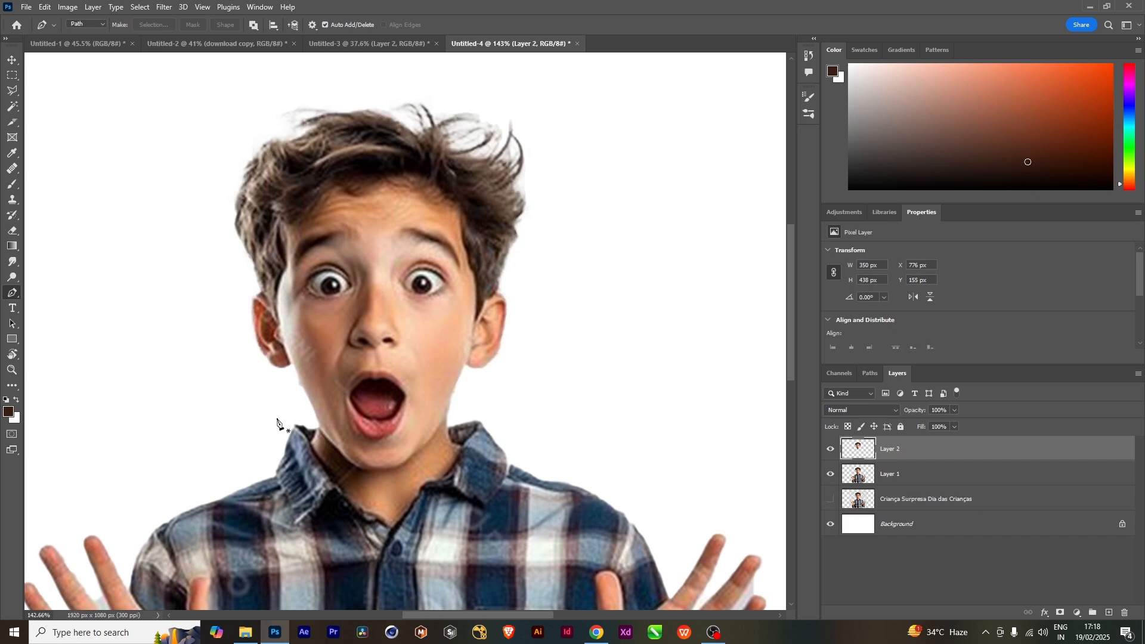
Enlarge the copied head to about 160% with Free Transform and place it over the boy's neck.
key(v)
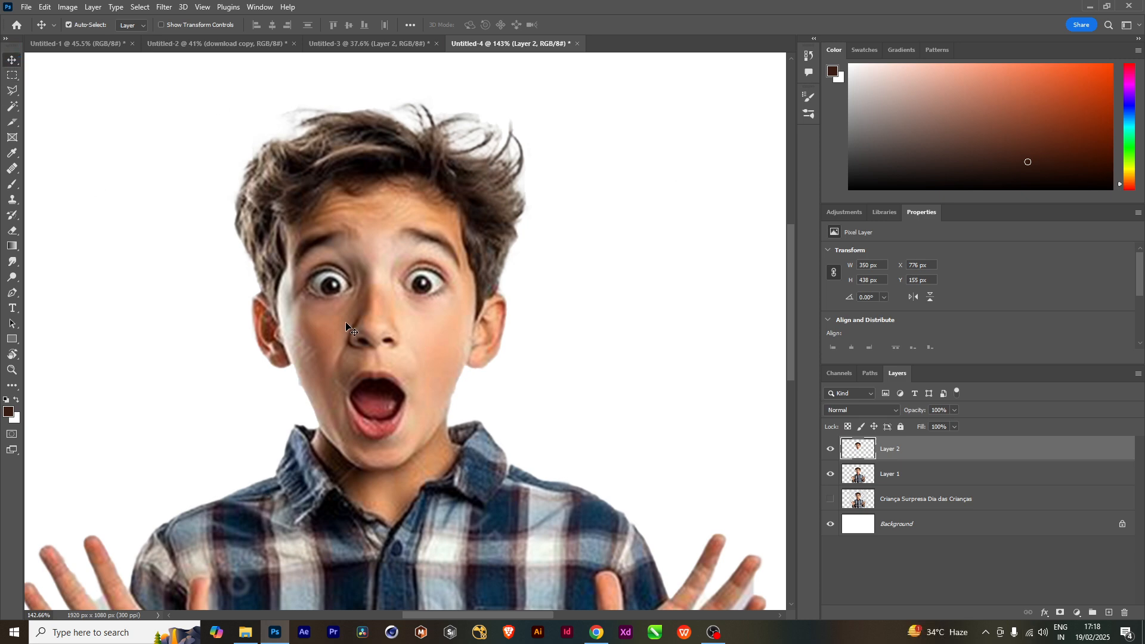
key(ctrl)
key(ctrl+t)
scroll(430, 401, down, 3)
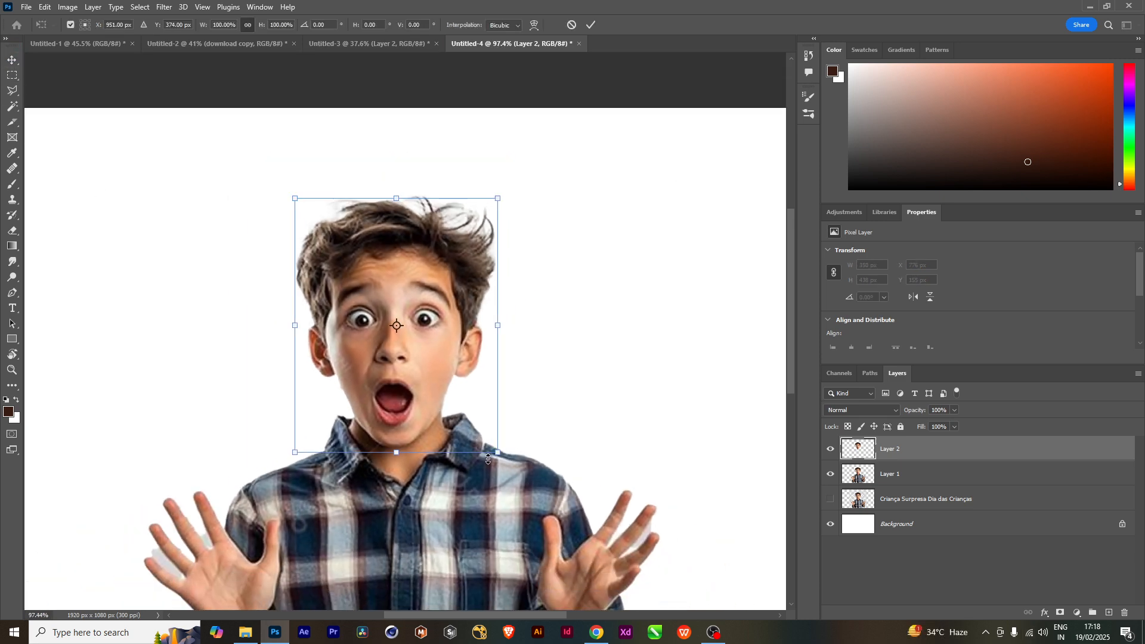
scroll(488, 460, down, 2)
scroll(489, 459, down, 2)
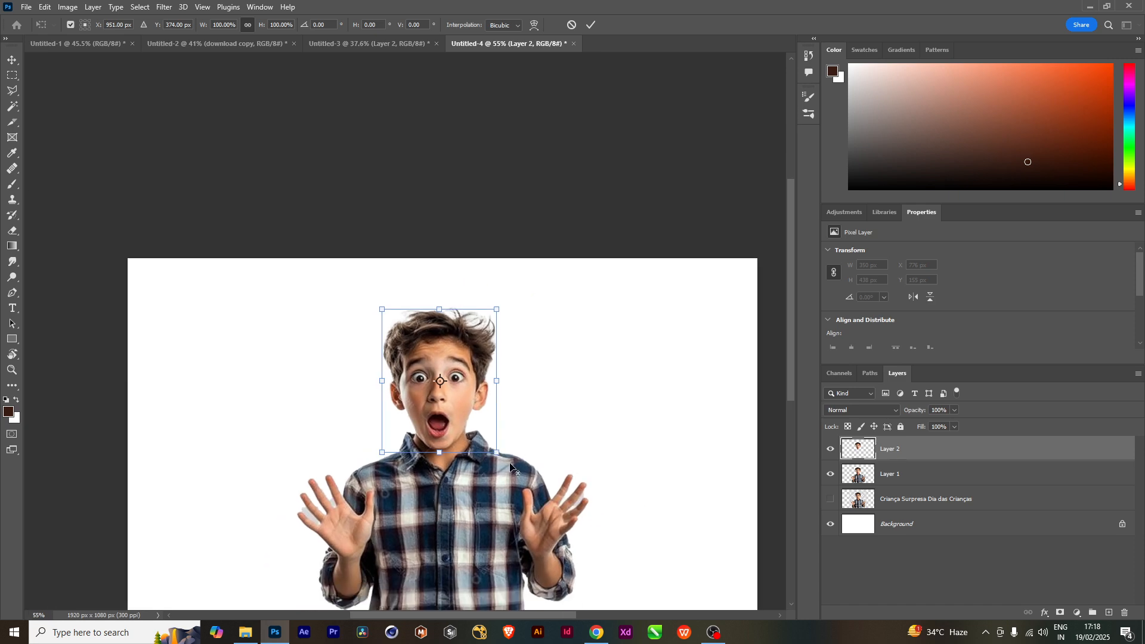
drag(497, 452, 539, 477)
drag(460, 439, 457, 411)
drag(529, 457, 544, 460)
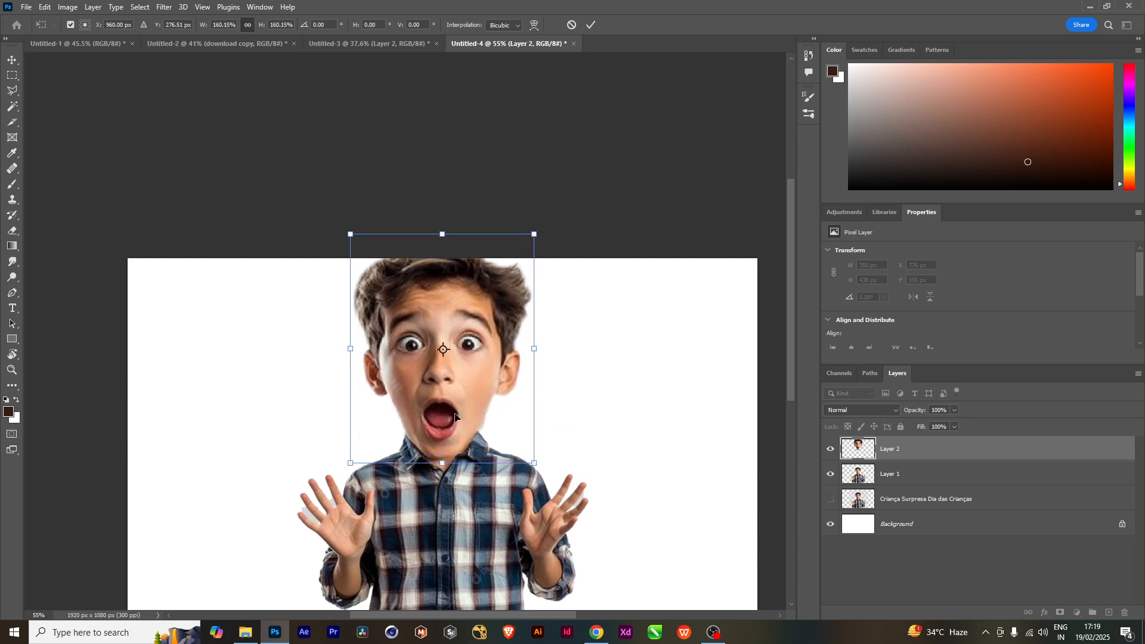
Nudge the enlarged head until its chin is centered over the shirt collar, and apply the transform.
drag(455, 413, 472, 423)
key(Down)
key(Down)
key(Down)
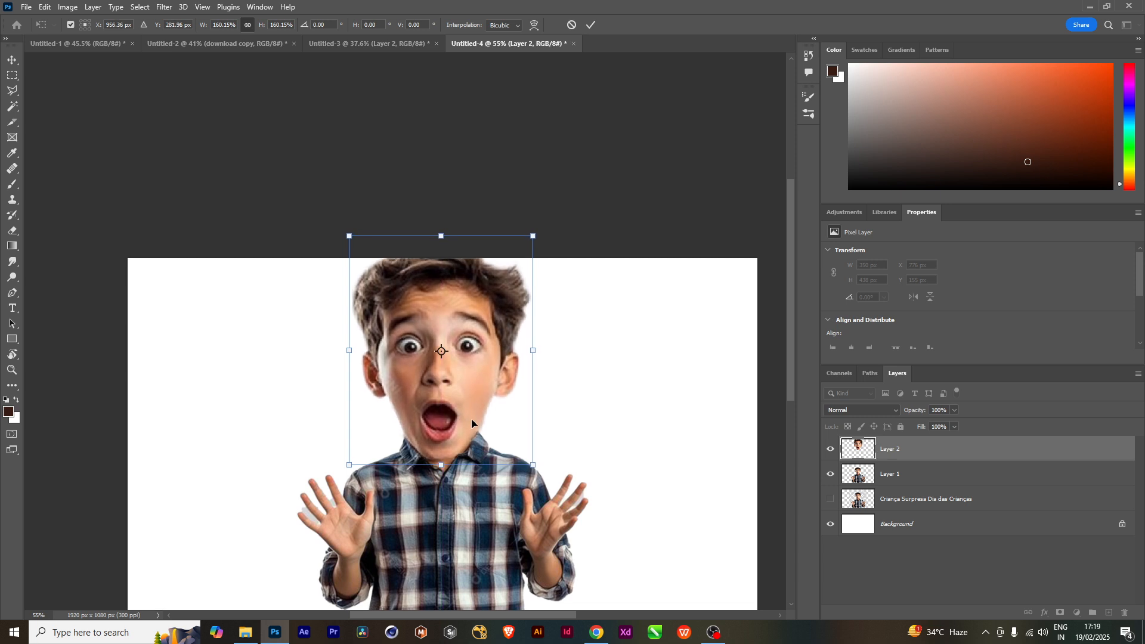
key(Right)
key(Right)
key(Right)
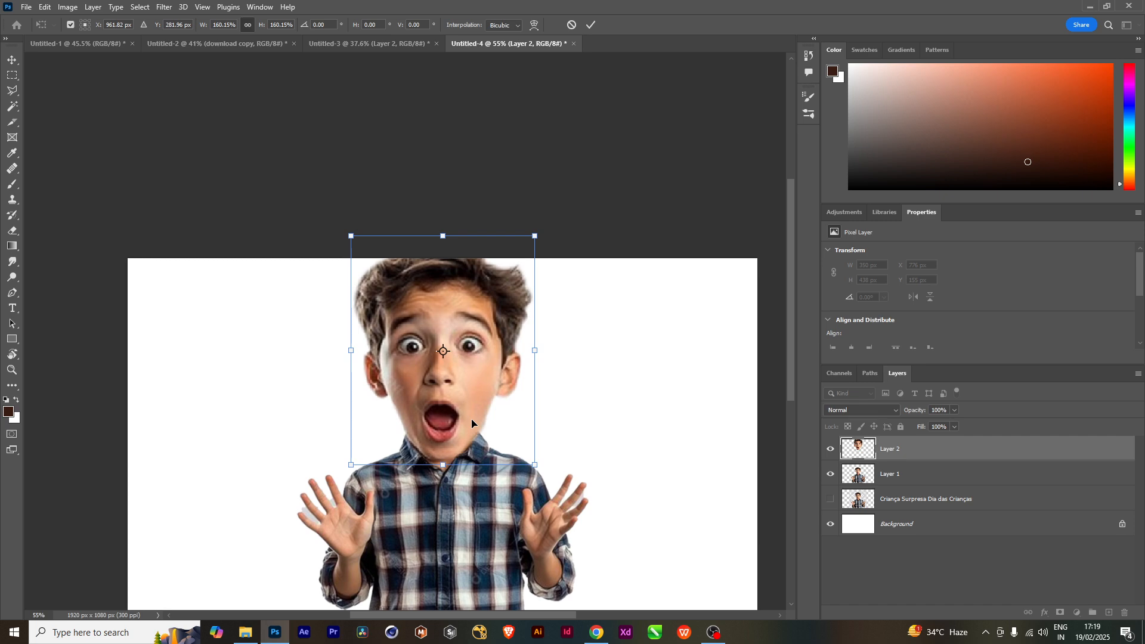
key(Down)
key(Left)
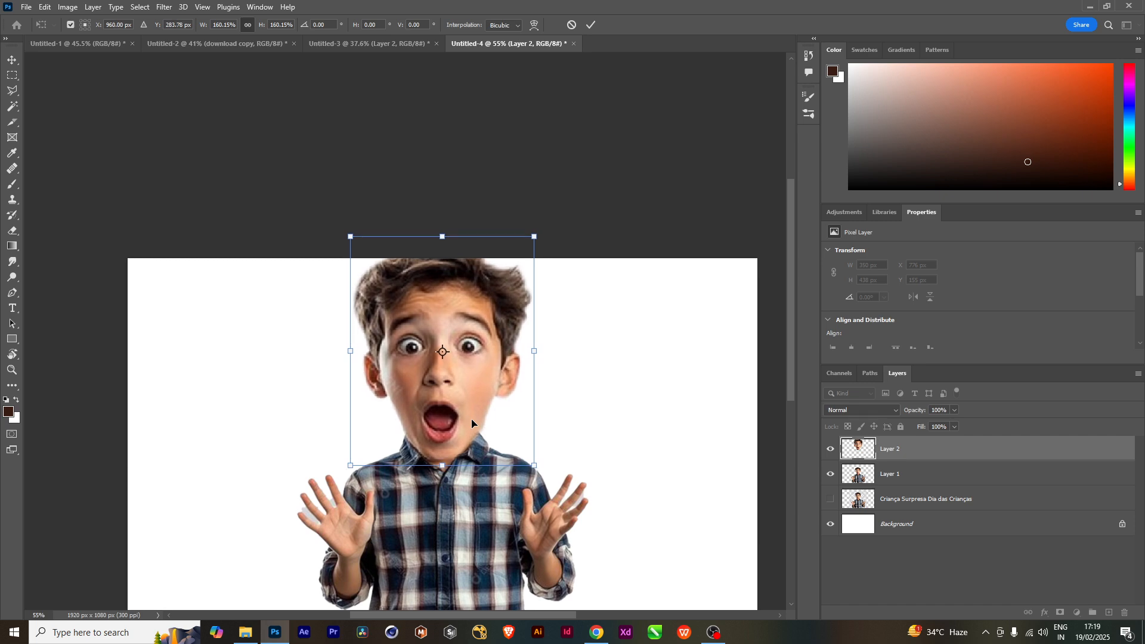
key(Left)
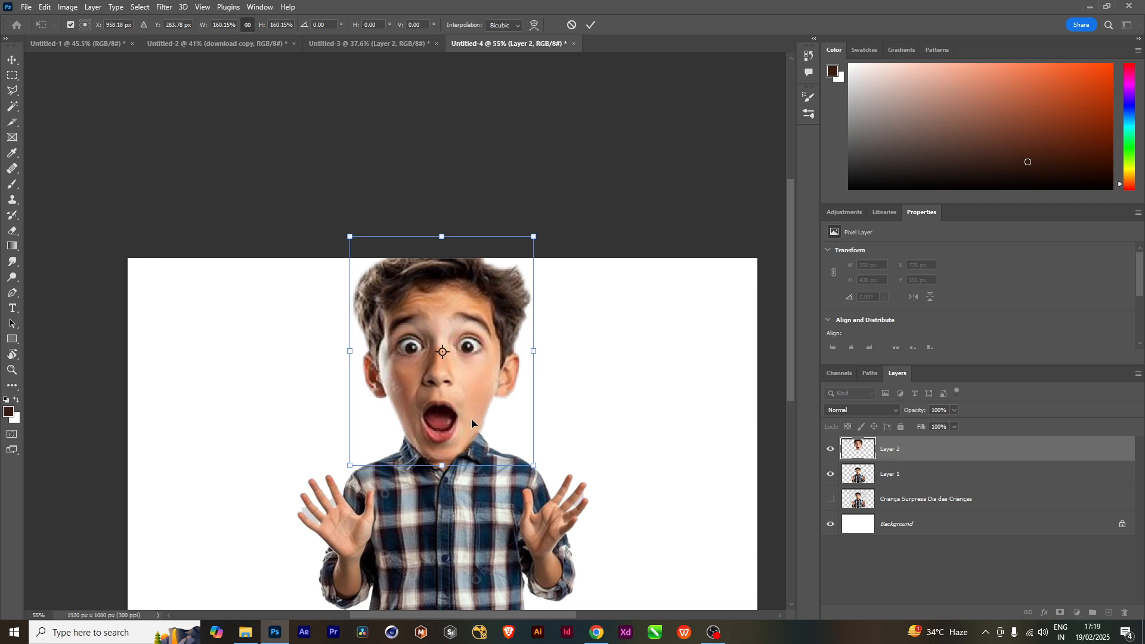
key(Return)
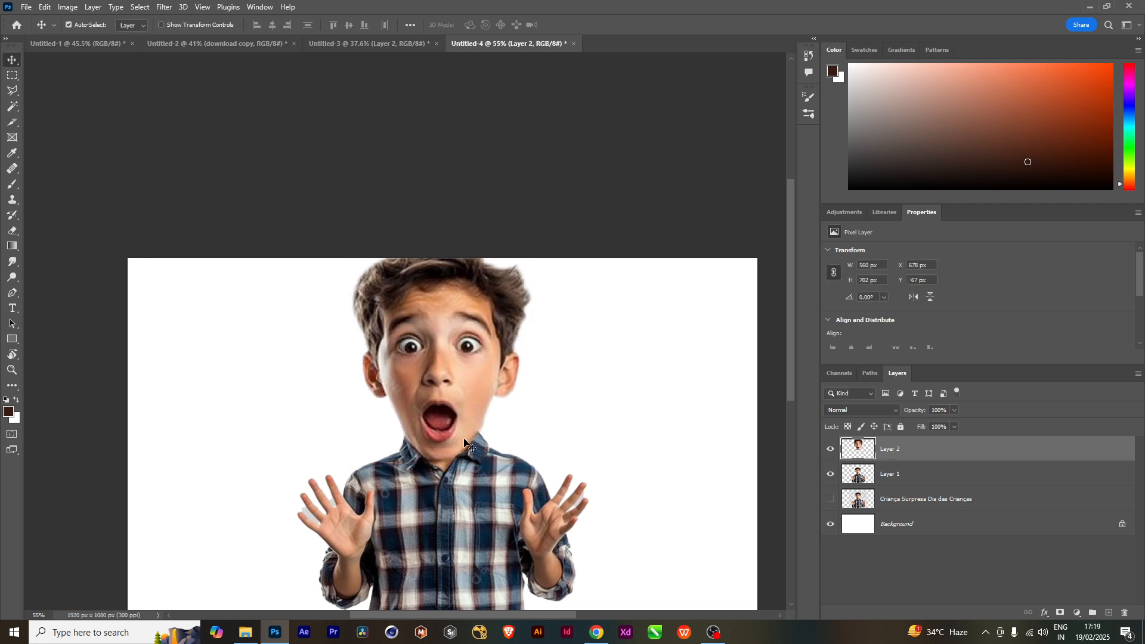
Scale the body on Layer 1 down to about 88% around its center.
scroll(474, 429, down, 3)
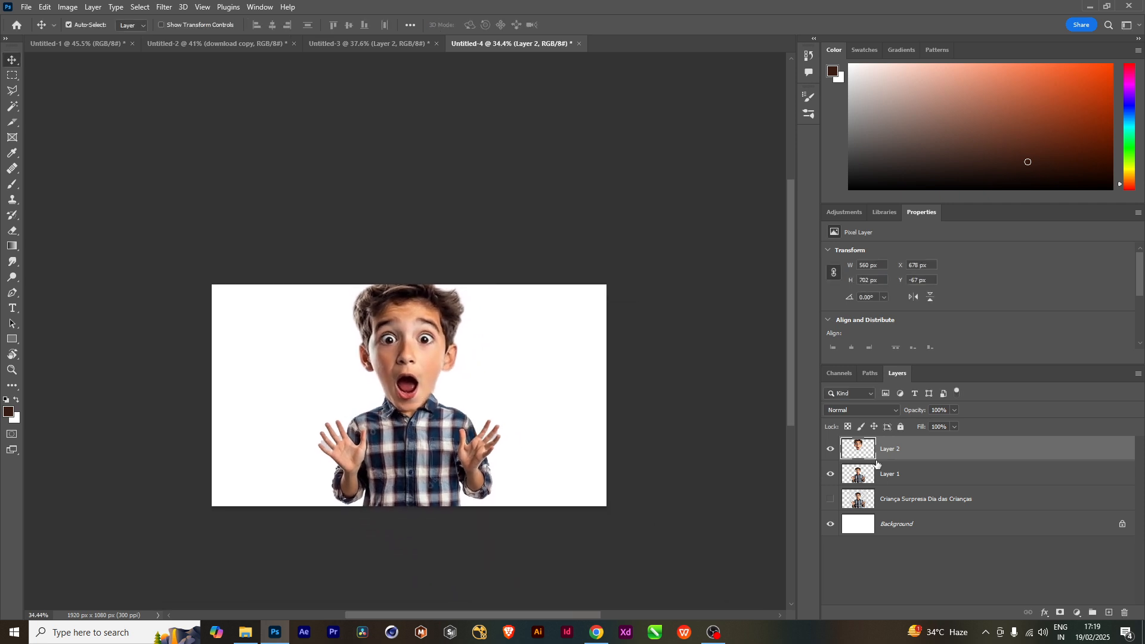
click(893, 475)
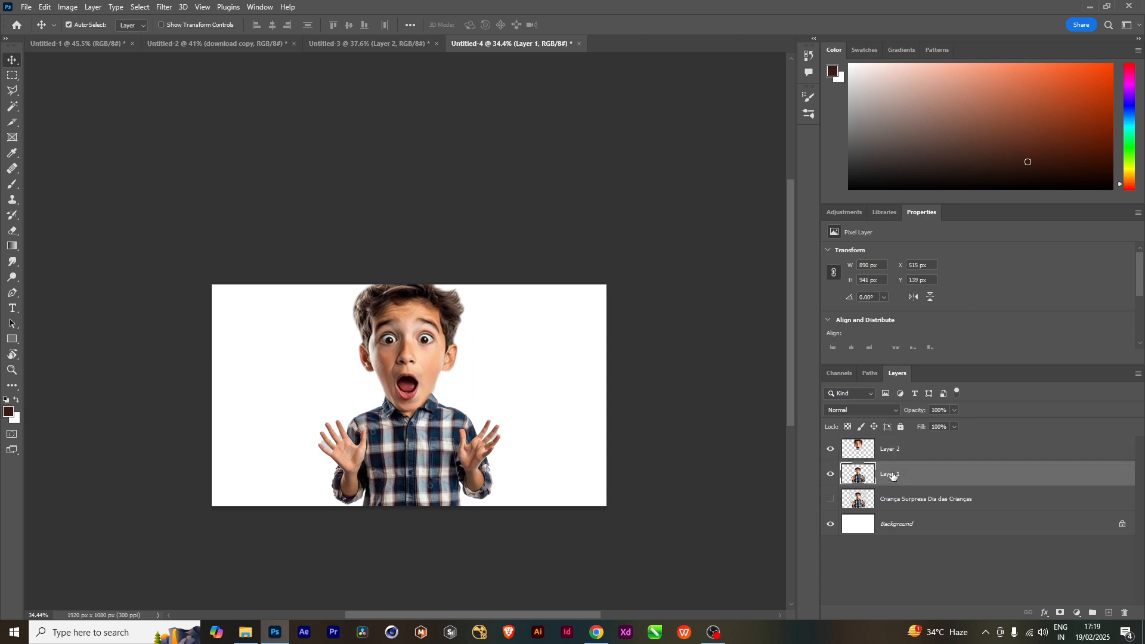
click(830, 475)
click(830, 475)
key(ctrl+t)
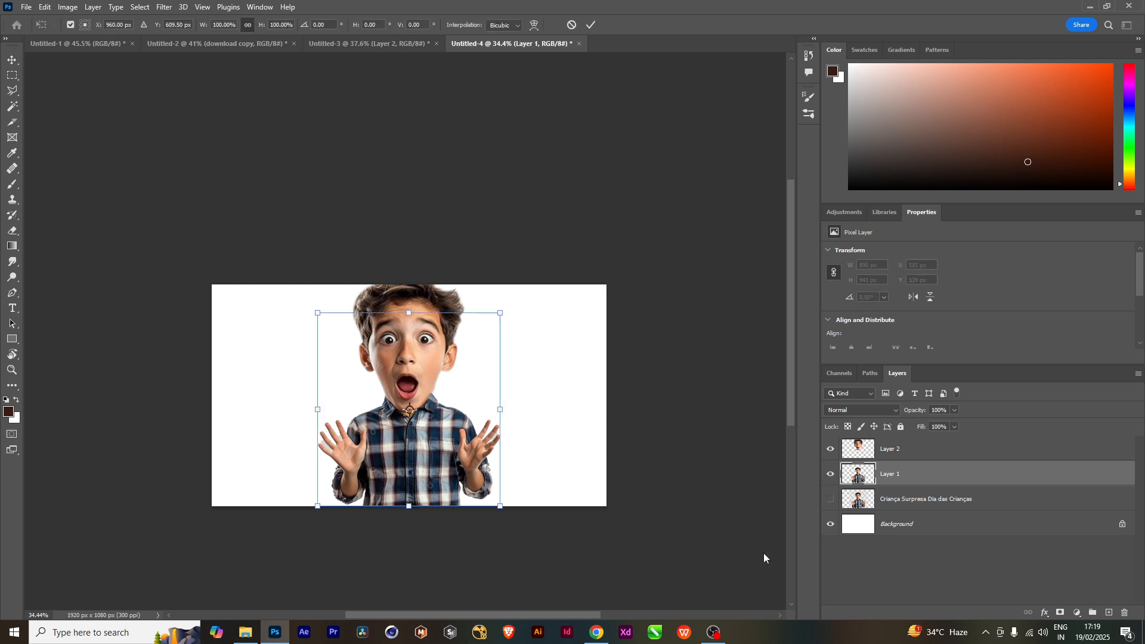
drag(499, 508, 481, 506)
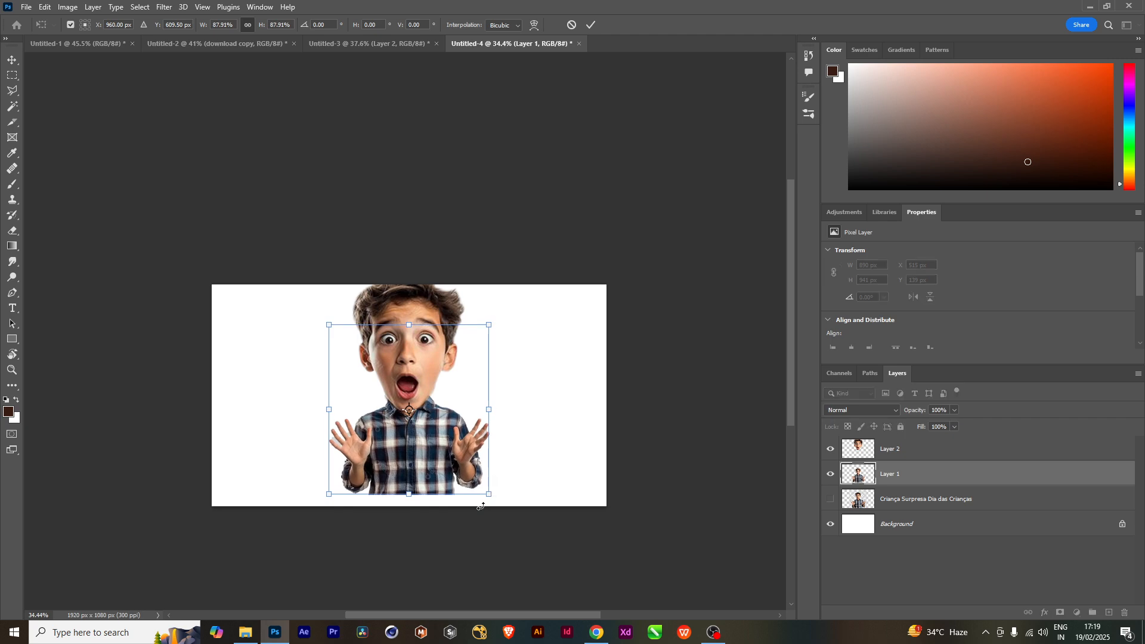
key(Return)
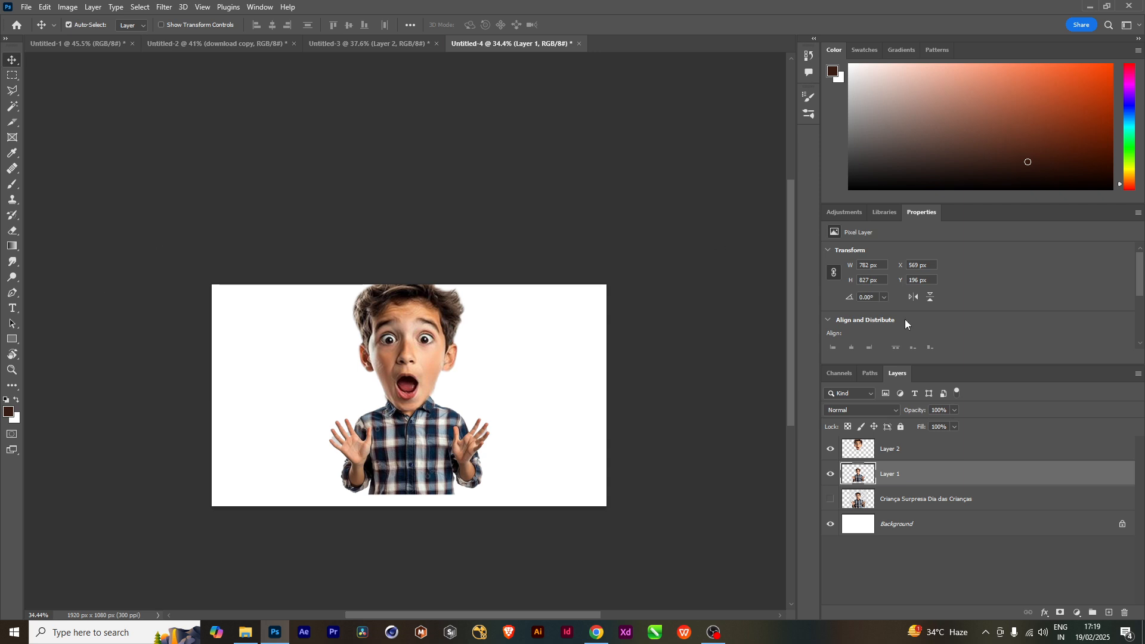
Select the enlarged head on Layer 2, check it by hiding and showing it, and open it in the Liquify filter.
click(883, 451)
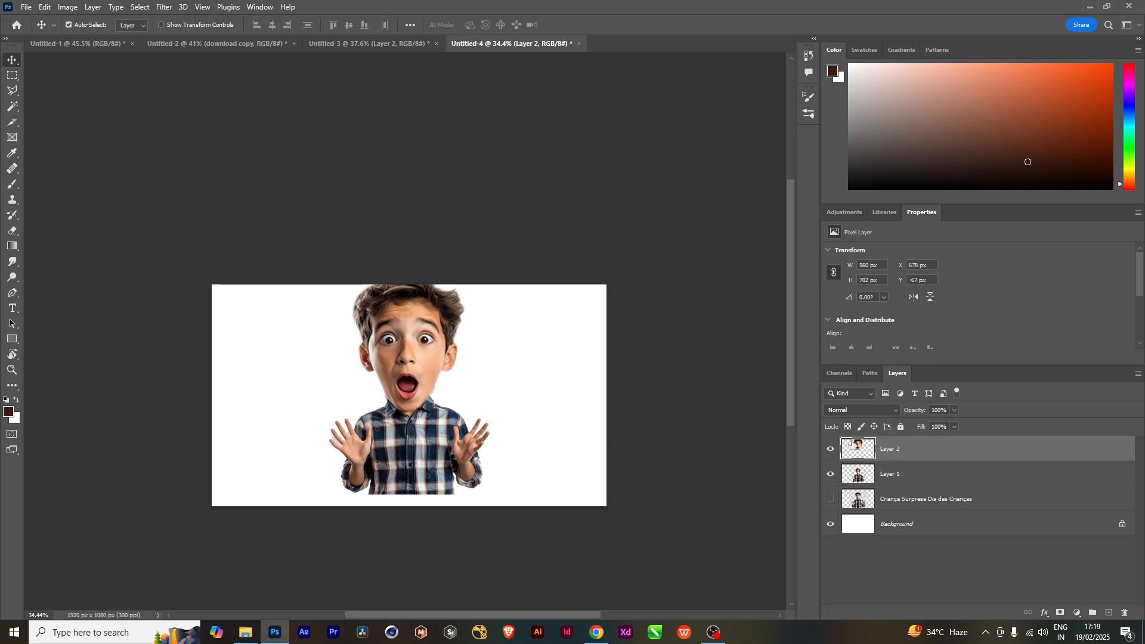
click(831, 451)
click(831, 451)
click(161, 7)
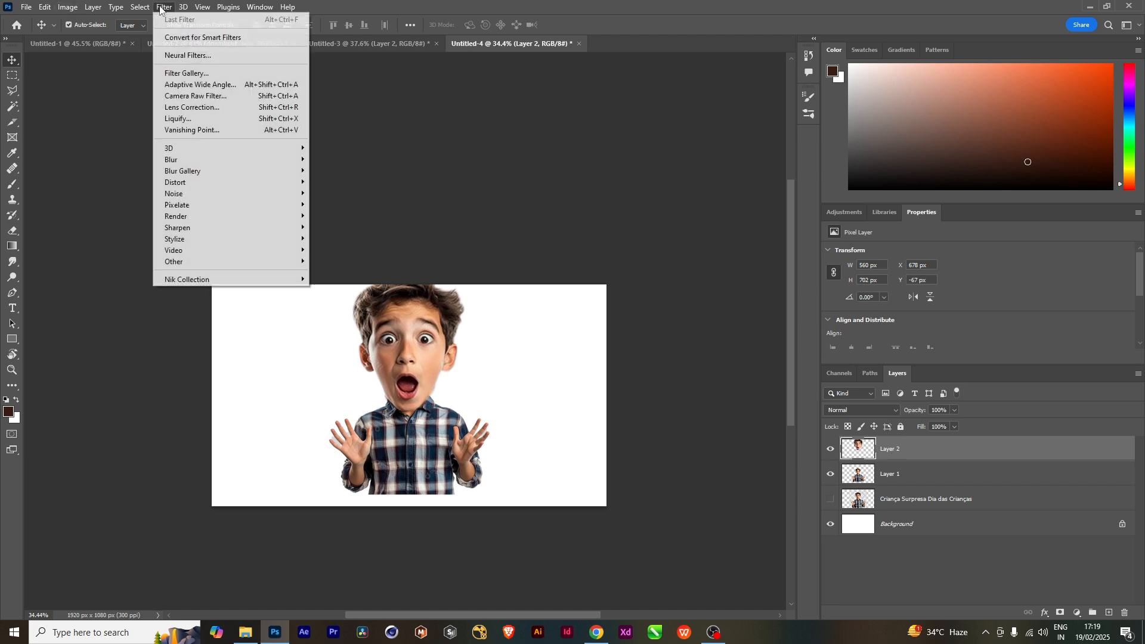
click(180, 119)
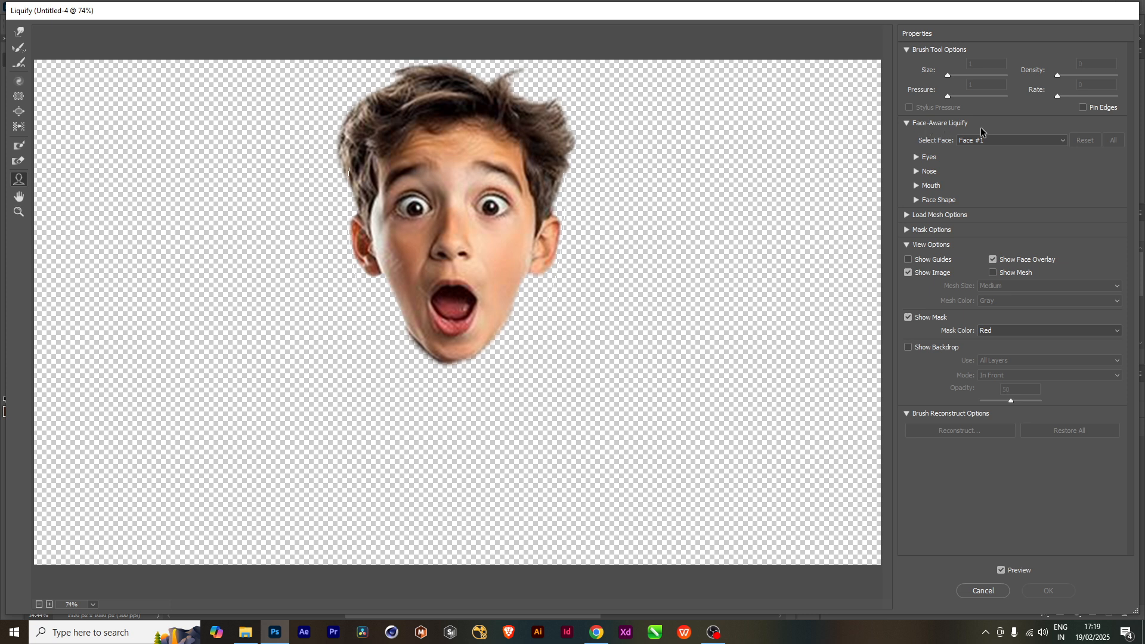
Enlarge the boy's eyes with Face-Aware Liquify, setting Eye Size to 100 for the left eye and 72 for the right.
click(917, 157)
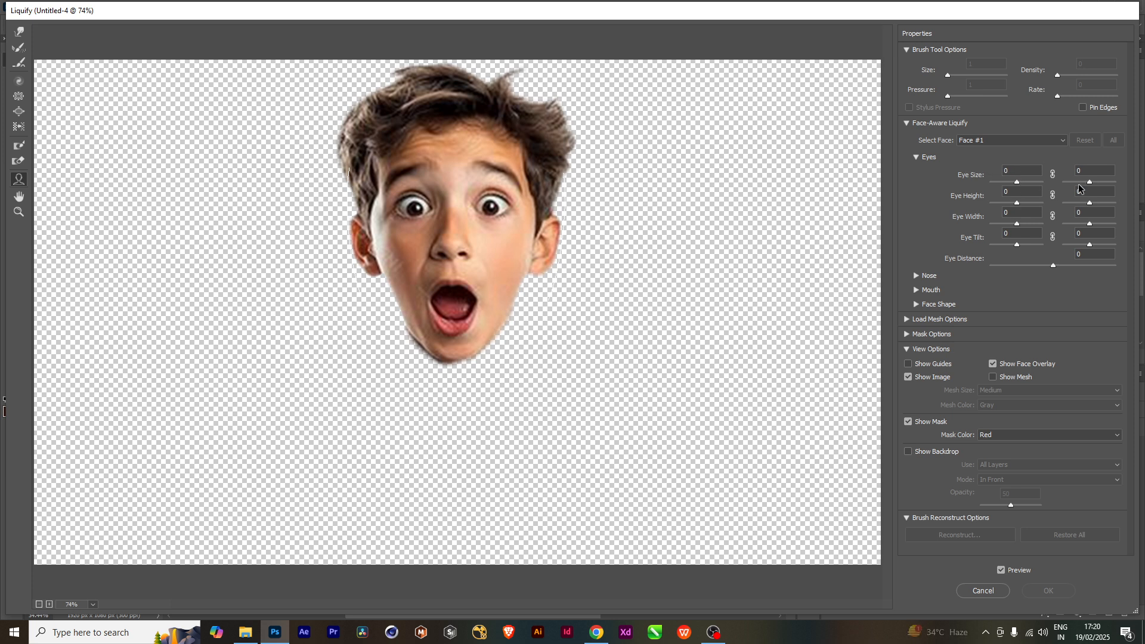
mouse_move(1093, 184)
mouse_down()
mouse_move(1105, 185)
mouse_move(1095, 185)
mouse_up()
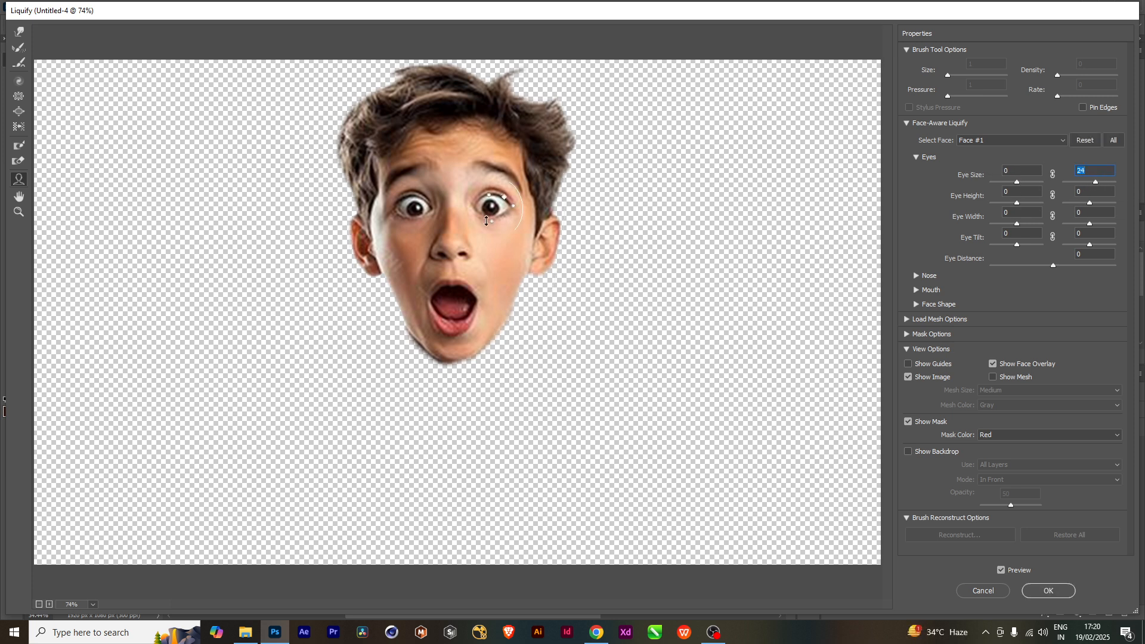
alt+scroll(503, 228, up, 1)
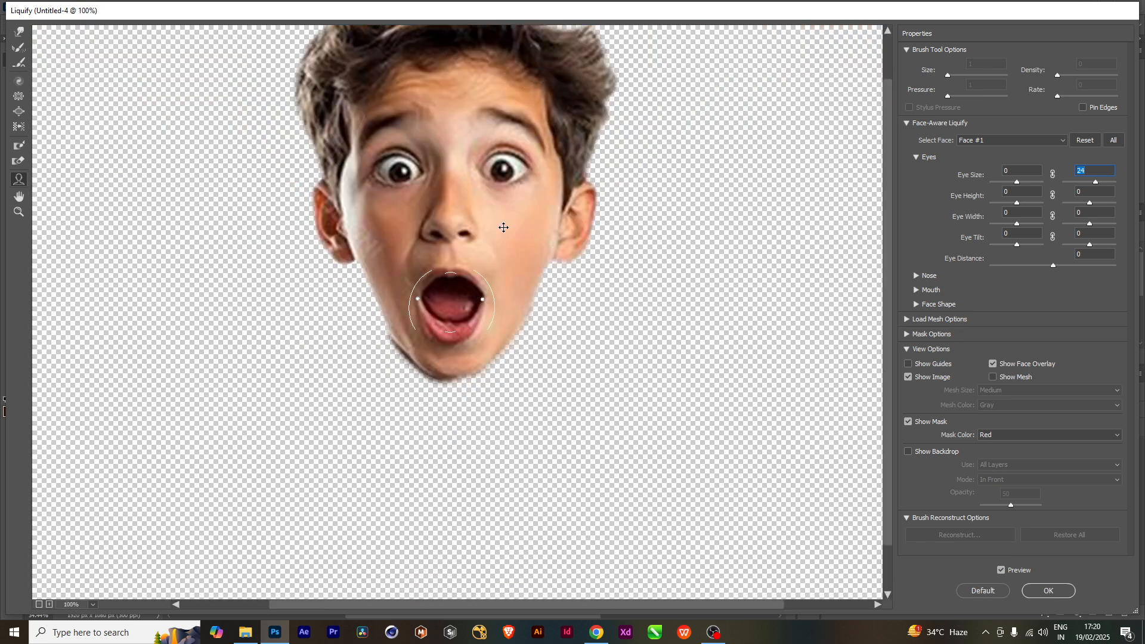
alt+scroll(503, 227, up, 1)
alt+scroll(502, 229, down, 1)
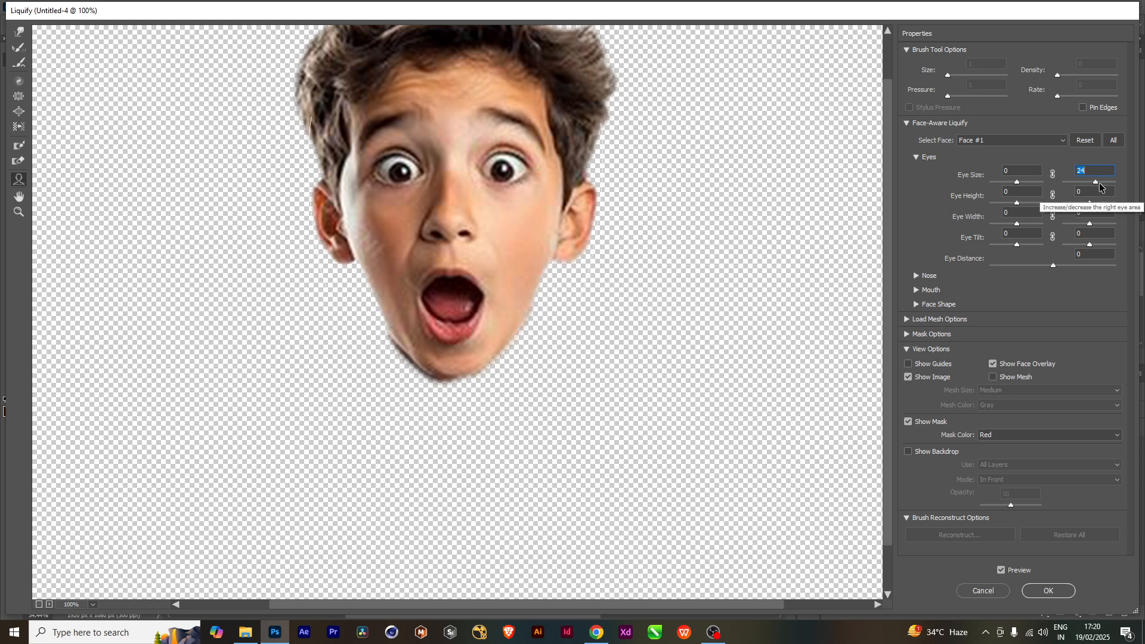
key(Down)
key(Down)
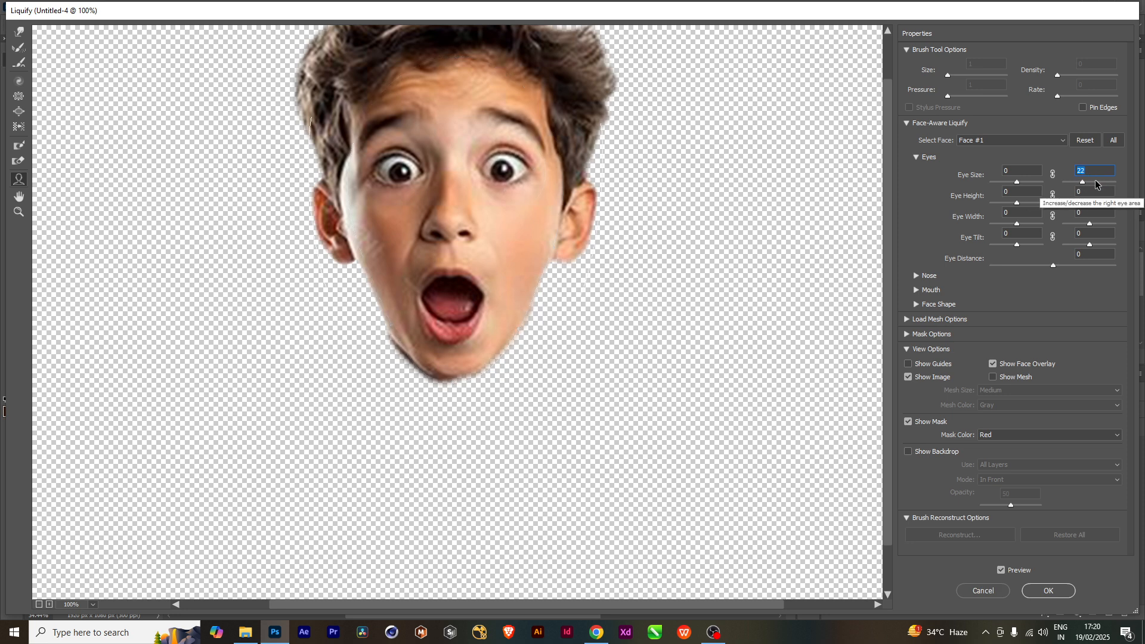
drag(1096, 184, 1108, 184)
drag(1016, 183, 1044, 183)
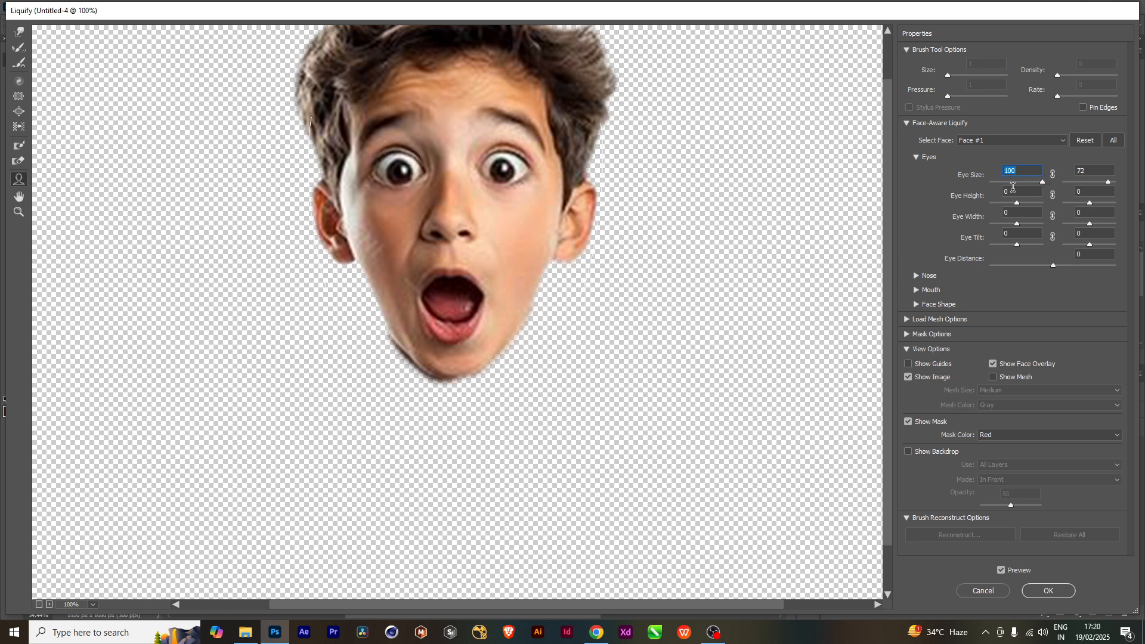
Set left and right Eye Height to 52 and 70, Eye Width to 52 and 89, and Eye Tilt to 40 and 47.
mouse_move(1018, 203)
mouse_down()
mouse_move(1027, 206)
mouse_move(1001, 207)
mouse_move(1033, 206)
mouse_up()
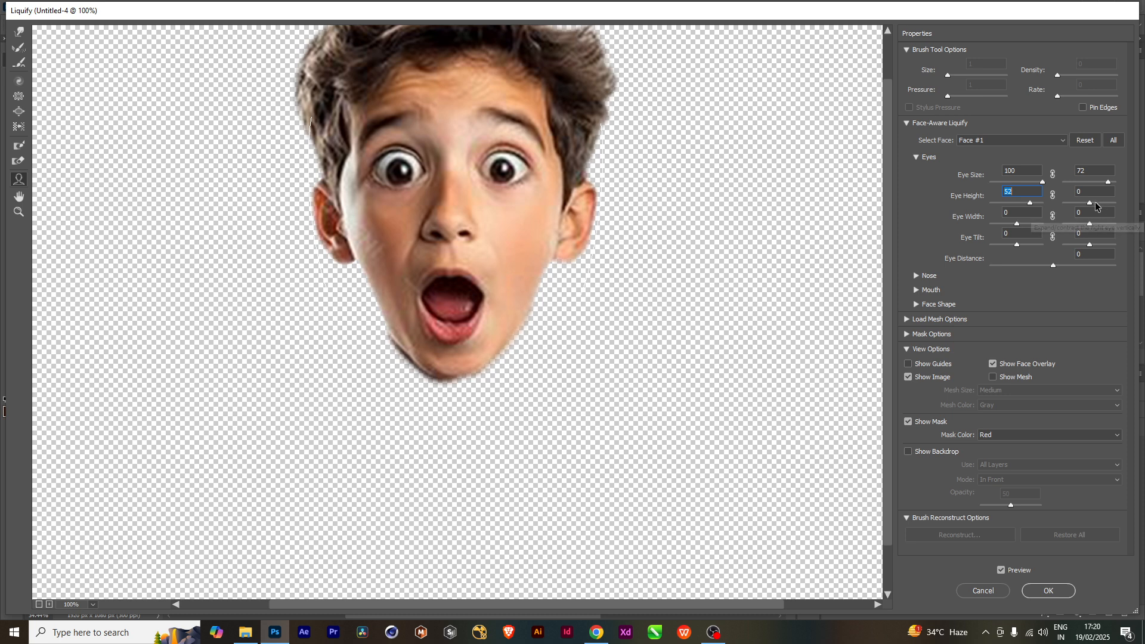
drag(1089, 202, 1108, 206)
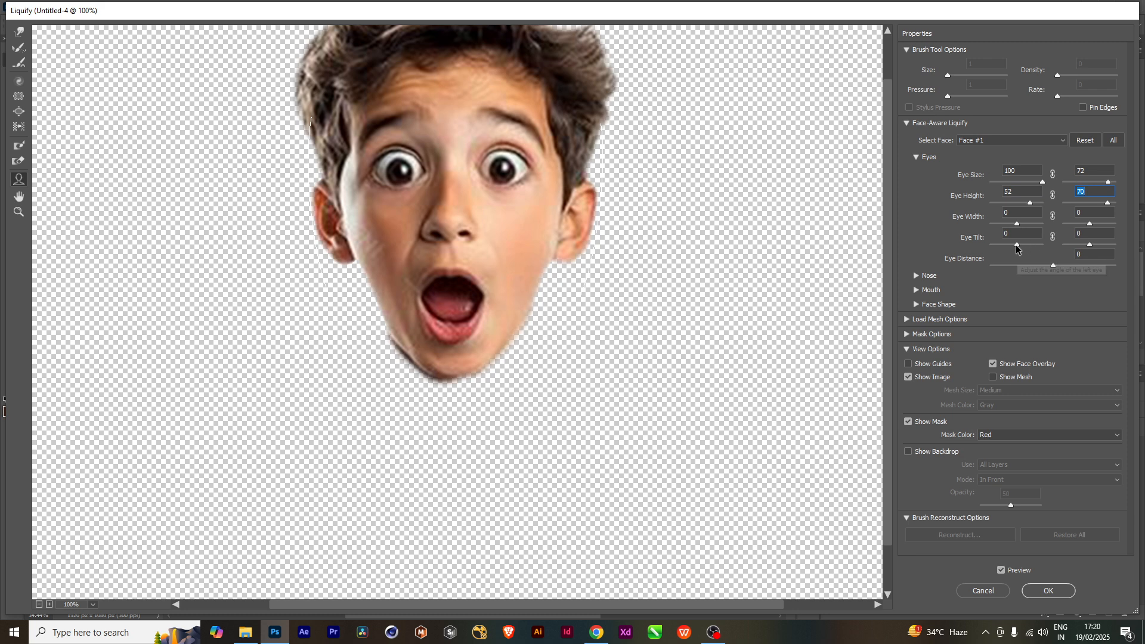
drag(1016, 245, 1103, 249)
drag(1016, 224, 1111, 226)
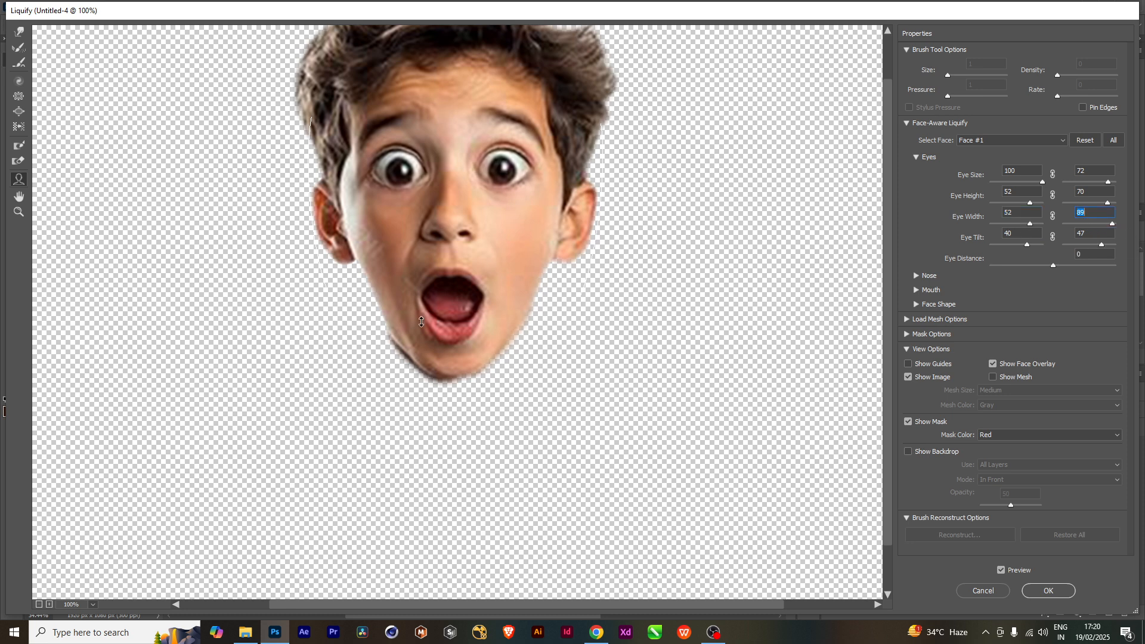
Exaggerate the boy's nose by setting Nose Height to 58 and Nose Width to 75.
click(917, 277)
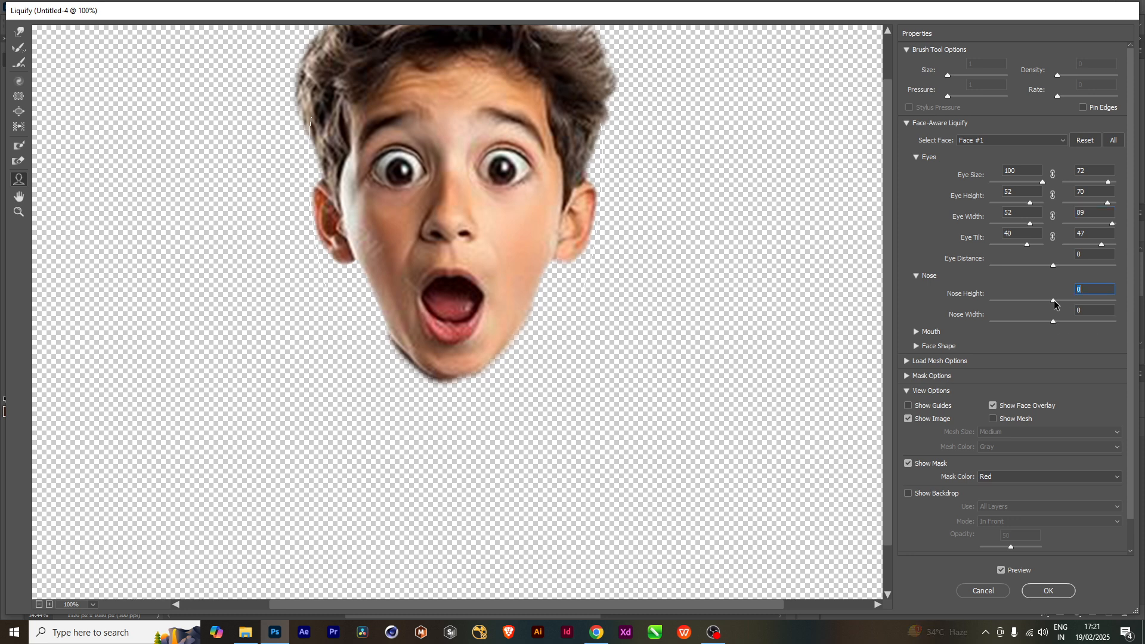
drag(1053, 301, 1009, 303)
drag(1005, 301, 1099, 323)
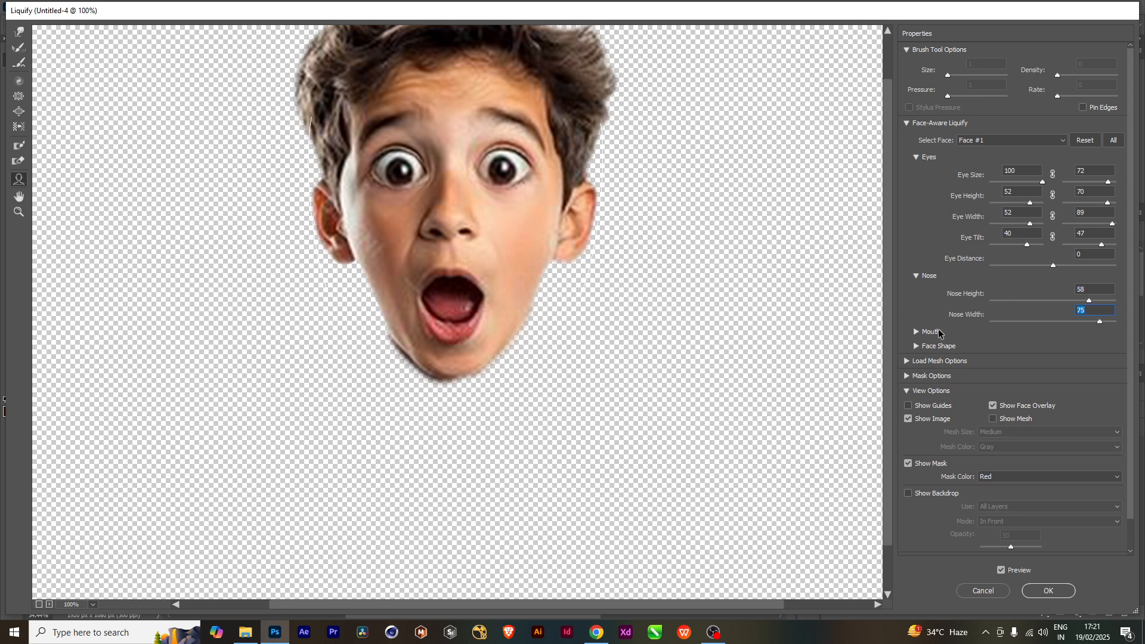
Exaggerate the mouth with Smile 62, Upper Lip 66, Lower Lip 64, Mouth Width 61 and Mouth Height 73.
click(916, 332)
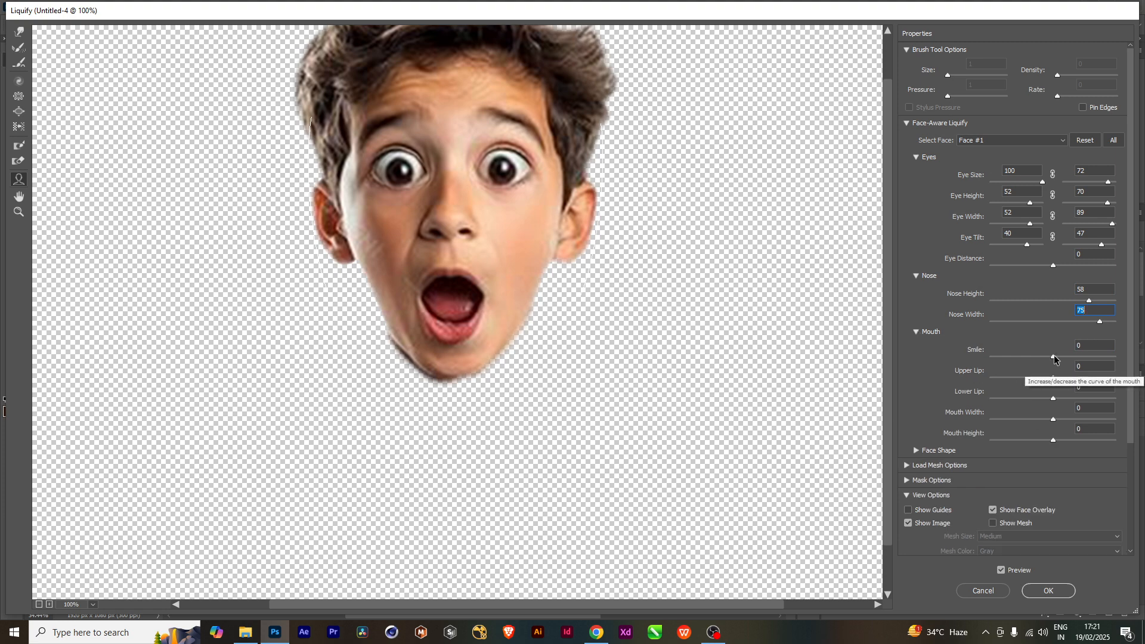
drag(1054, 356, 1007, 363)
key(ctrl+z)
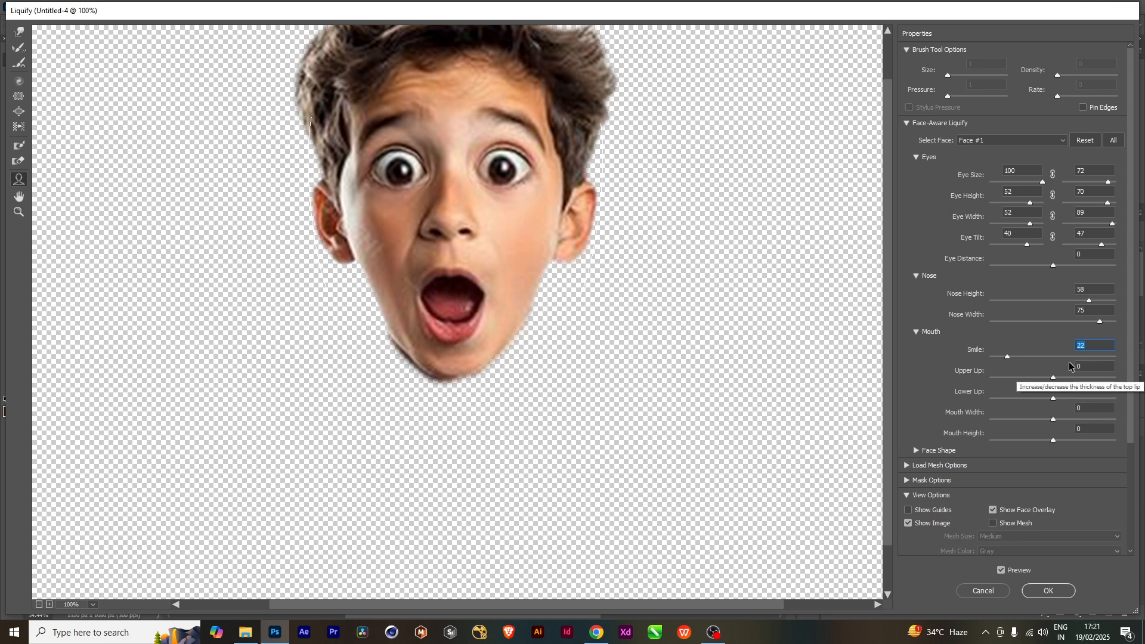
drag(1095, 356, 1084, 379)
click(1054, 378)
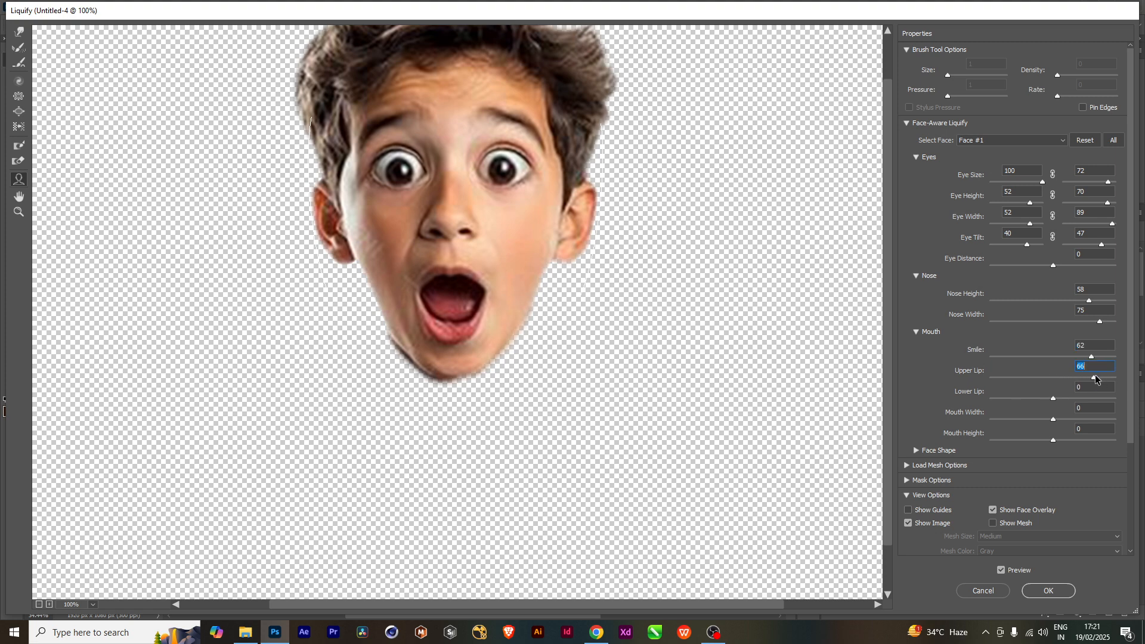
drag(1053, 398, 1098, 440)
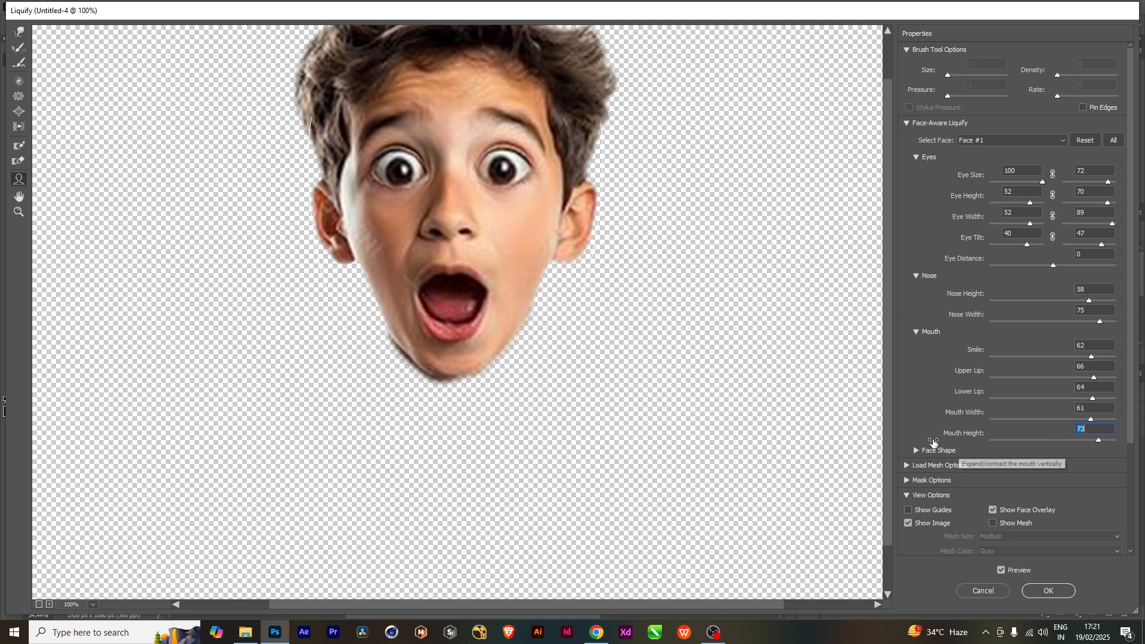
Reshape the face with Forehead 46, Chin Height -8, Jawline 44 and Face Width 16, and apply the Liquify changes.
click(916, 452)
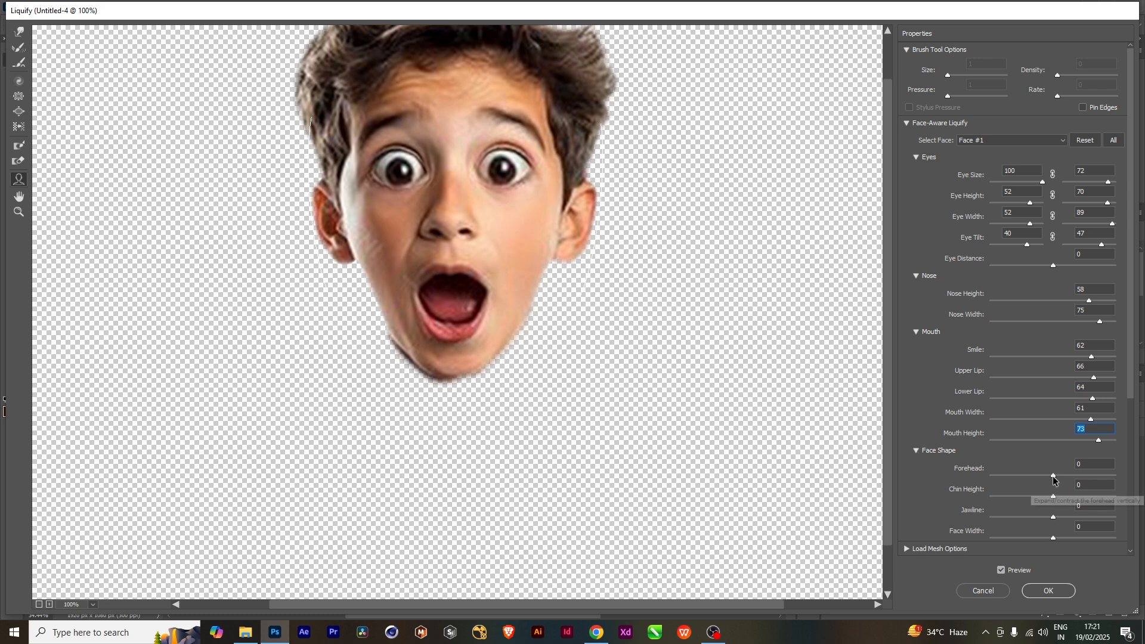
drag(1053, 476, 1071, 476)
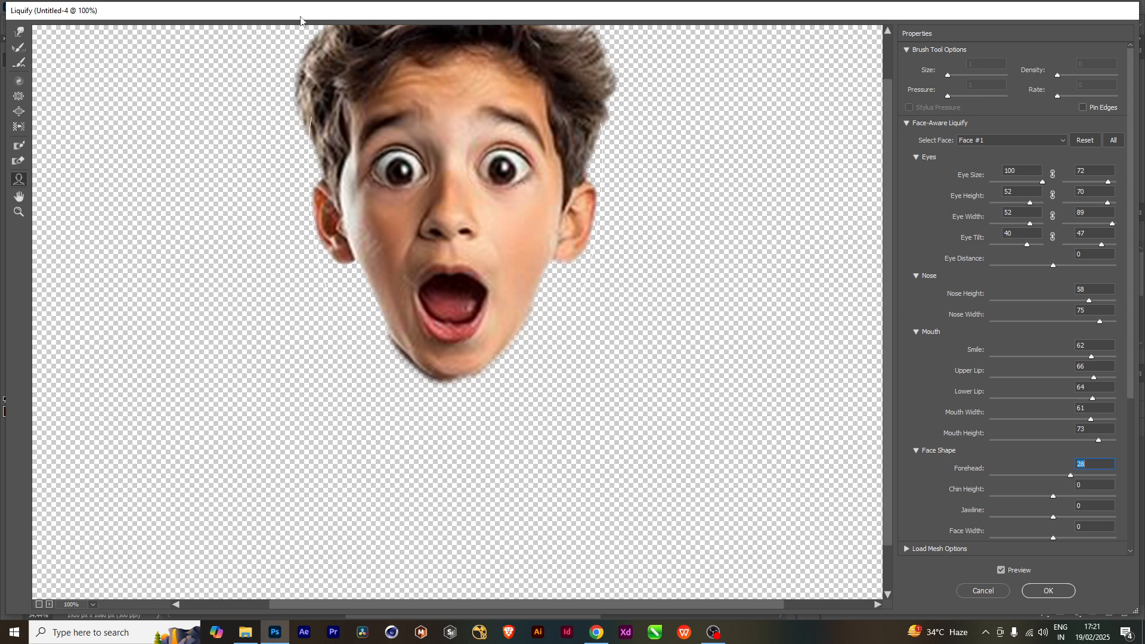
mouse_move(459, 59)
drag(1071, 475, 1063, 541)
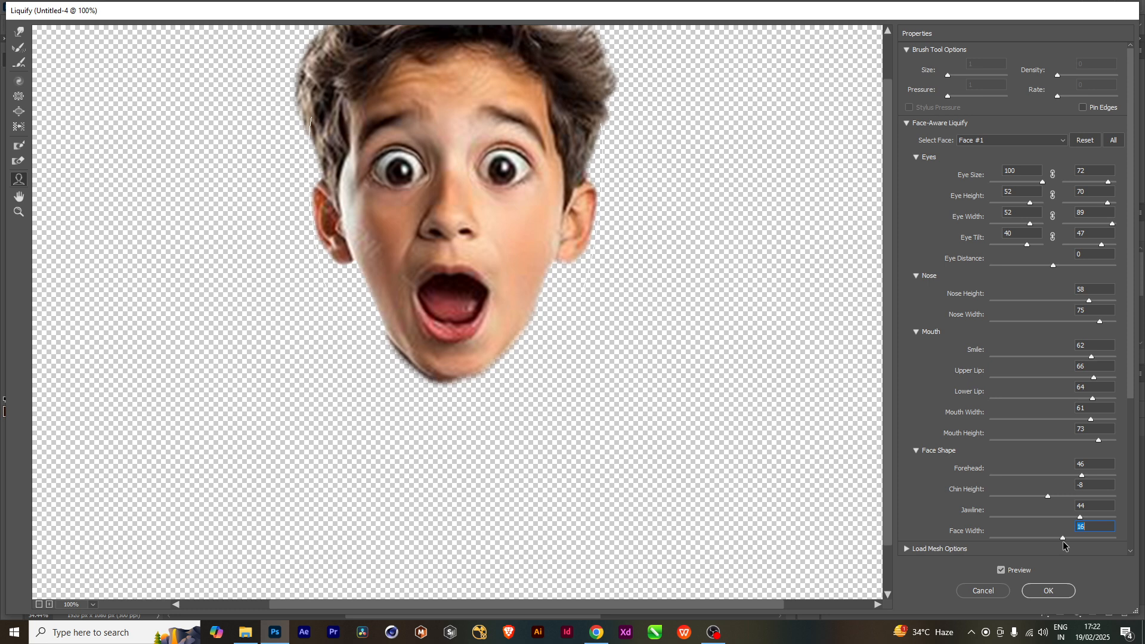
key(ctrl+minus)
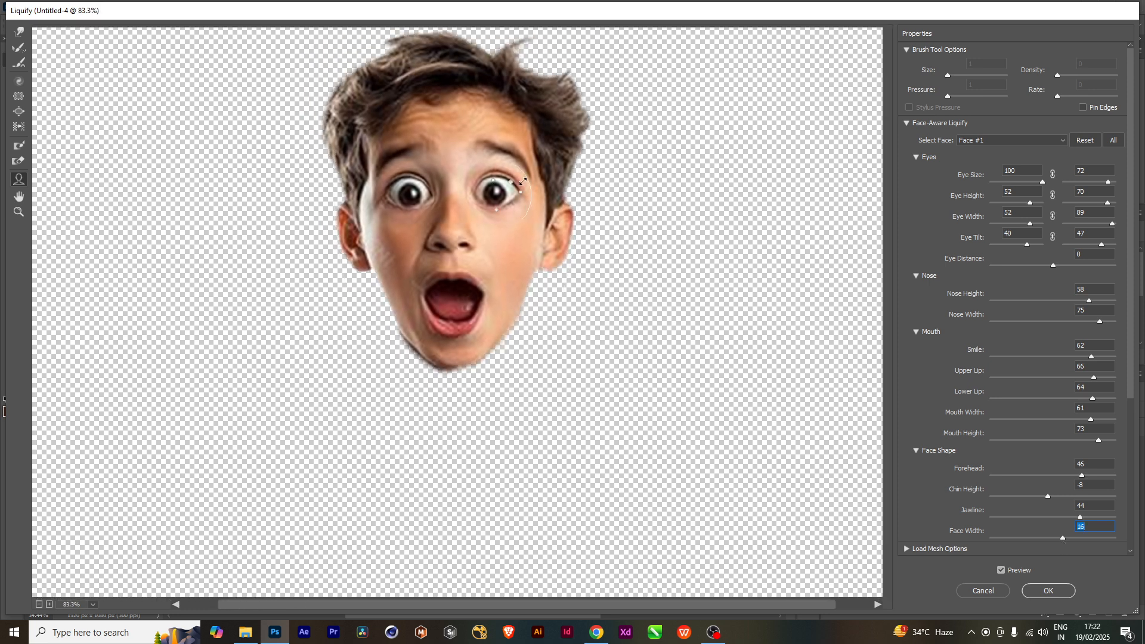
click(917, 451)
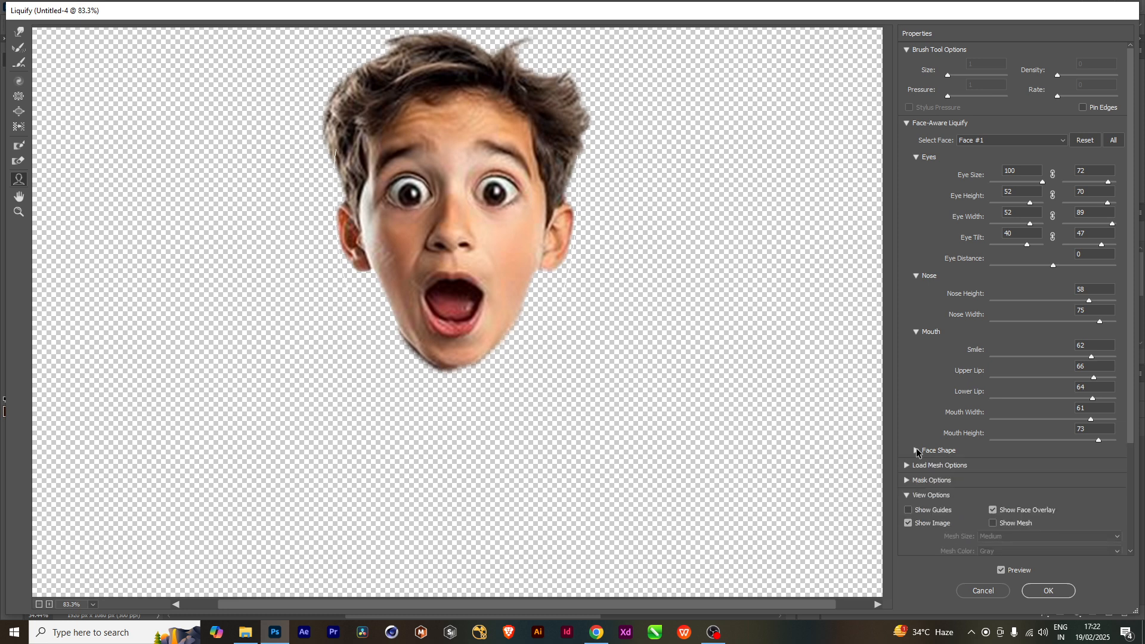
click(1038, 589)
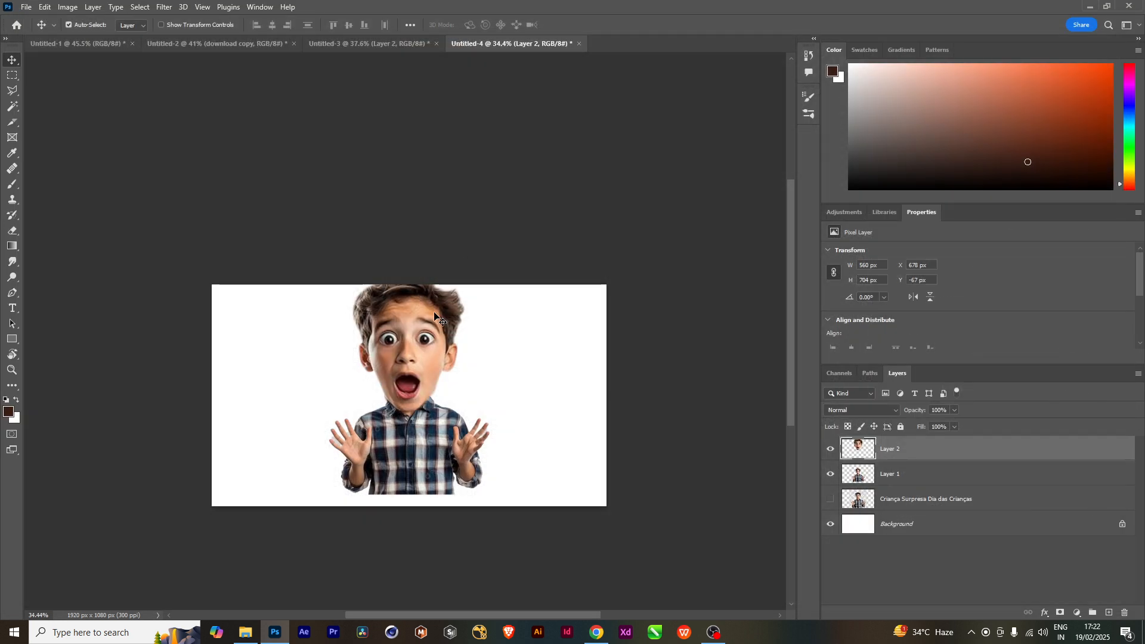
Check the reshaped head by hiding and showing Layer 2, and duplicate that layer twice.
scroll(433, 377, up, 2)
scroll(432, 377, up, 3)
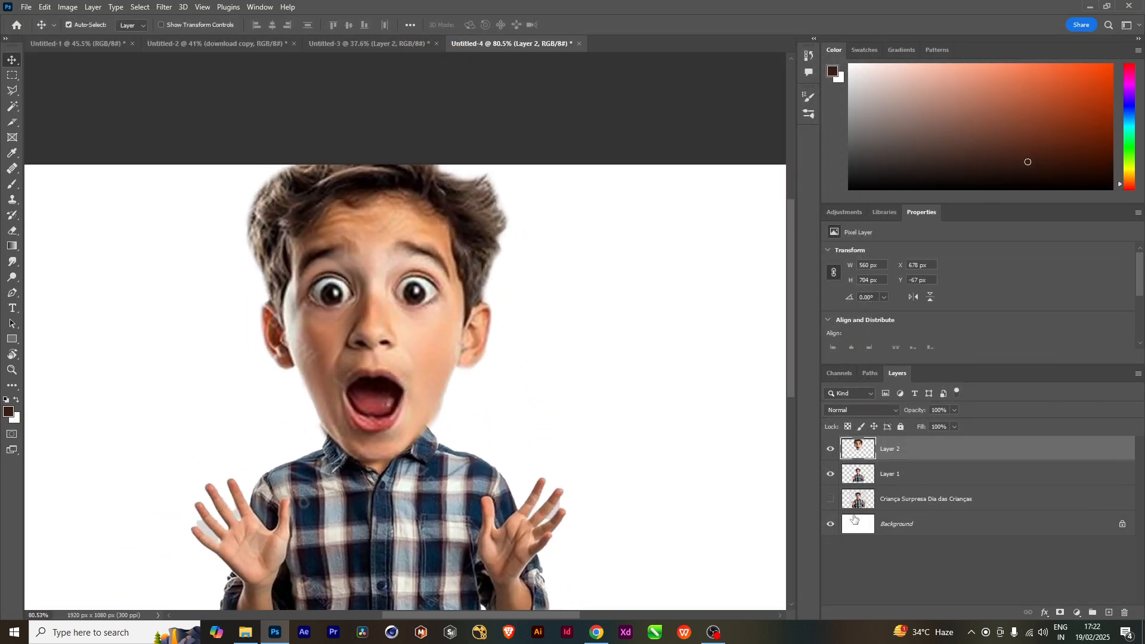
click(831, 451)
click(832, 451)
scroll(452, 468, down, 3)
drag(503, 472, 480, 419)
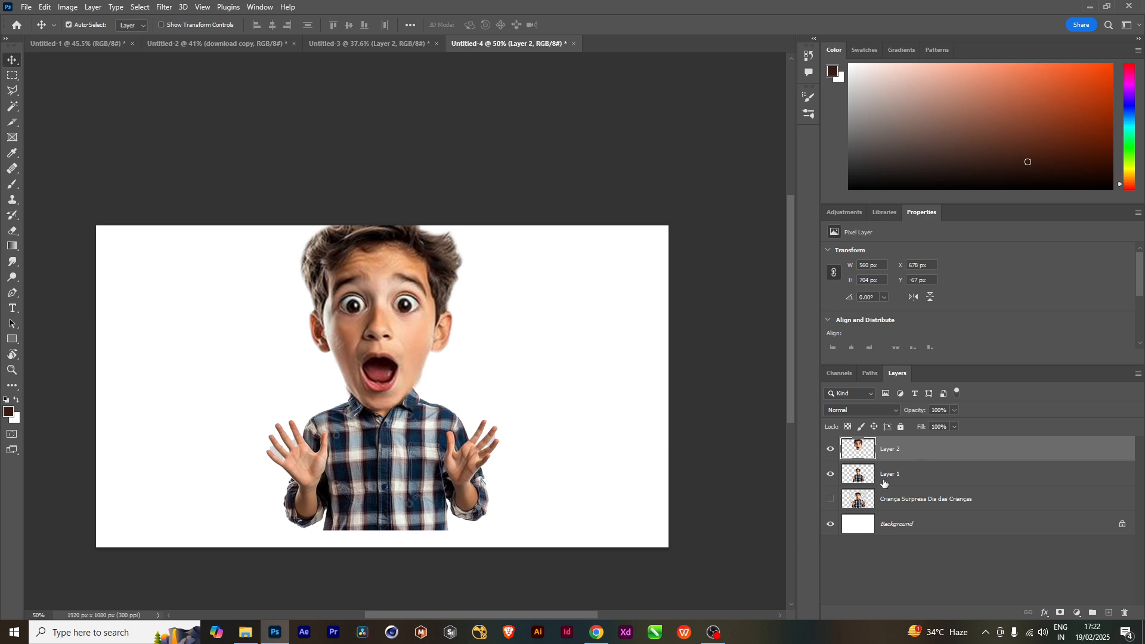
key(ctrl+j)
key(ctrl+j)
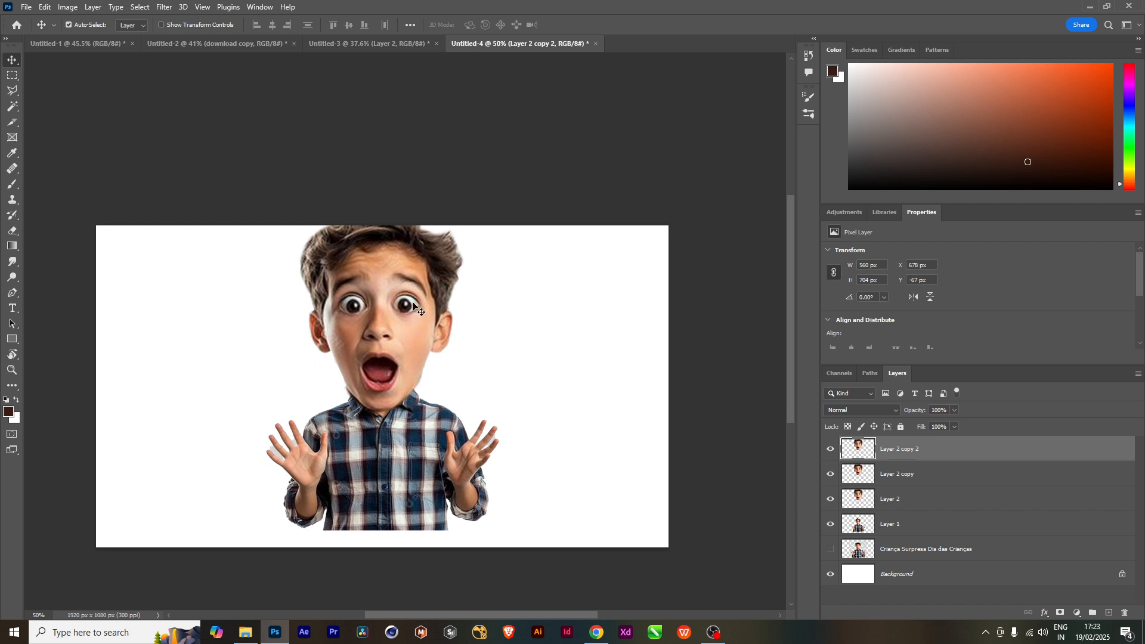
Select the original head on Layer 2 and open the Unsharp Mask filter, moving its dialog clear of the boy.
click(896, 500)
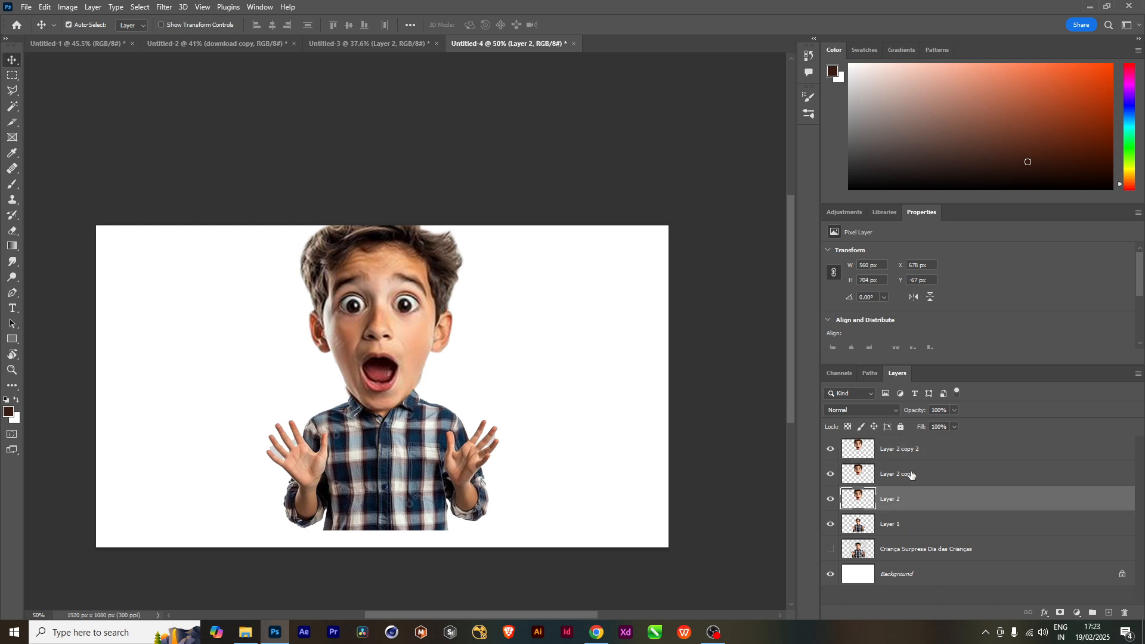
click(910, 474)
click(903, 451)
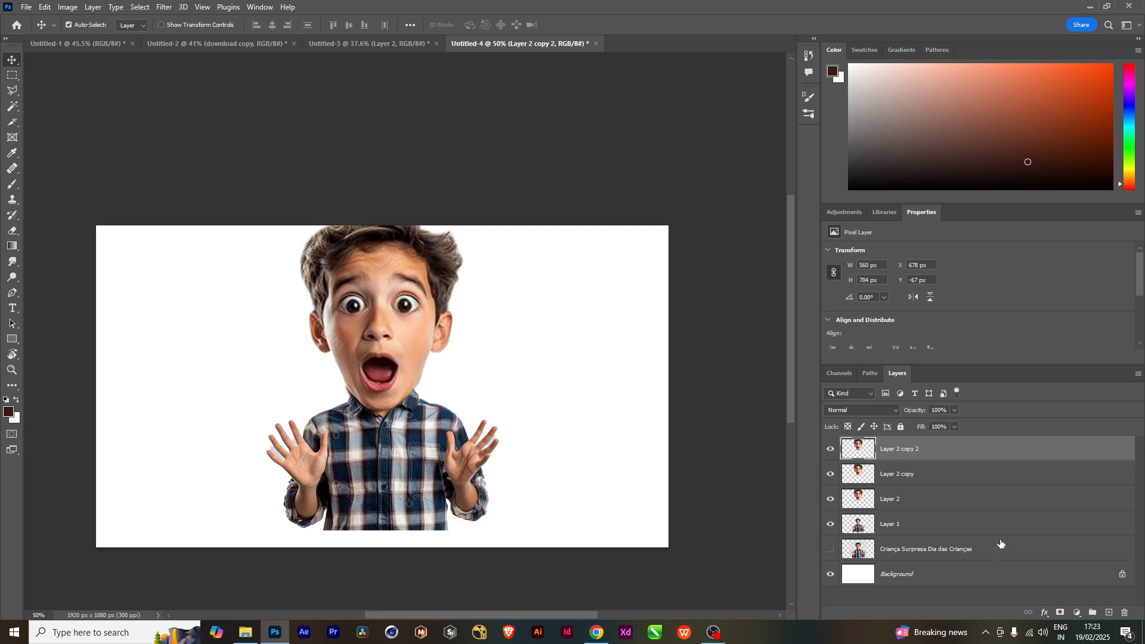
click(890, 502)
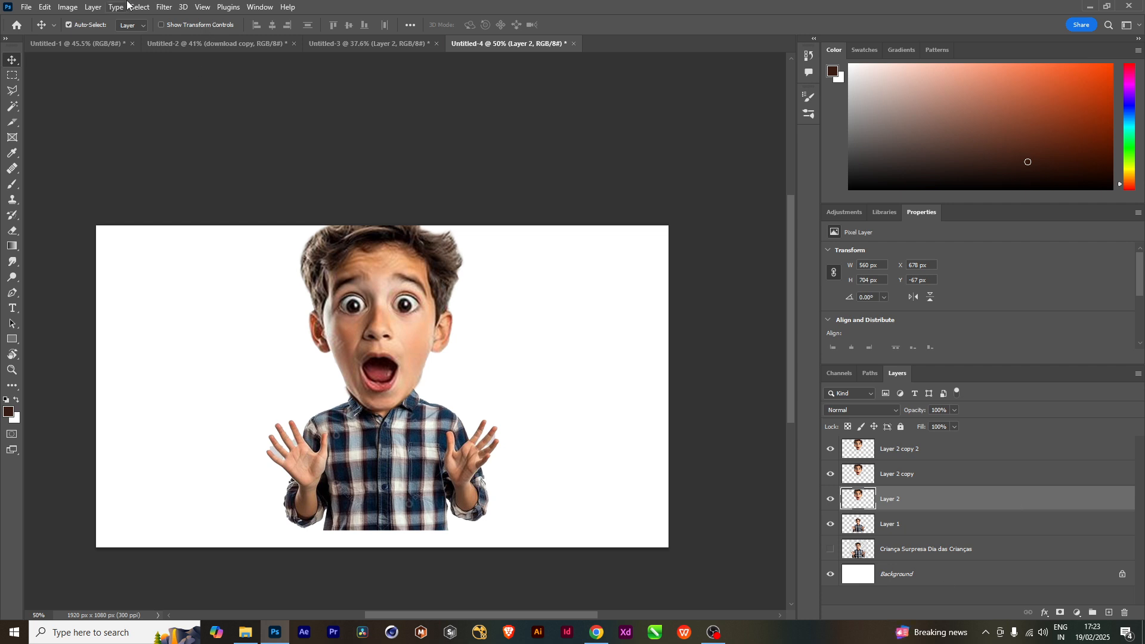
click(162, 7)
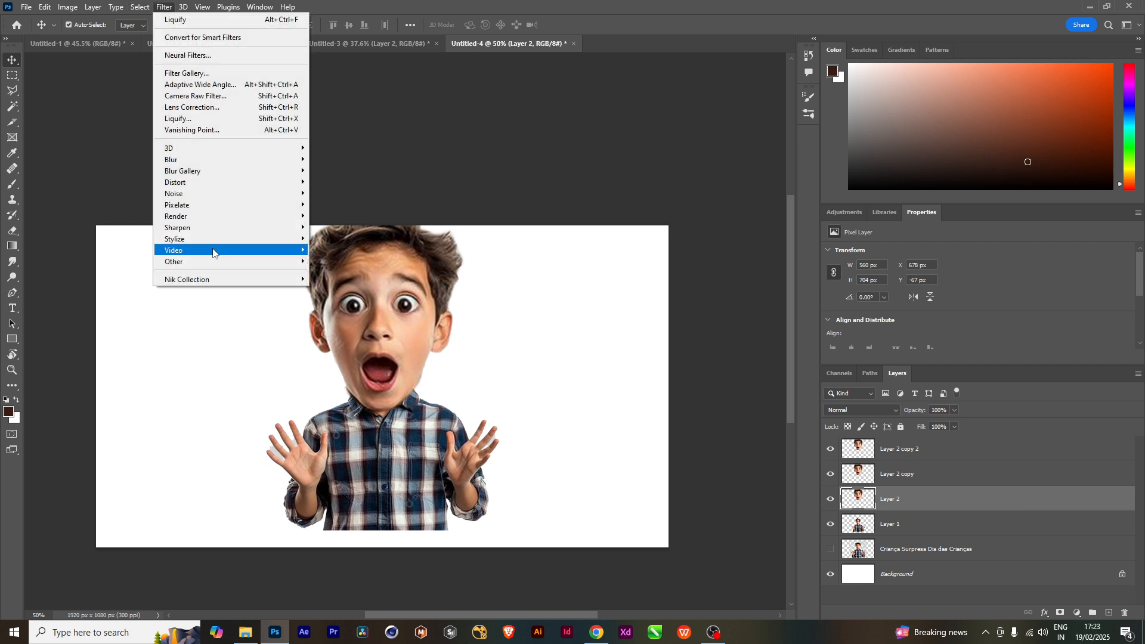
mouse_move(192, 232)
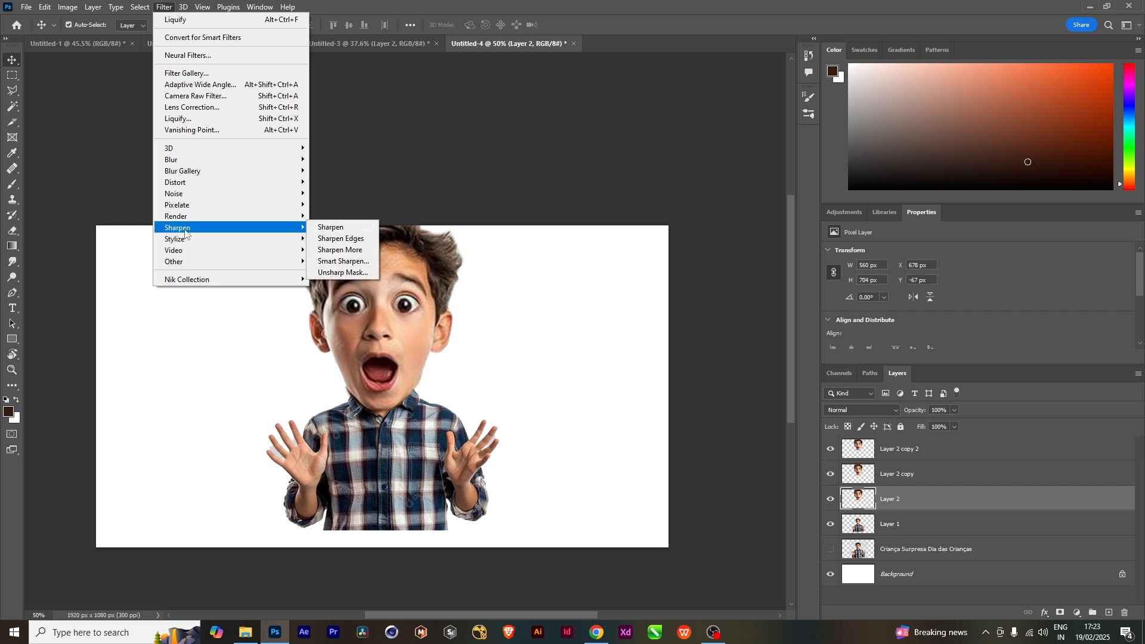
click(360, 273)
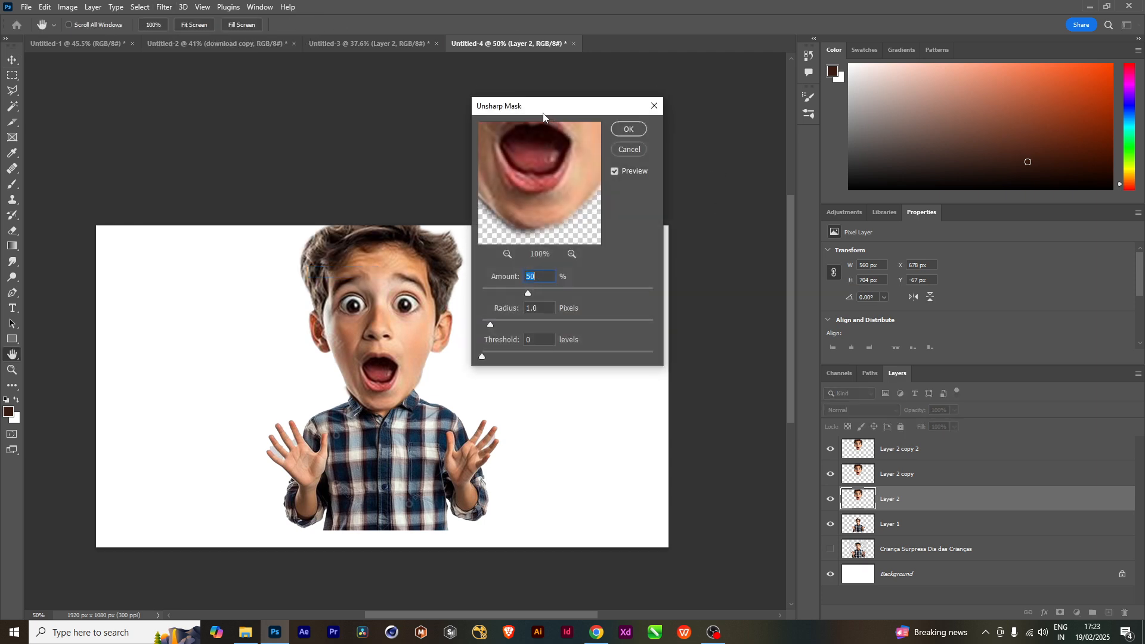
drag(543, 115, 627, 174)
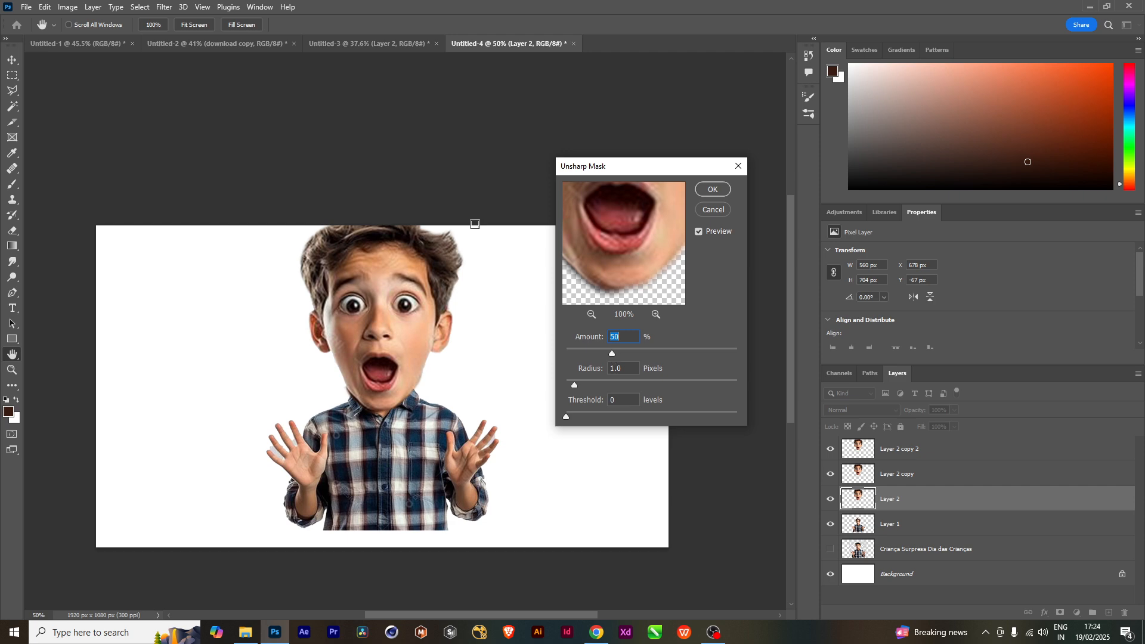
Adjust the Unsharp Mask amount, radius and threshold while previewing, and apply the sharpening to Layer 2.
mouse_move(612, 353)
mouse_down()
mouse_move(589, 356)
mouse_move(604, 353)
mouse_up()
drag(604, 356, 653, 360)
drag(689, 389, 605, 388)
drag(682, 391, 585, 417)
key(Tab)
click(601, 384)
drag(651, 353, 601, 355)
click(597, 354)
click(714, 188)
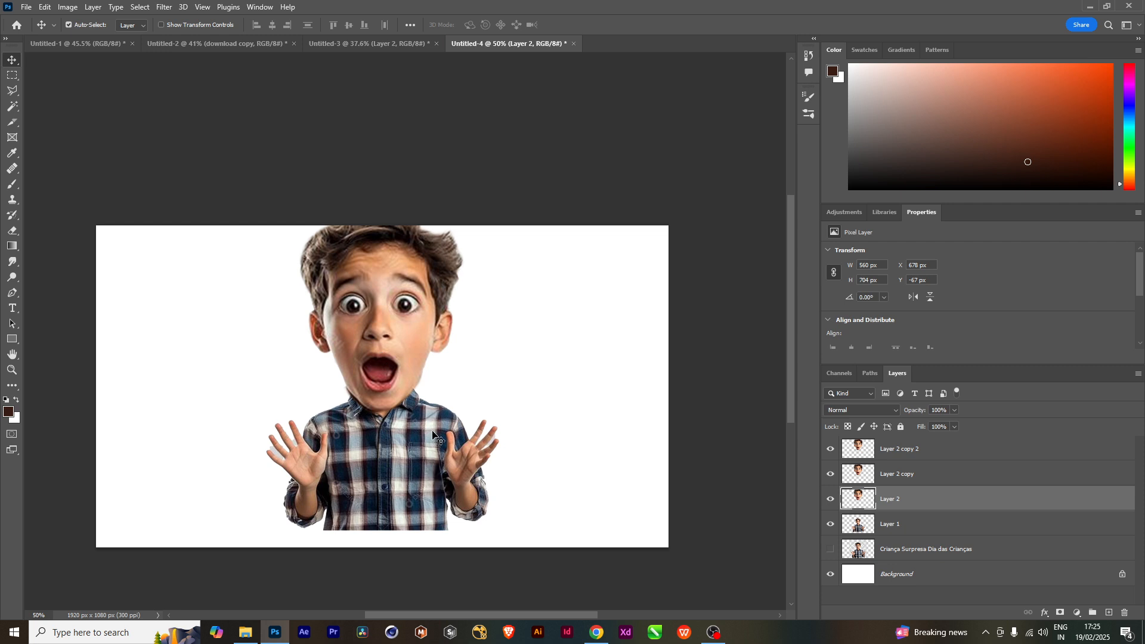
Convert Layer 2 to a smart object and apply Smart Sharpen with Amount 269%, Radius 1.2 px and a lower Reduce Noise setting.
right_click(948, 505)
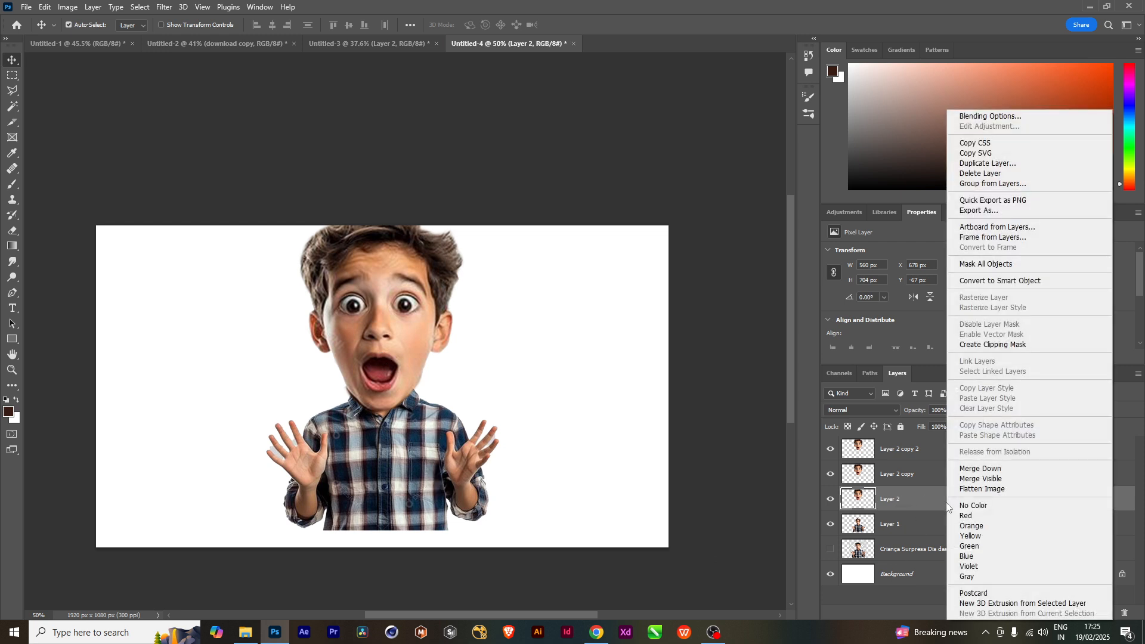
click(1008, 281)
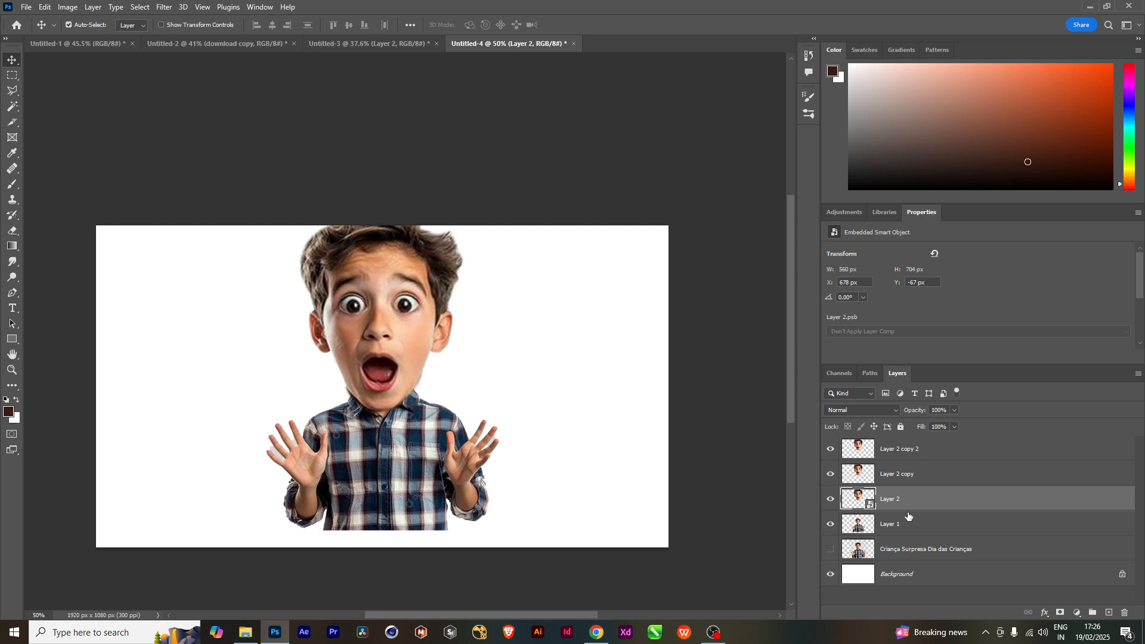
click(164, 8)
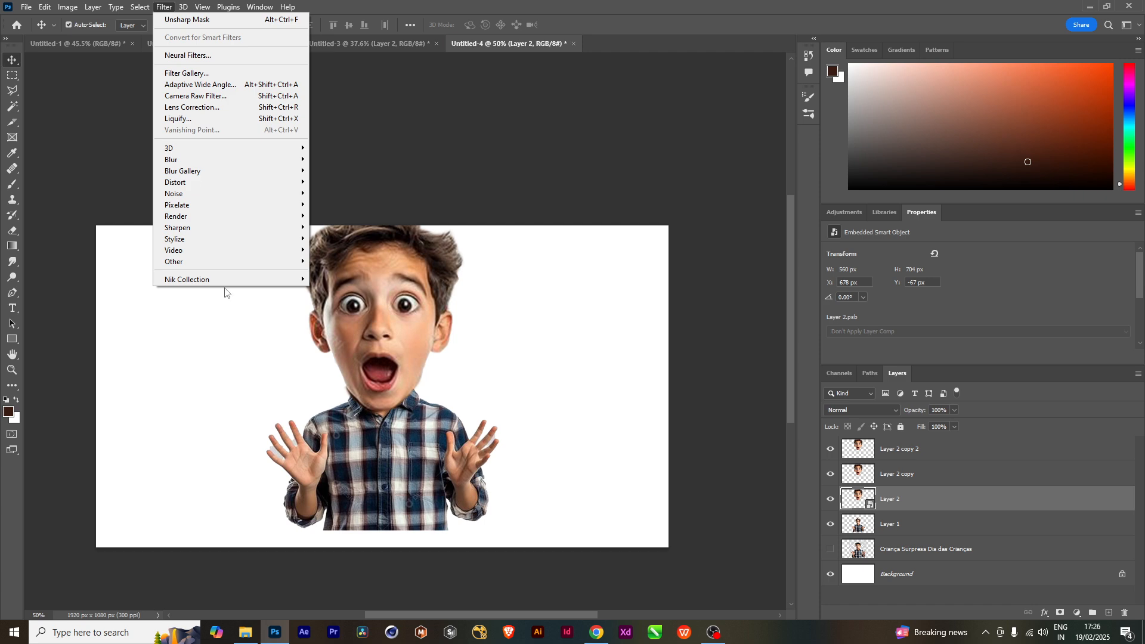
mouse_move(187, 227)
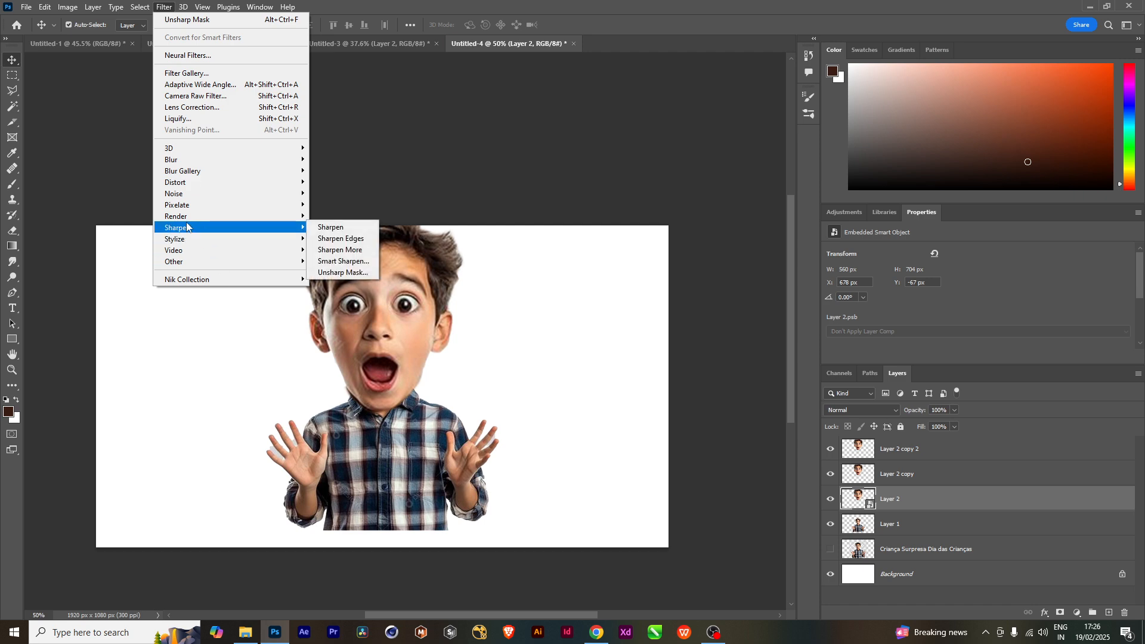
click(345, 262)
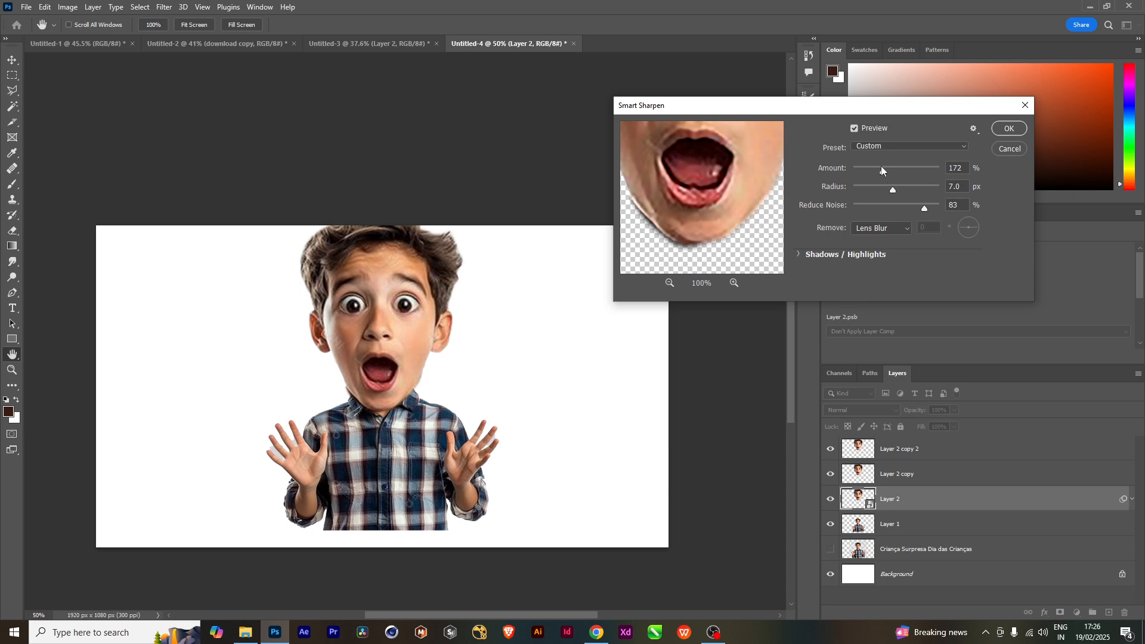
drag(882, 167, 868, 189)
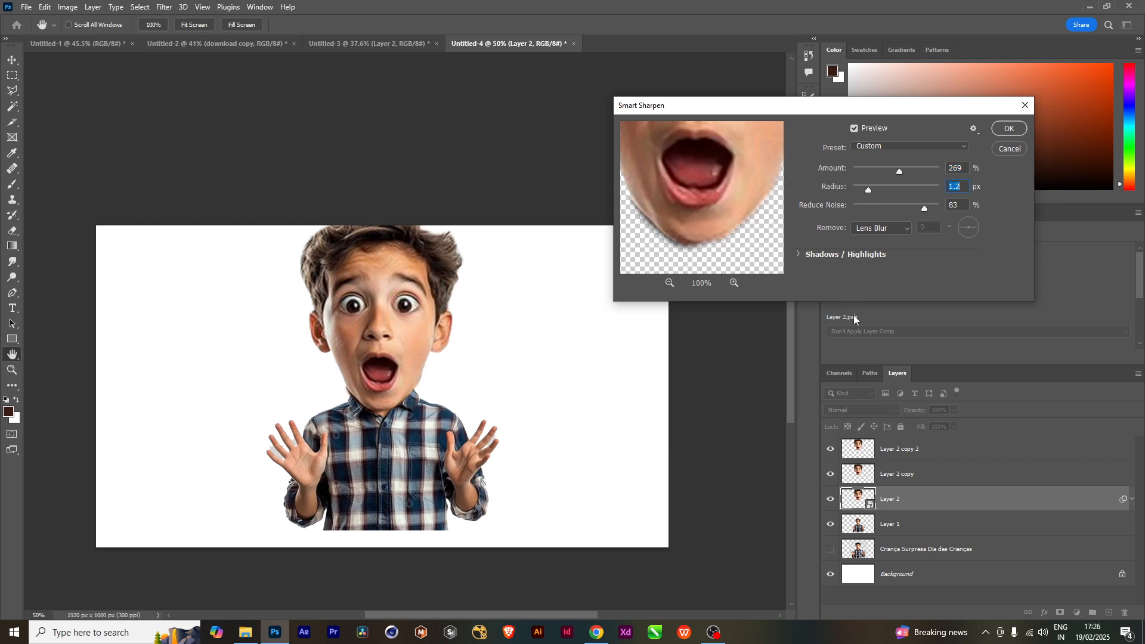
click(903, 209)
click(1009, 129)
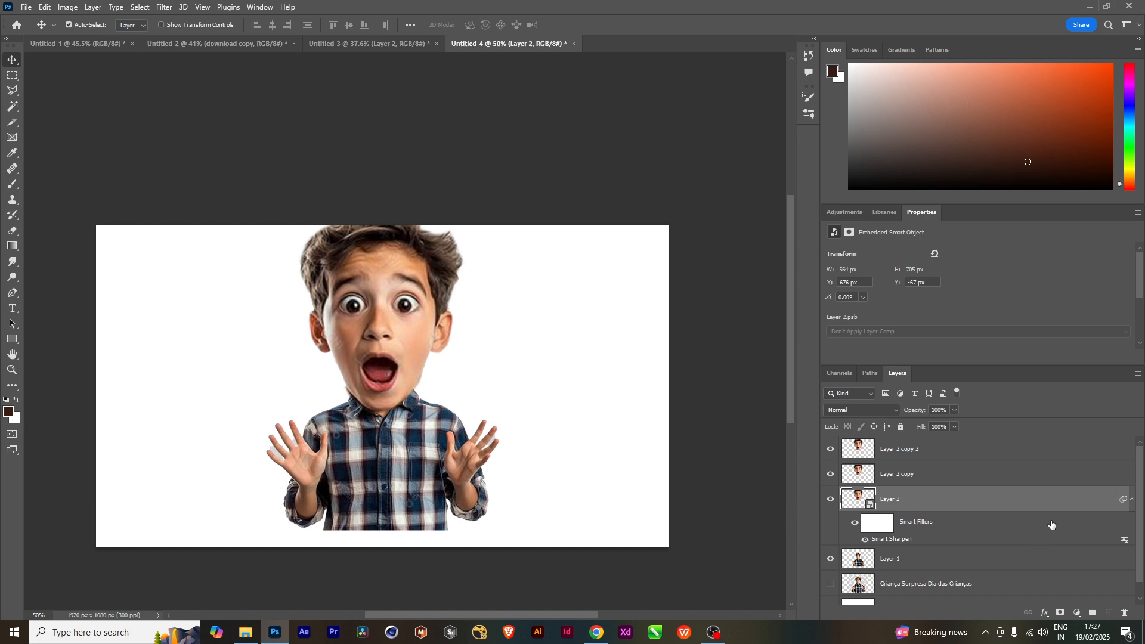
right_click(1044, 504)
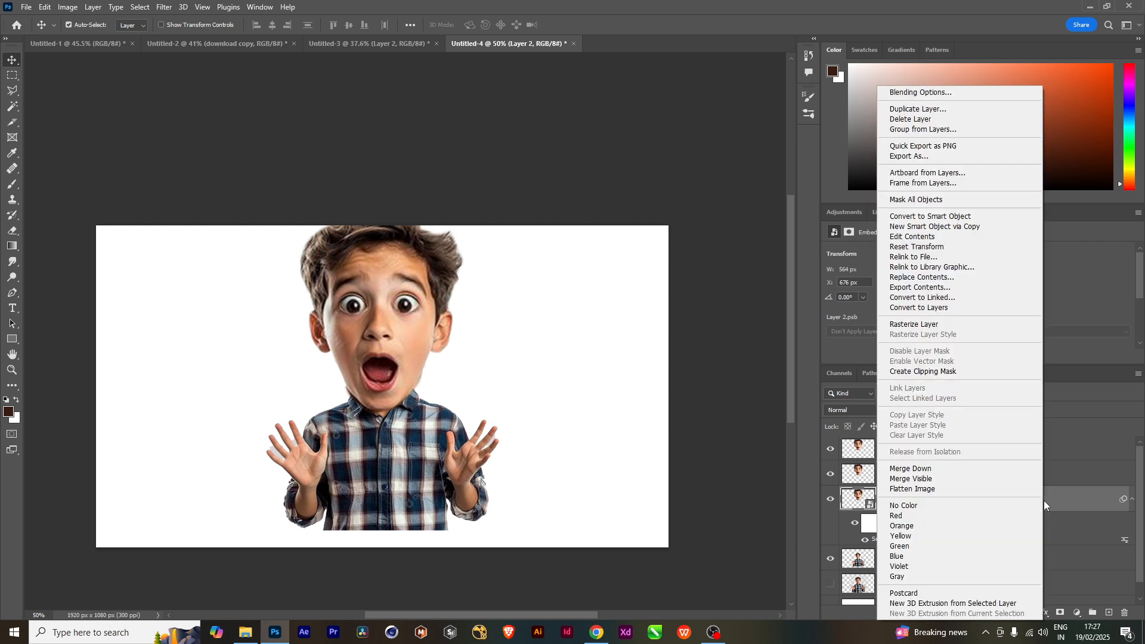
click(754, 544)
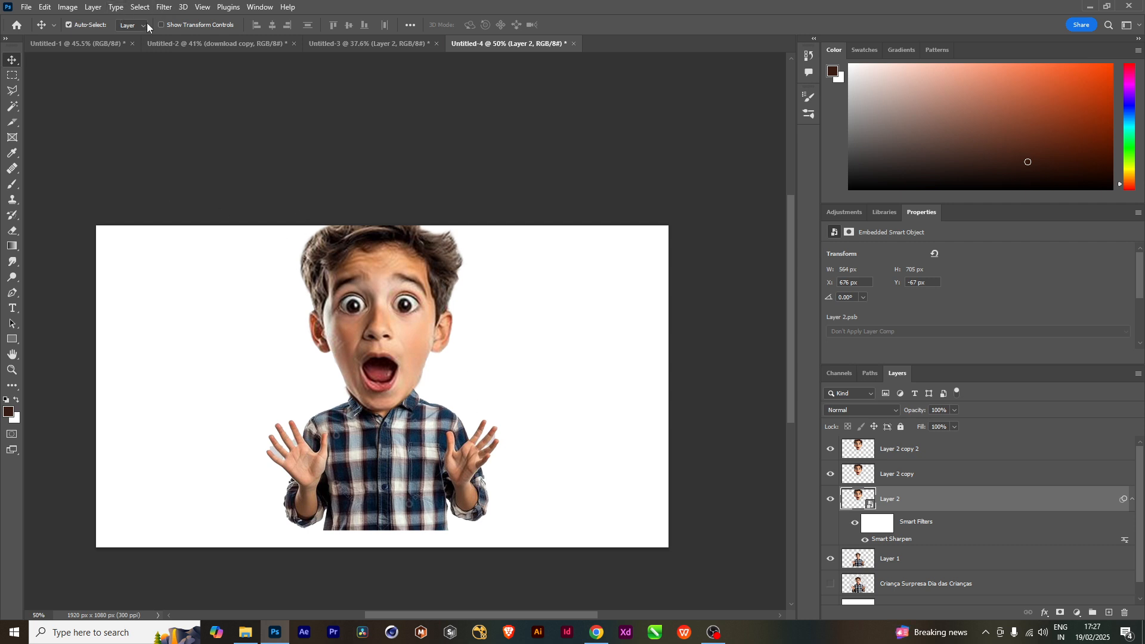
Open the Oil Paint filter for Layer 2 and center its preview on the boy's eyes and nose.
click(164, 7)
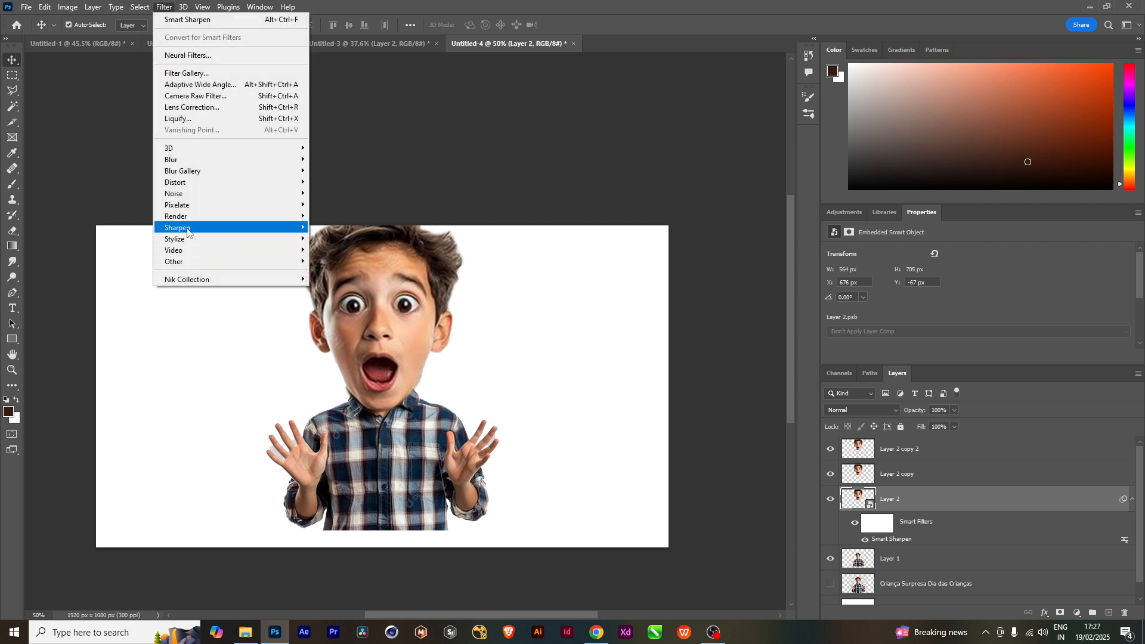
mouse_move(287, 227)
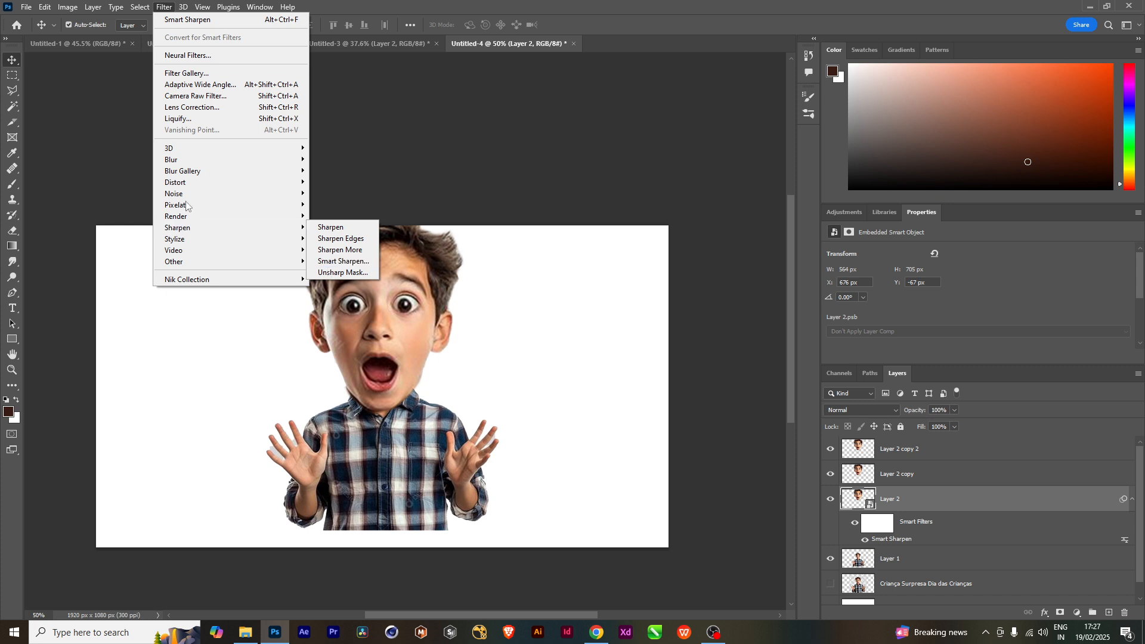
mouse_move(185, 197)
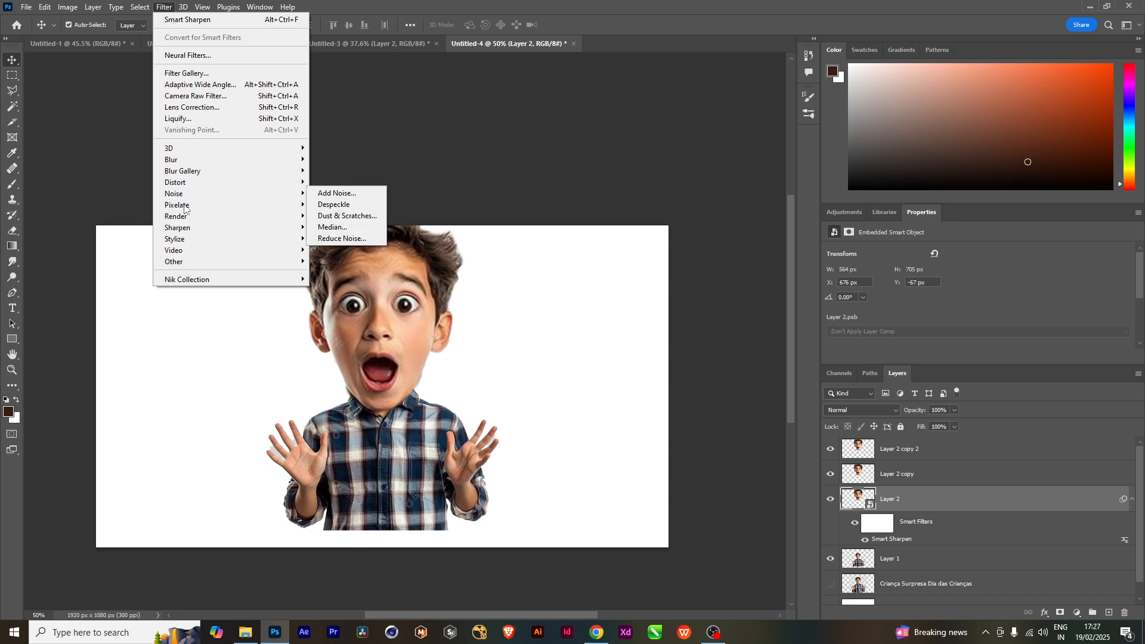
mouse_move(190, 220)
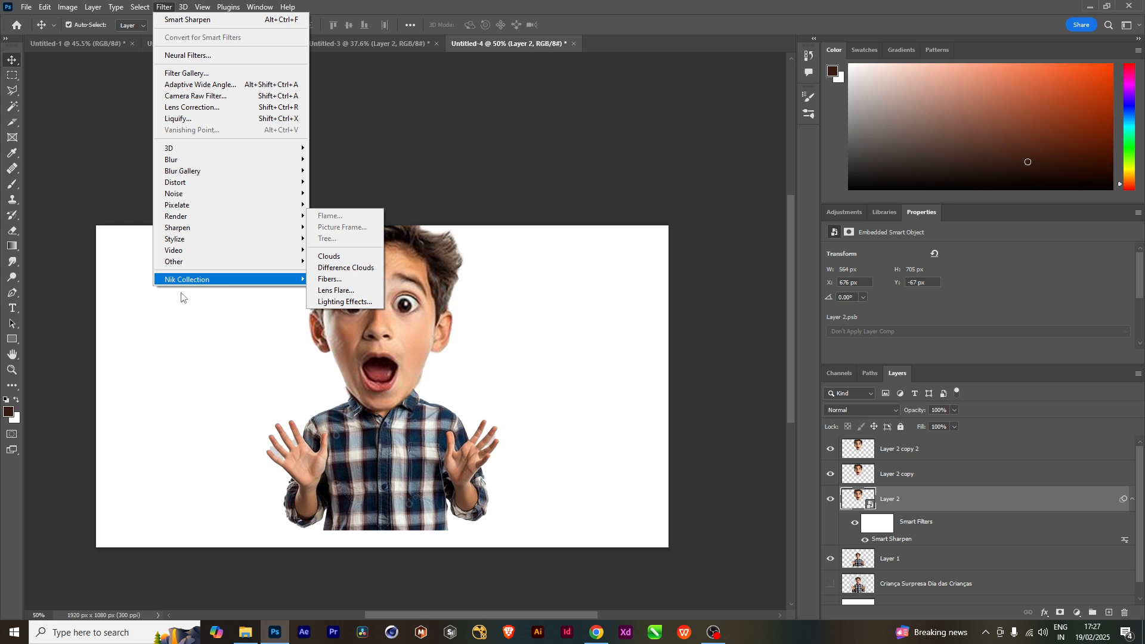
mouse_move(201, 240)
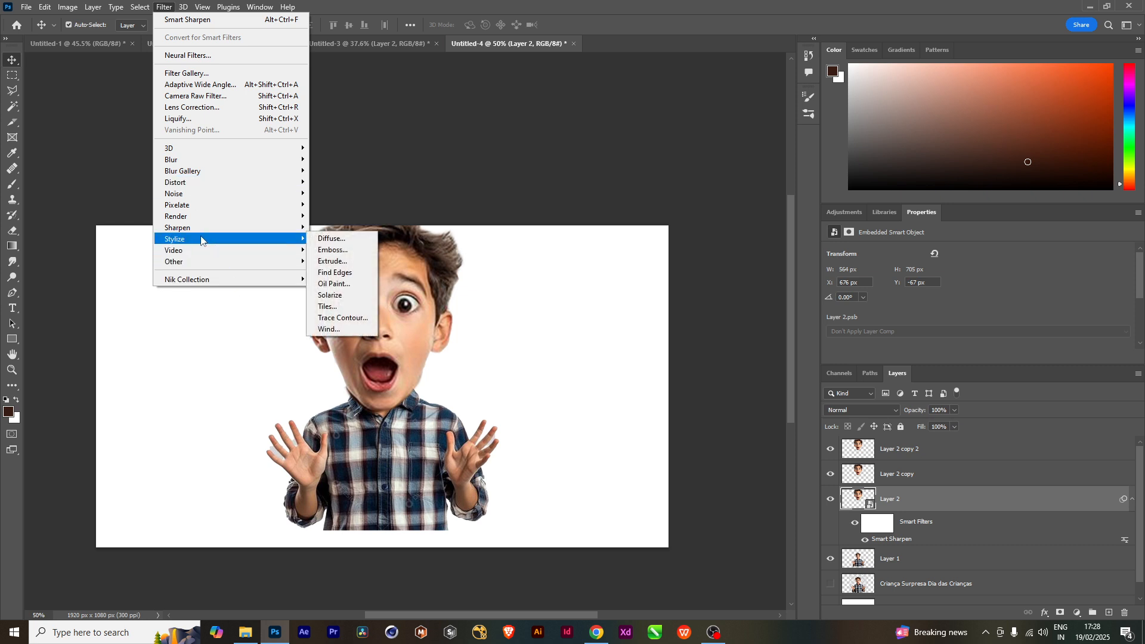
click(334, 283)
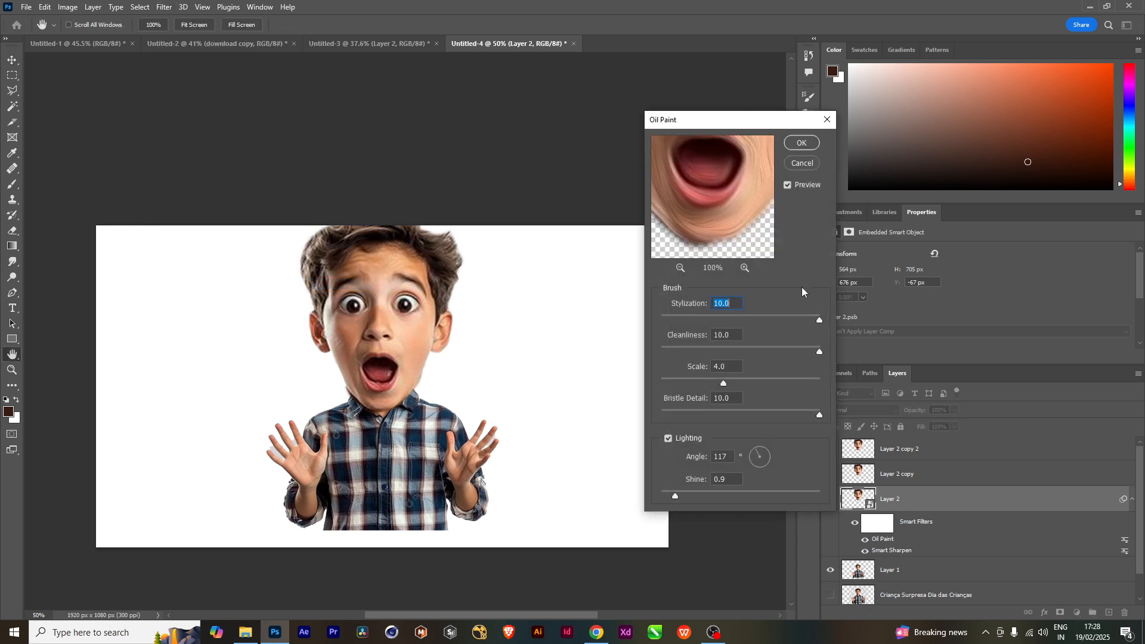
drag(759, 130, 694, 135)
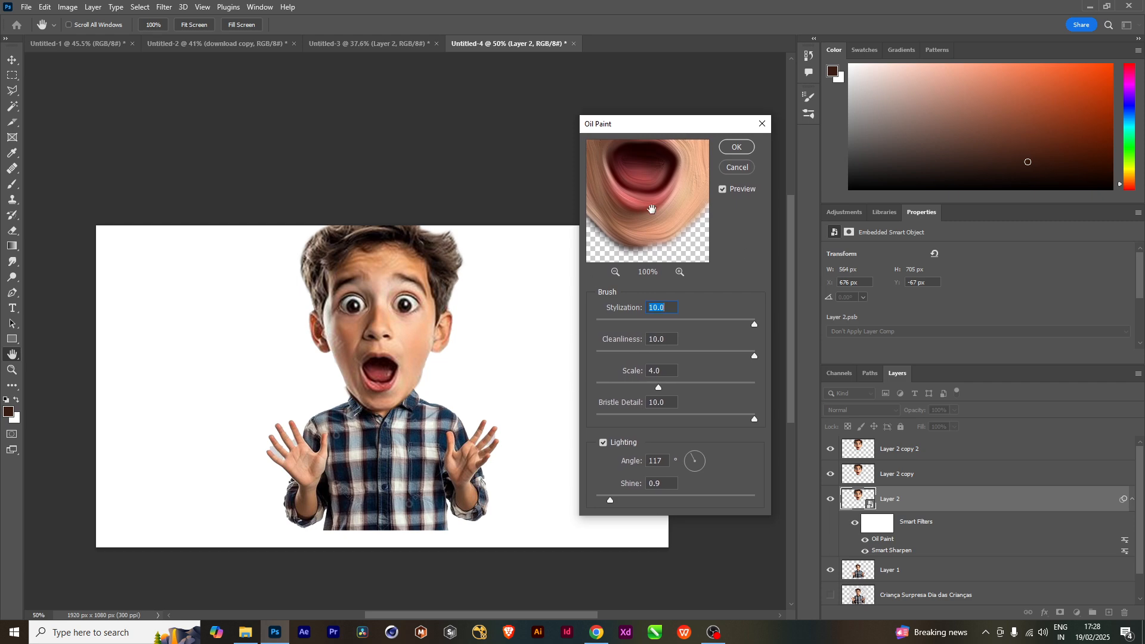
drag(664, 211, 662, 274)
mouse_move(658, 194)
mouse_down()
mouse_move(657, 277)
mouse_move(674, 209)
mouse_up()
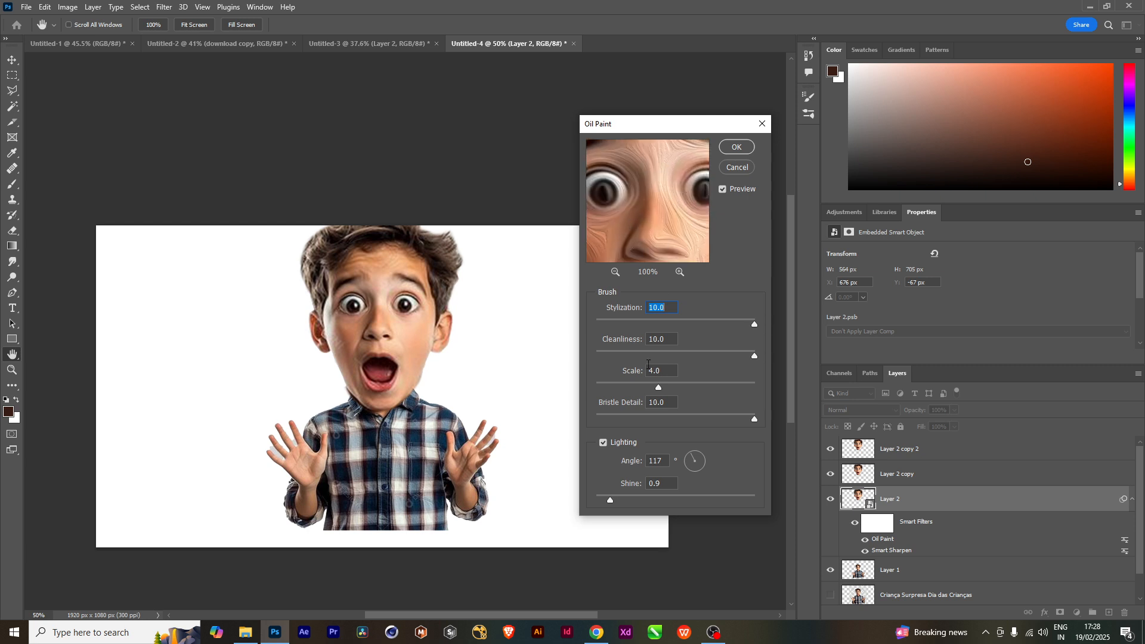
Set Oil Paint to Stylization 7.1, Cleanliness 9.0, Scale 5.2 and Shine 0.6, and apply it to Layer 2.
click(689, 320)
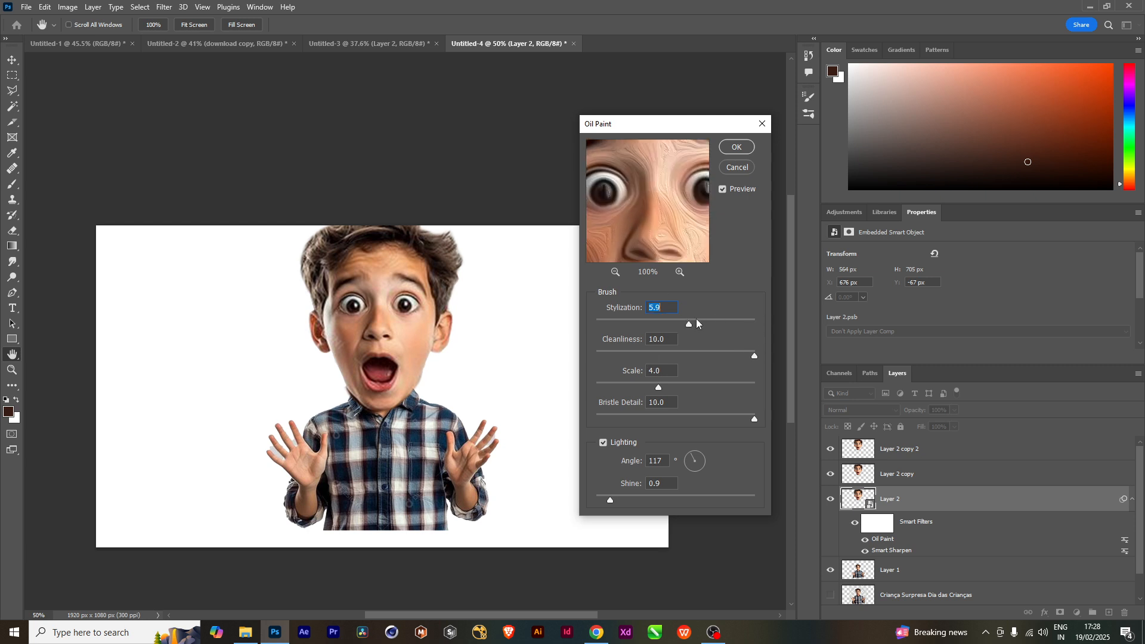
click(708, 322)
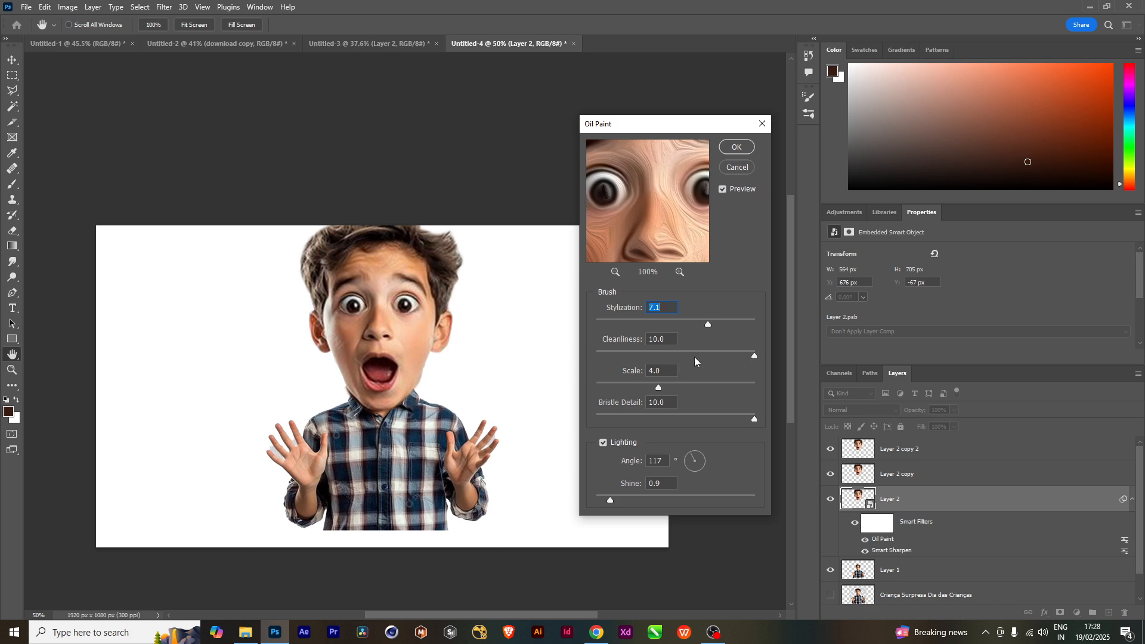
click(709, 352)
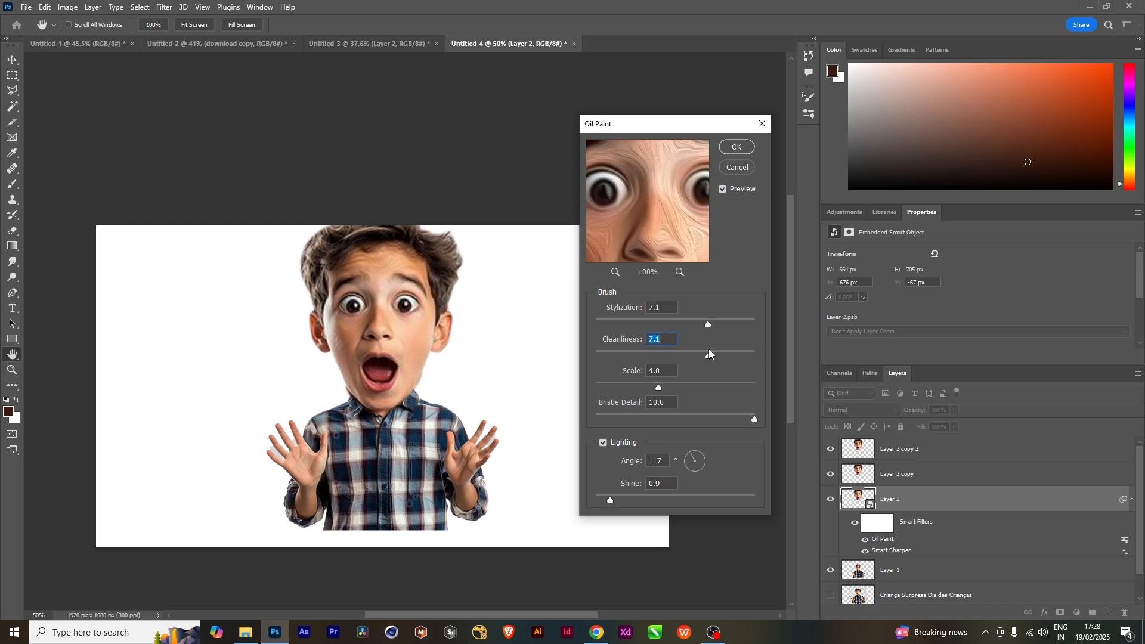
drag(709, 354, 738, 353)
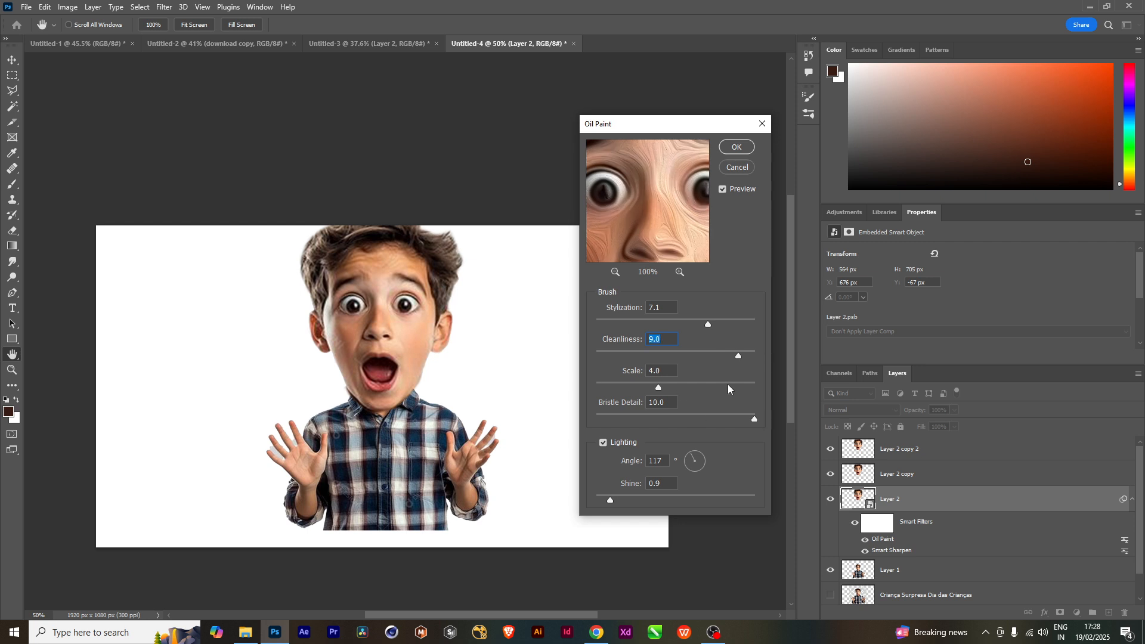
drag(658, 387, 677, 389)
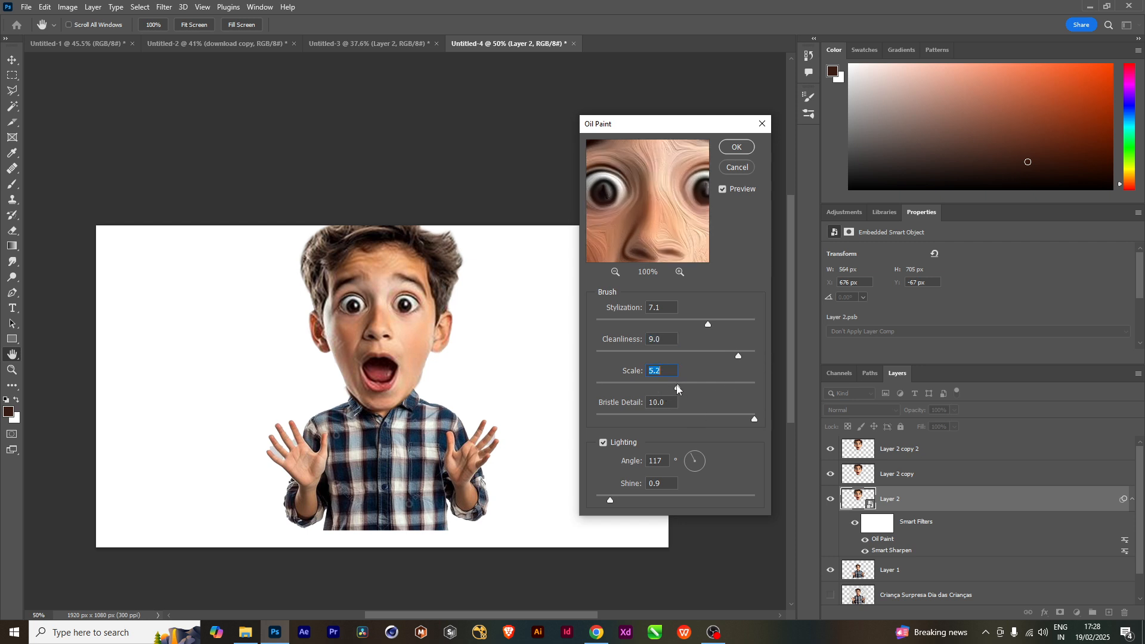
click(641, 496)
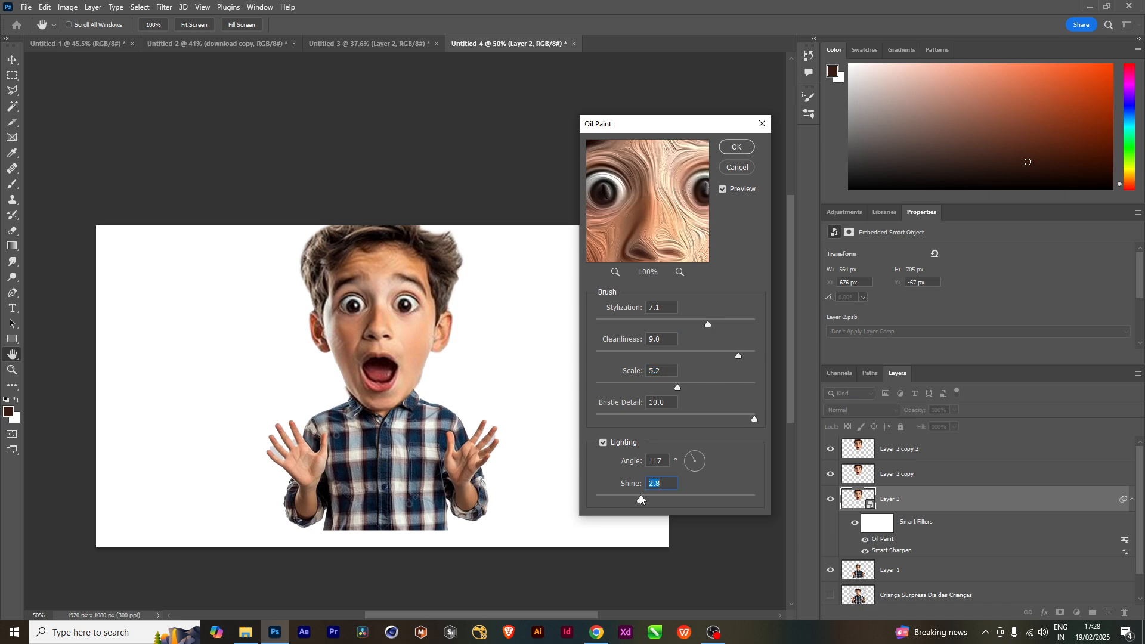
drag(627, 499, 616, 498)
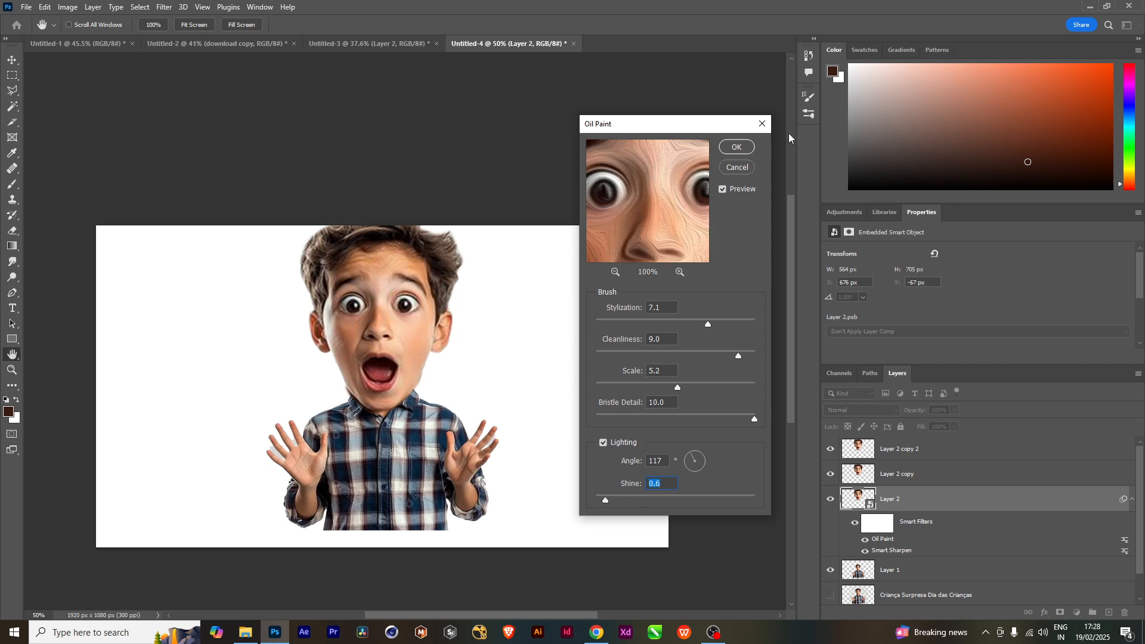
click(737, 147)
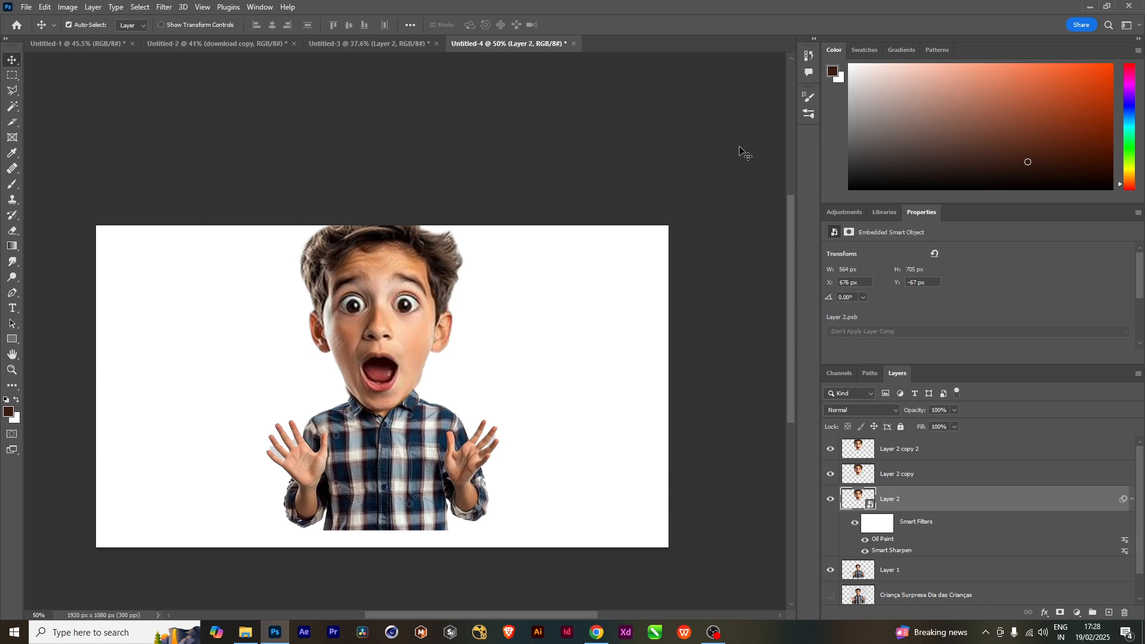
Hide Layer 2 copy and Layer 2 copy 2 to reveal the filtered head beneath them.
scroll(399, 329, up, 1)
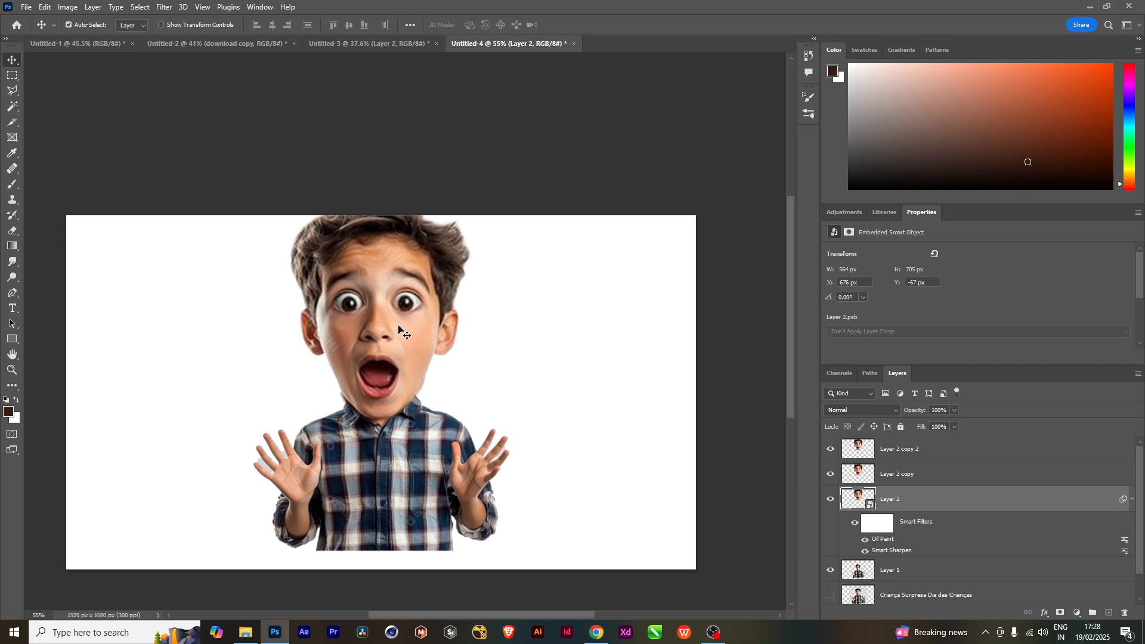
click(830, 474)
click(830, 449)
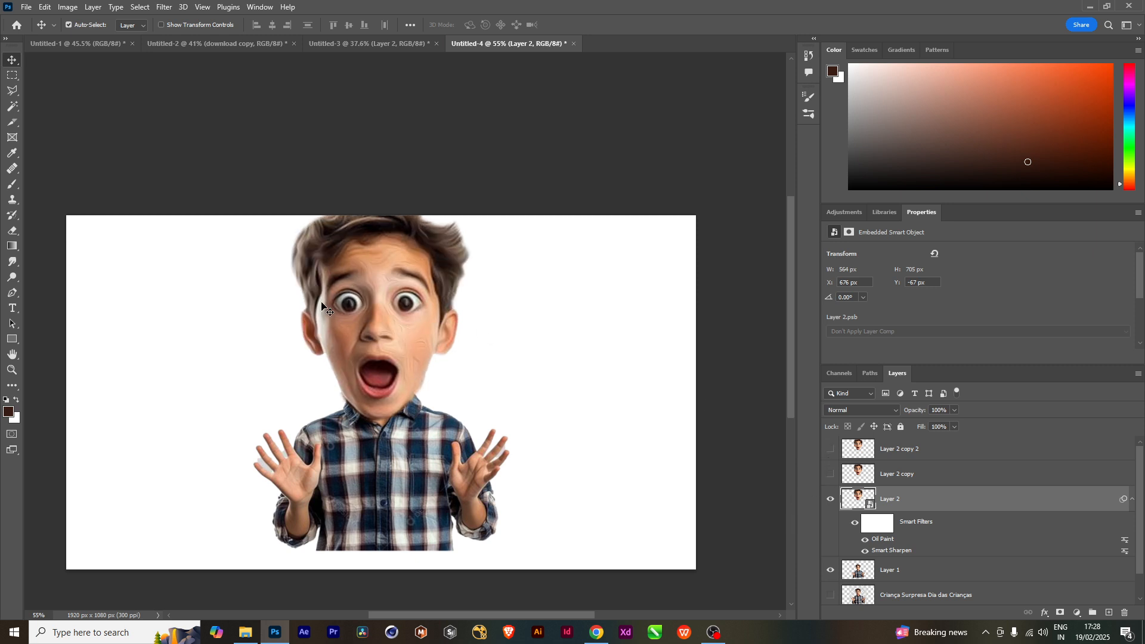
Compare the face with and without the Smart Sharpen and Oil Paint smart filters by toggling each one's visibility.
scroll(322, 306, up, 5)
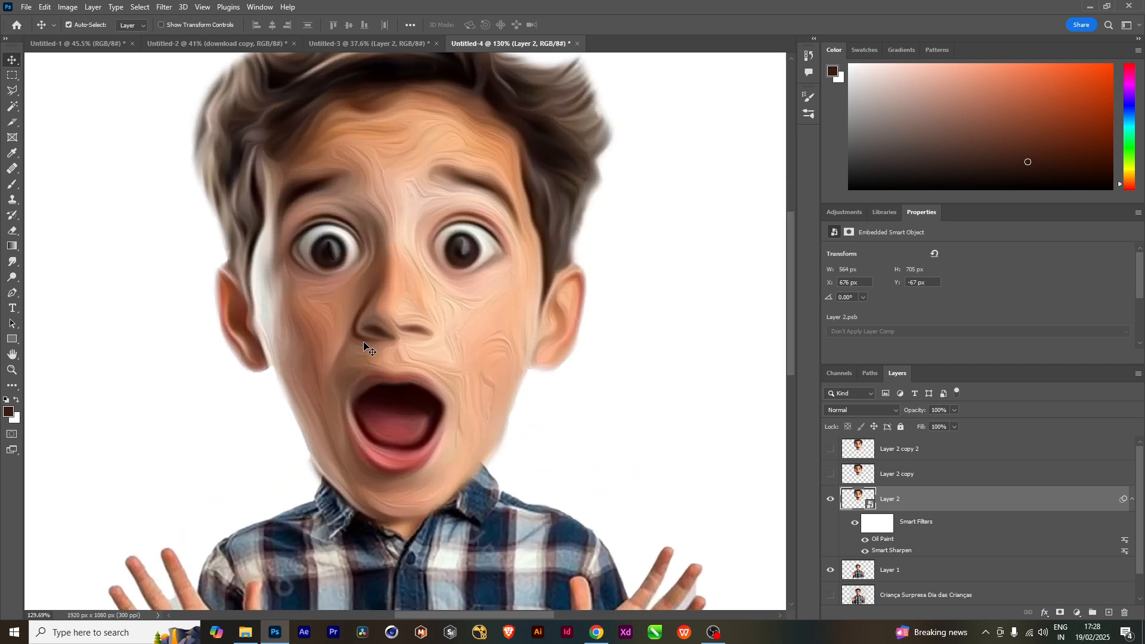
click(864, 551)
click(865, 552)
click(864, 540)
click(864, 541)
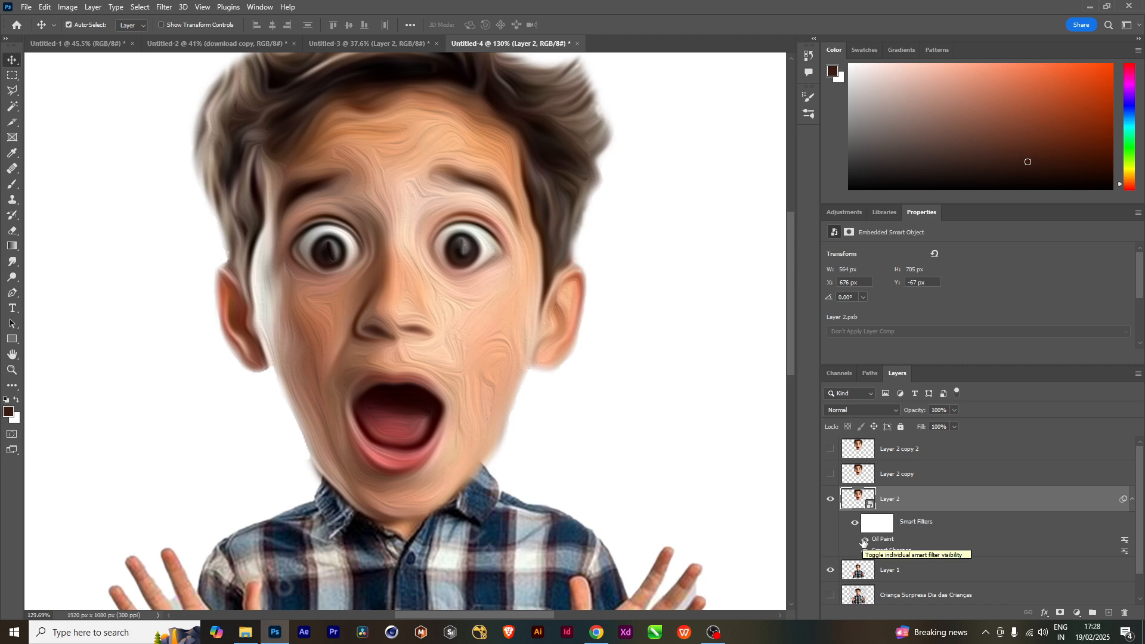
scroll(495, 376, down, 3)
scroll(495, 372, down, 2)
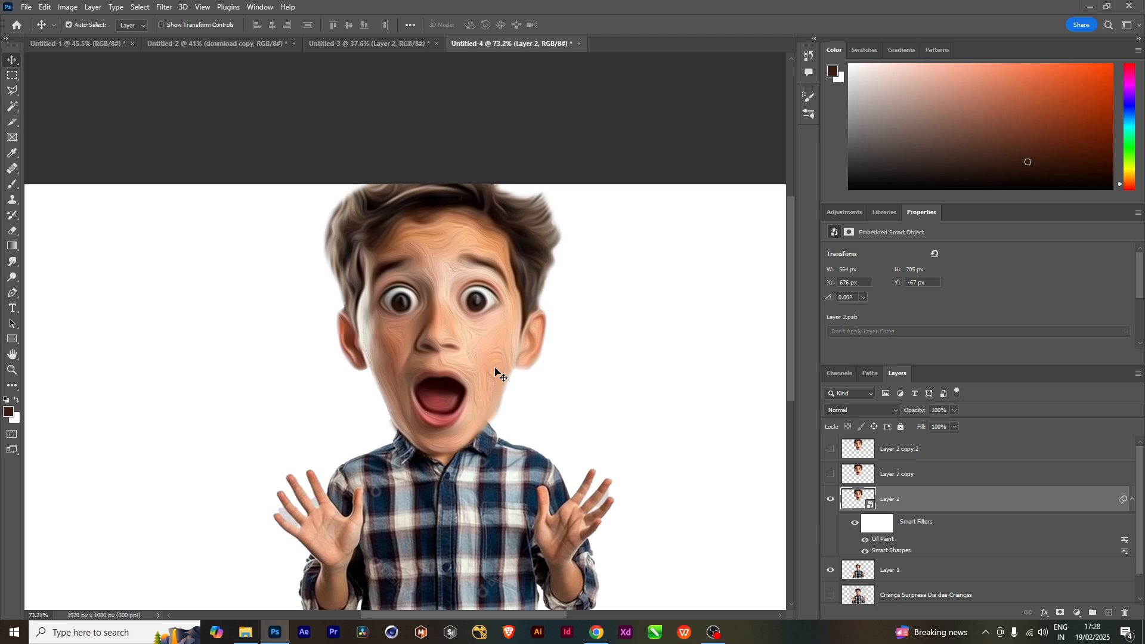
scroll(495, 372, down, 2)
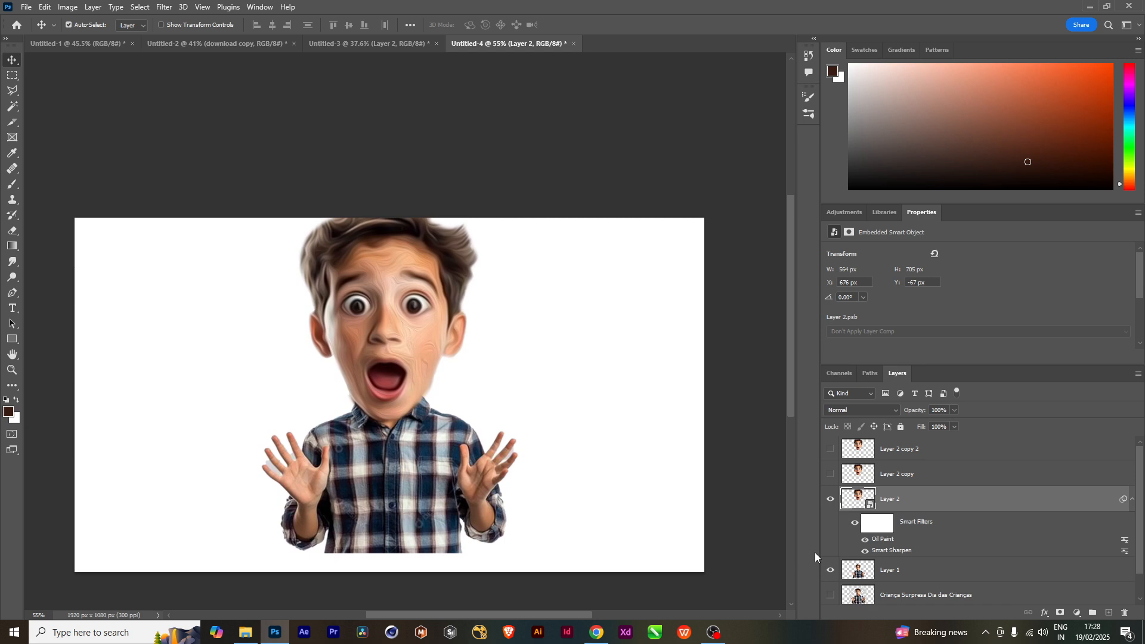
Open the Filter Gallery for Layer 2 and expand the Stylize, Texture, Sketch, Brush Strokes and Artistic filter categories.
click(164, 7)
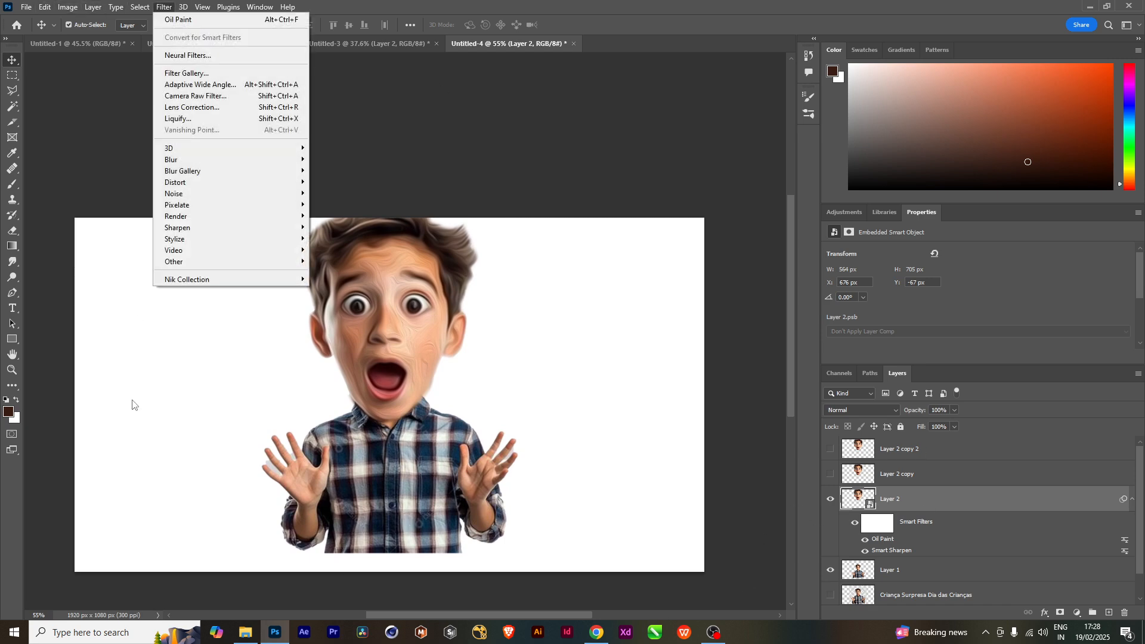
click(217, 74)
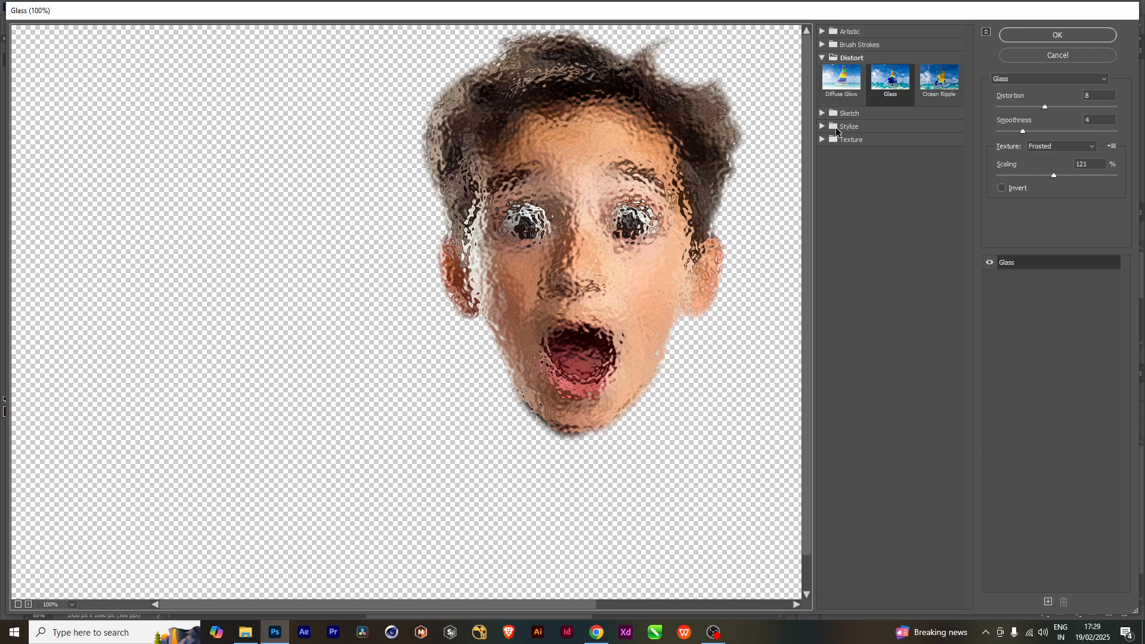
click(822, 127)
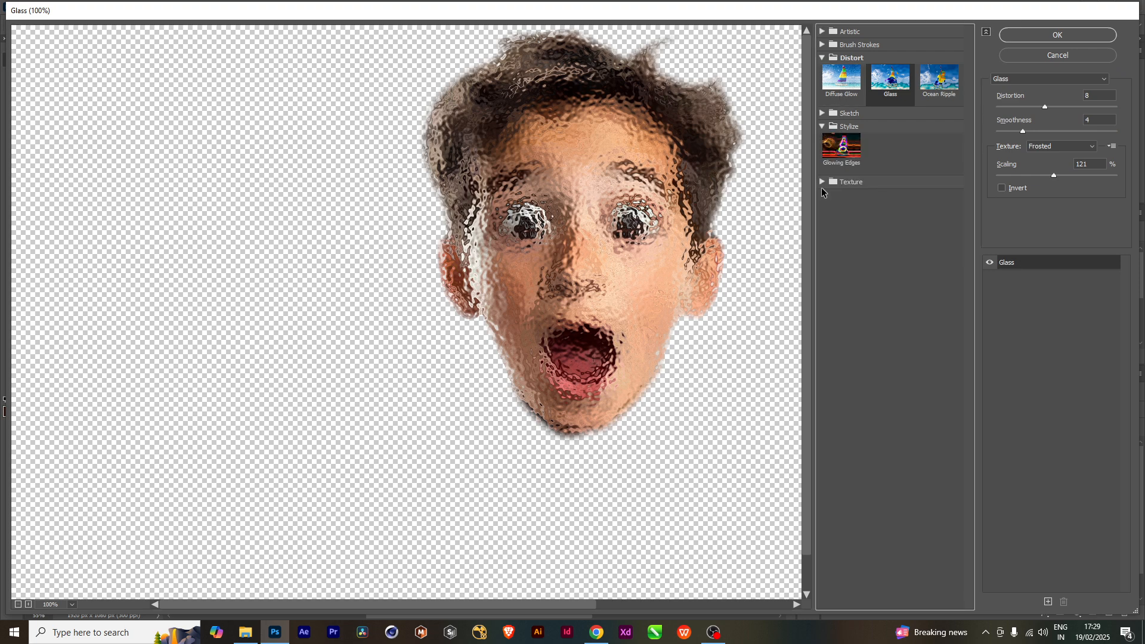
click(821, 181)
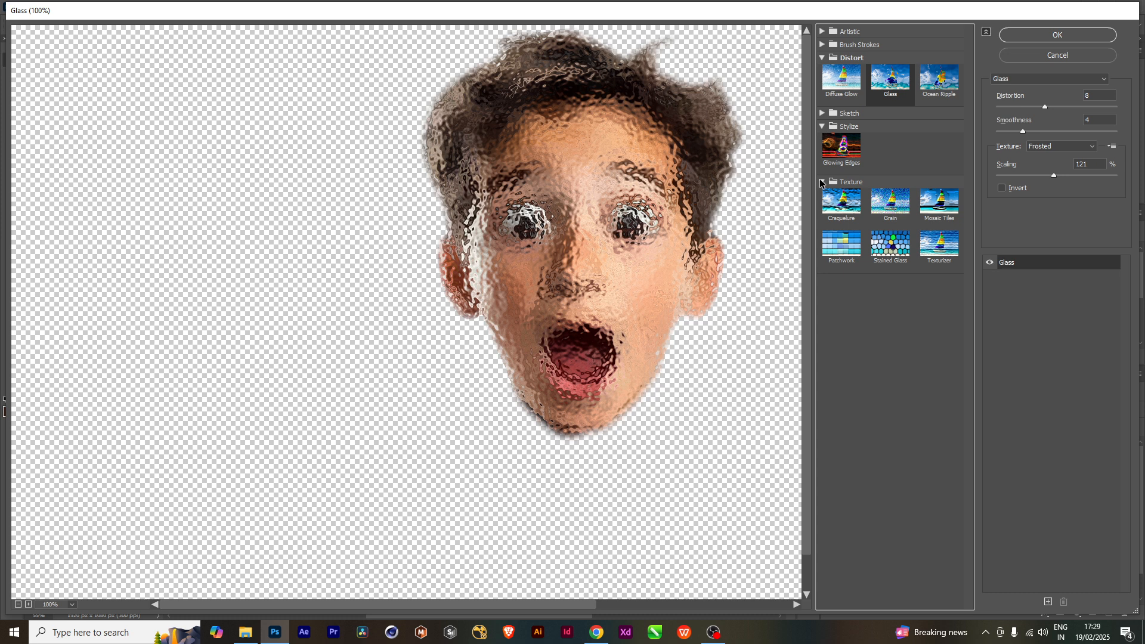
click(821, 114)
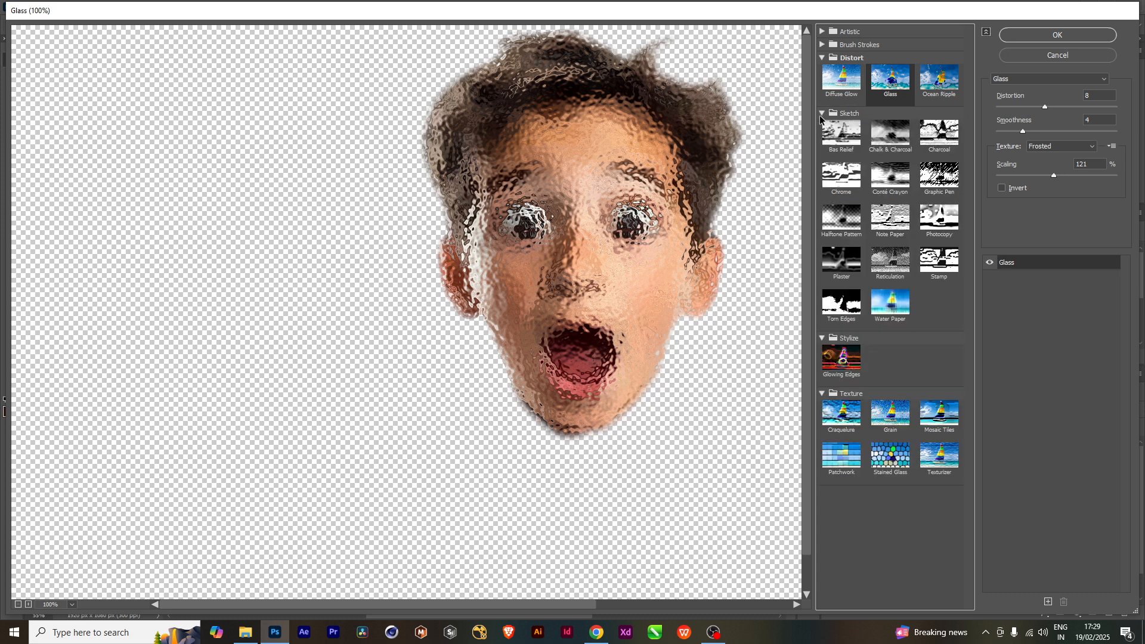
click(822, 45)
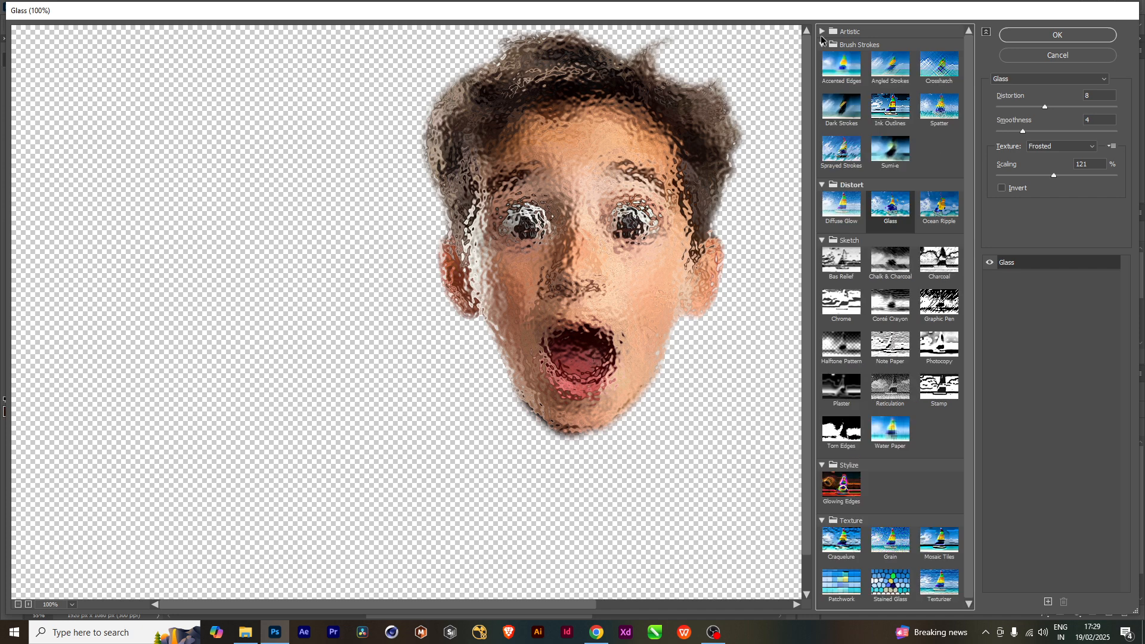
click(821, 33)
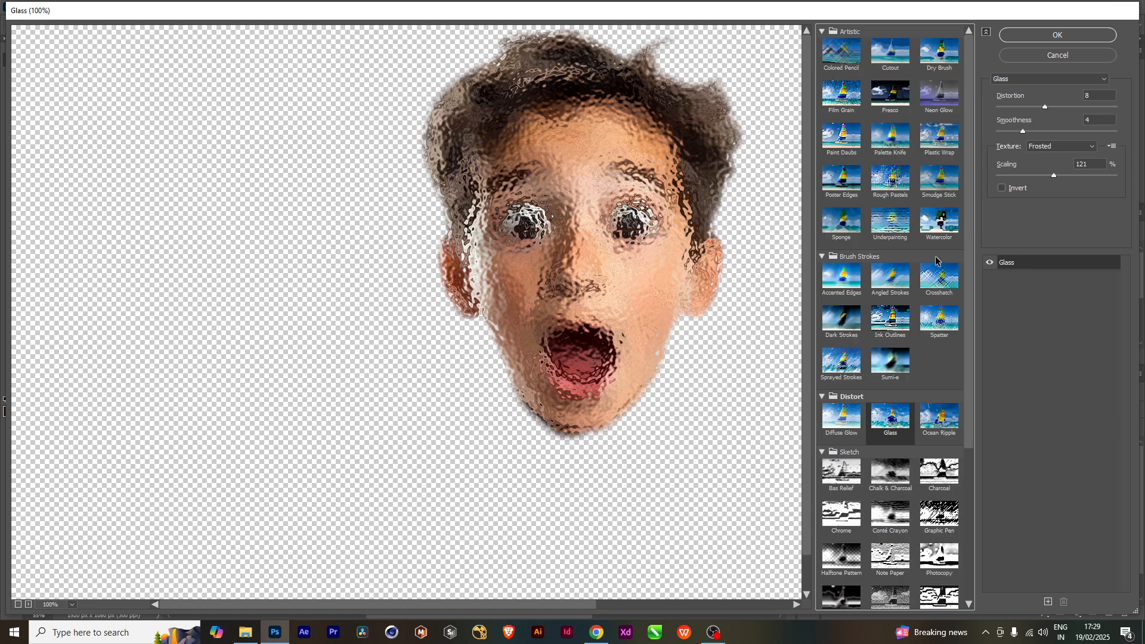
Apply Poster Edges to Layer 2 with Edge Thickness 5, Edge Intensity 4 and Posterization 4.
click(832, 186)
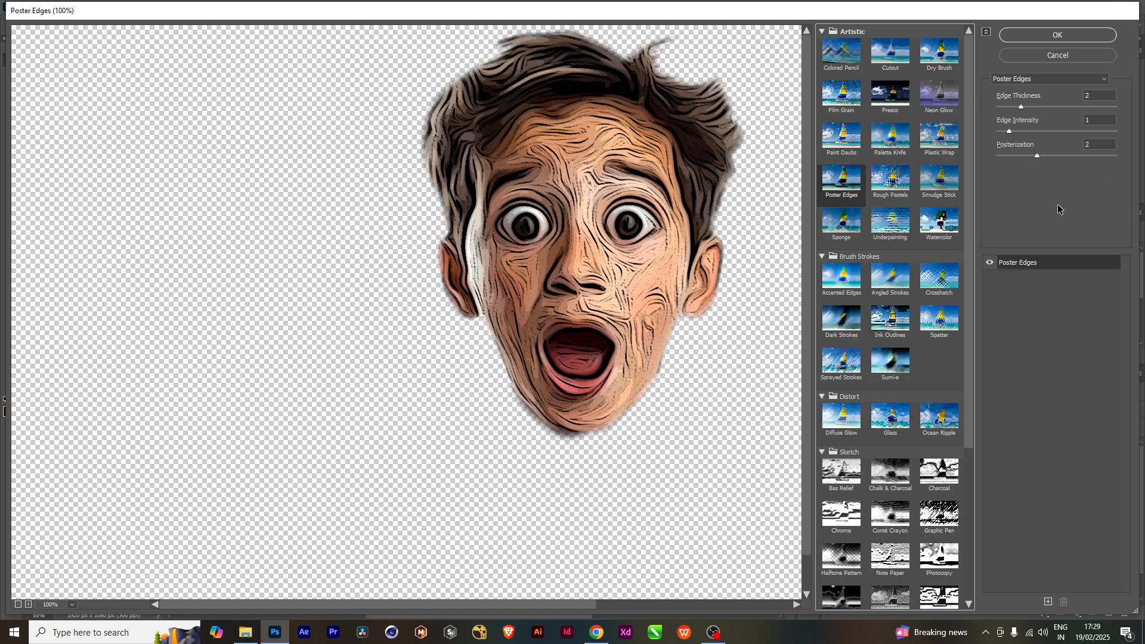
click(1029, 108)
drag(1042, 108, 1070, 156)
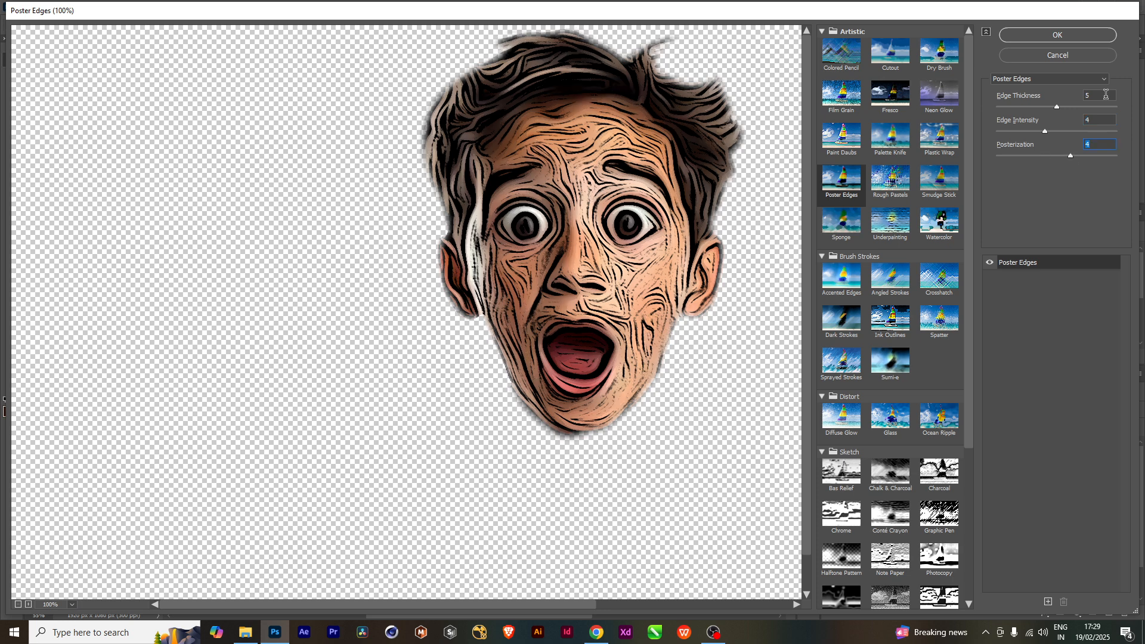
click(1083, 34)
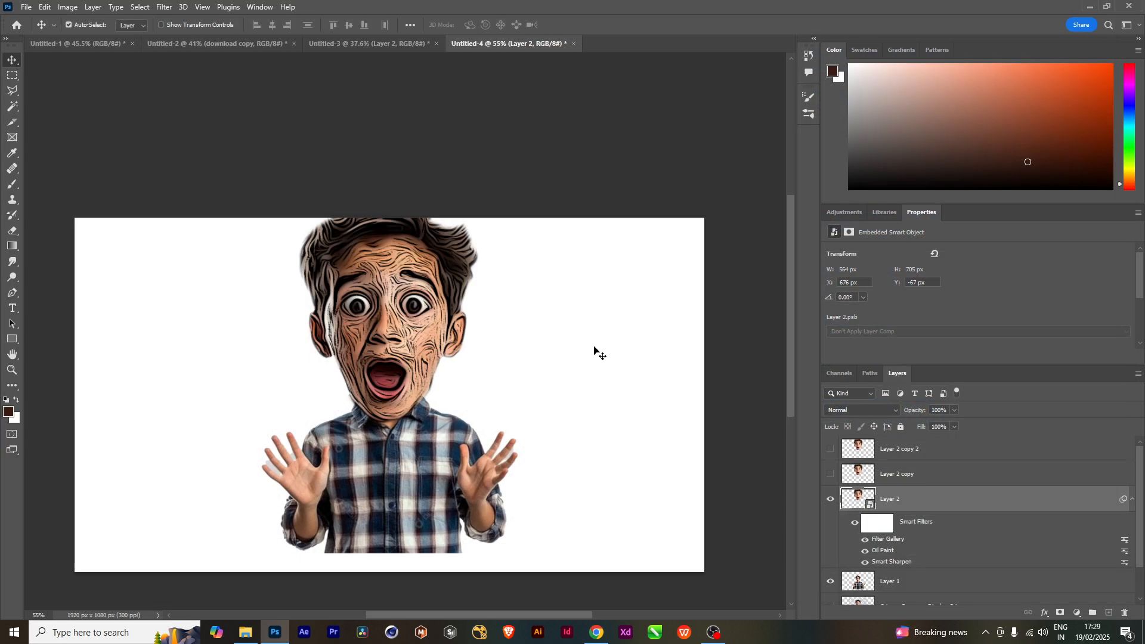
Preview other blend modes such as Overlay on Layer 2 and leave it set to Normal.
click(859, 409)
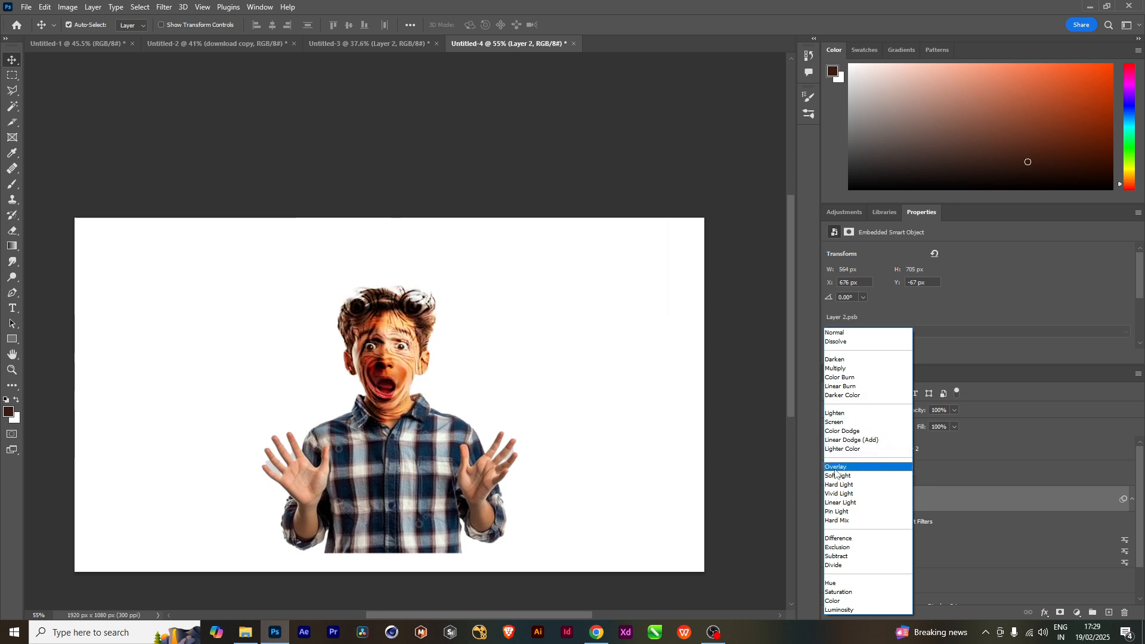
click(835, 332)
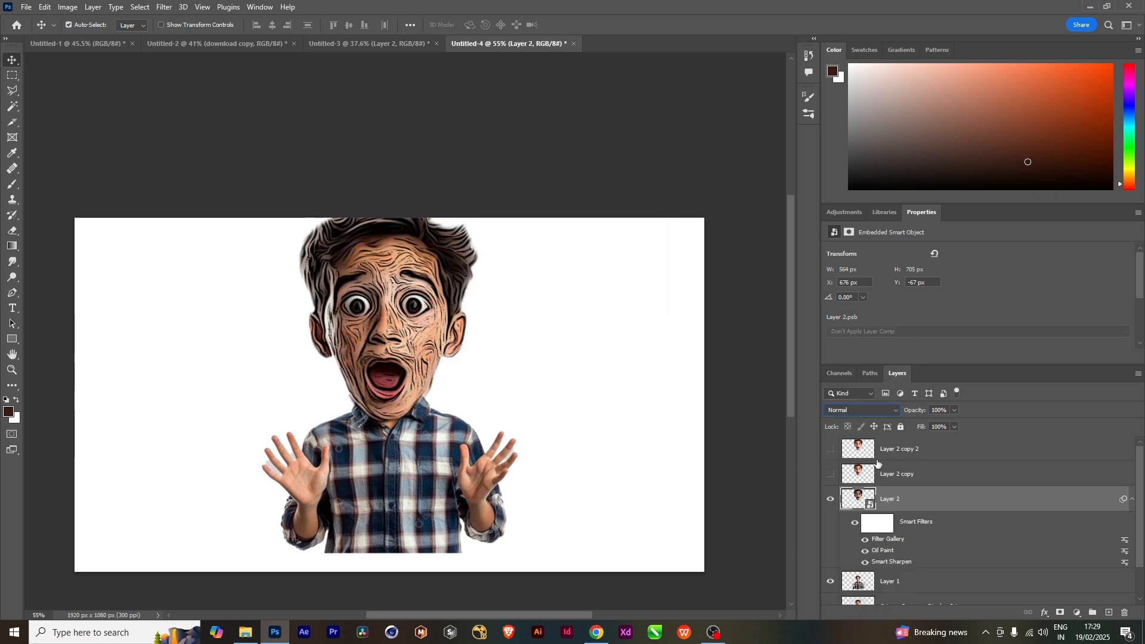
click(884, 475)
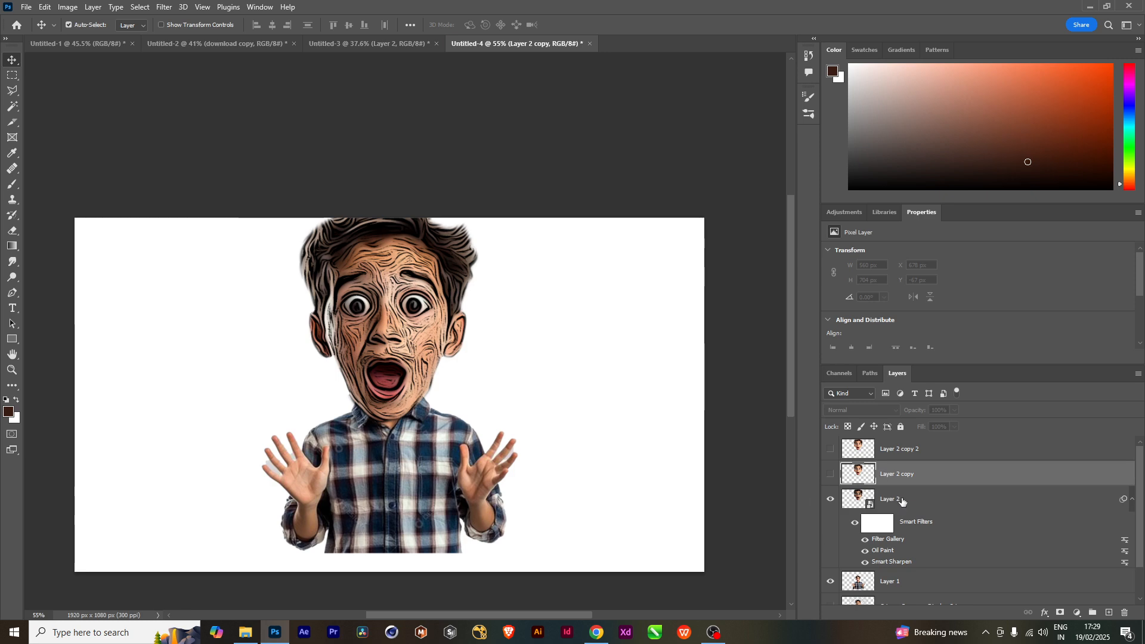
Apply a Surface Blur smart filter to Layer 2 with the radius and threshold raised to soften the poster lines.
click(902, 502)
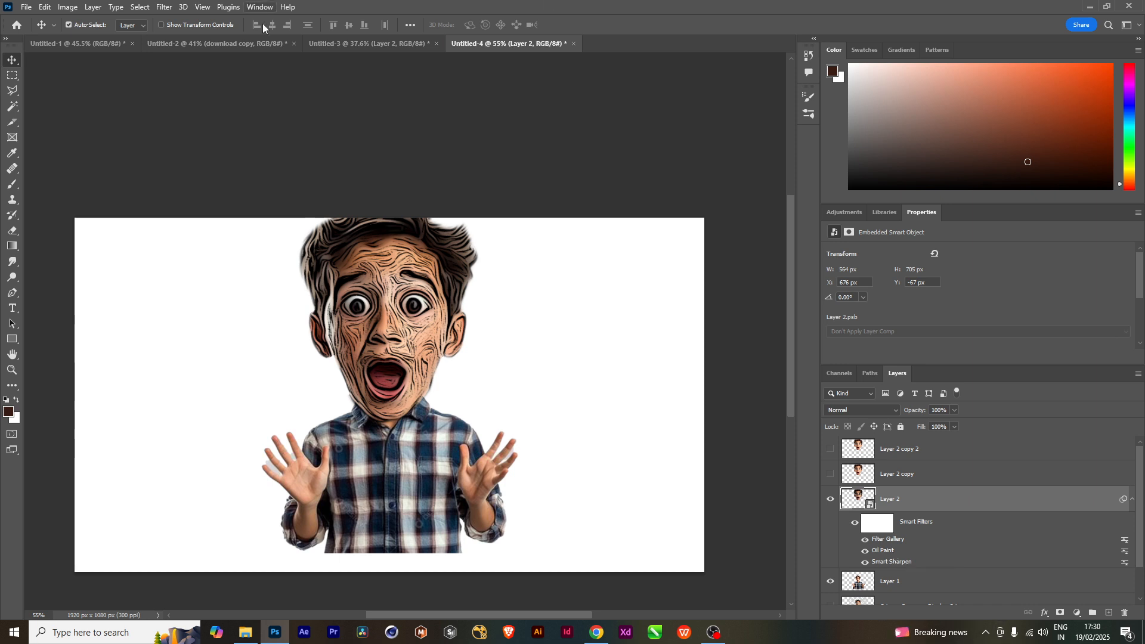
click(164, 8)
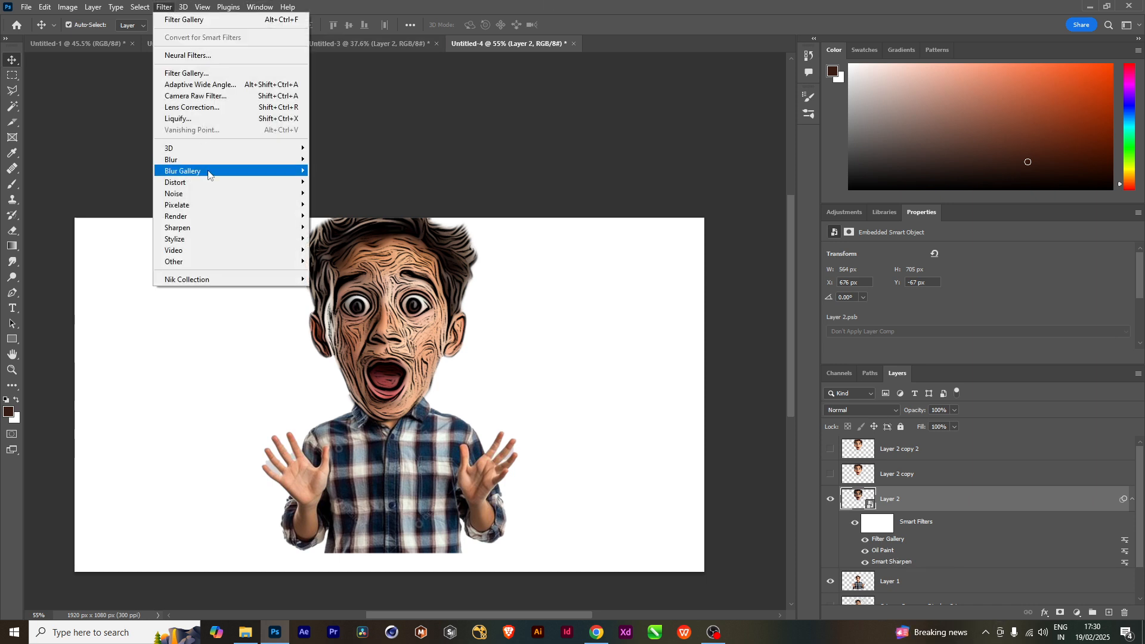
mouse_move(186, 161)
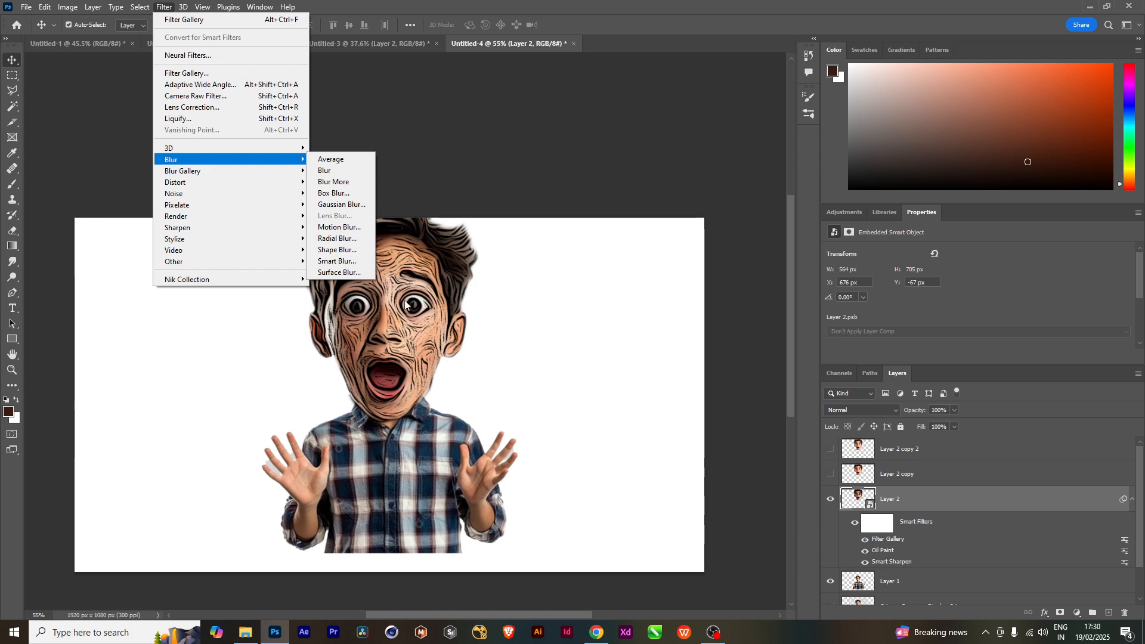
click(338, 272)
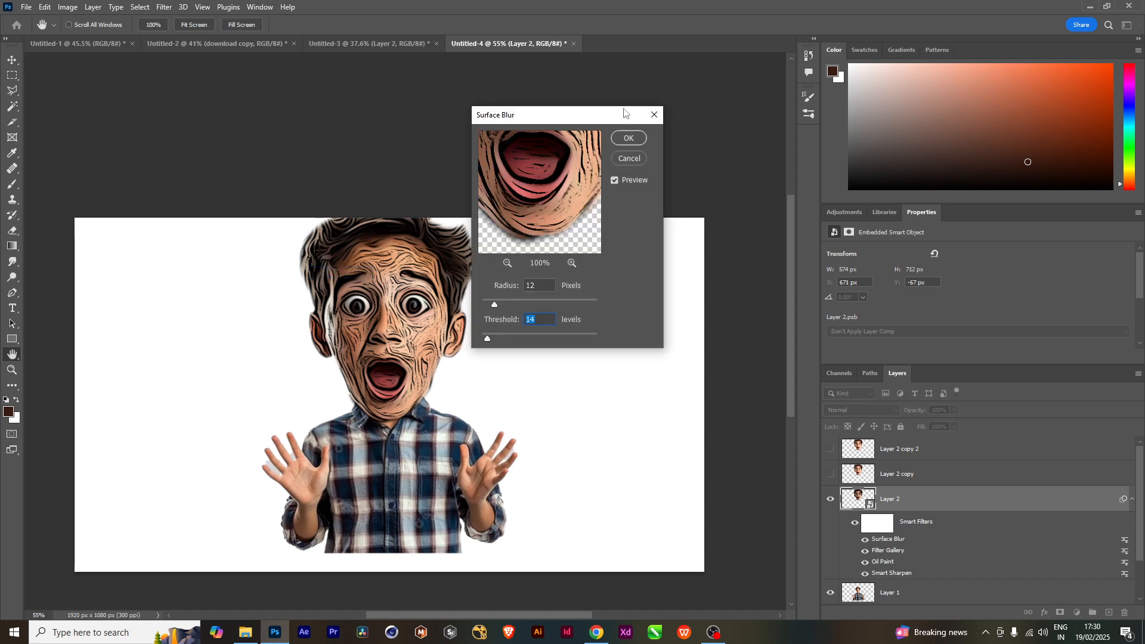
drag(566, 113, 657, 123)
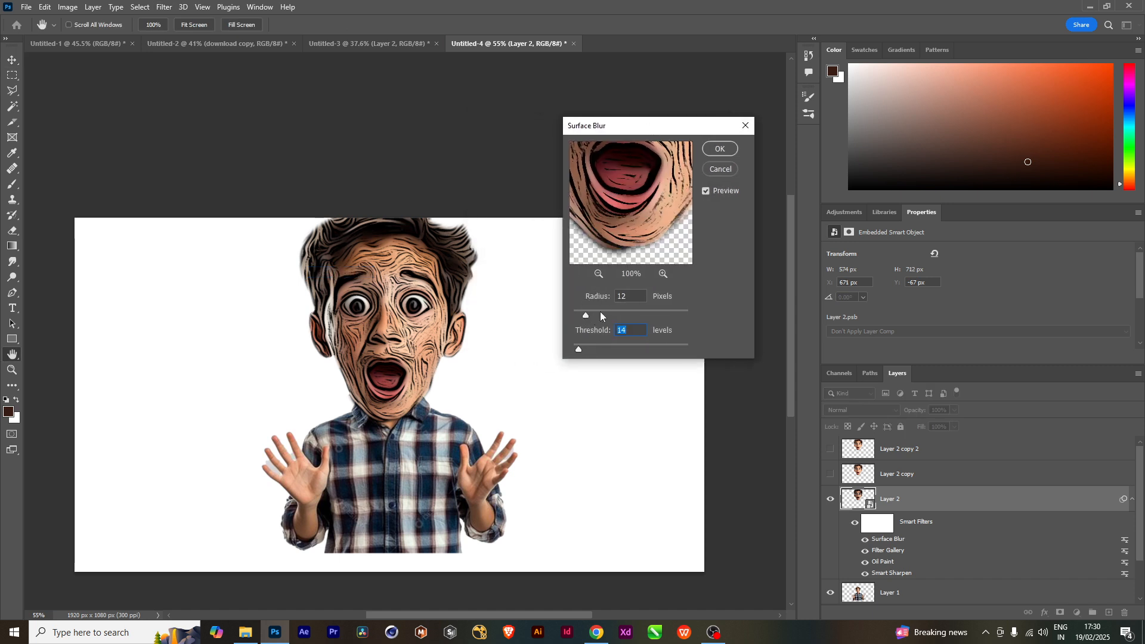
drag(578, 349, 593, 349)
click(713, 152)
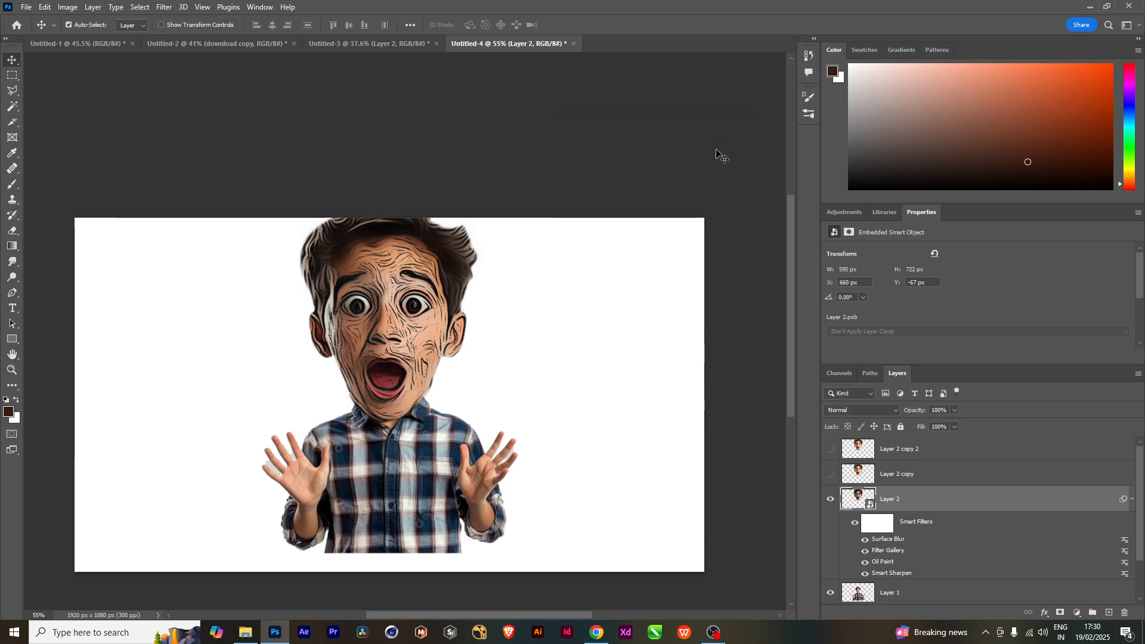
Re-edit Layer 2's Poster Edges smart filter with Edge Thickness 3, Edge Intensity 2 and a lower Posterization.
scroll(398, 411, down, 1)
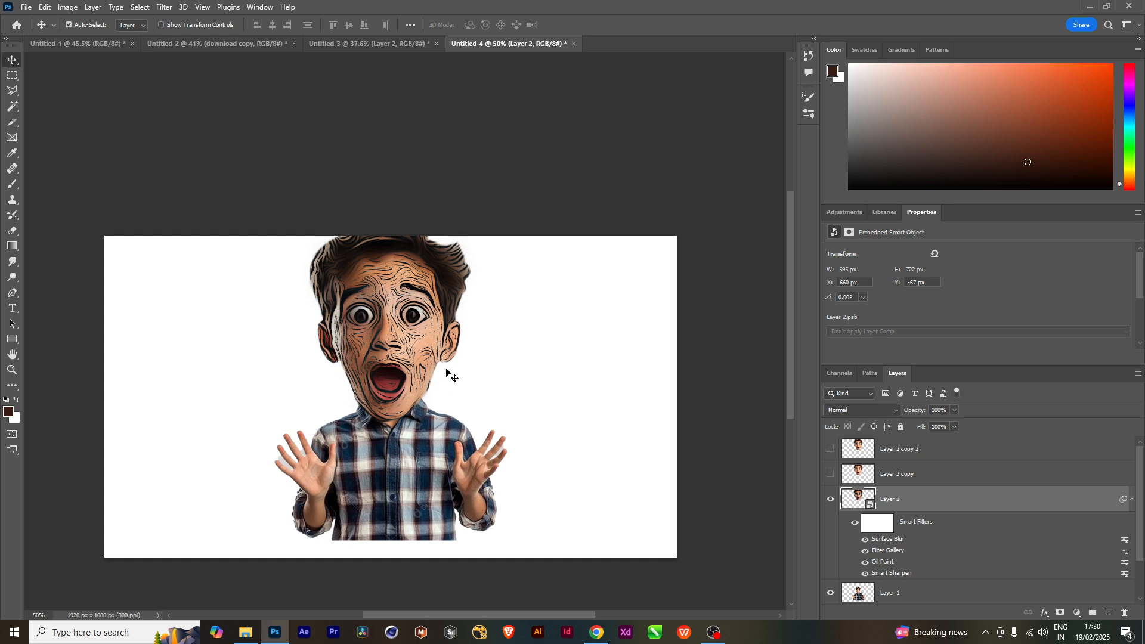
double_click(888, 551)
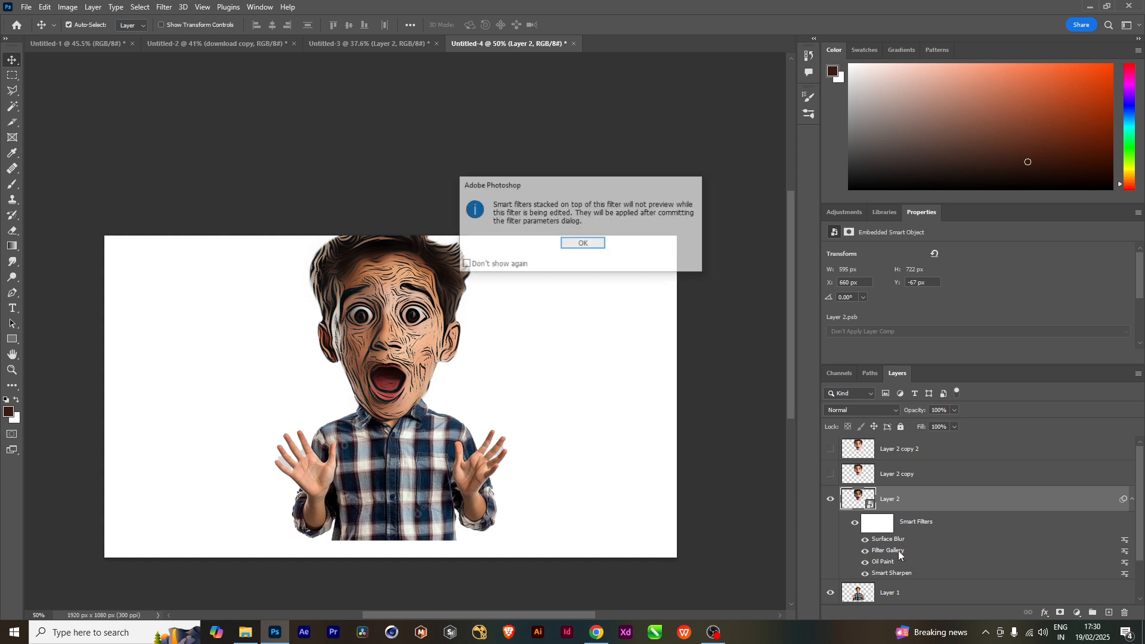
key(Return)
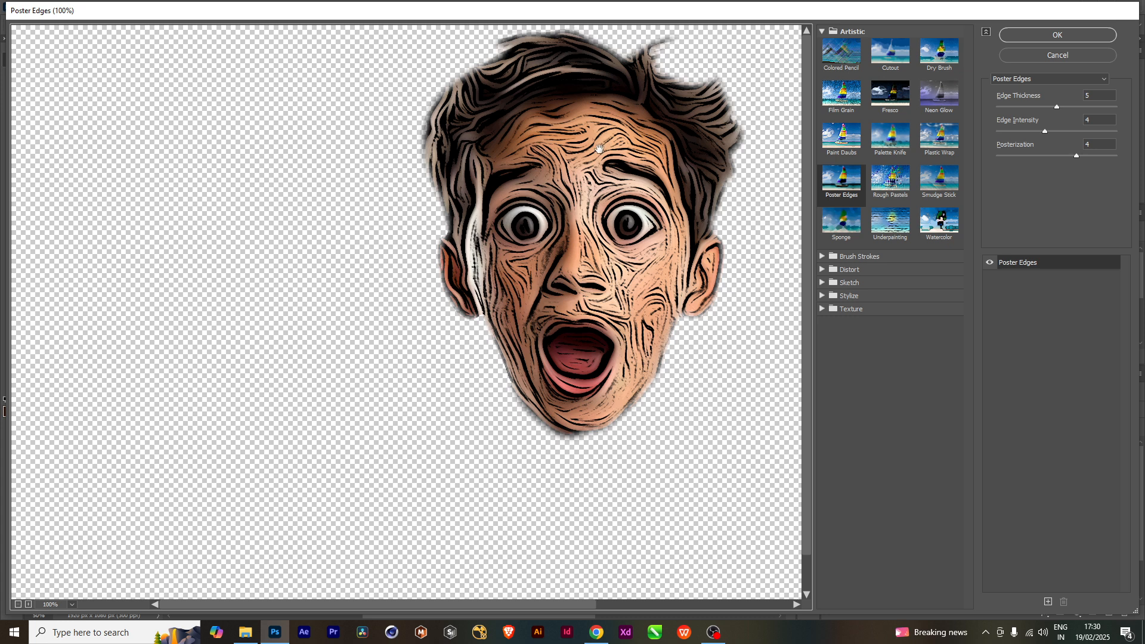
drag(1046, 107, 1021, 133)
click(1027, 156)
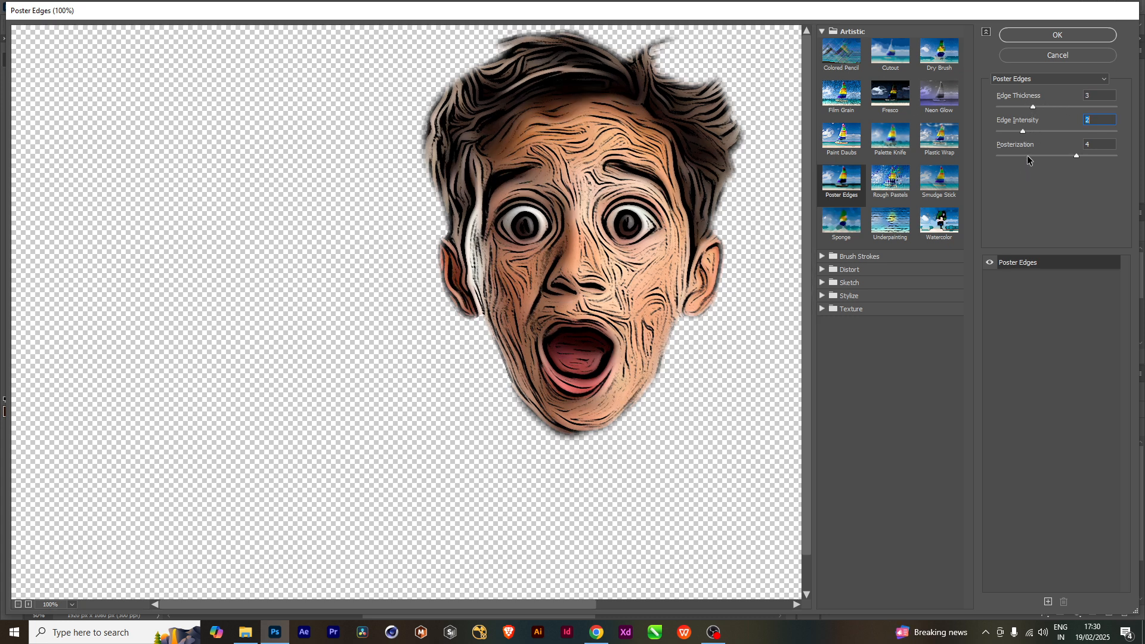
click(1079, 37)
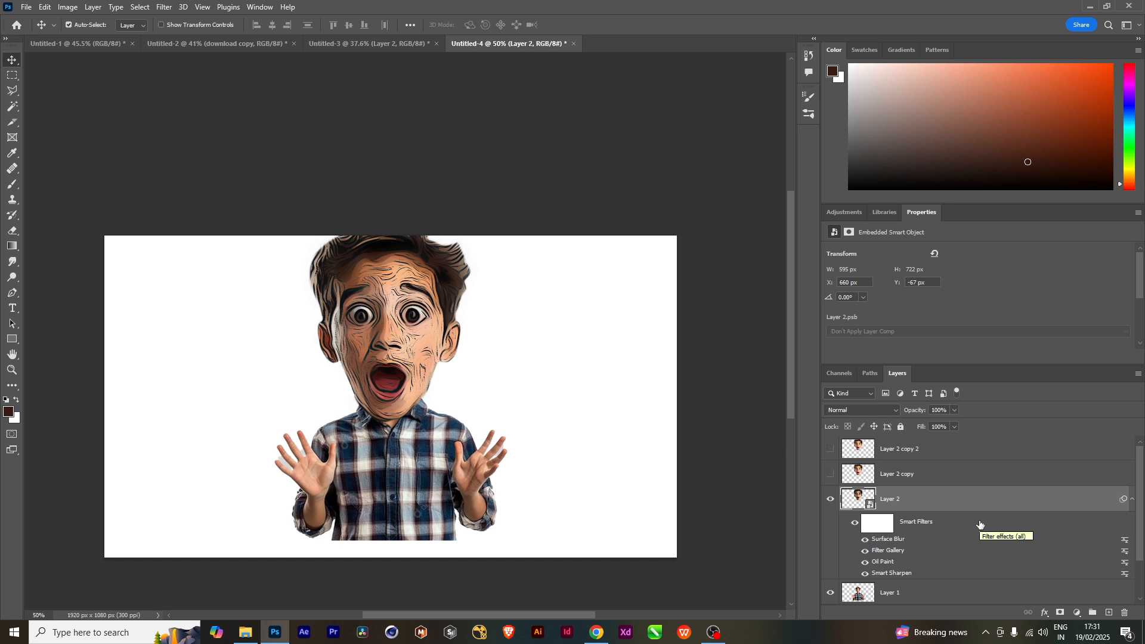
Make Layer 2 copy visible and convert it to a smart object.
click(875, 481)
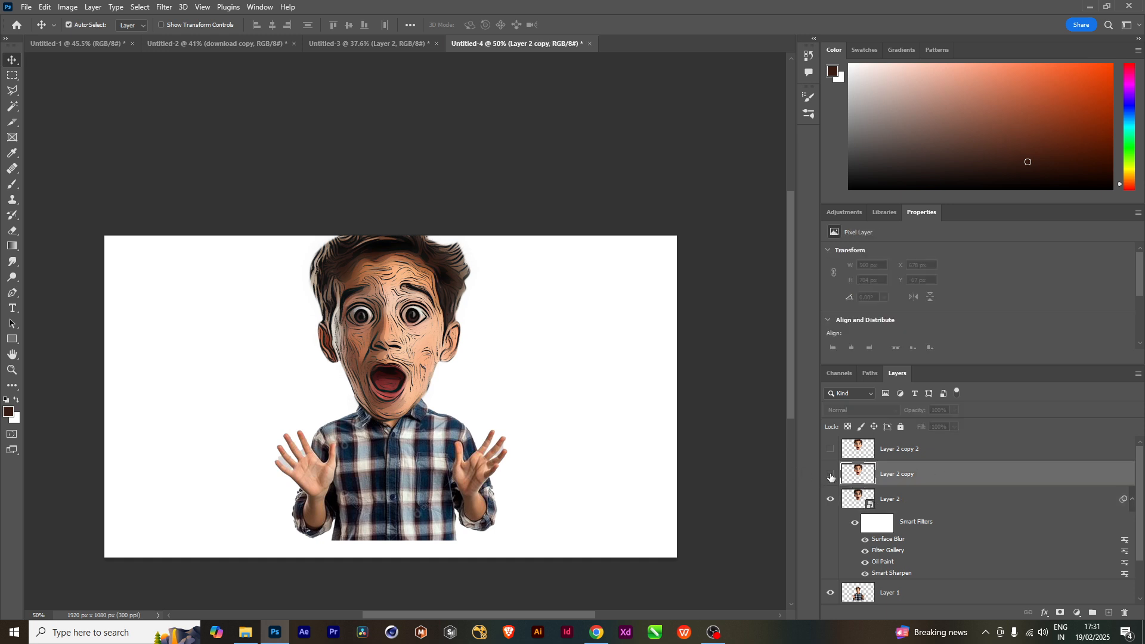
click(830, 475)
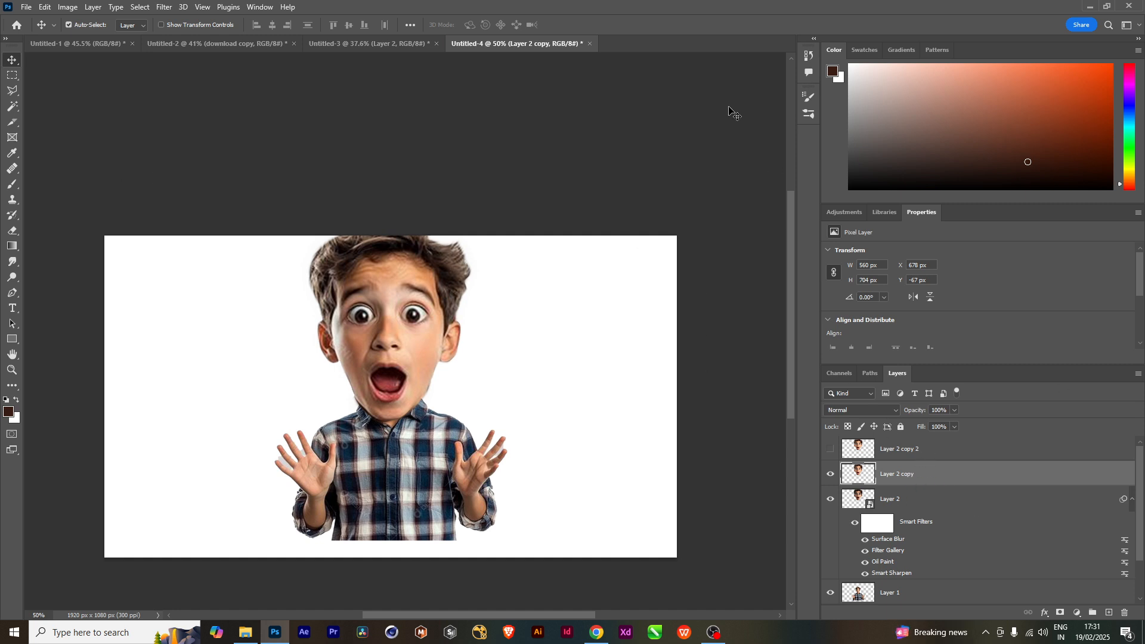
right_click(936, 483)
click(978, 283)
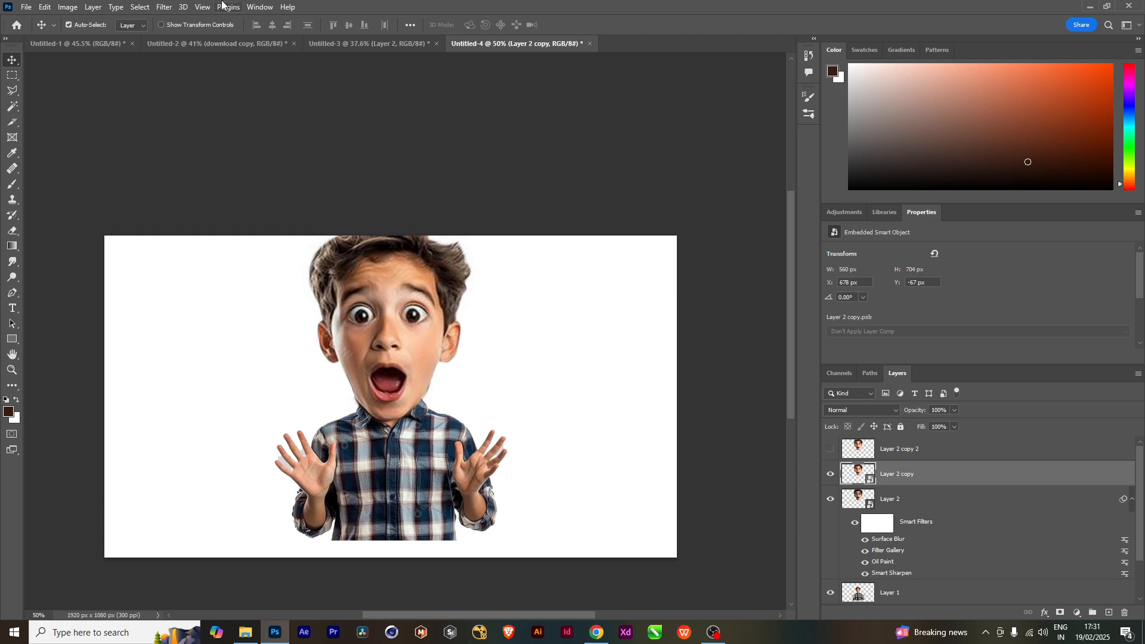
Open the Filter Gallery for Layer 2 copy and preview the Plastic Wrap and Neon Glow effects.
click(165, 8)
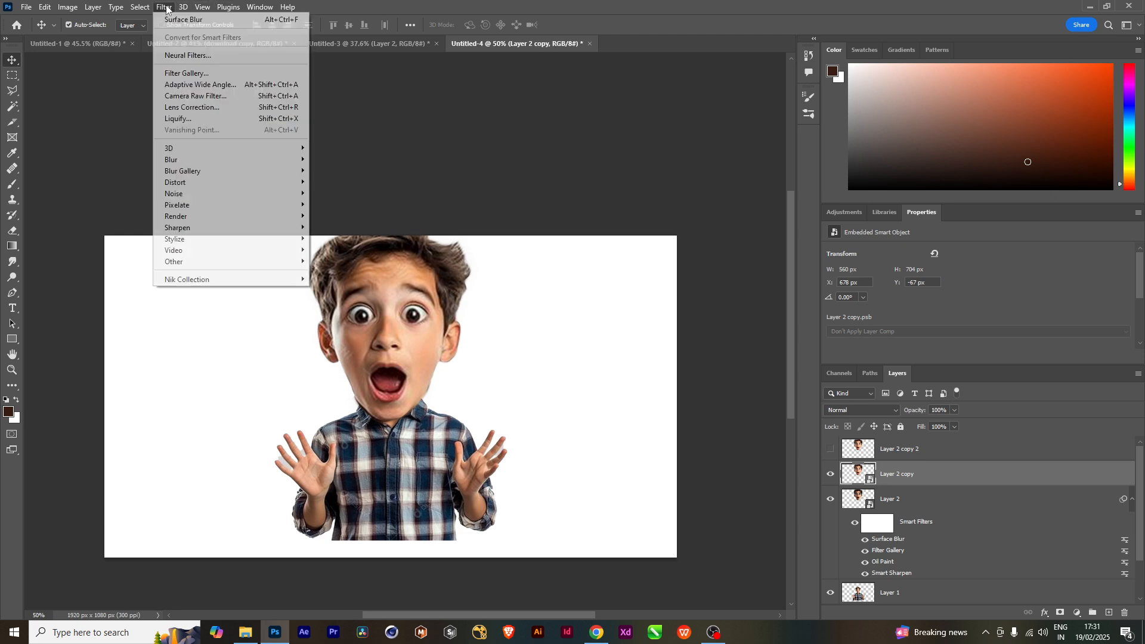
click(192, 71)
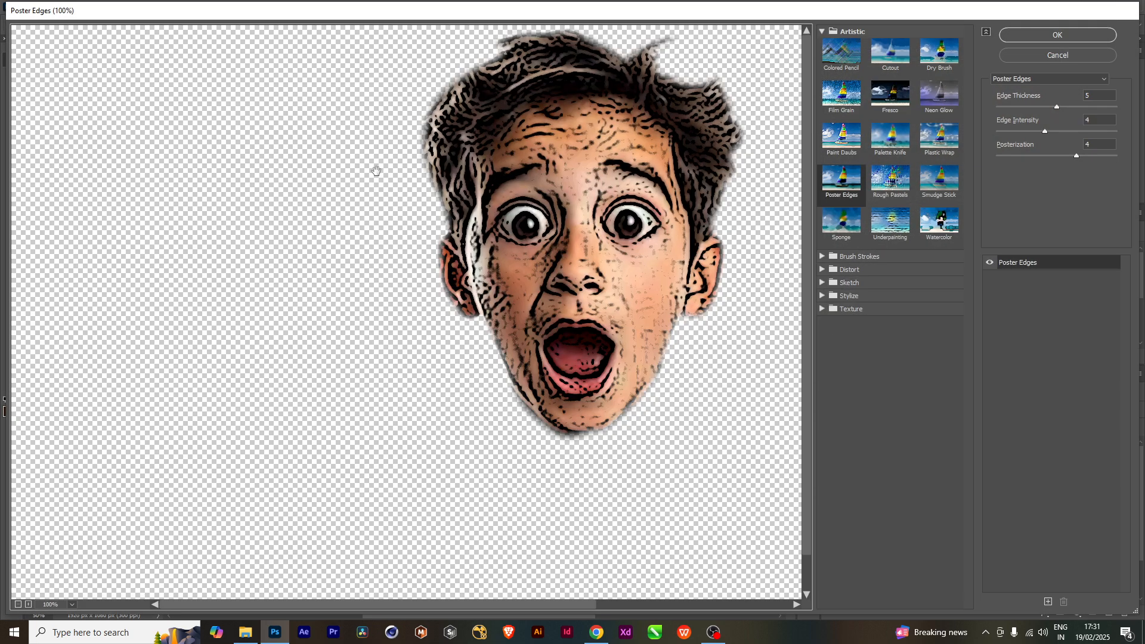
click(940, 146)
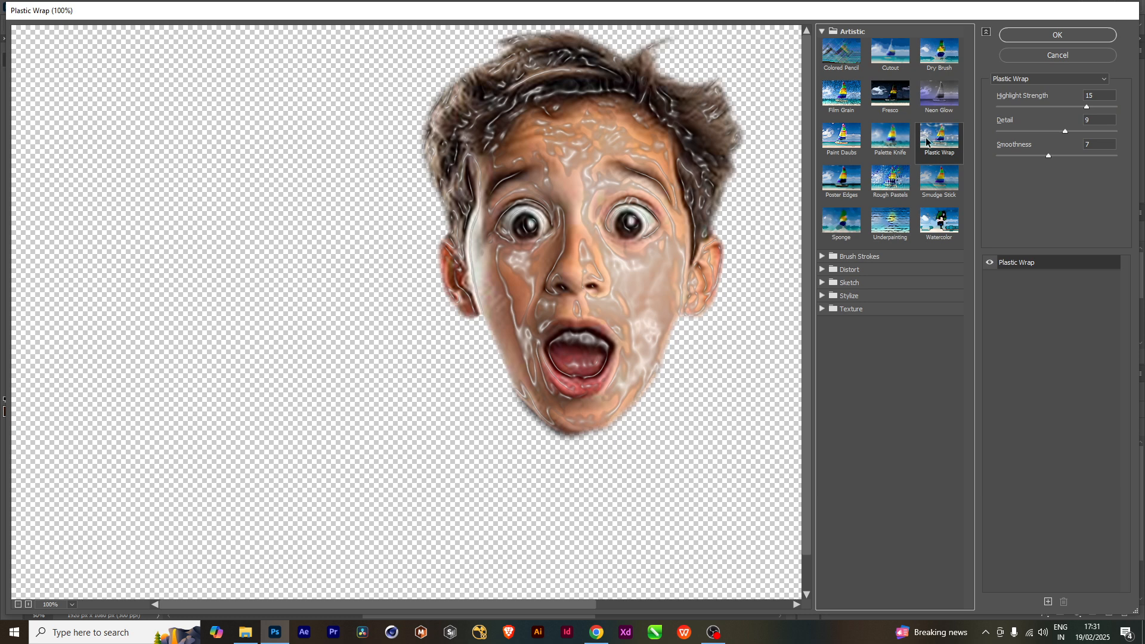
click(939, 94)
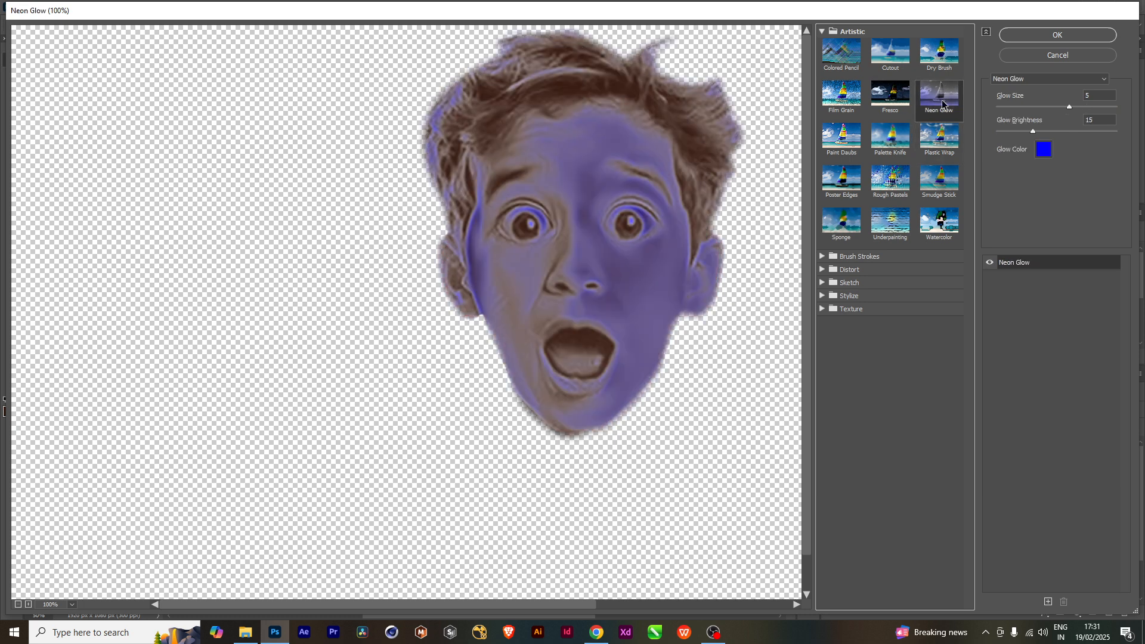
Try Film Grain on Layer 2 copy with Grain 7, Highlight Area 4 and Intensity 5.
click(840, 94)
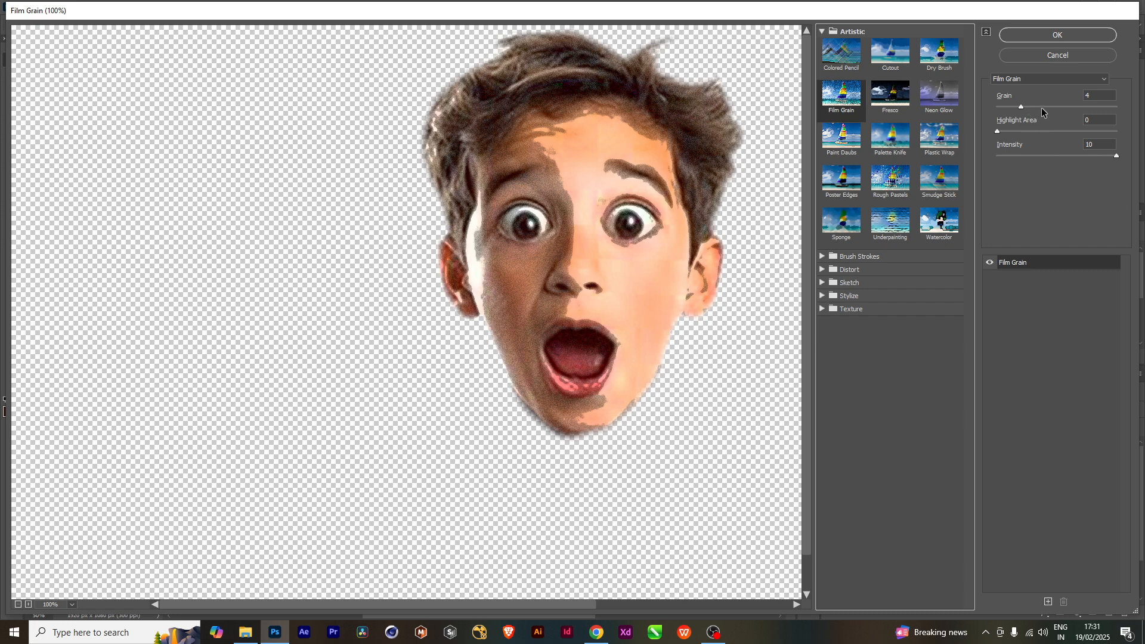
mouse_move(1038, 106)
mouse_down()
mouse_move(1050, 106)
mouse_move(1036, 108)
mouse_up()
click(1035, 131)
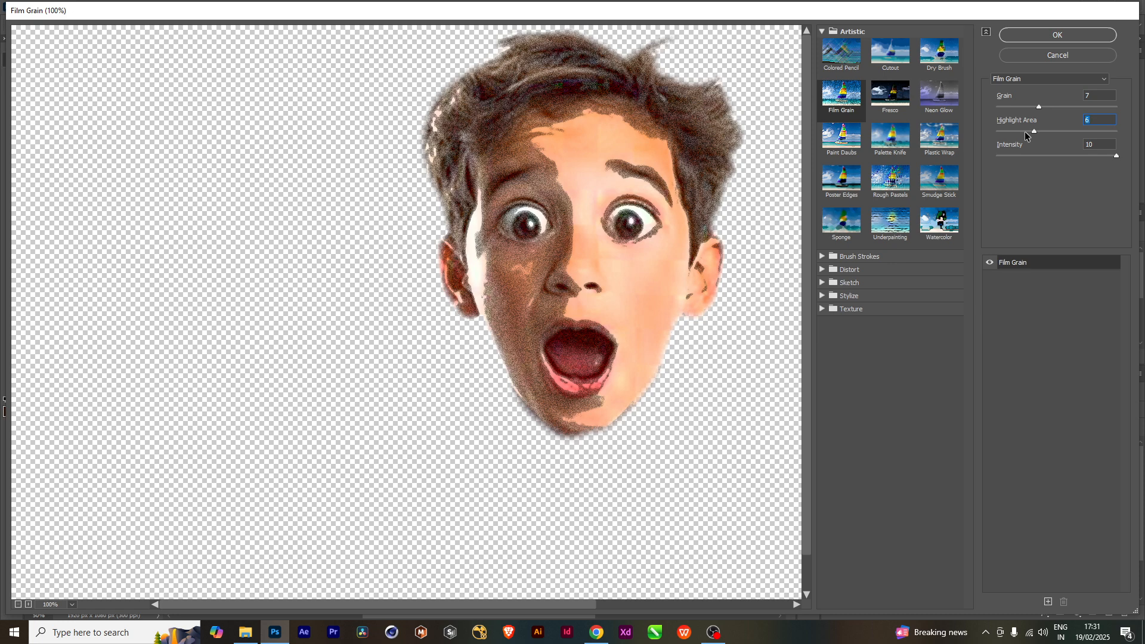
click(1025, 132)
click(1054, 156)
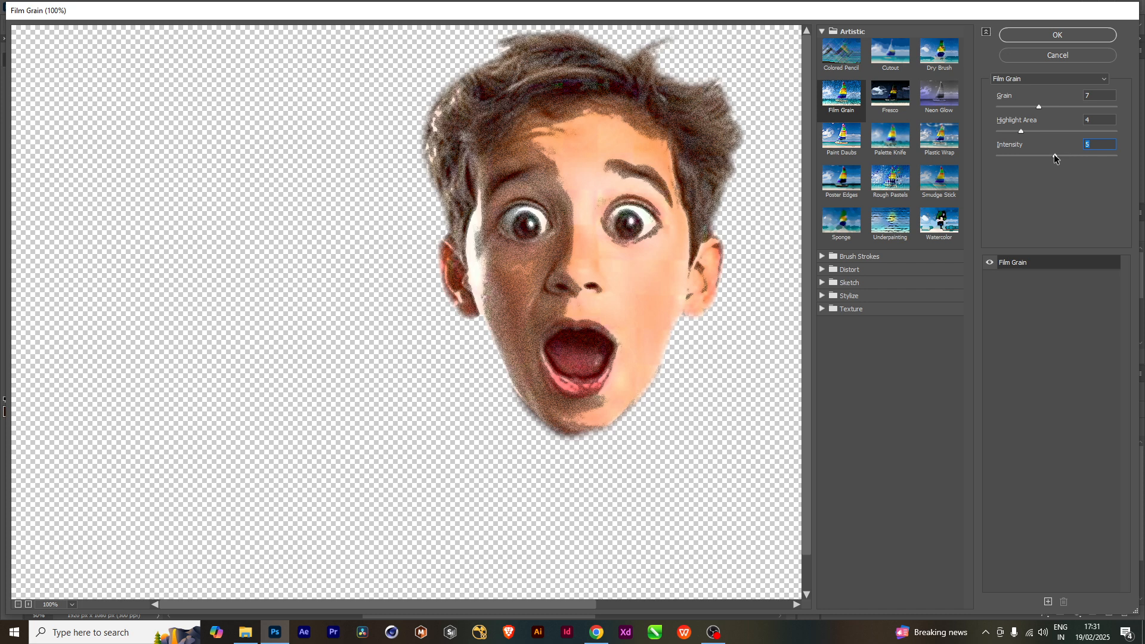
Apply the Sponge filter to Layer 2 copy with Brush Size 1, Definition 5 and Smoothness 2.
click(850, 223)
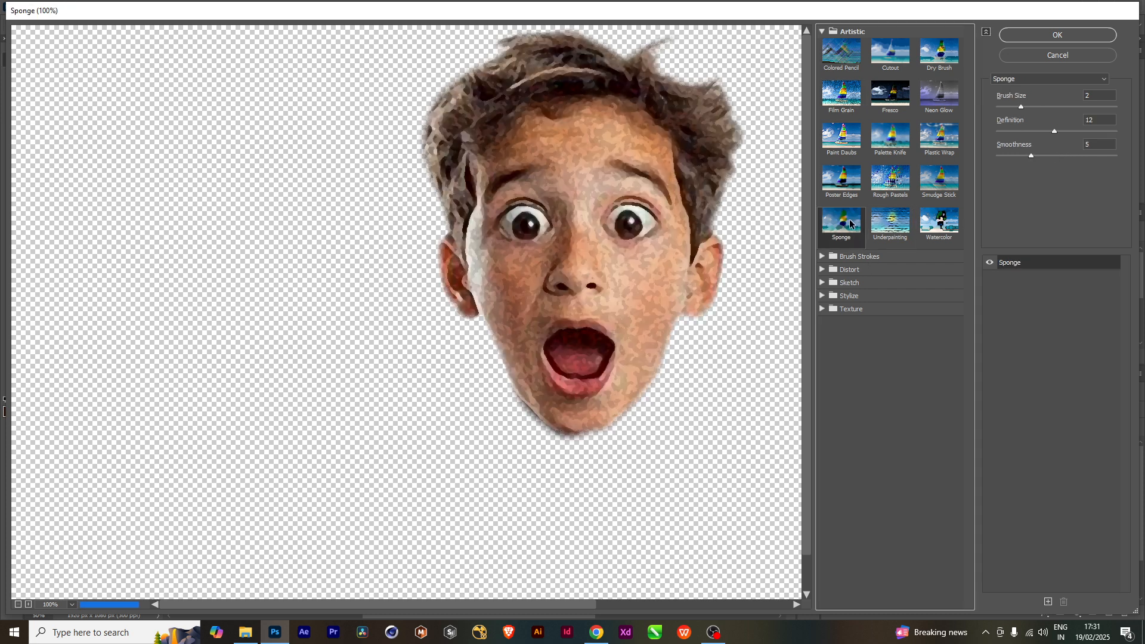
click(1030, 106)
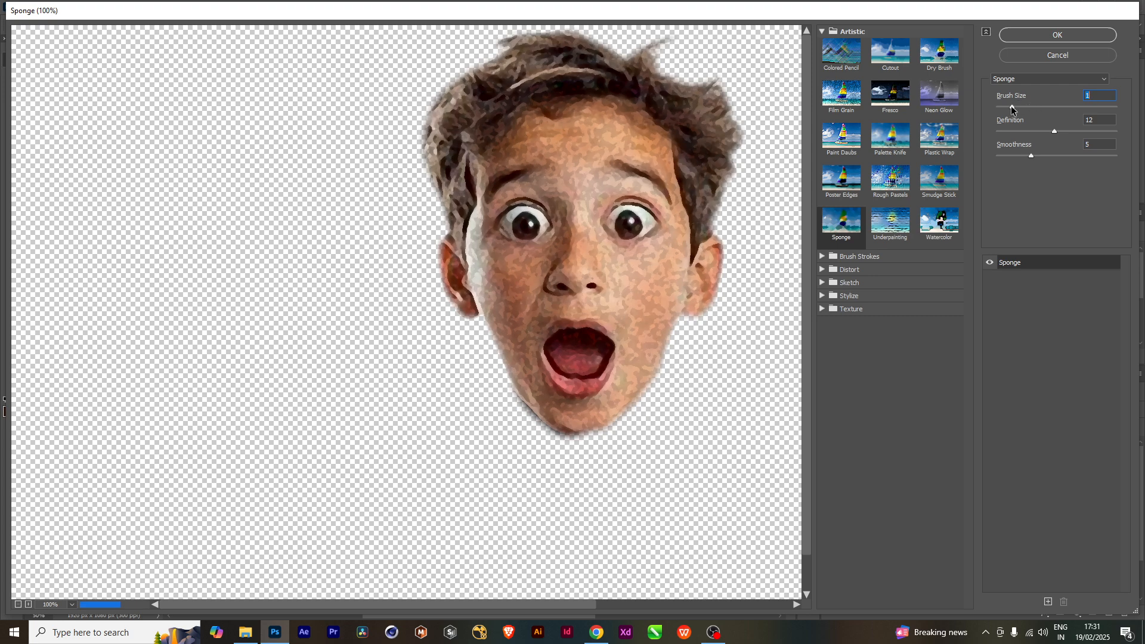
click(1009, 107)
click(1021, 131)
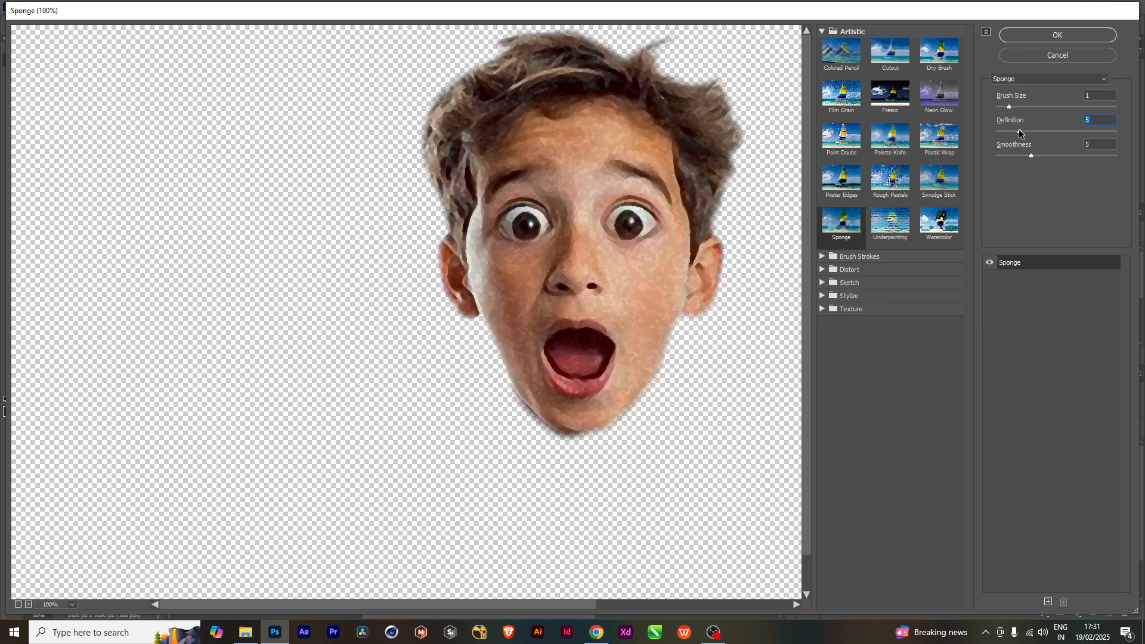
drag(1019, 155, 1007, 156)
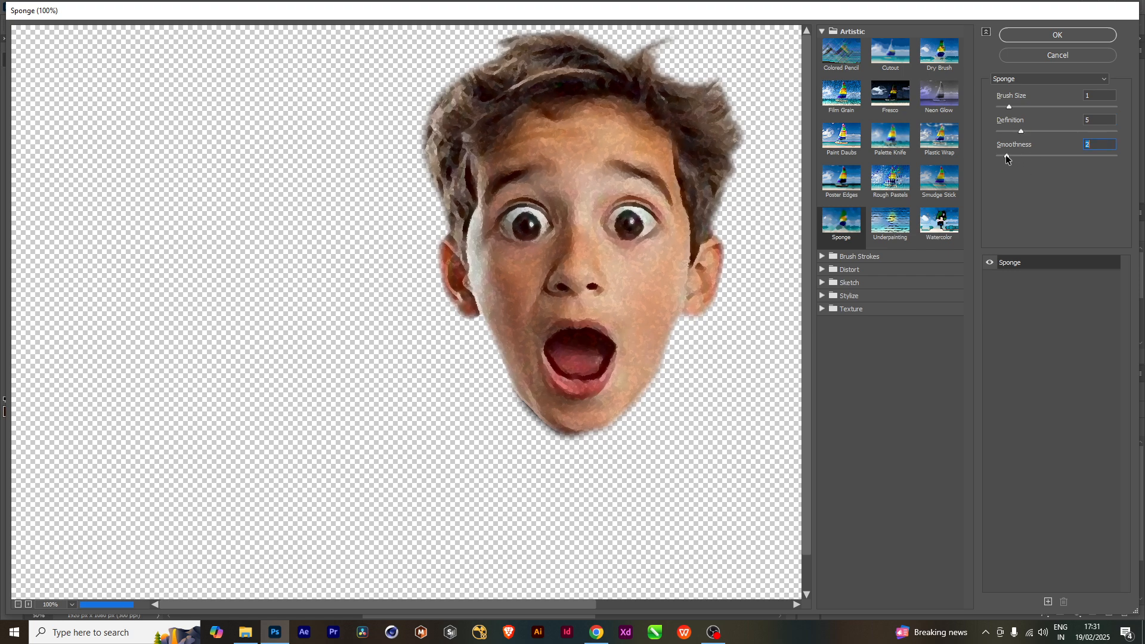
click(1053, 36)
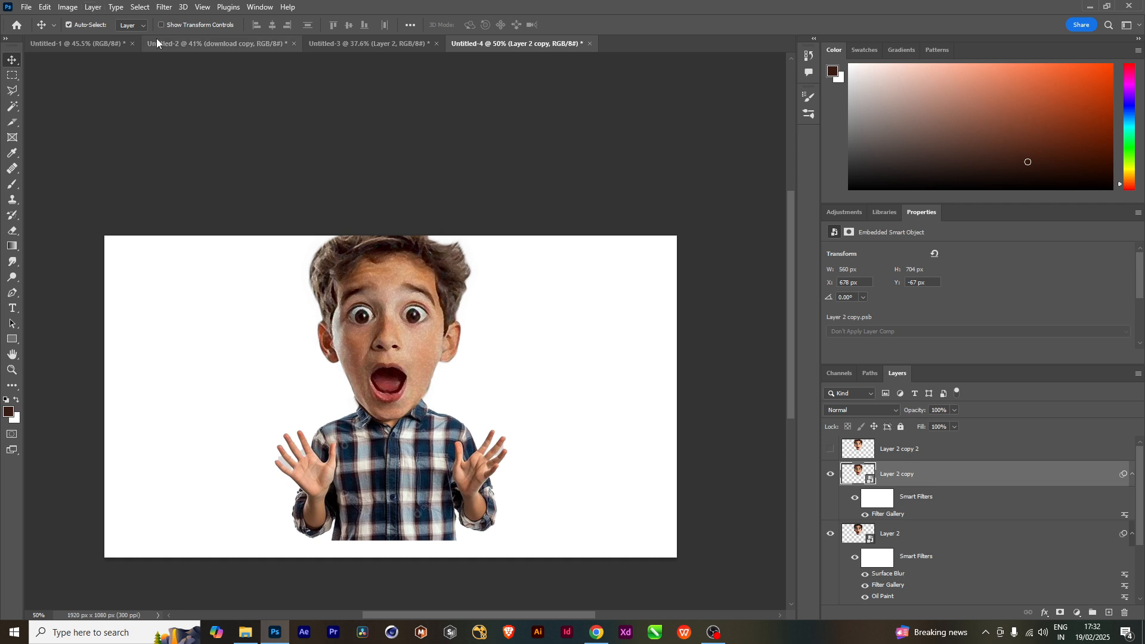
Apply an Oil Paint filter to Layer 2 copy, adjusting its brush settings.
click(171, 7)
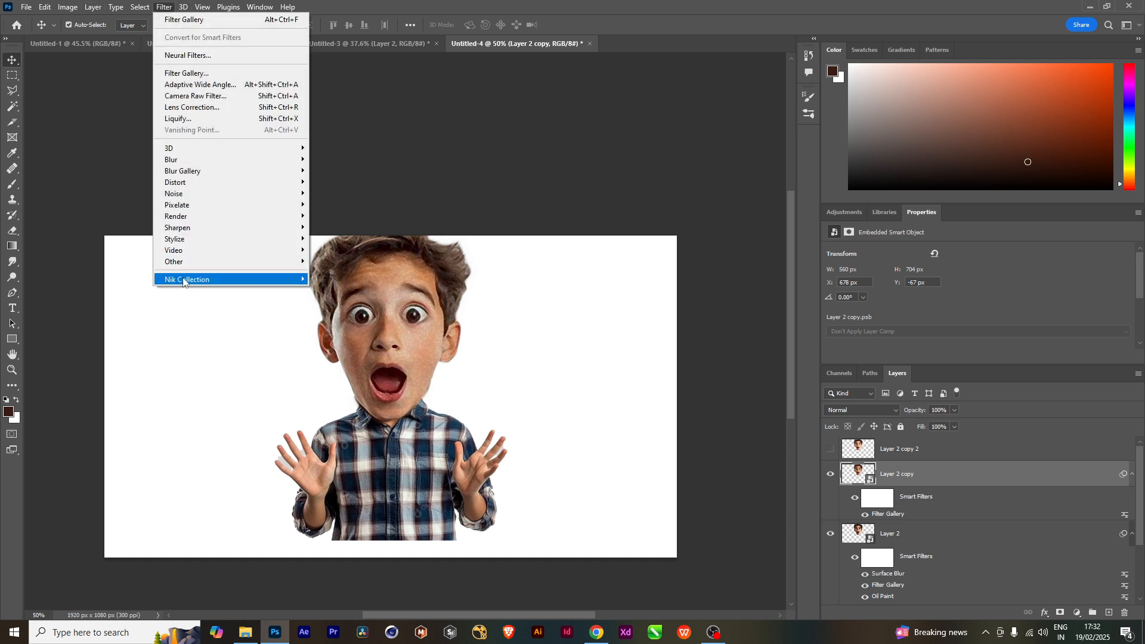
mouse_move(181, 240)
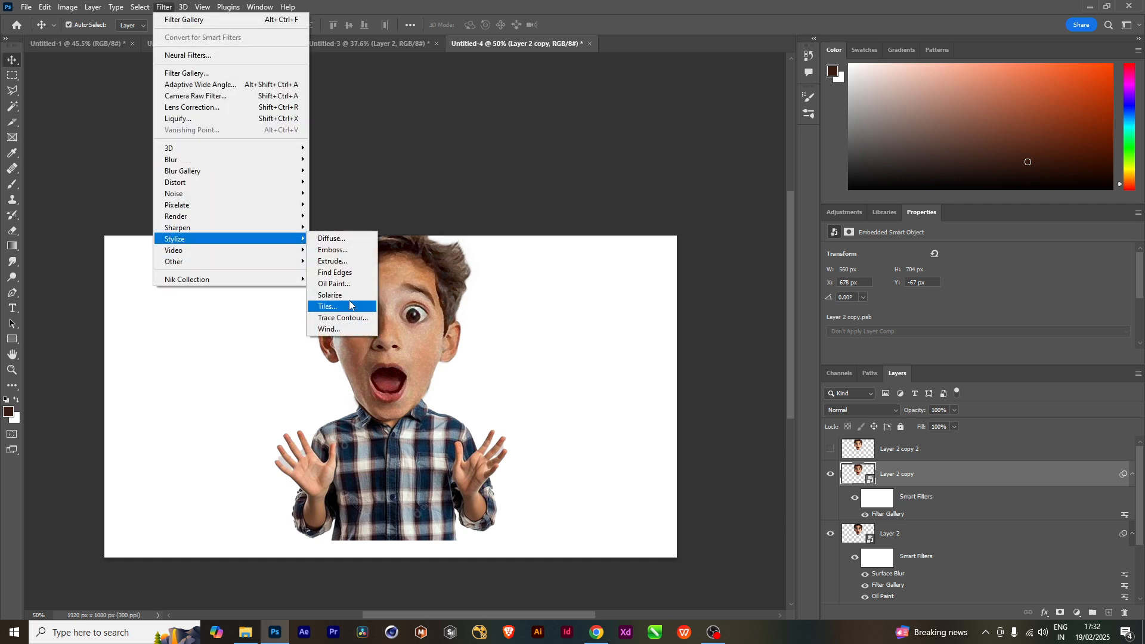
click(334, 283)
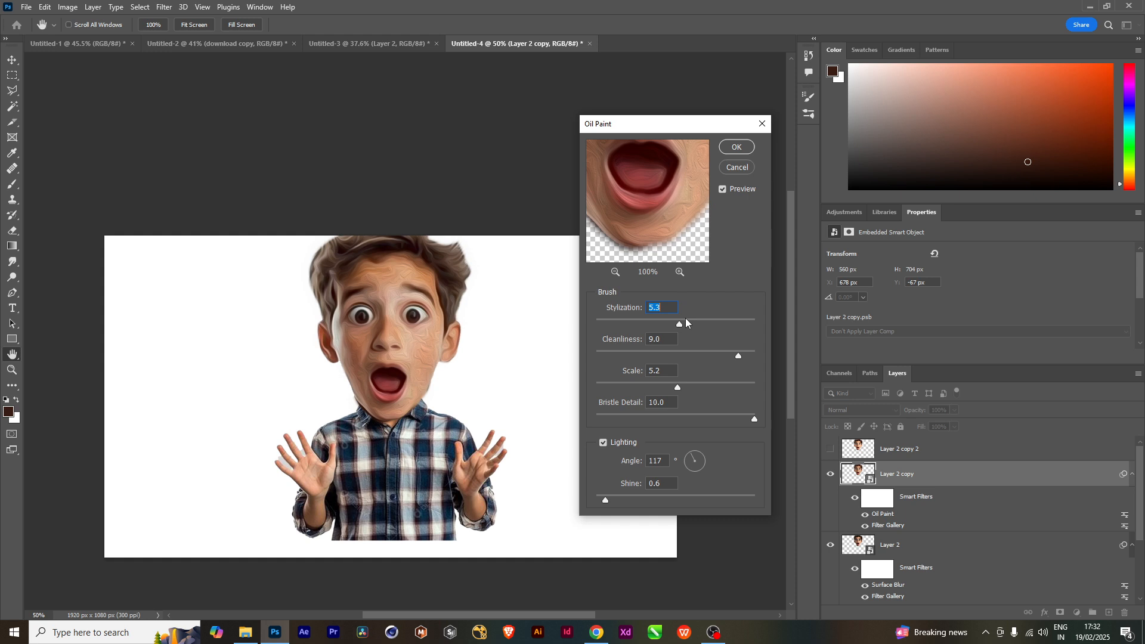
drag(660, 319, 642, 350)
drag(716, 387, 746, 348)
click(736, 147)
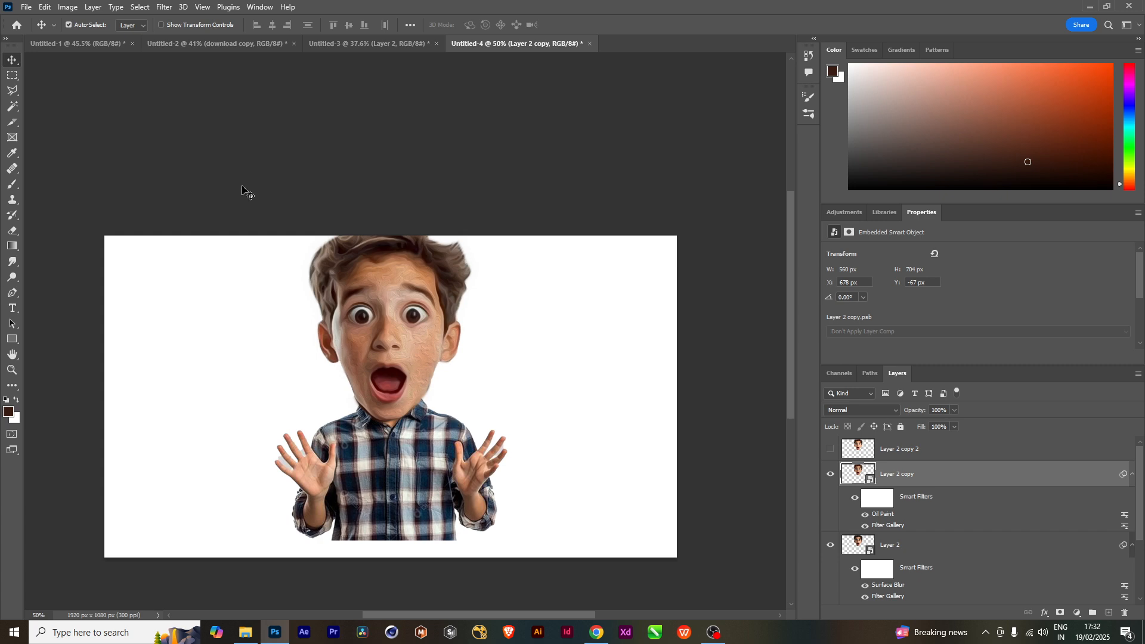
Select Layer 2 copy 2 and make it visible.
click(898, 451)
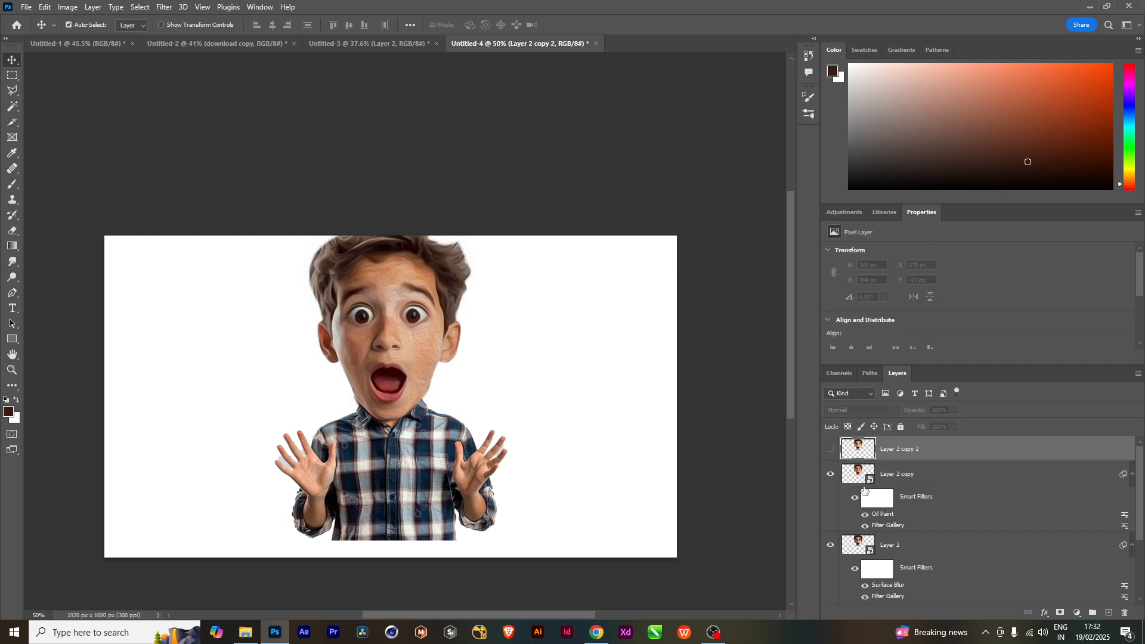
click(927, 477)
click(913, 457)
click(830, 449)
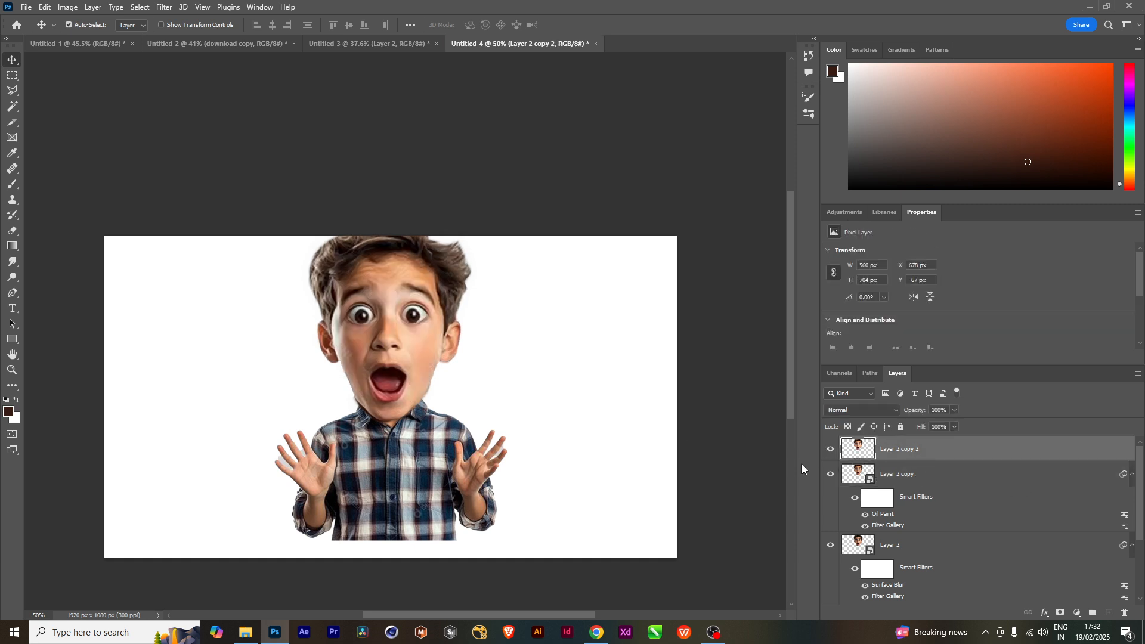
Apply a High Pass filter to Layer 2 copy 2 with a radius of about 4.9 pixels.
click(163, 8)
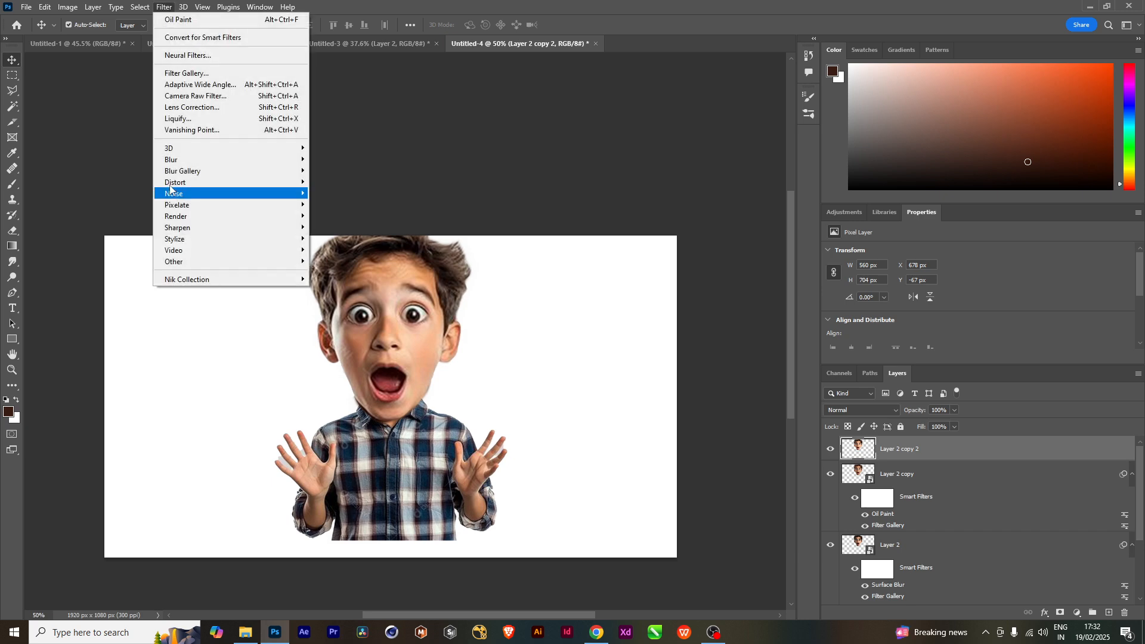
mouse_move(180, 267)
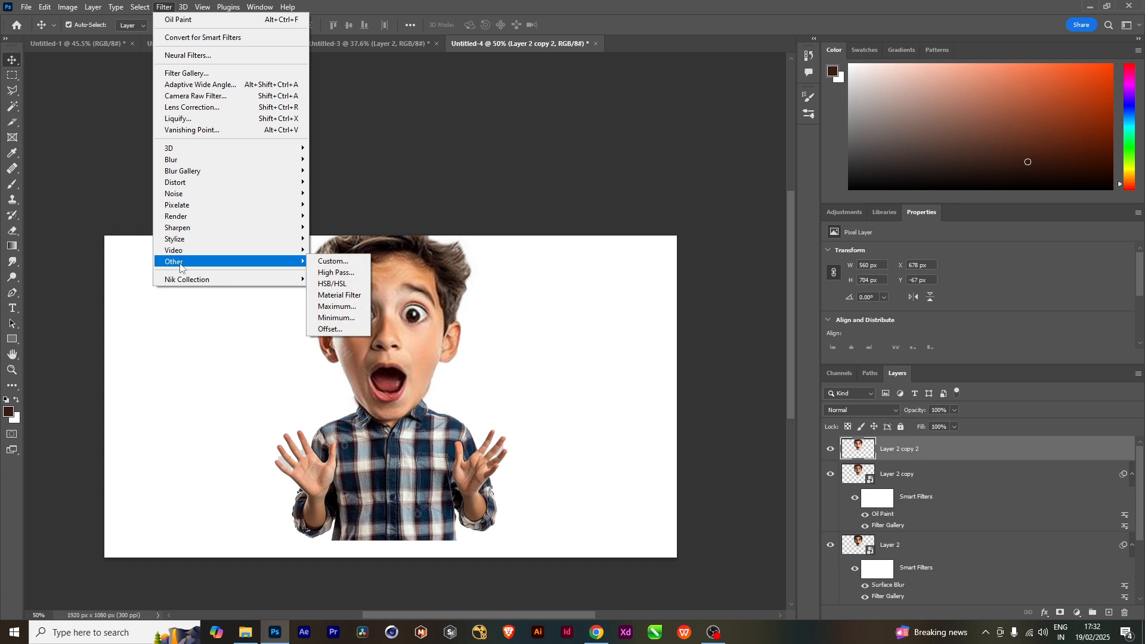
click(357, 275)
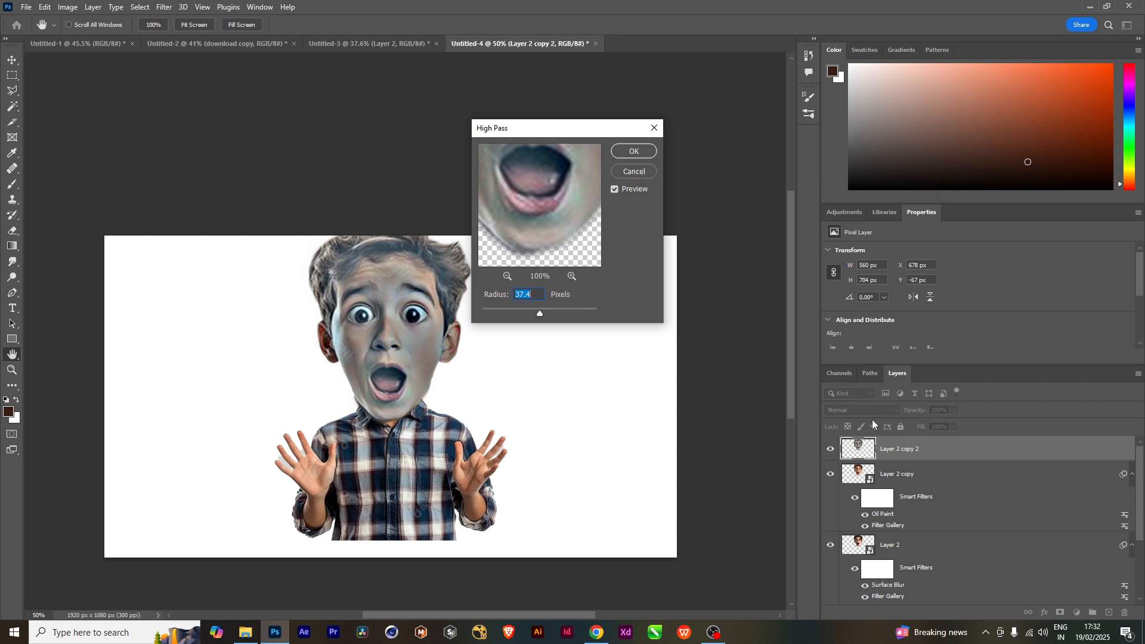
click(570, 310)
drag(570, 307, 578, 308)
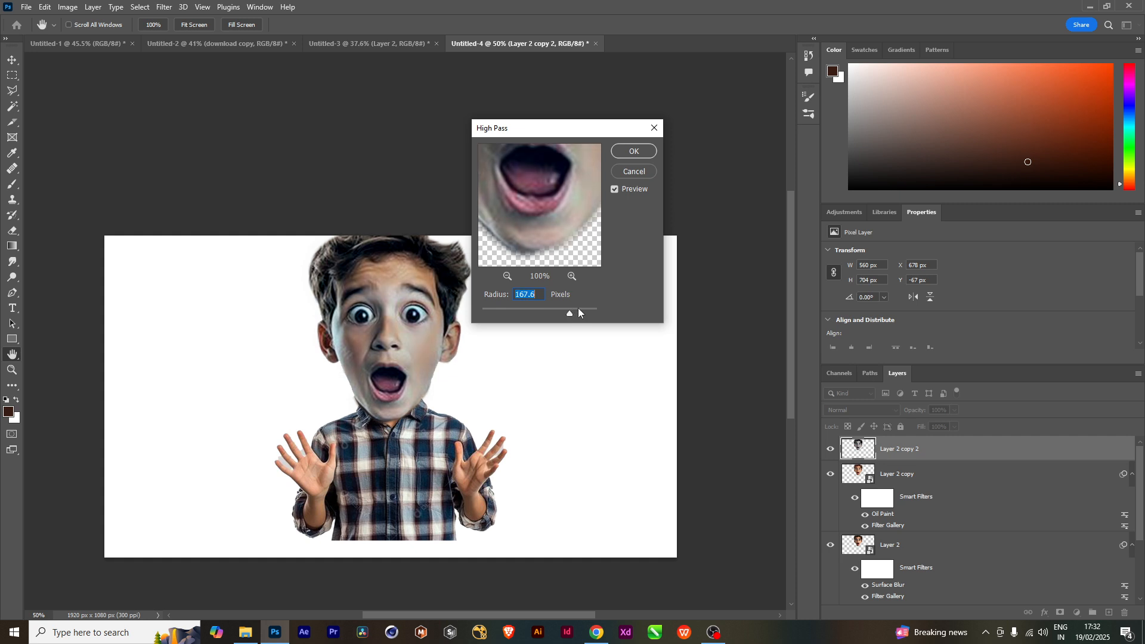
click(560, 310)
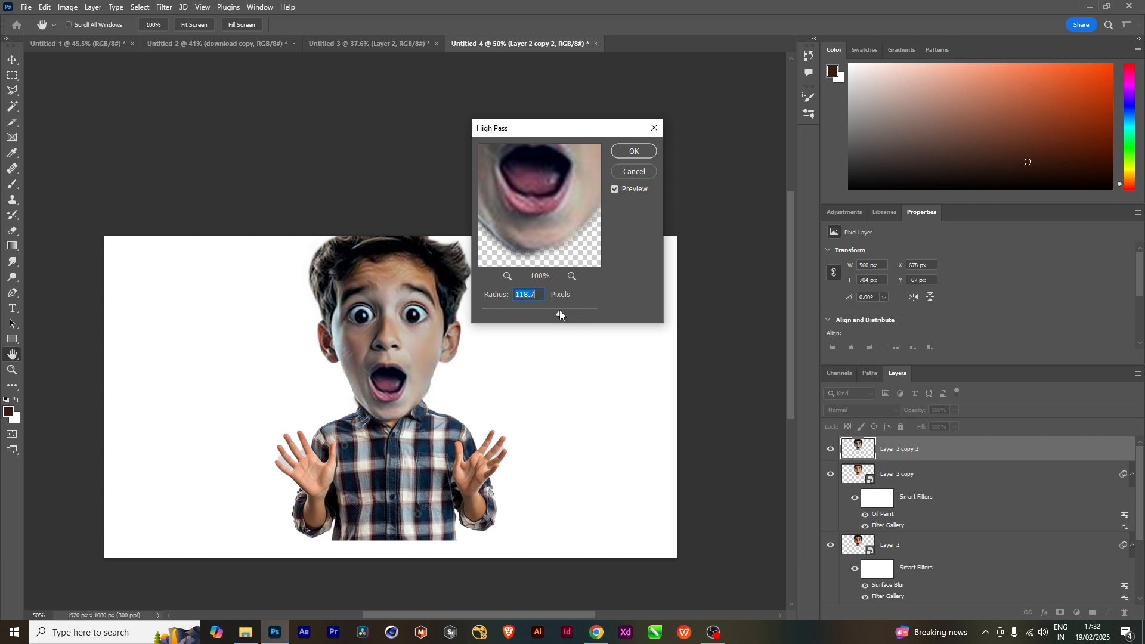
drag(560, 310, 513, 310)
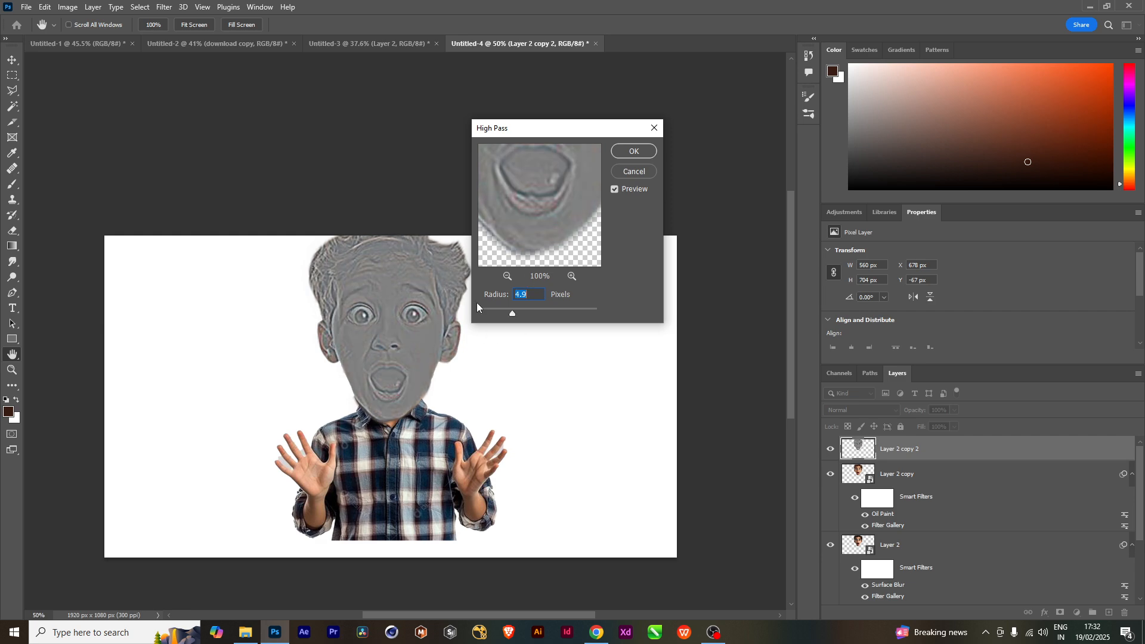
click(633, 151)
Set Layer 2 copy 2's blend mode to Overlay and its opacity to 57%.
click(870, 410)
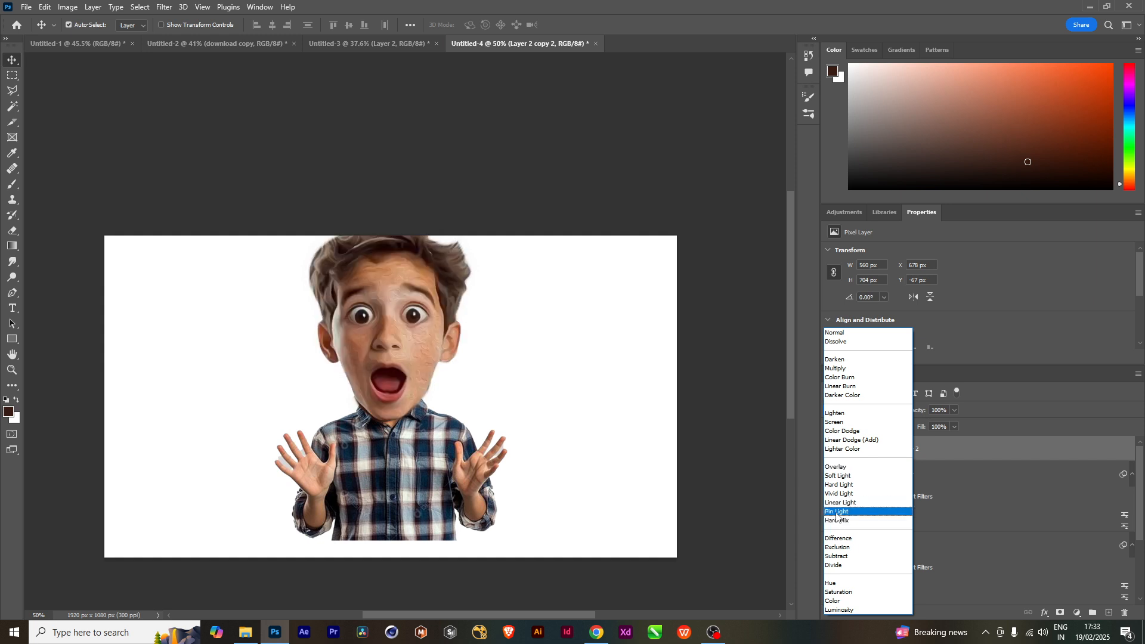
click(837, 469)
click(955, 410)
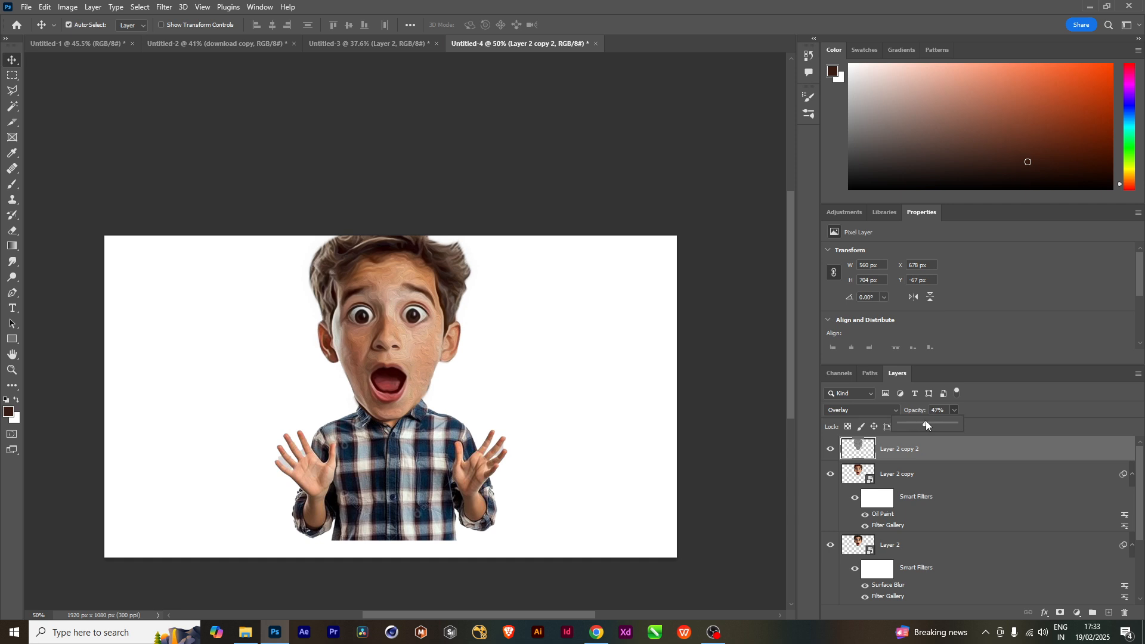
click(992, 410)
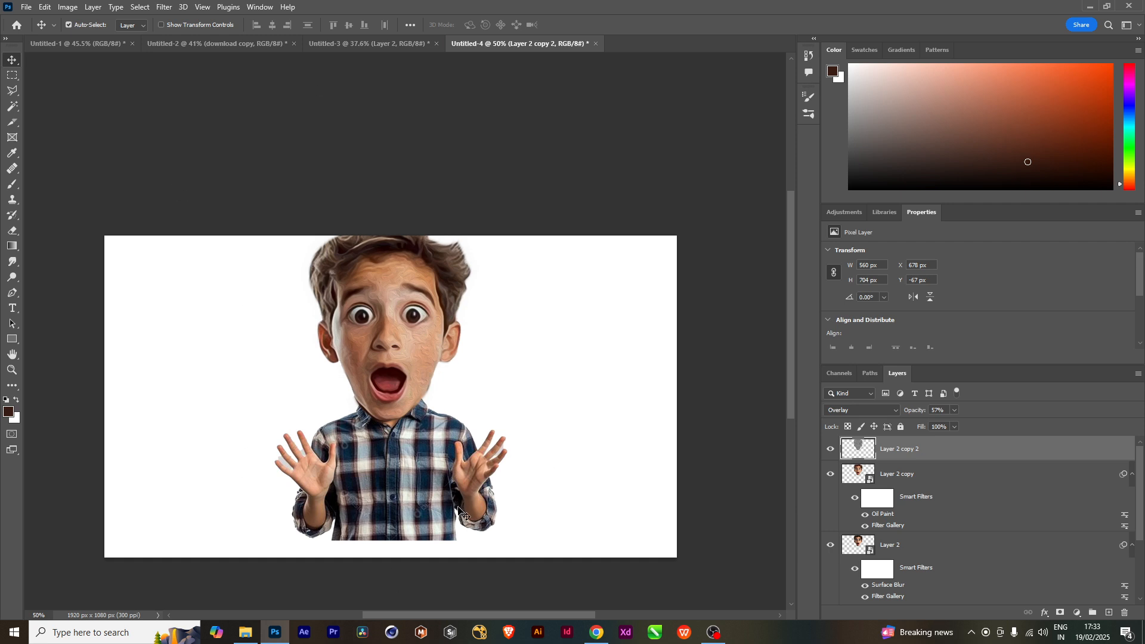
Apply a High Pass filter to the body on Layer 1 with a radius of 3.8 pixels.
scroll(872, 504, down, 4)
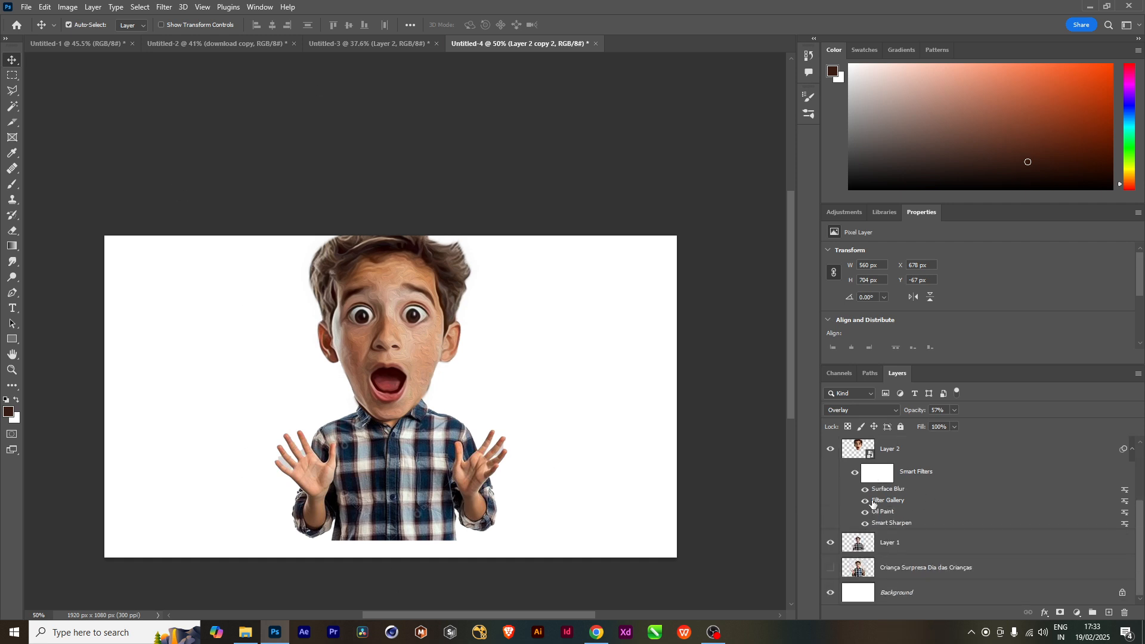
click(848, 543)
click(830, 543)
click(829, 544)
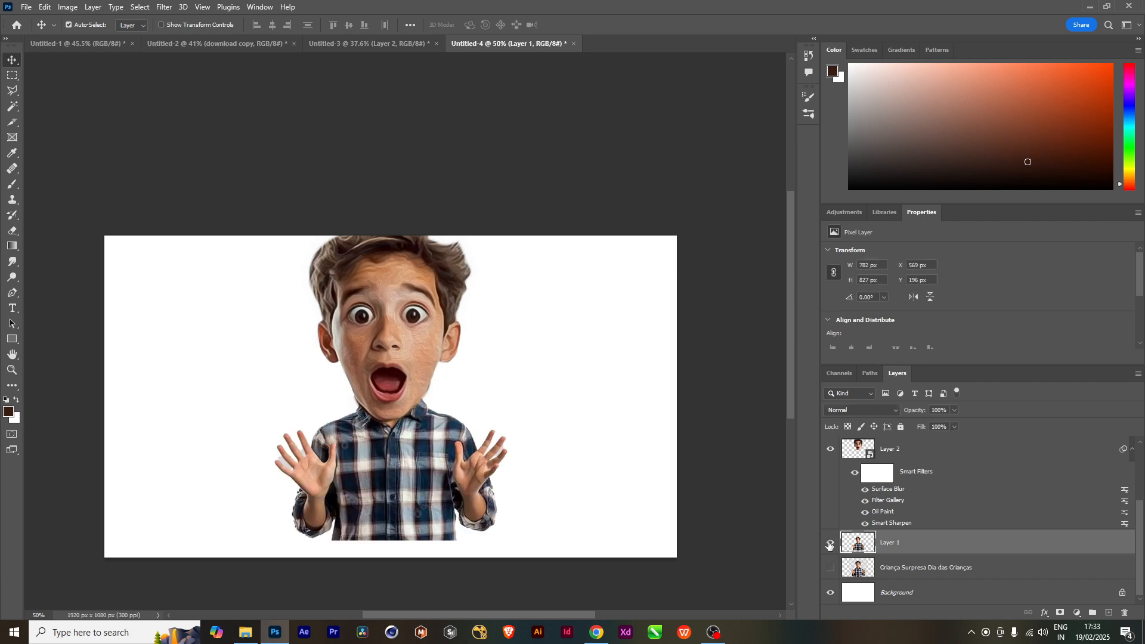
click(164, 6)
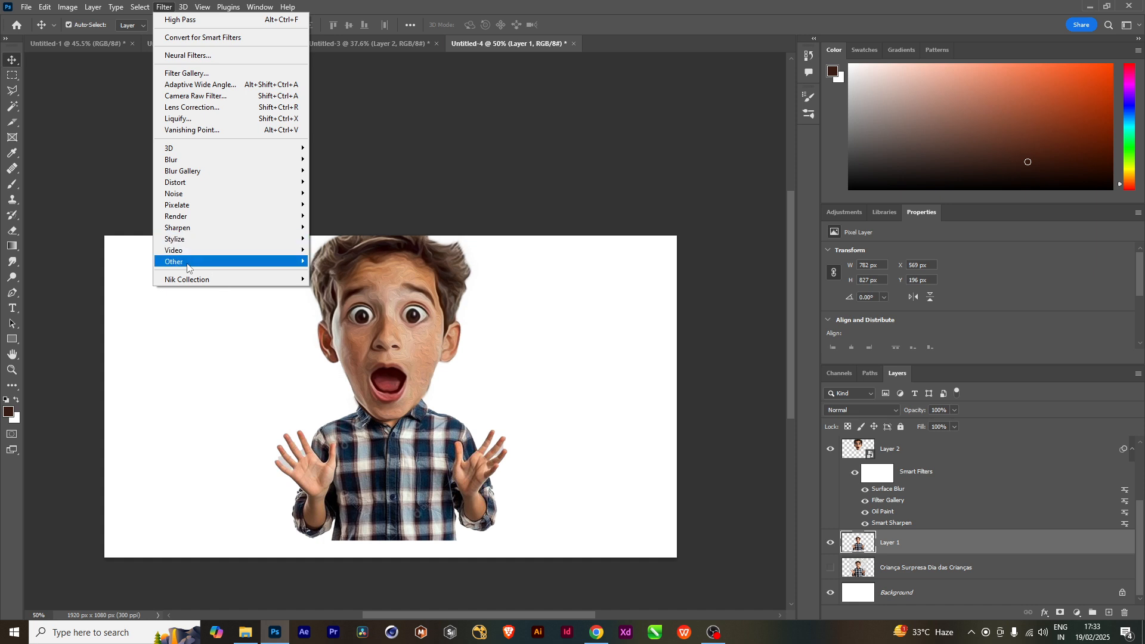
mouse_move(187, 267)
click(334, 273)
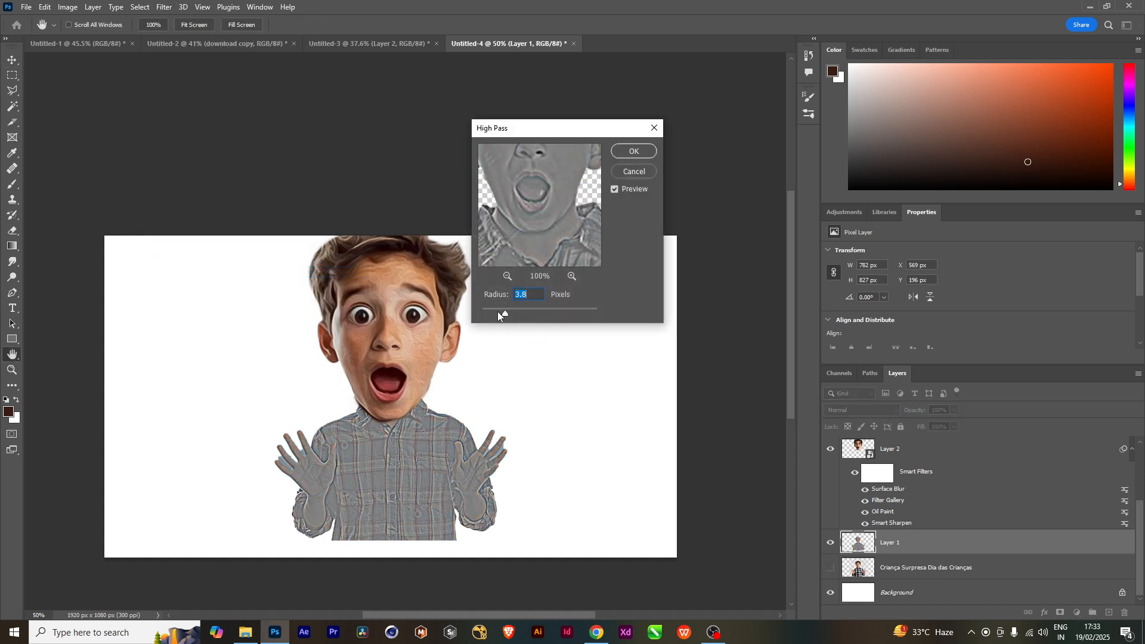
click(634, 153)
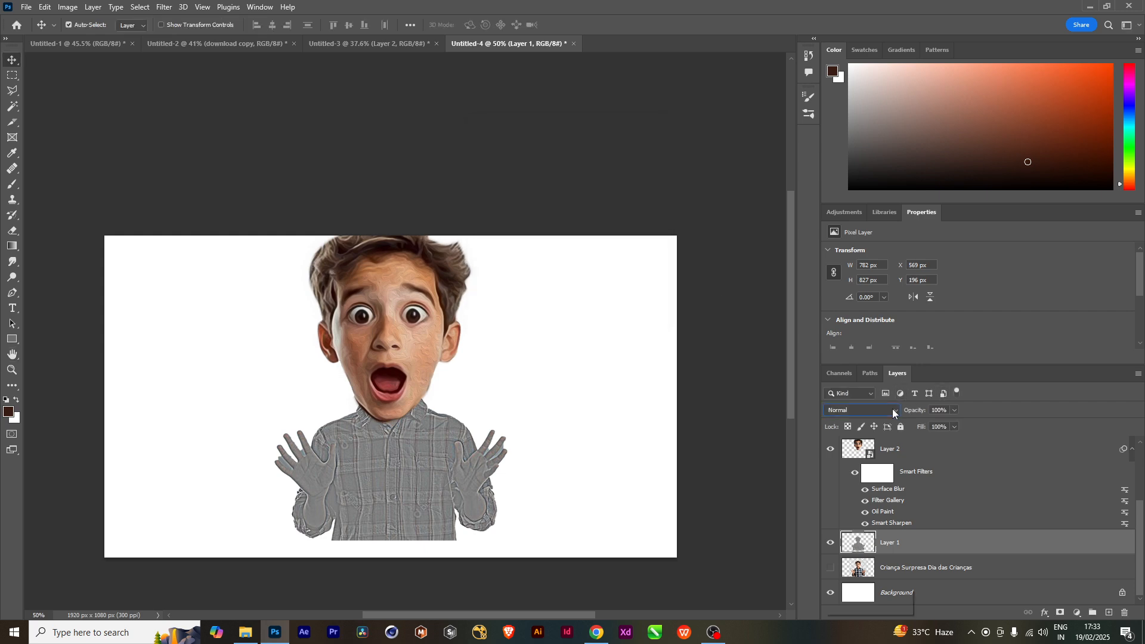
Set Layer 1's blend mode to Pin Light and its opacity to 100%.
click(861, 411)
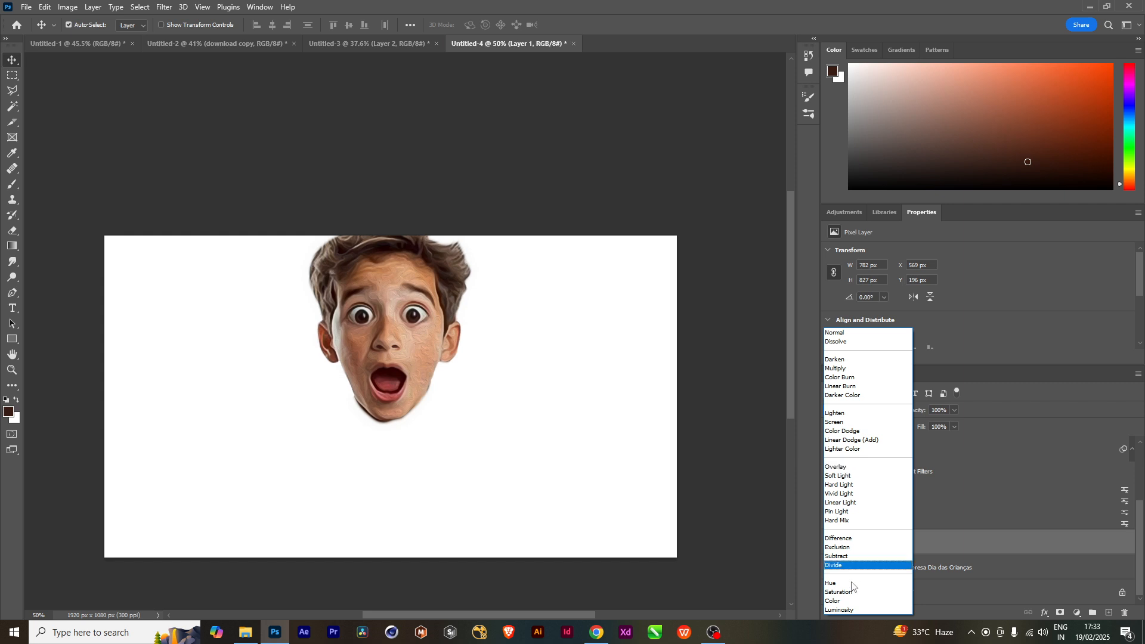
click(840, 512)
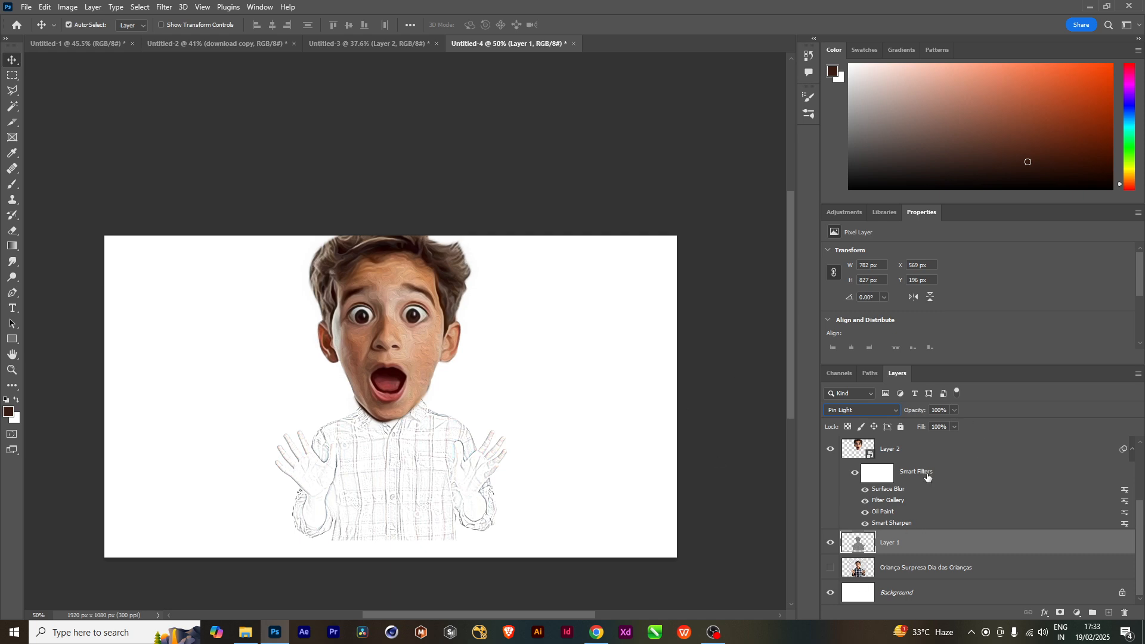
click(954, 410)
drag(940, 424, 923, 422)
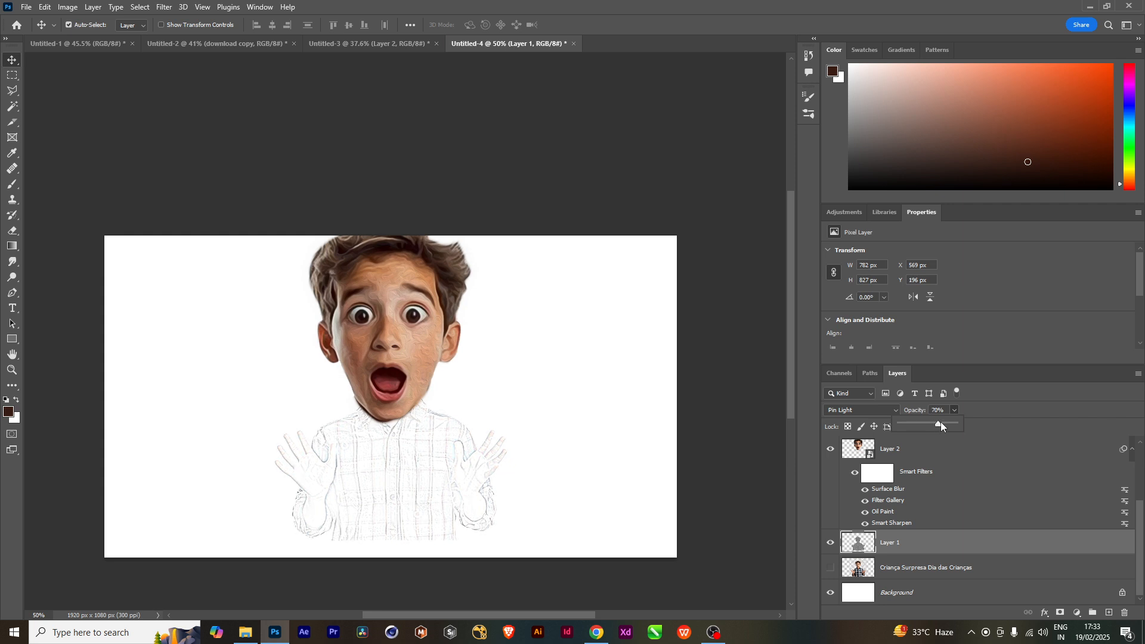
drag(940, 422, 1063, 422)
Add a gradient fill layer above the Criança Surpresa Dia das Crianças layer and recolor its start stop to a more saturated reddish brown.
click(925, 574)
click(1076, 613)
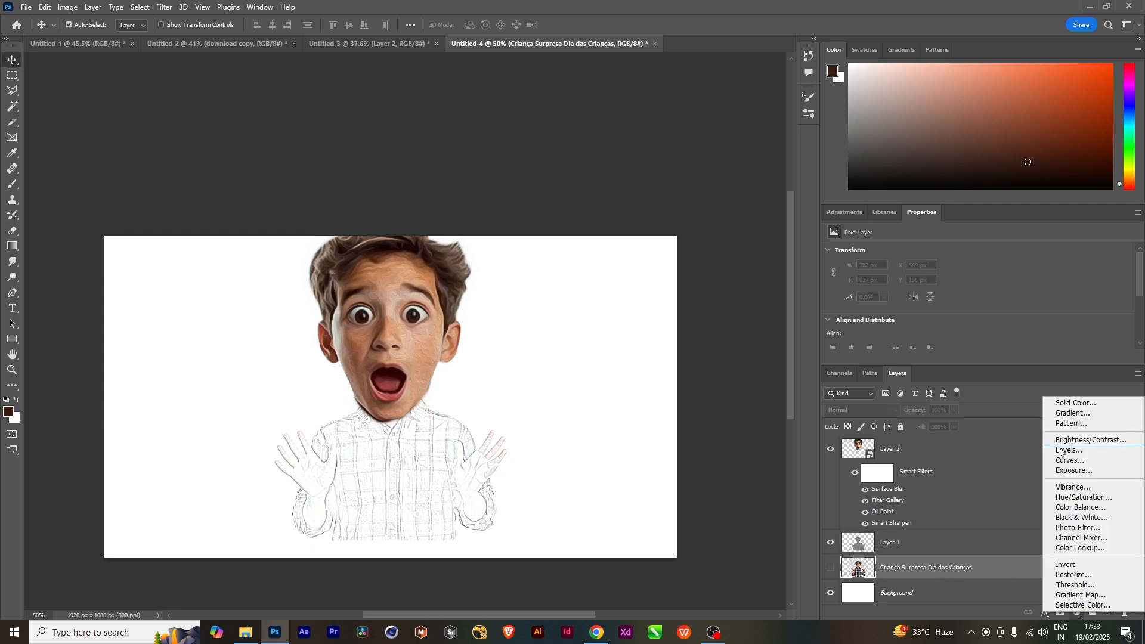
click(1067, 413)
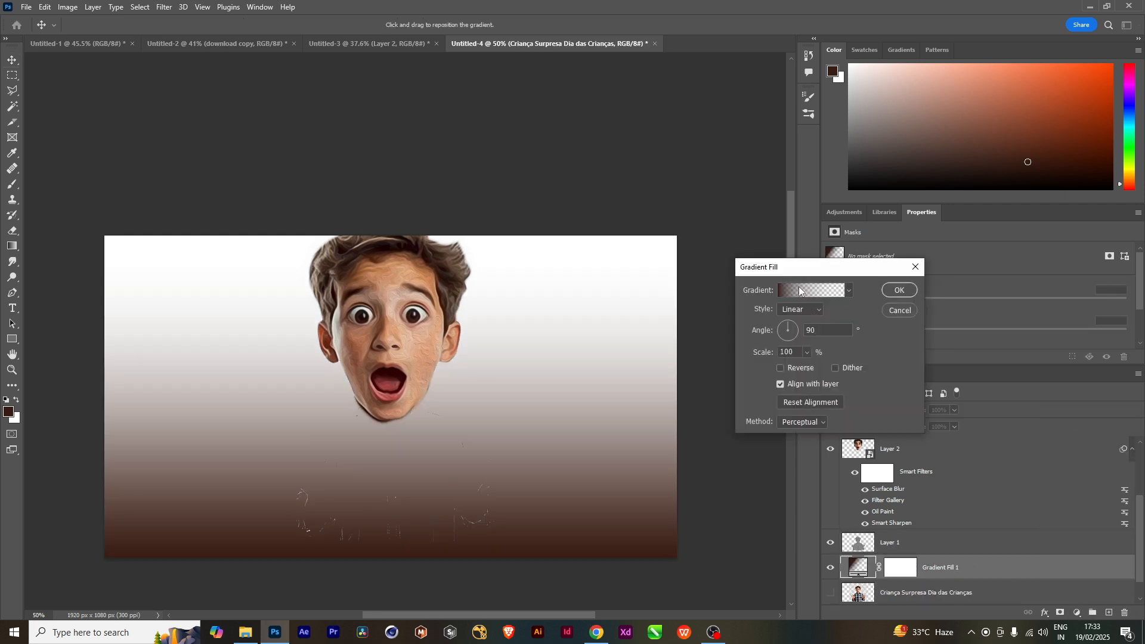
click(800, 290)
double_click(657, 405)
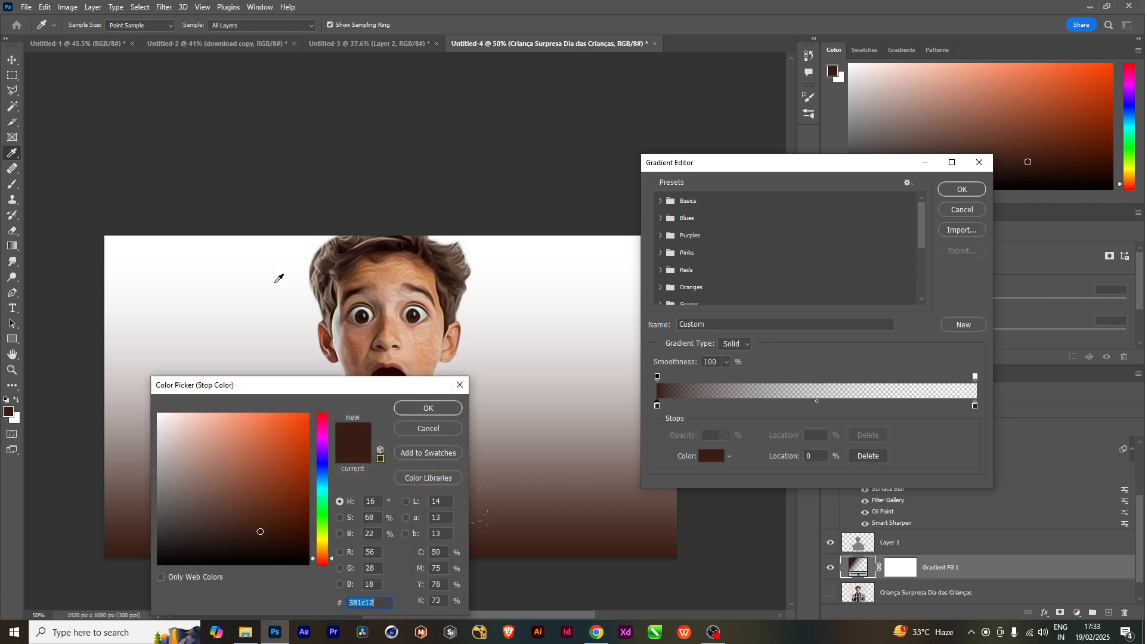
click(287, 429)
drag(287, 429, 285, 527)
click(428, 408)
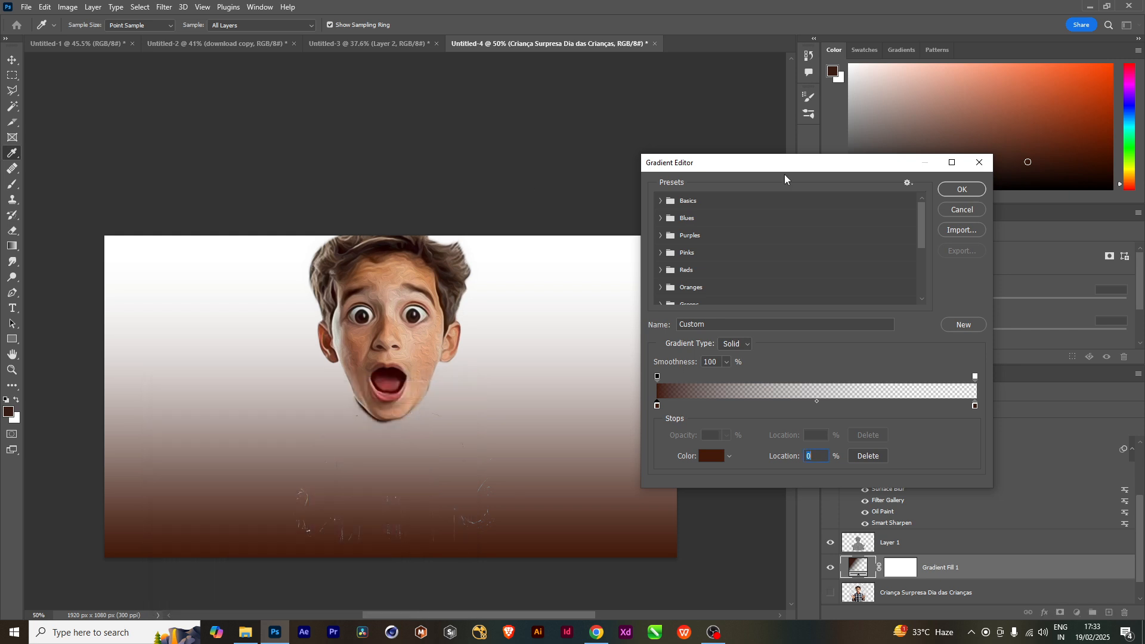
Recolor the gradient's end stop to a light greyish brown, #8c827f, and accept the edited gradient.
double_click(975, 405)
click(165, 483)
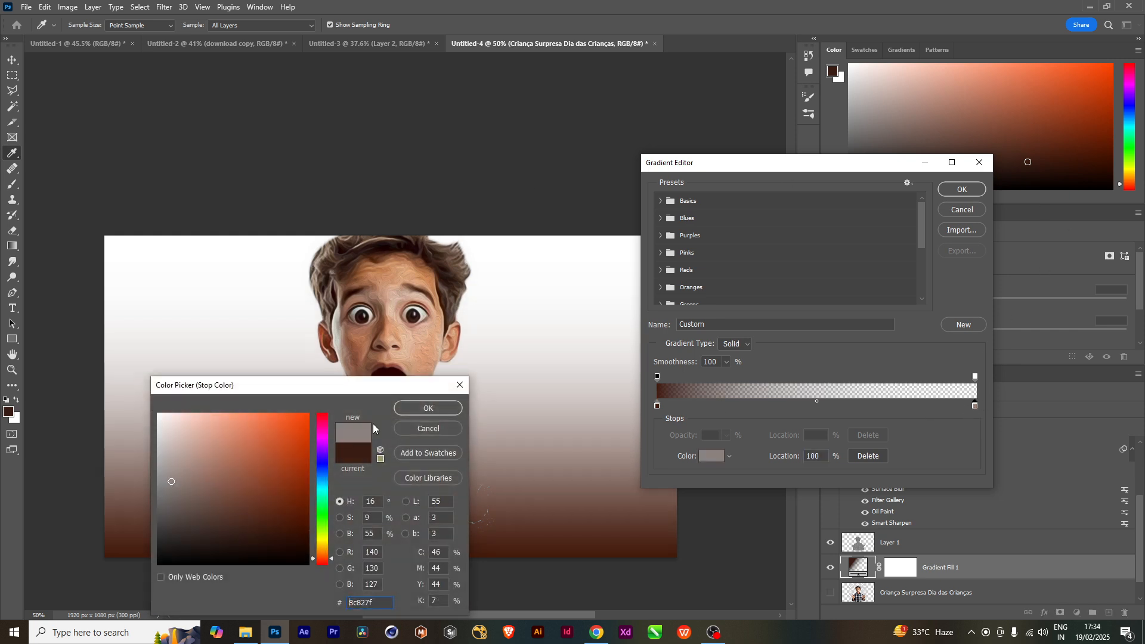
click(427, 408)
click(975, 195)
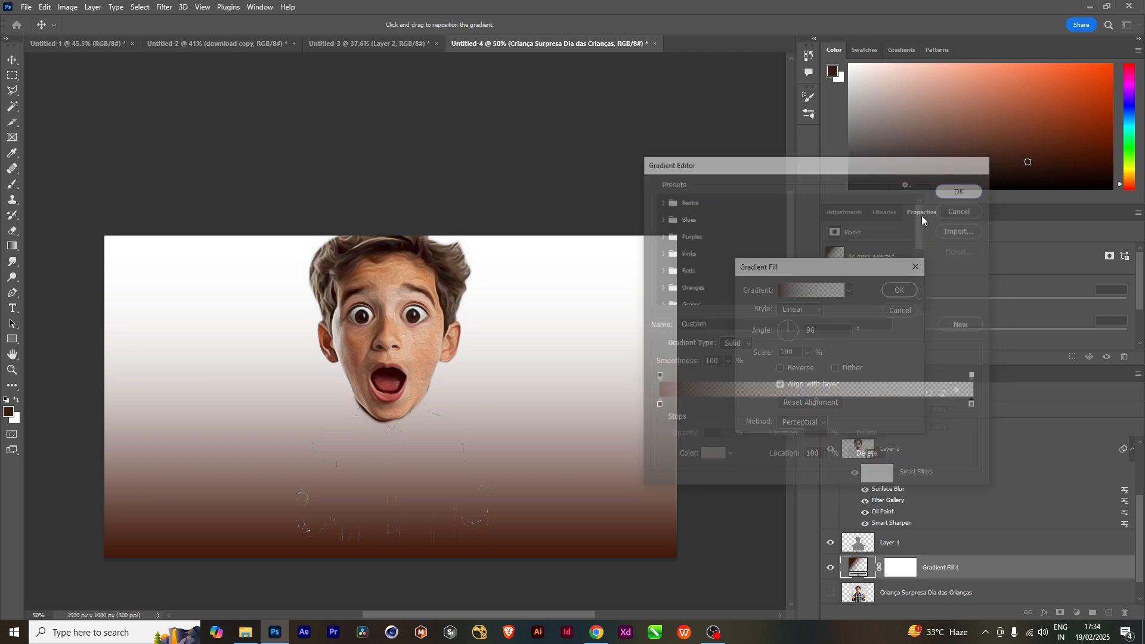
Make the gradient fill radial at 813% scale and move it below the Criança Surpresa Dia das Crianças layer.
click(800, 310)
click(792, 331)
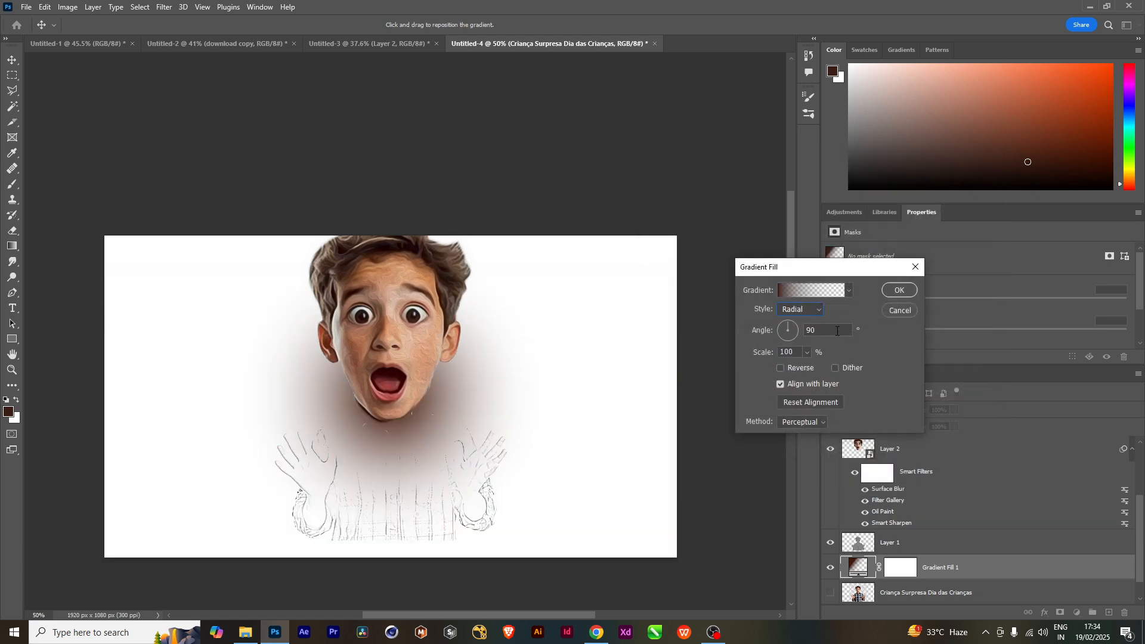
click(808, 352)
drag(811, 363, 846, 366)
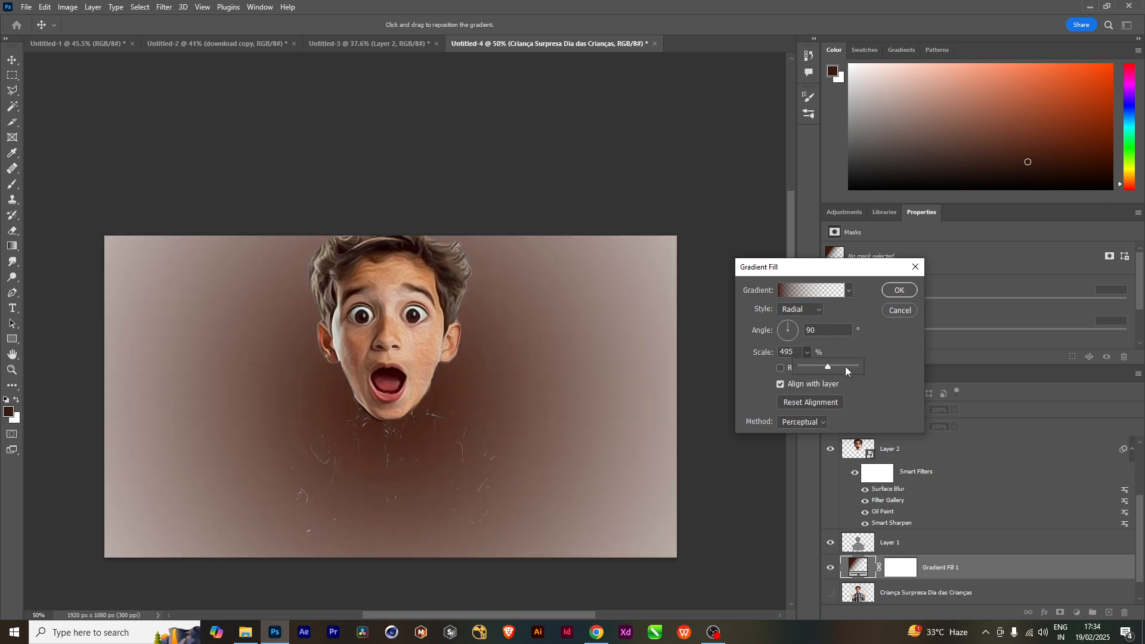
click(886, 292)
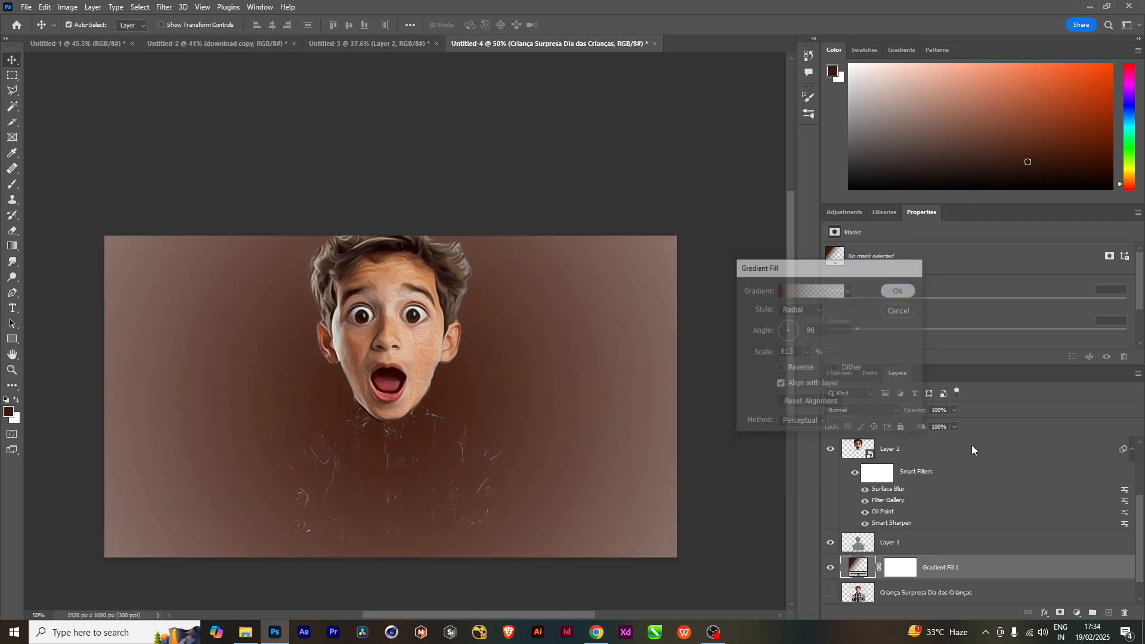
drag(1009, 549, 1002, 586)
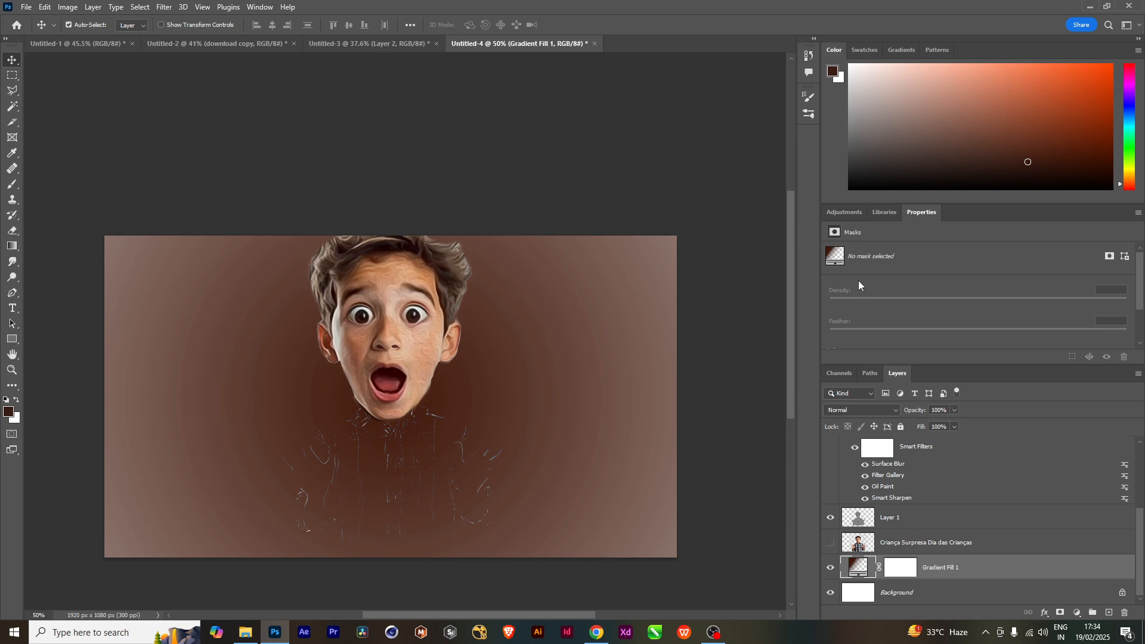
Set Layer 1's blend mode to Normal.
click(888, 517)
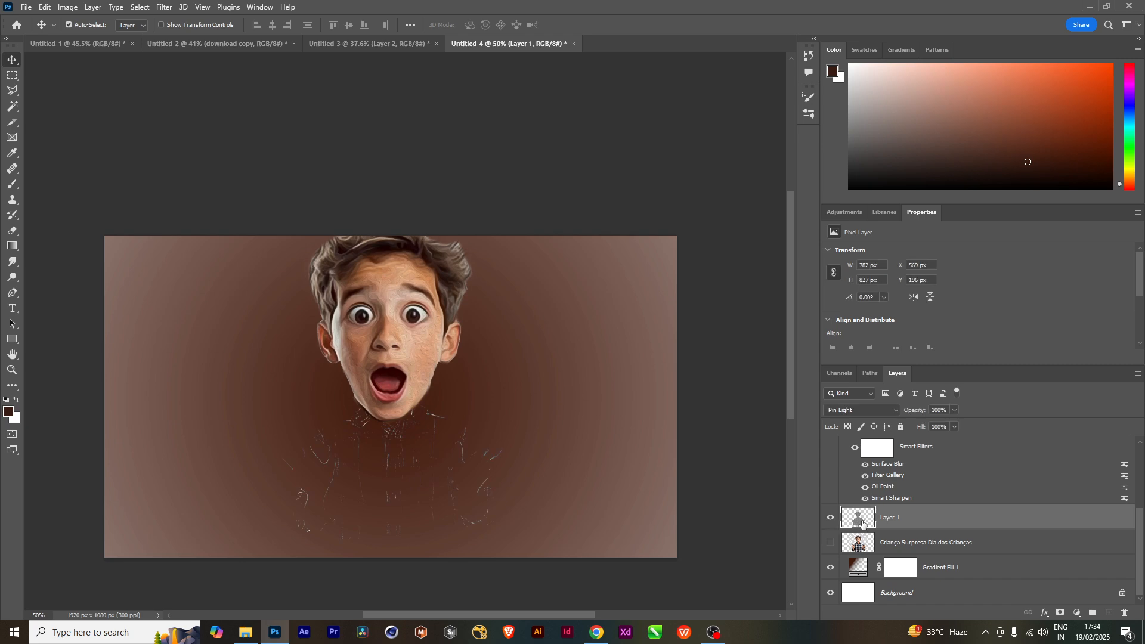
click(879, 410)
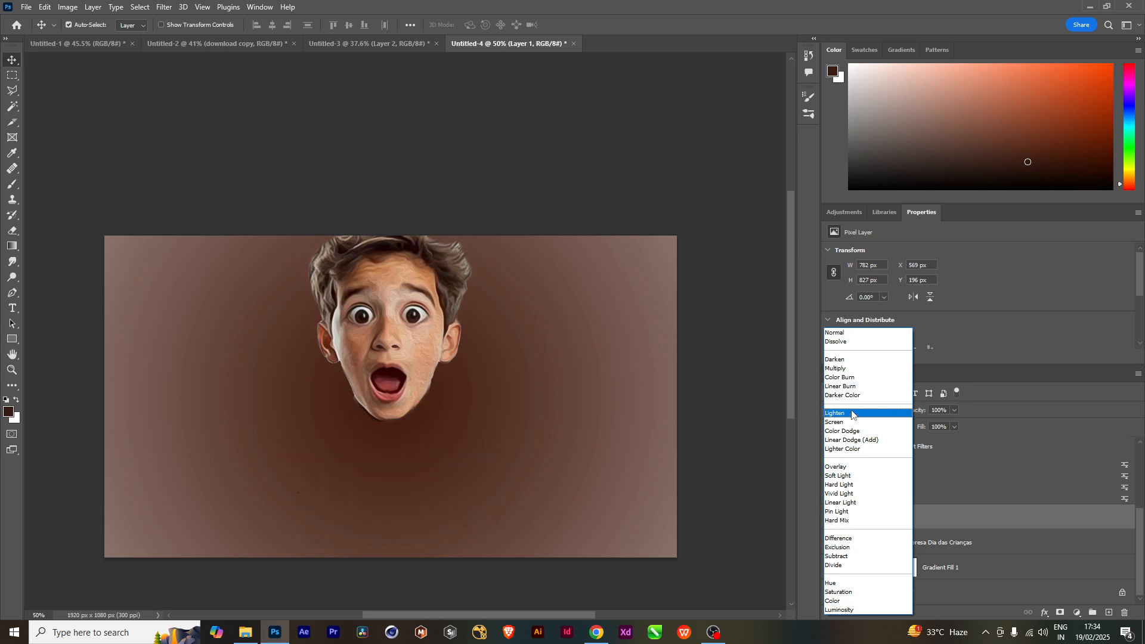
click(842, 334)
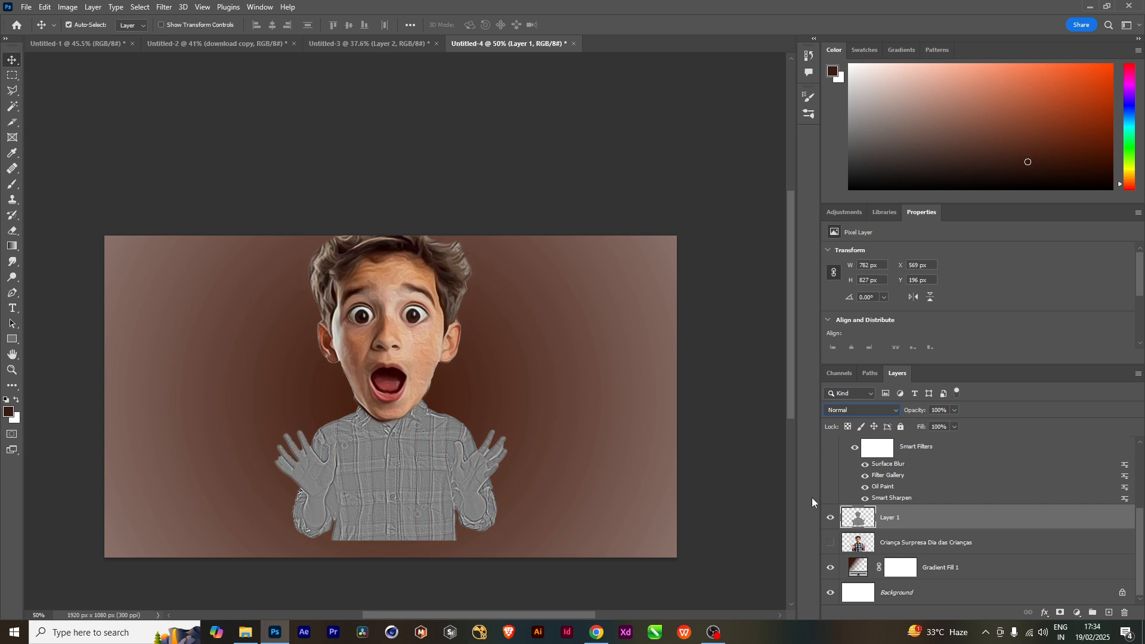
Scale the body on Layer 1 down proportionally to about 704 by 745 px.
scroll(954, 494, up, 2)
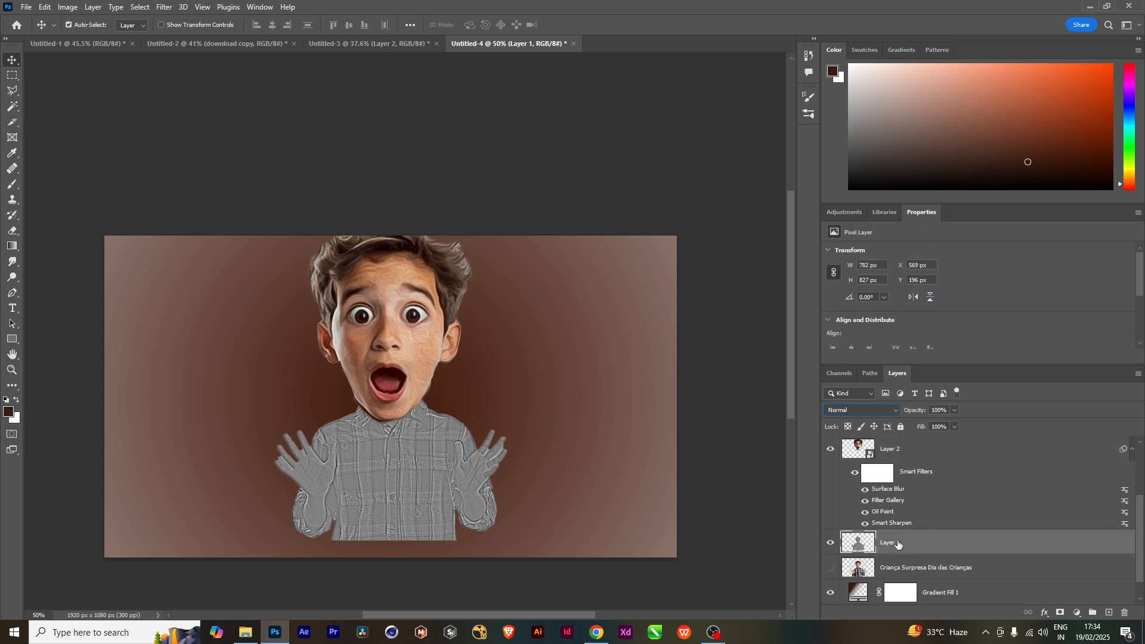
key(ctrl+t)
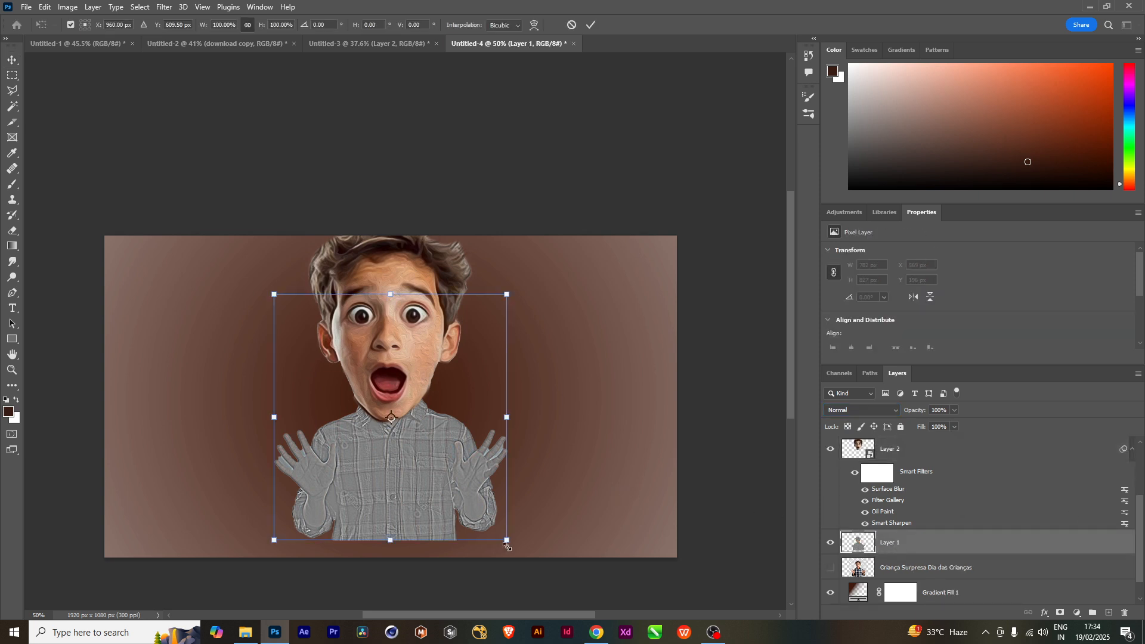
drag(508, 541, 482, 537)
key(Return)
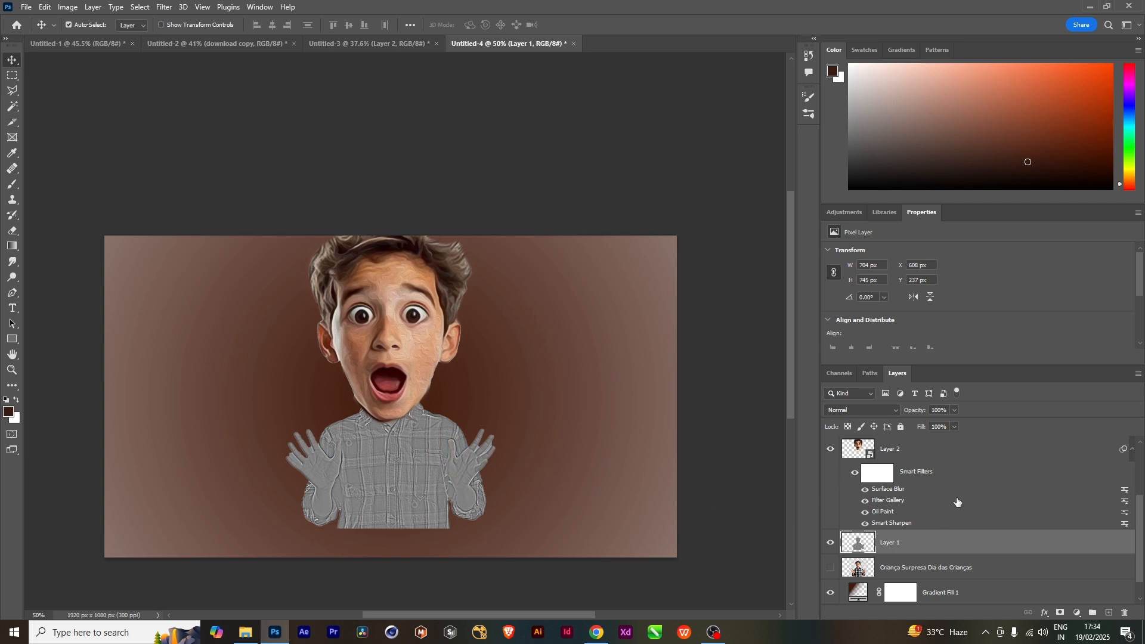
Select Layer 1 together with all the head layers up to Layer 2 copy 2 and shift them down 90 px.
scroll(981, 512, up, 3)
shift+click(946, 451)
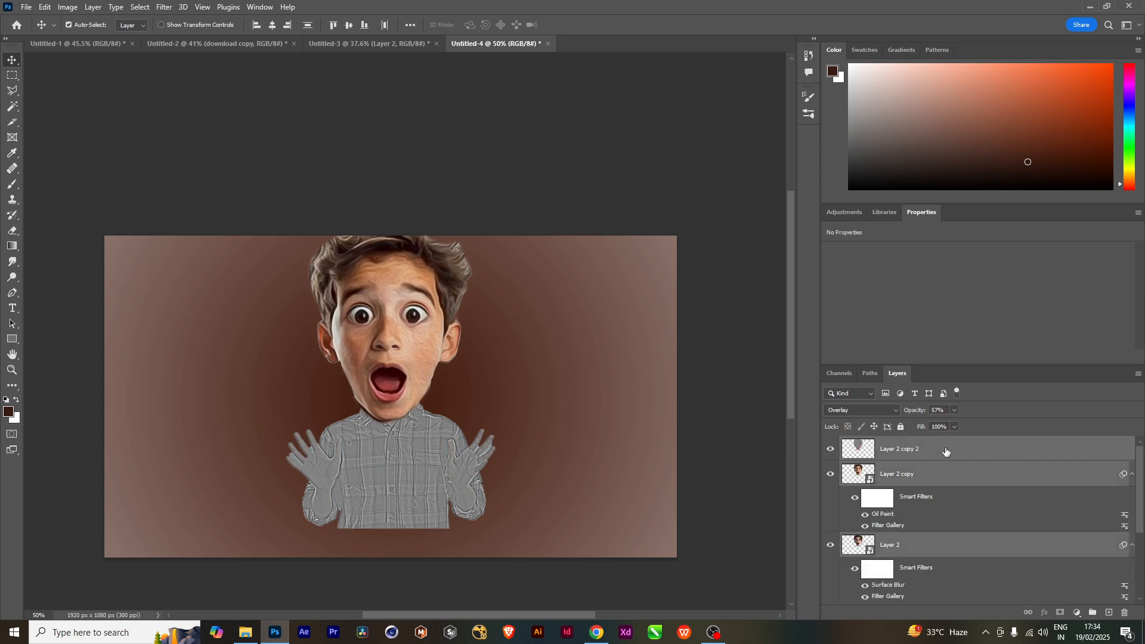
key(shift+Down)
key(shift+Down)
key(shift+Down)
key(shift+Down)
key(shift+Down)
key(shift+Down)
key(shift+Down)
key(shift+Down)
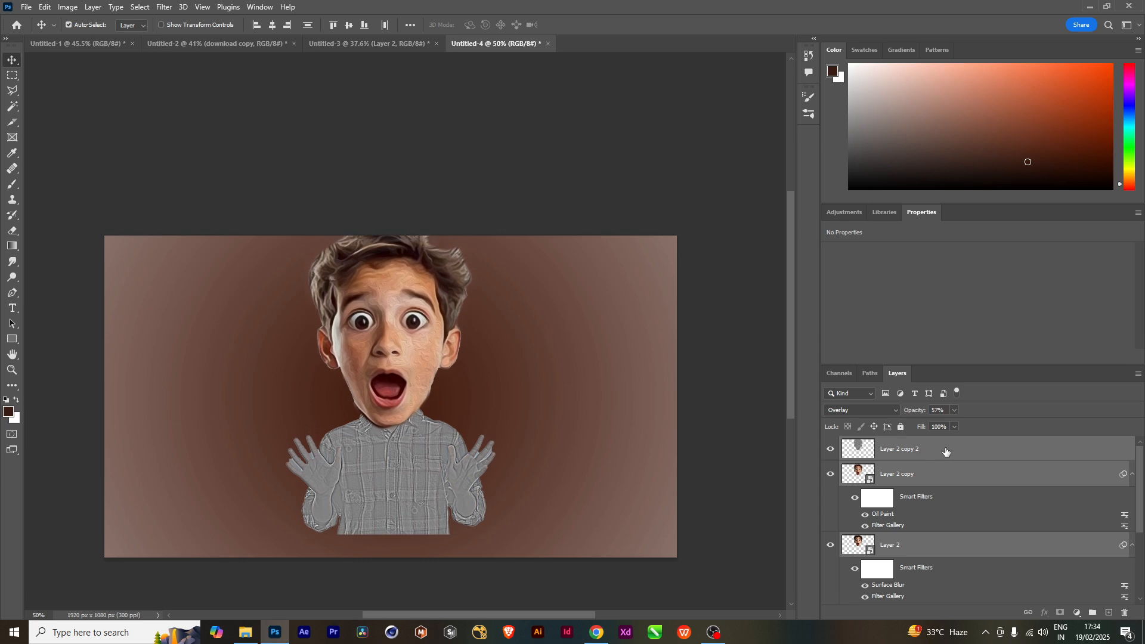
key(shift+Down)
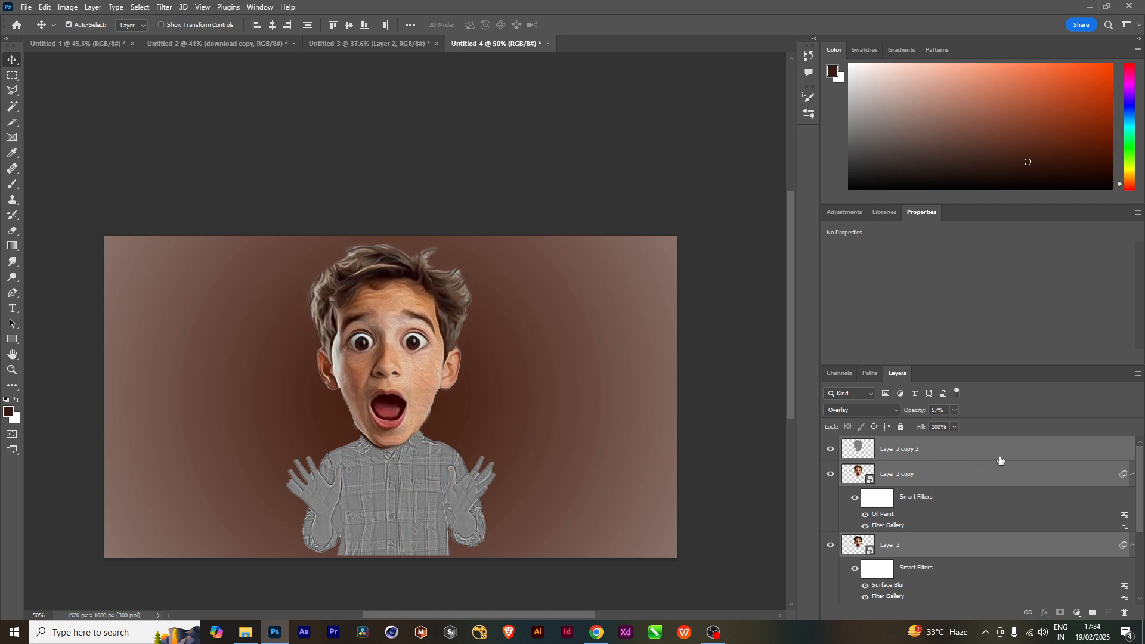
Try reducing Layer 1's opacity to 67%.
scroll(953, 567, down, 3)
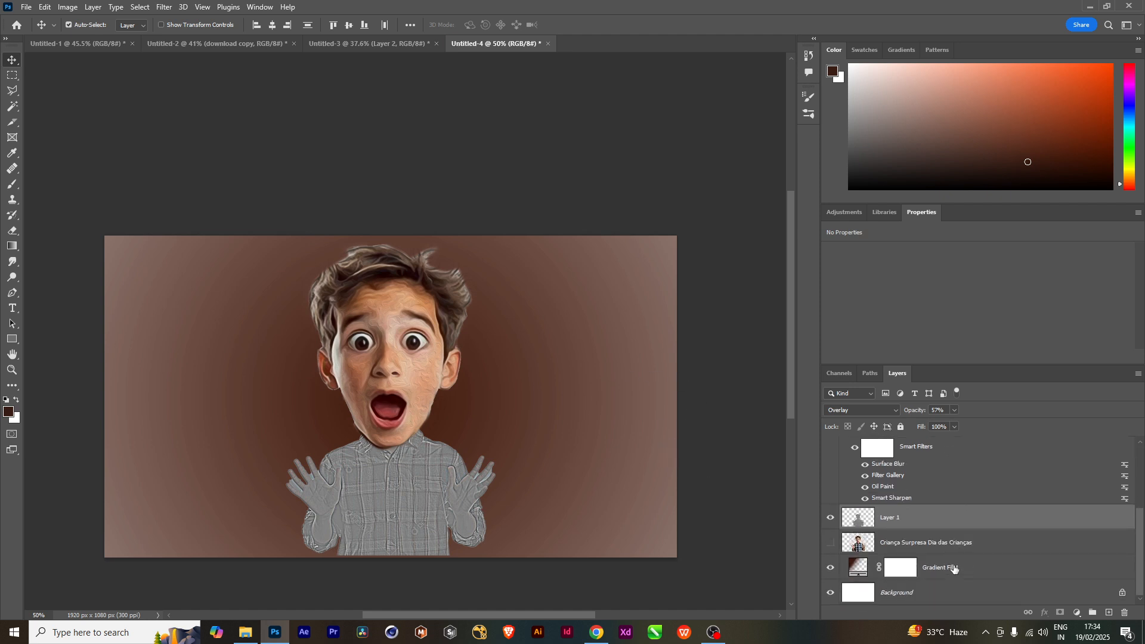
click(959, 551)
click(912, 525)
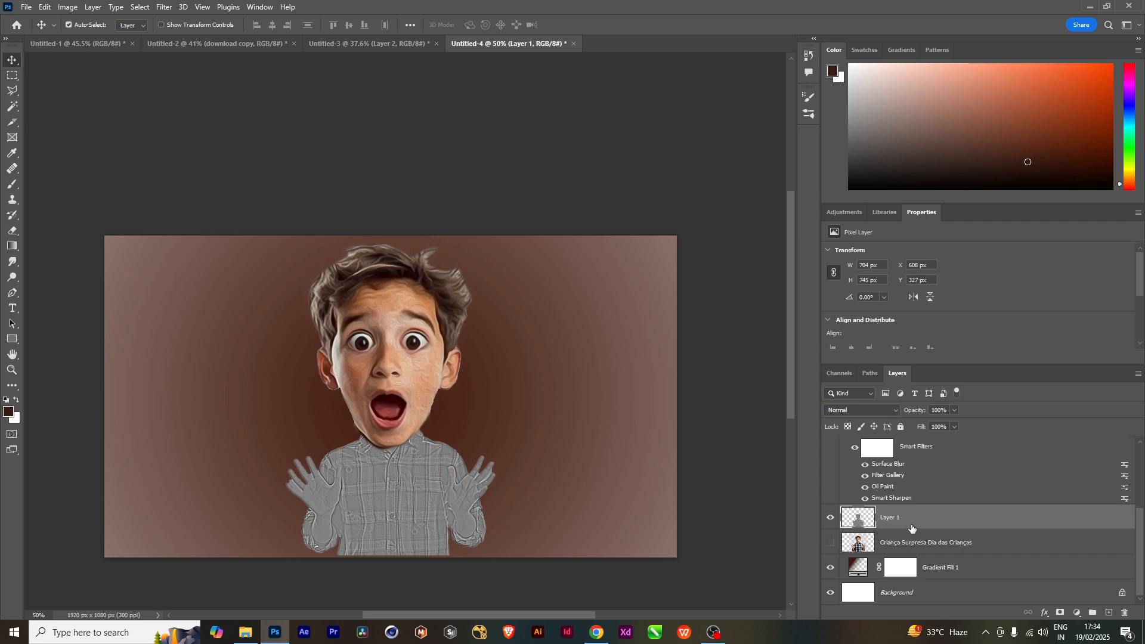
click(955, 410)
mouse_move(931, 424)
mouse_down()
mouse_move(905, 423)
mouse_move(937, 421)
mouse_up()
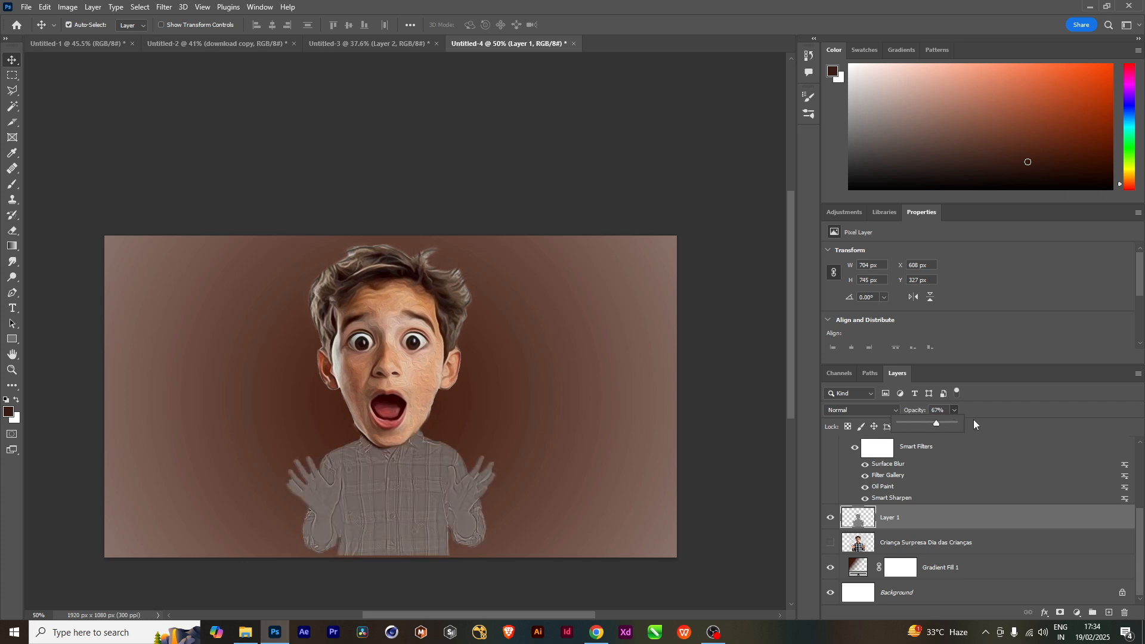
click(1012, 420)
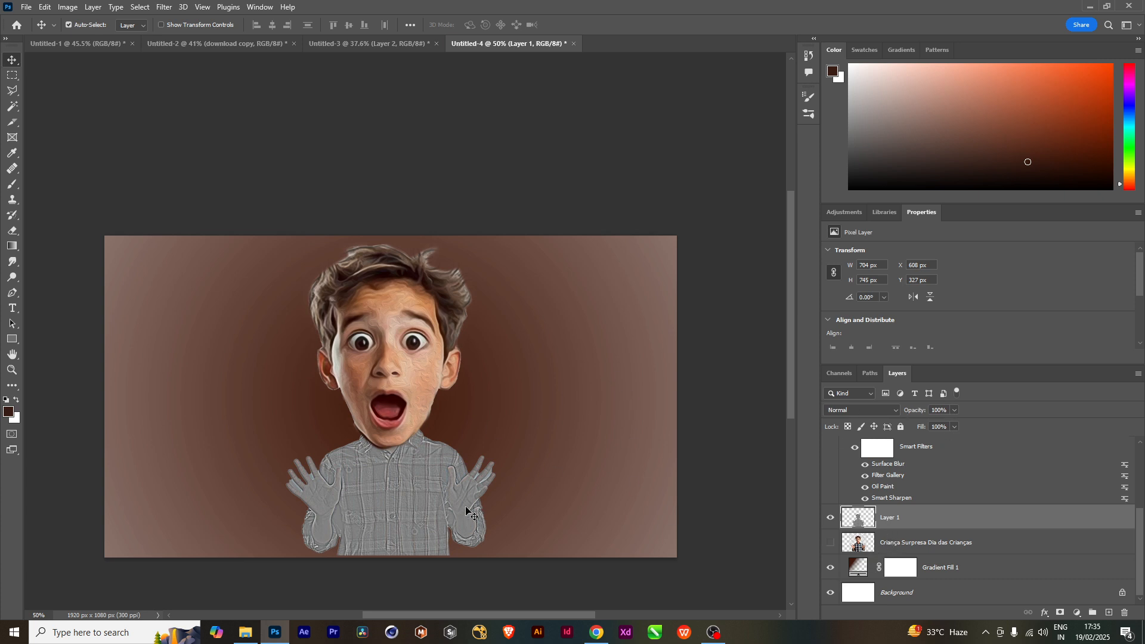
click(140, 12)
click(167, 8)
click(168, 10)
mouse_move(212, 267)
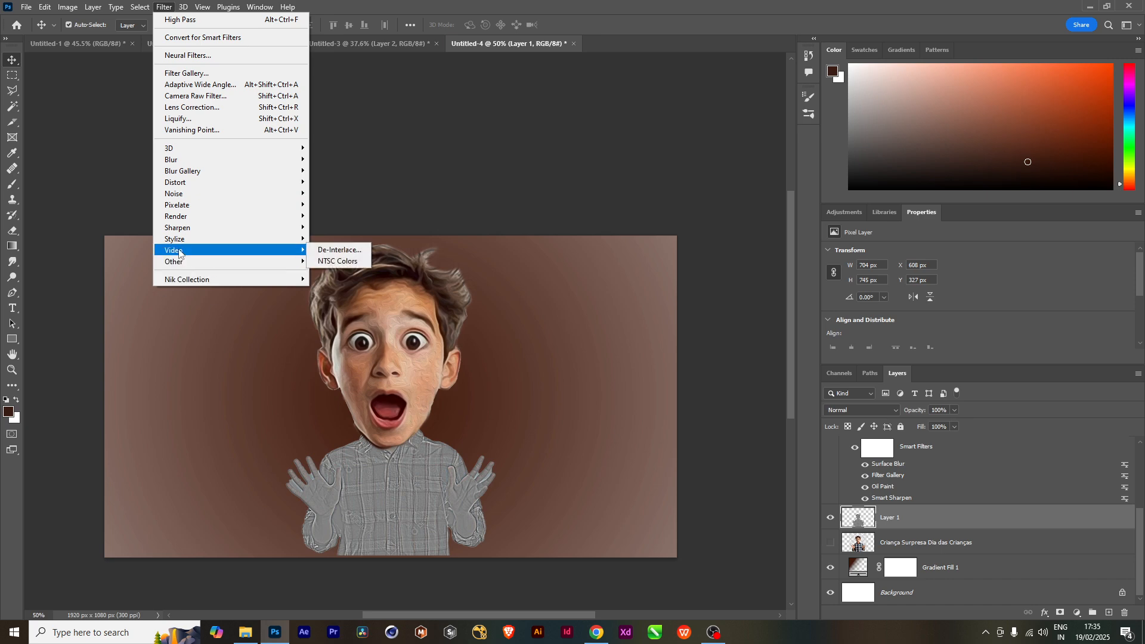
mouse_move(179, 239)
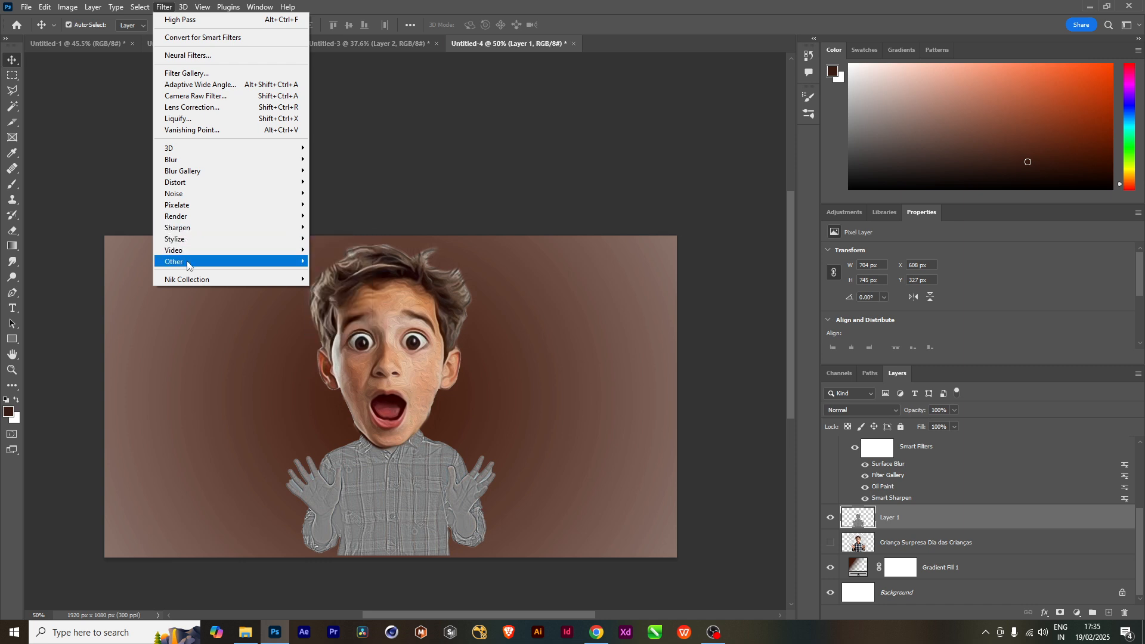
mouse_move(280, 263)
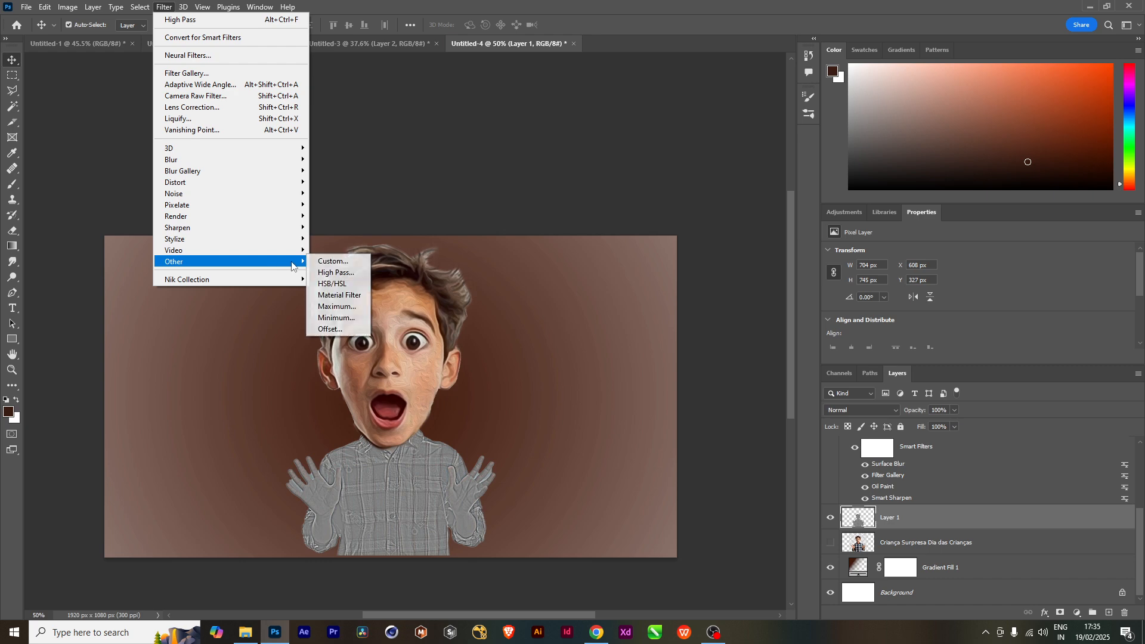
click(357, 274)
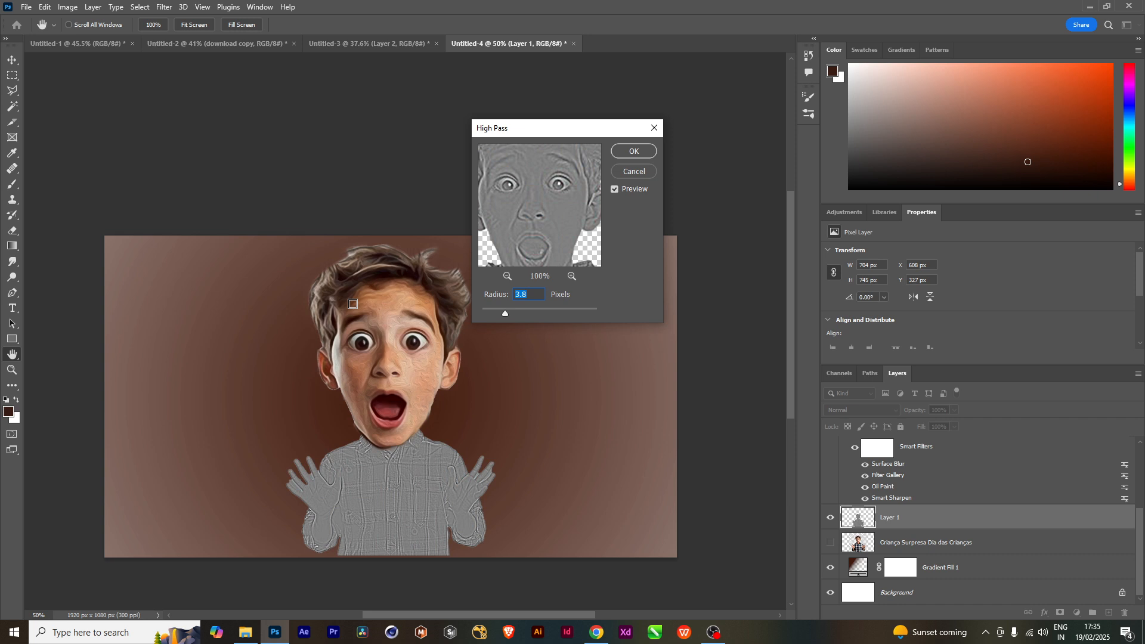
click(656, 129)
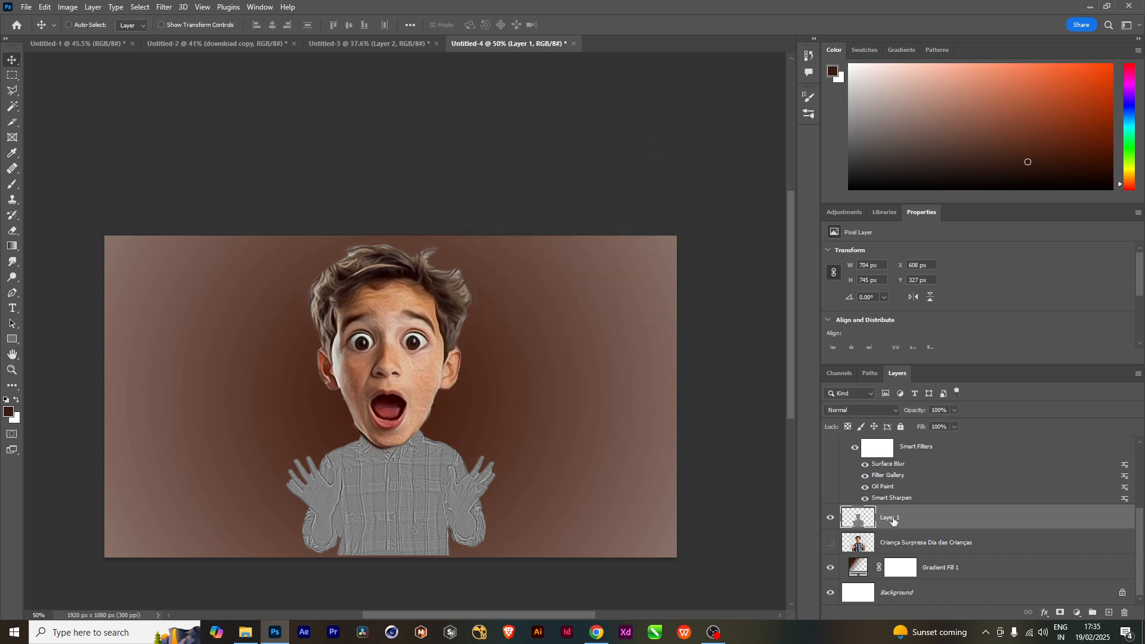
Undo the recent edits back to before the gradient fill was added and High Pass was applied to Layer 1.
key(alt+shift+z)
key(ctrl+z)
key(ctrl+z)
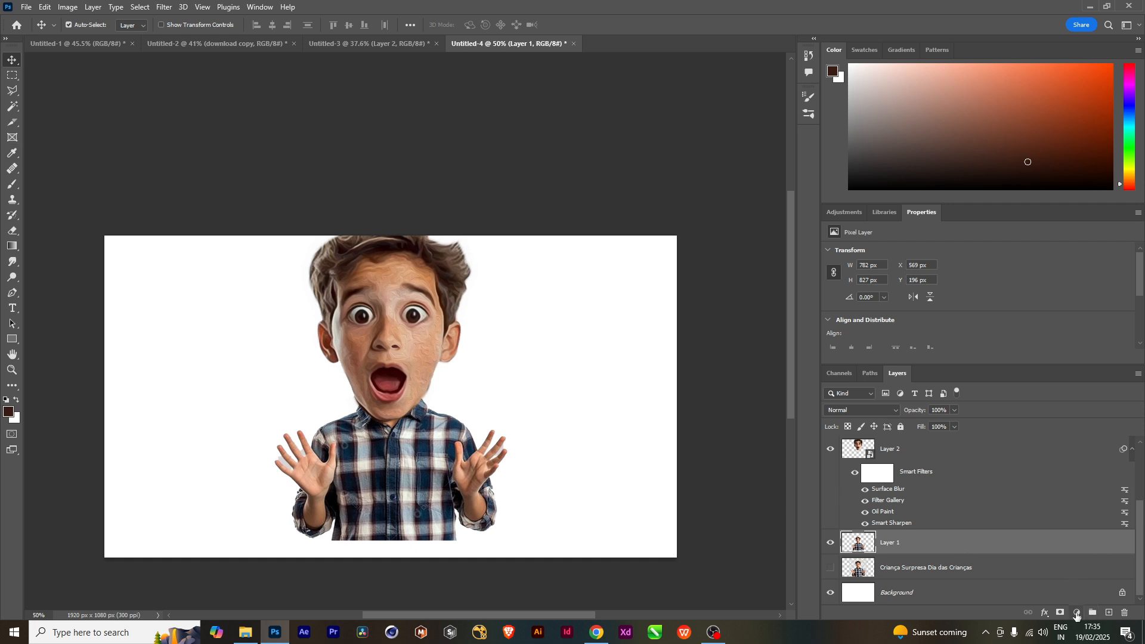
Add a radial gradient fill layer at 638% scale and place it directly beneath Layer 1.
click(1076, 613)
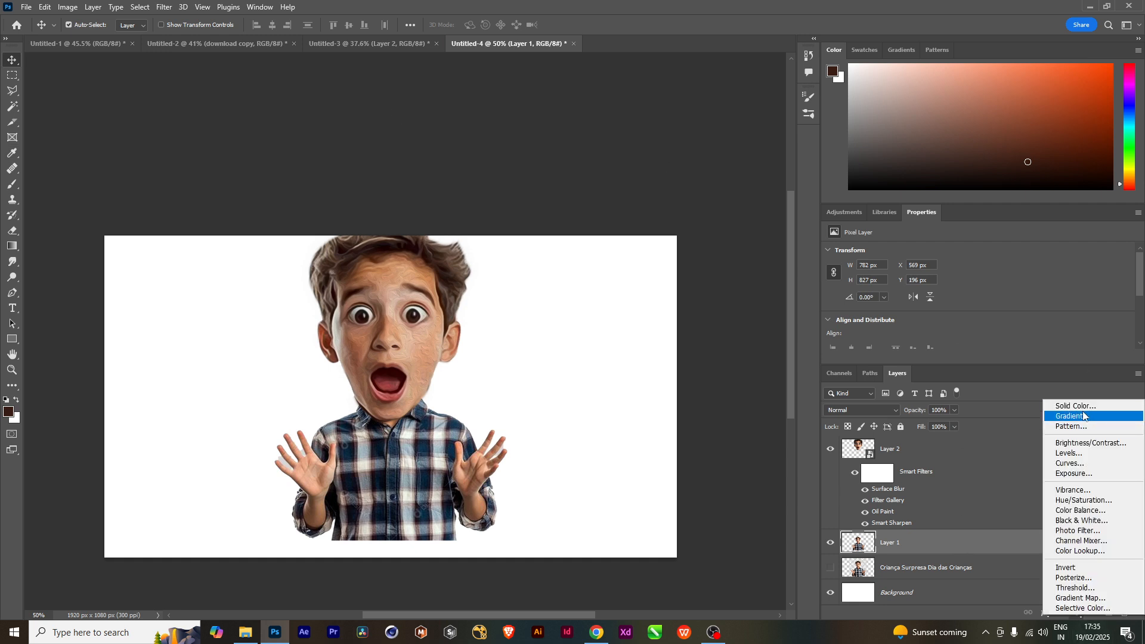
click(1084, 416)
click(817, 310)
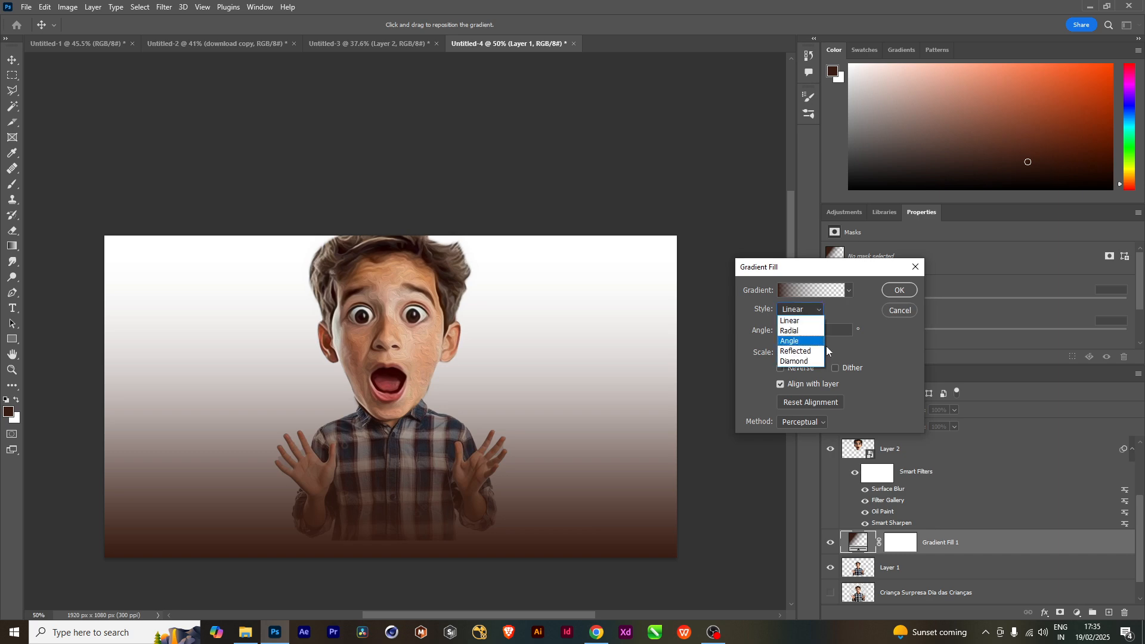
click(792, 332)
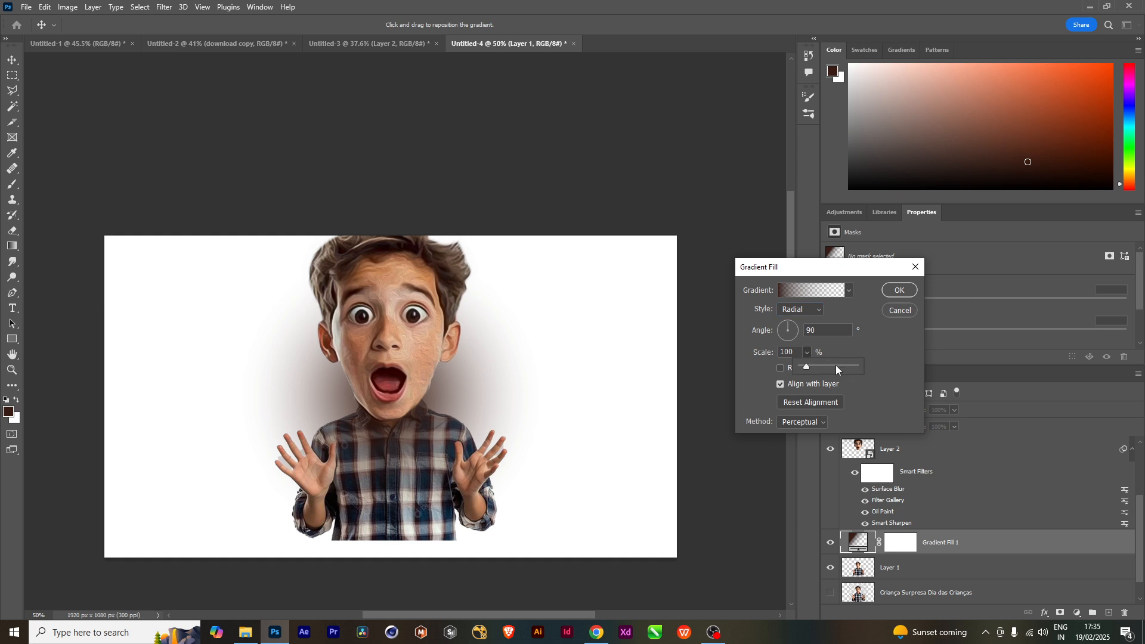
click(835, 366)
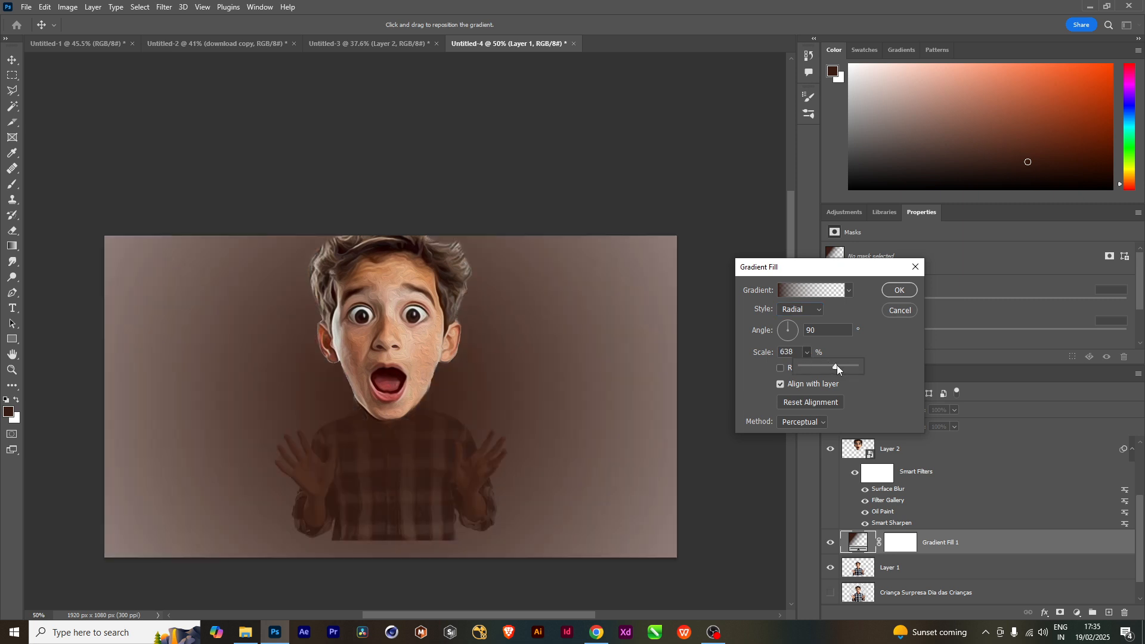
click(898, 290)
drag(991, 550, 985, 584)
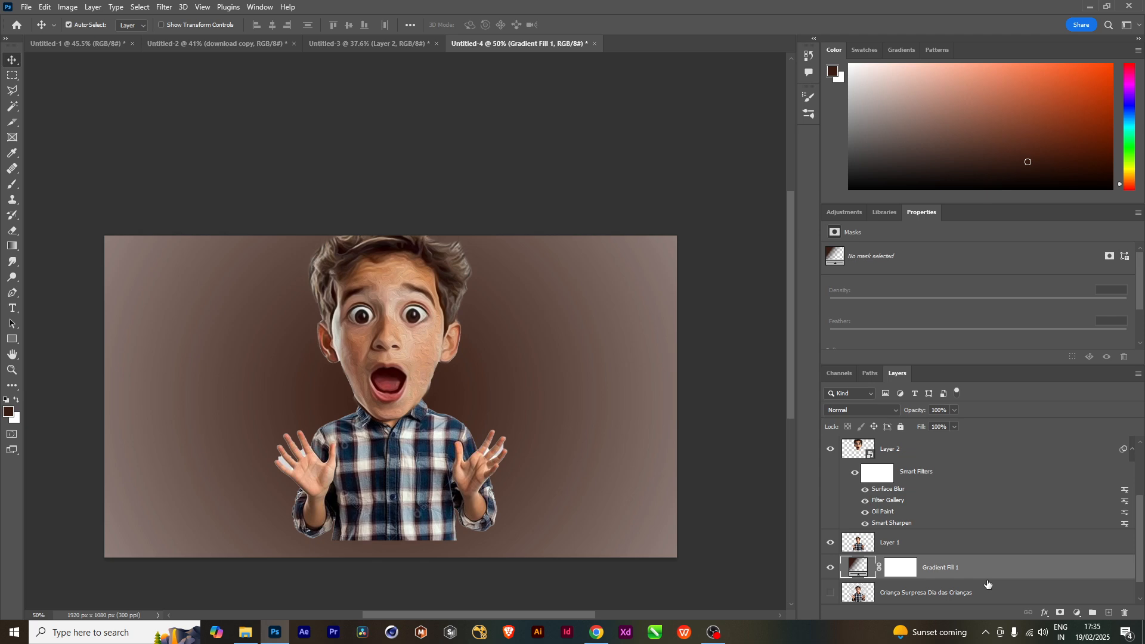
Select Layer 1 together with all the head layers up to Layer 2 copy 2 and shift them down about 50 px.
click(922, 542)
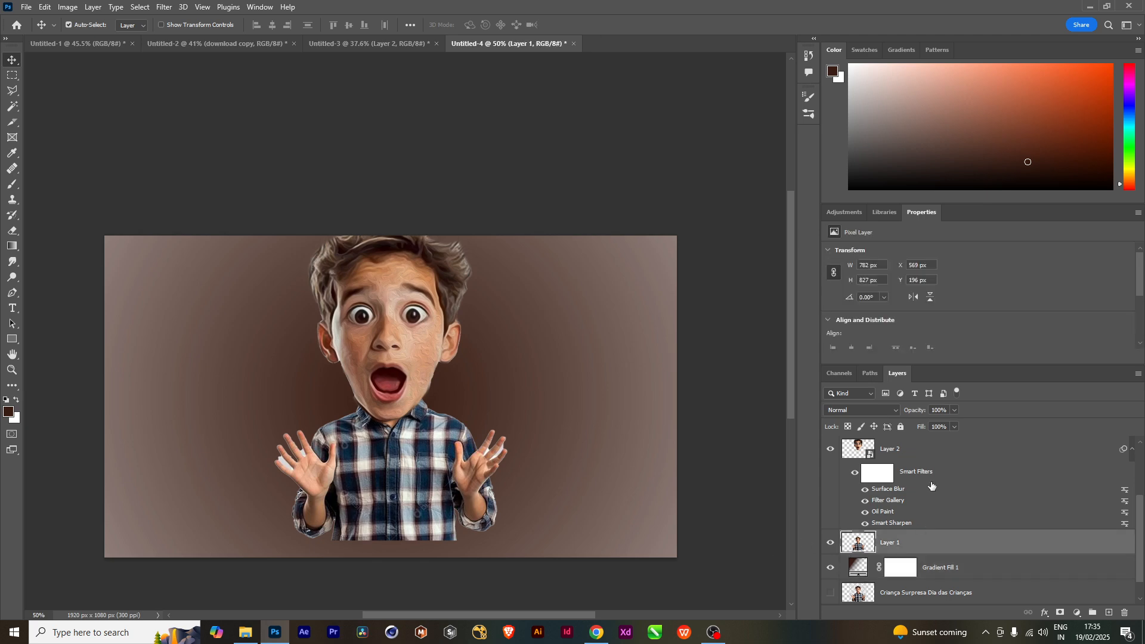
scroll(932, 485, up, 4)
shift+click(907, 442)
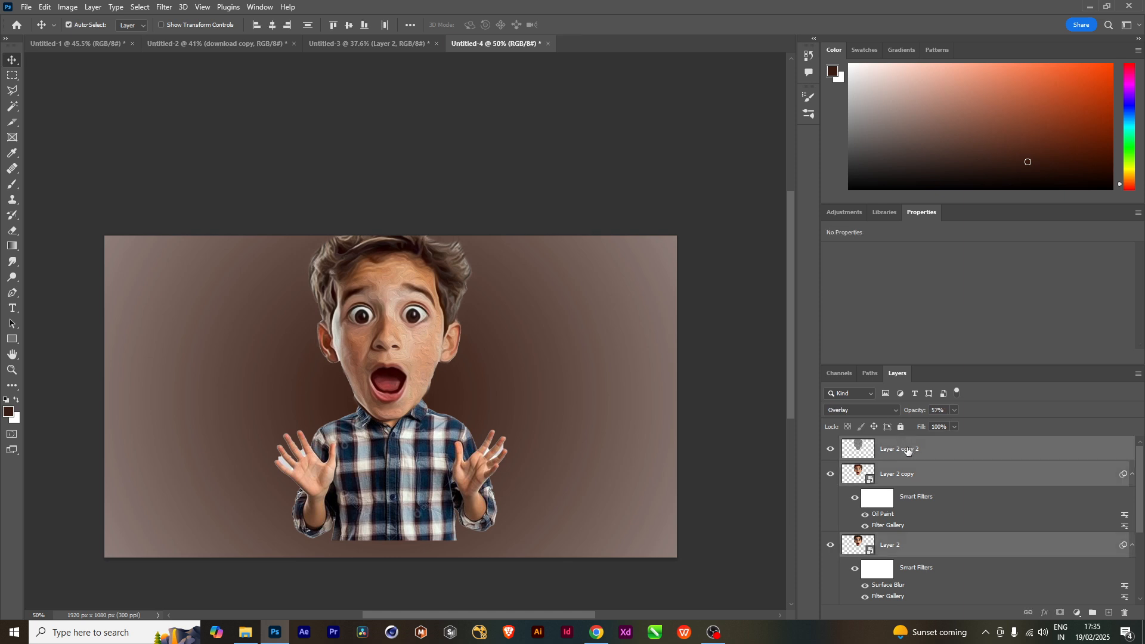
key(shift+Down)
key(shift+Down)
key(shift+Down)
key(shift+Down)
key(shift+Down)
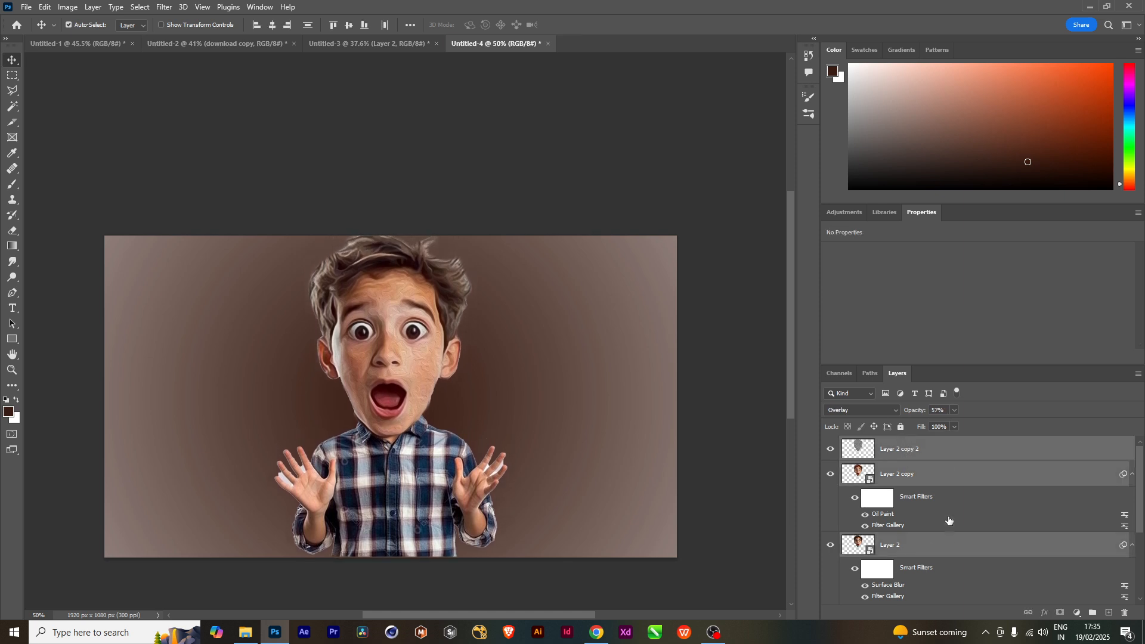
scroll(941, 570, down, 2)
scroll(908, 564, down, 1)
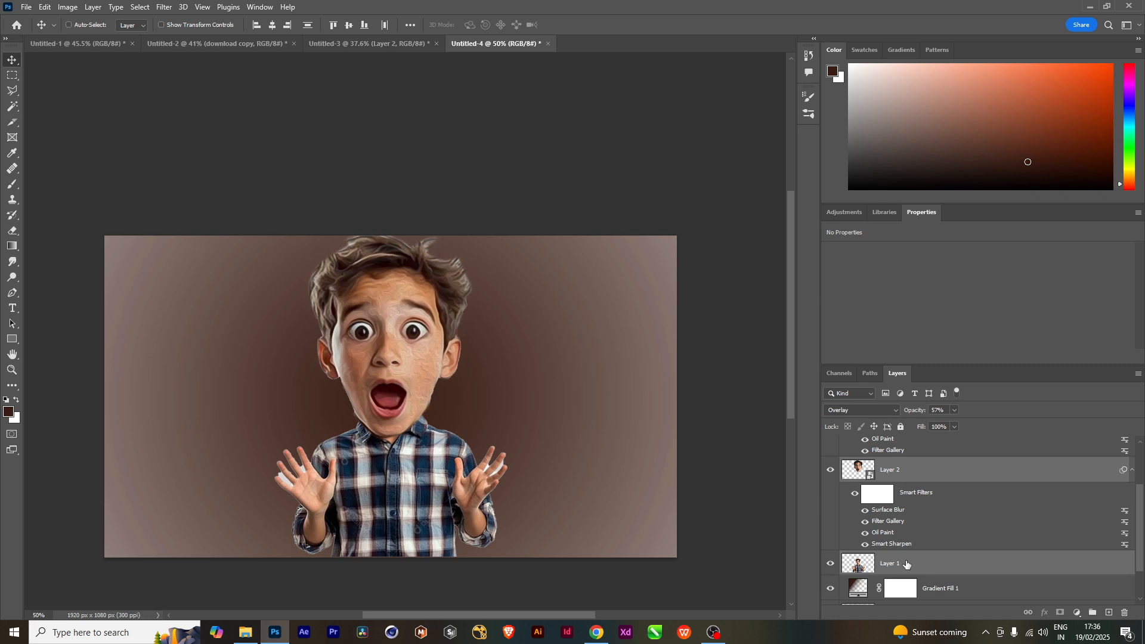
scroll(906, 564, up, 2)
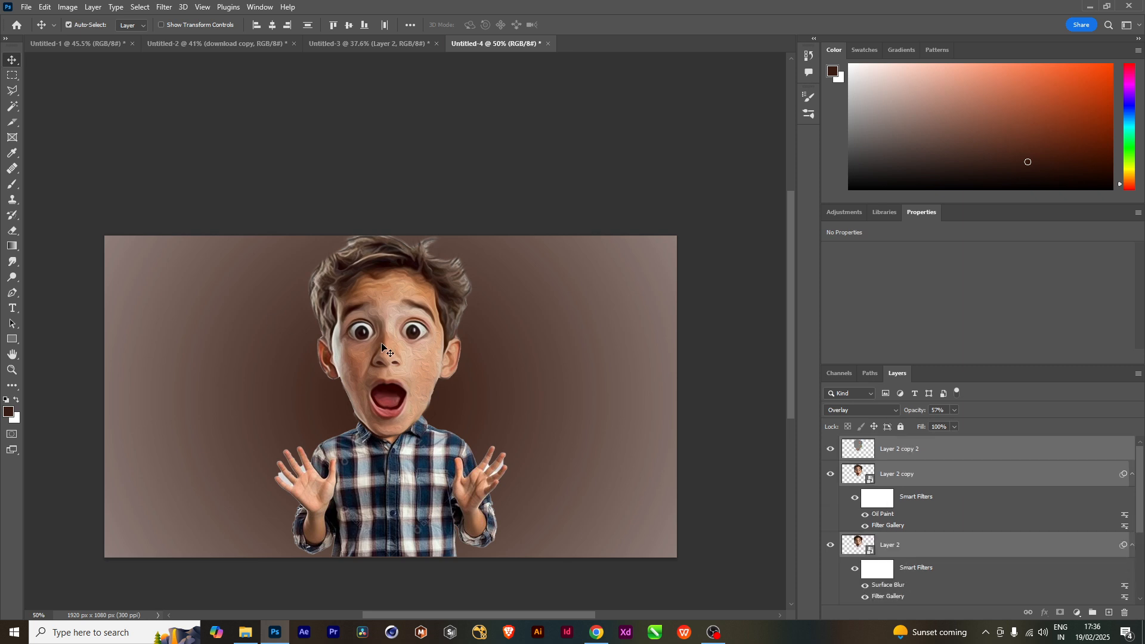
Use Free Transform to enlarge the selected head layers slightly over the boy's body.
key(ctrl+t)
click(583, 244)
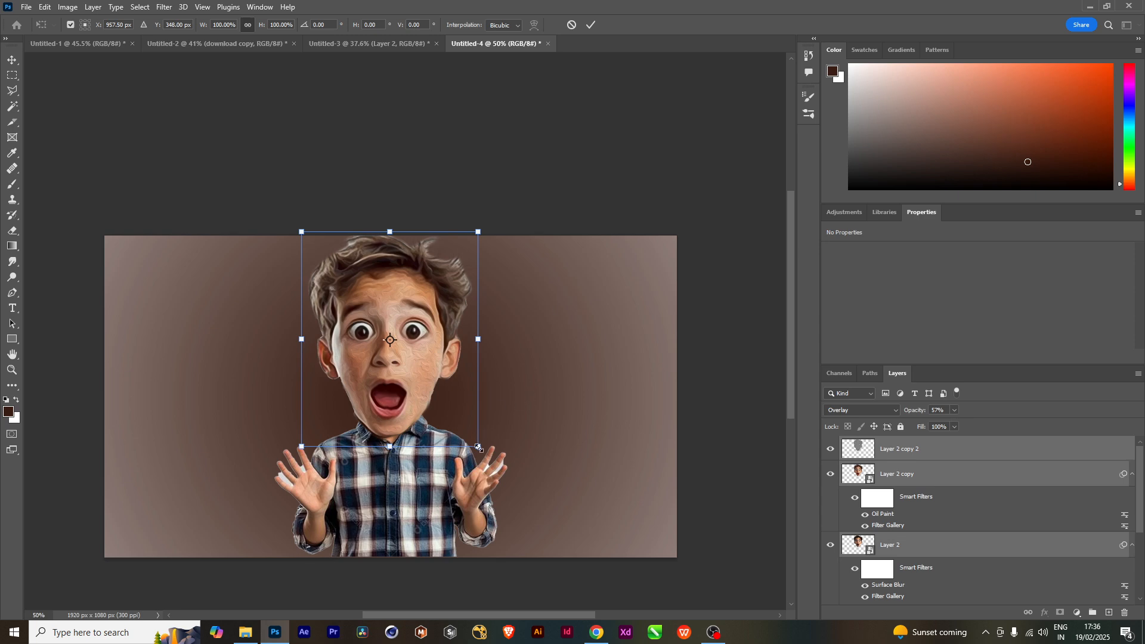
drag(478, 447, 484, 445)
key(Return)
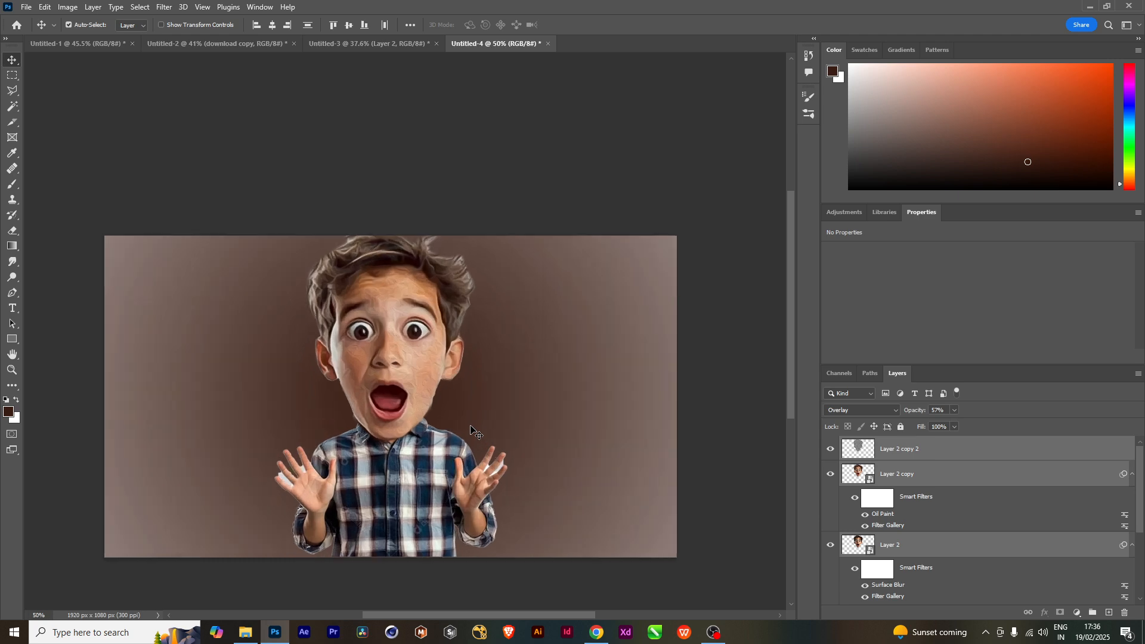
On Layer 1, select the white remnants between the fingers of the boy's raised right hand with the Magic Wand and delete them.
scroll(471, 429, up, 1)
scroll(470, 429, up, 3)
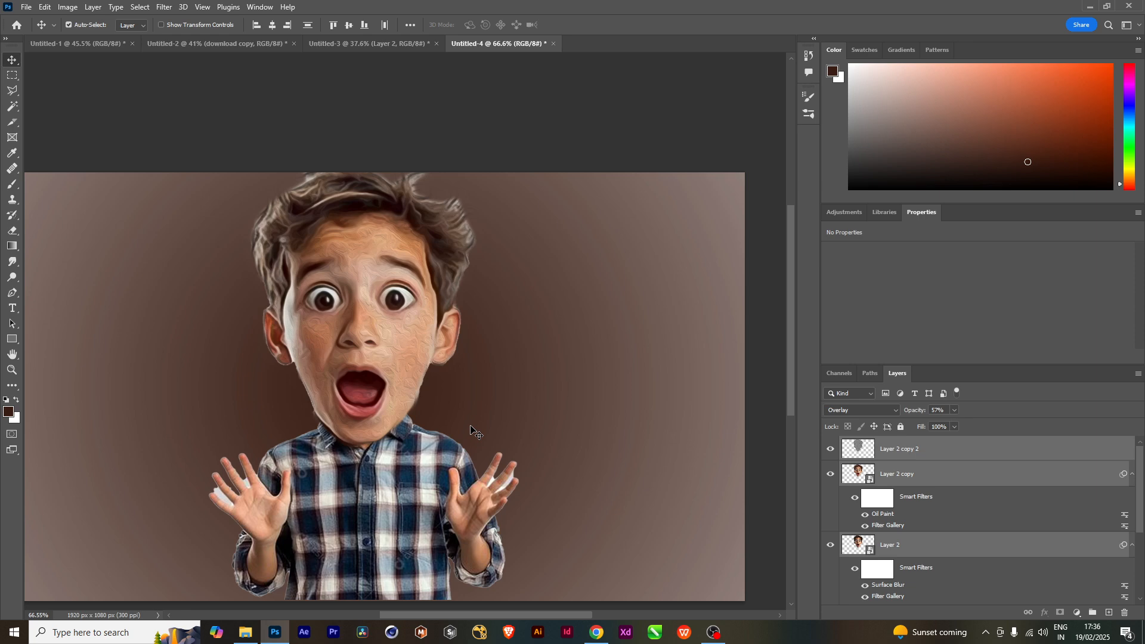
scroll(904, 559, down, 3)
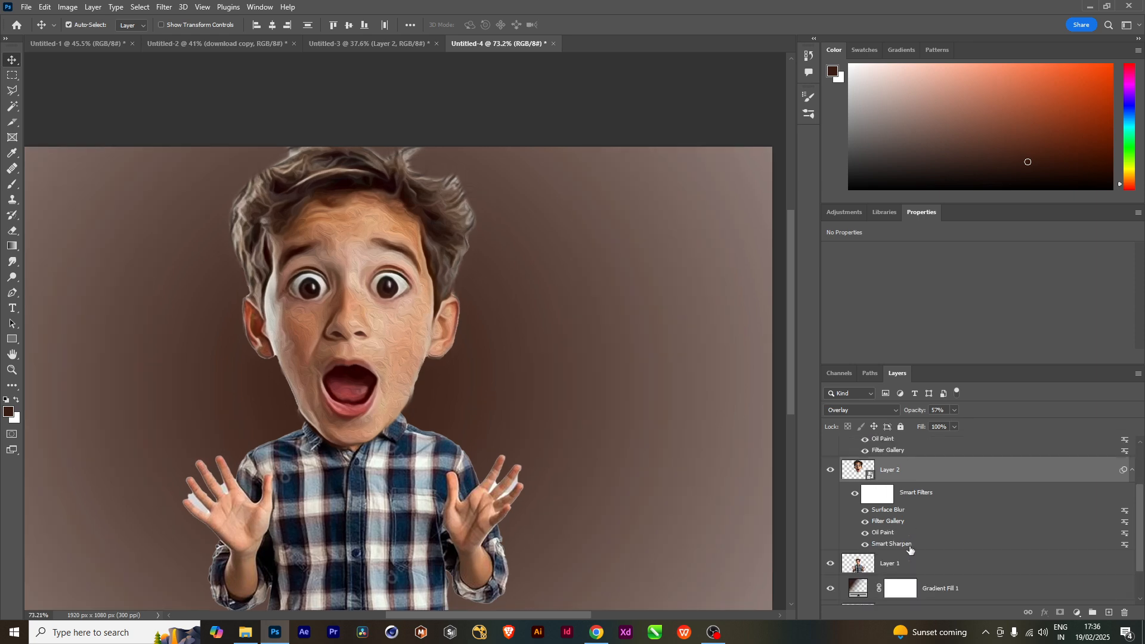
click(904, 564)
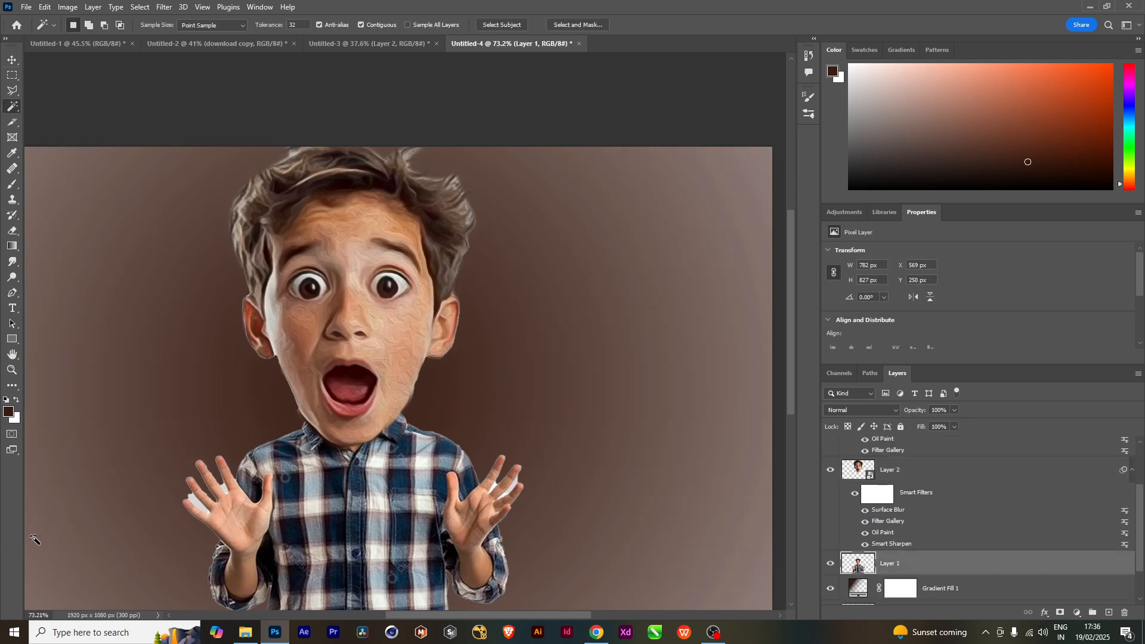
key(w)
click(201, 509)
key(Delete)
click(219, 481)
key(Delete)
Delete the white remnants between the fingers of the boy's raised left hand on Layer 1 and clear the selection.
click(517, 489)
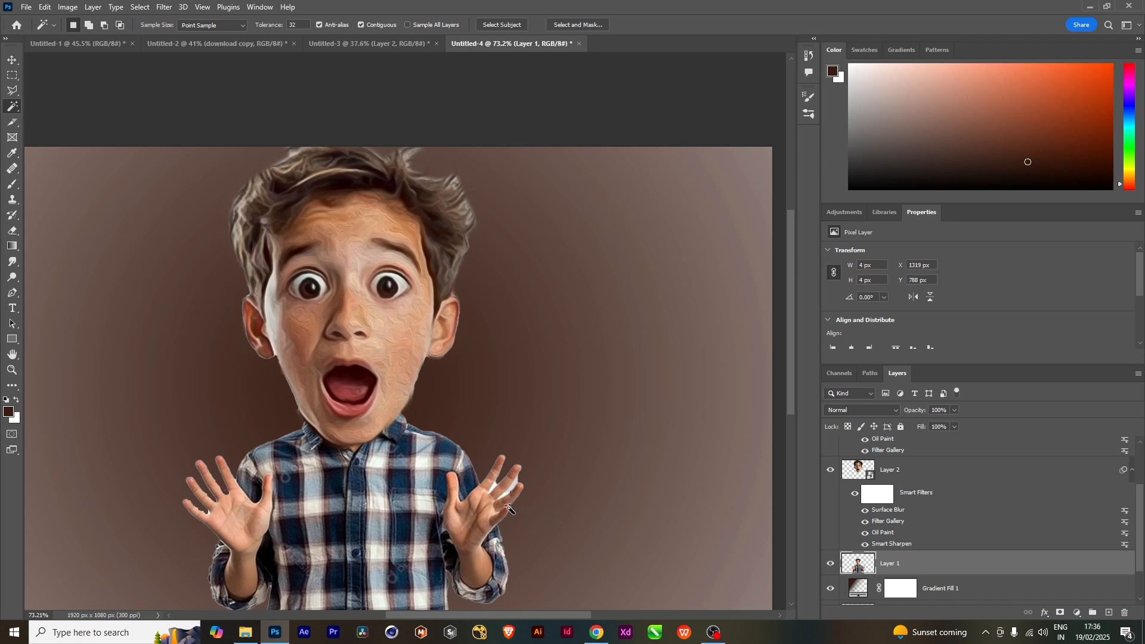
click(508, 490)
key(Delete)
click(495, 486)
key(Delete)
key(ctrl+d)
scroll(477, 477, down, 2)
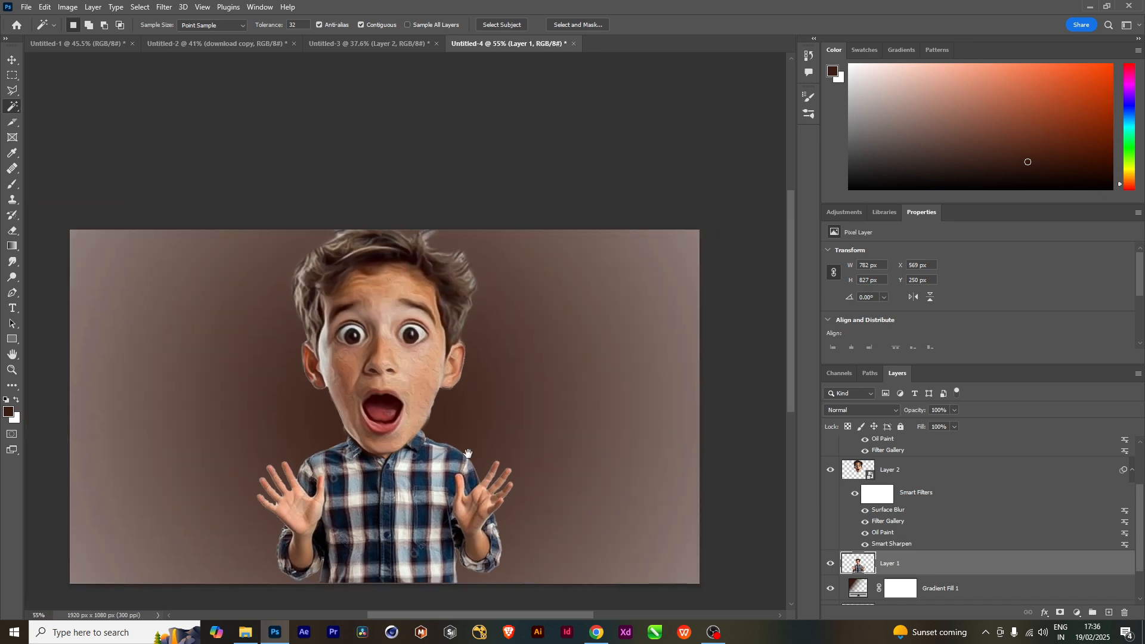
drag(460, 447, 456, 372)
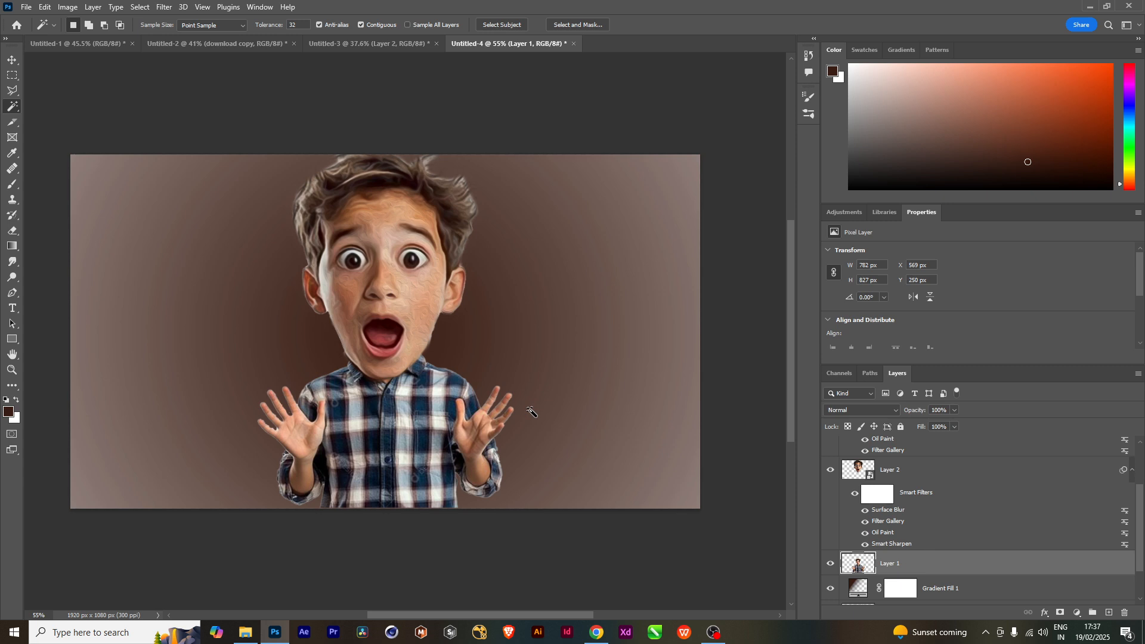
Switch to Chrome and search Google Images for "cartoonic effect".
click(596, 632)
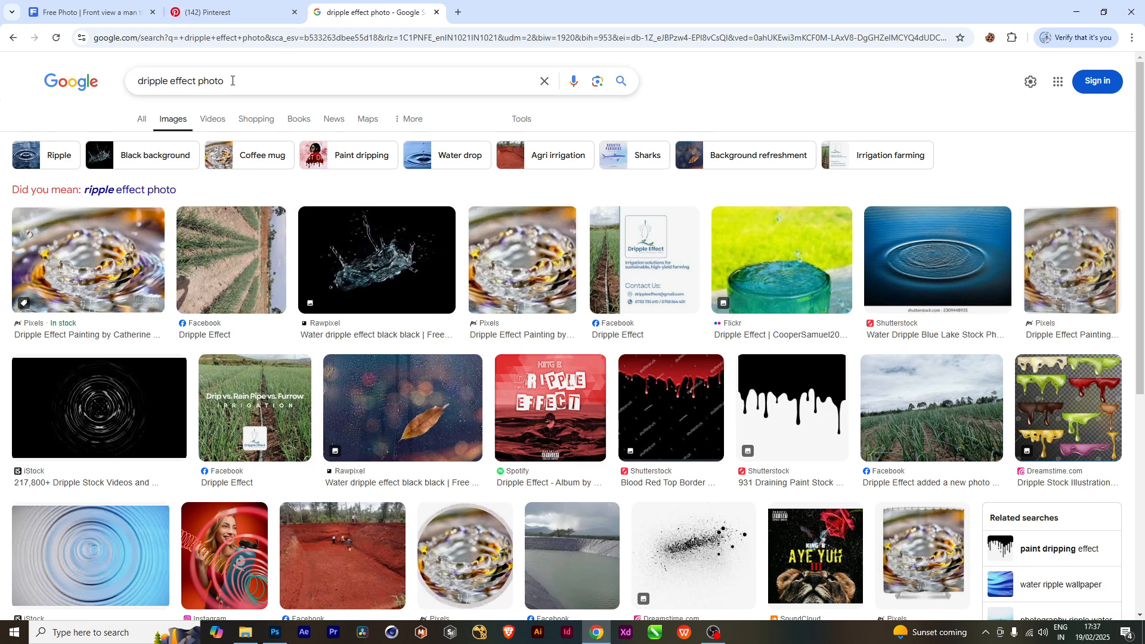
drag(235, 81, 121, 98)
text(cart)
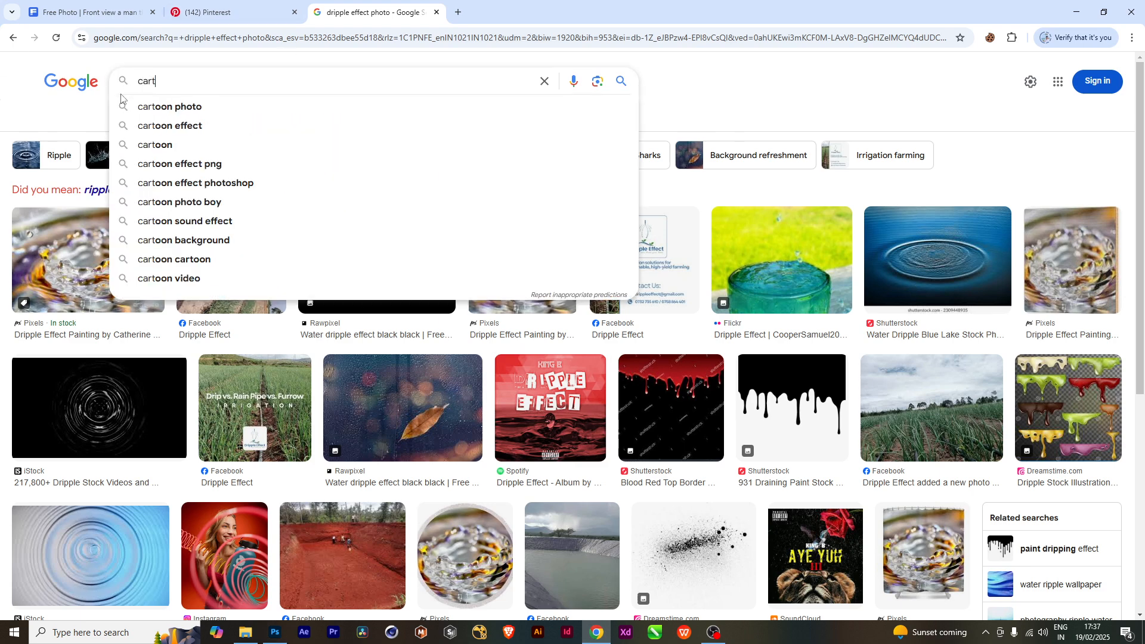
text(oonic effect)
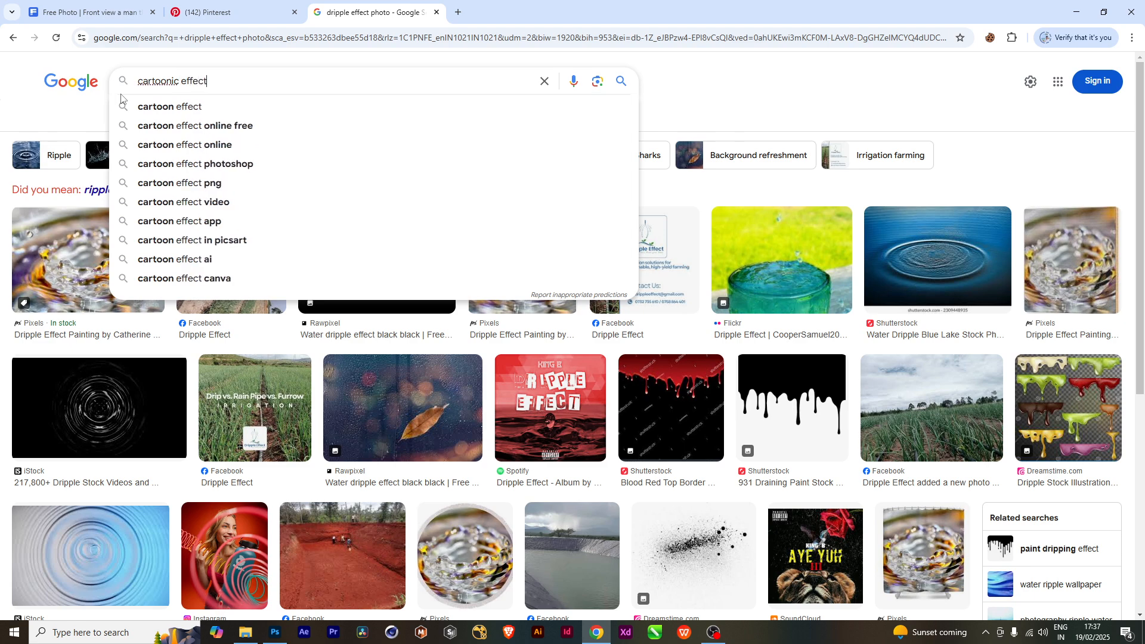
key(Return)
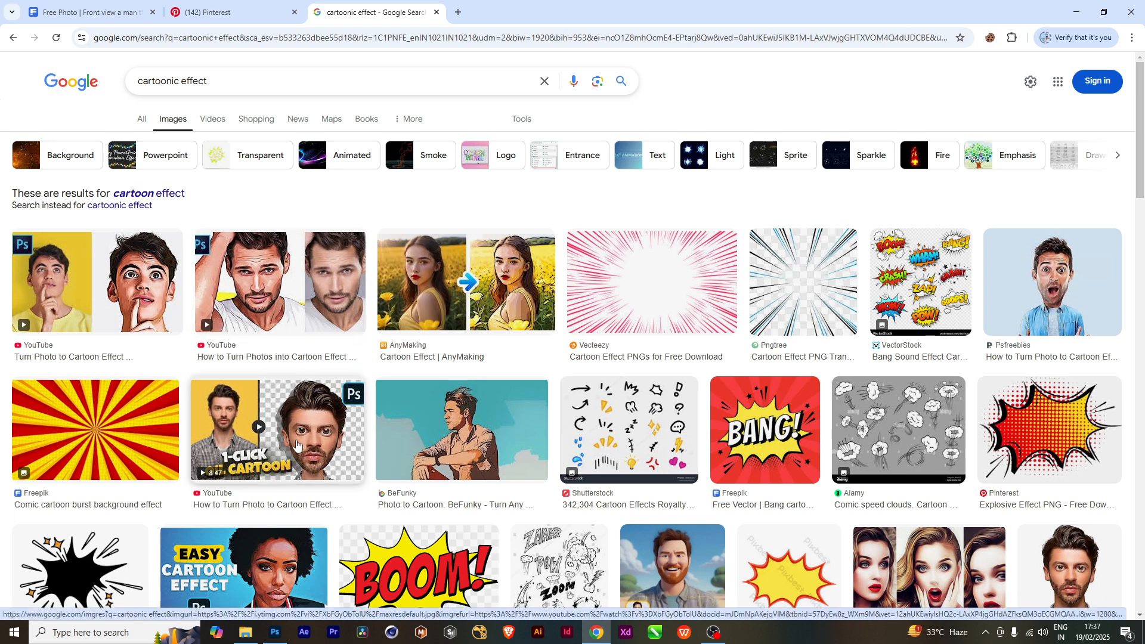
Browse the image results for examples of cartoon and caricature photo effects.
scroll(293, 461, down, 8)
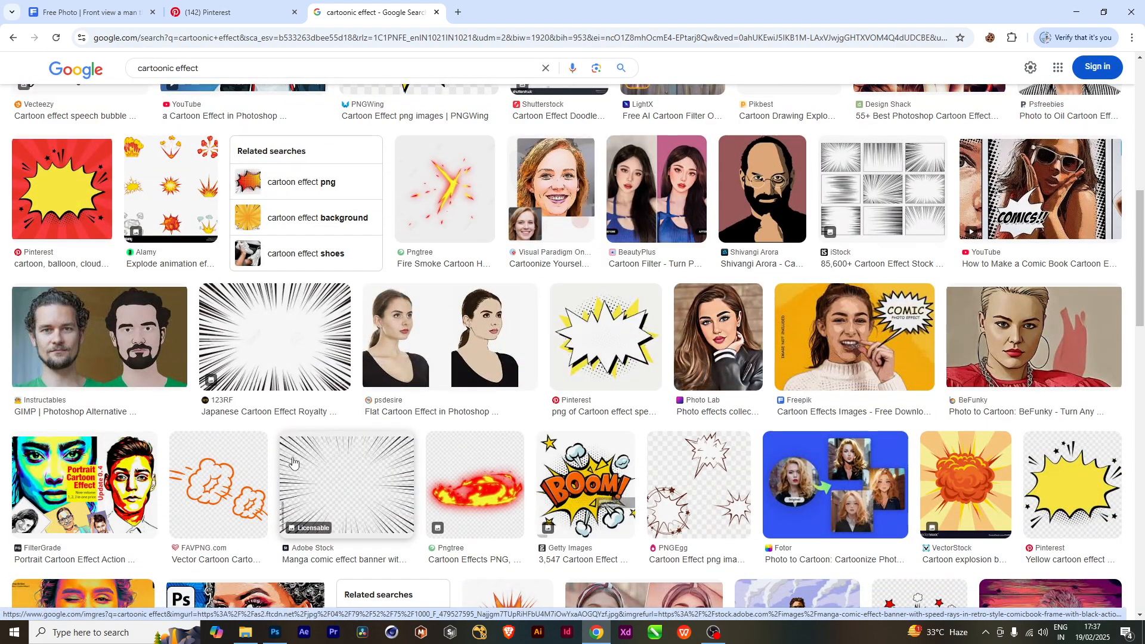
scroll(293, 461, down, 2)
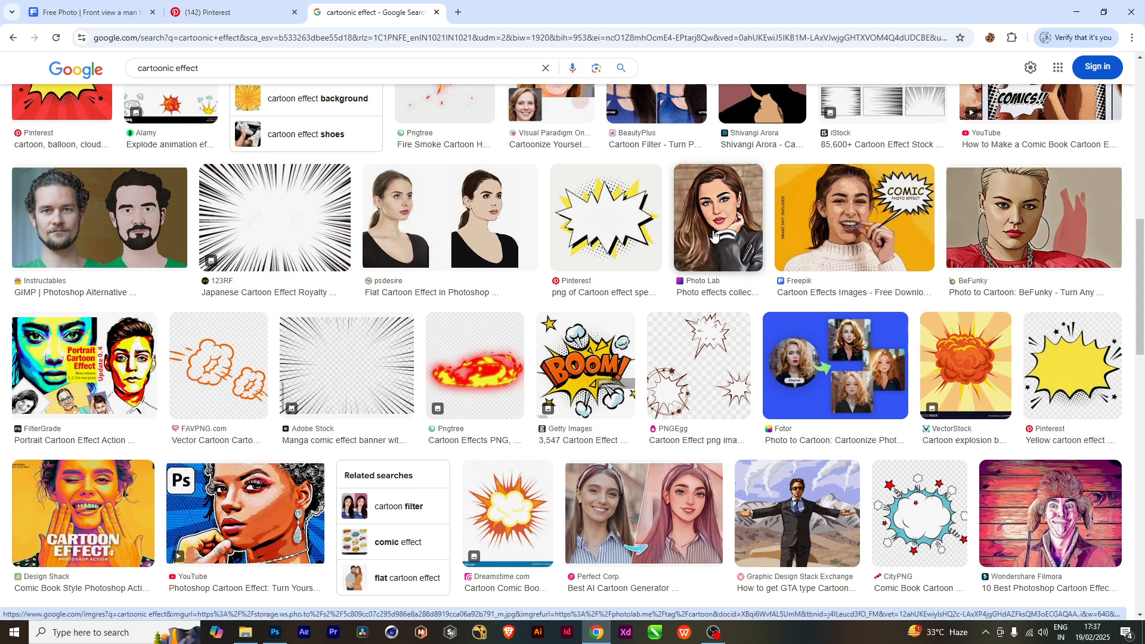
scroll(471, 437, down, 1)
scroll(471, 438, down, 5)
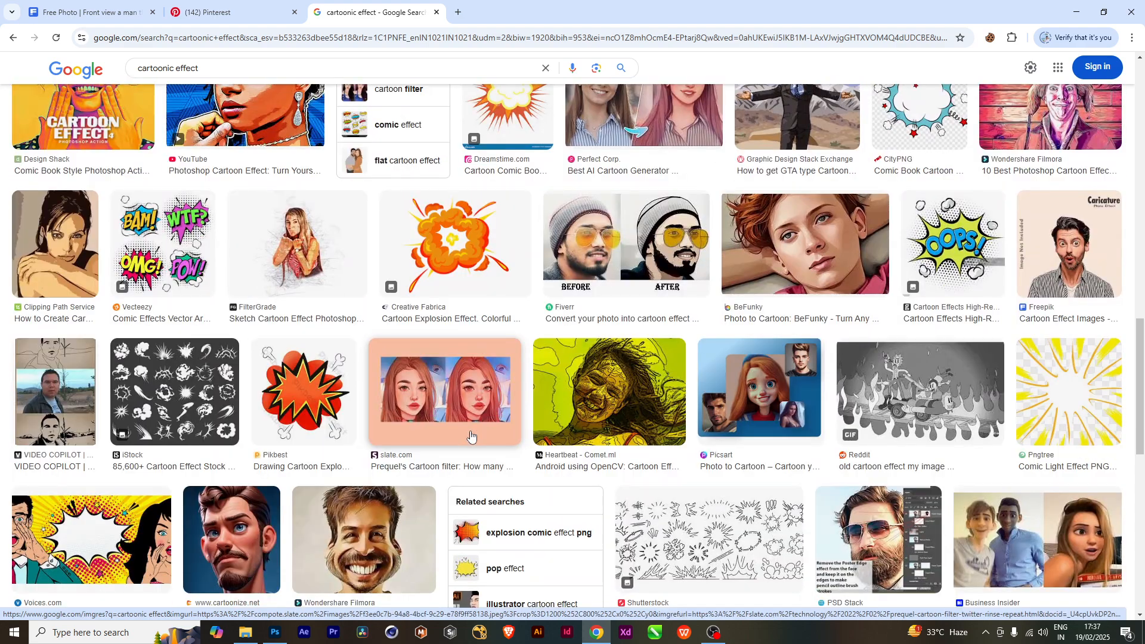
scroll(471, 437, down, 3)
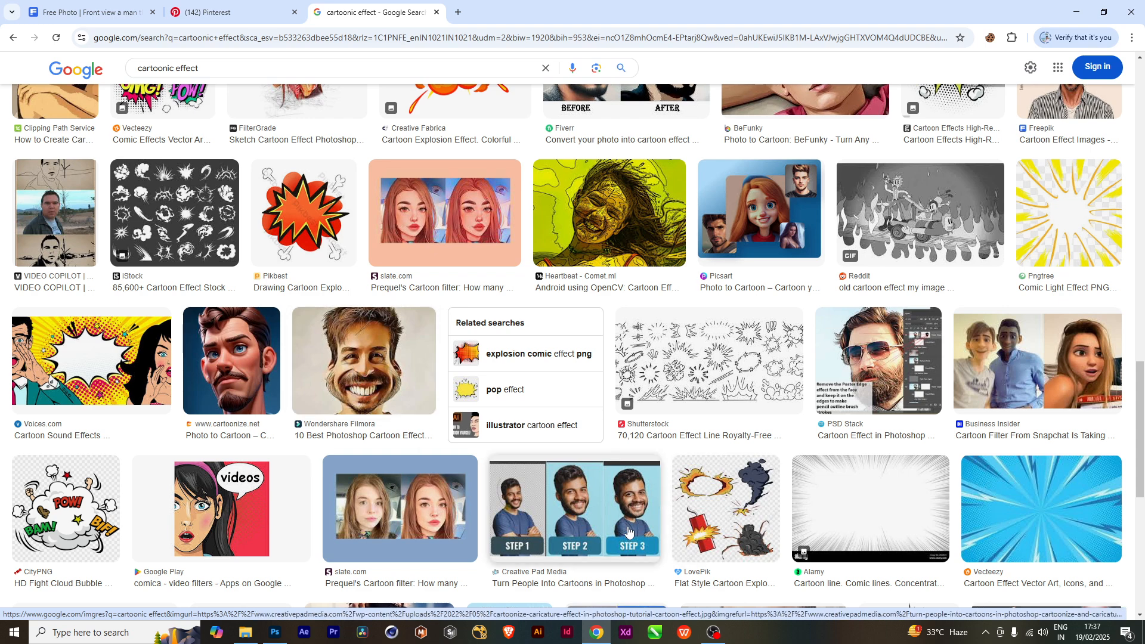
scroll(630, 530, down, 1)
scroll(631, 530, down, 2)
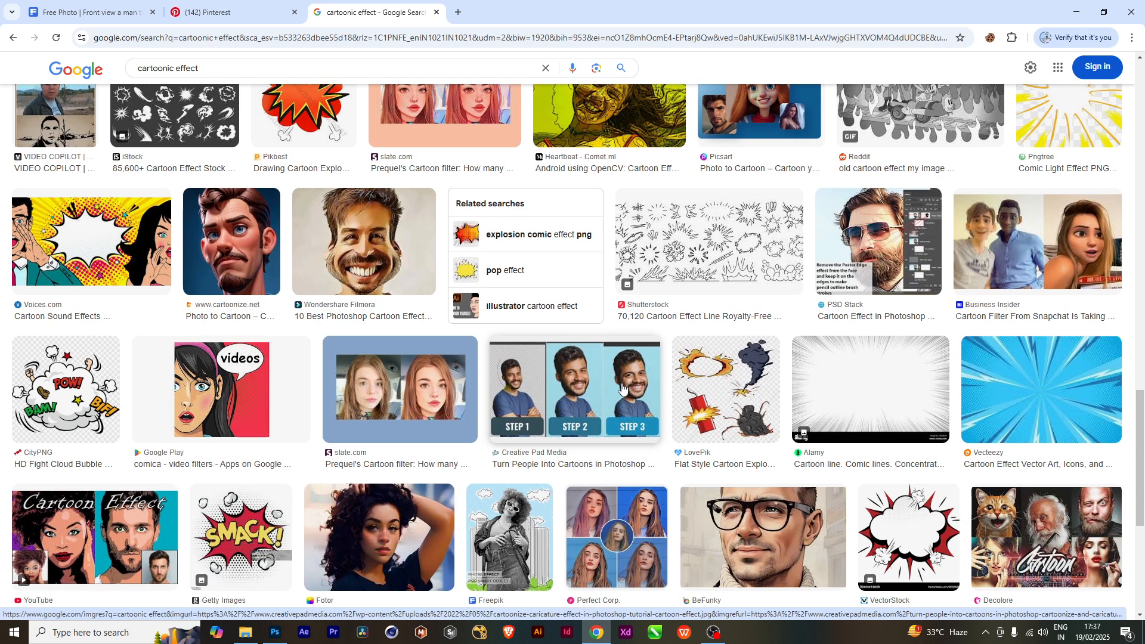
Preview the Wondershare Filmora caricature of a grinning bearded man, look through its related images, and return to Photoshop.
click(364, 245)
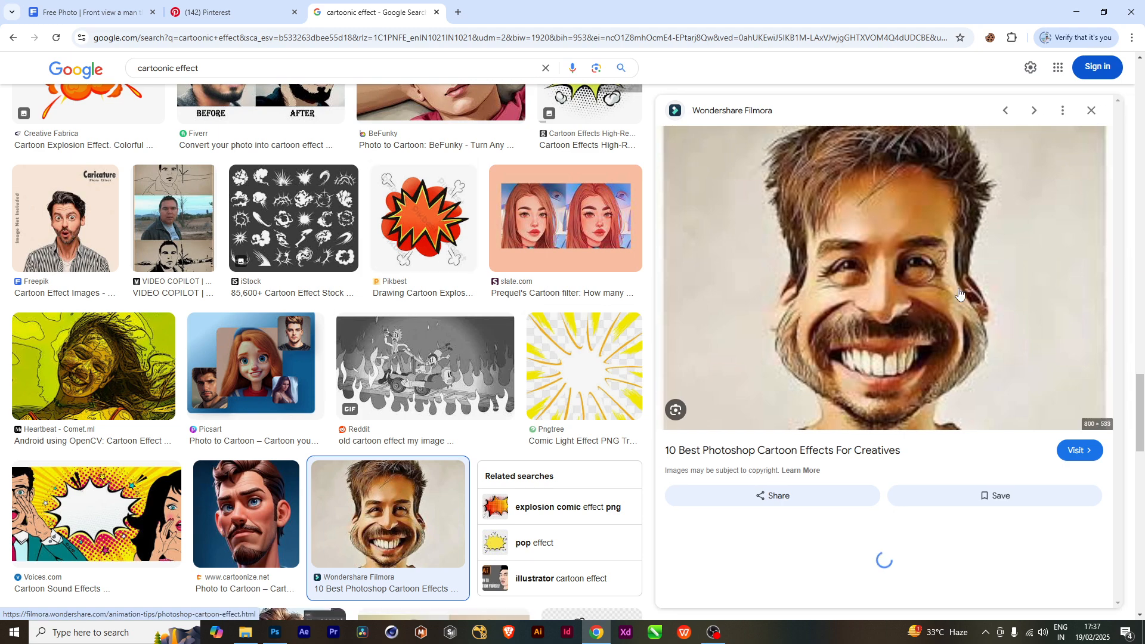
scroll(1067, 439, down, 2)
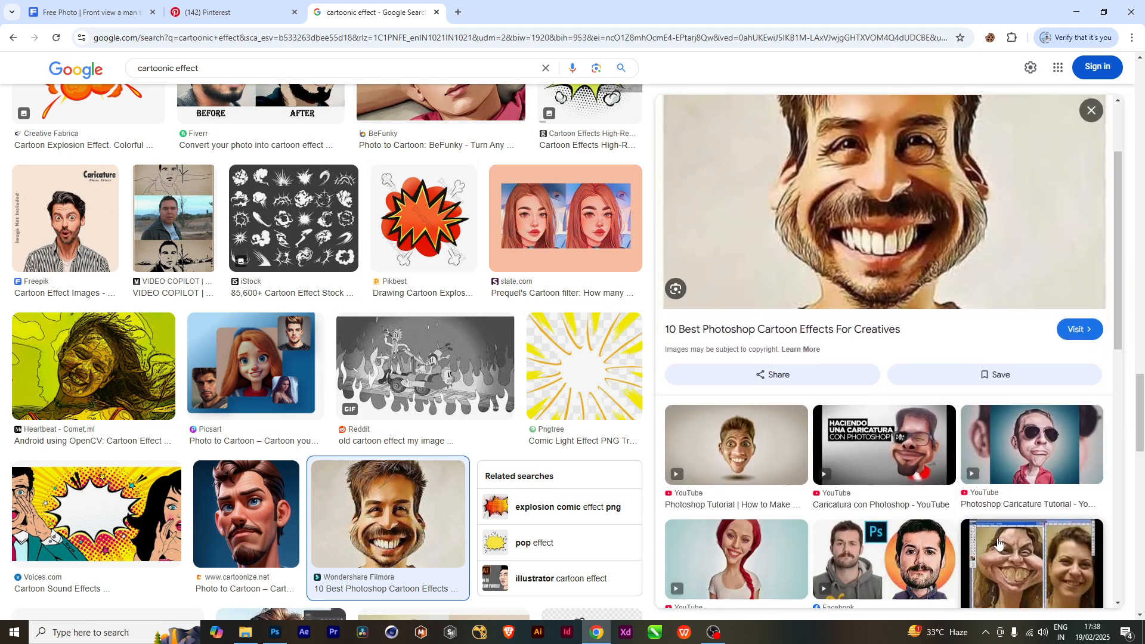
scroll(998, 543, down, 4)
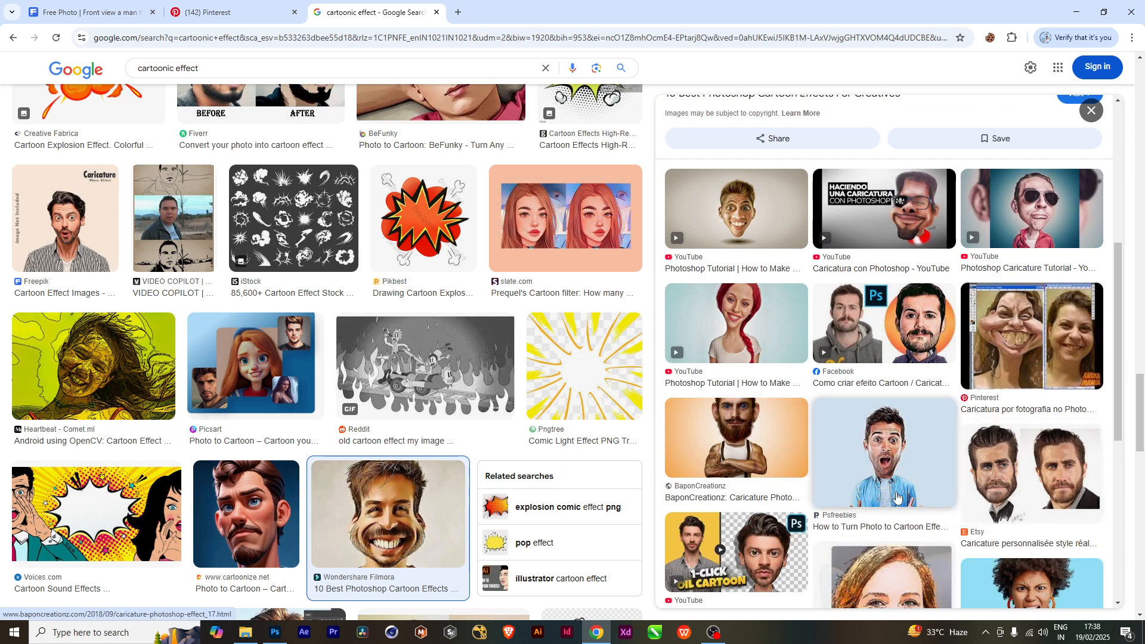
scroll(896, 496, down, 3)
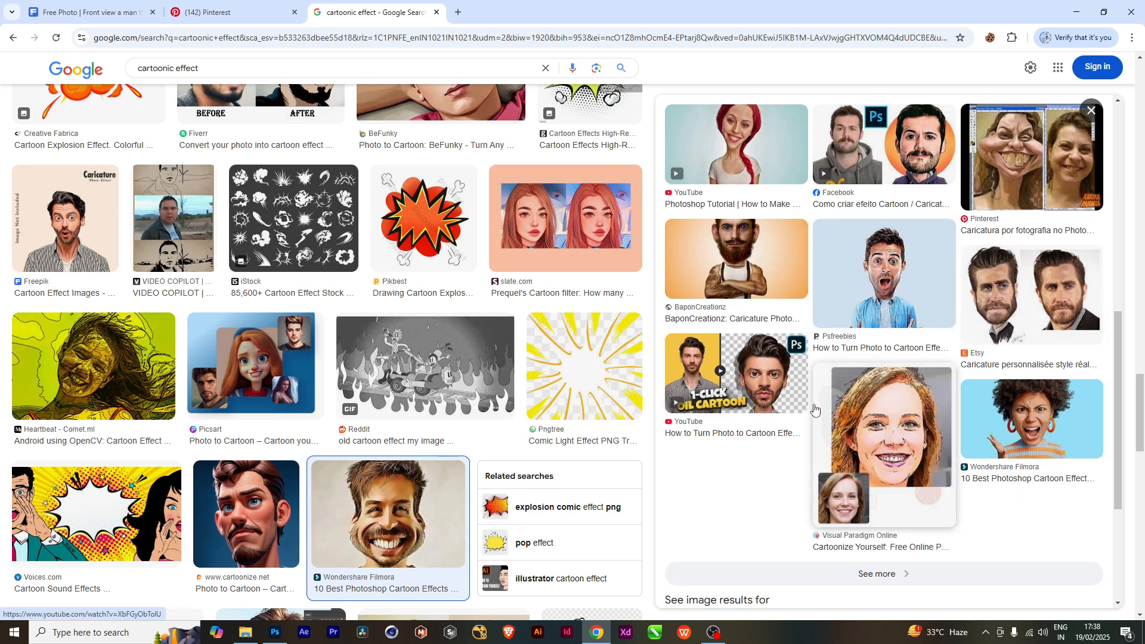
scroll(832, 442, up, 1)
scroll(832, 442, down, 1)
scroll(832, 441, up, 10)
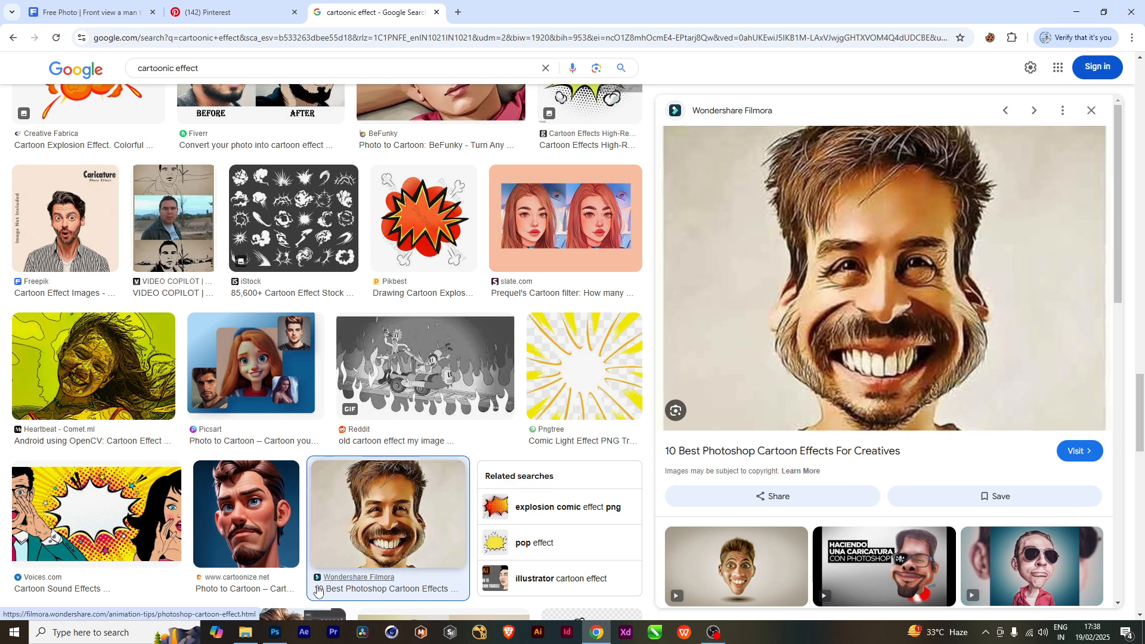
click(274, 632)
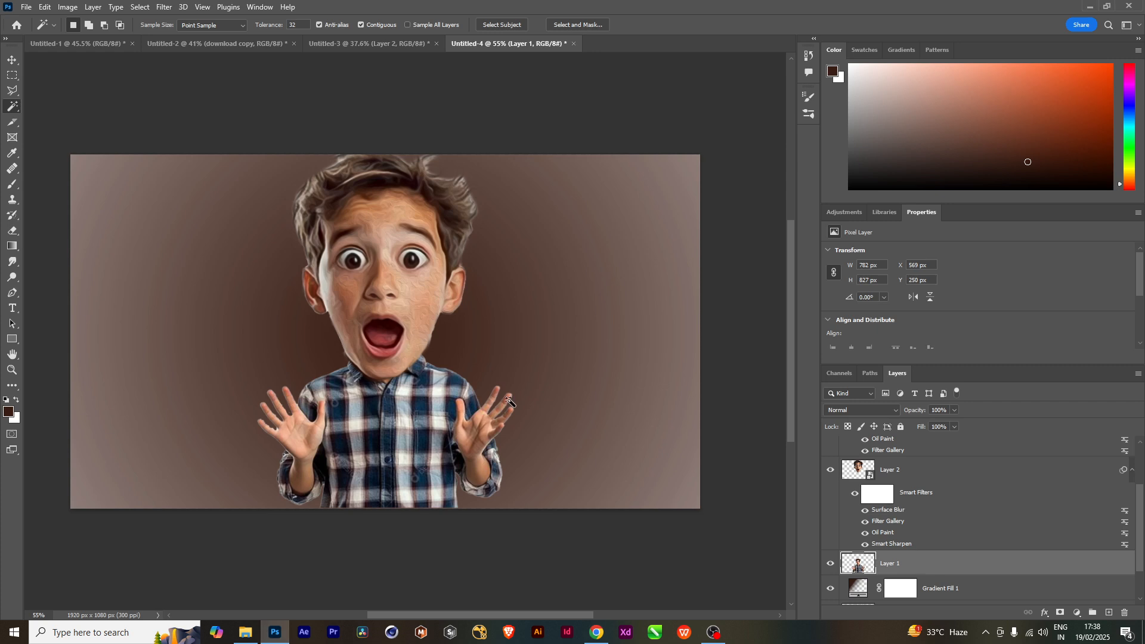